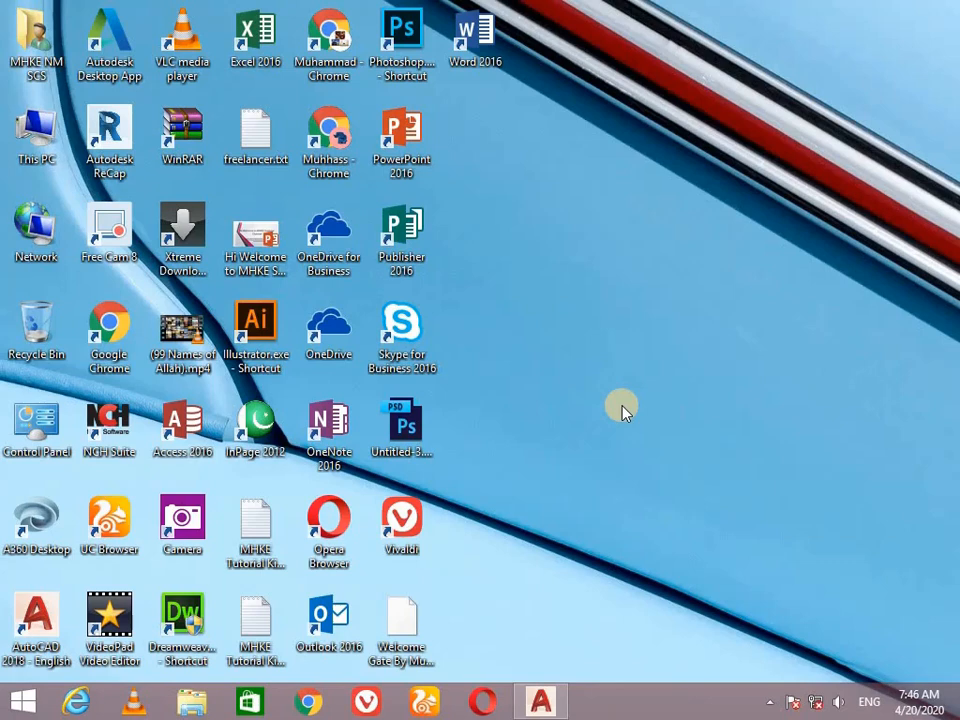
Switch to AutoCAD, create a new drawing from the acad.dwt template and turn off its grid display
click(540, 700)
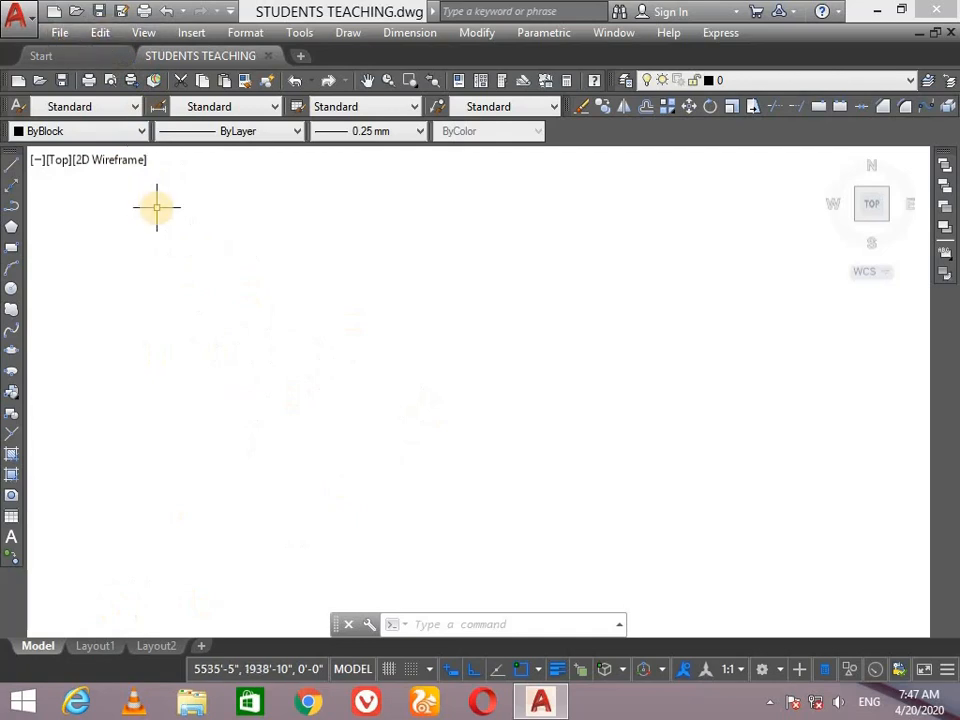
key(ctrl+n)
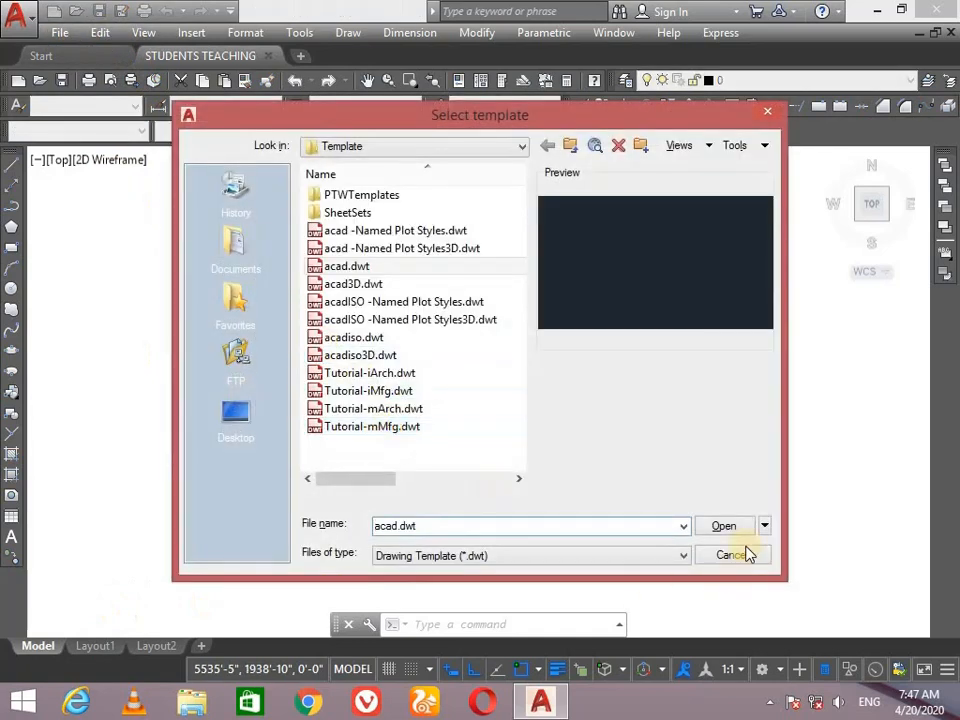
click(725, 527)
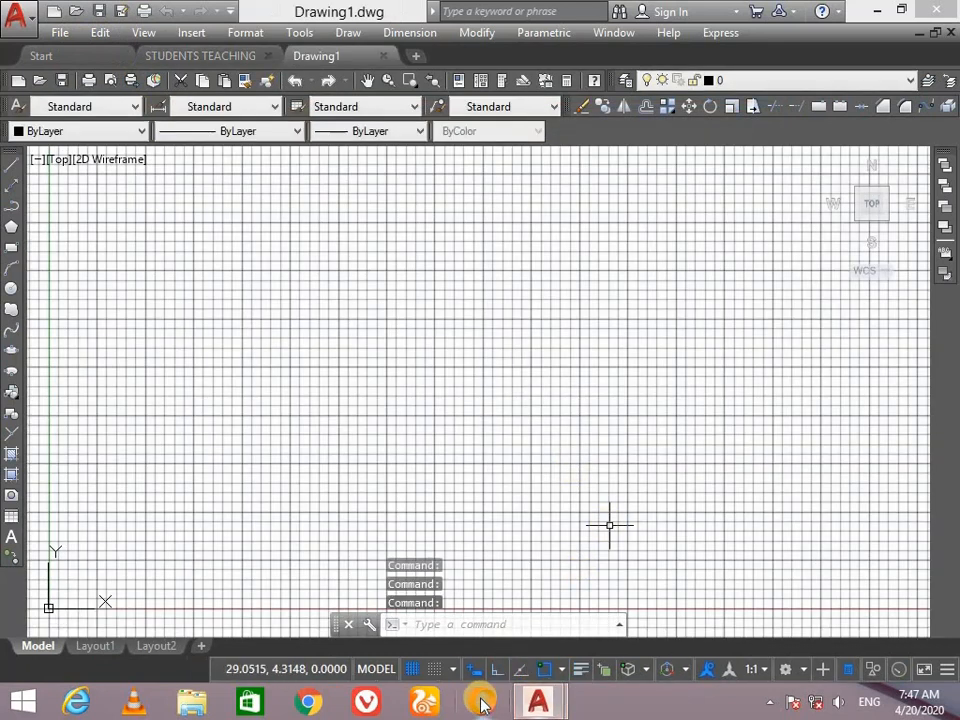
click(416, 671)
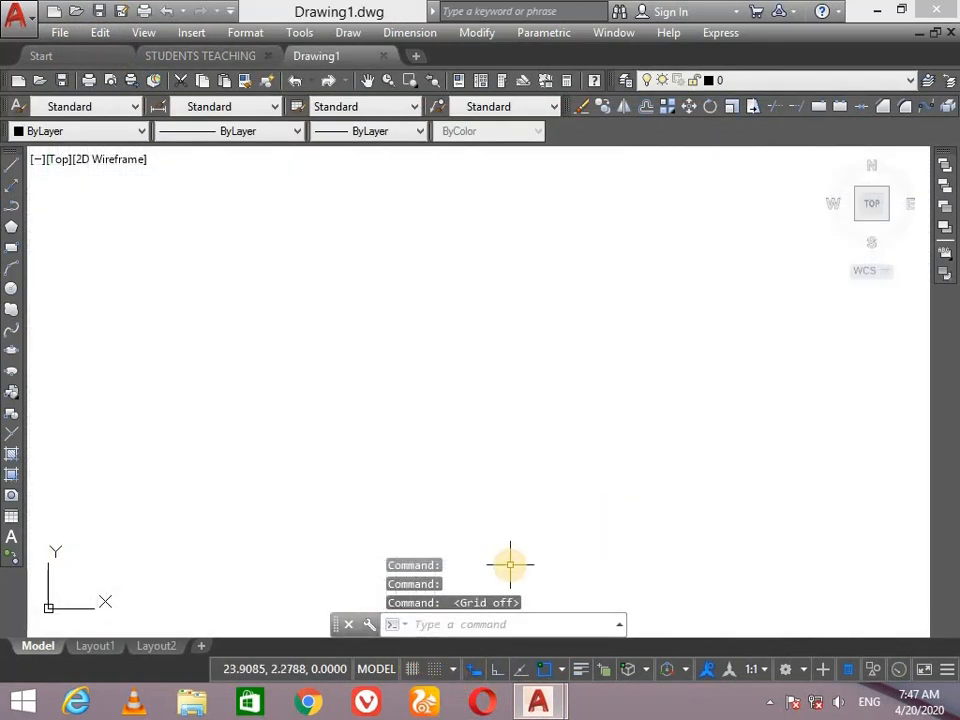
Configure the drawing units to Architectural length with a precision of 0'-0"
text(un)
key(Return)
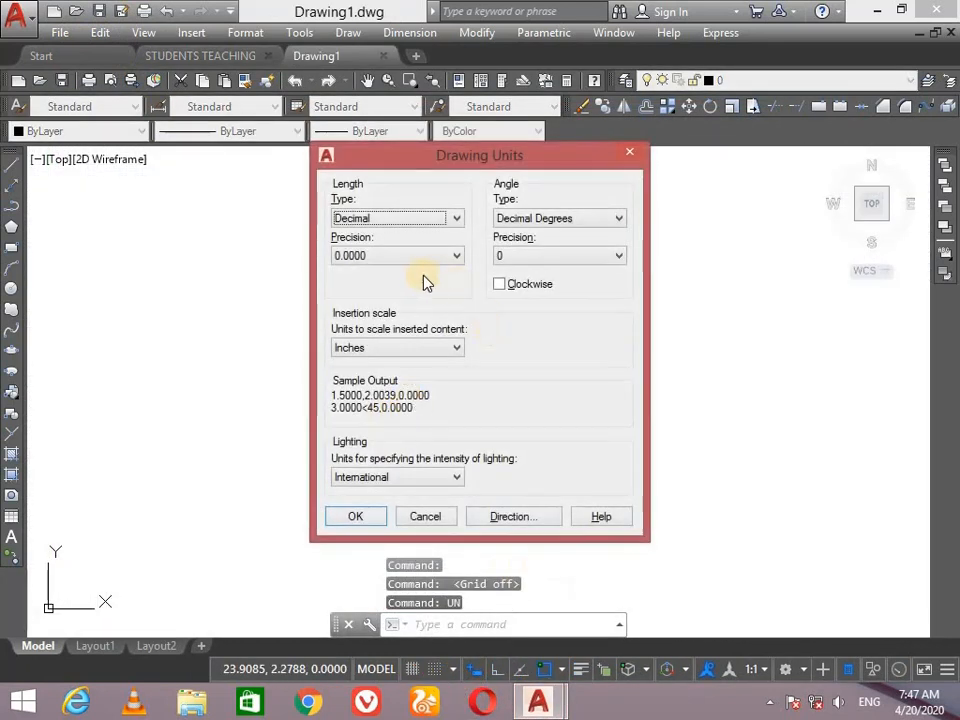
click(401, 220)
click(428, 238)
click(400, 255)
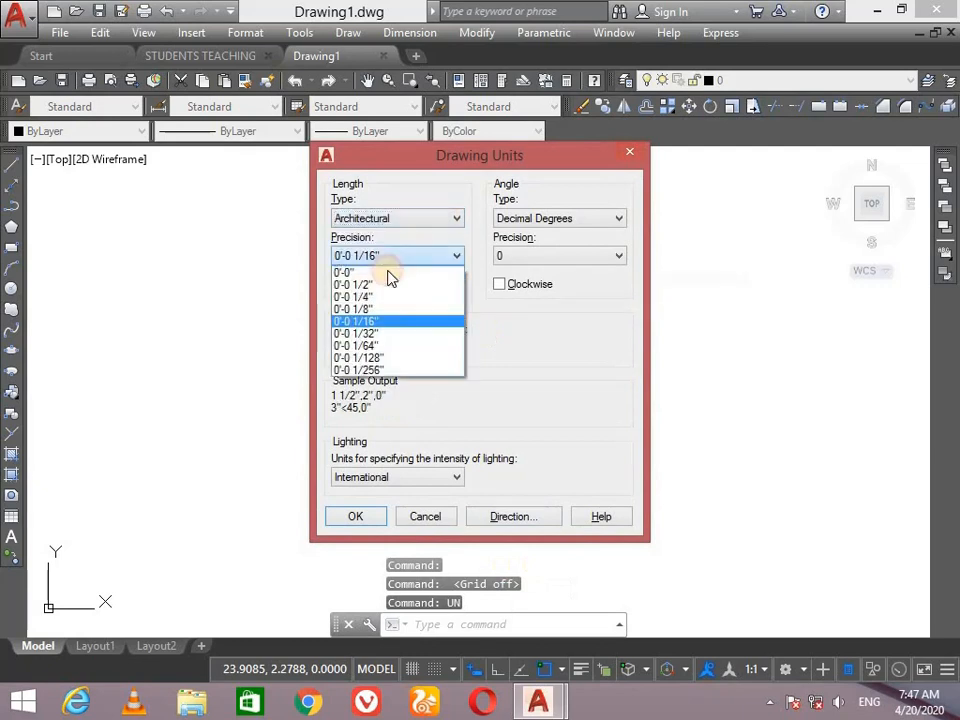
click(392, 272)
click(355, 516)
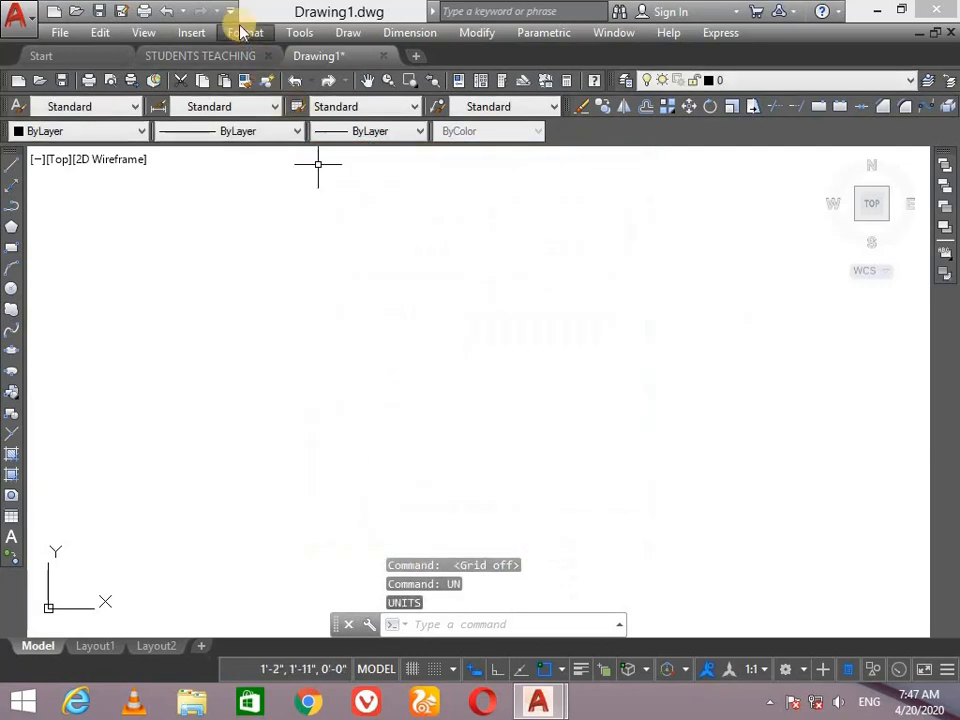
Modify the Standard dimension style, setting its text height to 1'
click(272, 36)
click(327, 244)
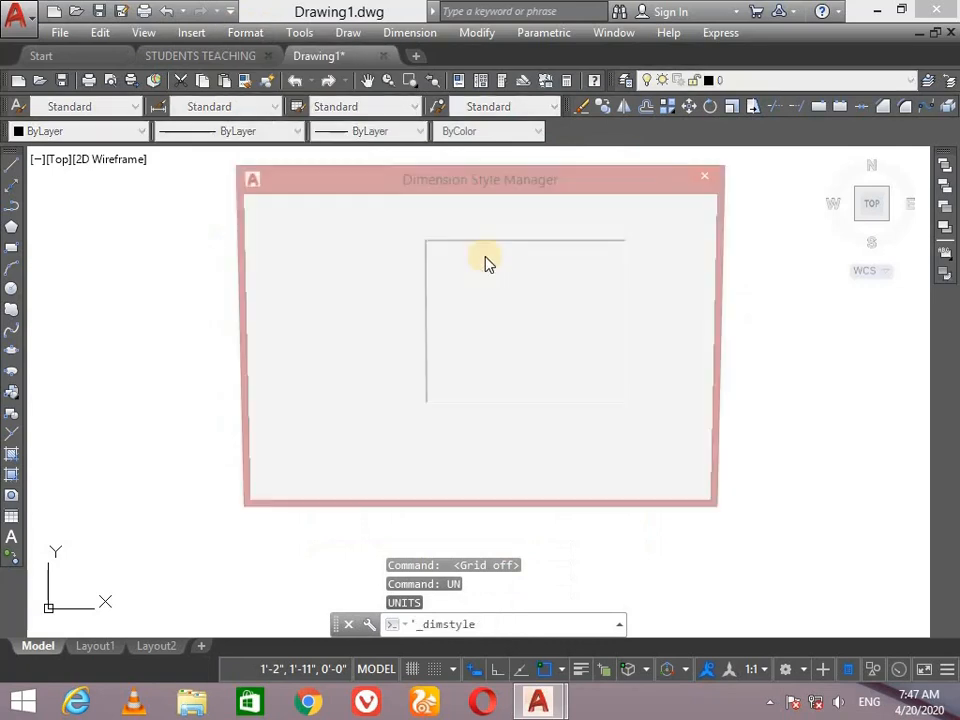
click(655, 311)
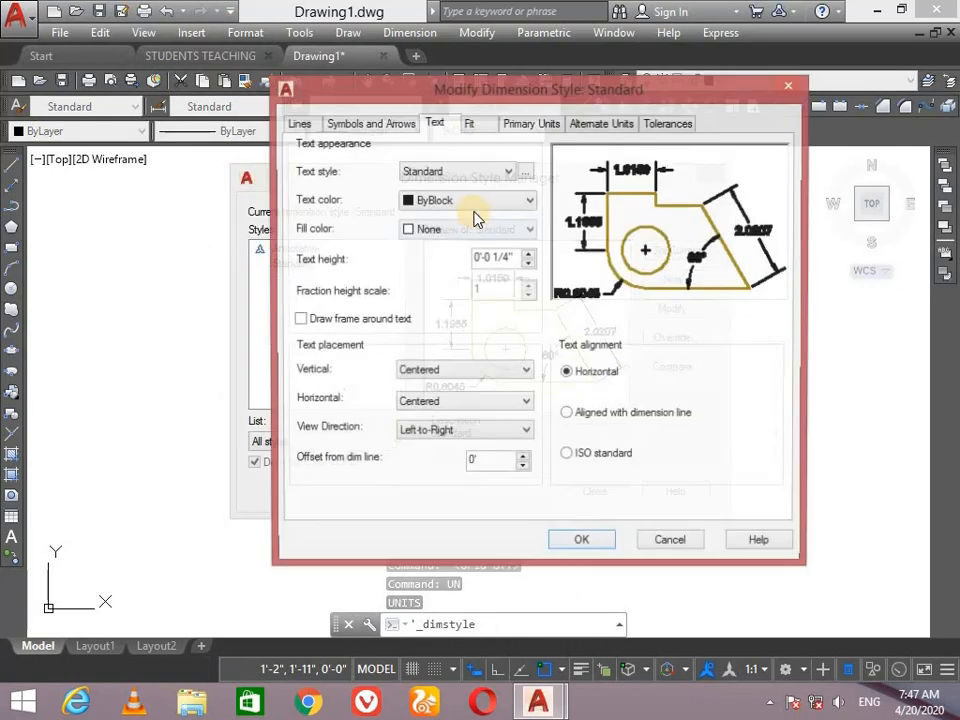
drag(518, 258, 422, 270)
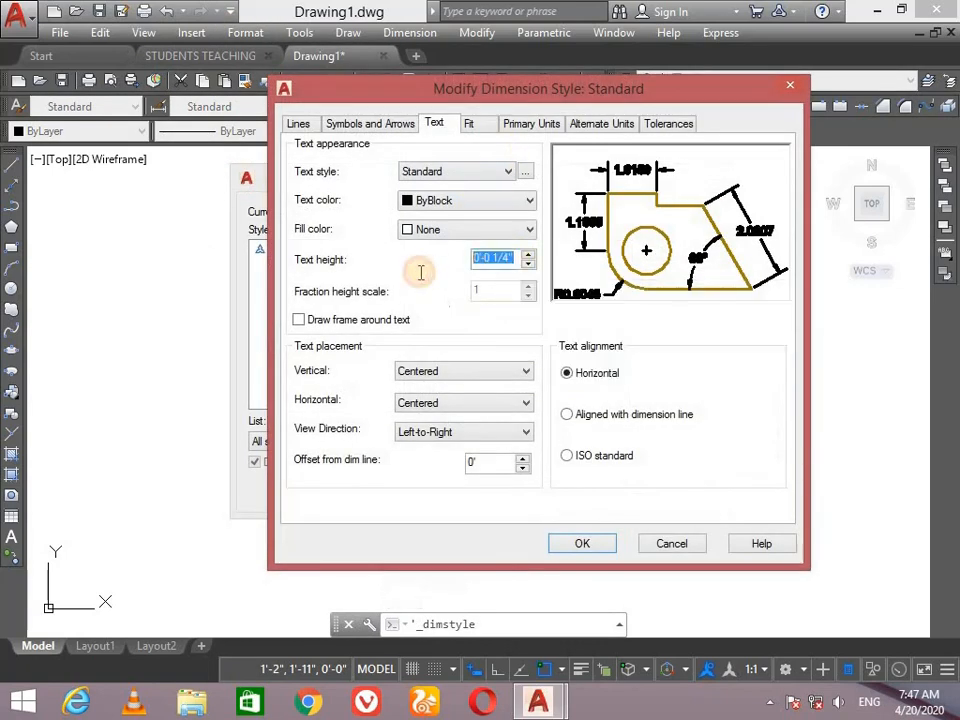
text(1)
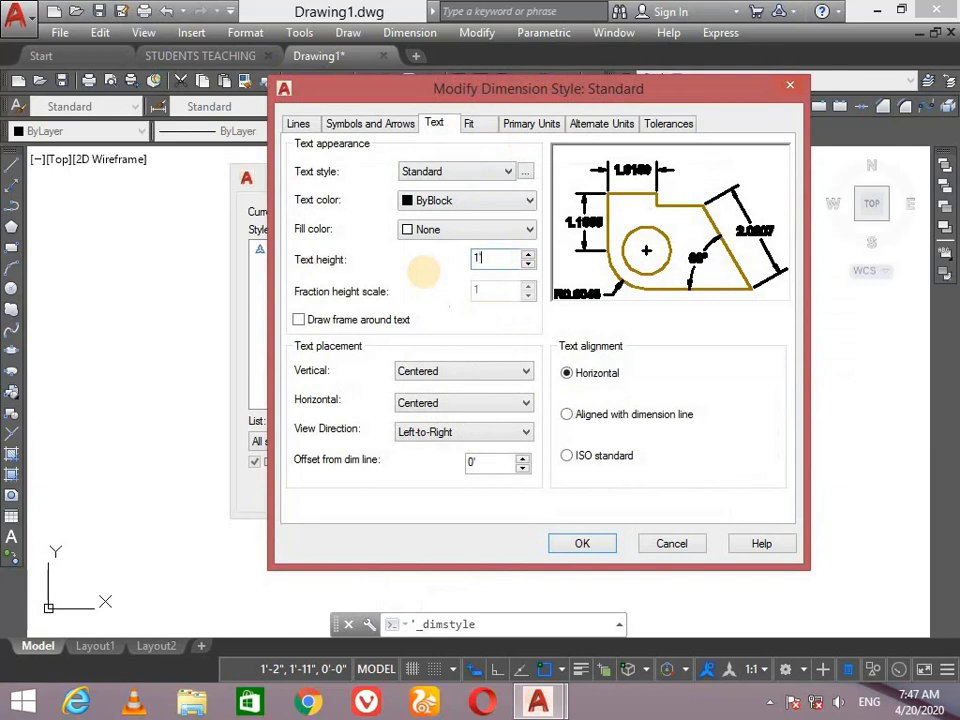
Set the Standard dimension style's primary units to Architectural with 0'-0" precision and close the style manager
click(522, 124)
click(470, 163)
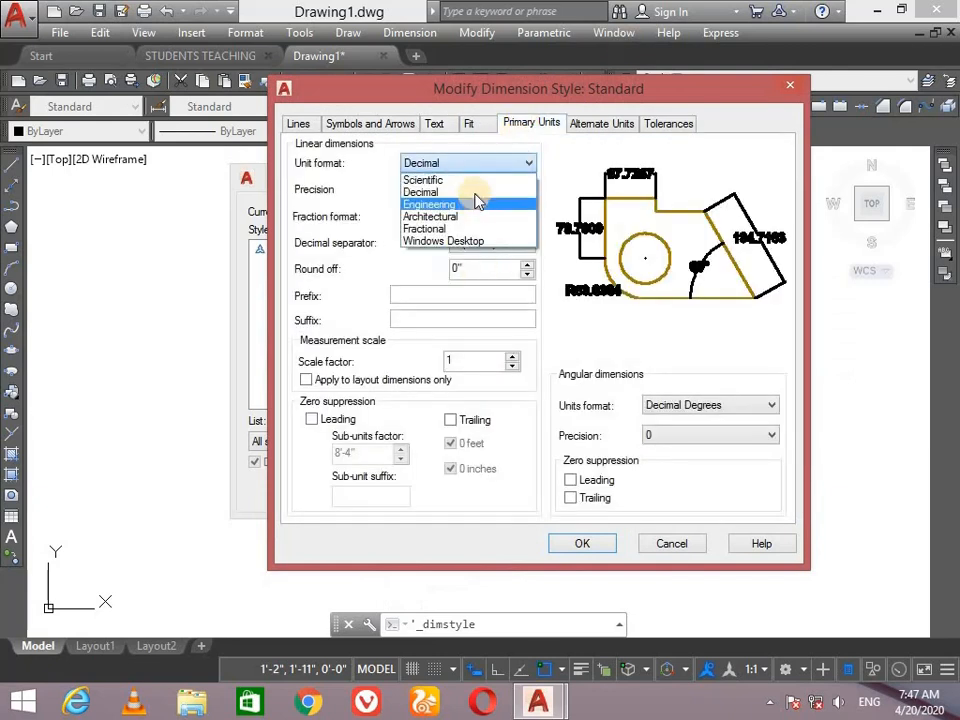
click(489, 216)
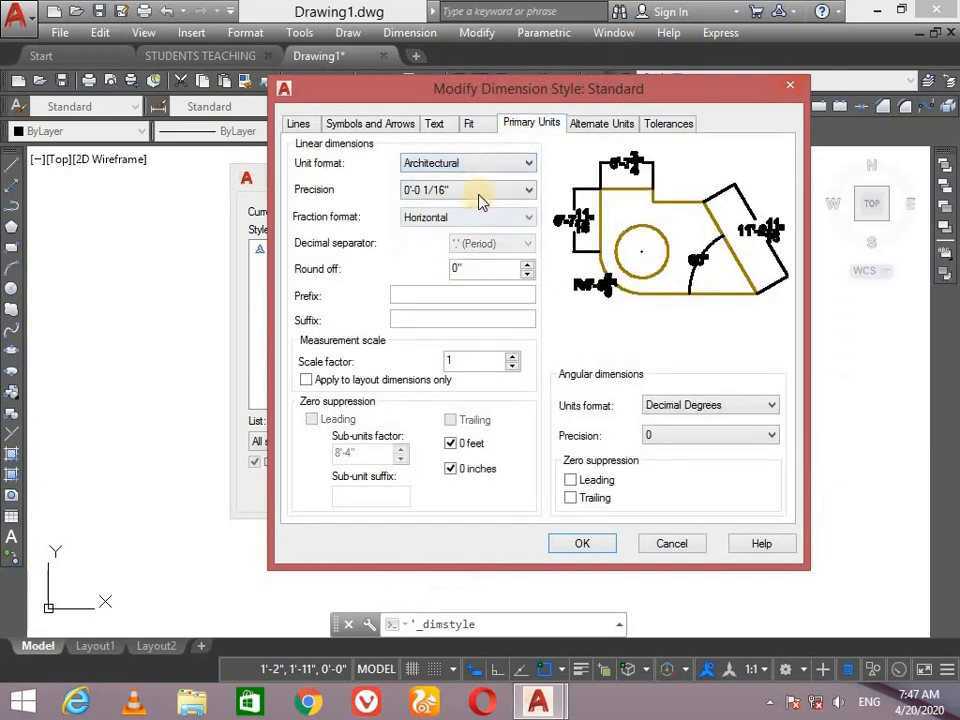
click(478, 190)
click(465, 207)
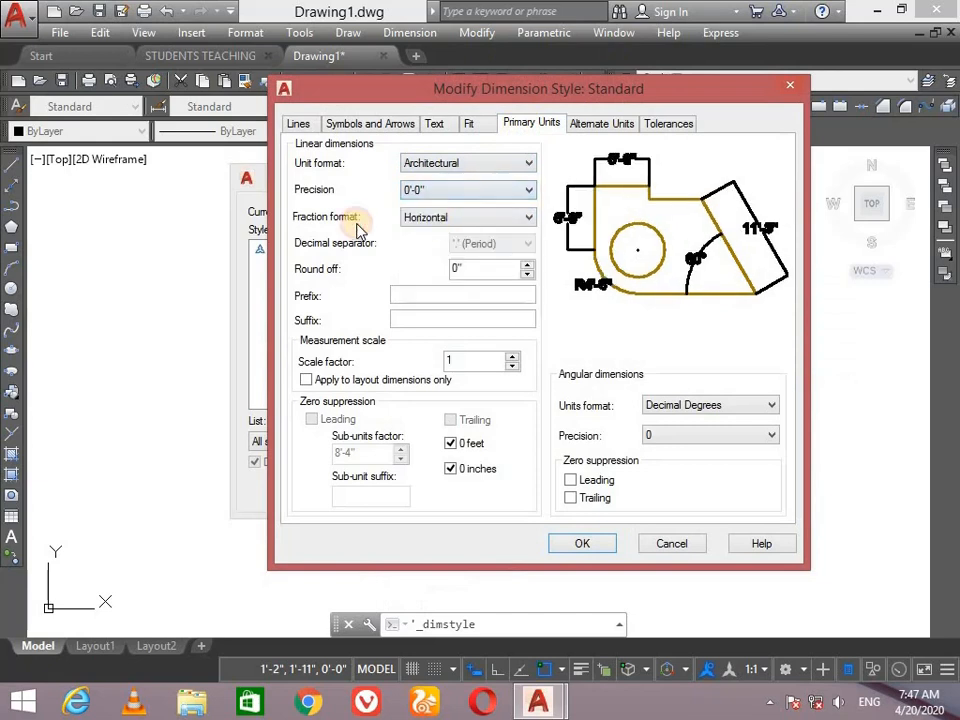
click(586, 547)
click(618, 491)
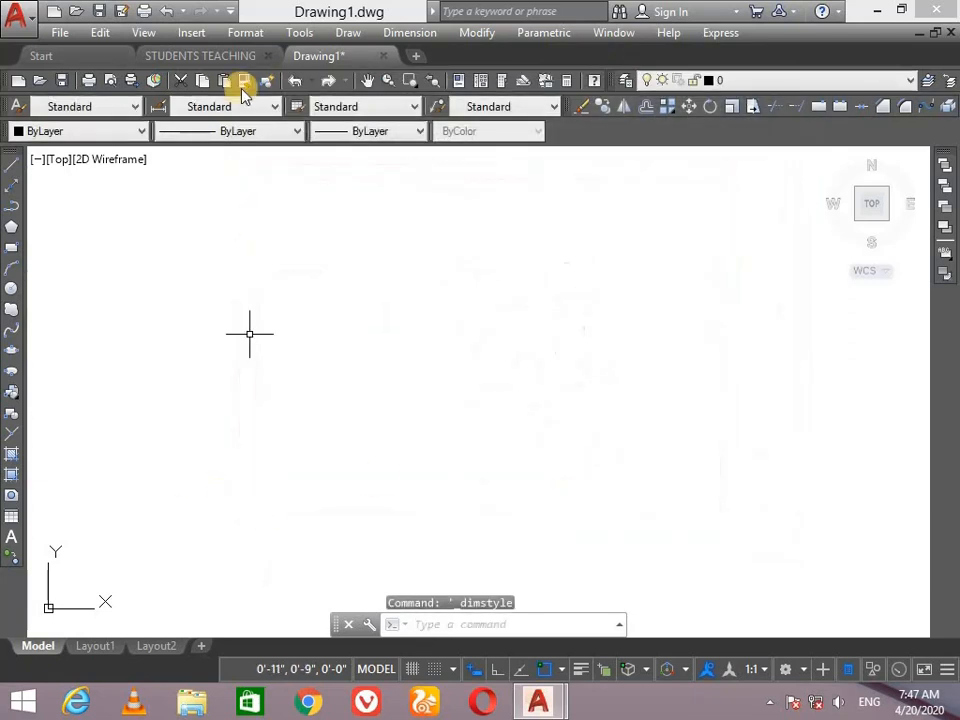
Turn off the display of the UCS icon in the drawing area
click(145, 33)
mouse_move(332, 506)
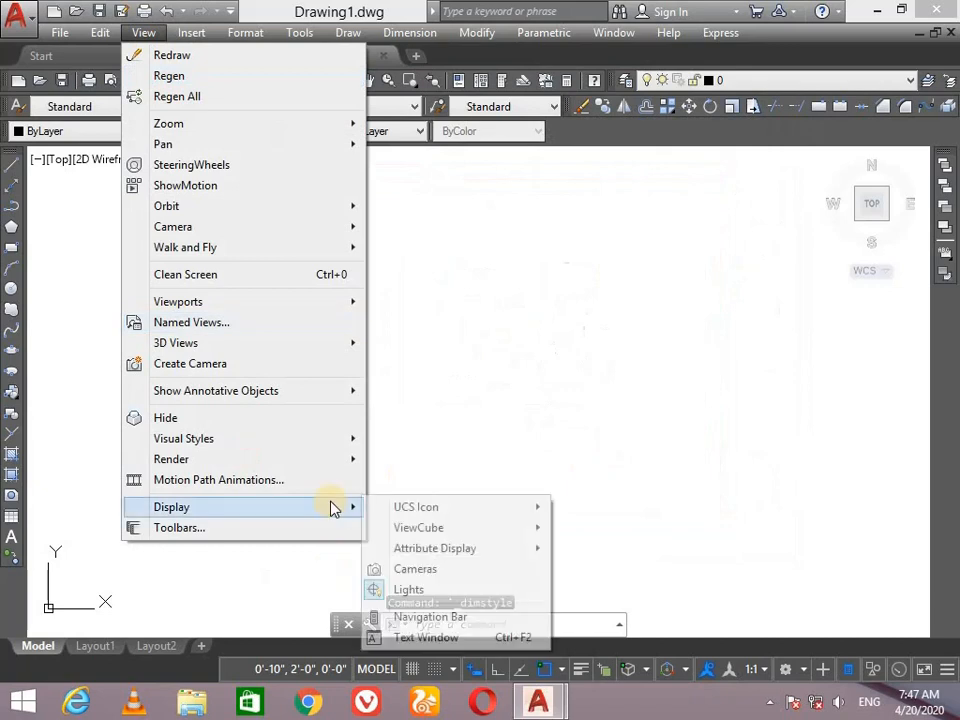
mouse_move(553, 520)
click(608, 512)
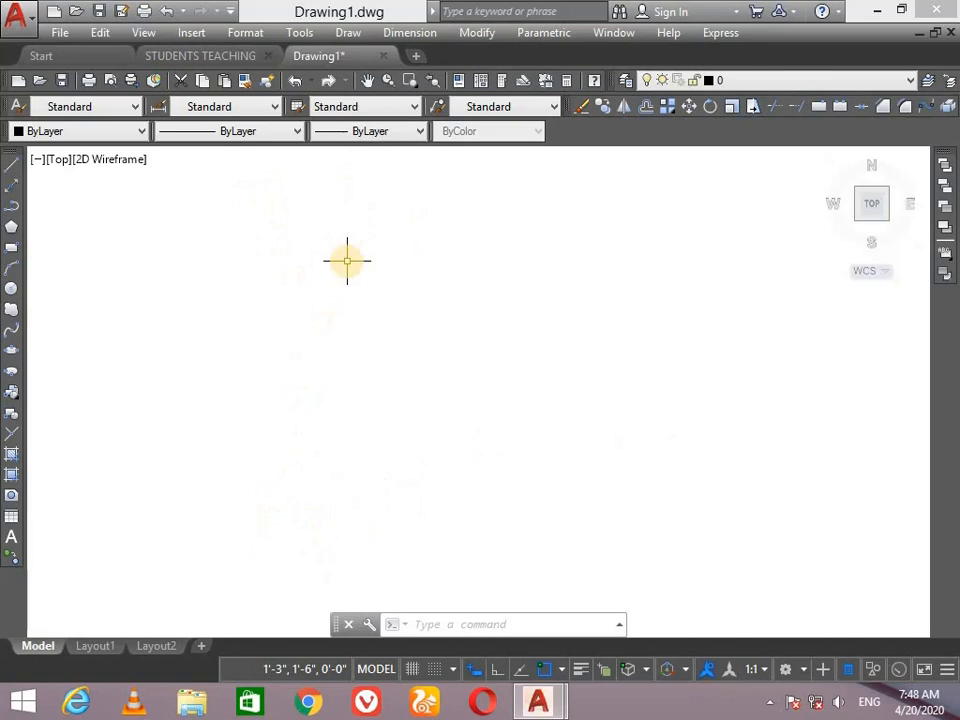
Draw a rectangle 50' wide and 30' high for the outer outline of the plan
click(10, 252)
click(190, 486)
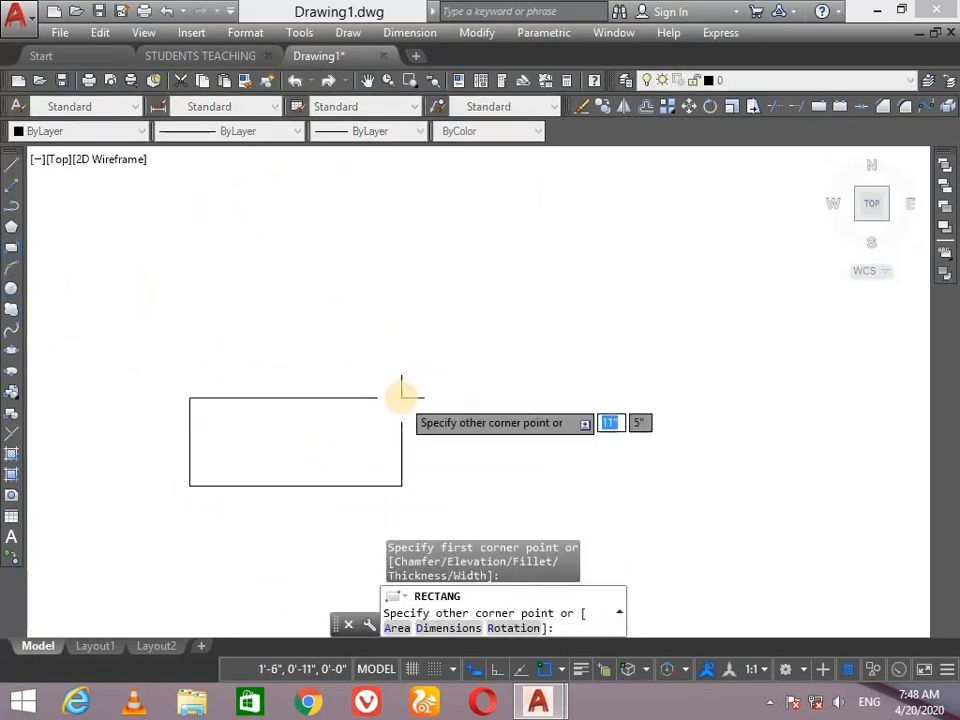
text(50)
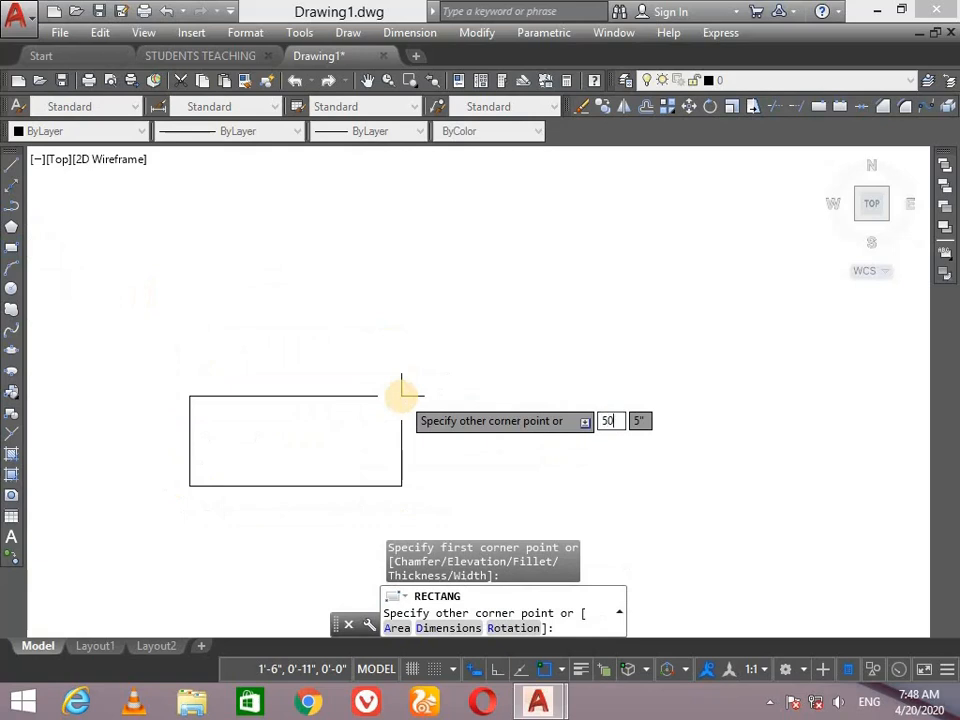
key(Tab)
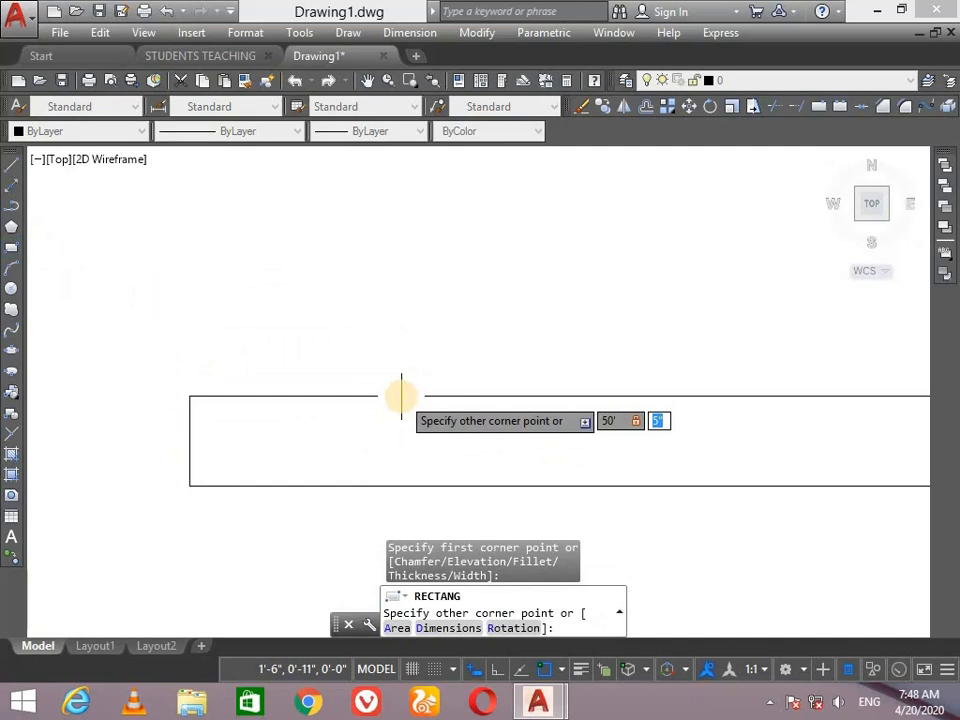
text(30)
key(Return)
Explode the 50' by 30' rectangle into separate lines
text(z)
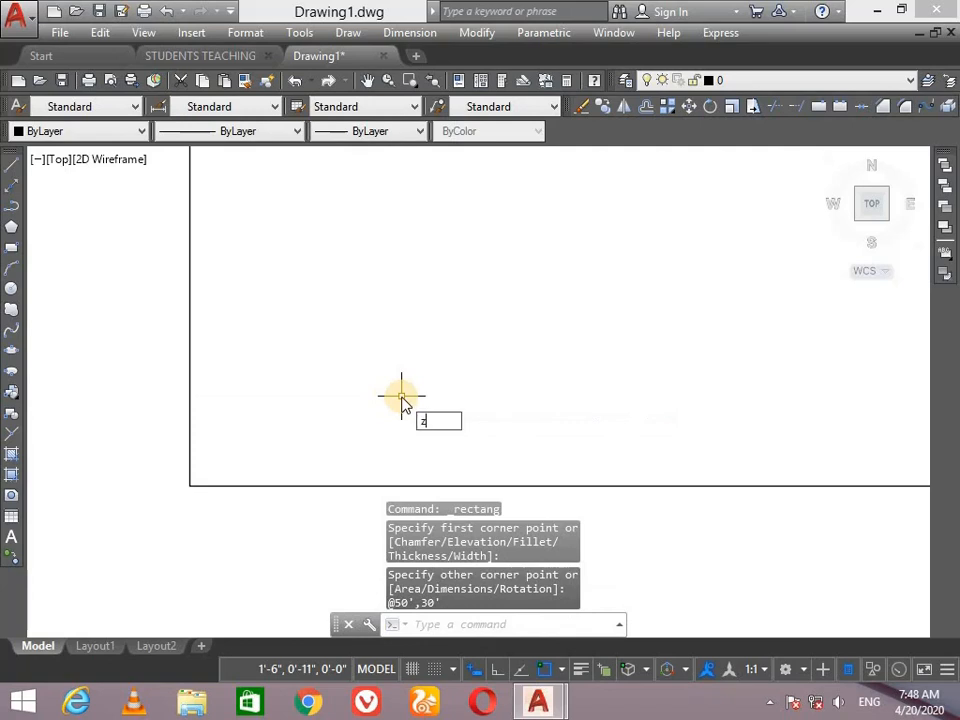
key(Return)
text(a)
key(Return)
scroll(418, 342, down, 1)
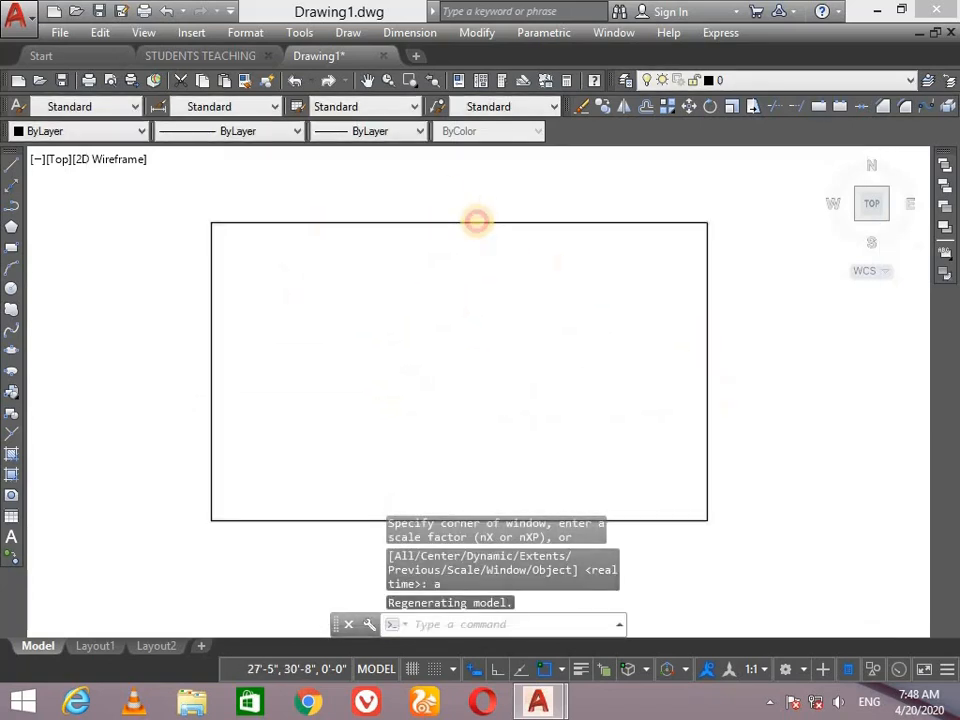
click(477, 221)
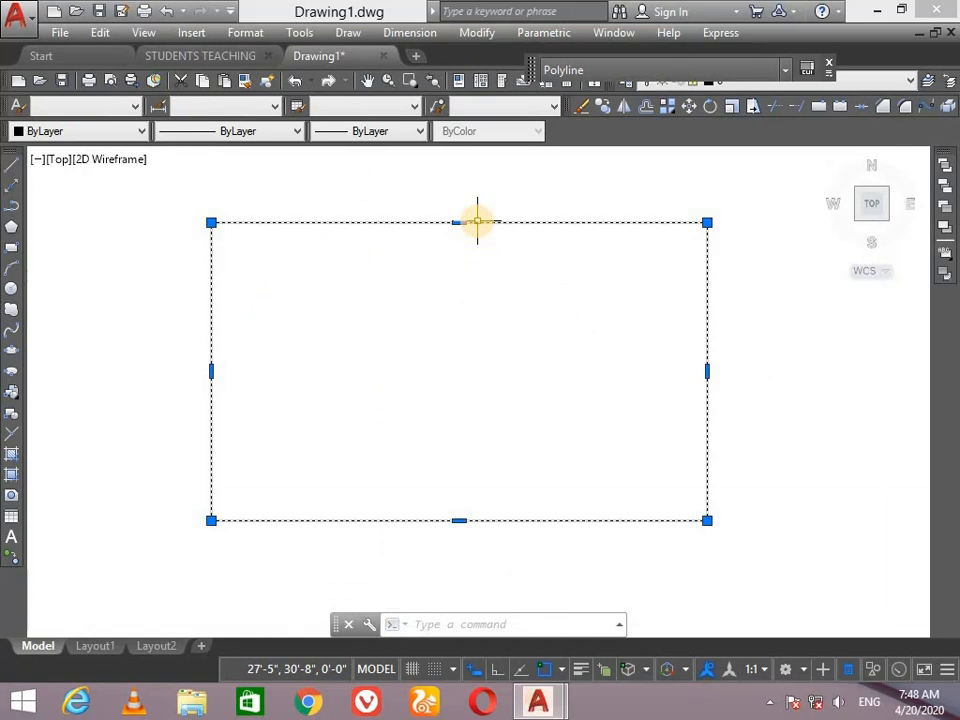
text(x)
key(Return)
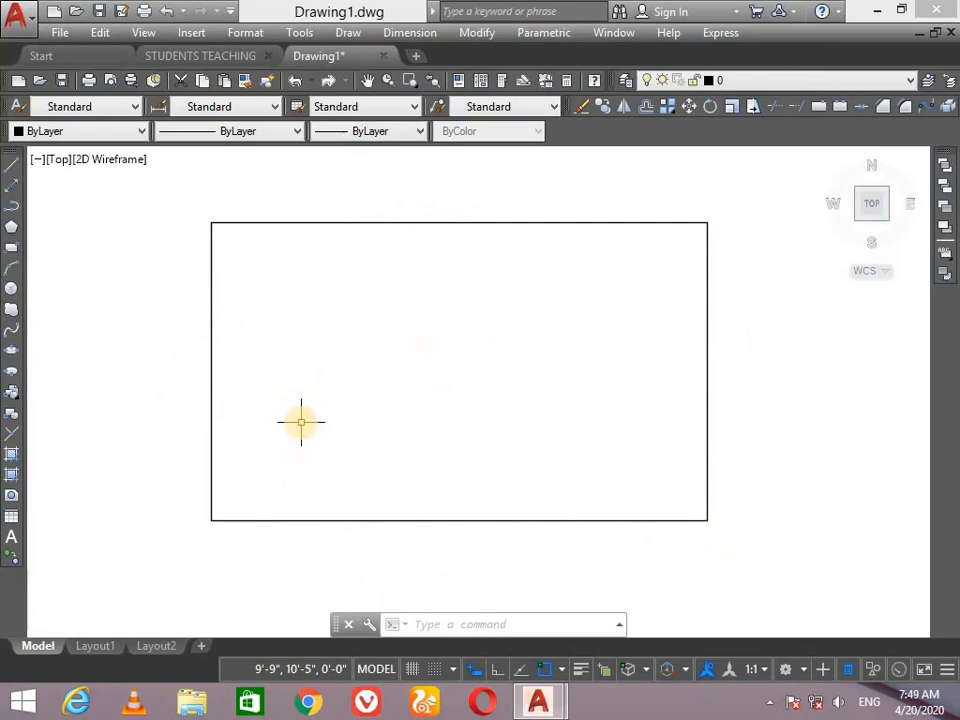
Offset each of the four outline lines 9" inward to form the outer walls
key(Return)
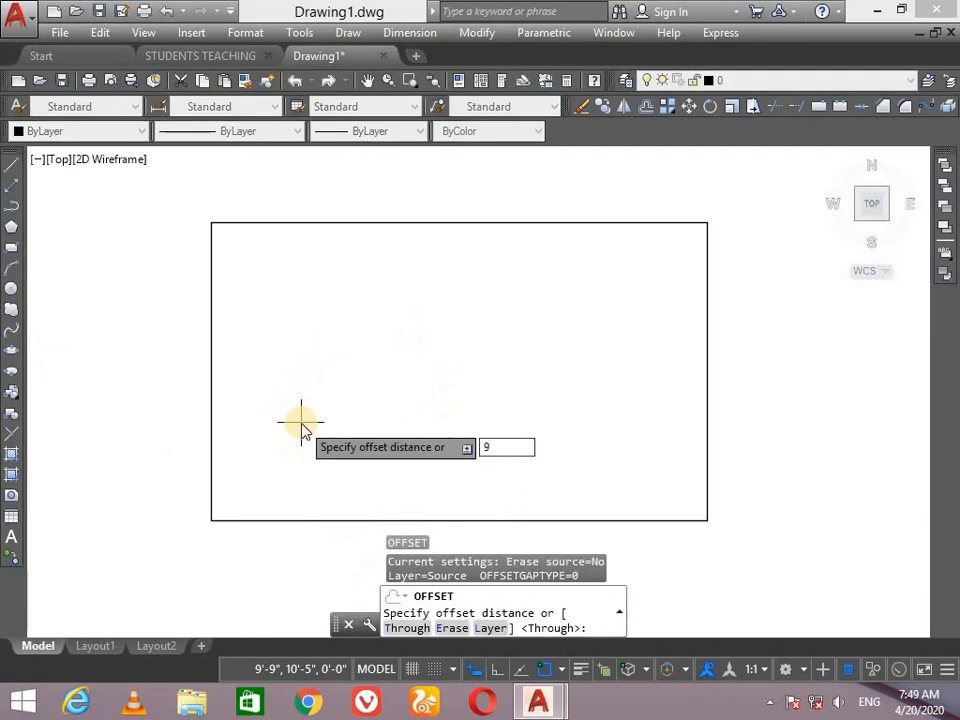
text(9")
key(Return)
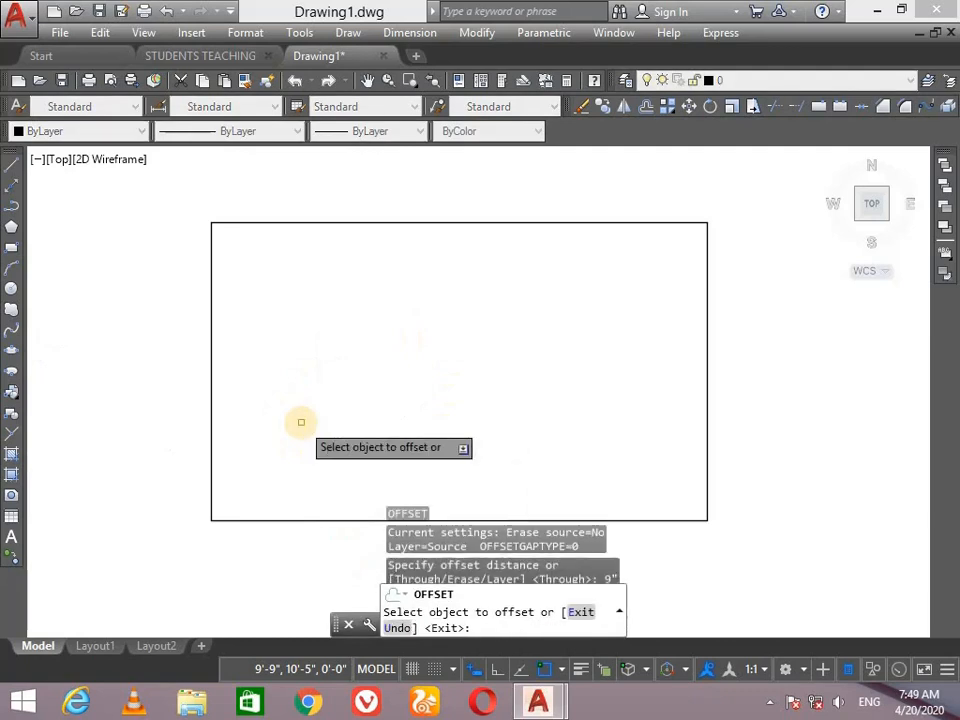
click(475, 222)
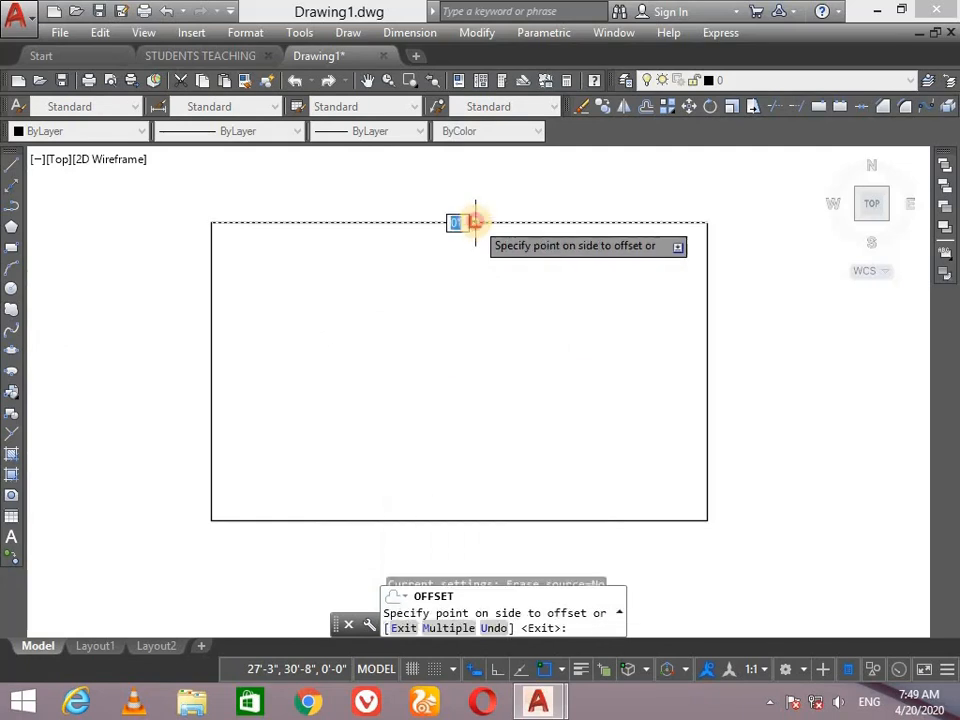
click(471, 257)
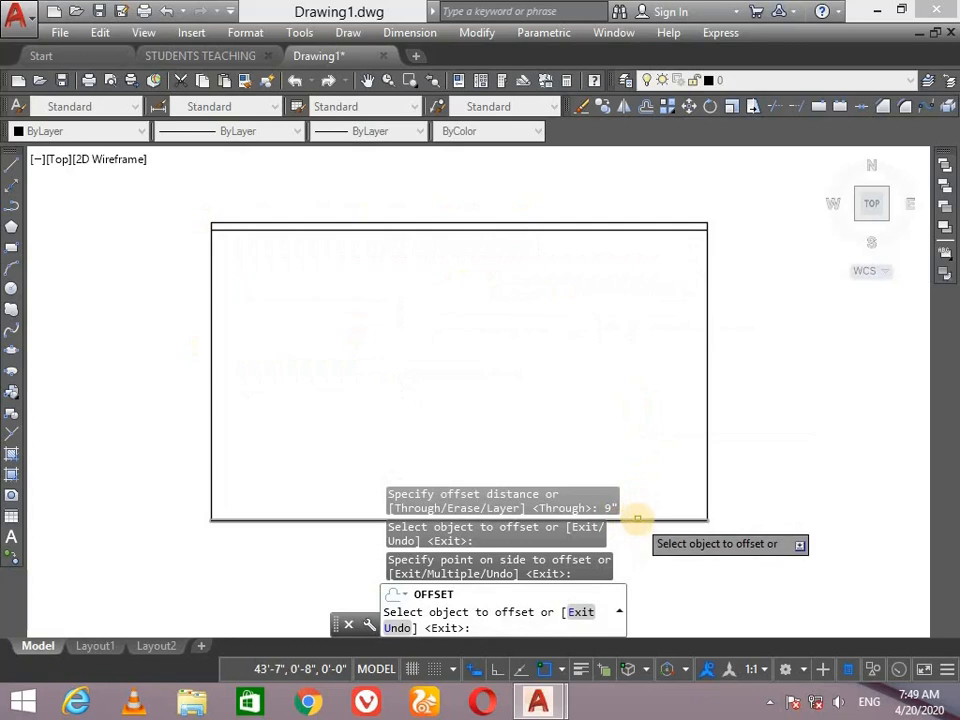
click(211, 310)
click(296, 350)
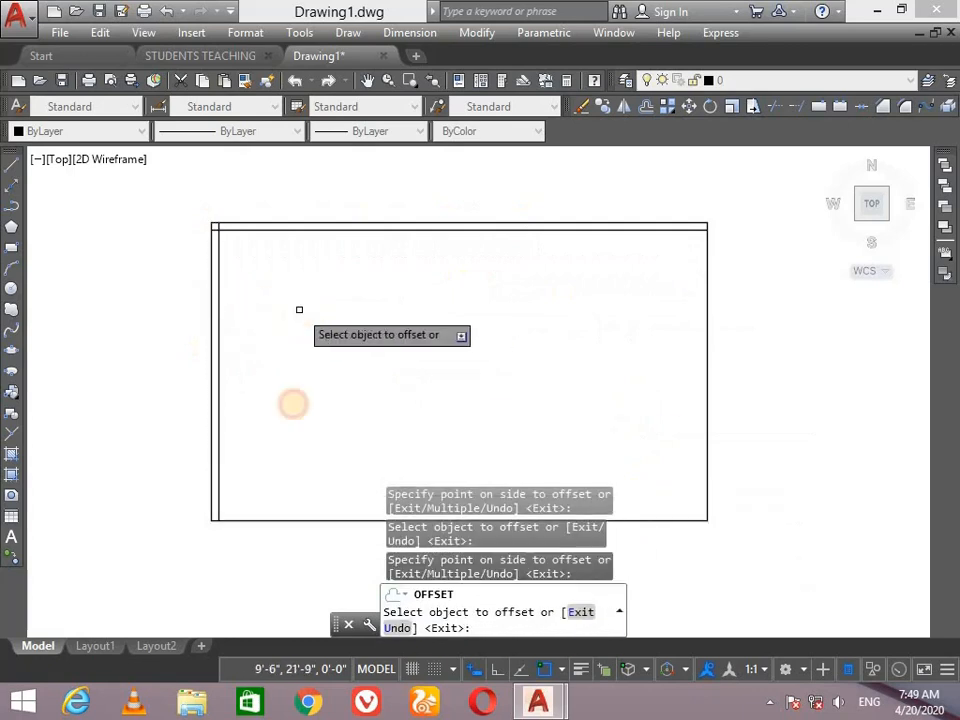
click(286, 520)
click(310, 468)
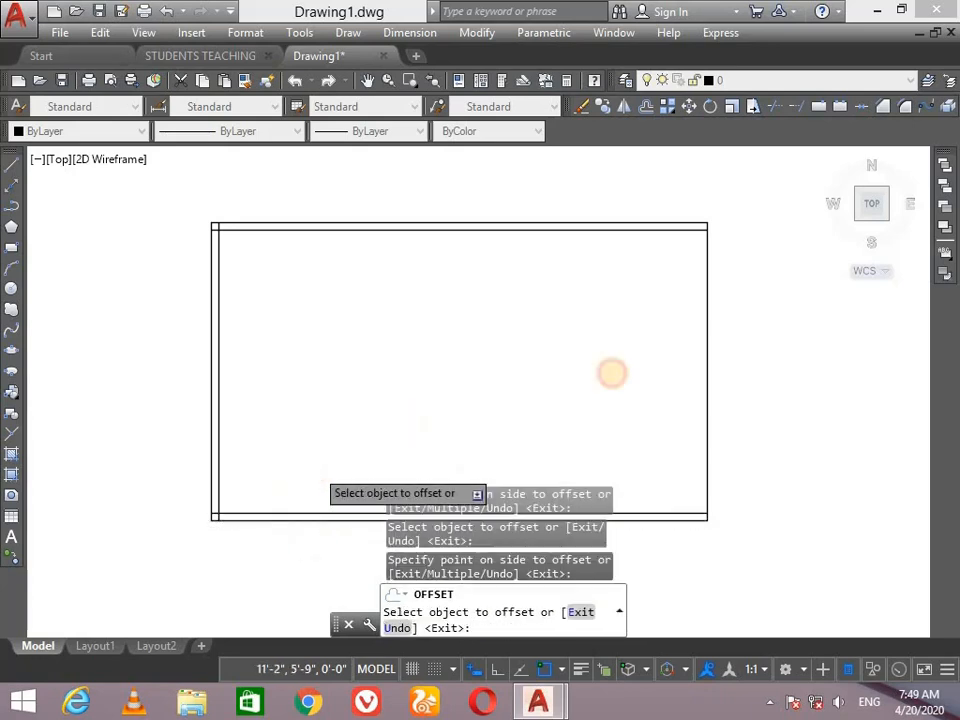
click(706, 350)
click(560, 350)
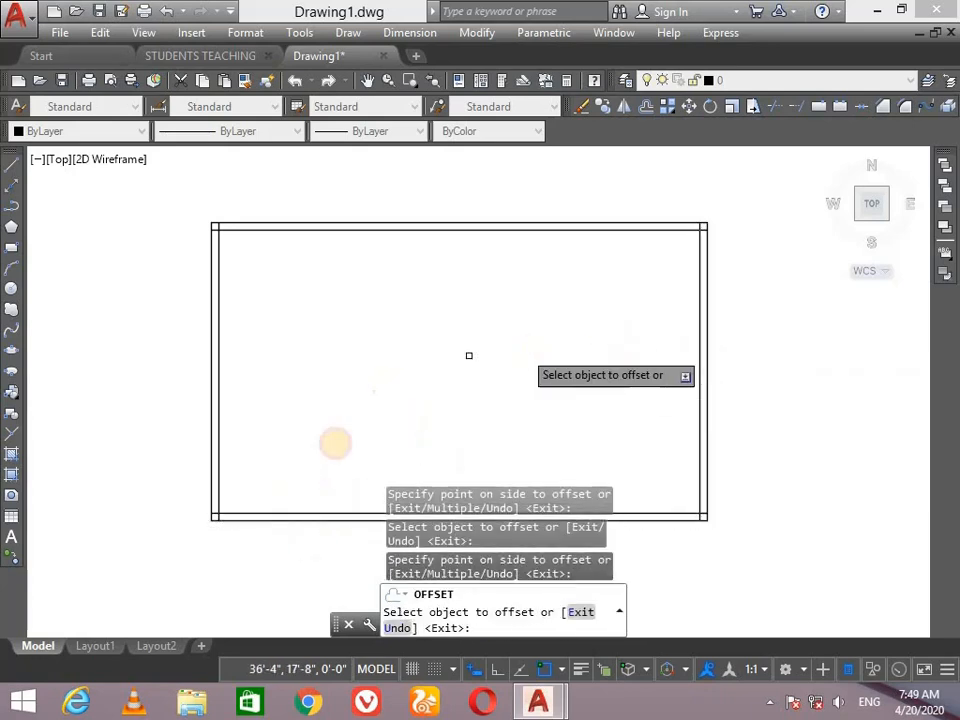
key(Return)
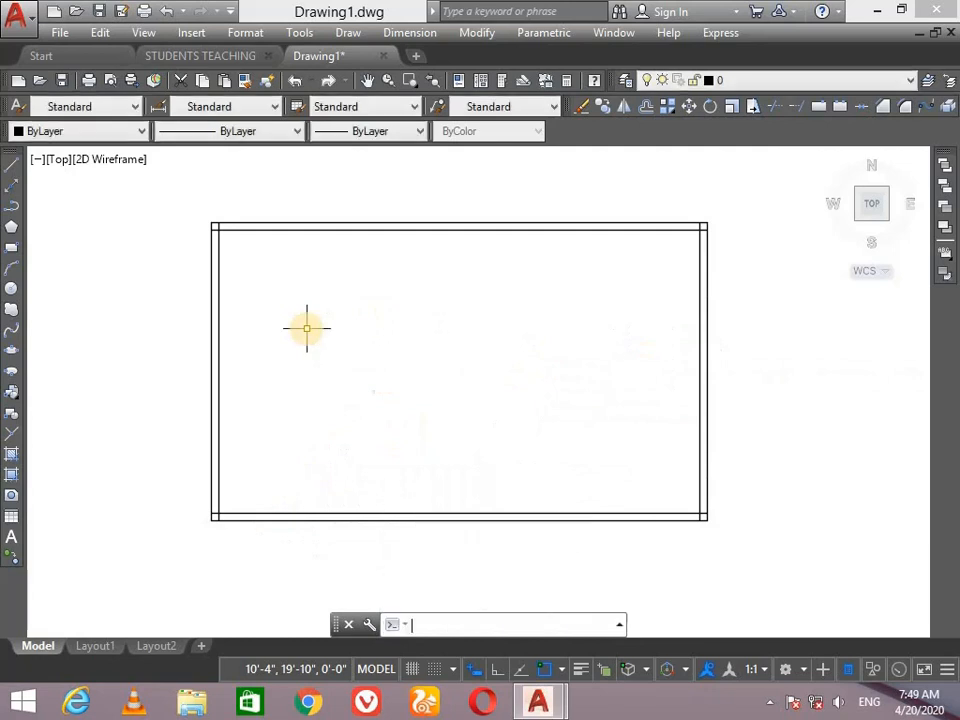
Offset the right outer wall line 25' inward to place a vertical line across the middle of the plan
click(708, 307)
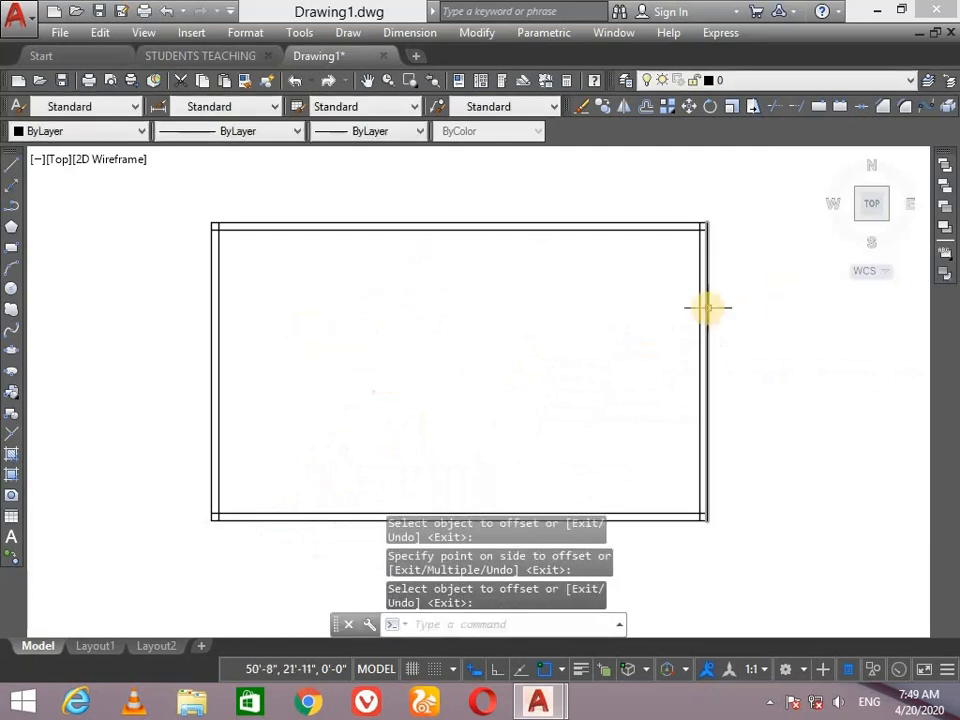
mouse_move(707, 307)
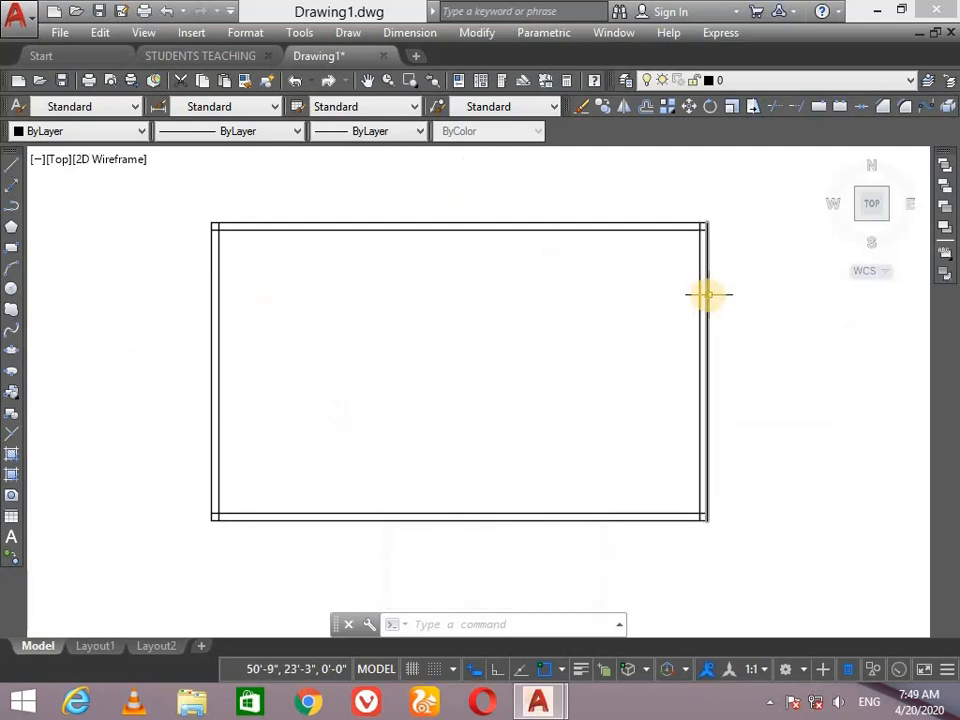
click(708, 295)
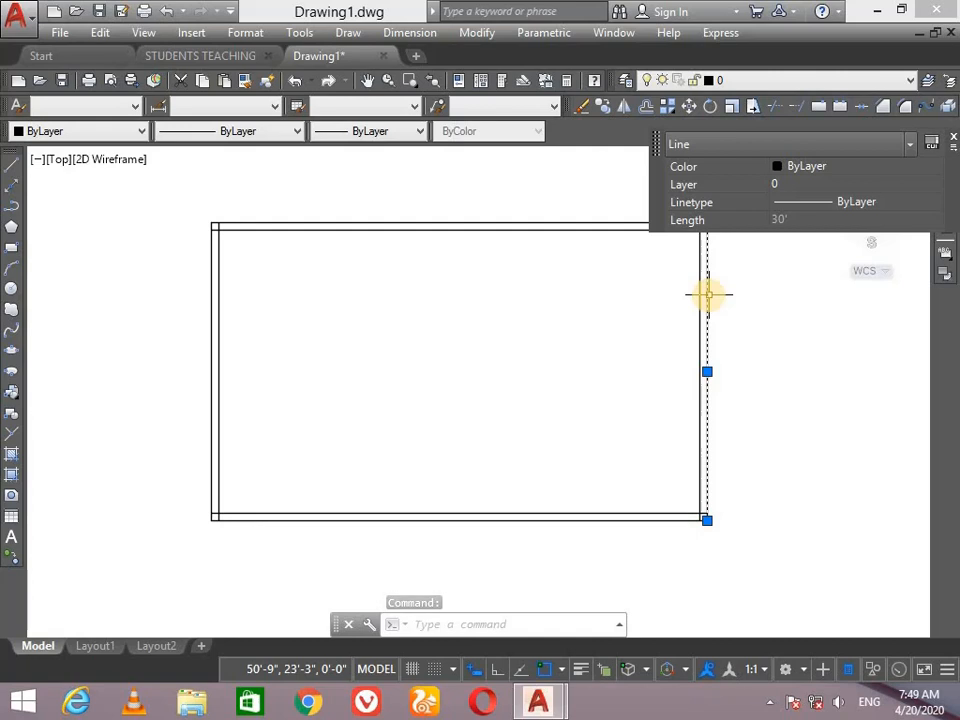
text(o)
key(Return)
text(25)
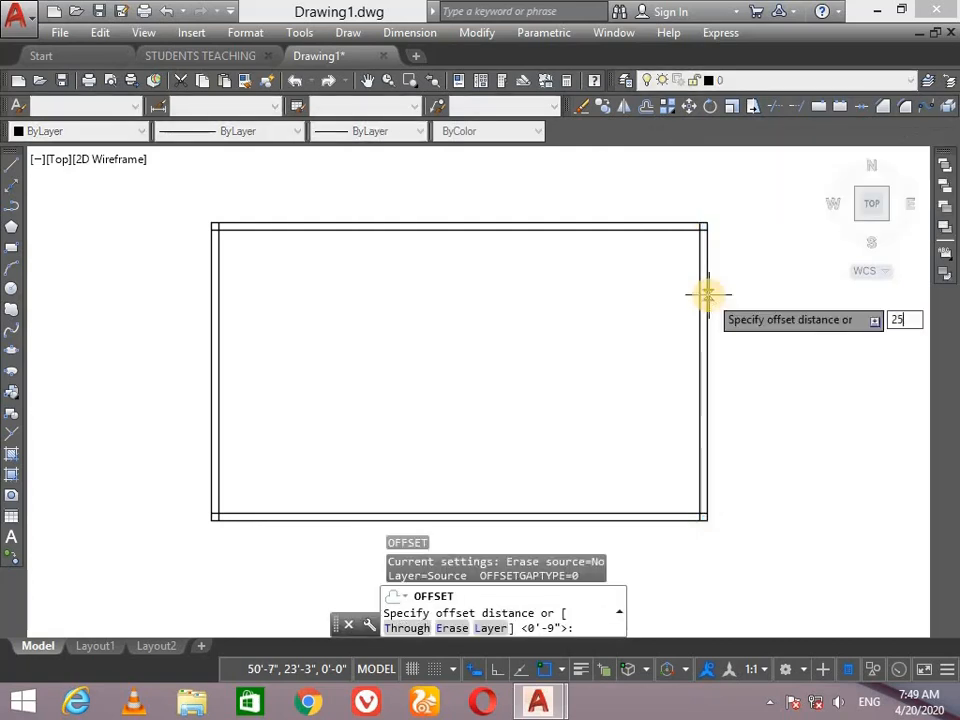
key(Return)
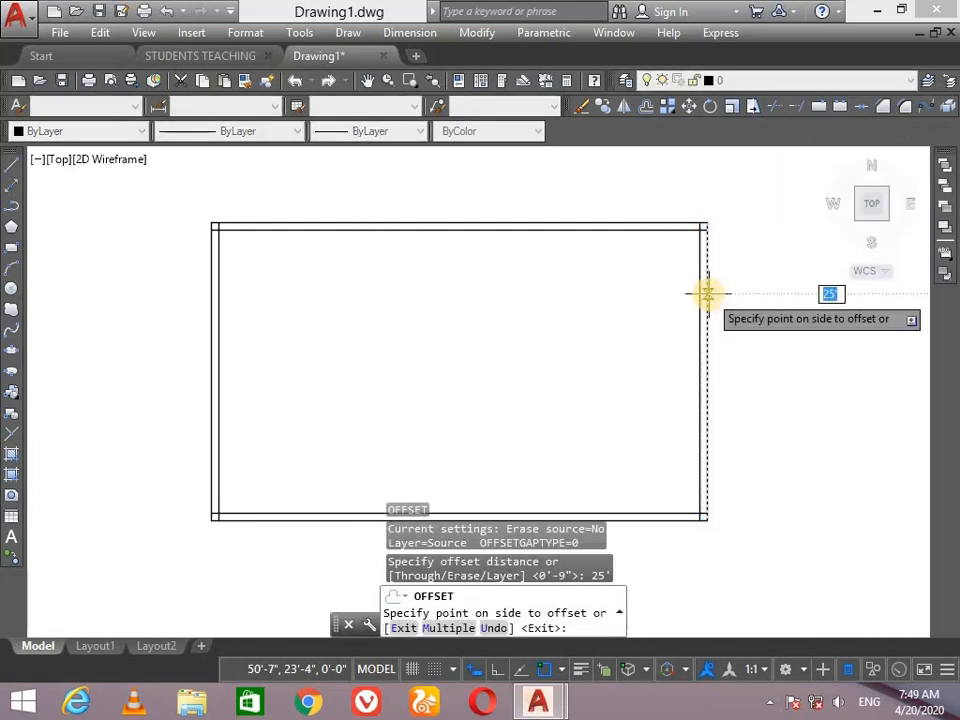
click(668, 301)
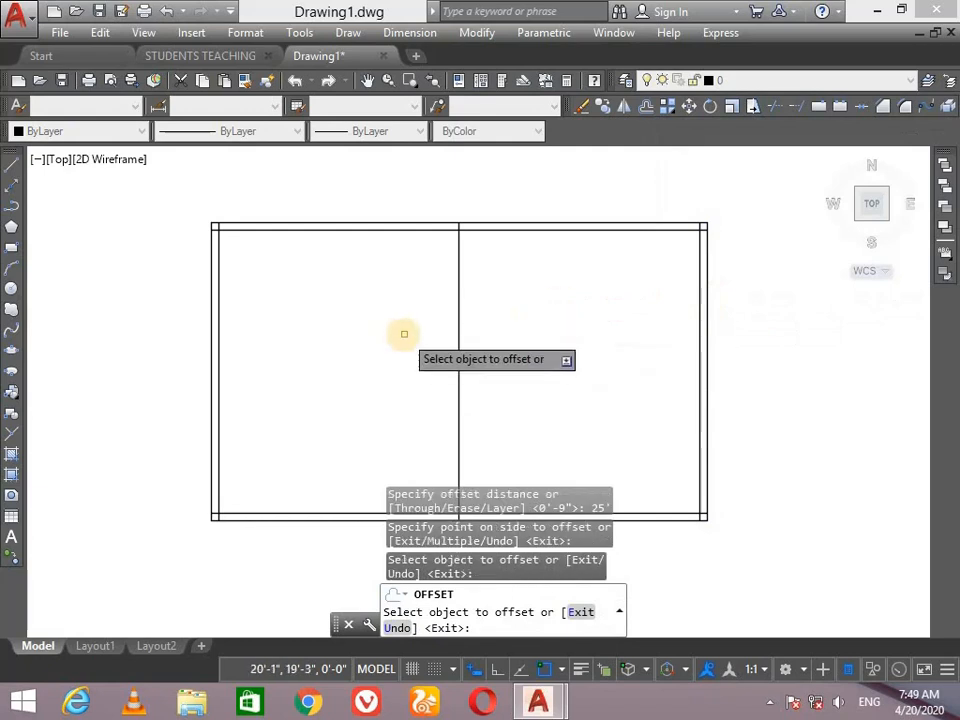
key(Return)
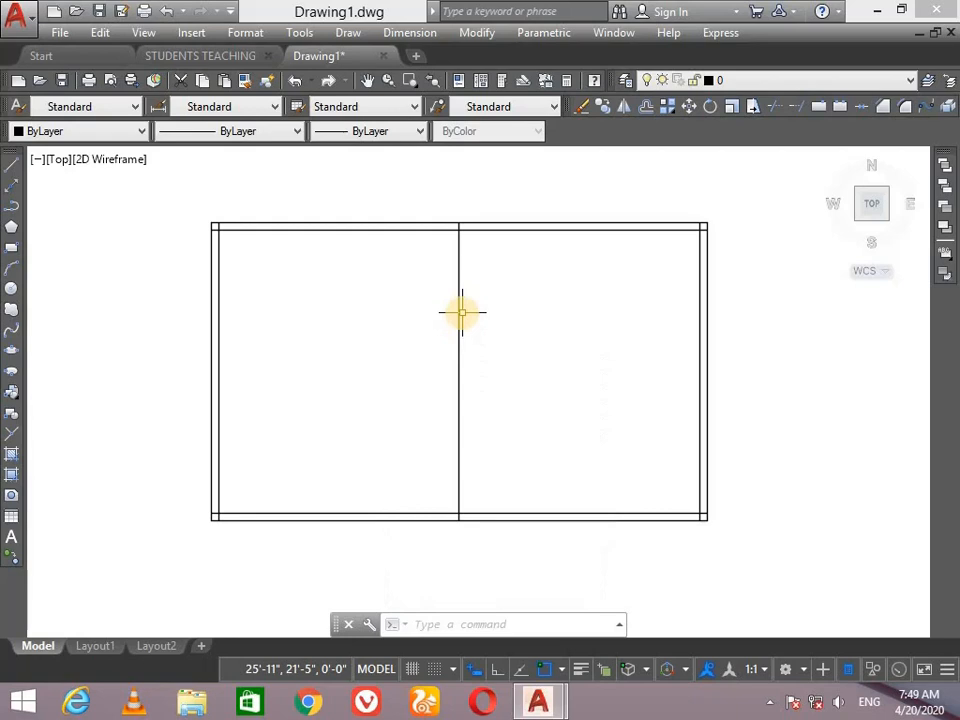
Offset the middle vertical line 2" to both sides to form a partition wall, and erase the original middle line
scroll(455, 268, up, 4)
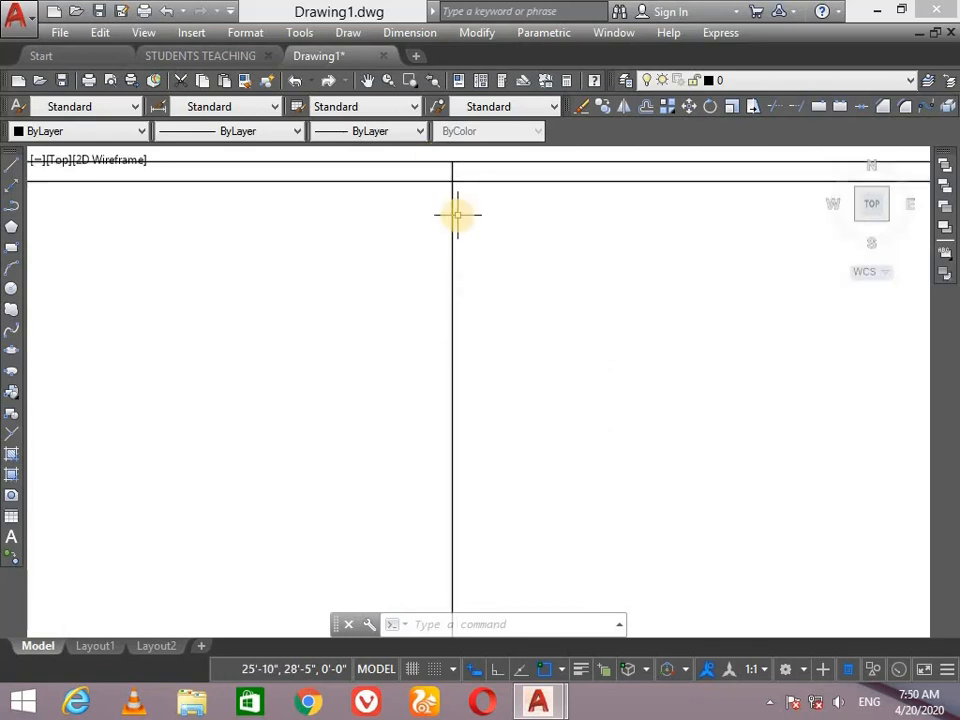
click(452, 214)
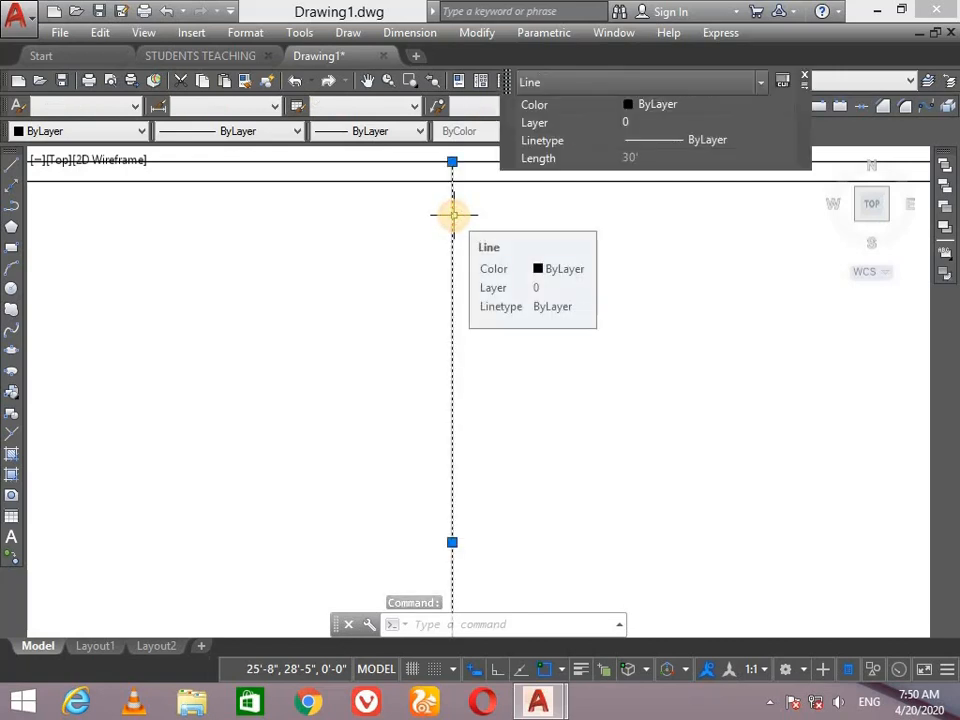
text(o)
key(Return)
text(4)
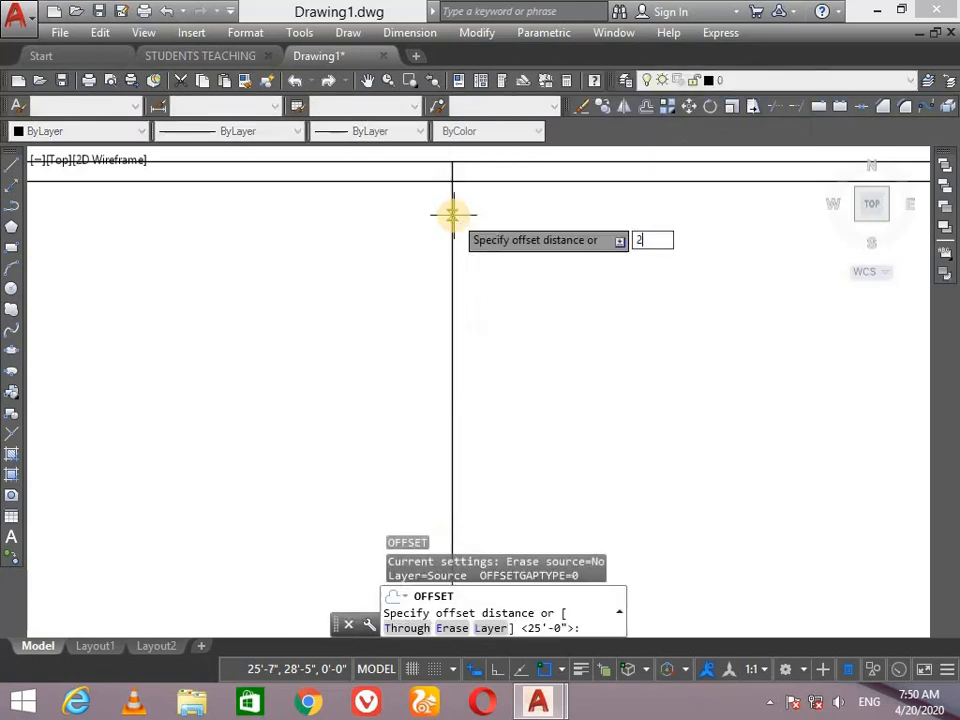
key(Return)
click(452, 198)
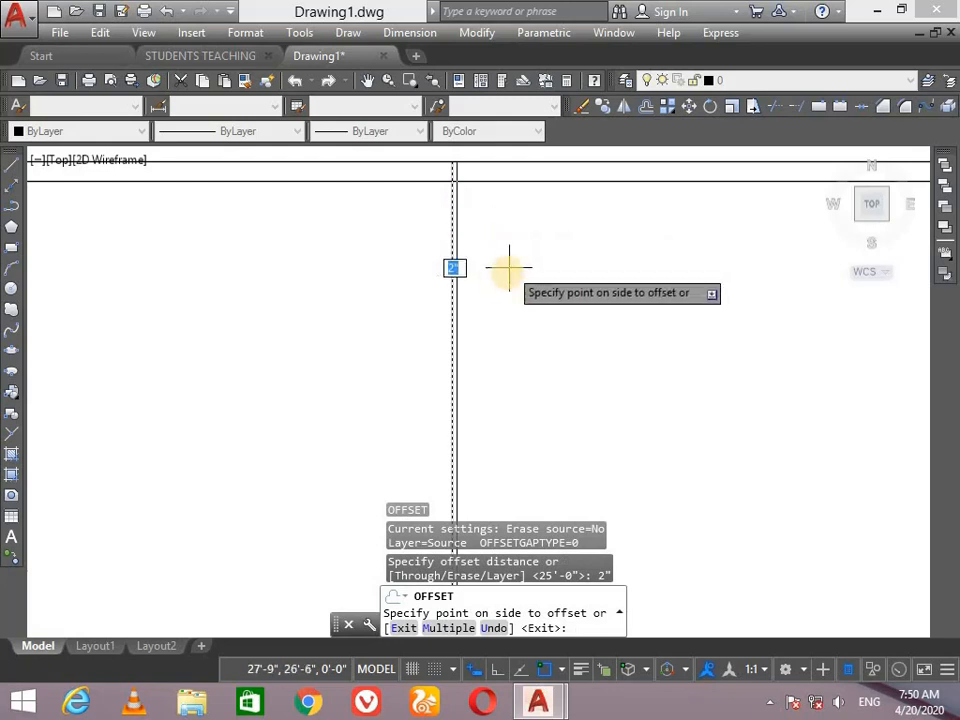
click(405, 286)
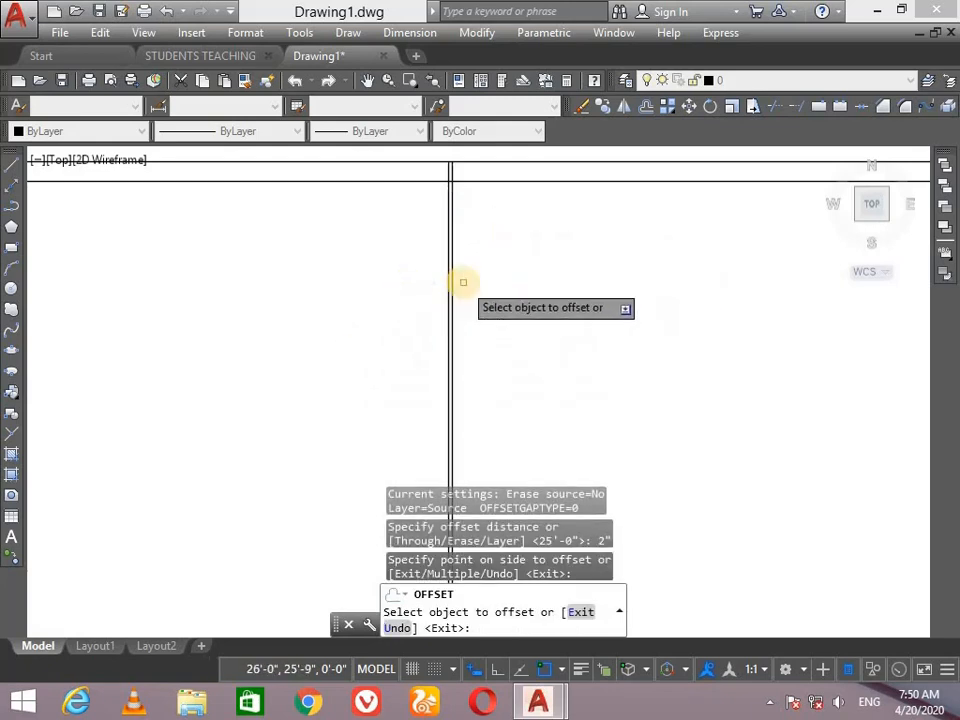
click(453, 280)
click(487, 277)
scroll(444, 298, up, 4)
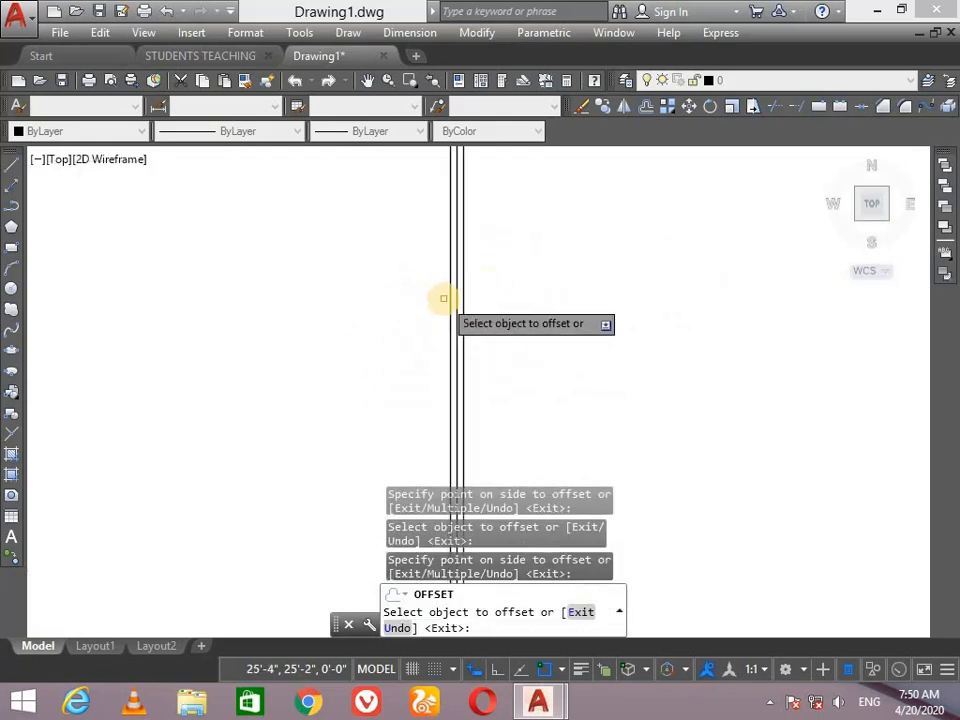
key(Escape)
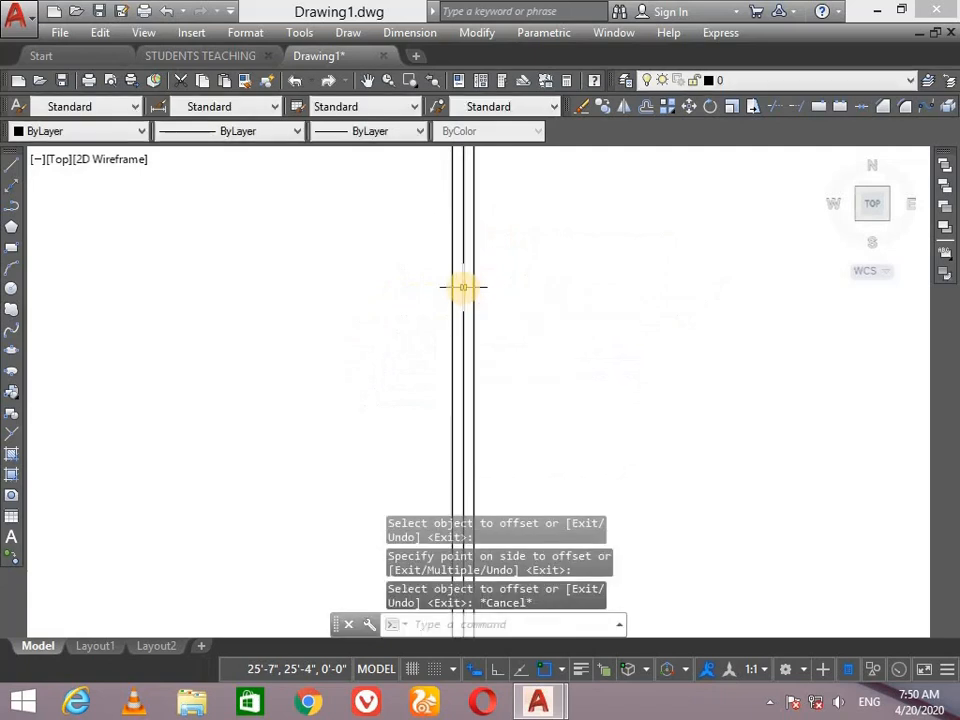
click(463, 287)
key(Delete)
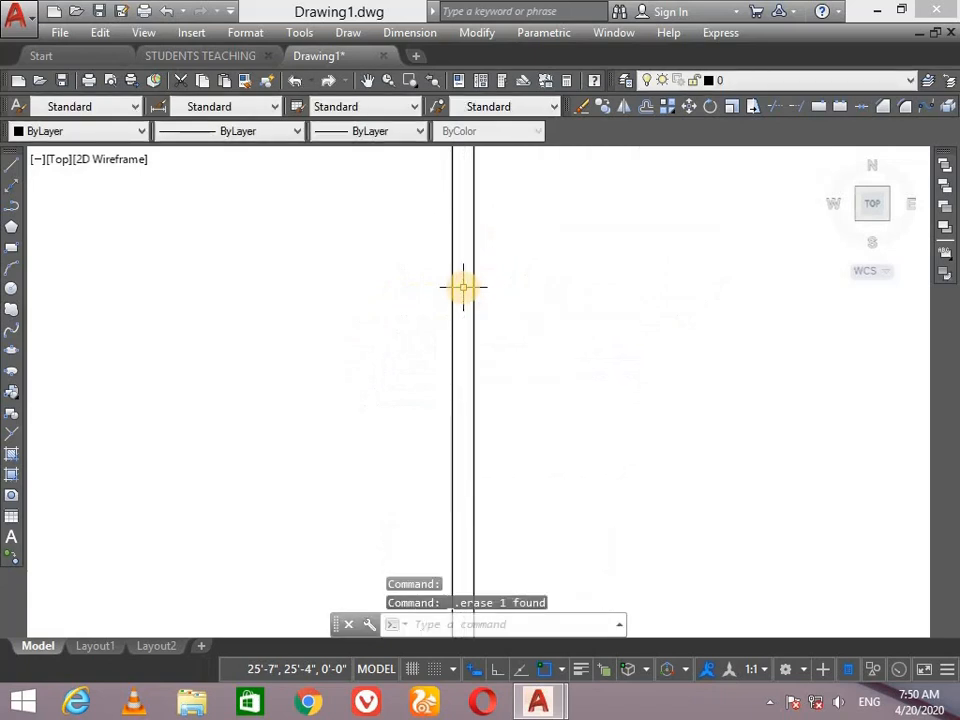
Add a 4' horizontal linear dimension starting where the partition's right line meets the inner bottom wall line, placed above that wall line
scroll(463, 287, down, 5)
scroll(489, 354, up, 2)
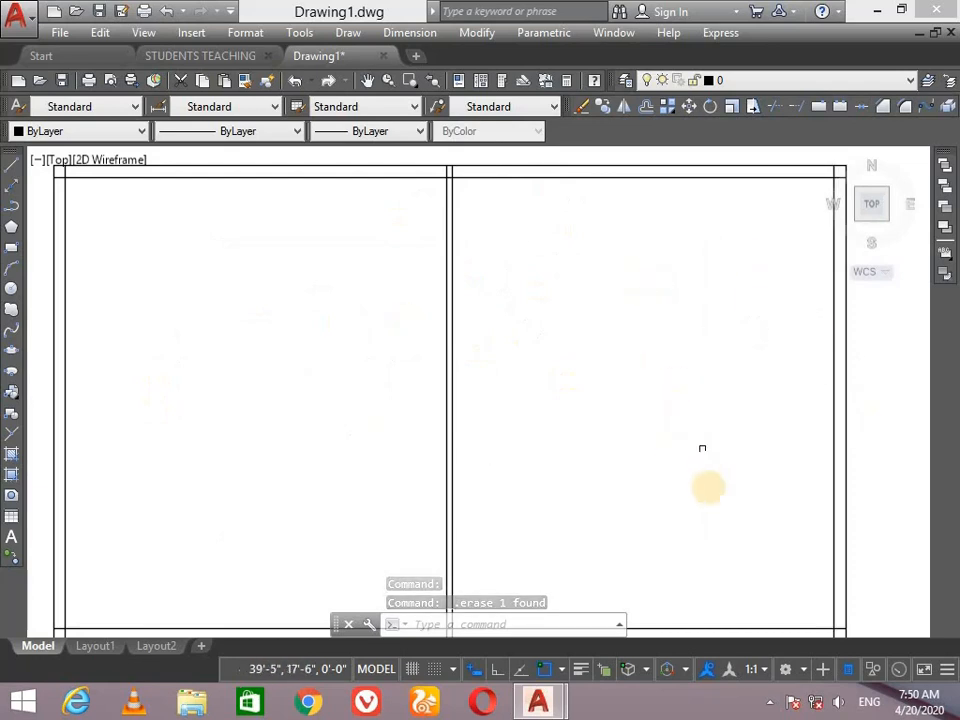
scroll(707, 527, down, 2)
scroll(709, 620, up, 3)
scroll(699, 626, down, 1)
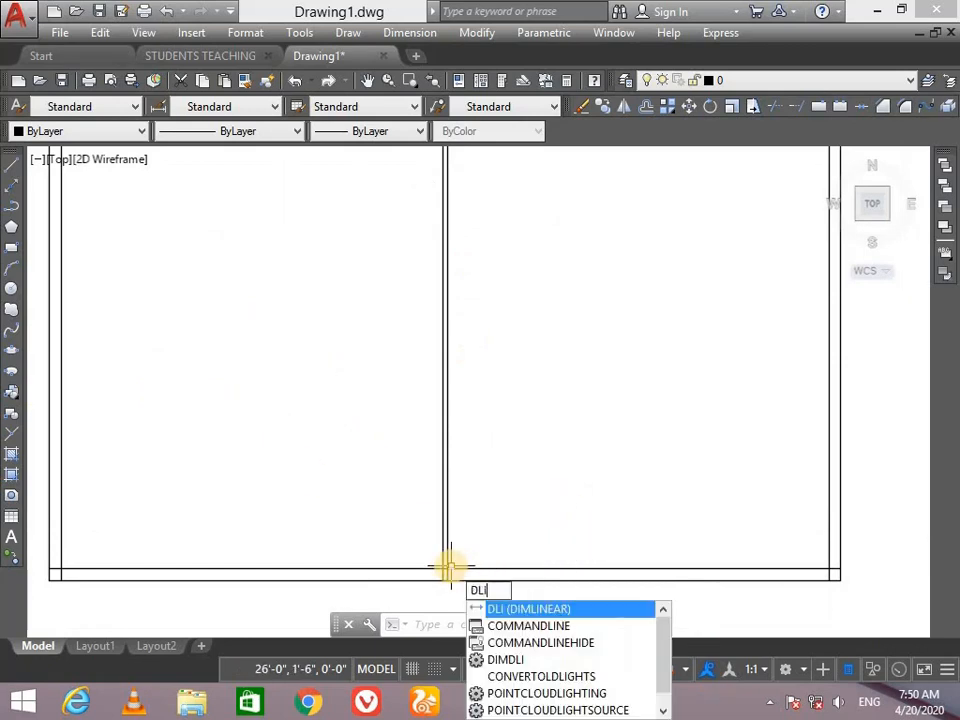
key(Return)
scroll(520, 615, up, 1)
scroll(521, 621, up, 2)
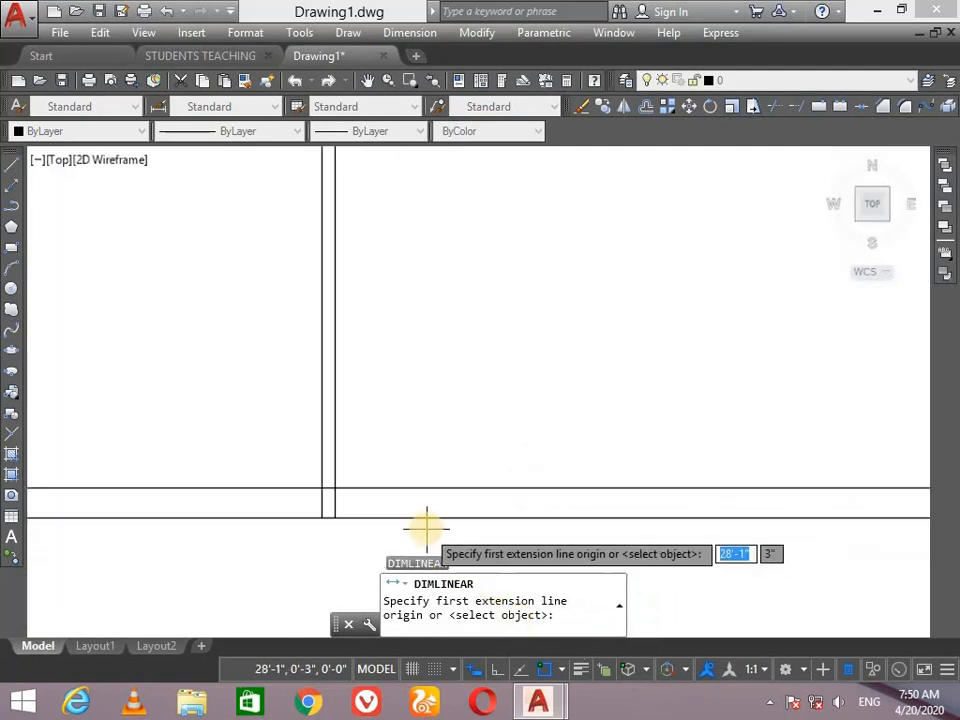
scroll(427, 528, down, 2)
click(369, 503)
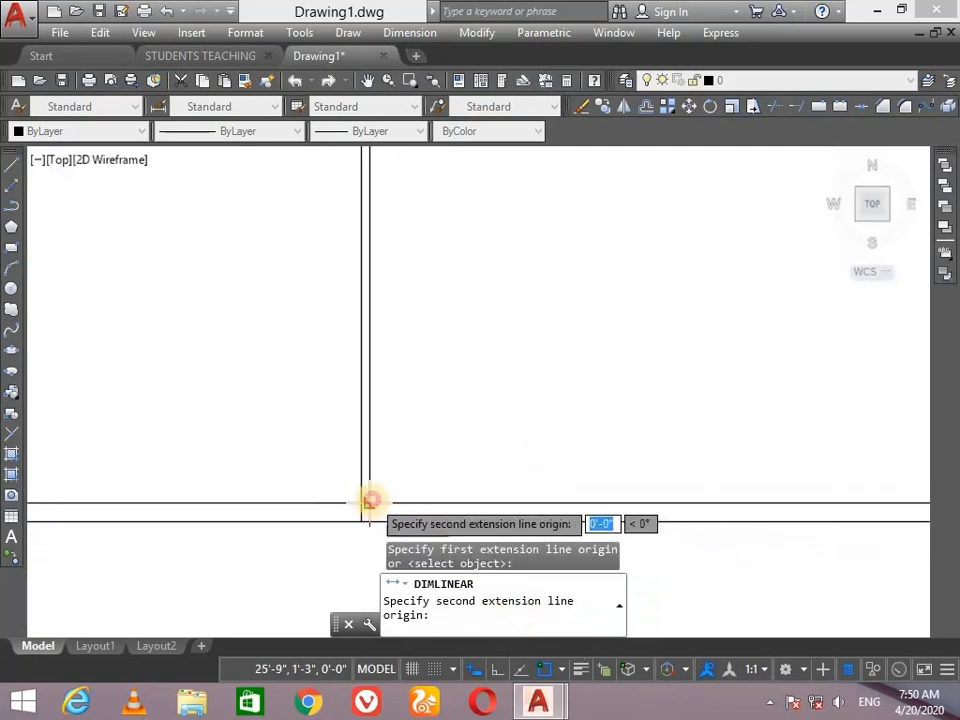
click(494, 500)
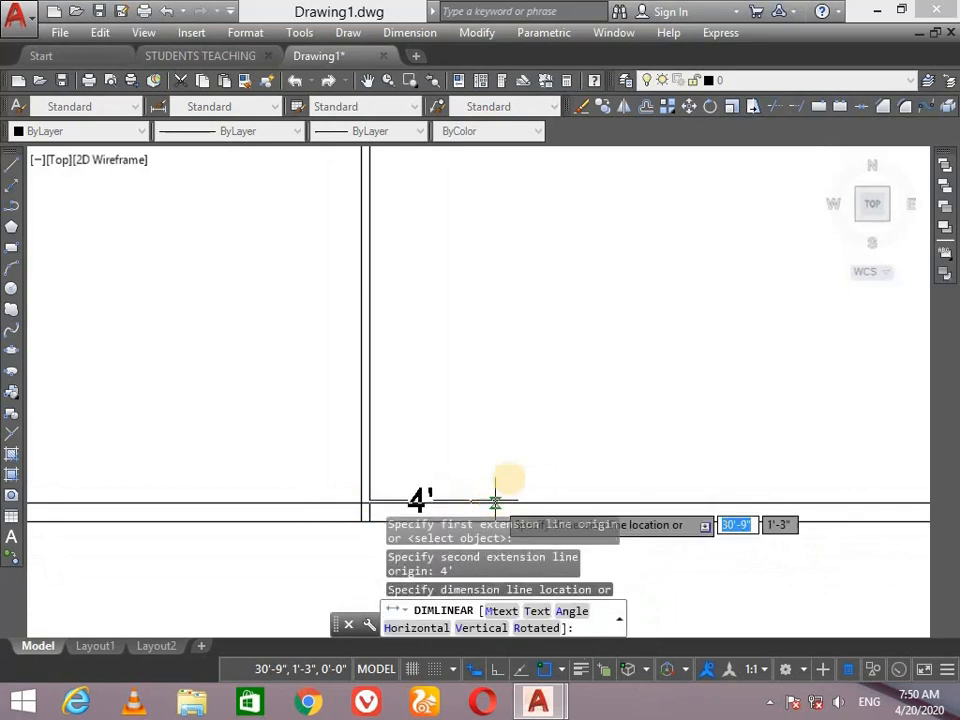
click(518, 428)
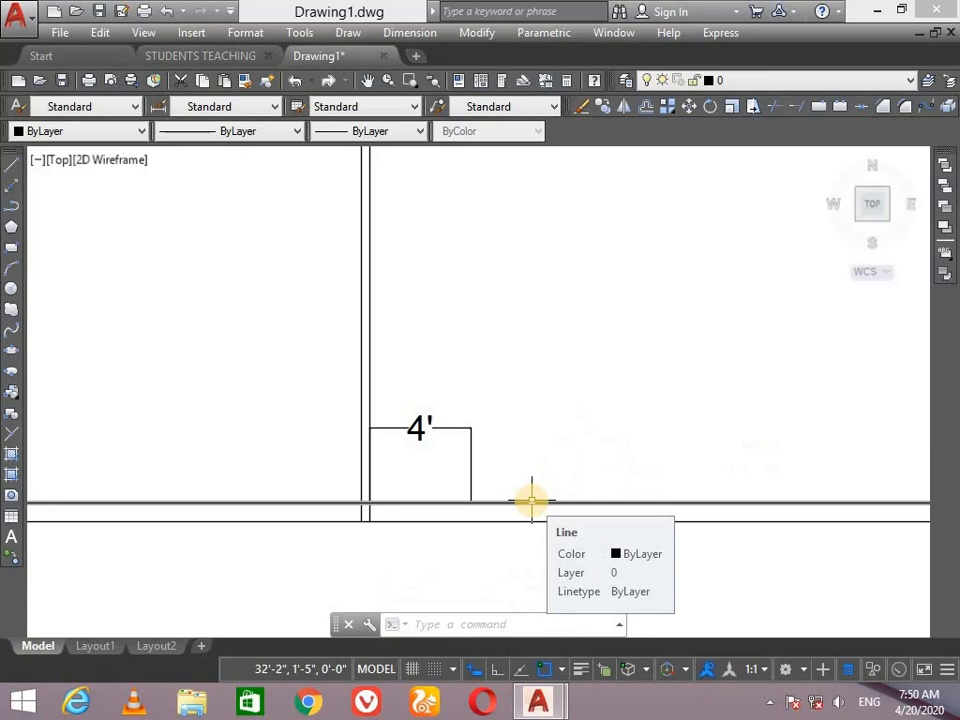
Turn on Ortho mode while drawing a trial 3' vertical polyline up from the inner bottom wall line, and erase that polyline
text(P)
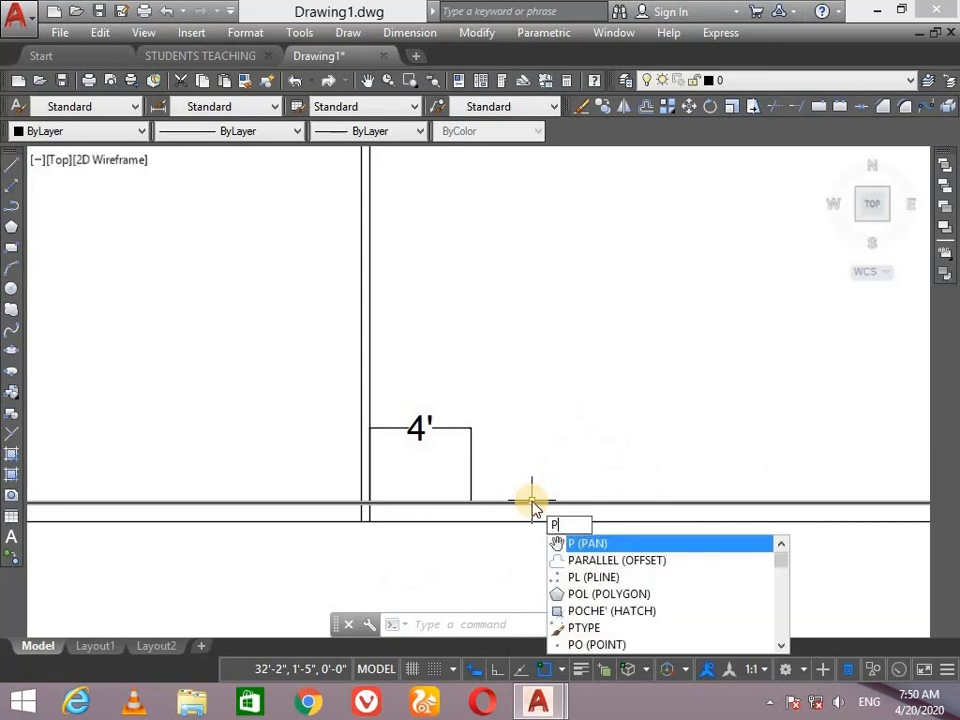
text(l)
key(Return)
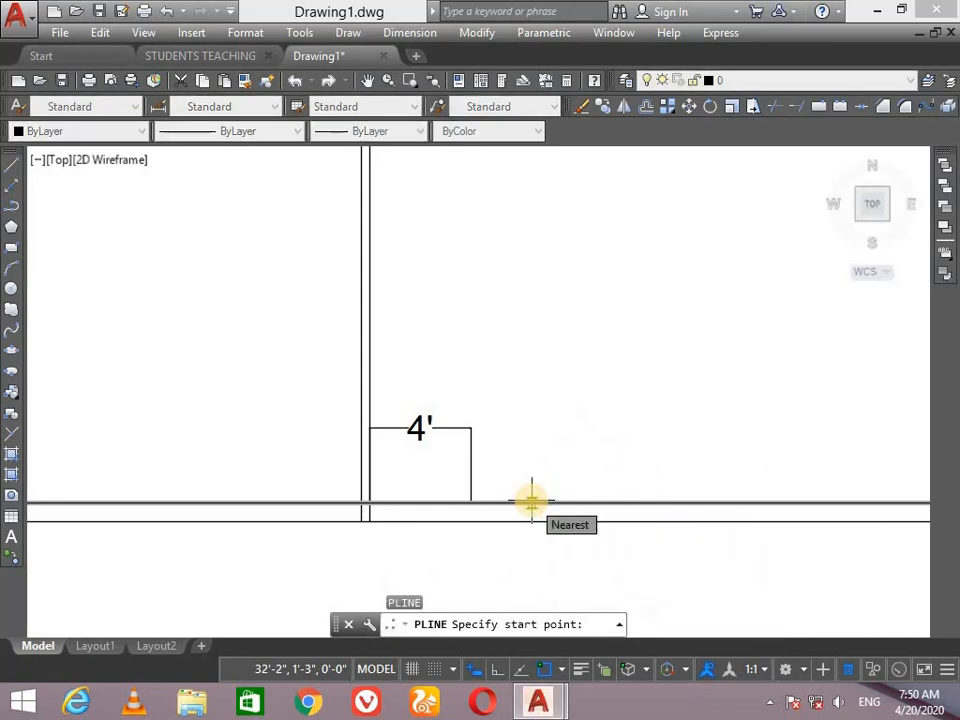
click(531, 500)
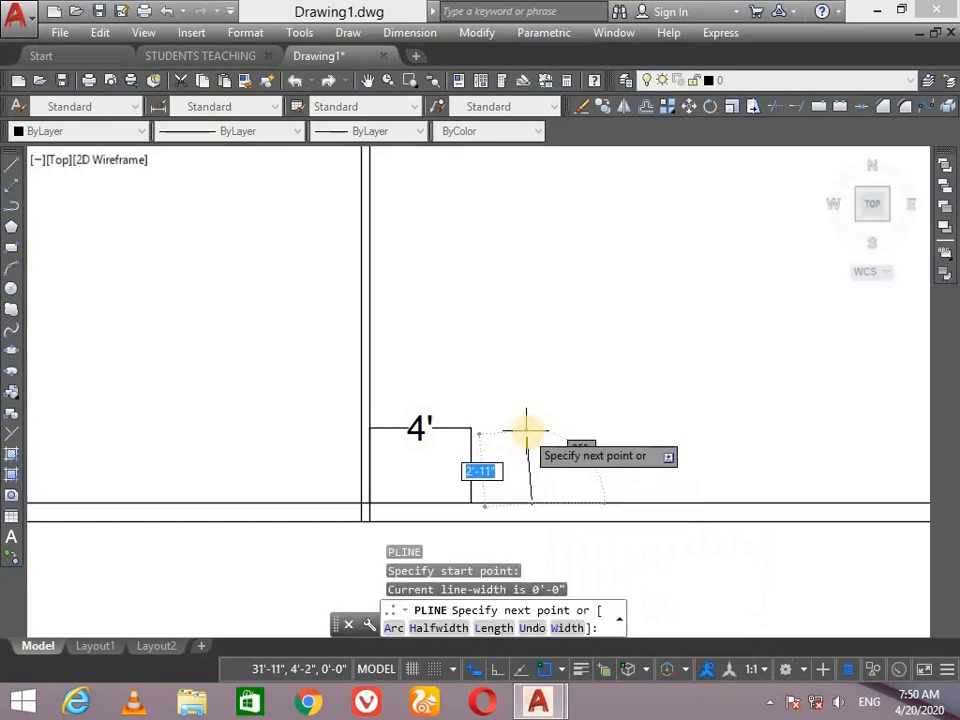
click(497, 669)
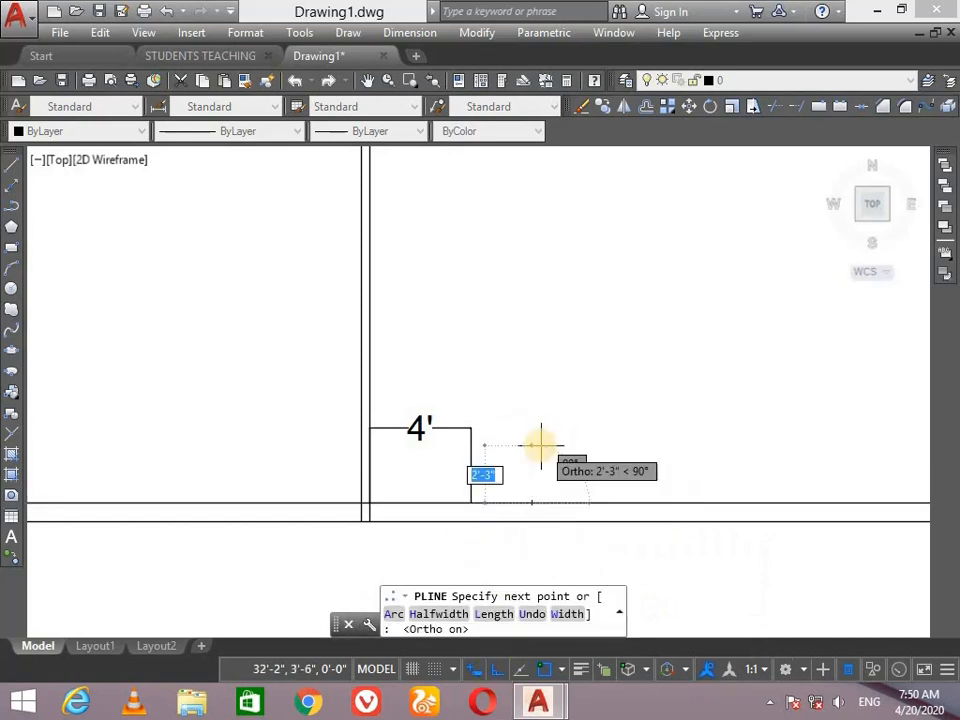
text(3')
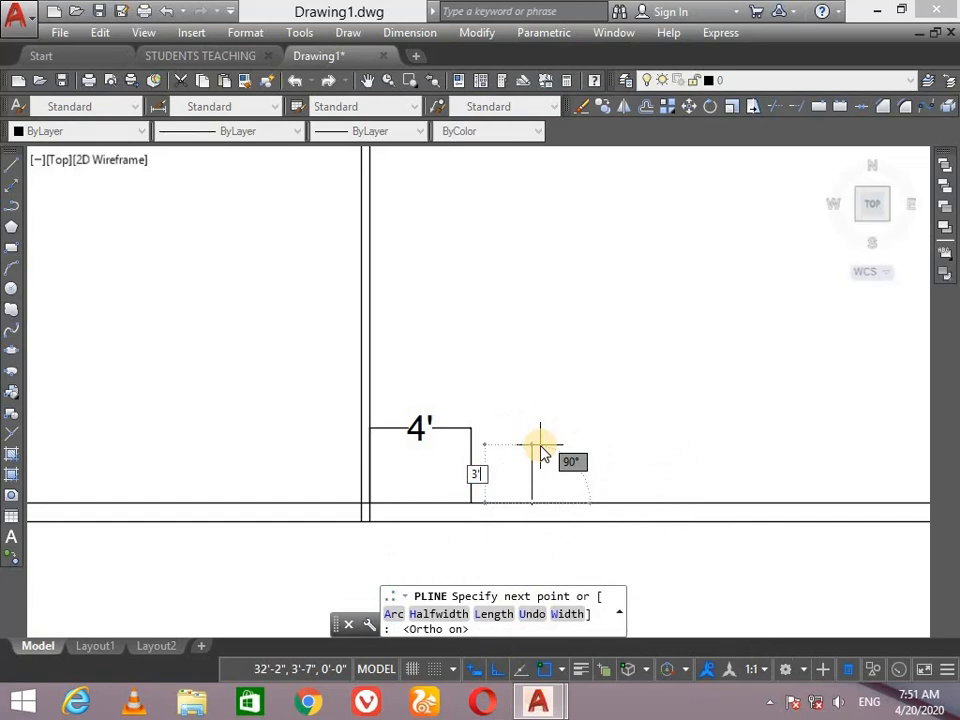
key(Return)
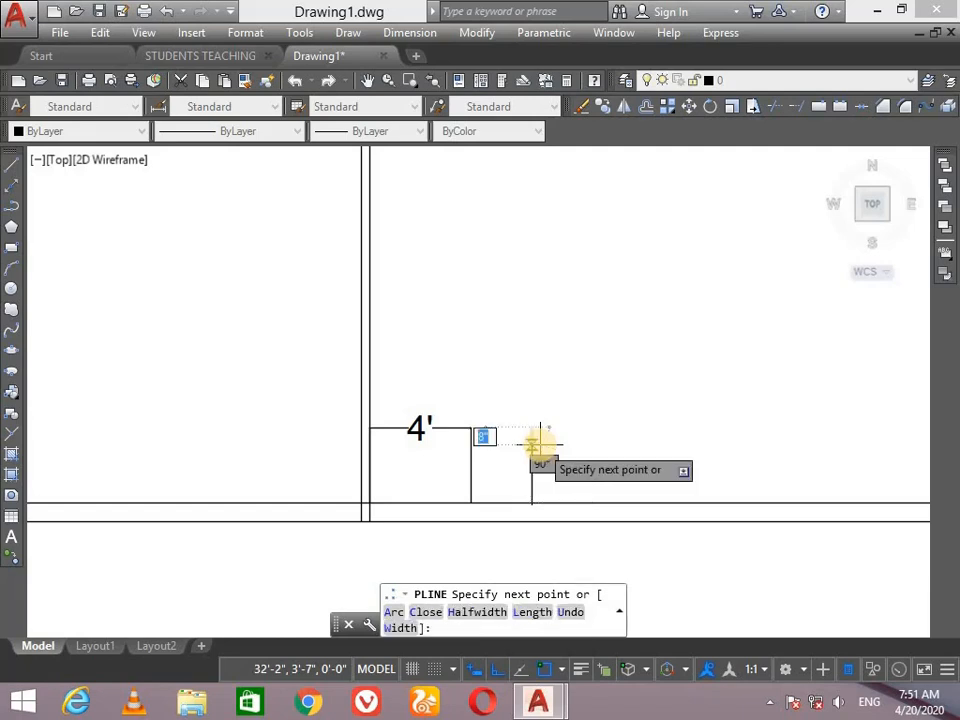
scroll(671, 456, down, 3)
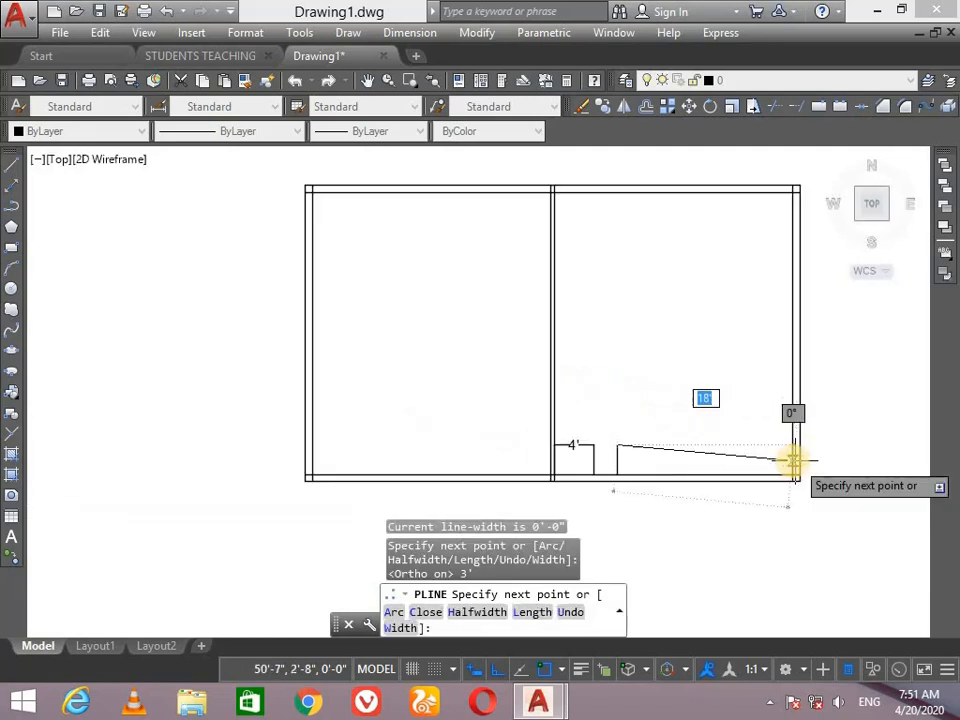
scroll(789, 456, up, 4)
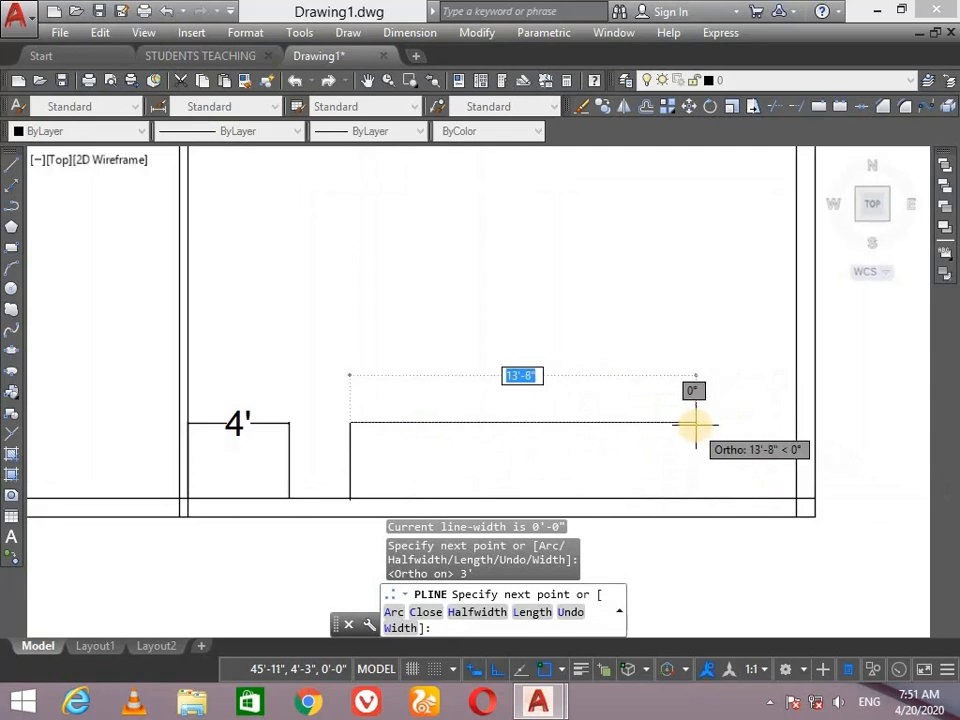
key(Escape)
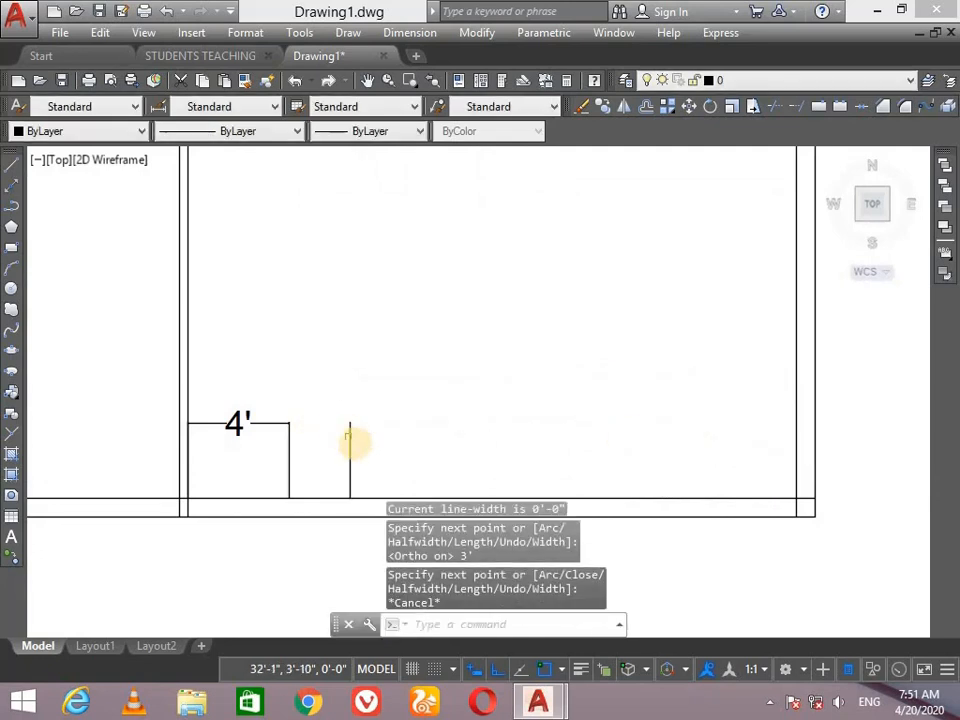
click(349, 440)
key(Delete)
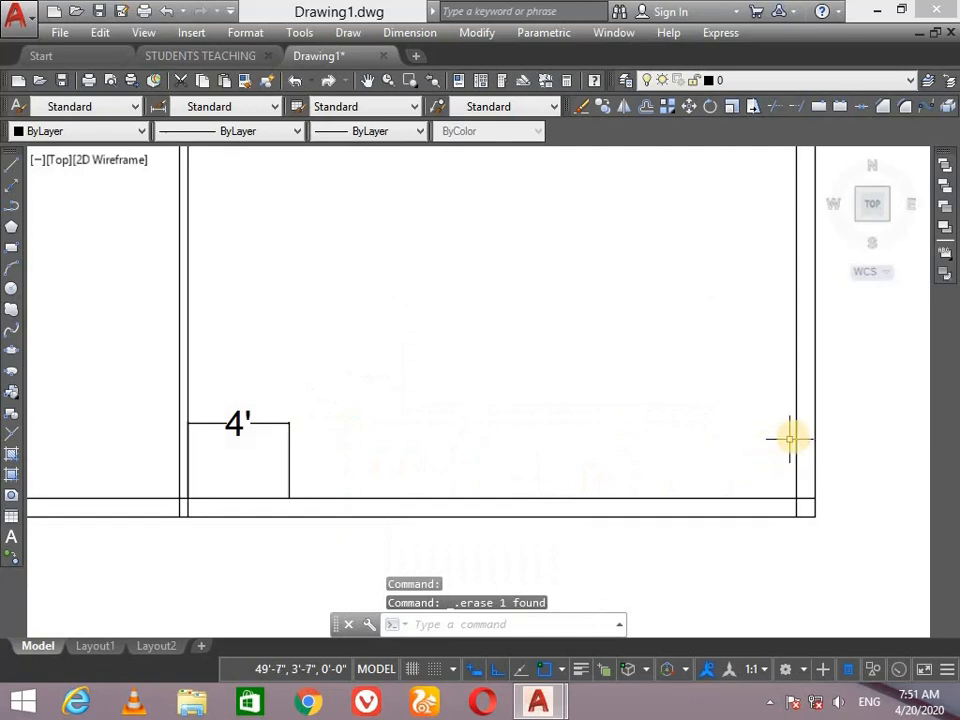
Draw a 3' horizontal line leftward from the inner face of the right wall, near the plan's lower-right corner
text(l)
key(Return)
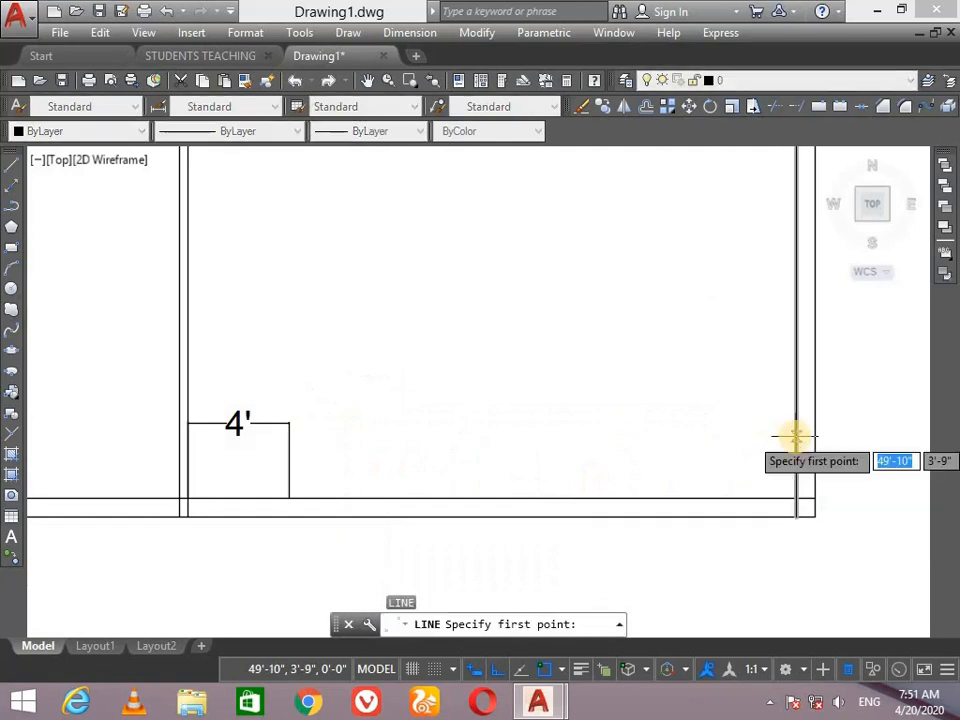
click(796, 436)
text(3)
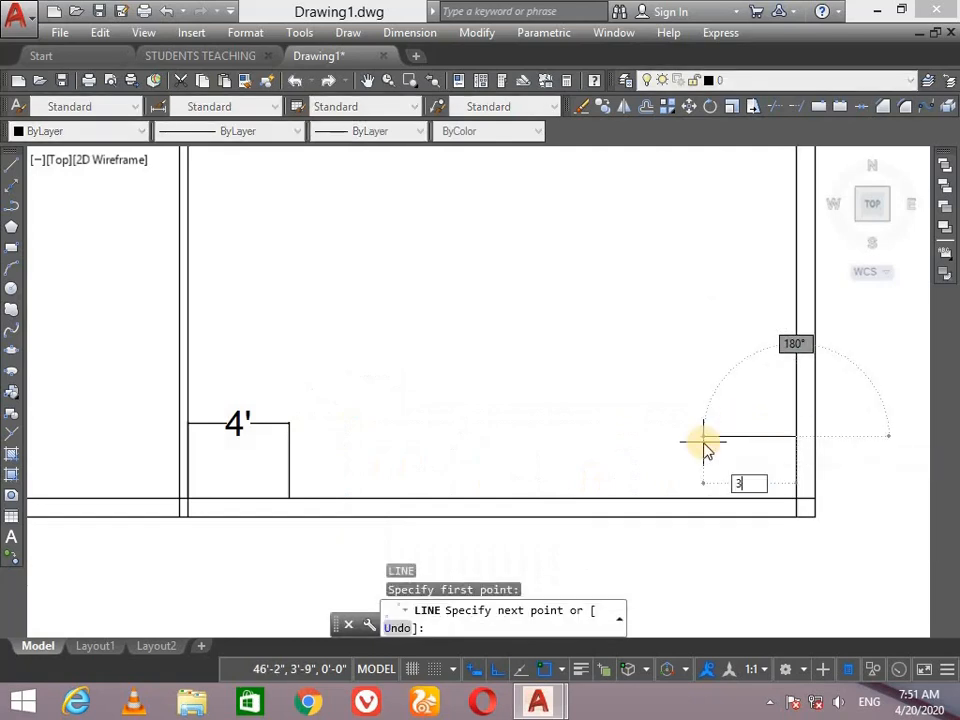
text(')
key(Return)
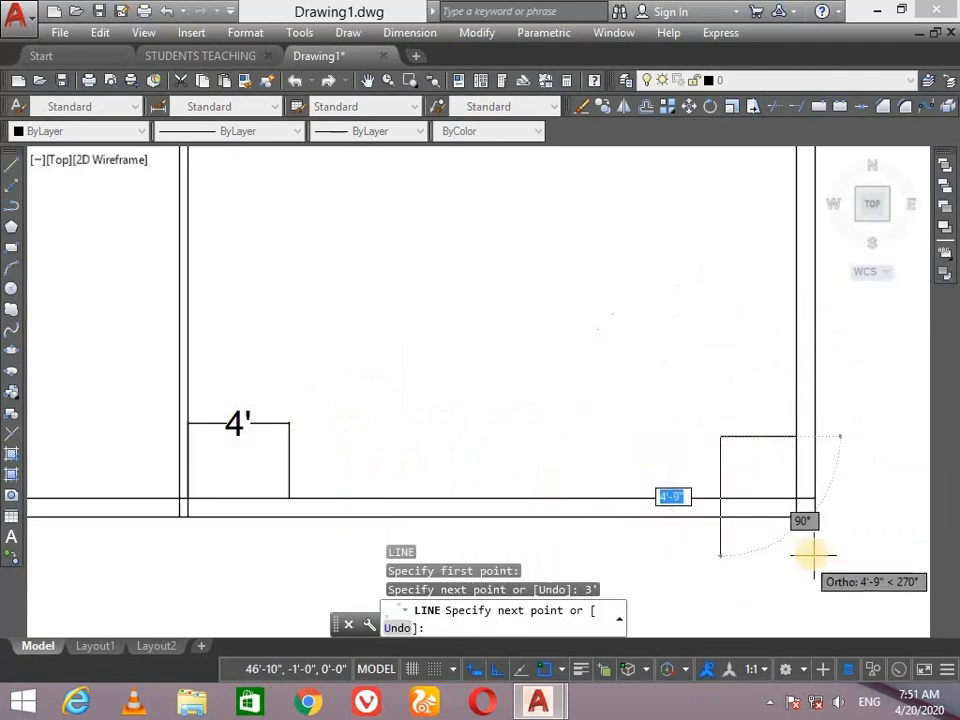
key(Return)
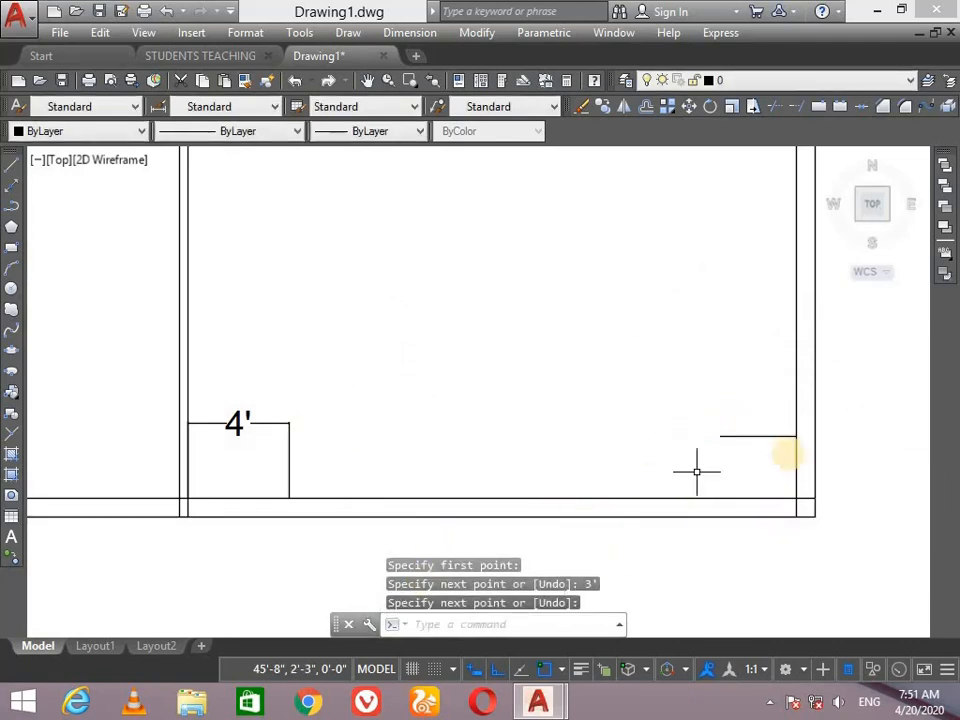
Draw a polyline from the inner bottom wall line: 3' up, about 14'-6" to the right, ending in a small upward-curving arc
click(757, 437)
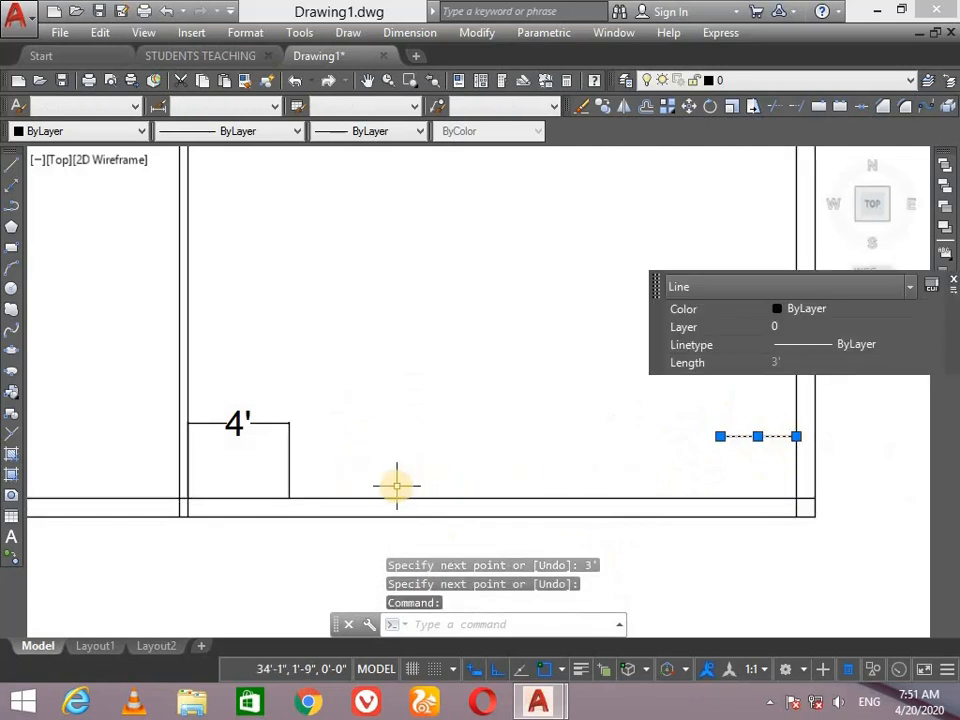
key(Escape)
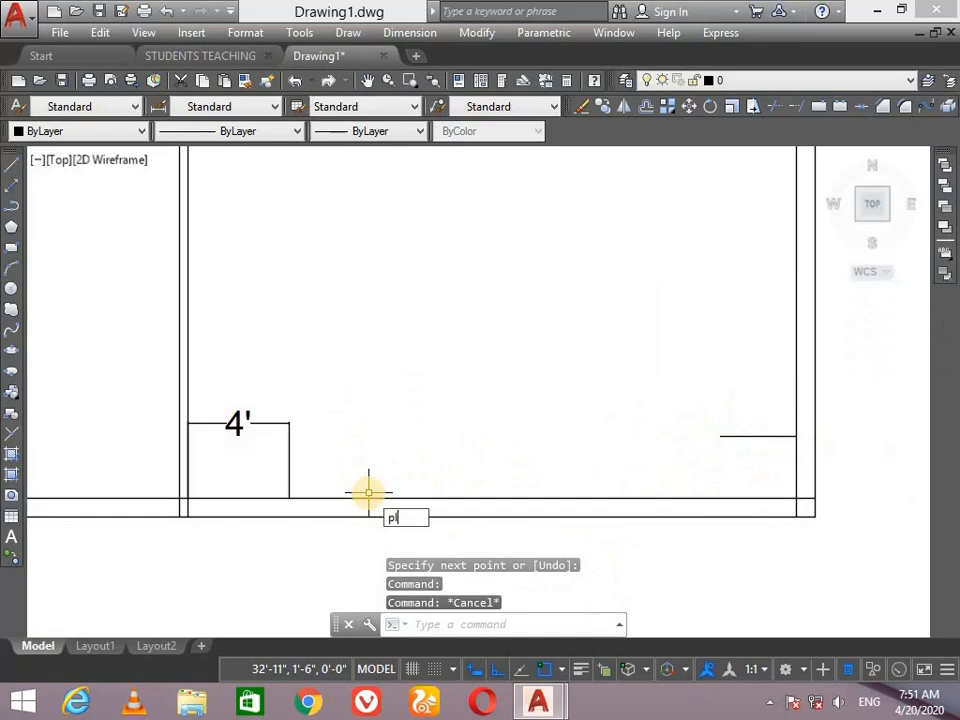
text(pl)
key(Return)
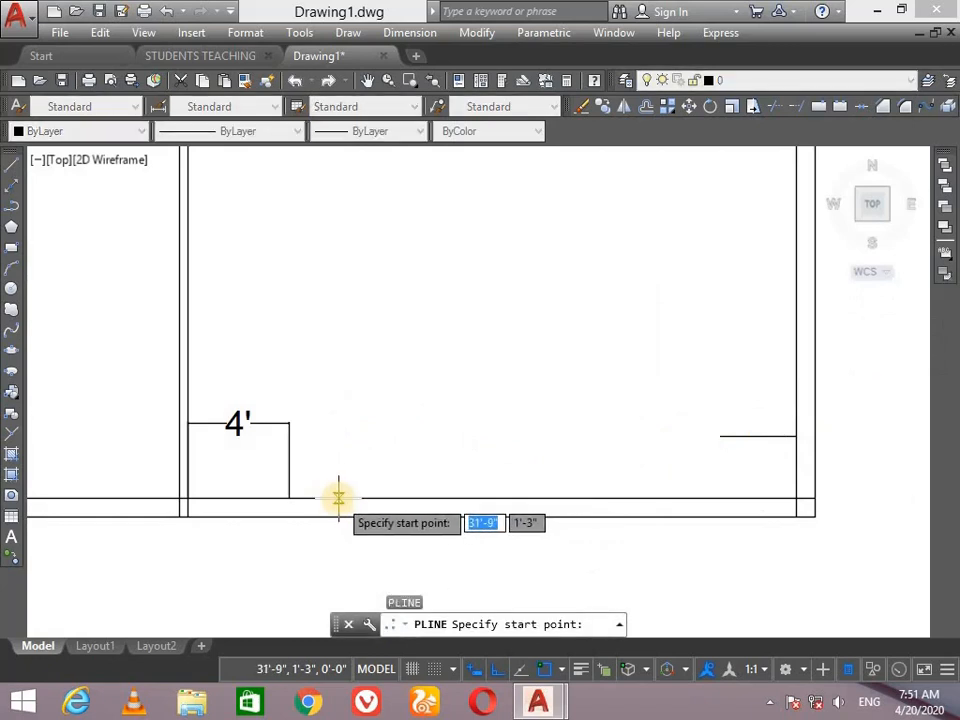
click(337, 498)
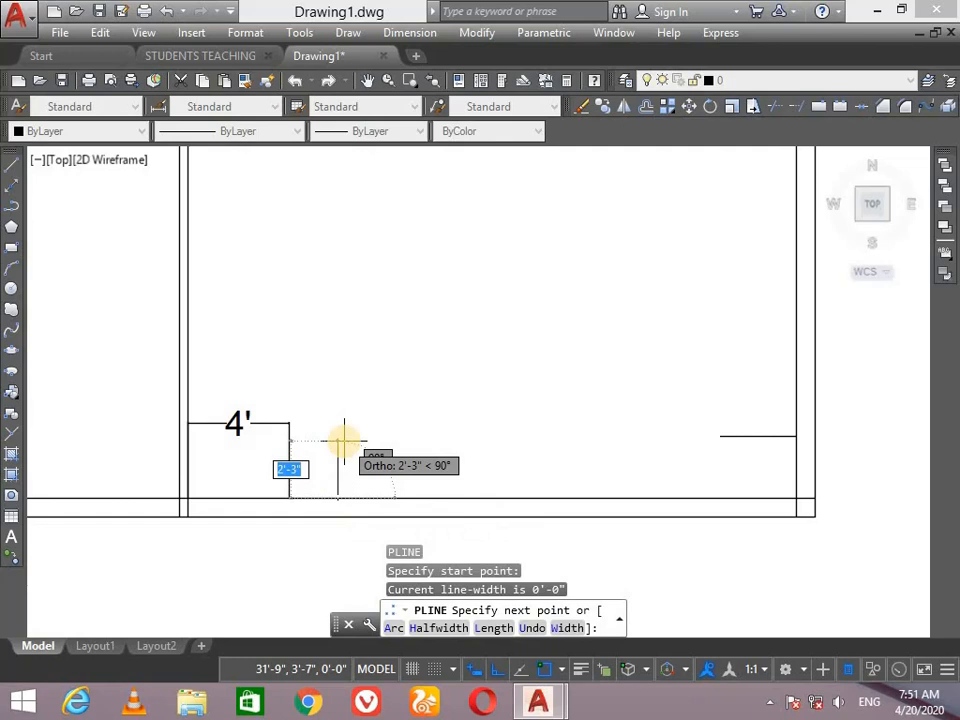
text(3')
key(Return)
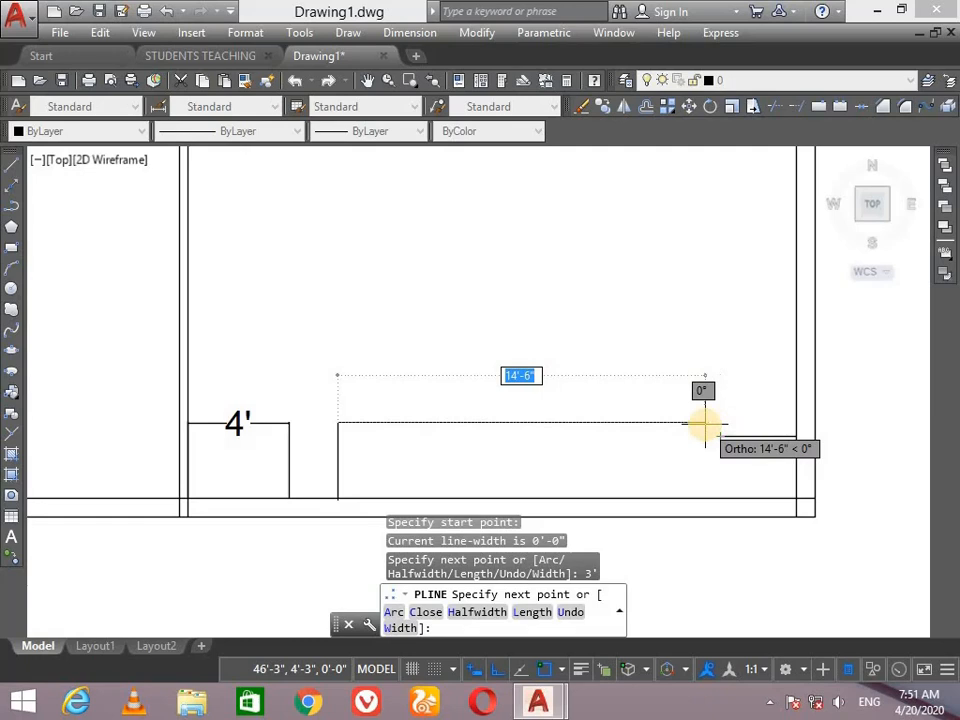
click(705, 424)
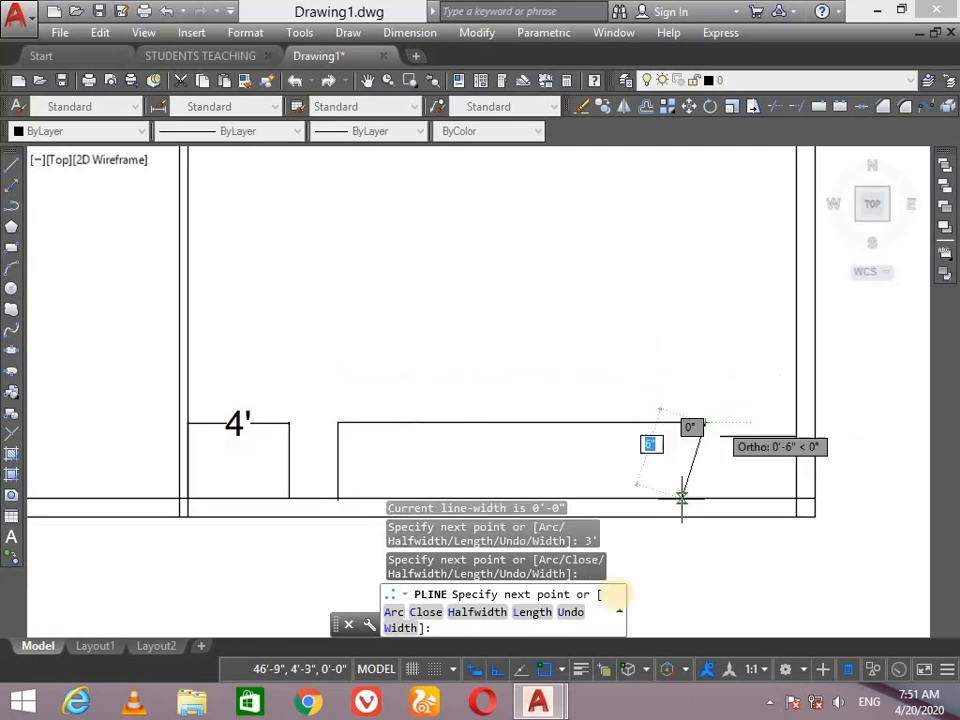
click(400, 612)
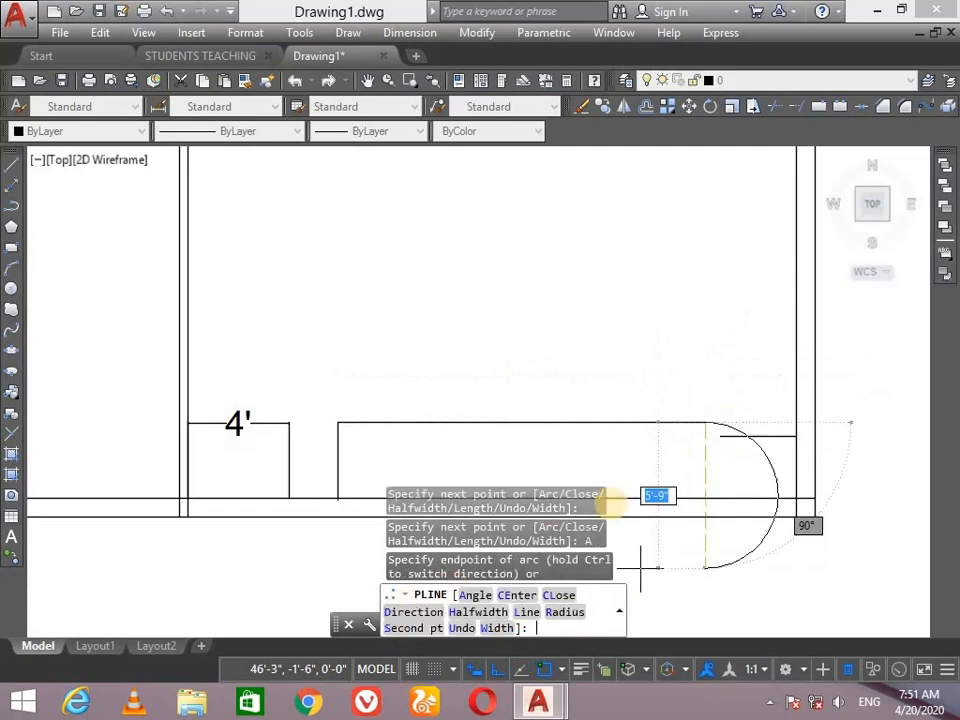
click(718, 395)
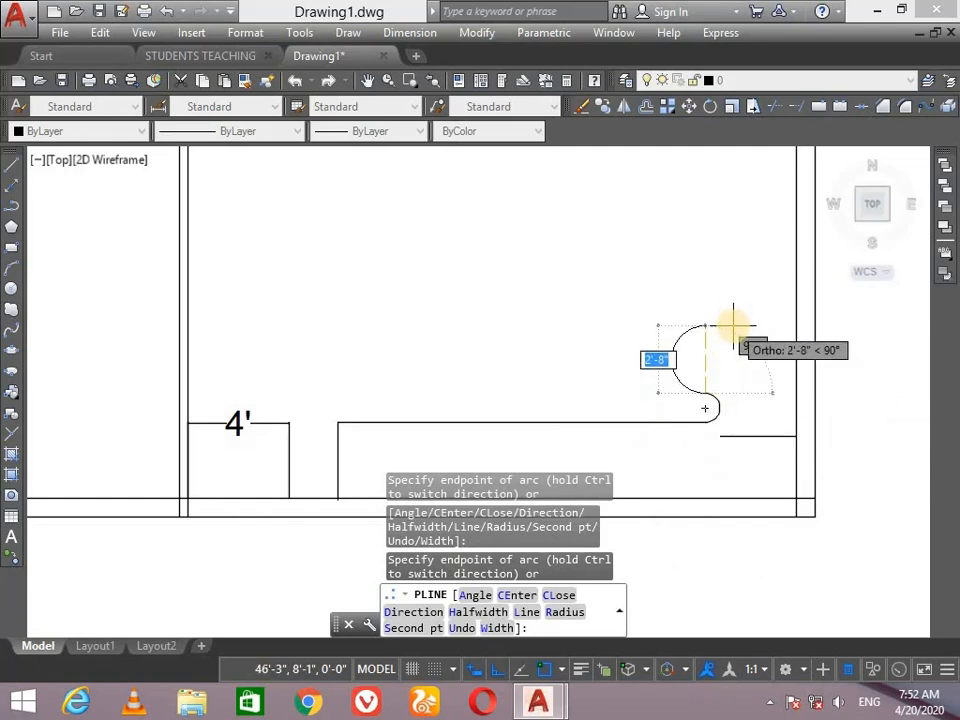
key(Return)
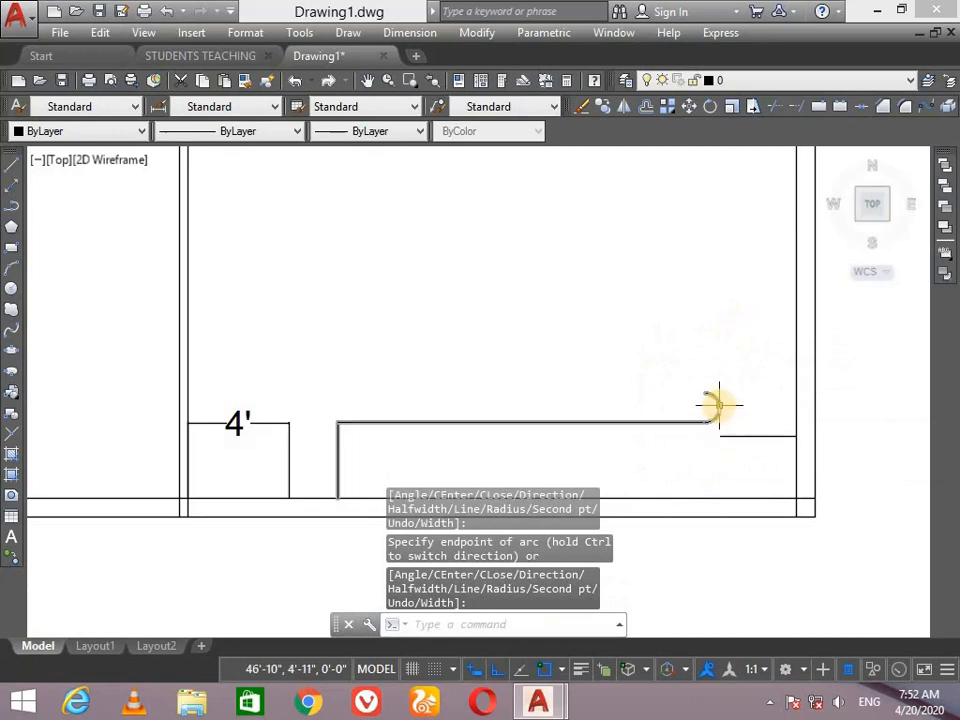
Draw a vertical line upward from the outermost point of the polyline's end arc
text(L)
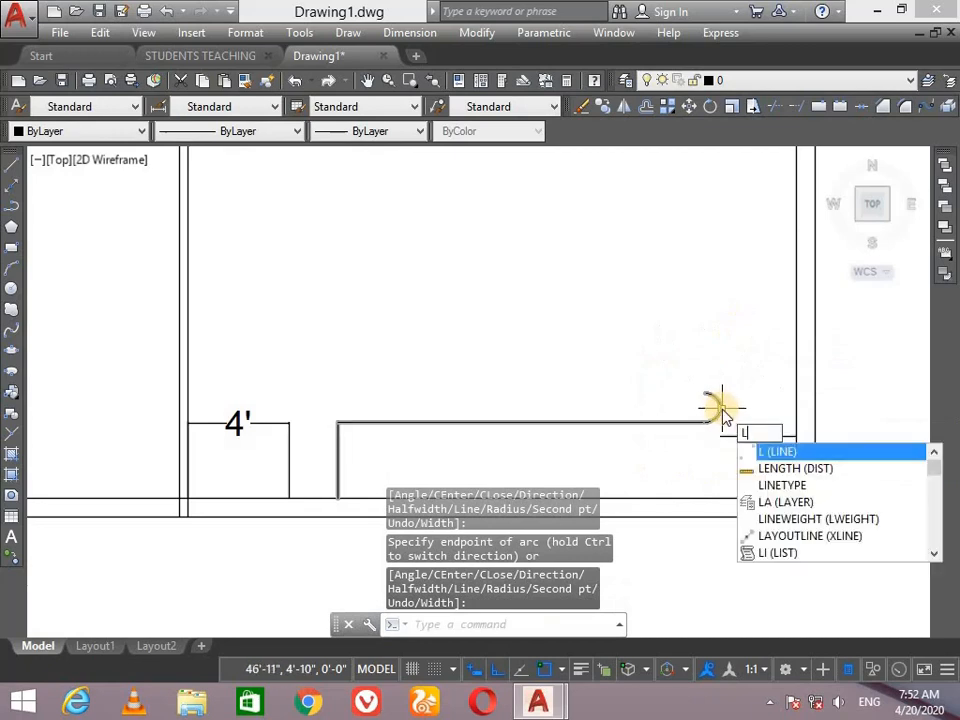
key(Return)
click(718, 406)
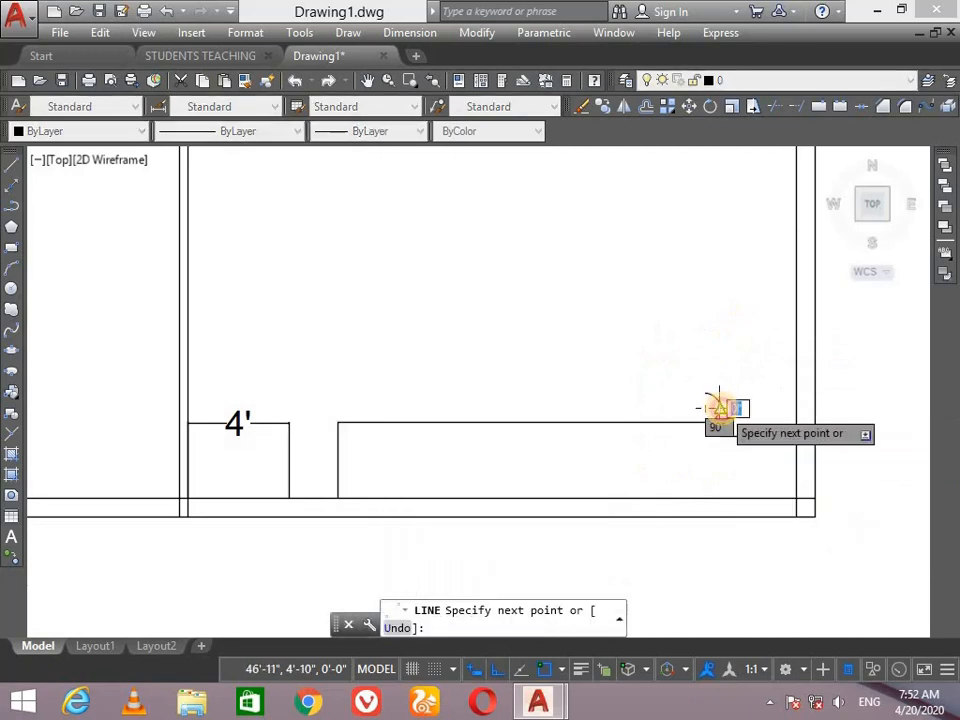
click(720, 283)
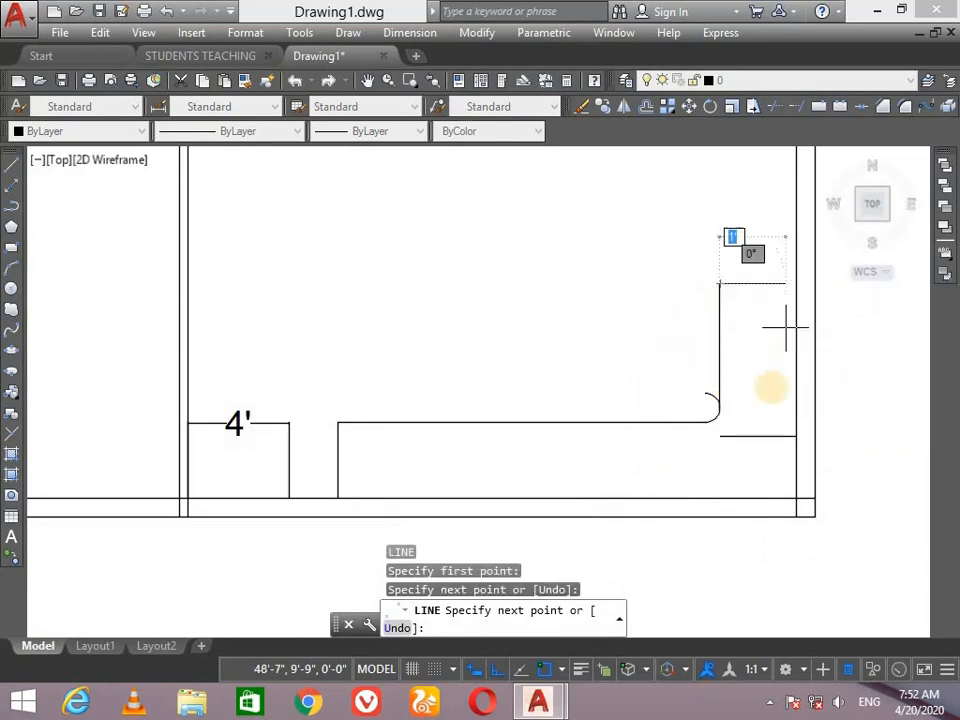
key(Return)
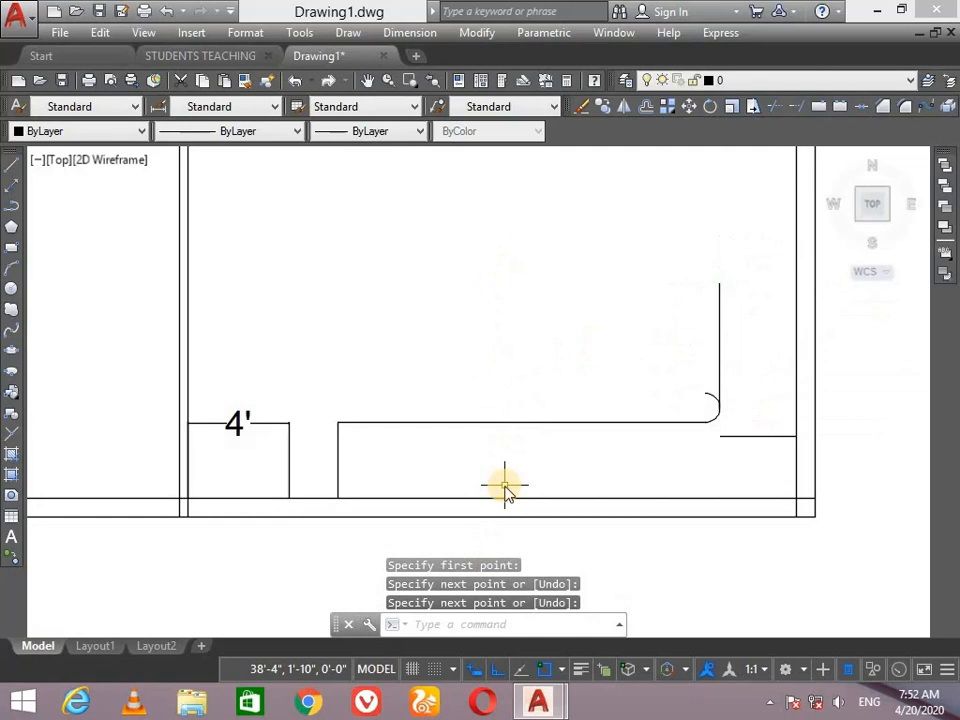
key(Return)
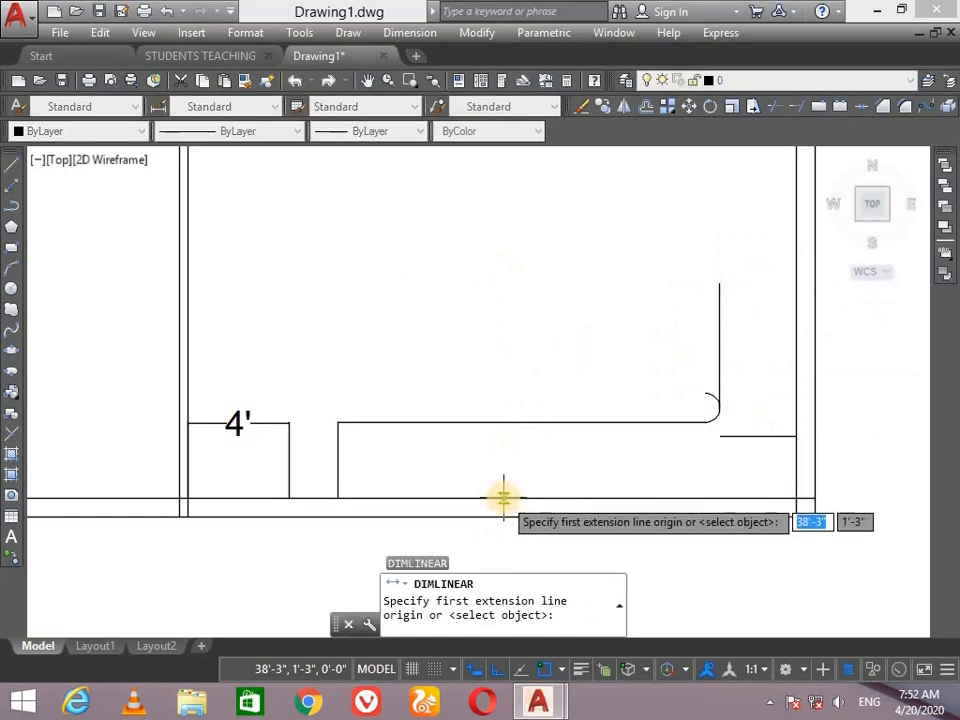
click(503, 497)
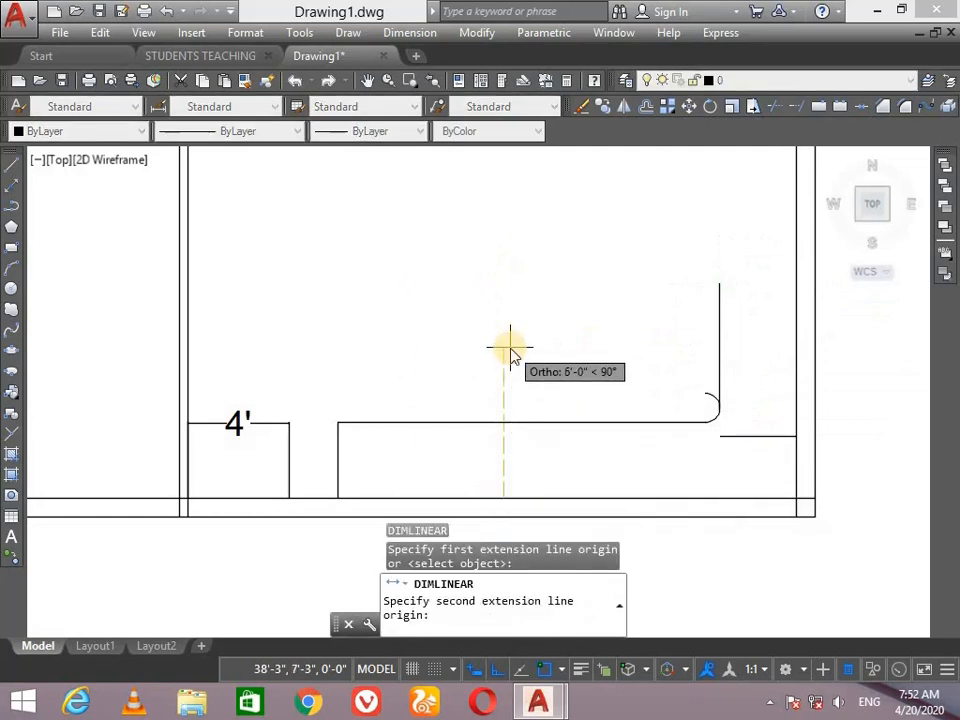
text(9')
key(Return)
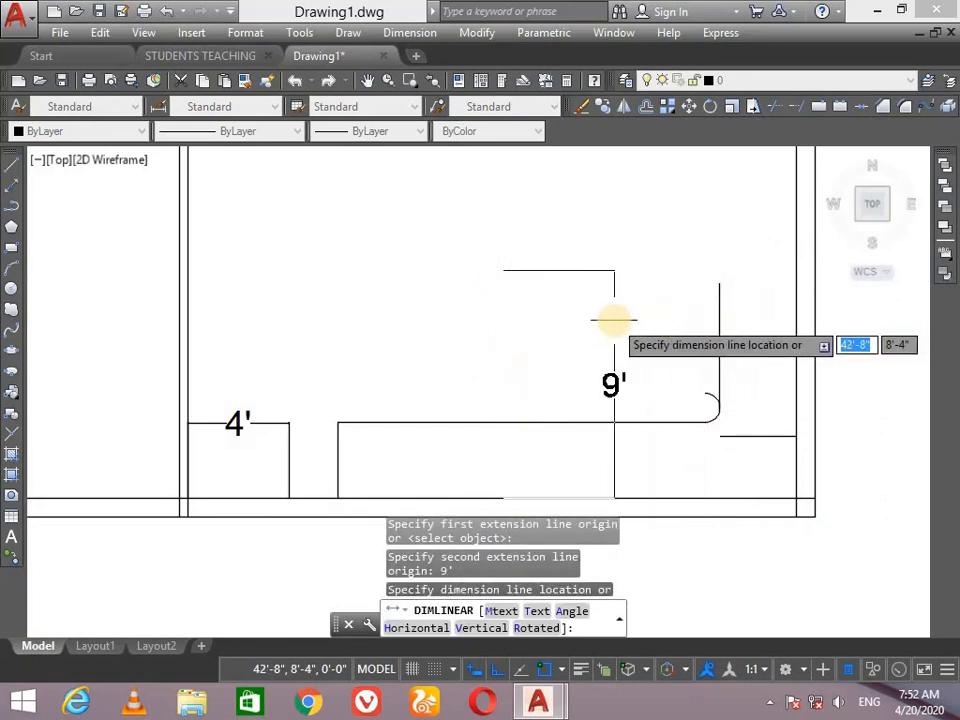
key(Escape)
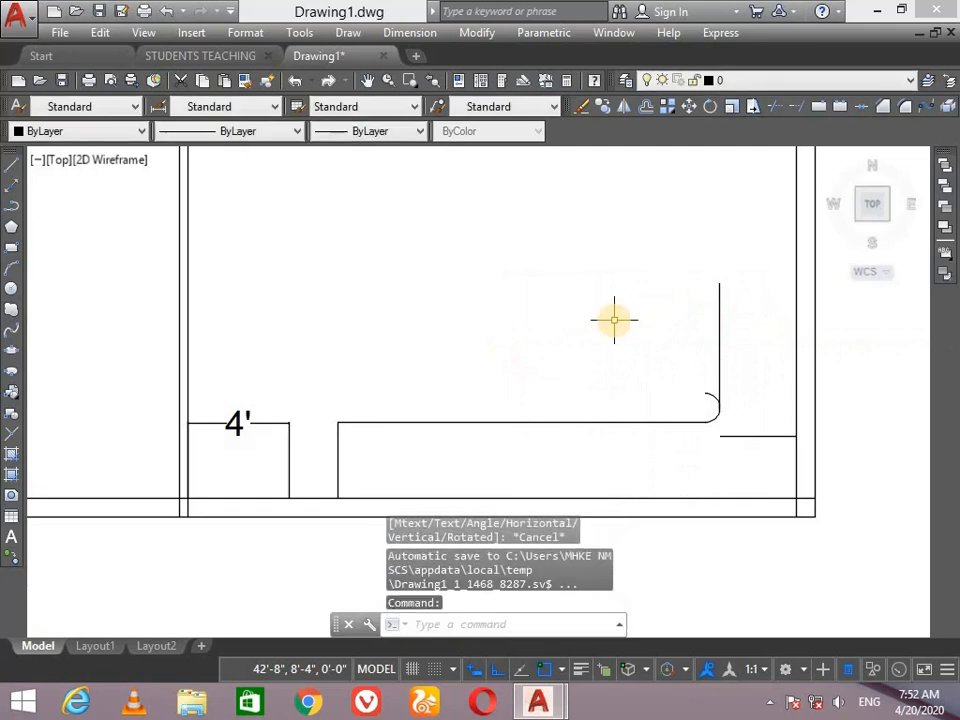
Add a 9' vertical linear dimension rising from the inner bottom wall line in the right-hand room
text(dli)
key(Return)
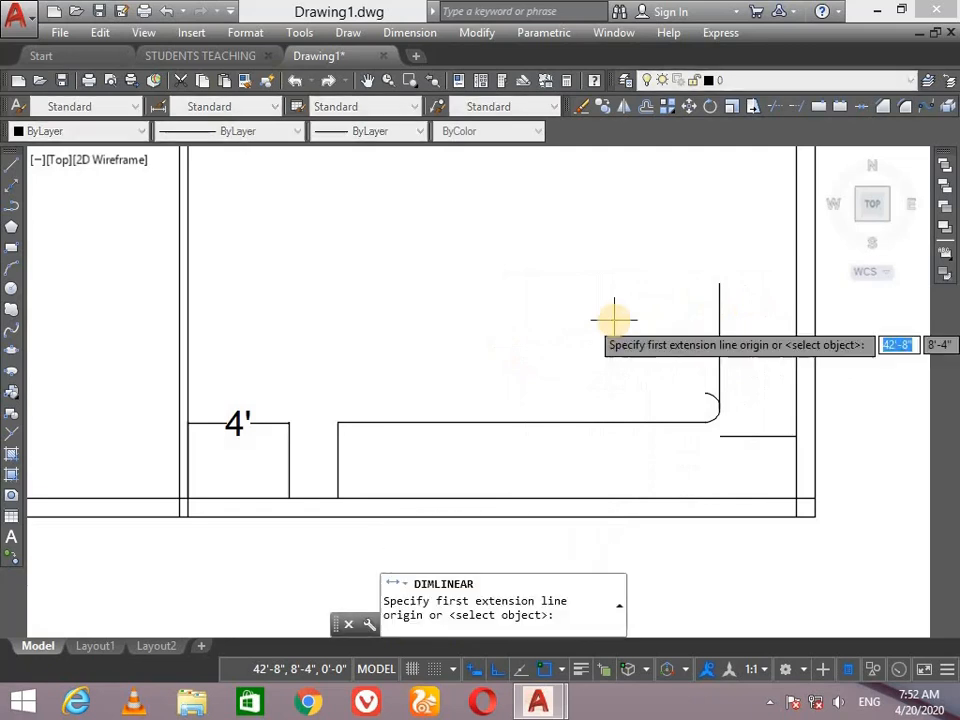
click(478, 497)
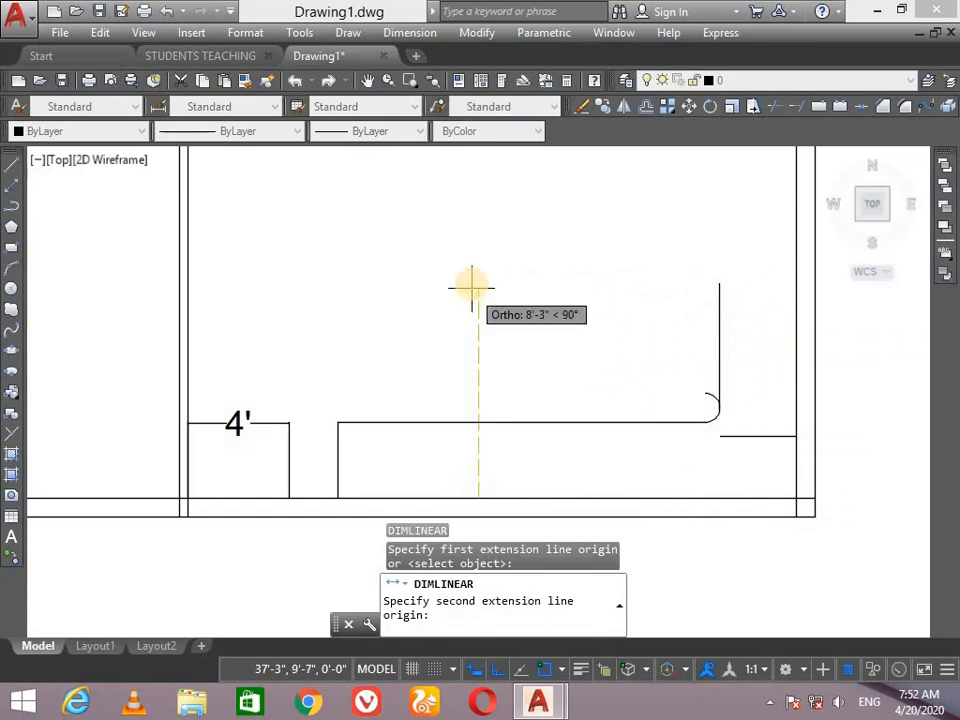
text(9')
key(Return)
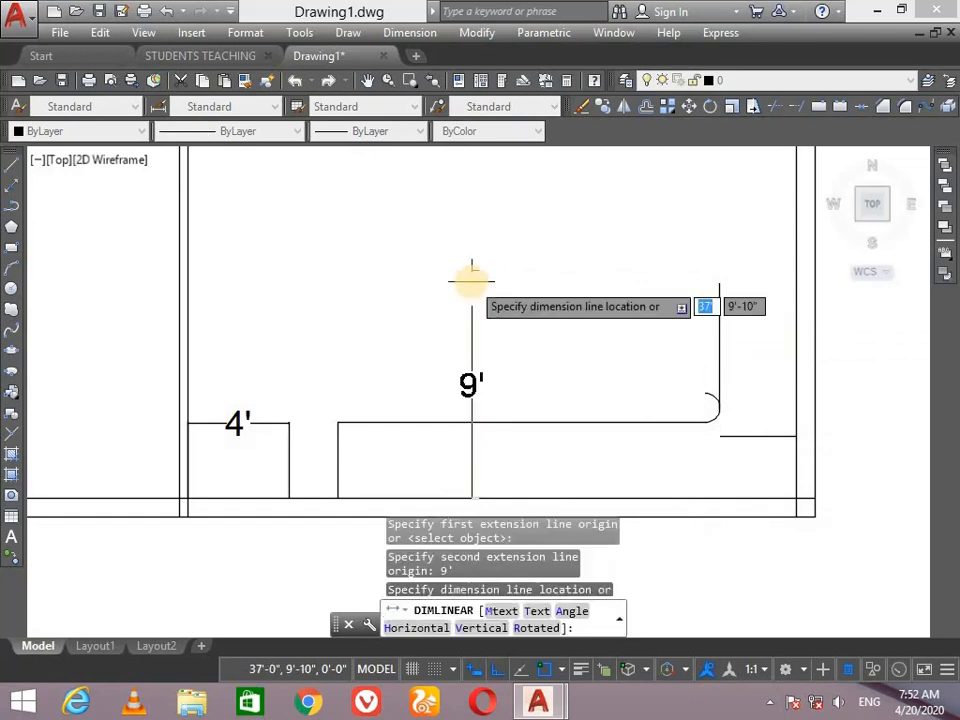
click(555, 302)
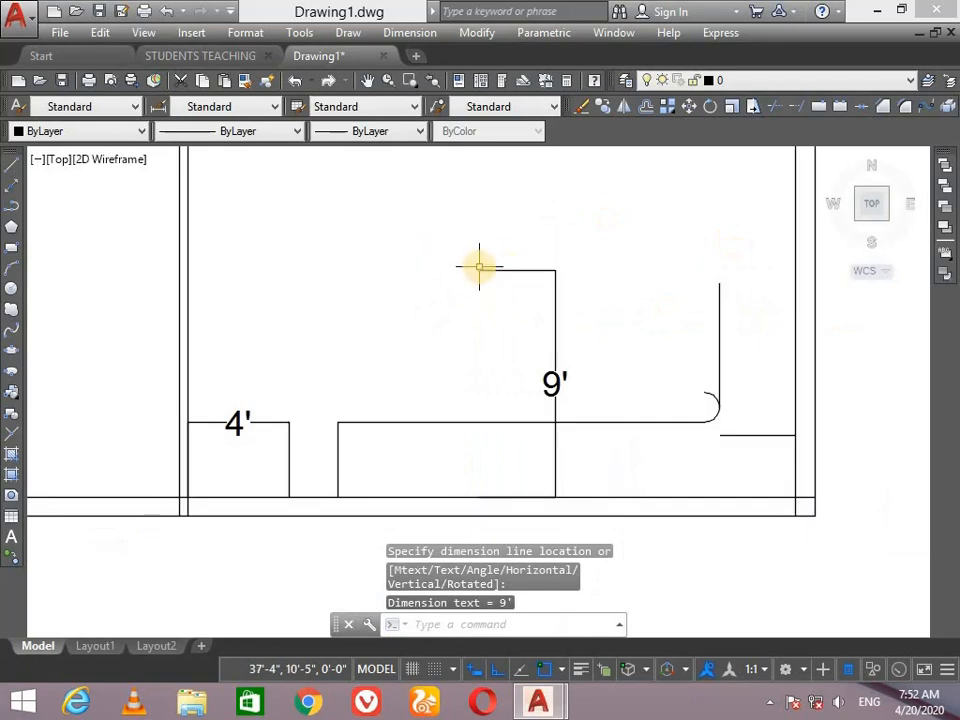
Move the 9' dimension's line and text onto the inner face of the right wall
click(554, 299)
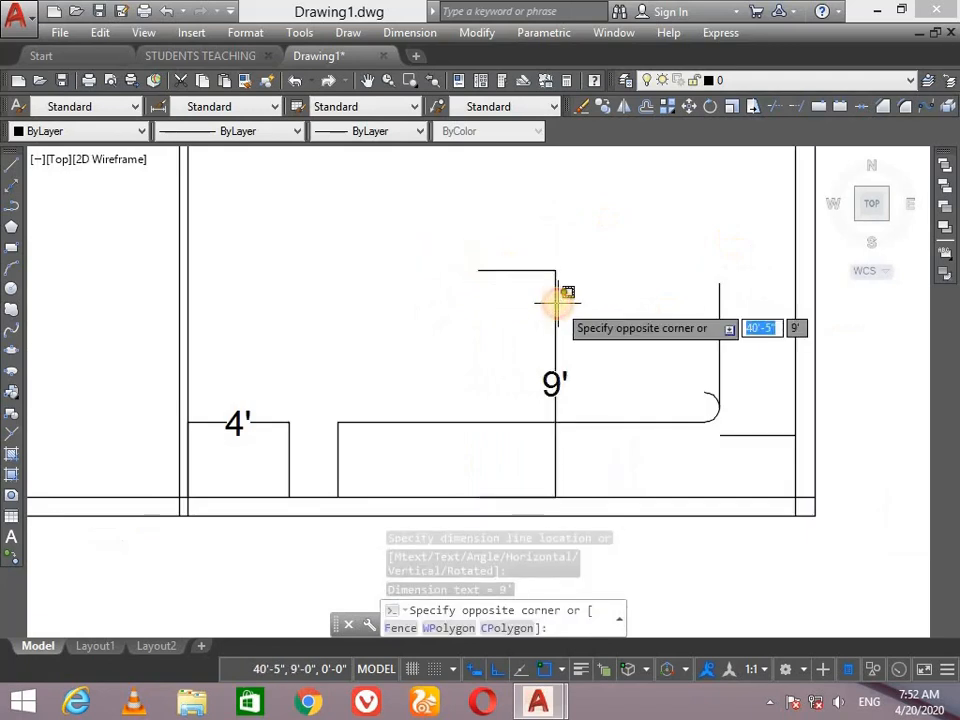
click(554, 303)
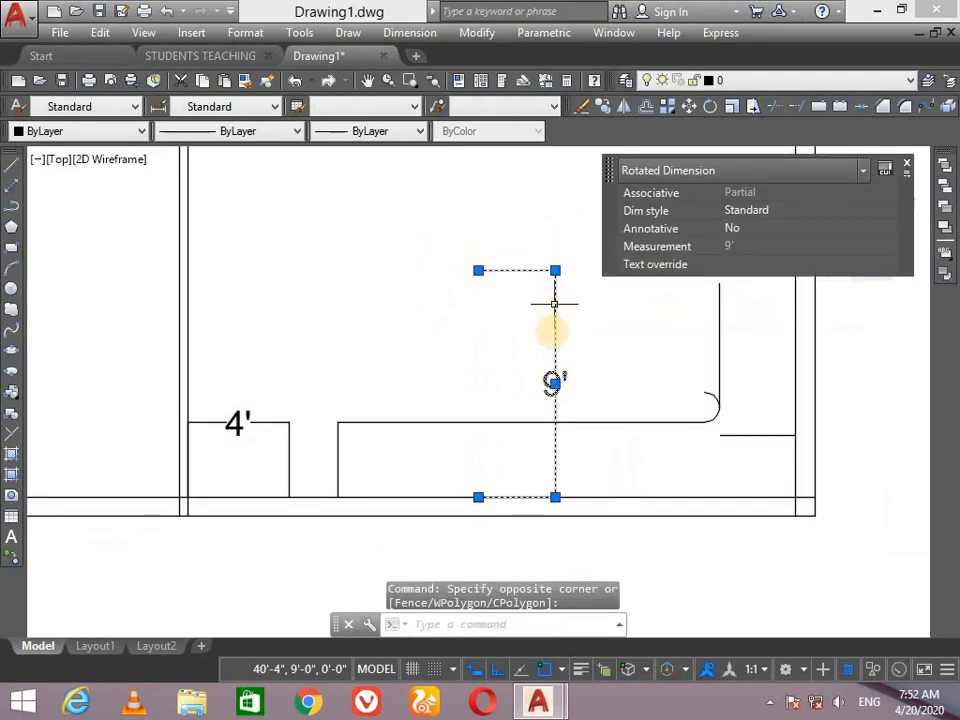
click(554, 383)
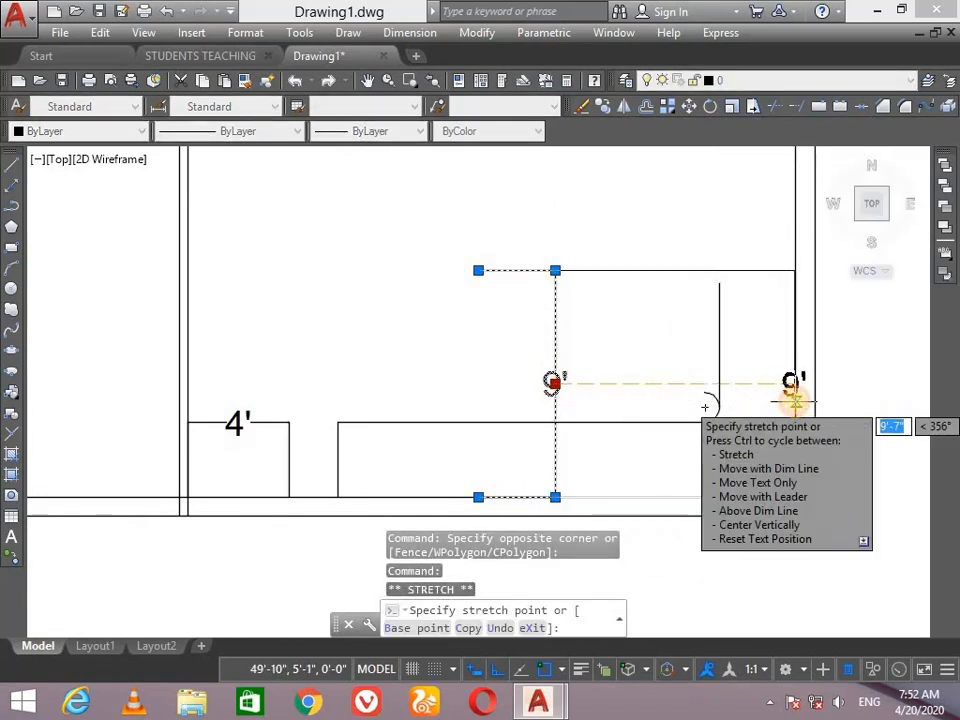
click(795, 400)
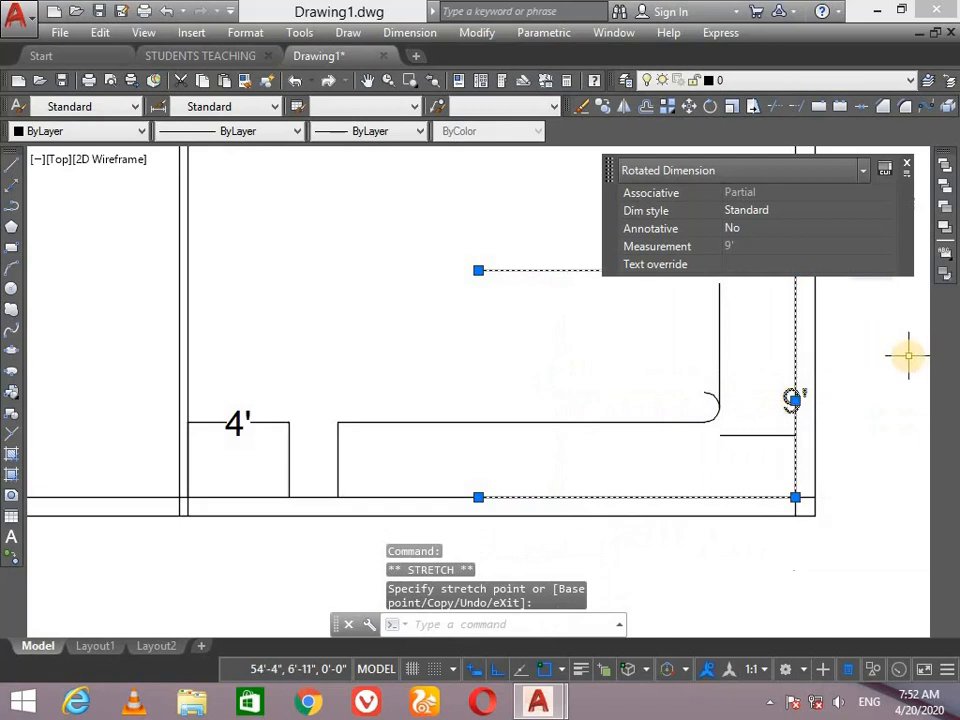
key(Escape)
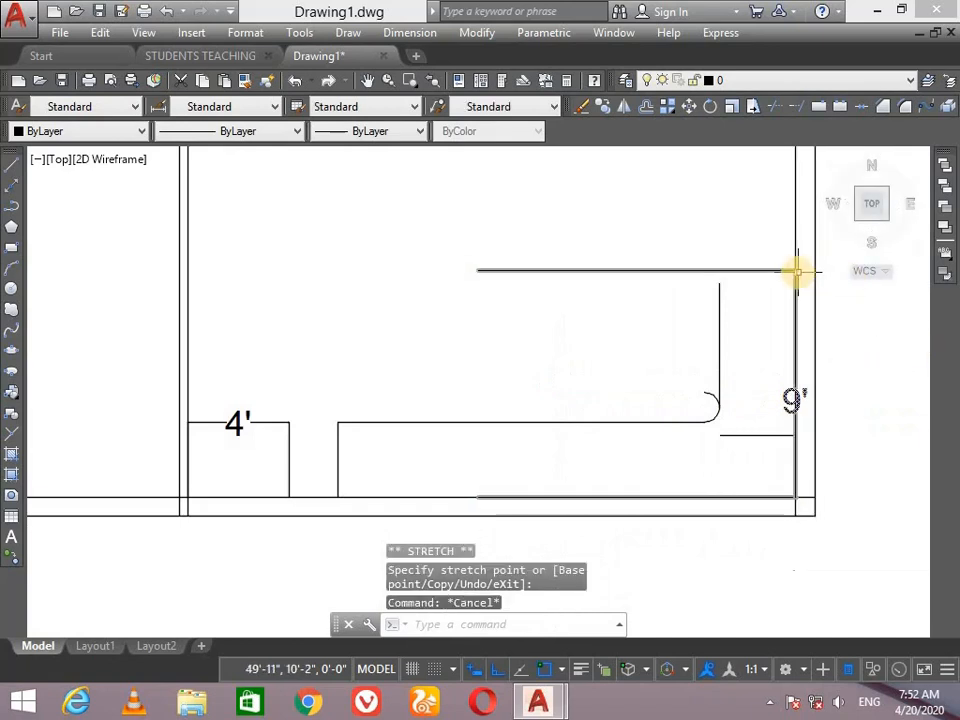
Draw a horizontal line from the 9' dimension's upper end on the right wall's inner face to the partition's right line
text(l)
key(Return)
scroll(795, 270, up, 2)
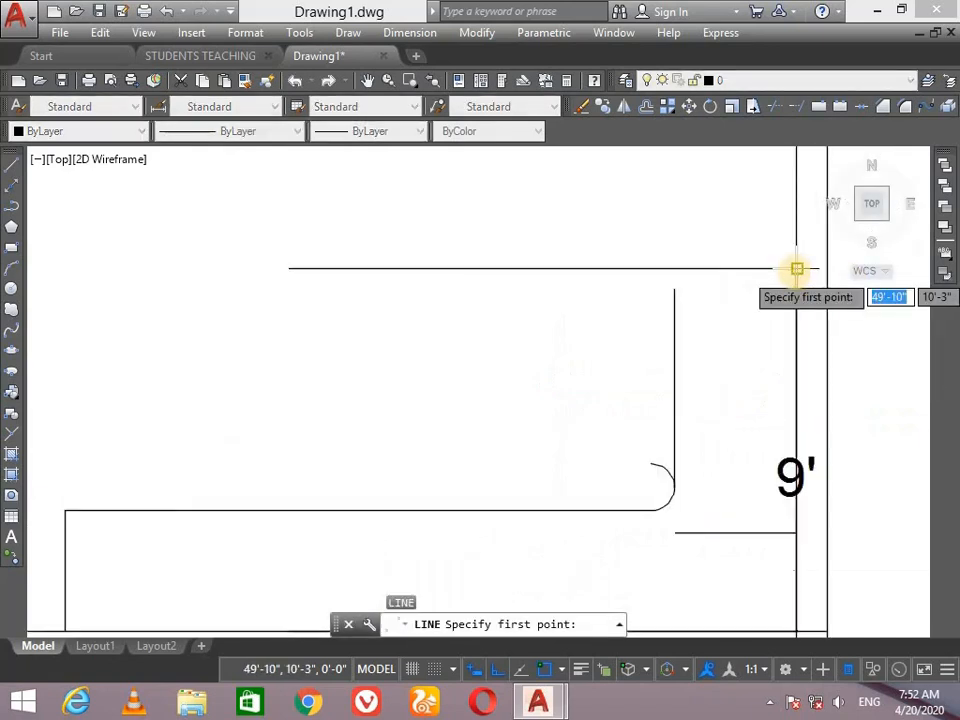
click(796, 268)
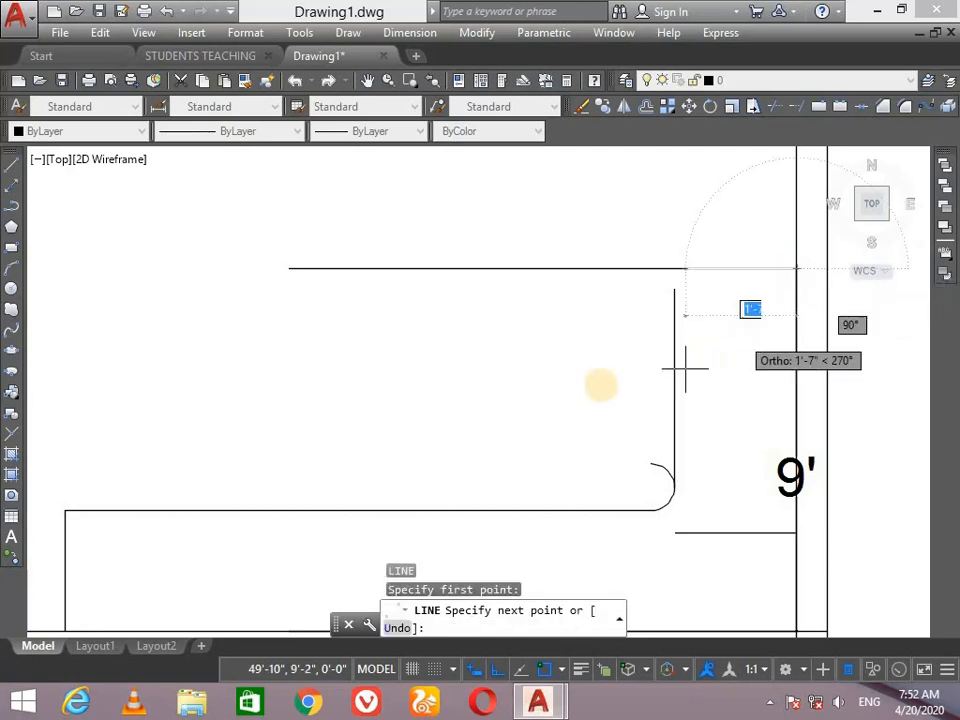
scroll(525, 375, down, 6)
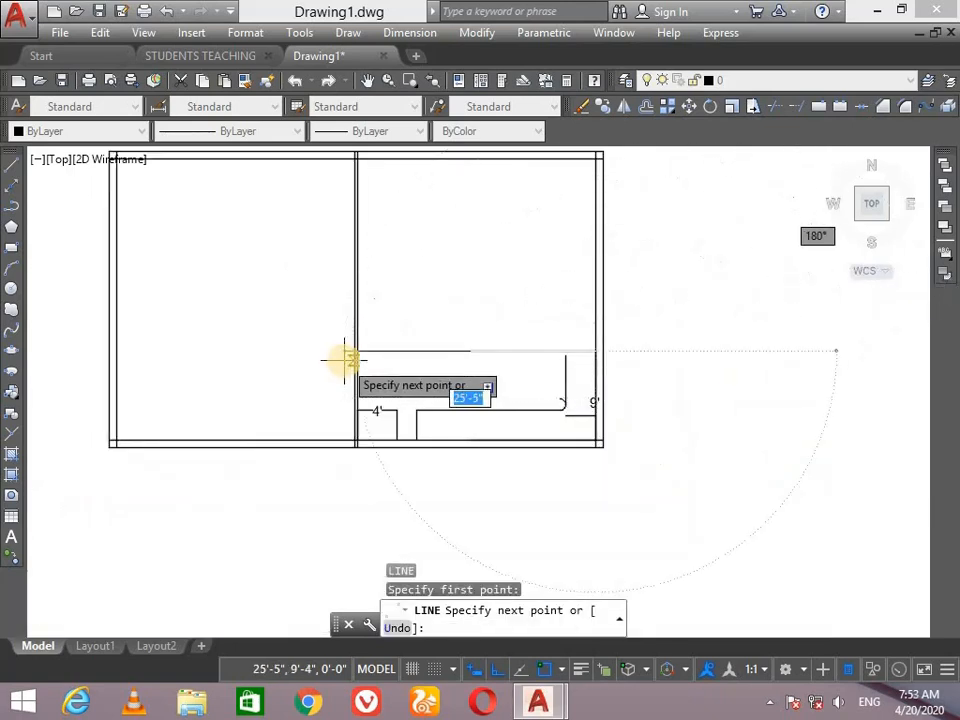
scroll(364, 348, up, 2)
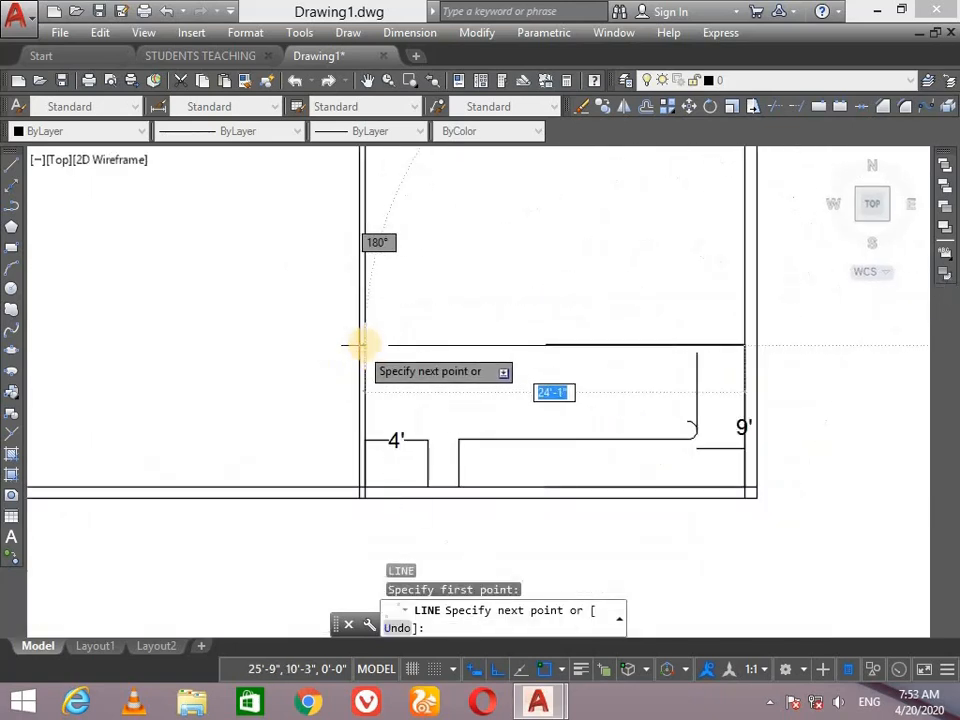
scroll(362, 344, up, 3)
click(362, 344)
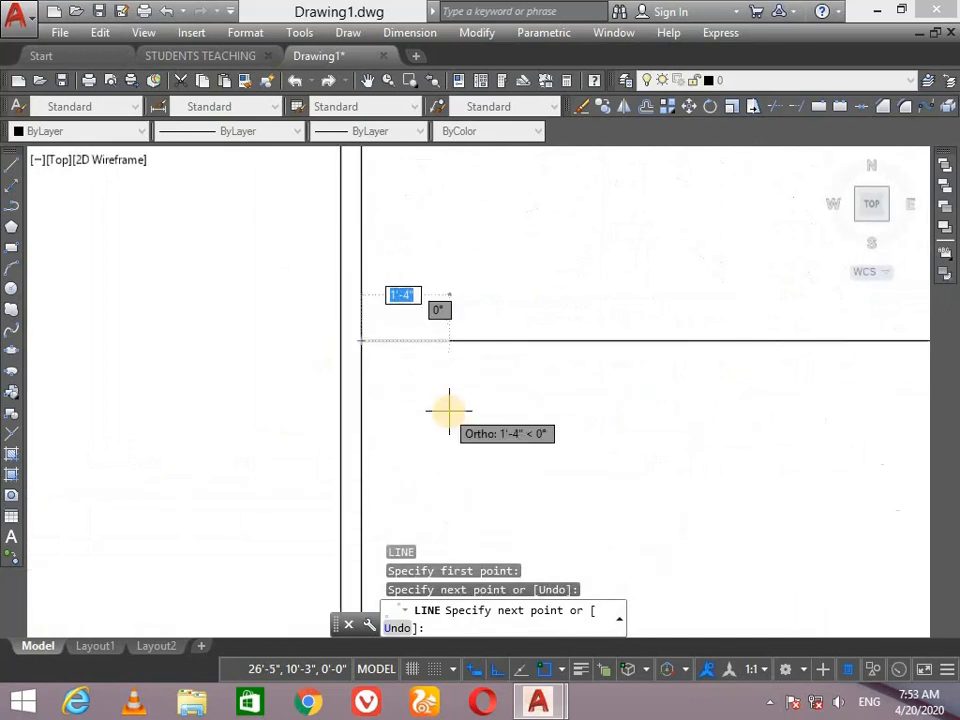
scroll(446, 405, down, 5)
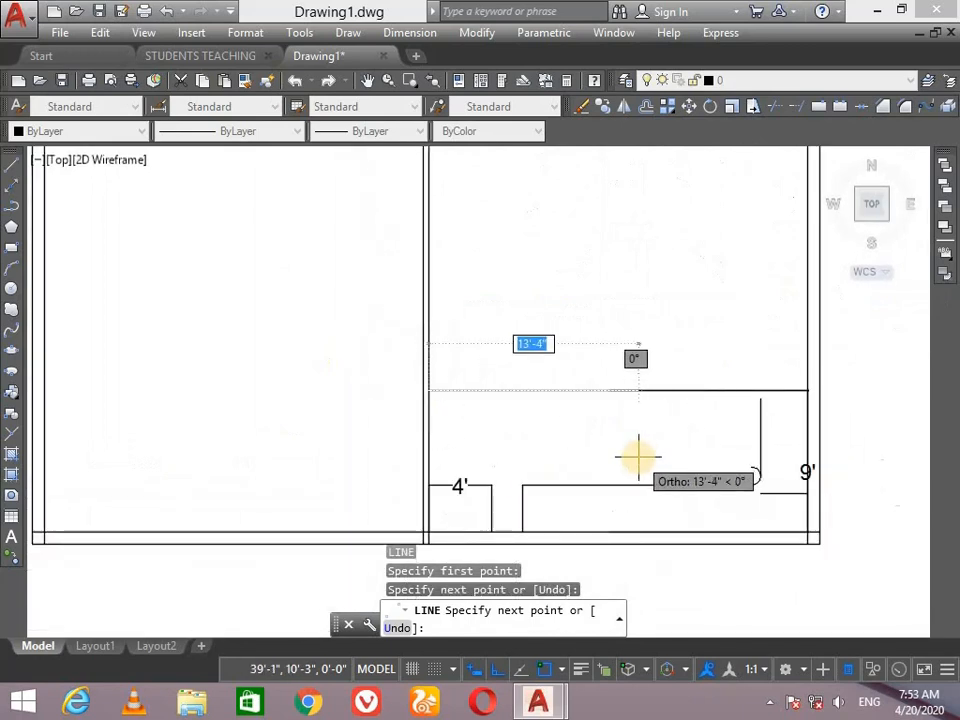
key(Return)
Examine the lower strip of the right-hand room between the partition and the right wall
text(p)
key(Return)
drag(738, 460, 436, 355)
scroll(470, 369, up, 3)
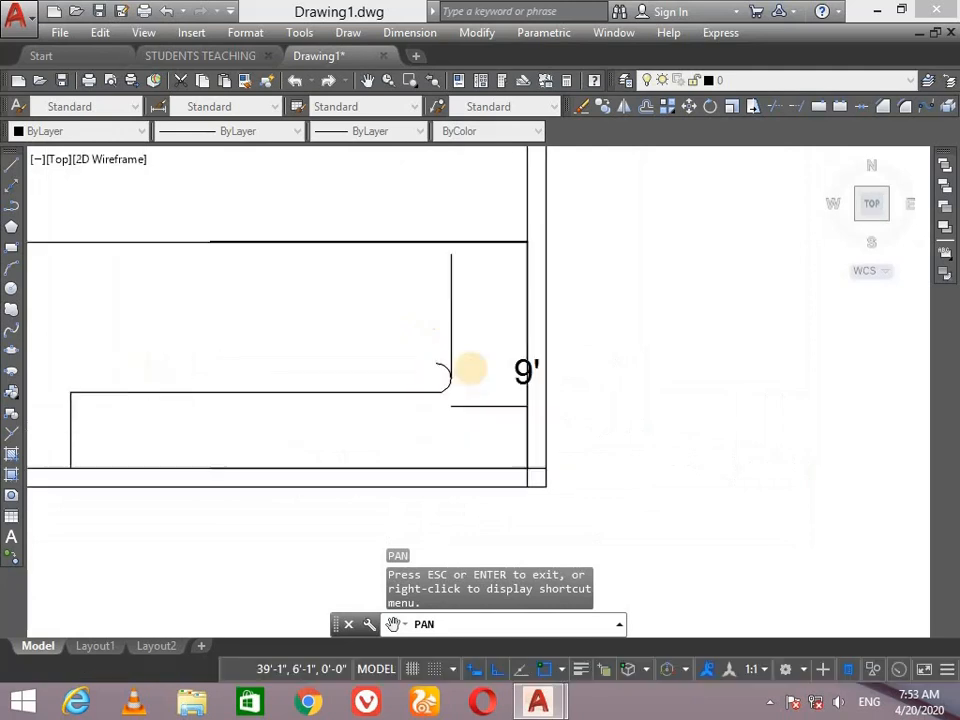
scroll(470, 369, up, 2)
mouse_move(328, 300)
mouse_down()
mouse_move(546, 339)
mouse_move(650, 330)
mouse_move(585, 316)
mouse_move(514, 324)
mouse_move(566, 325)
mouse_up()
scroll(598, 316, down, 2)
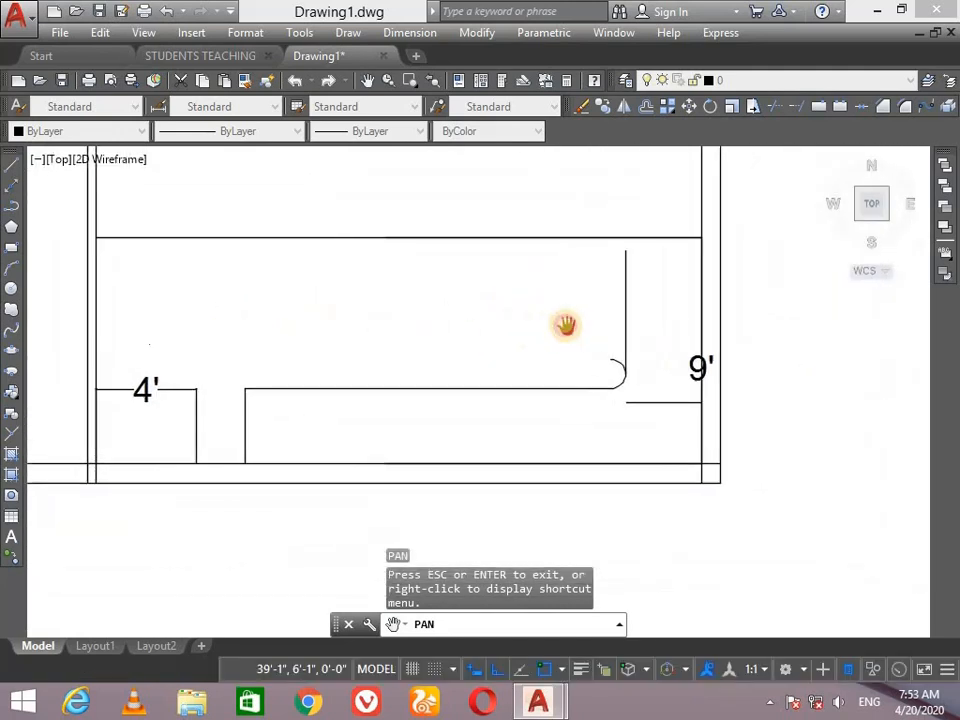
scroll(566, 325, up, 2)
key(Escape)
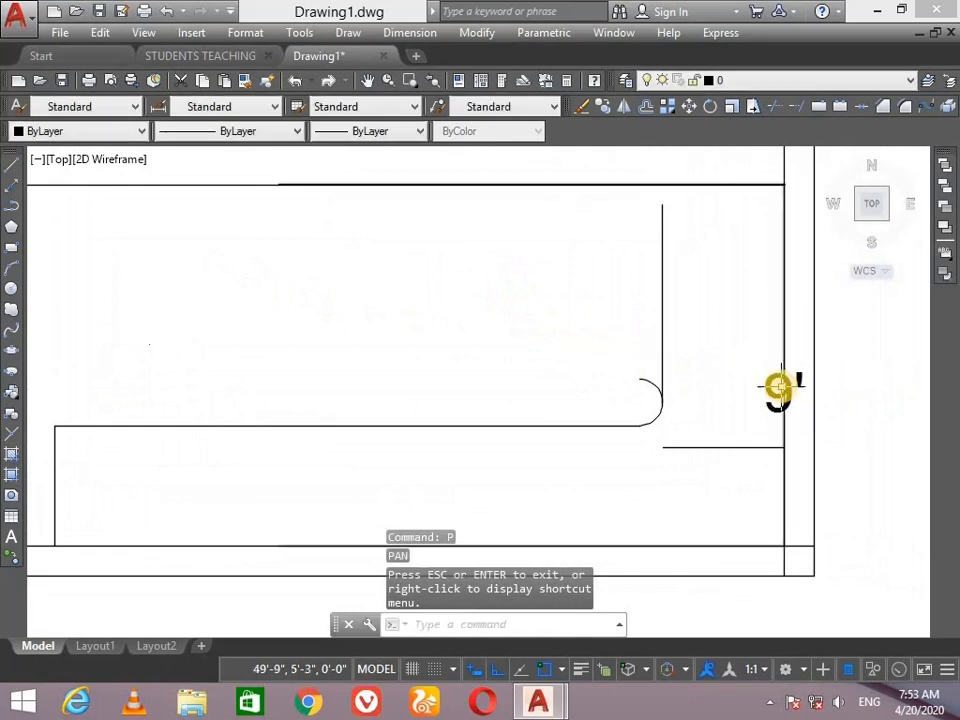
Erase the 9' dimension on the right wall and the short horizontal line beside it
click(780, 390)
key(Delete)
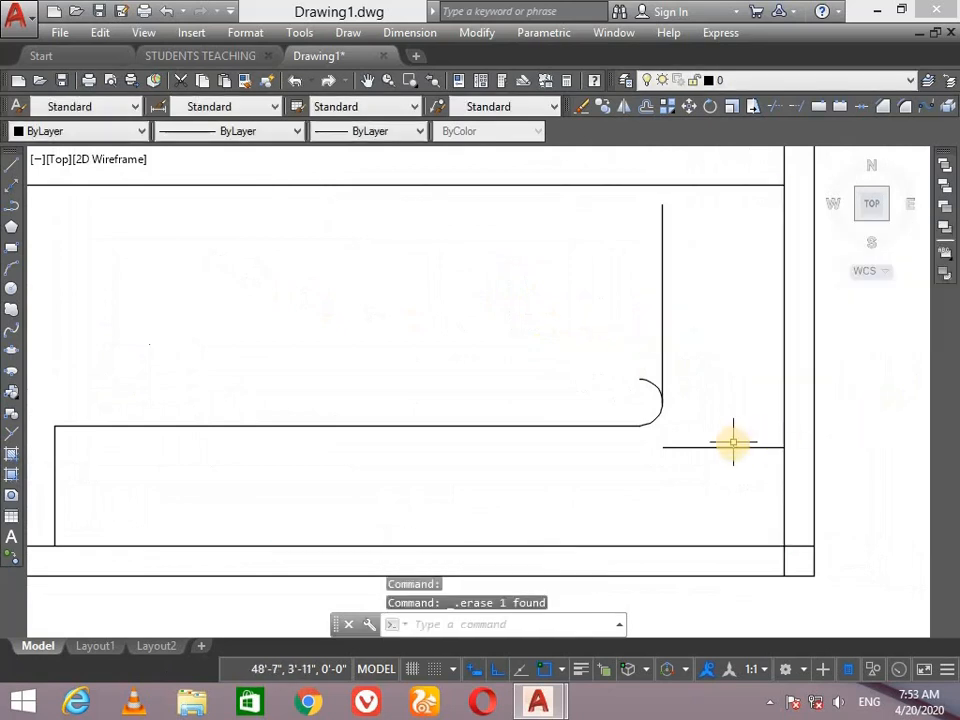
click(732, 452)
click(732, 447)
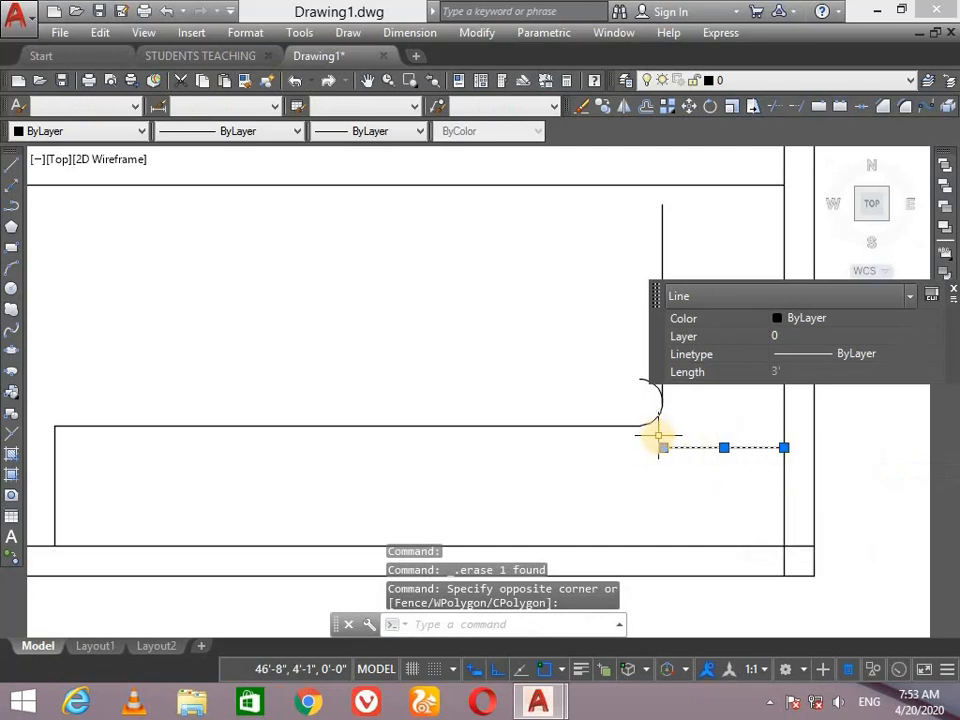
key(Delete)
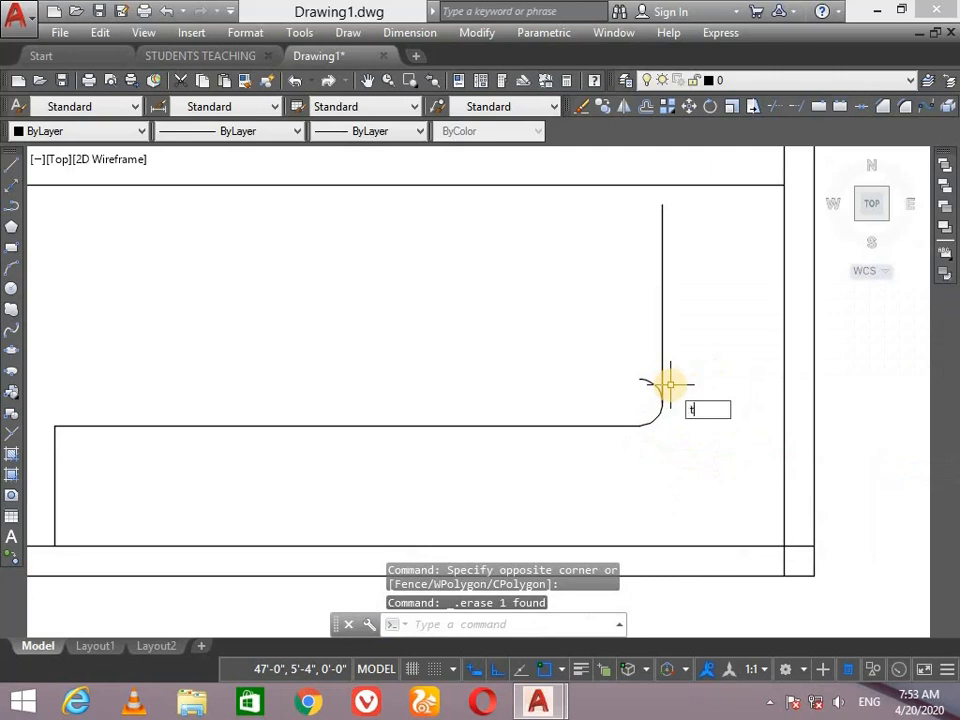
Extend the inner vertical line up to the room's horizontal line and trim the excess arc end at the rounded corner
key(Return)
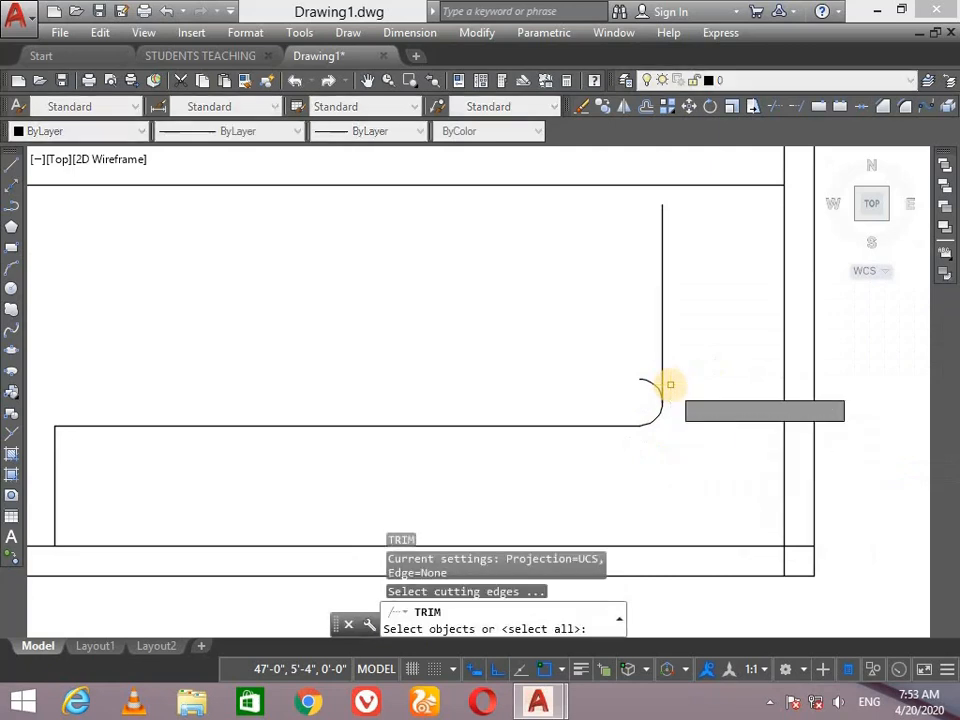
key(Return)
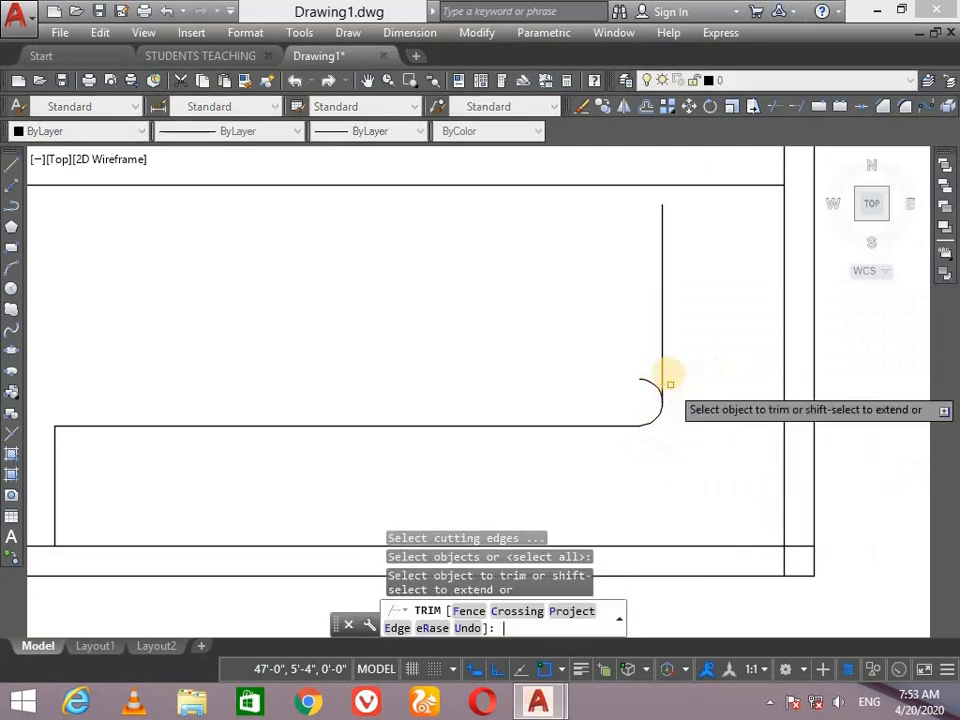
shift+click(661, 221)
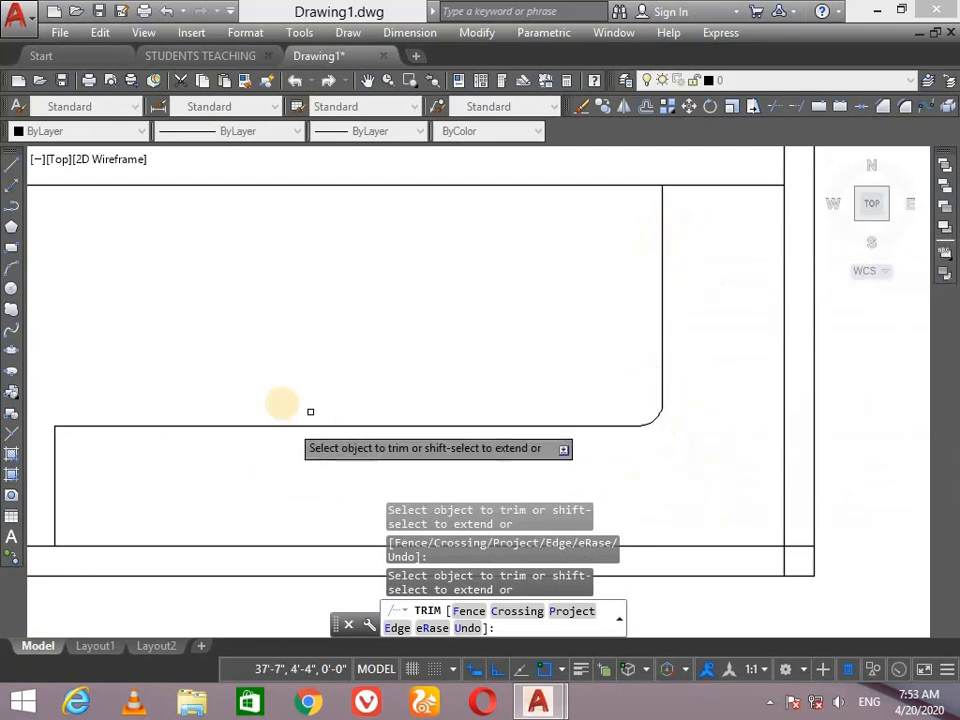
shift+click(57, 432)
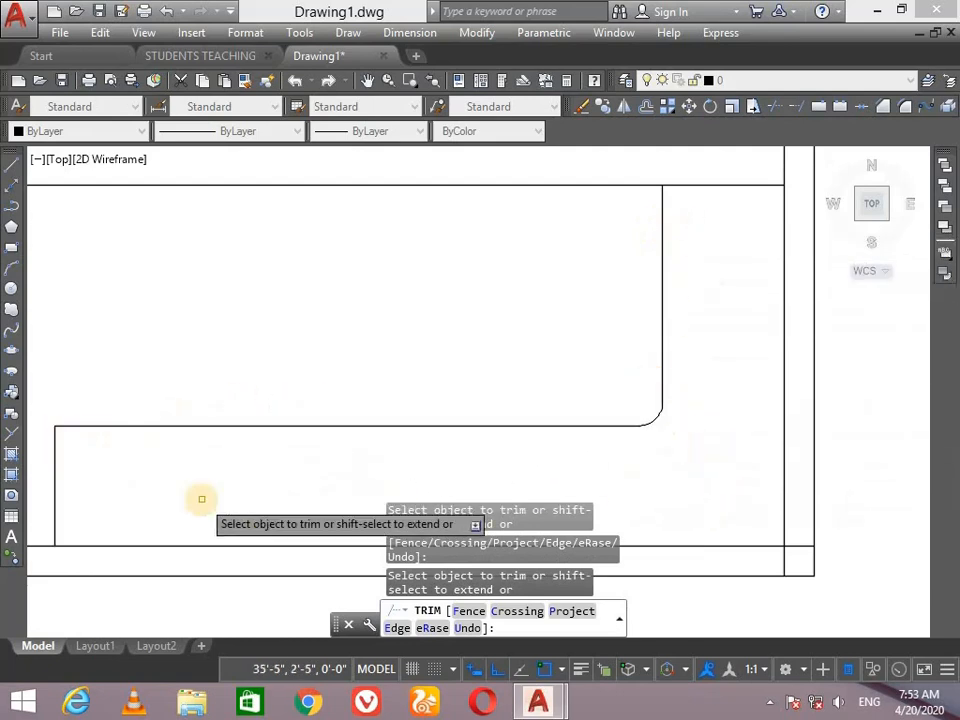
key(Return)
Erase the 4' dimension beside the partition in the lower strip of the right-hand room
scroll(179, 447, down, 2)
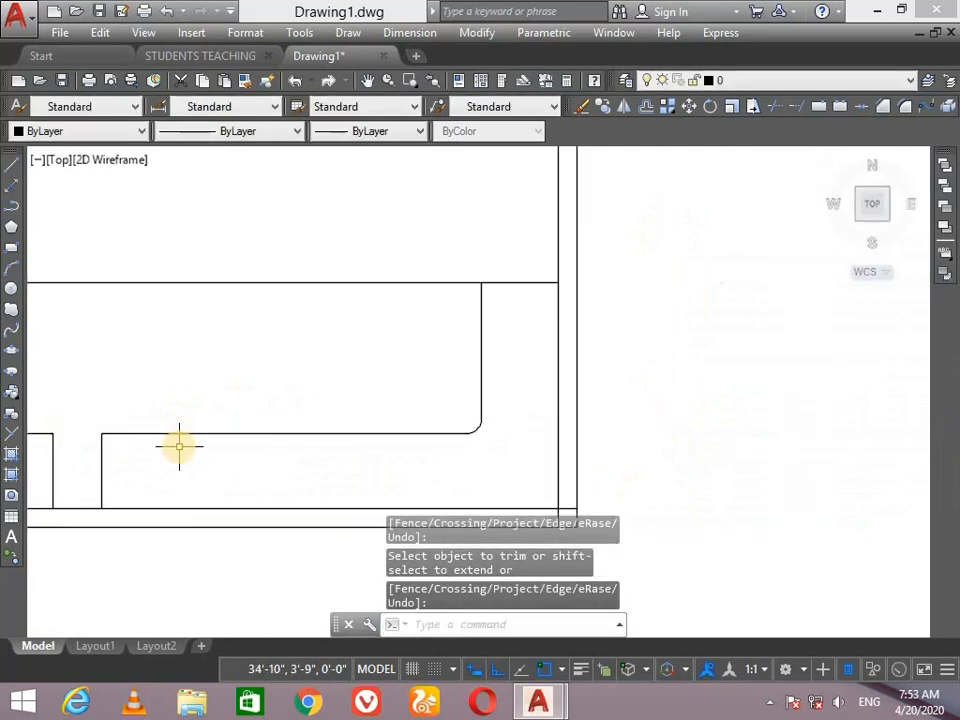
scroll(179, 447, down, 2)
text(p)
key(Return)
mouse_move(146, 422)
mouse_down()
mouse_move(519, 446)
mouse_move(523, 457)
mouse_up()
key(Escape)
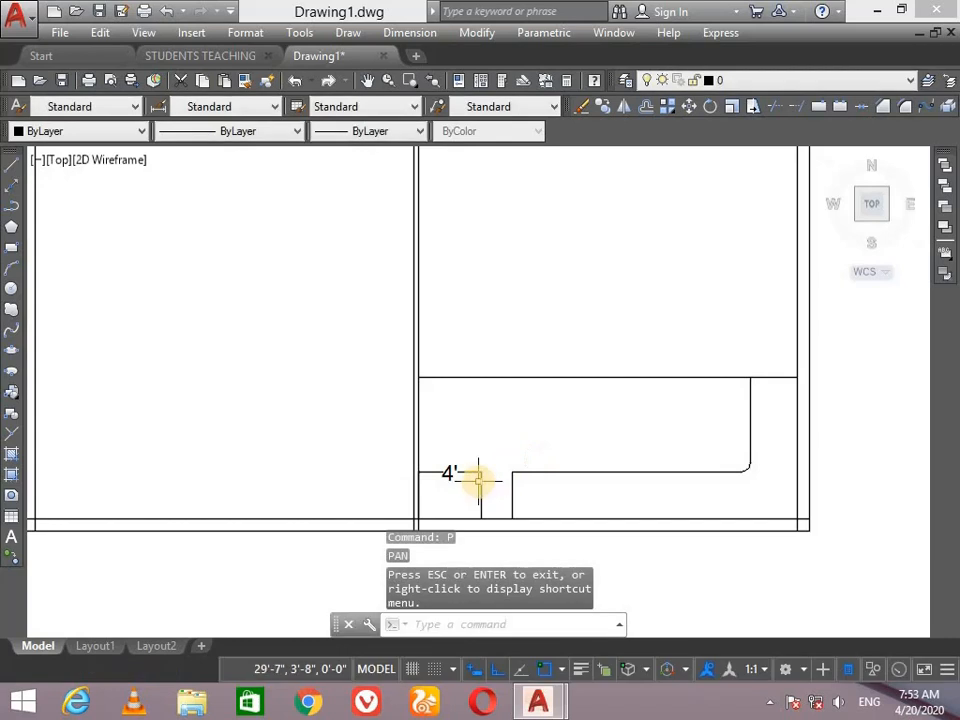
click(486, 470)
click(476, 482)
key(Delete)
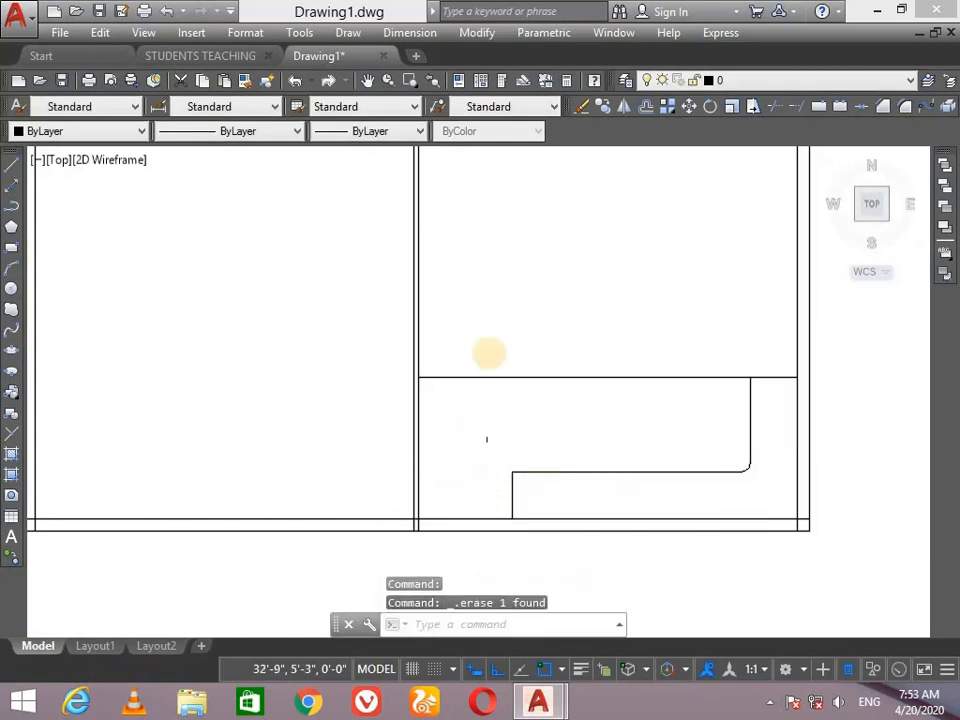
text(p)
key(Return)
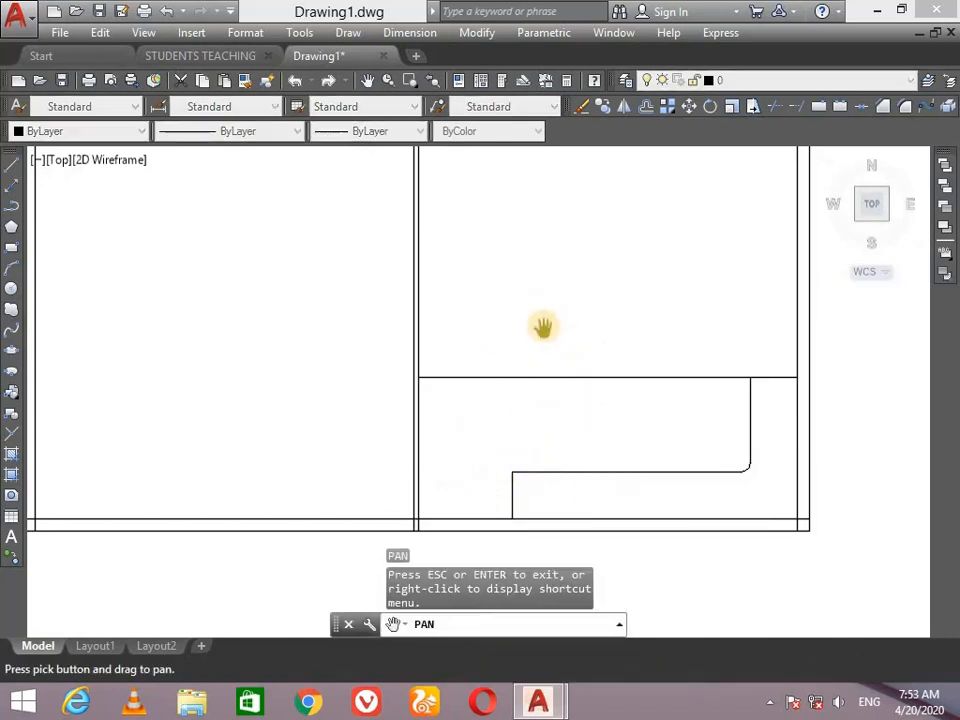
mouse_move(542, 326)
mouse_down()
mouse_move(591, 482)
mouse_move(594, 450)
mouse_up()
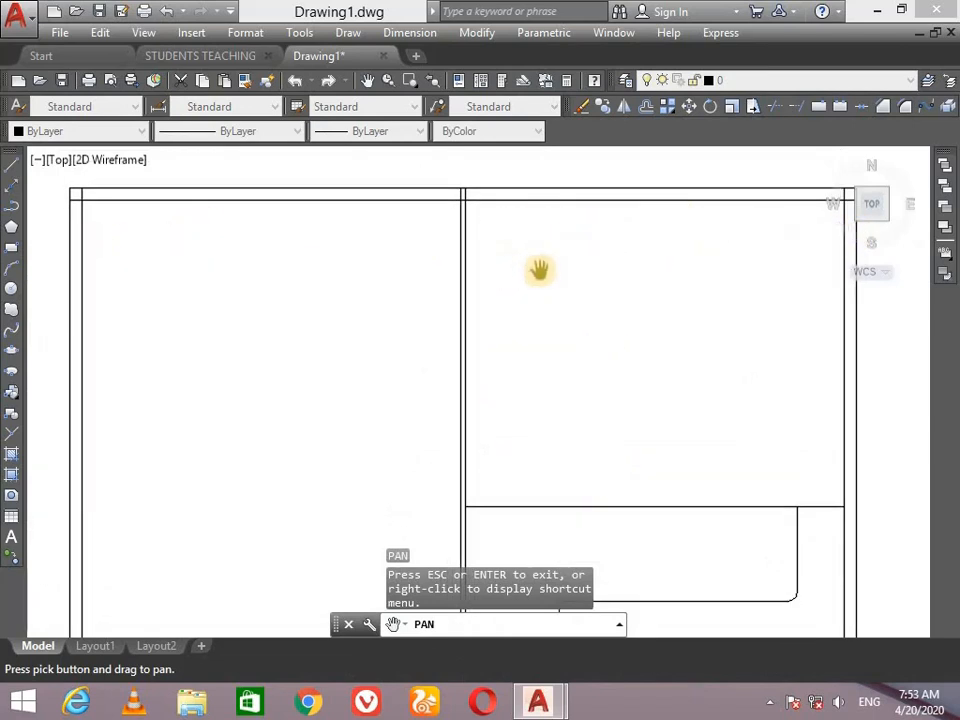
key(Escape)
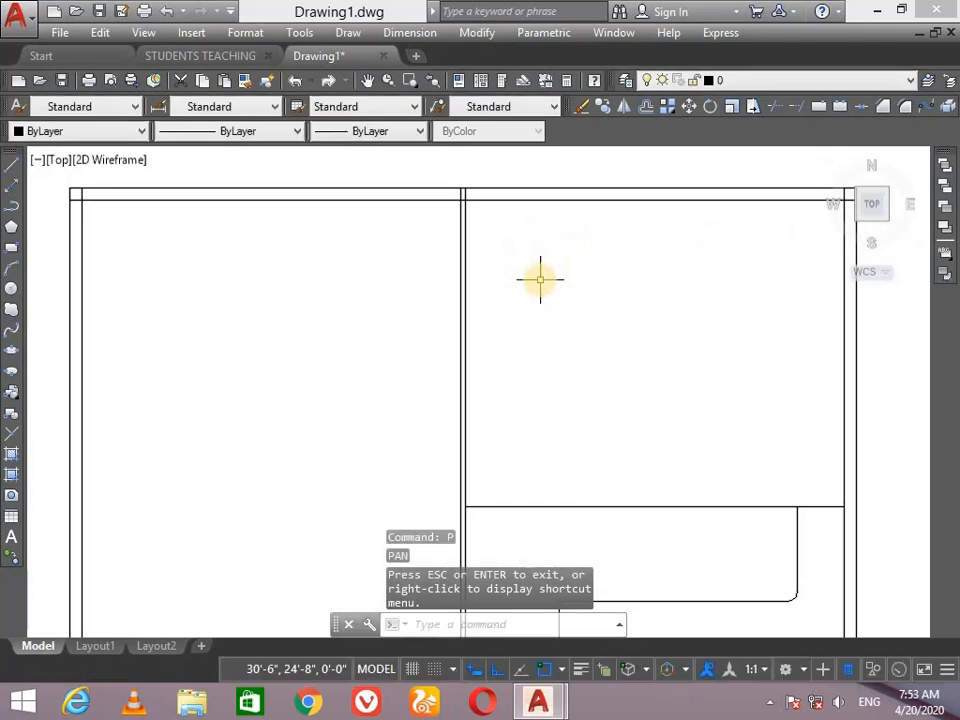
key(Return)
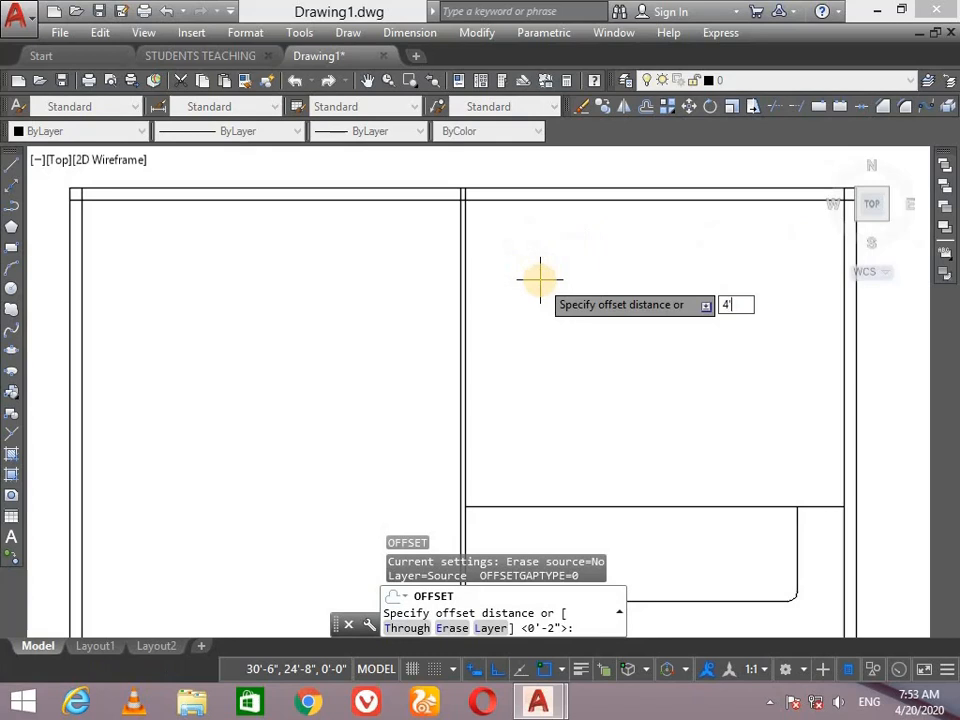
key(Return)
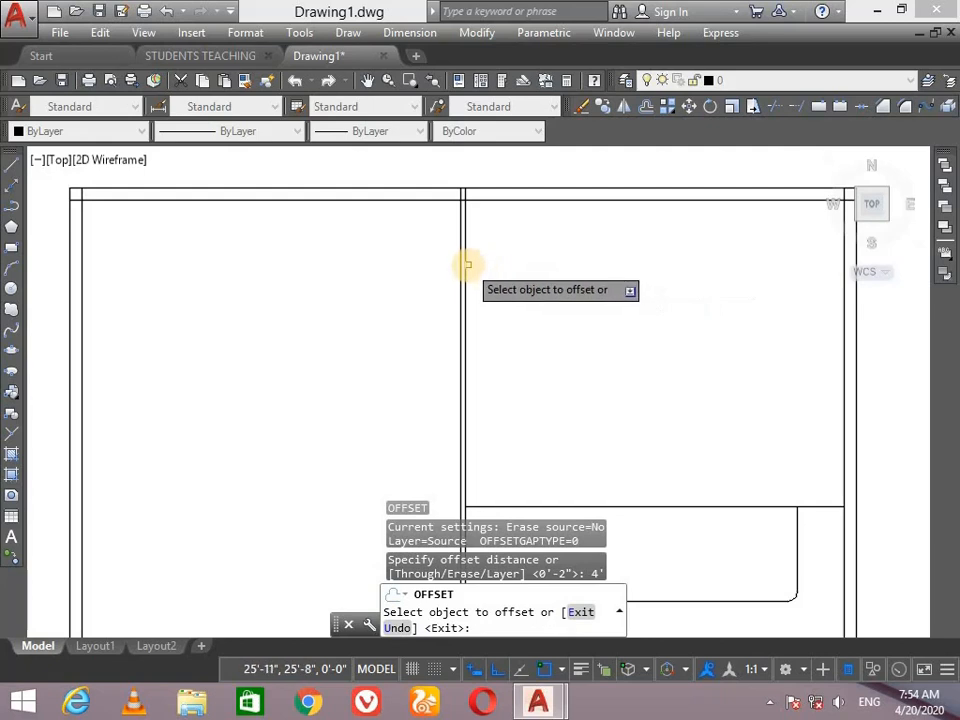
key(Escape)
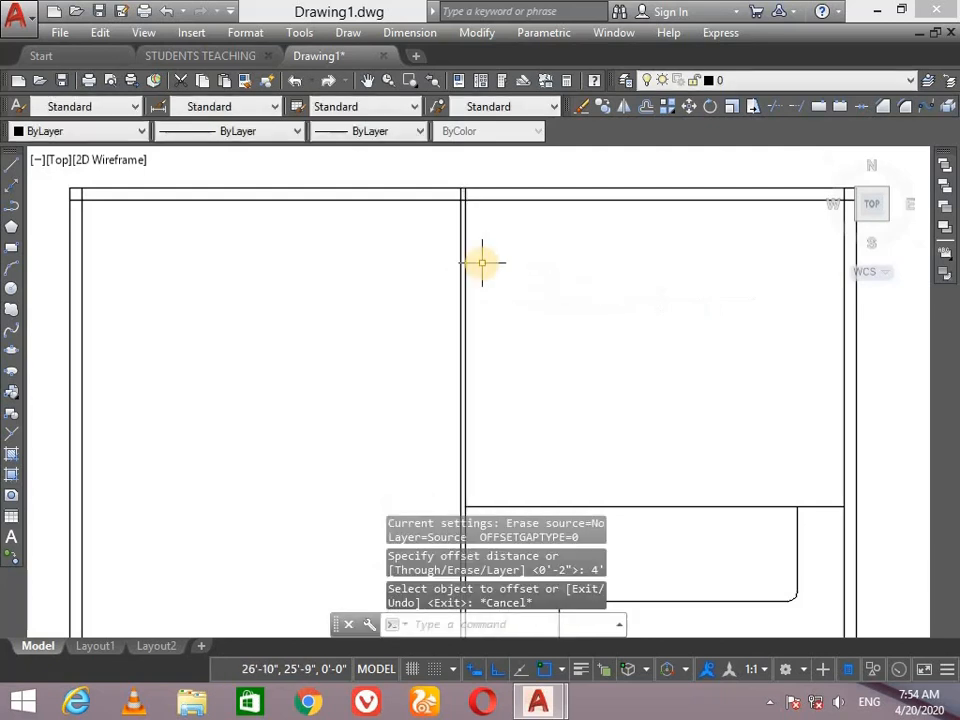
Offset the partition's right line and the right wall's inner line 8' each into the right-hand room
key(Return)
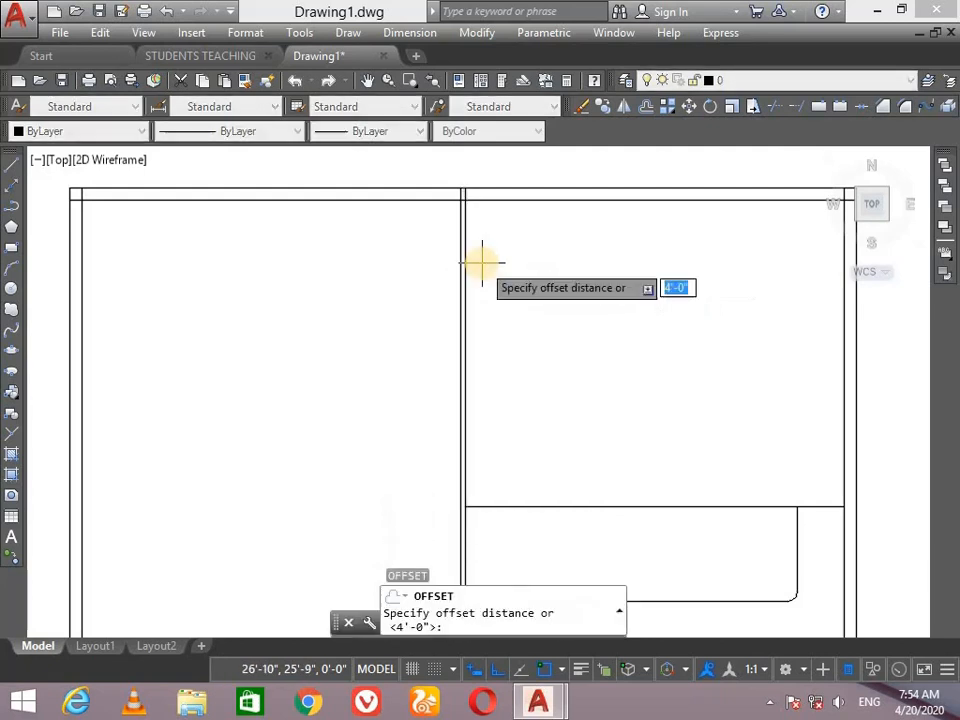
text(8)
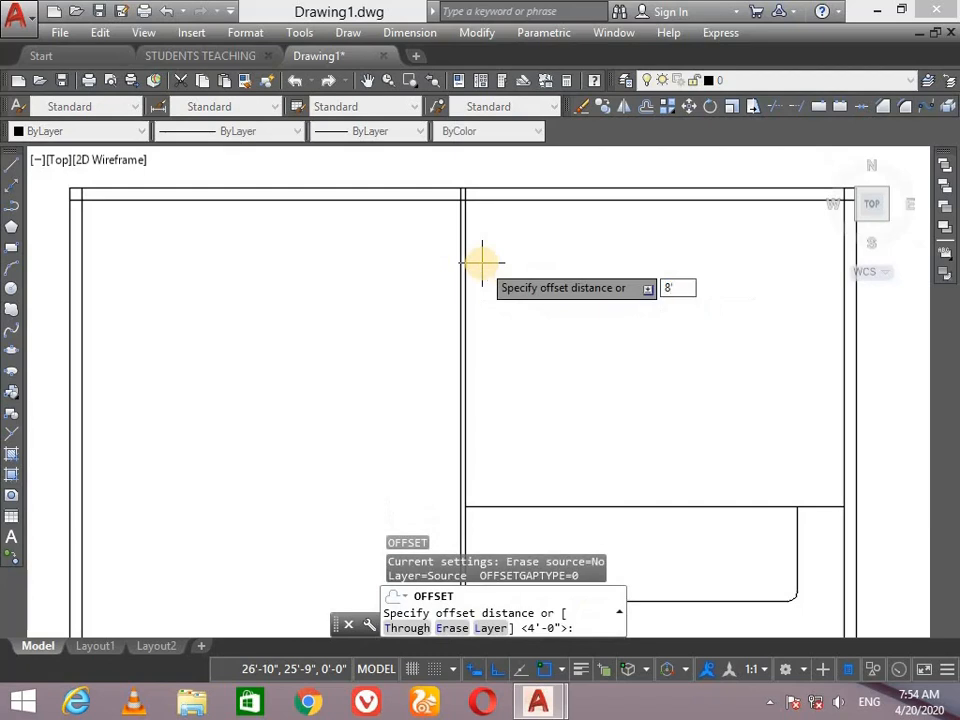
text(')
key(Return)
click(463, 261)
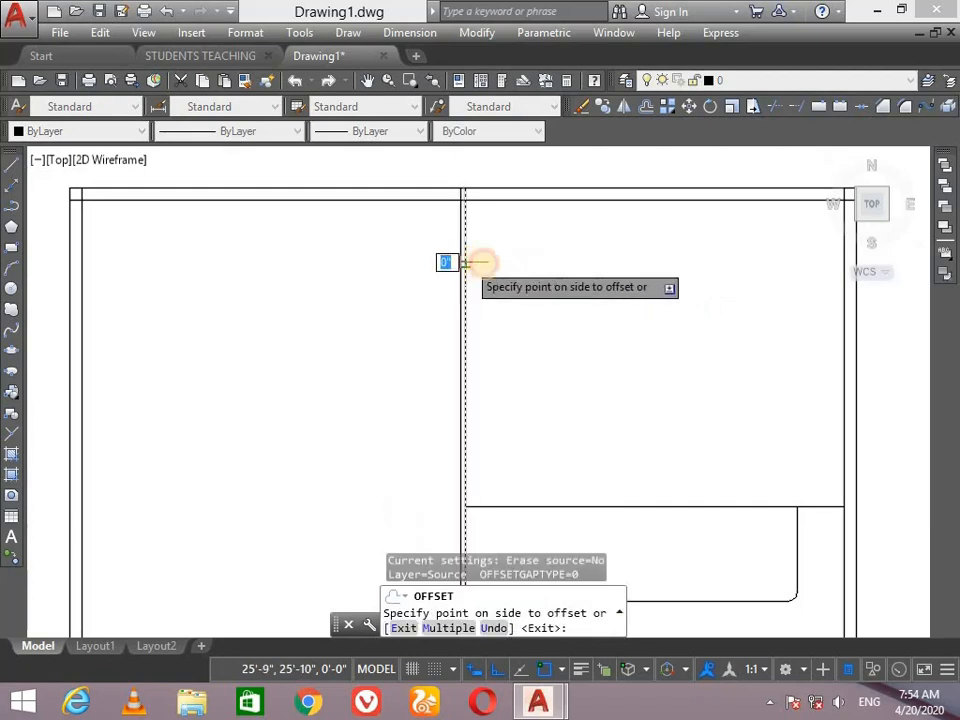
click(566, 276)
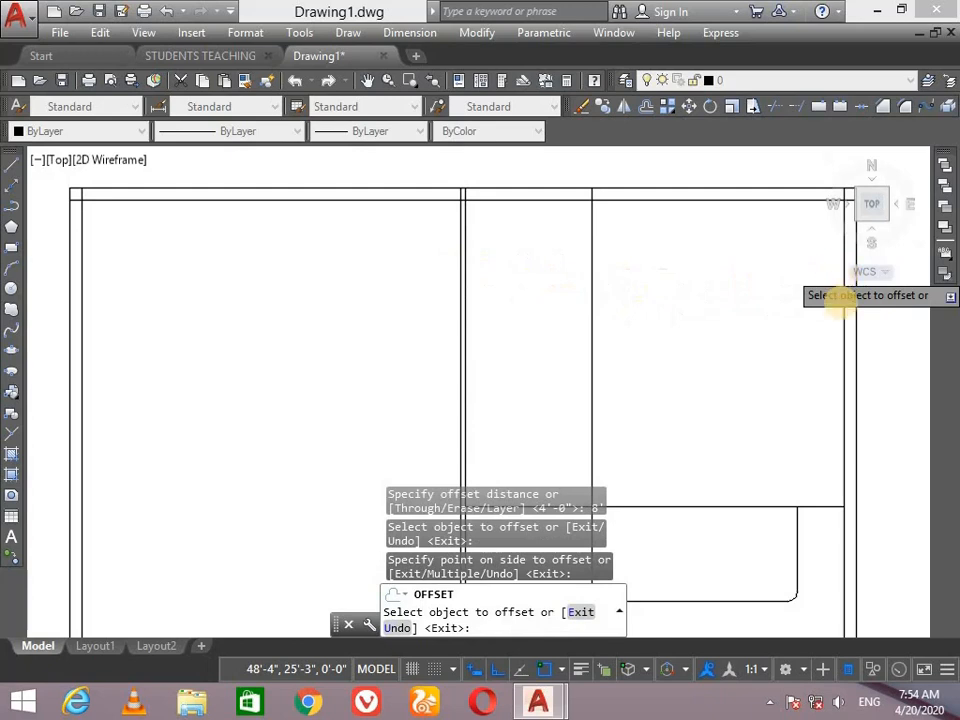
click(842, 306)
click(775, 330)
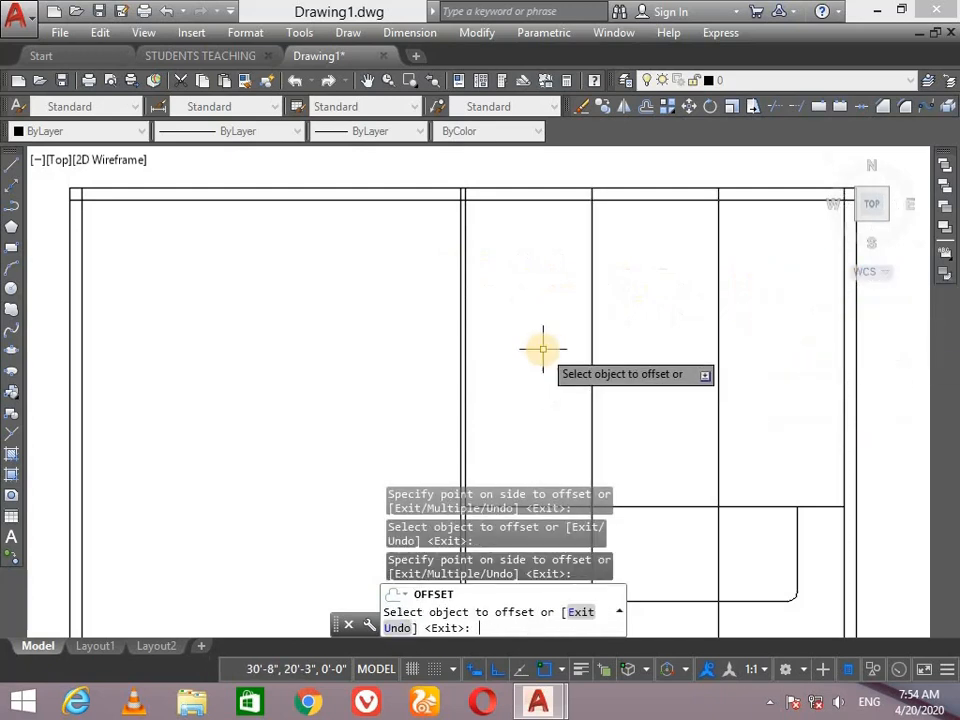
key(Return)
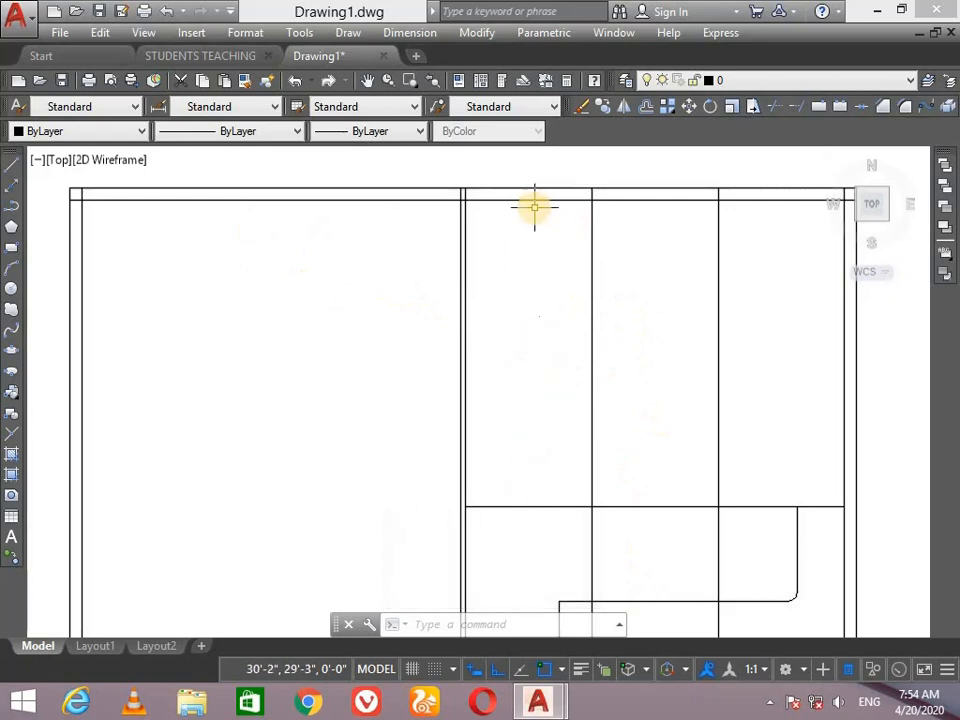
Offset the inner line of the top wall 4' downward
text(o)
key(Return)
text(4)
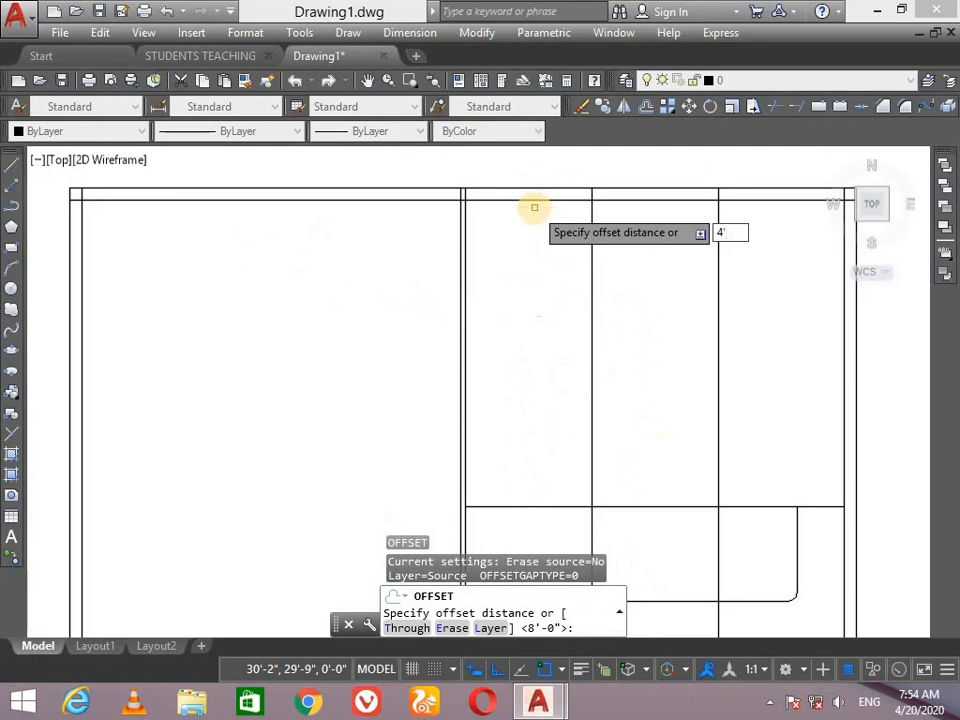
text(')
key(Return)
click(534, 201)
click(531, 282)
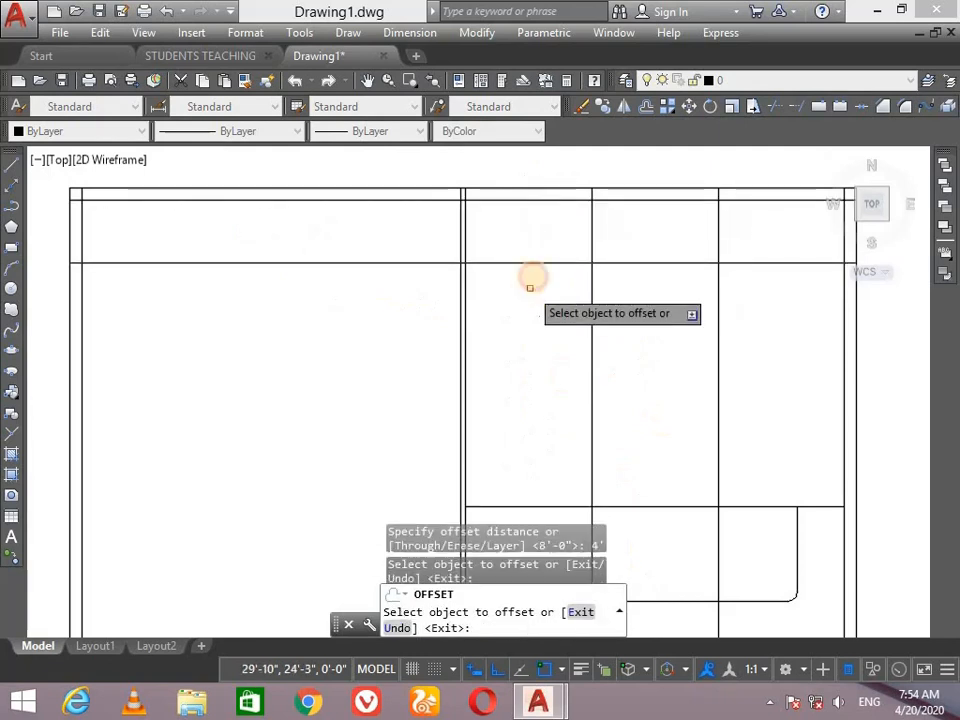
Offset the new horizontal line downward with the Multiple option to add three more lines spaced 4' apart
click(539, 264)
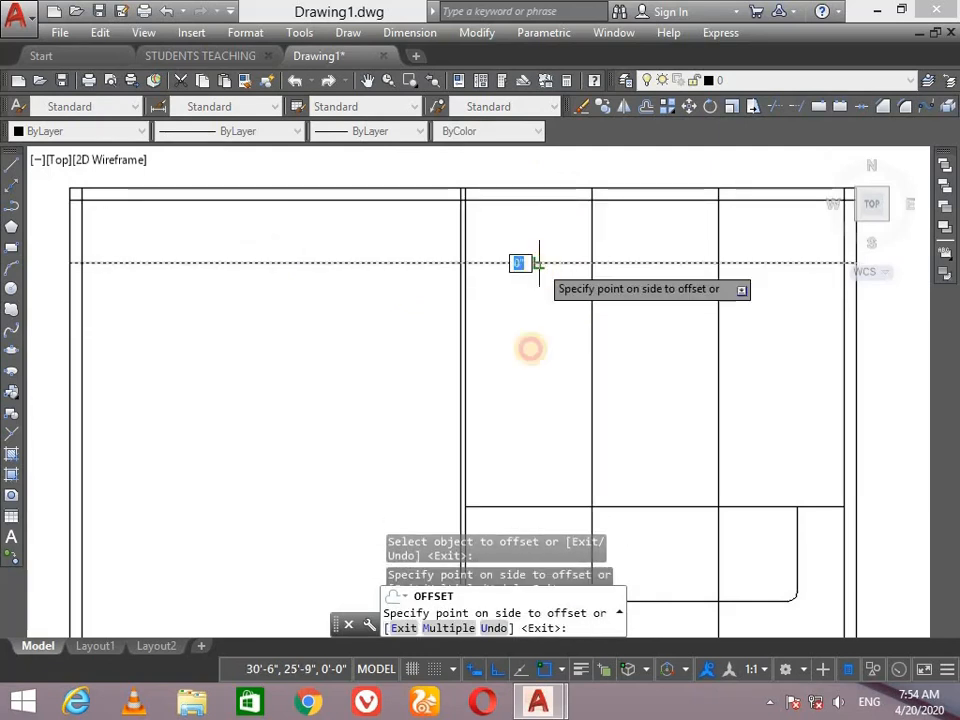
click(433, 629)
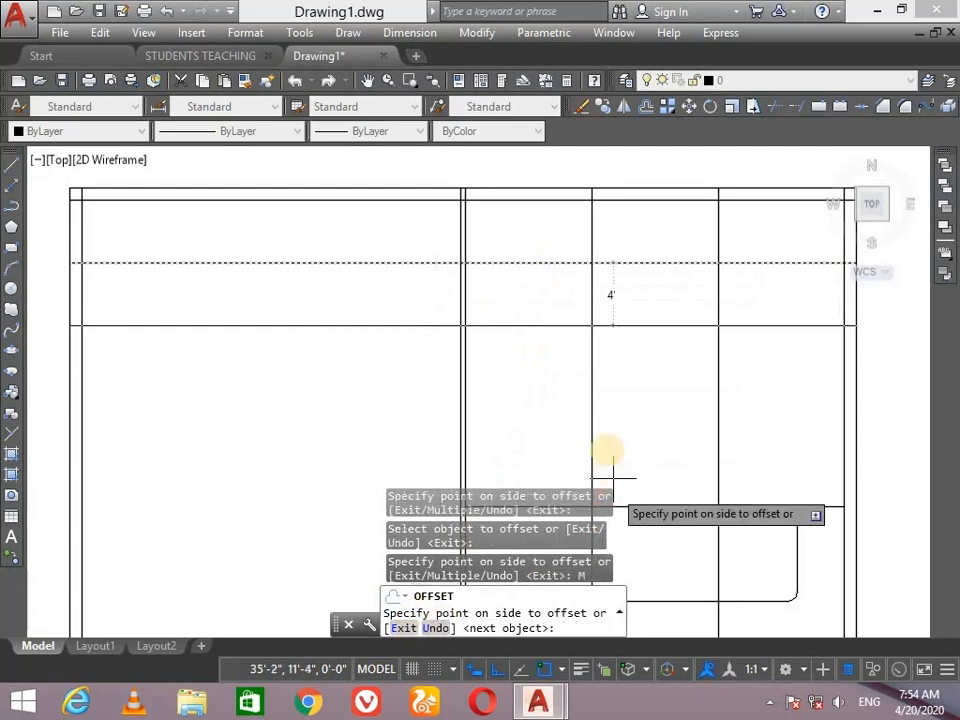
scroll(640, 530, down, 2)
scroll(626, 550, up, 3)
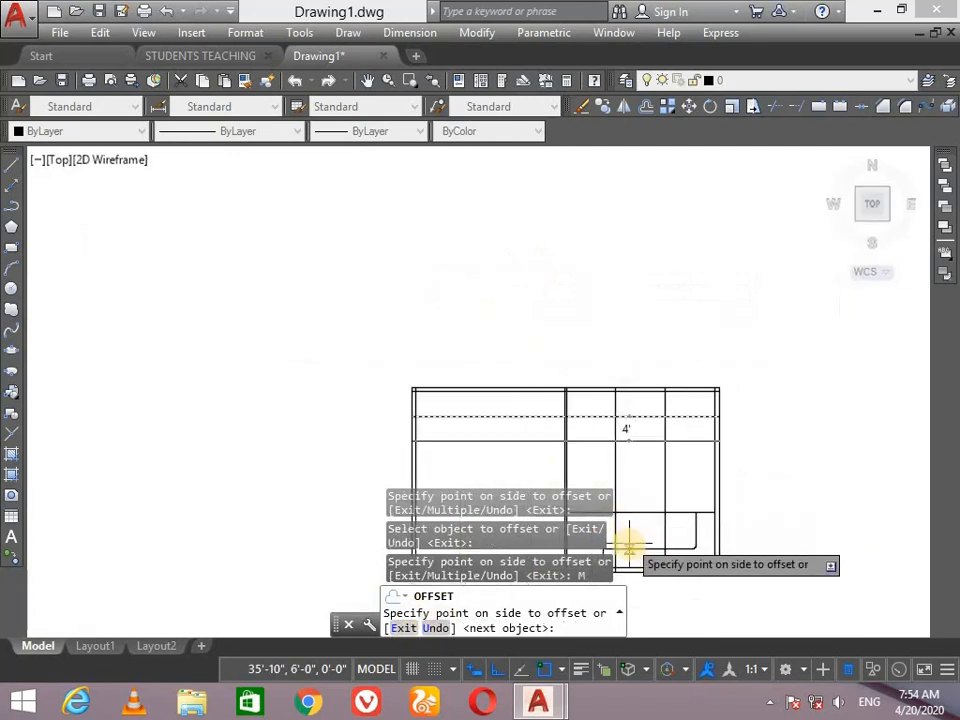
click(537, 428)
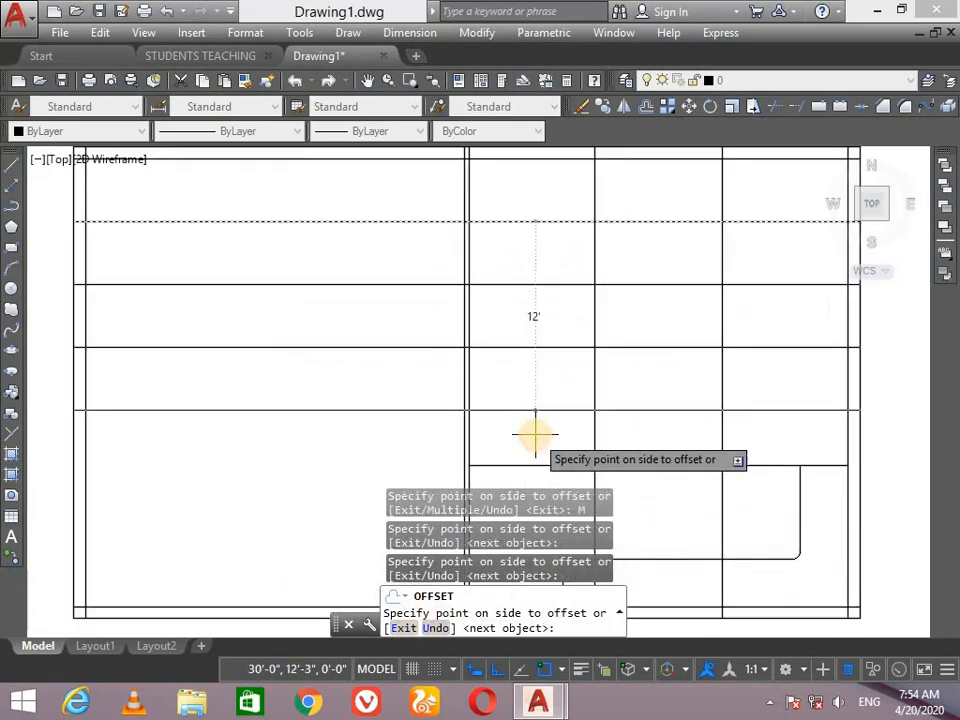
click(535, 435)
key(Return)
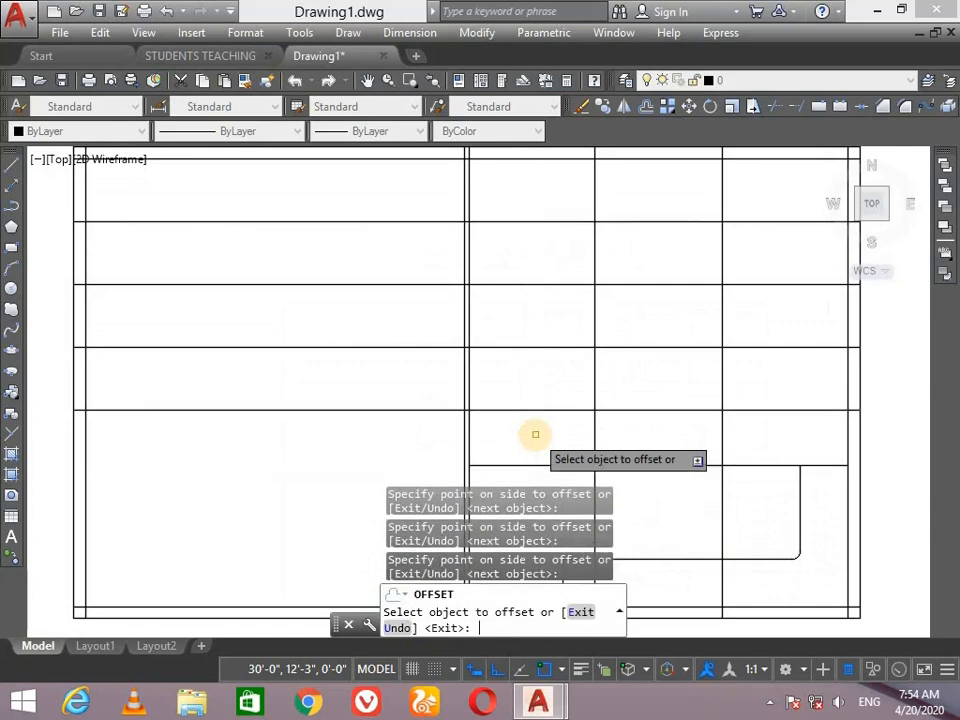
scroll(634, 249, down, 2)
scroll(680, 180, up, 2)
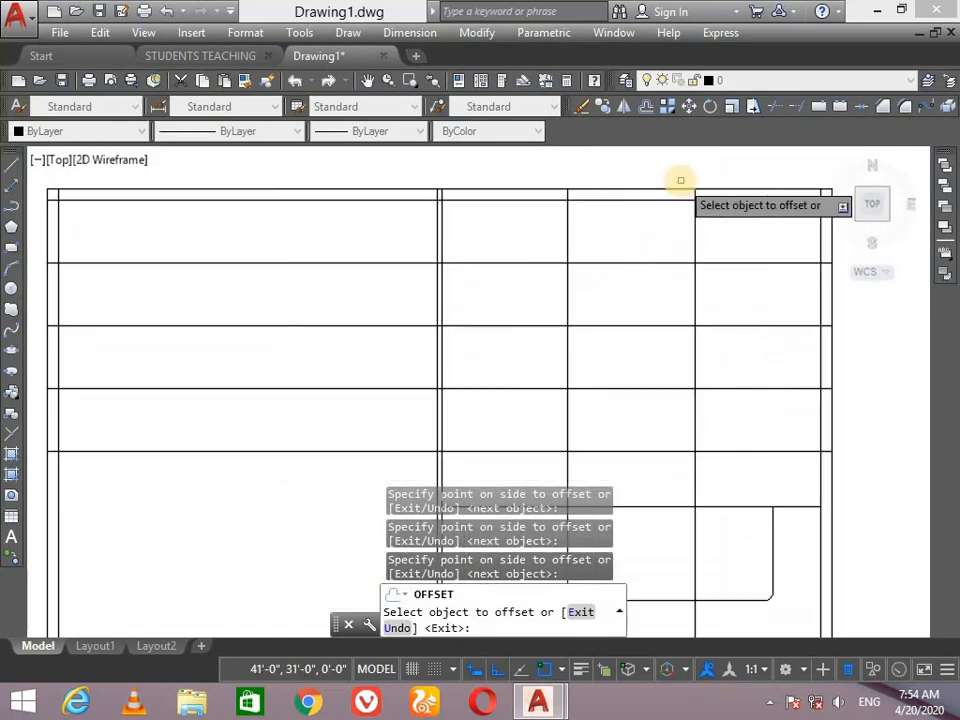
key(Return)
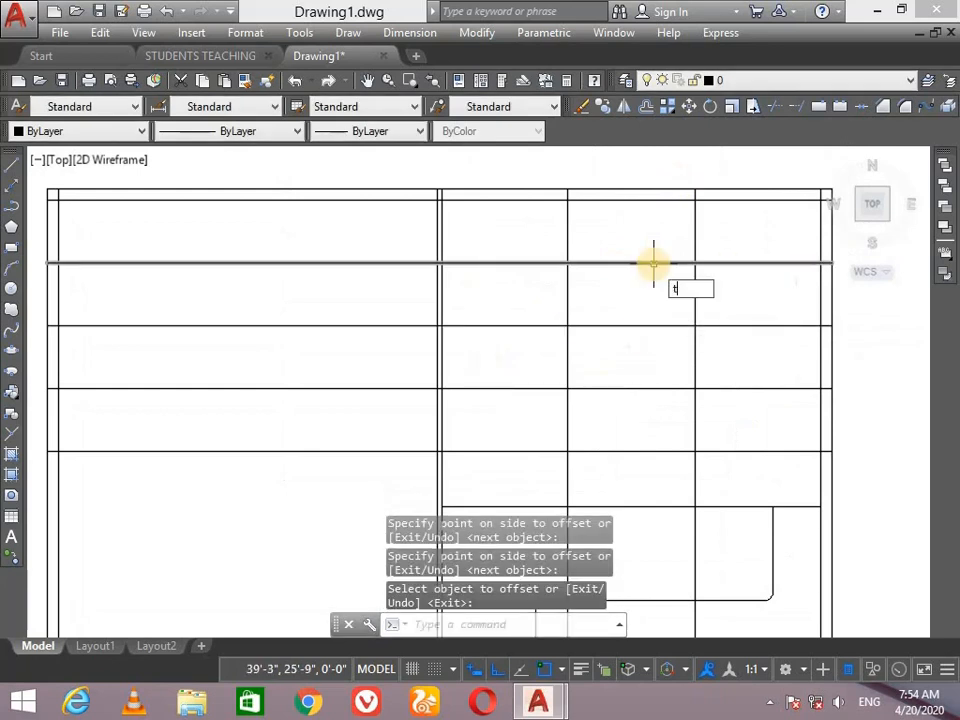
Trim the four horizontal lines out of the strip between the two 8' offset lines and out of the left-hand room
text(tr)
key(Return)
key(Return)
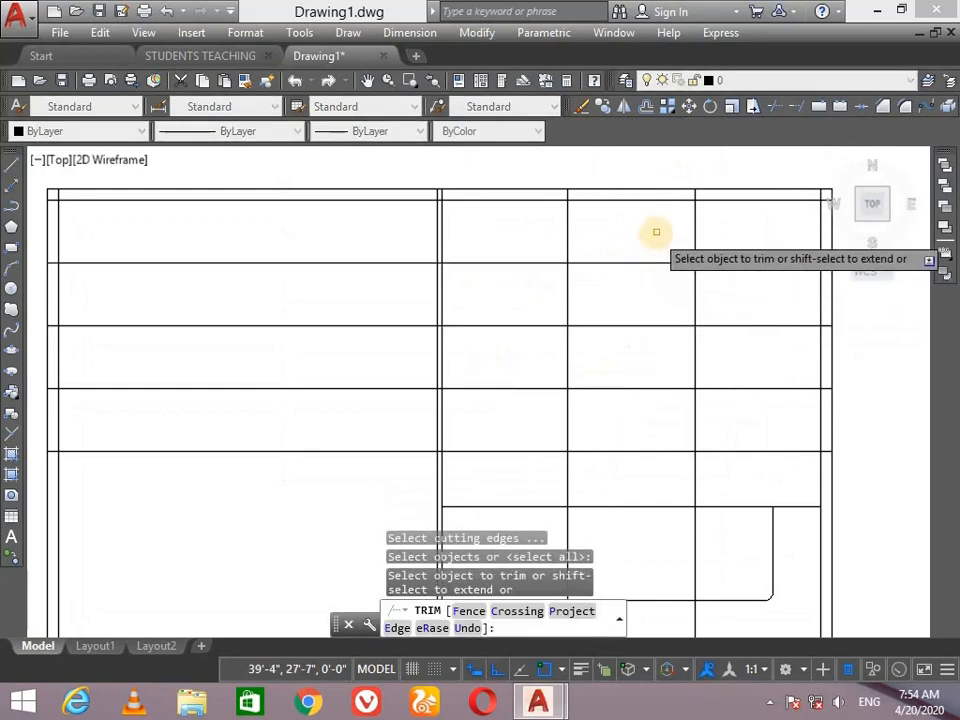
click(656, 232)
click(620, 455)
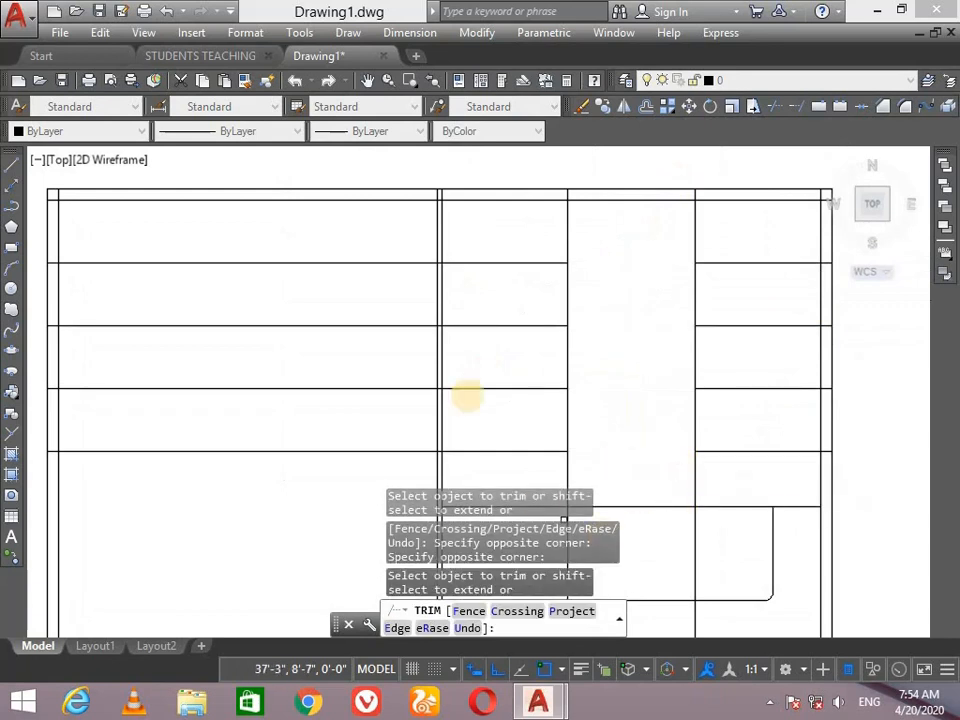
click(336, 214)
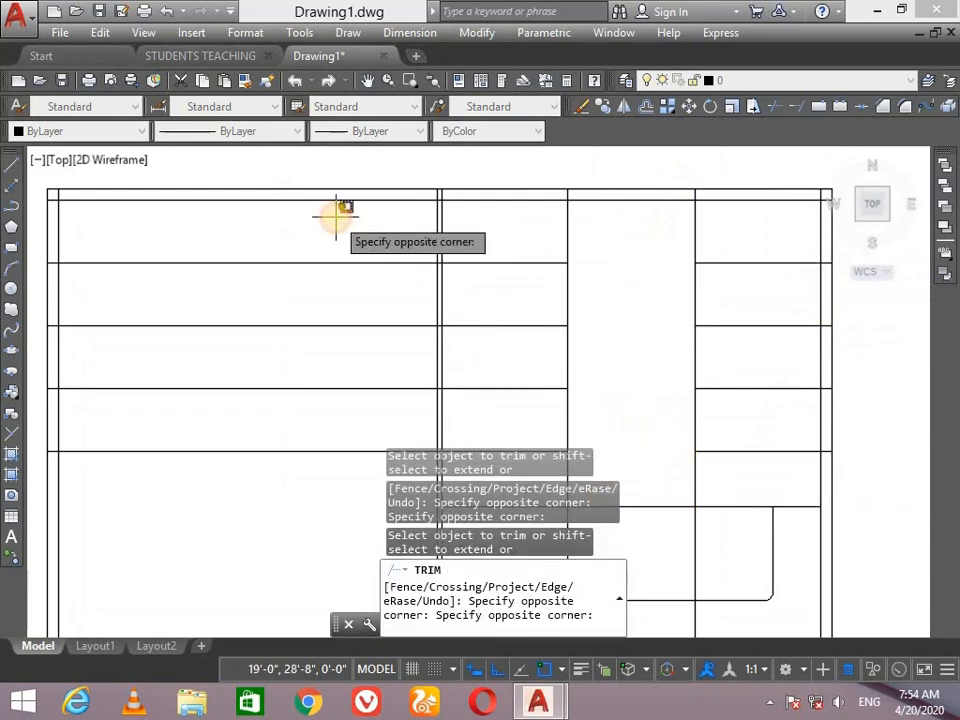
click(183, 486)
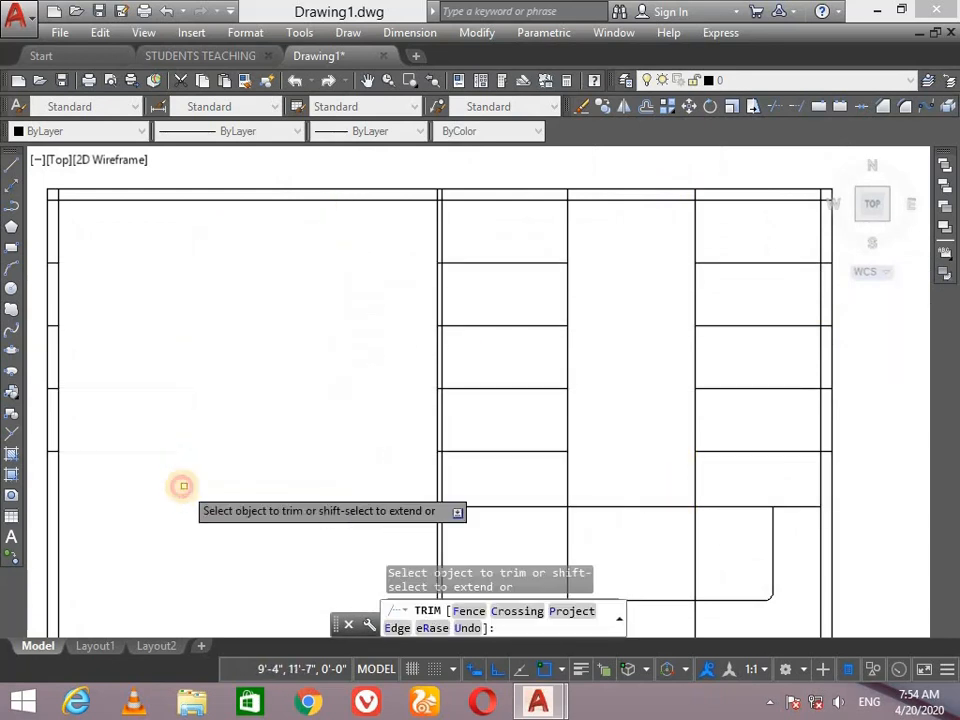
Try to trim the leftover horizontal line pieces out of the left outer wall
click(51, 247)
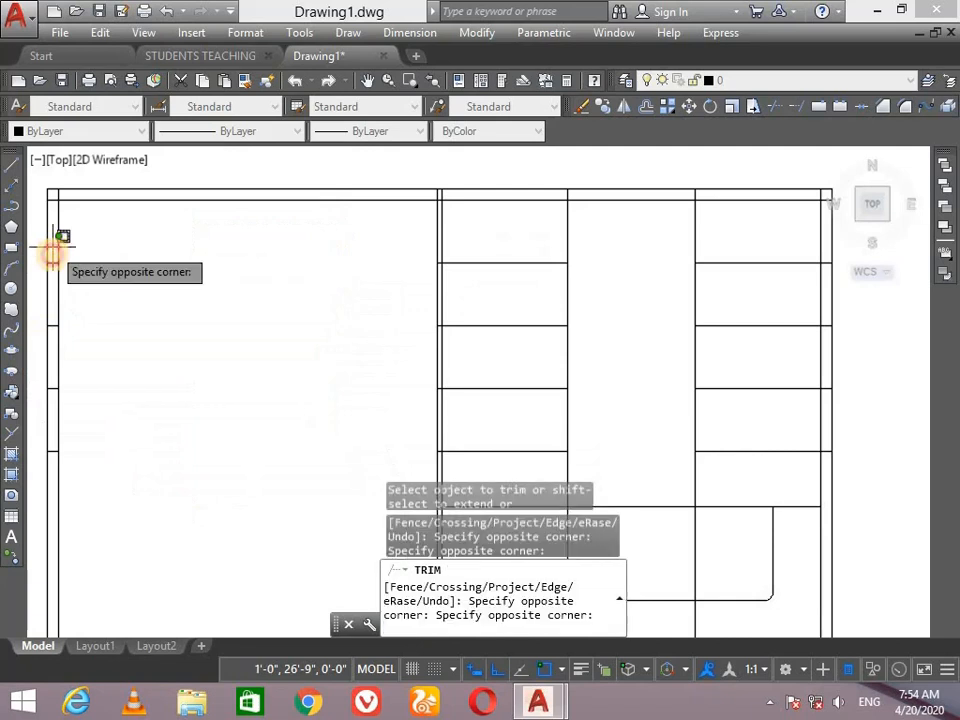
click(53, 478)
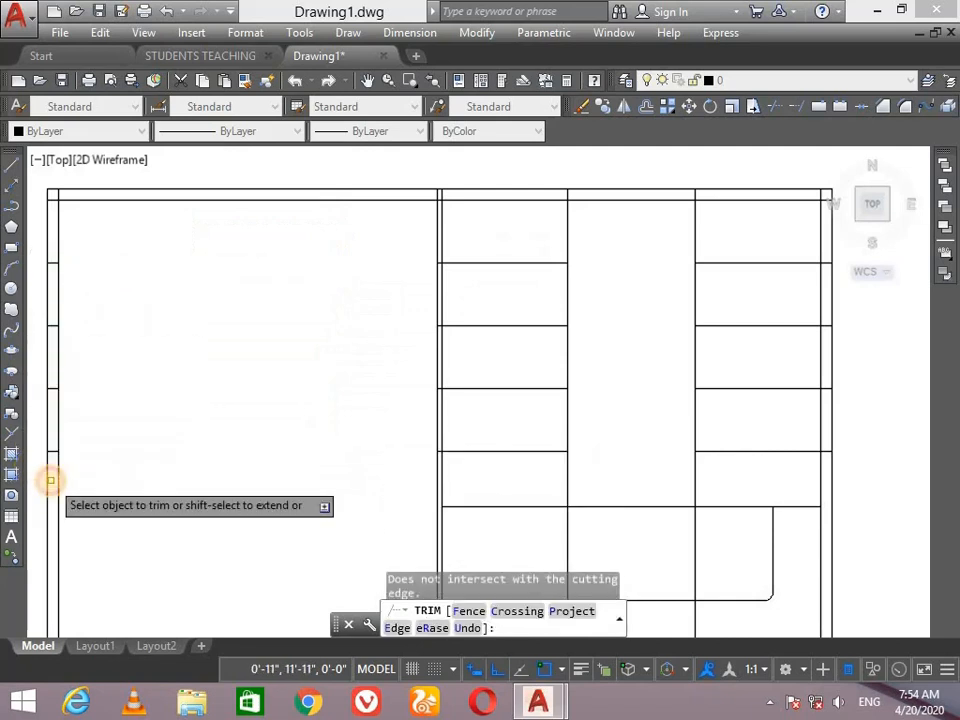
click(52, 457)
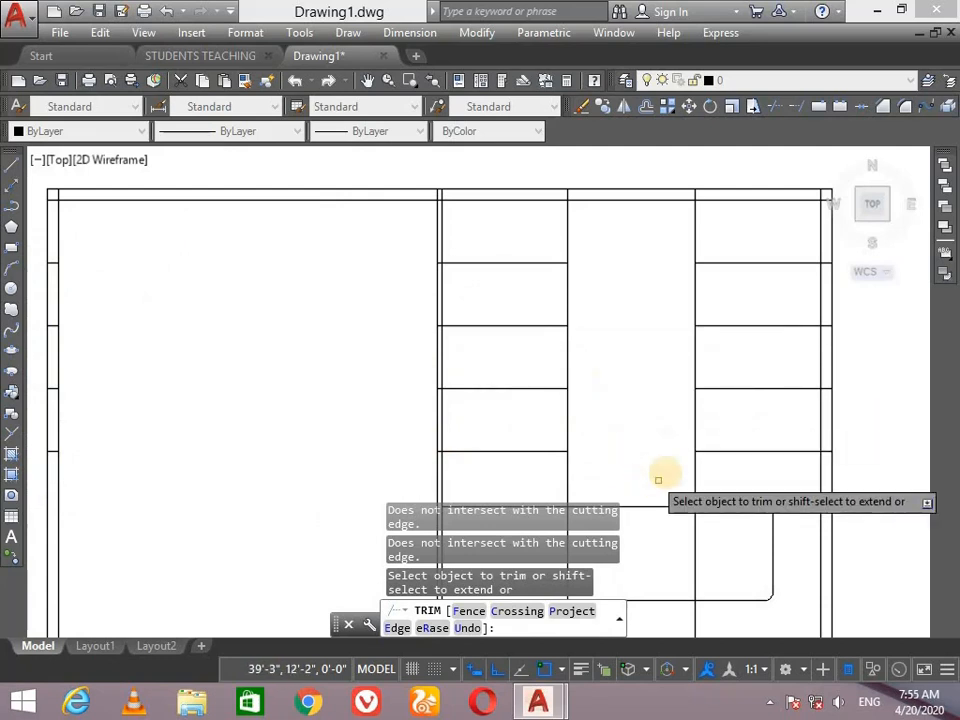
Trim the two vertical 8' offset lines between the lowest bay line and the counter edge, and within the bottom wall
scroll(672, 470, down, 4)
scroll(679, 514, up, 4)
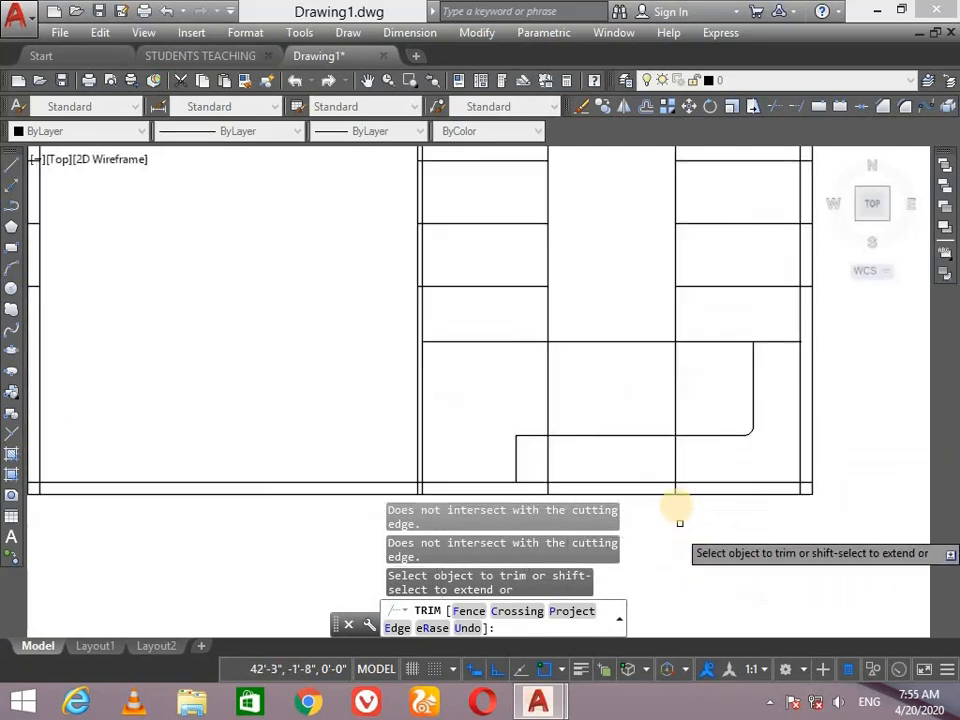
click(675, 387)
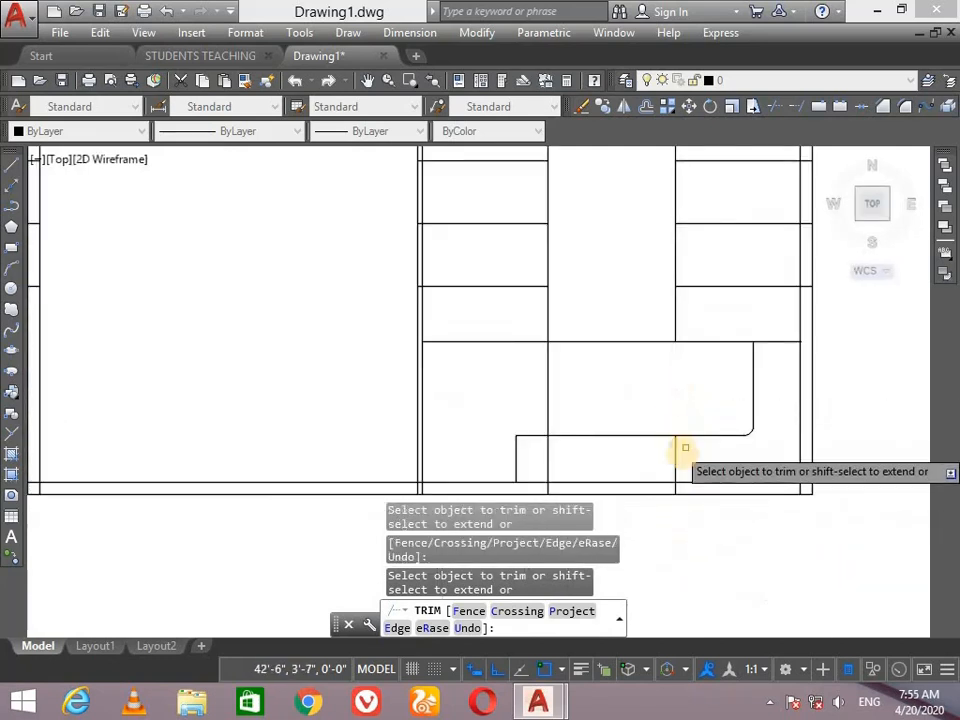
click(549, 392)
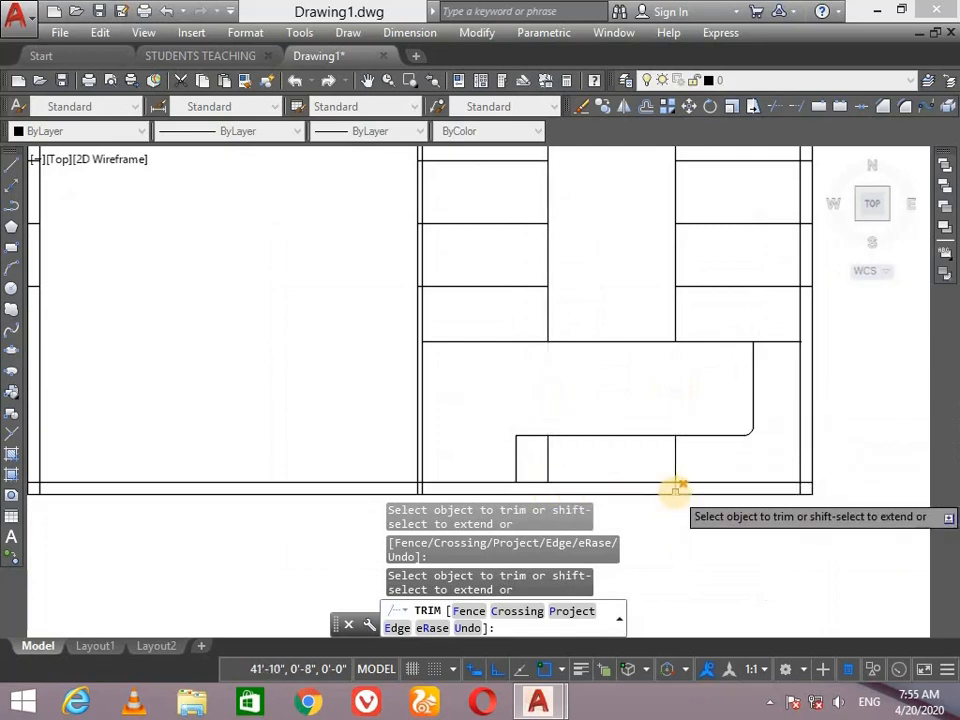
key(Return)
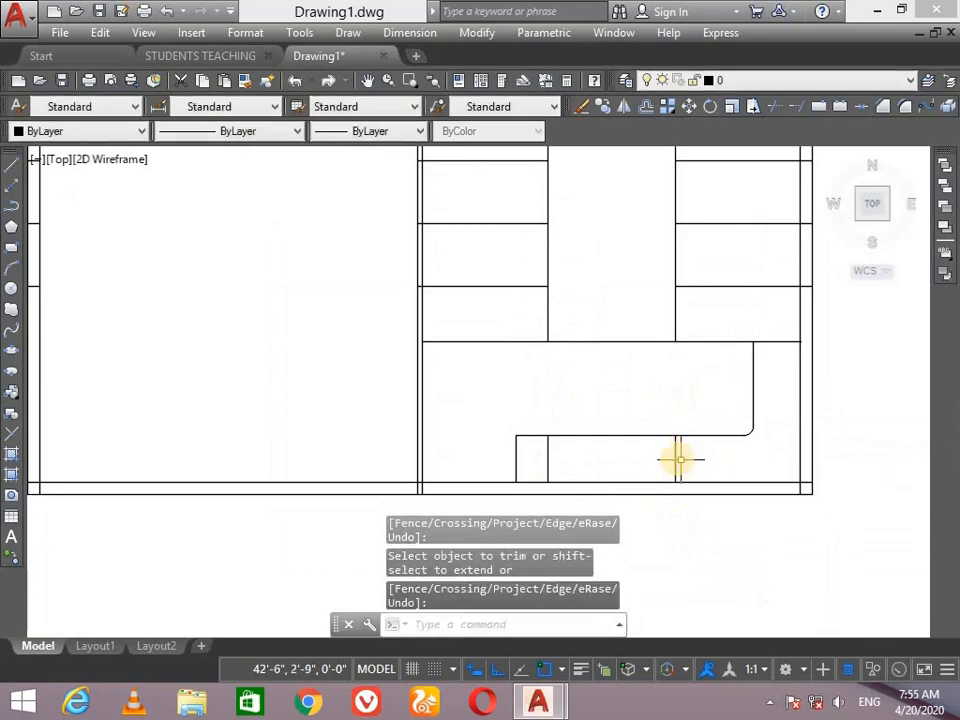
click(678, 460)
key(Return)
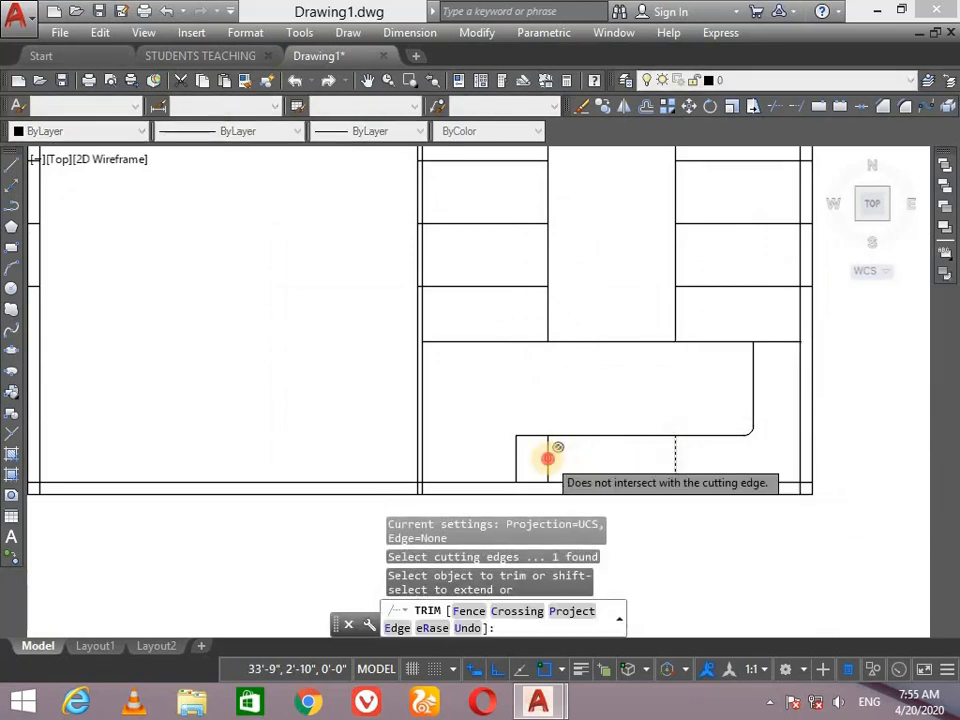
click(548, 458)
key(Escape)
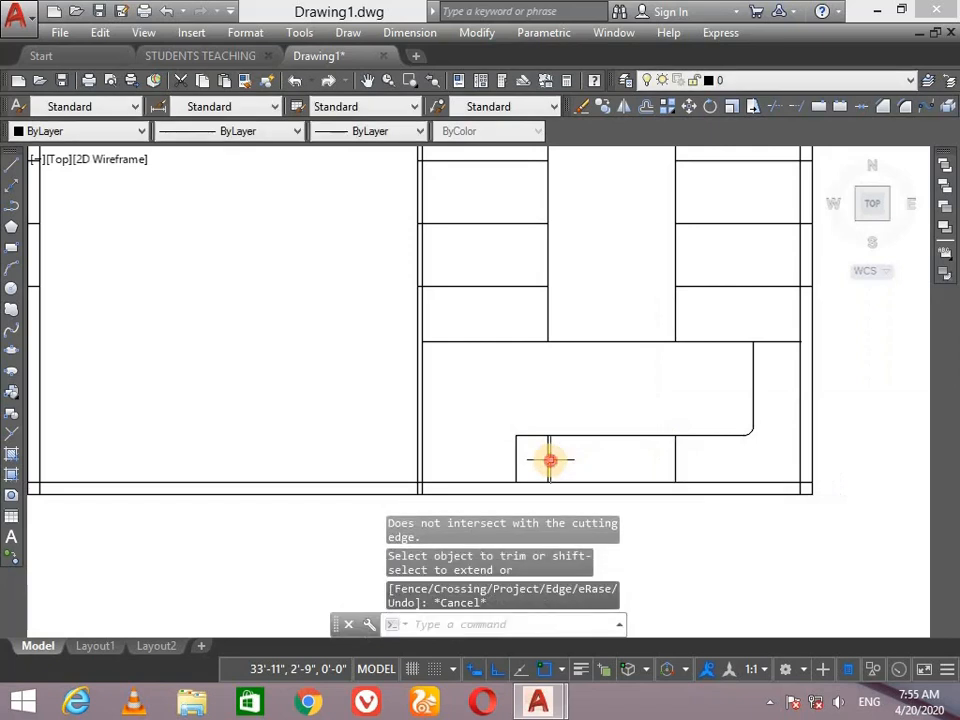
Erase the two leftover vertical line pieces between the counter edge and the bottom wall
click(549, 458)
key(Delete)
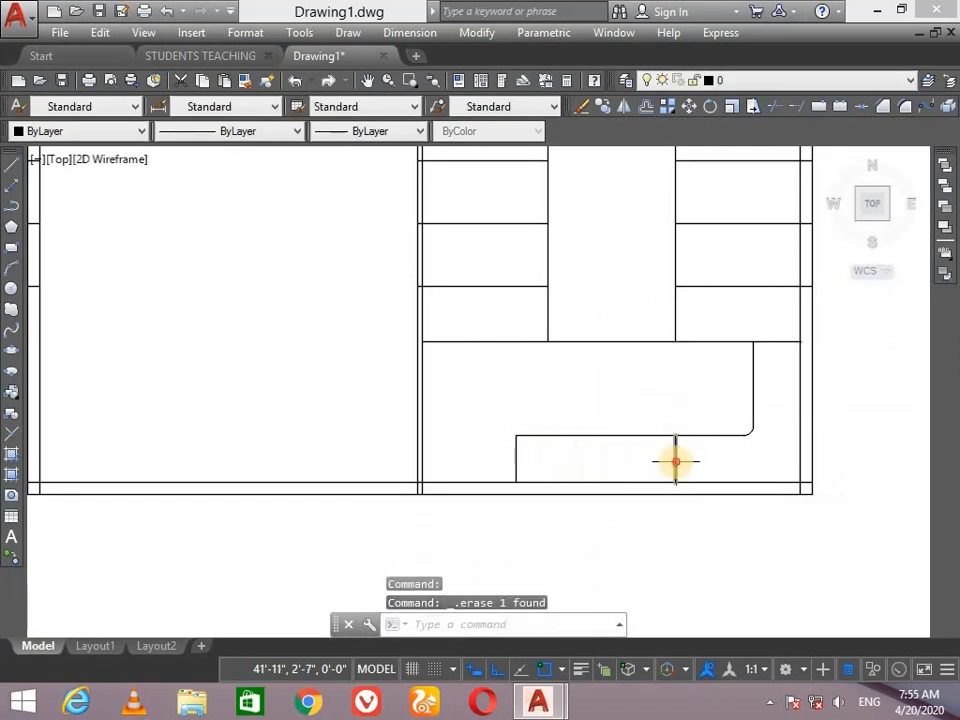
scroll(531, 429, down, 2)
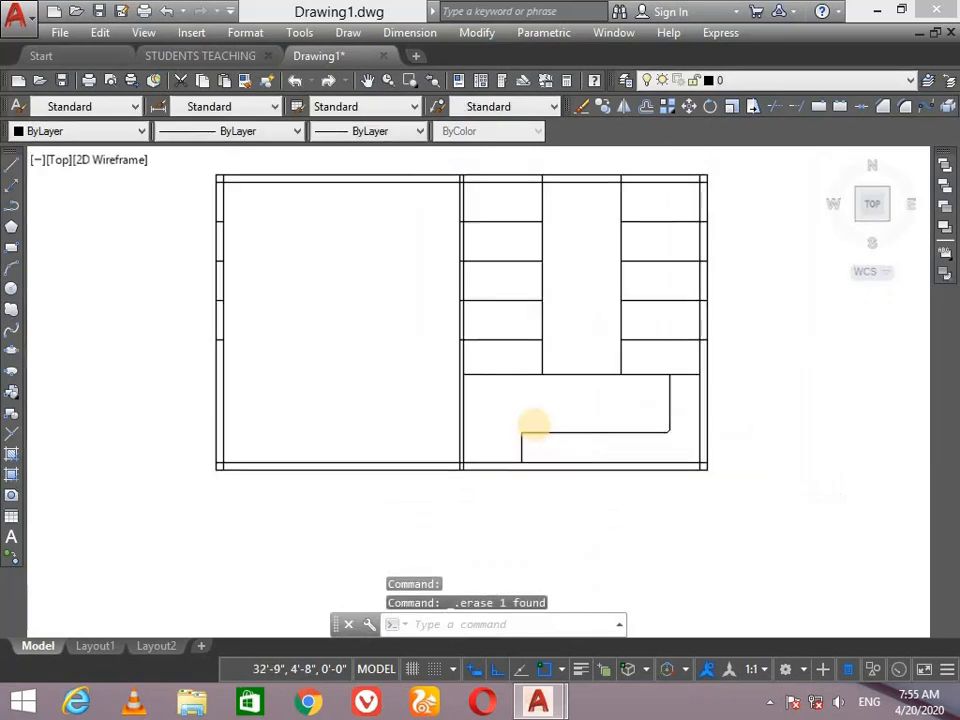
Offset the inner line of the top wall 8' downward across the left-hand room
mouse_move(538, 343)
middle_down()
mouse_move(576, 456)
mouse_move(509, 411)
middle_up()
scroll(510, 410, up, 2)
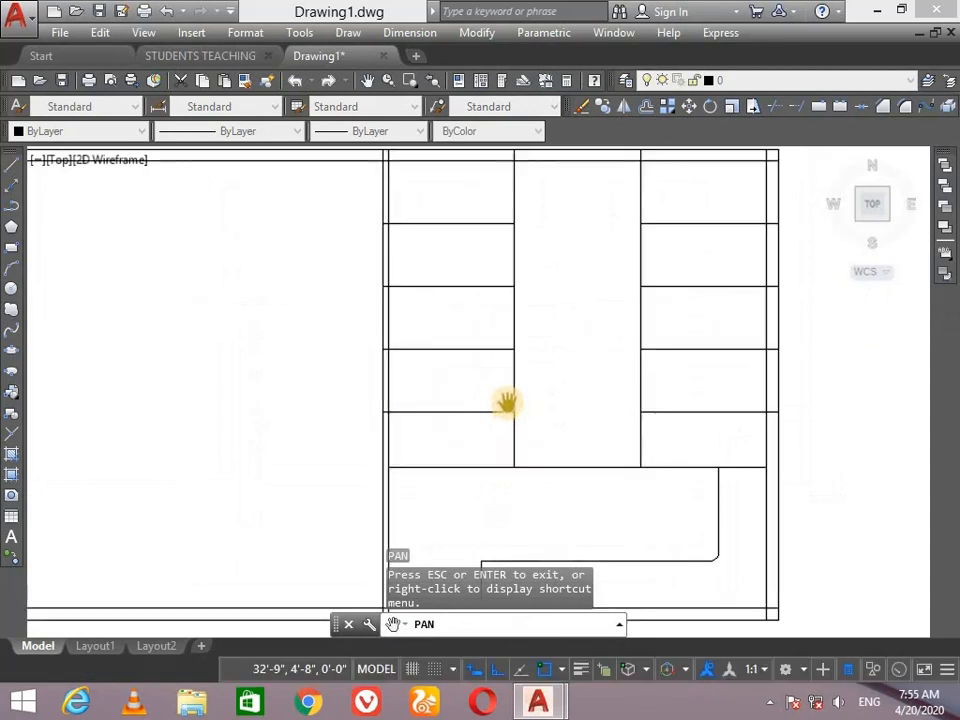
mouse_move(587, 299)
mouse_down()
mouse_move(602, 373)
mouse_move(662, 296)
mouse_move(565, 305)
mouse_up()
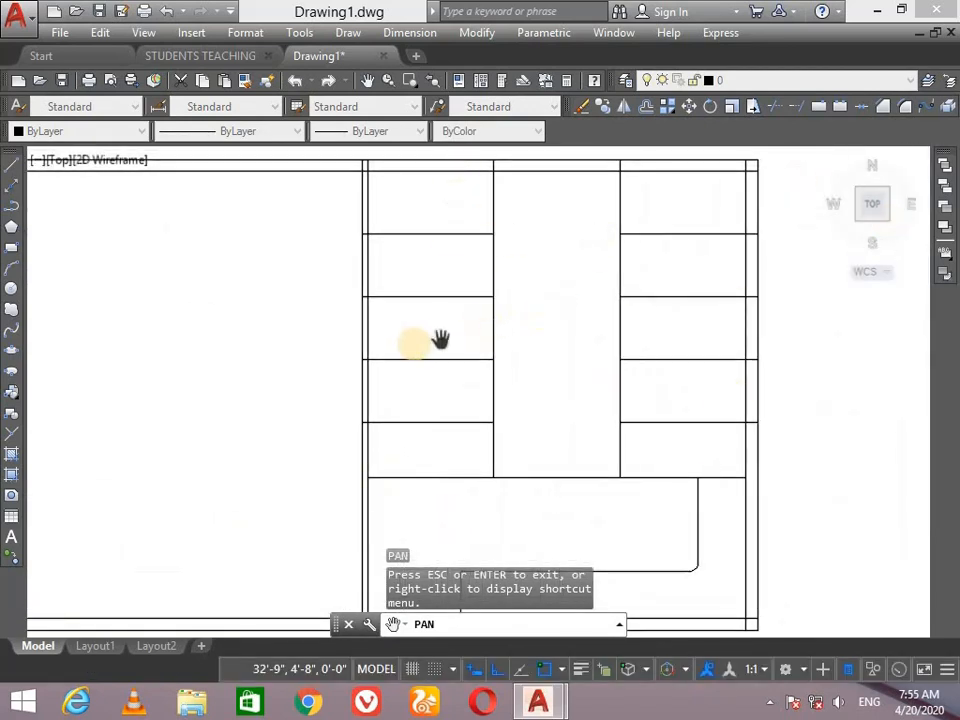
mouse_move(415, 344)
mouse_down()
mouse_move(671, 234)
mouse_move(664, 278)
mouse_move(722, 366)
mouse_up()
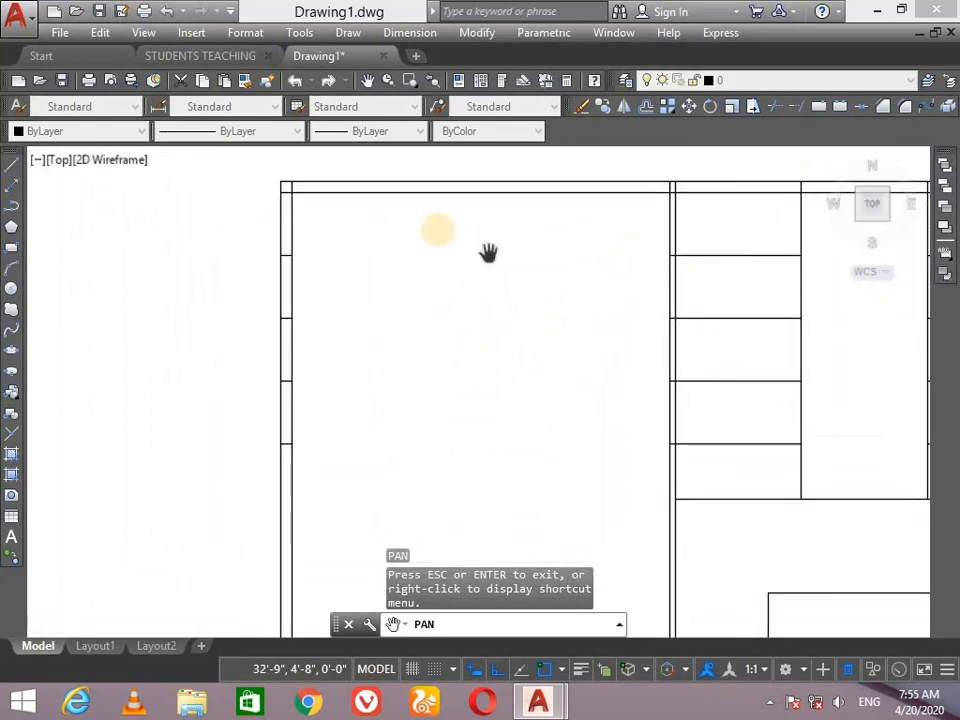
key(Escape)
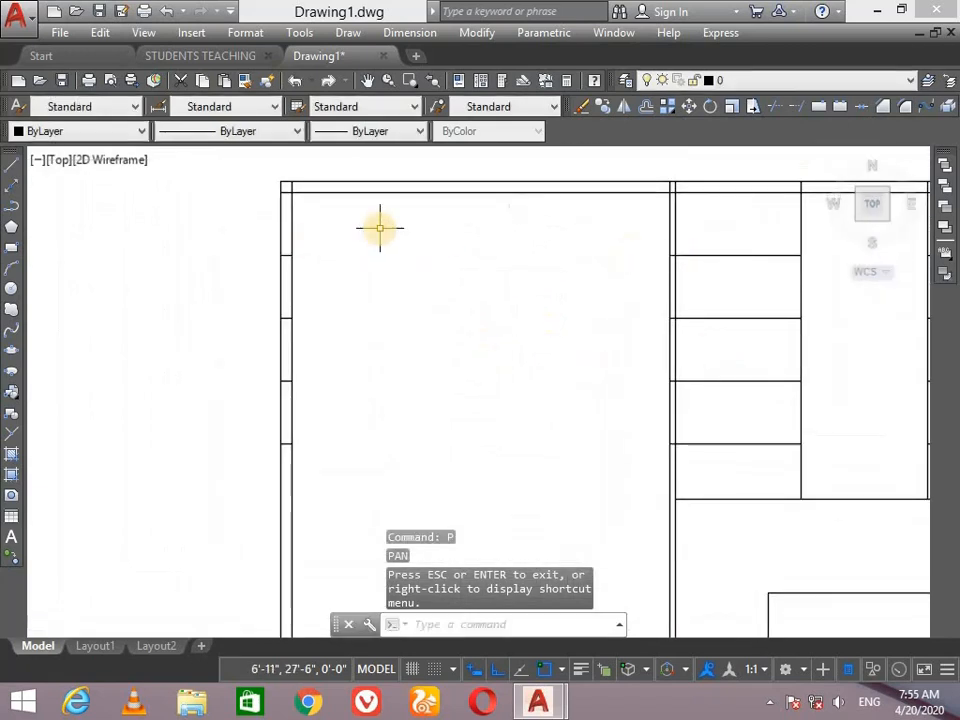
key(Return)
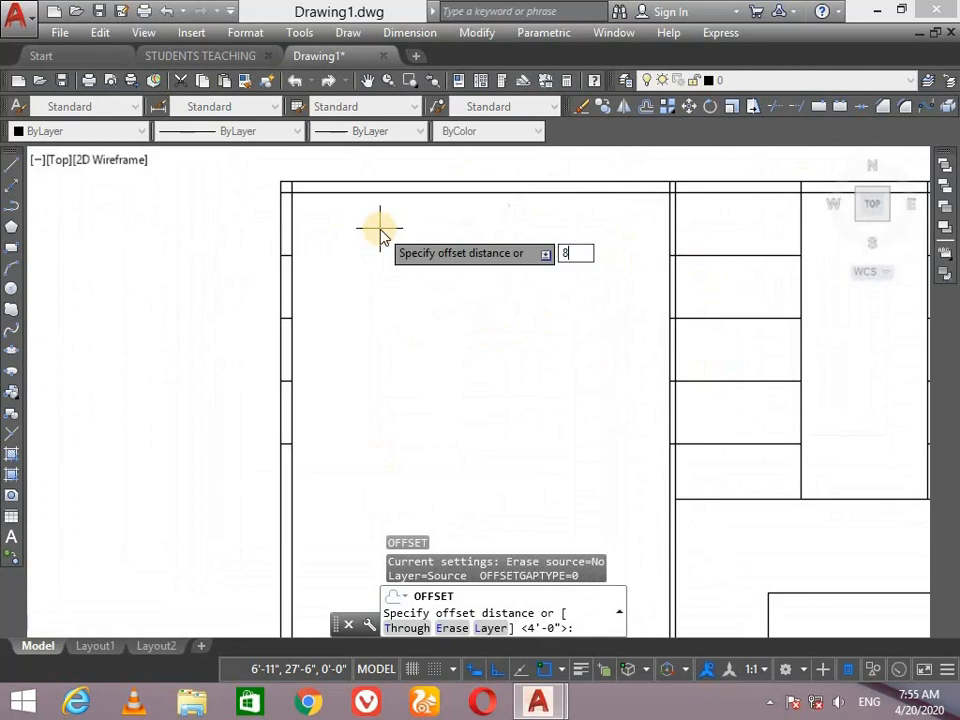
text(8')
key(Return)
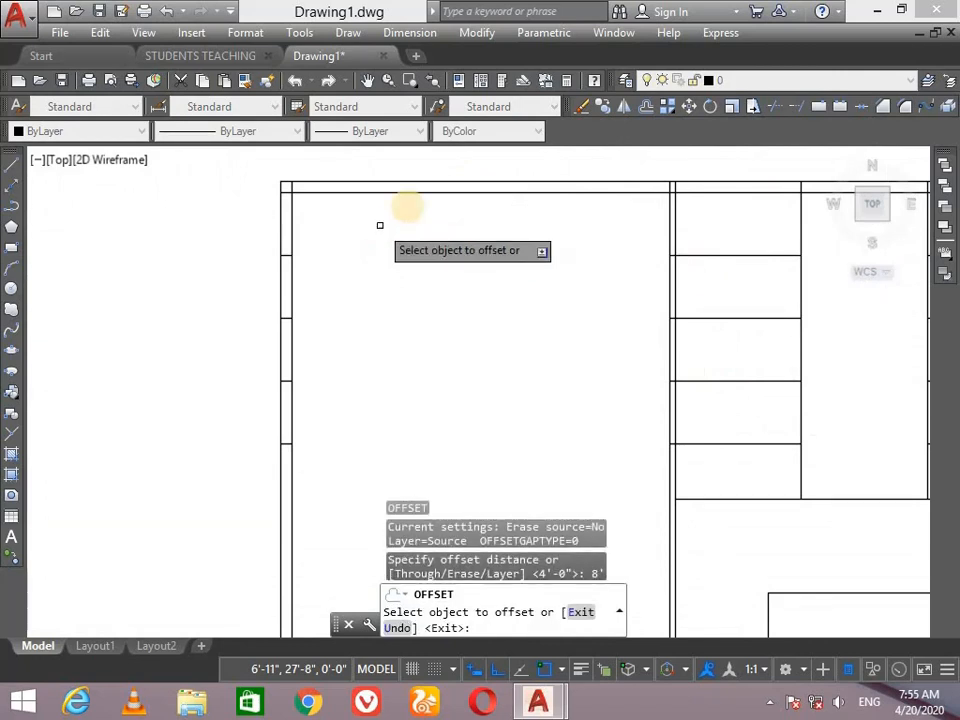
click(420, 191)
click(426, 260)
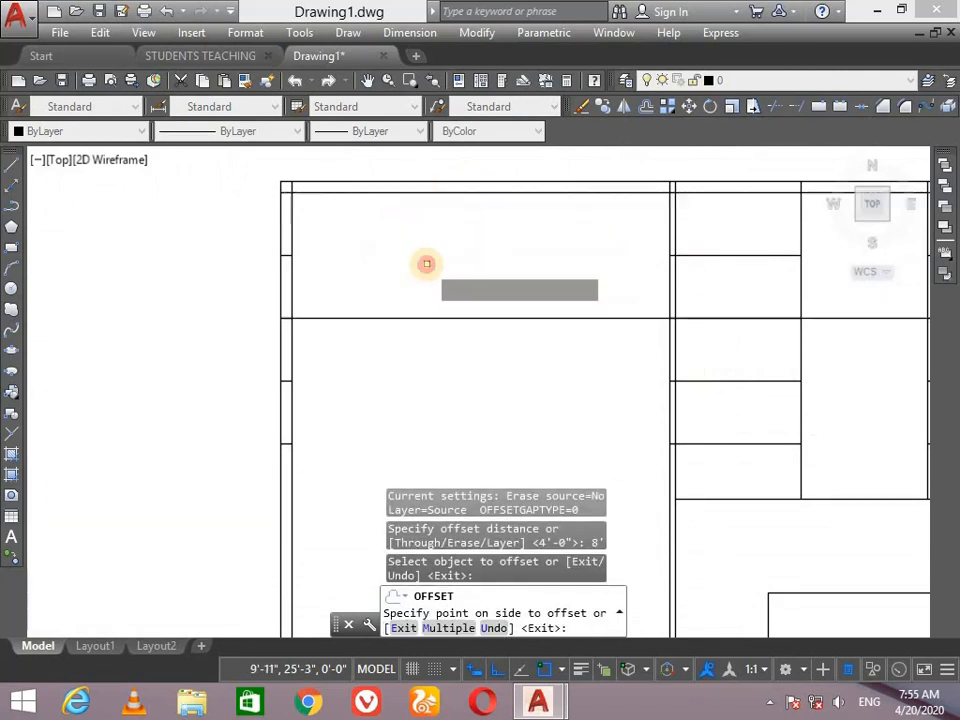
key(Return)
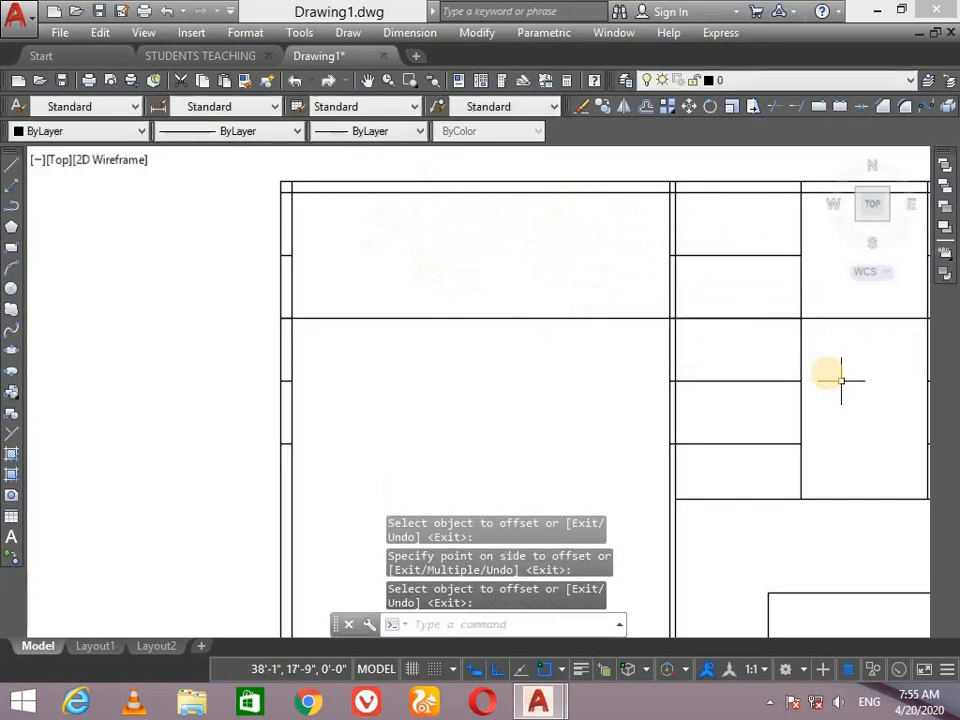
Trim the new 8' offset line out of the open strip between the two columns of bays
scroll(823, 370, down, 2)
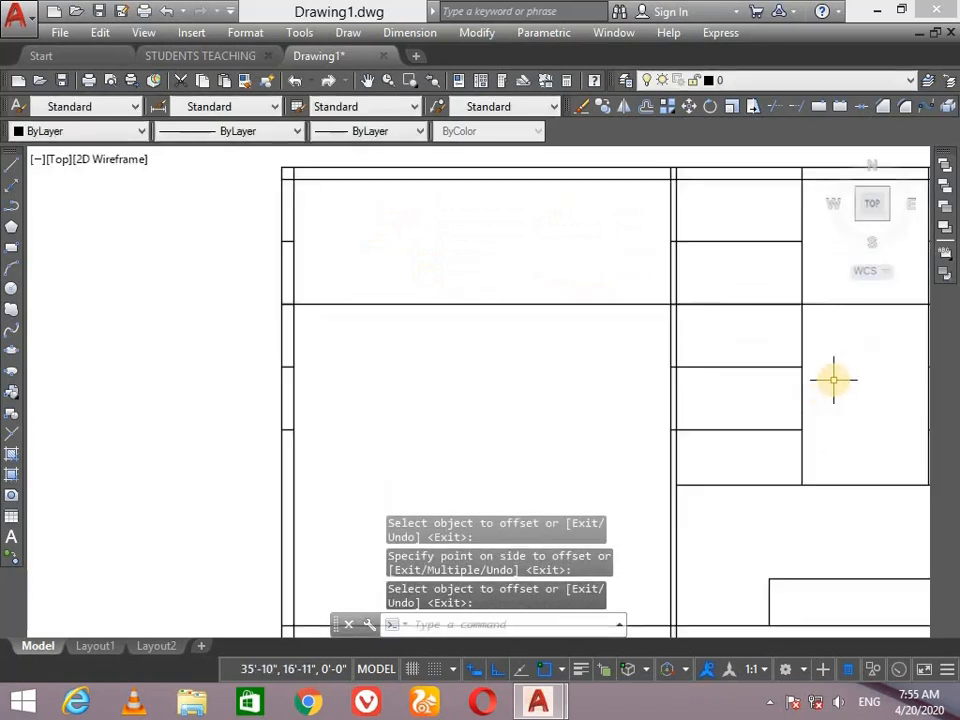
text(p)
key(Return)
drag(825, 380, 600, 369)
key(Escape)
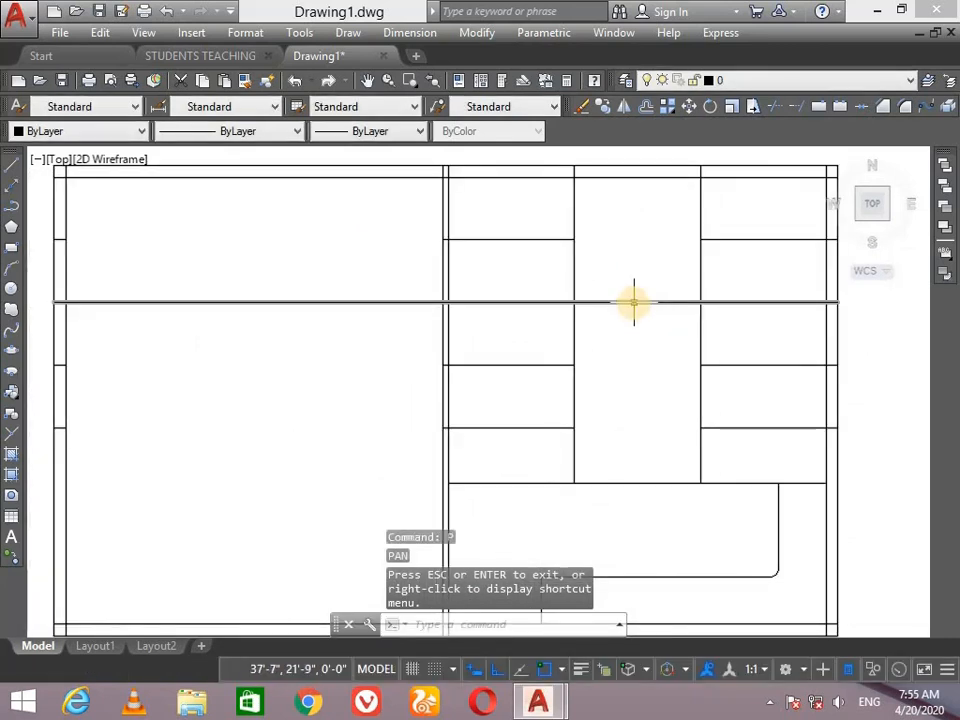
click(634, 302)
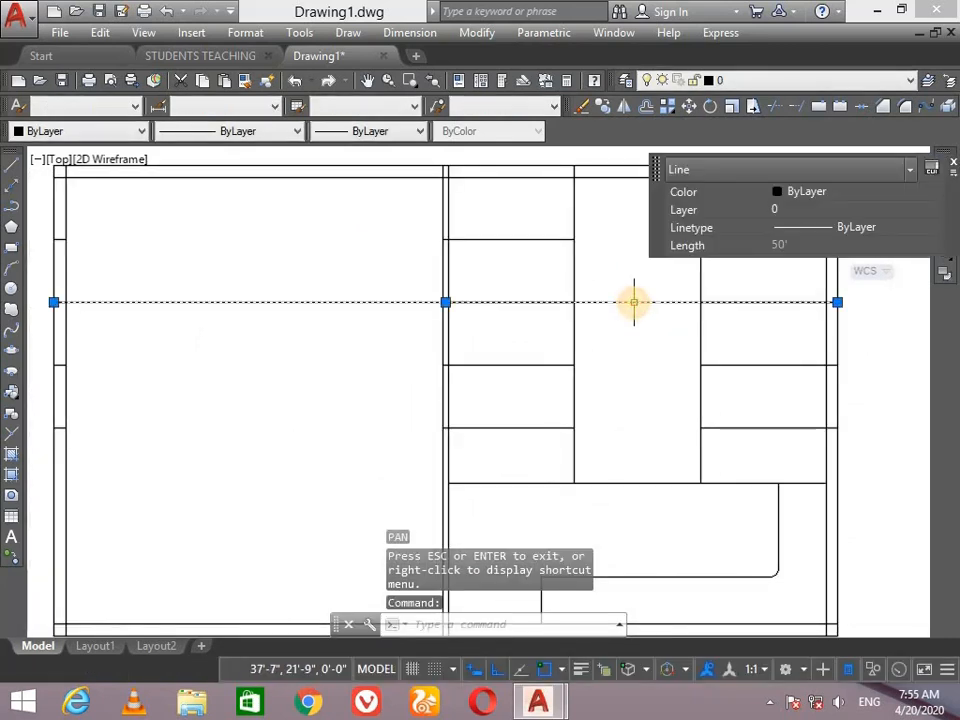
text(tr)
key(Escape)
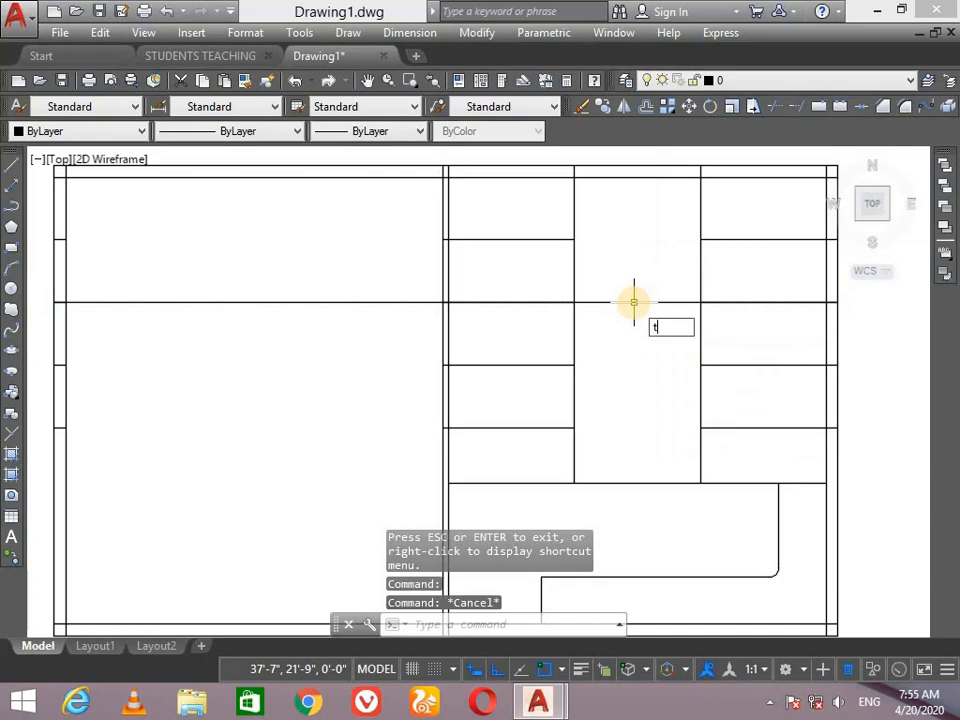
key(Return)
key(Return)
click(634, 302)
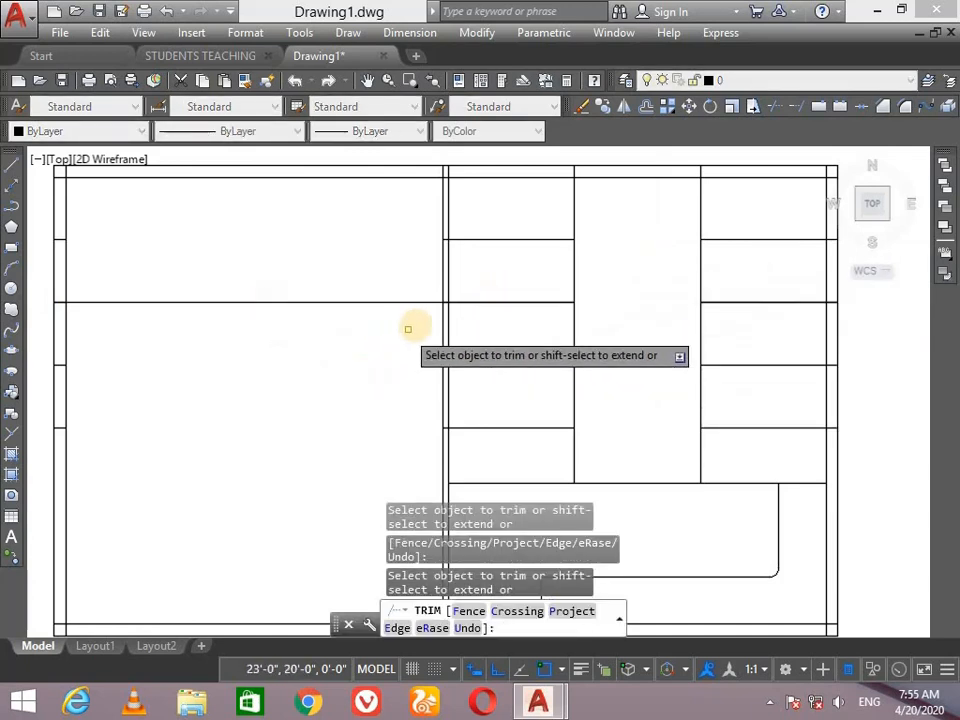
Trim the piece of the new horizontal line that crosses the partition wall
scroll(448, 308, up, 5)
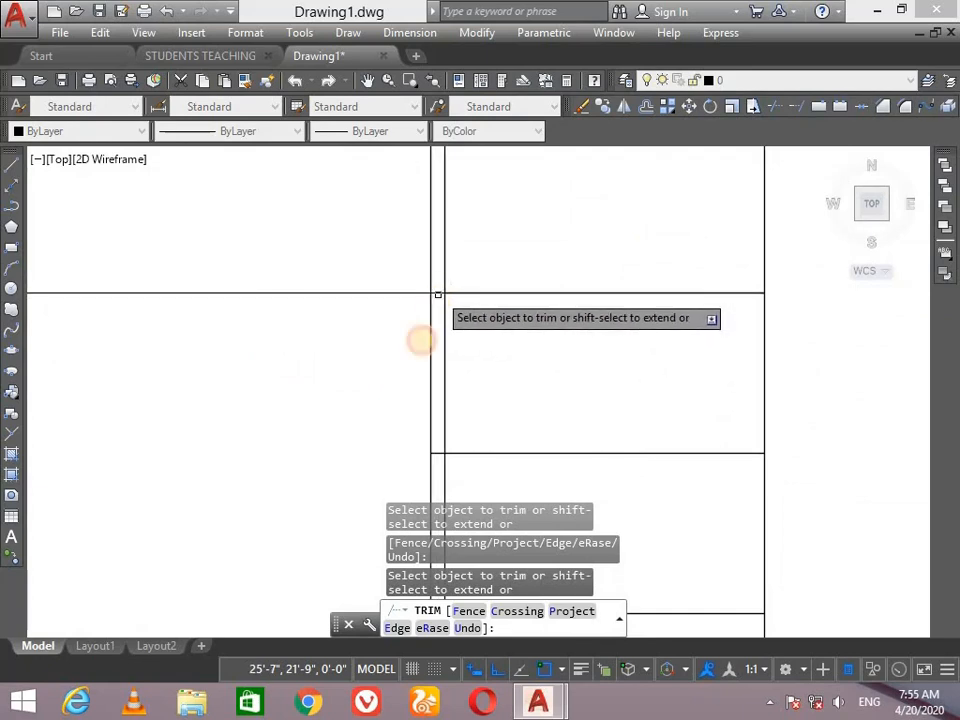
click(444, 288)
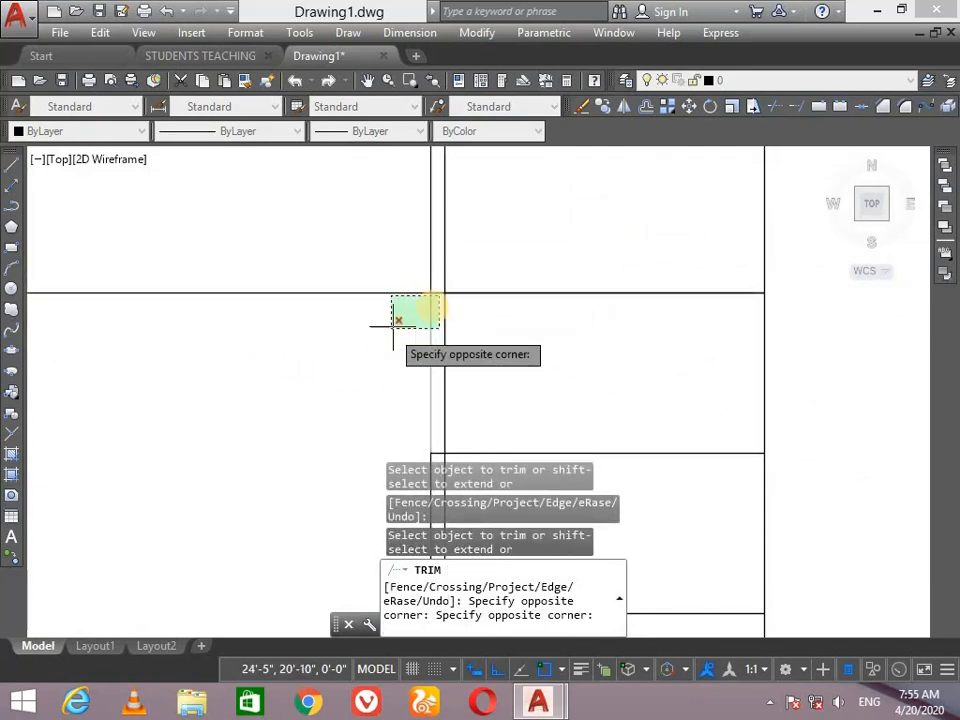
click(436, 300)
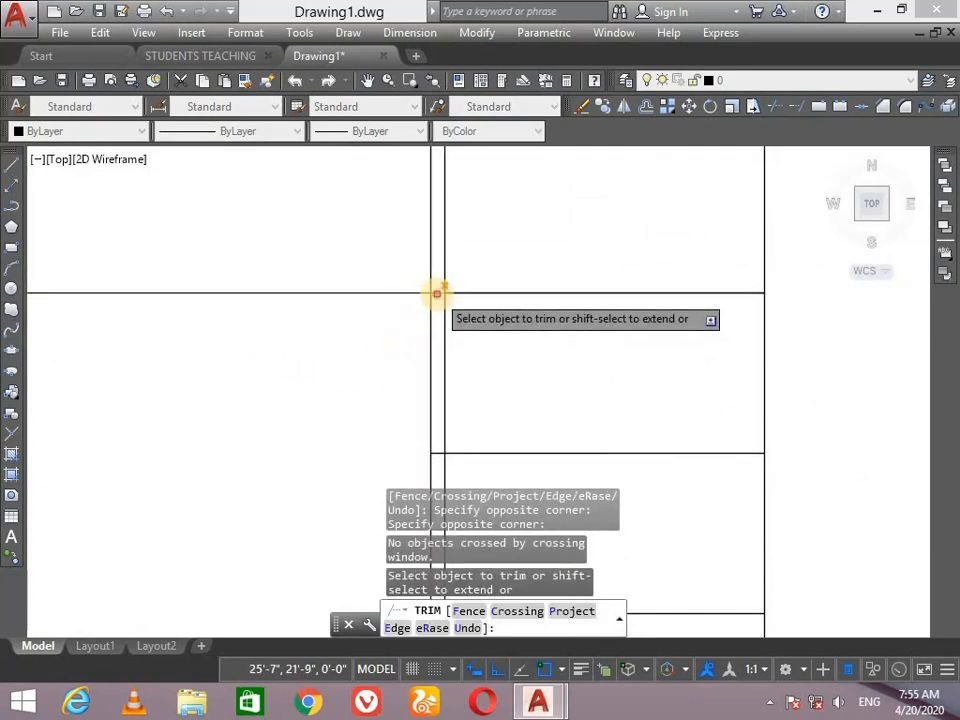
scroll(280, 316, down, 5)
key(Escape)
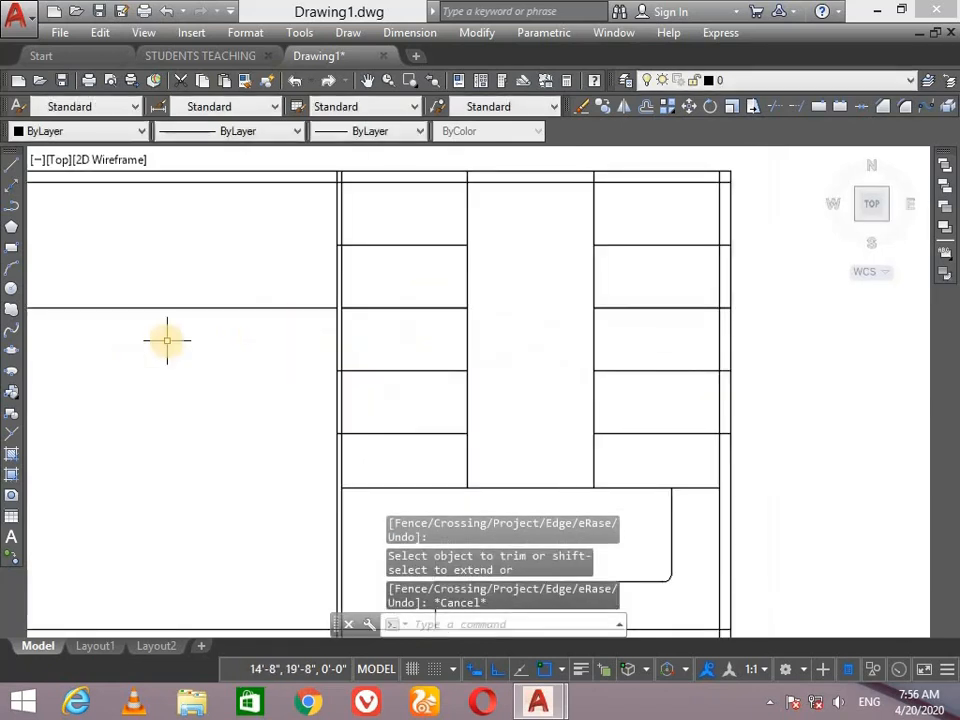
Measure the left-hand room's width from the left wall's inner line to the partition with a linear dimension
text(p)
key(Return)
drag(165, 339, 430, 360)
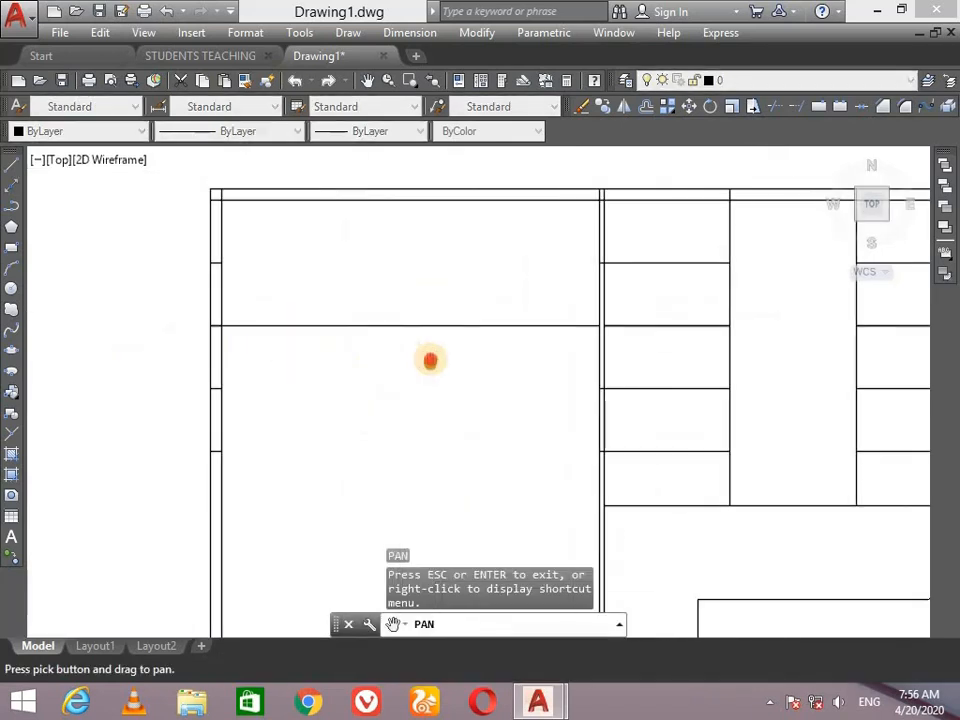
key(Escape)
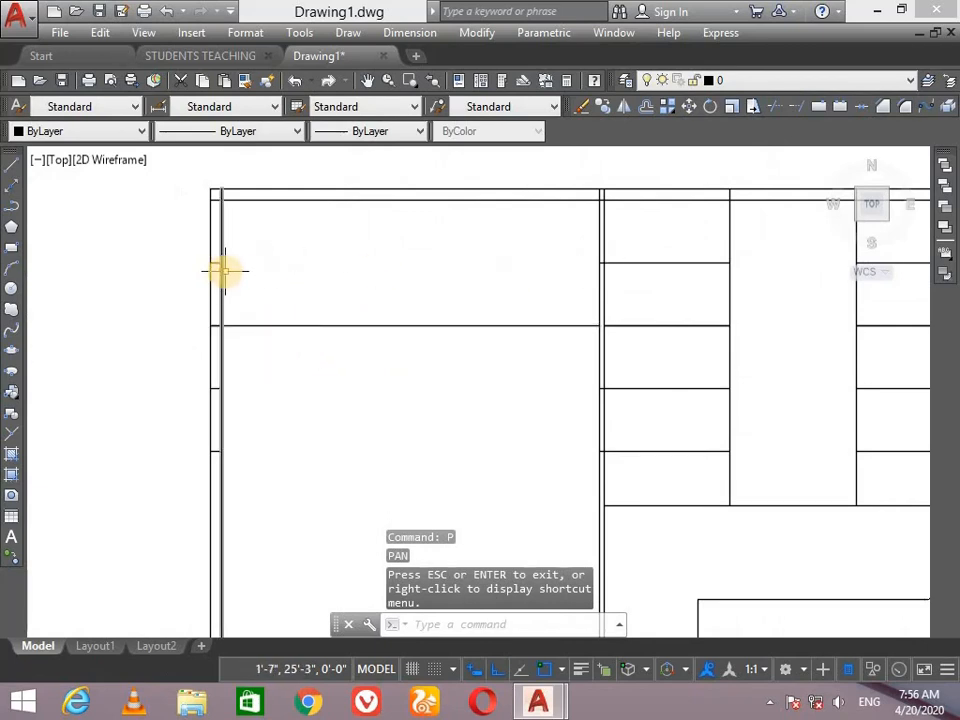
mouse_move(222, 270)
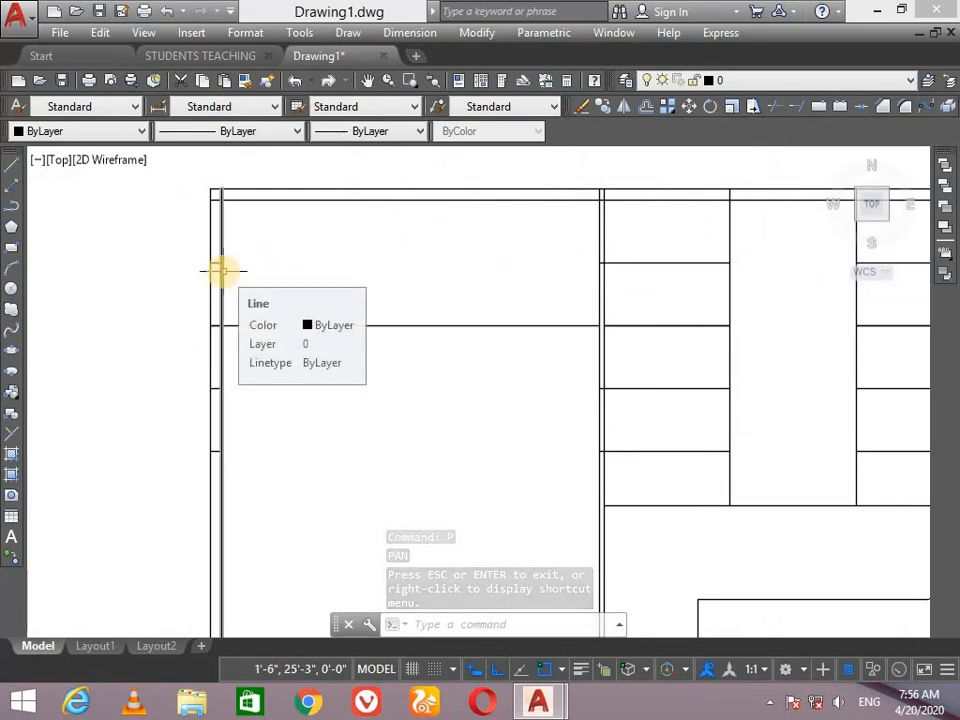
text(d)
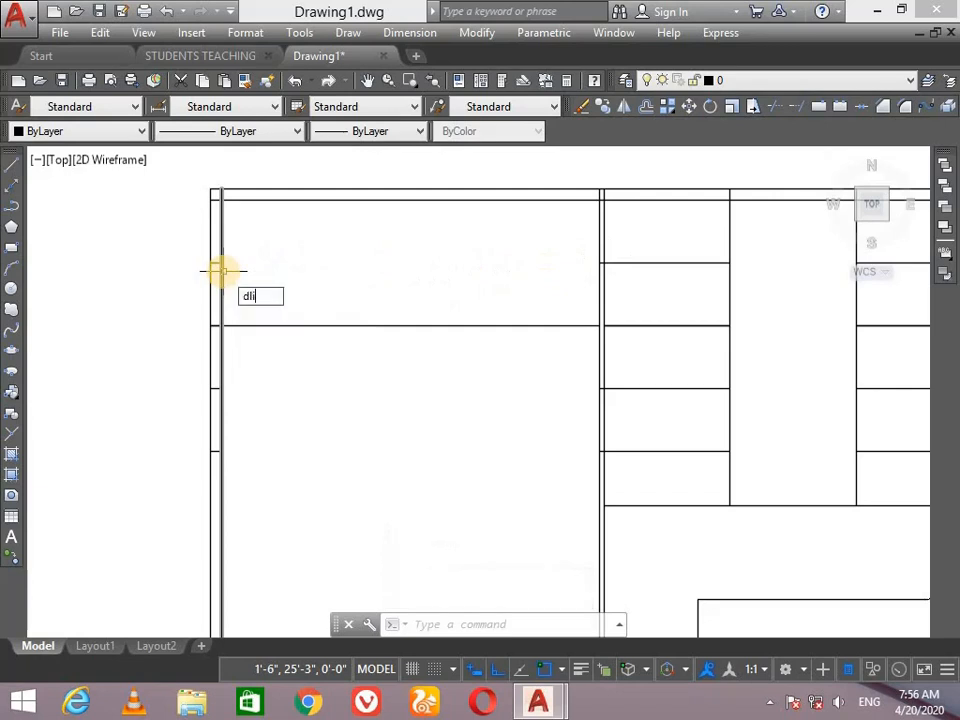
text(li)
key(Return)
click(221, 264)
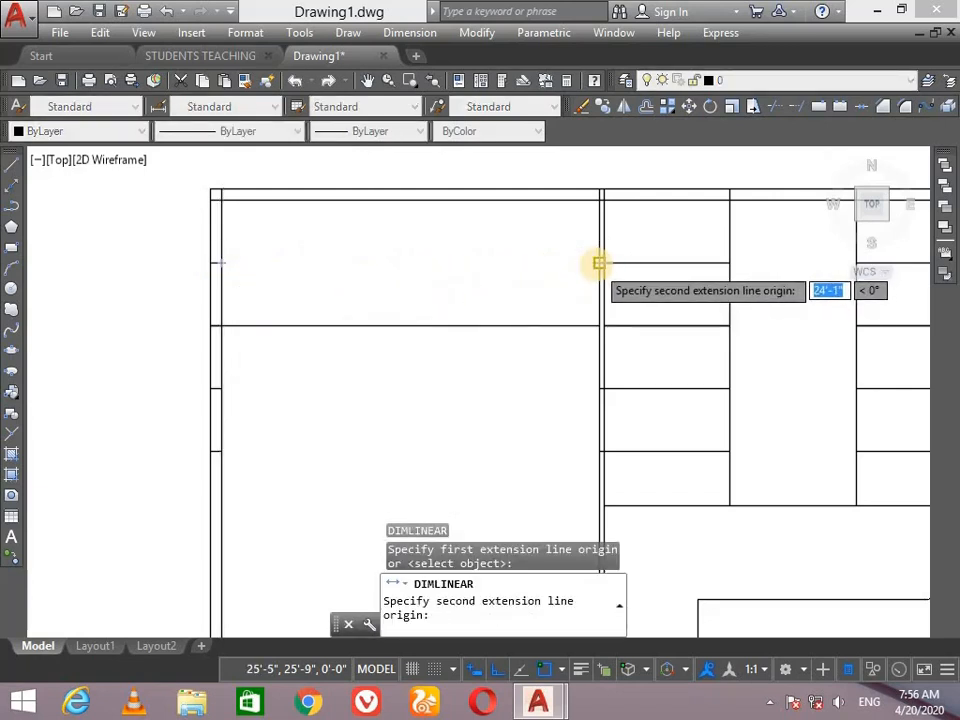
click(598, 263)
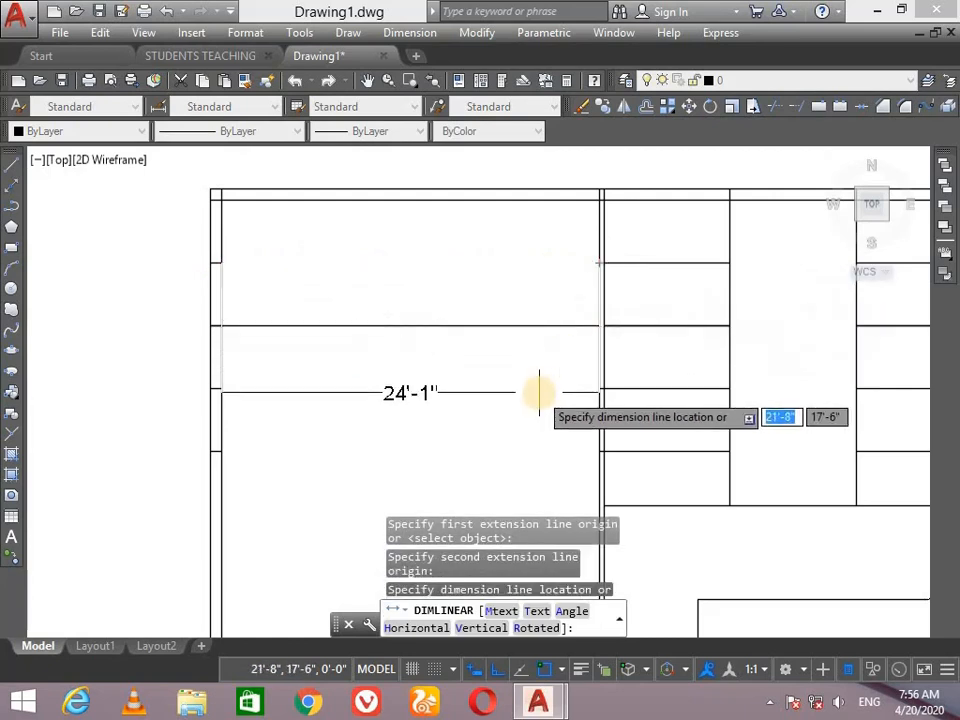
key(Escape)
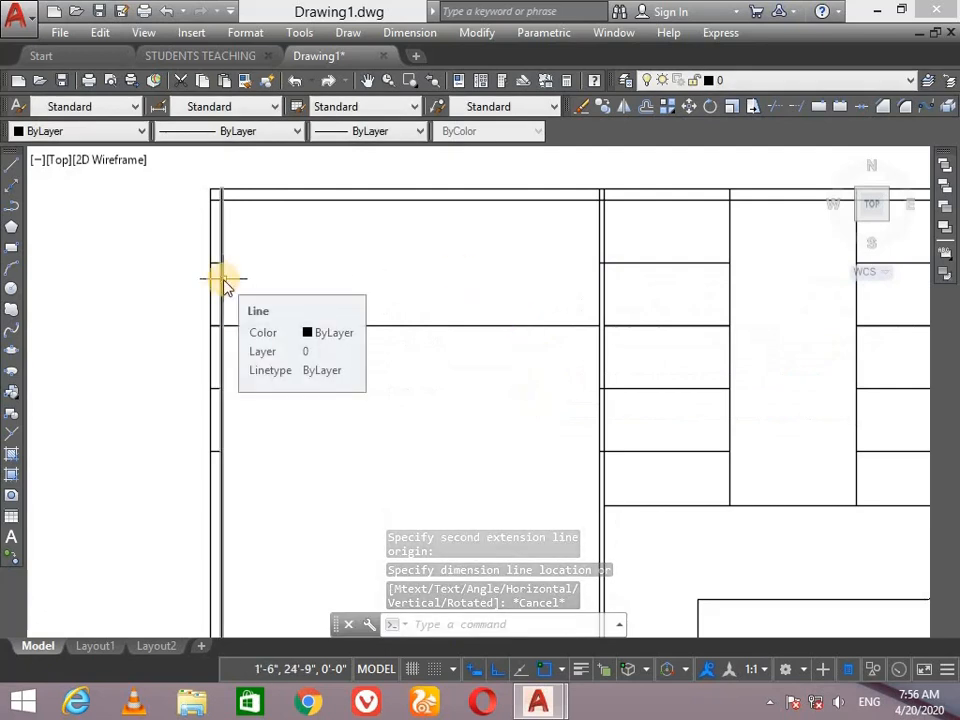
Offset the inner line of the left wall 4' to the right into the left-hand room
text(o)
key(Return)
text(4)
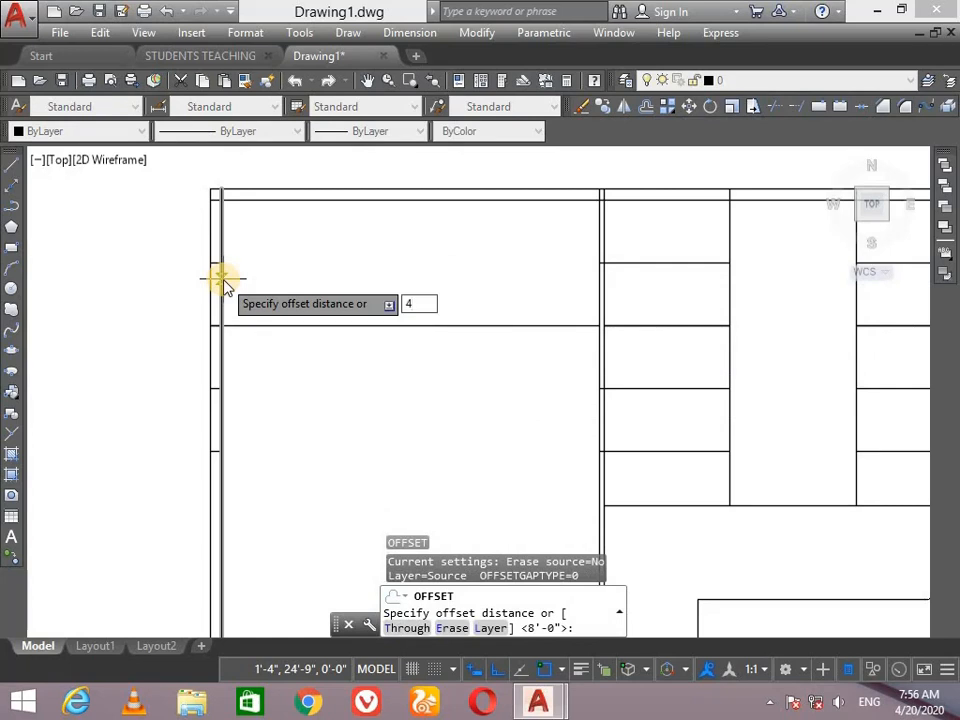
text(')
key(Return)
click(221, 277)
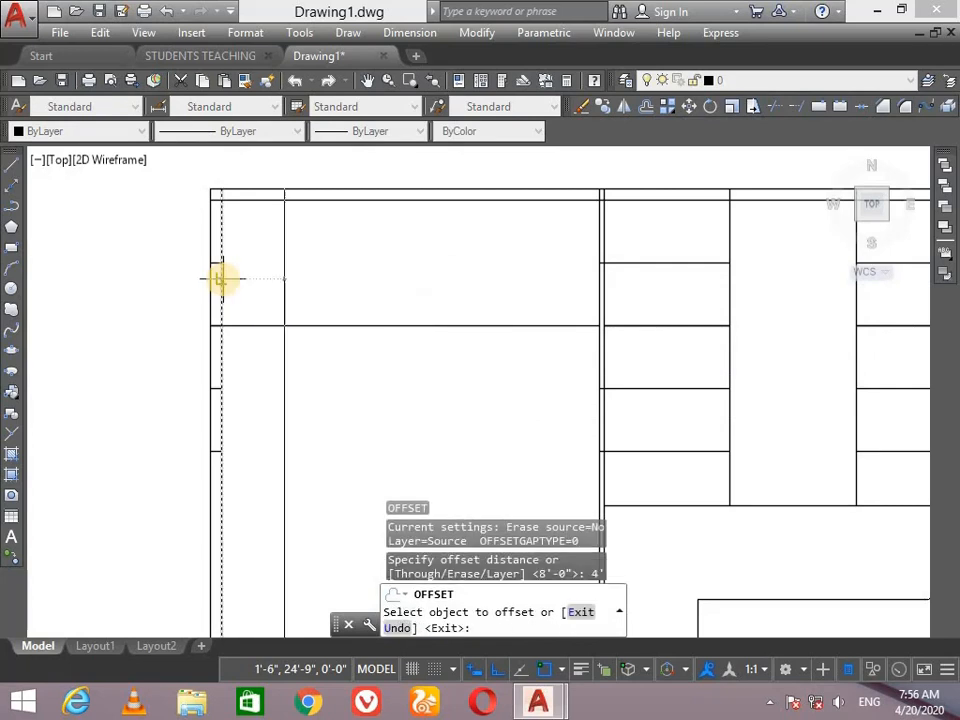
click(300, 283)
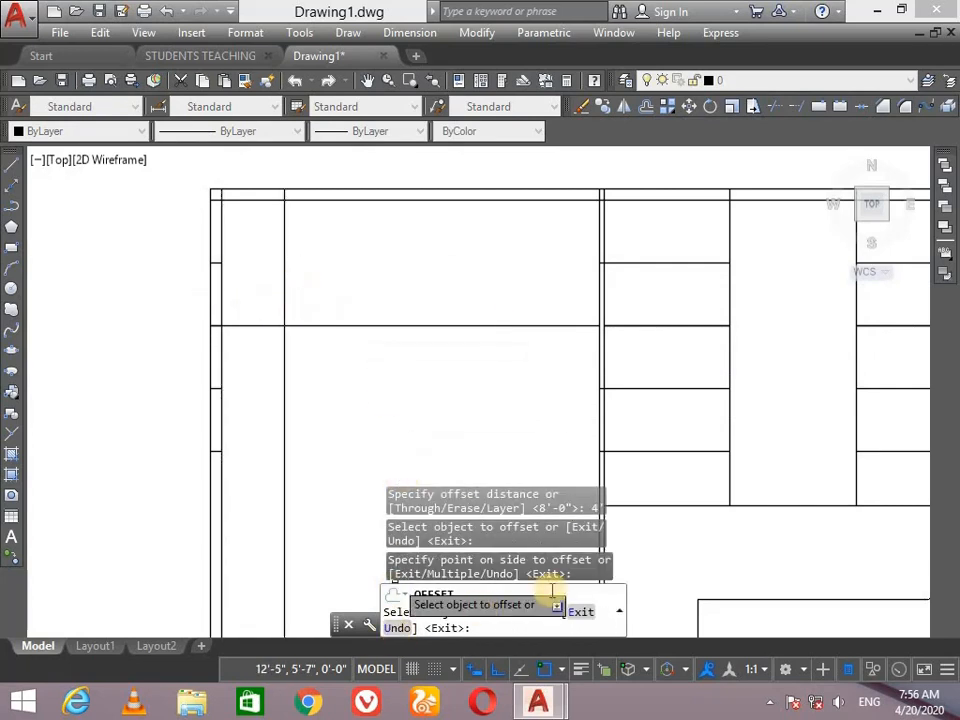
click(293, 268)
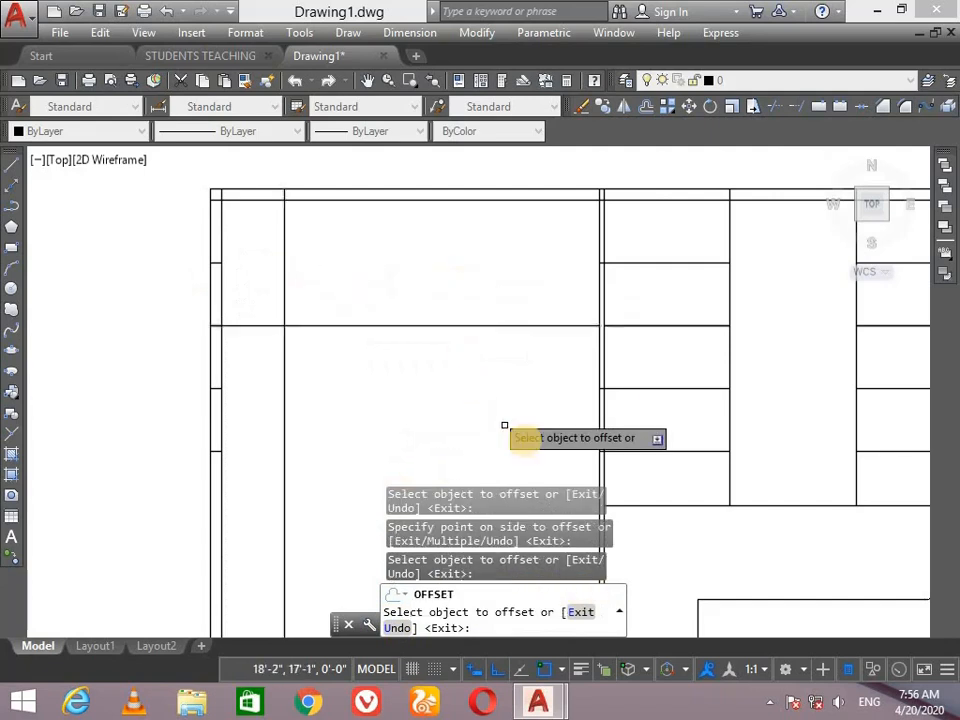
Offset the new vertical line to the right four times at 4' spacing, up to the partition
click(285, 263)
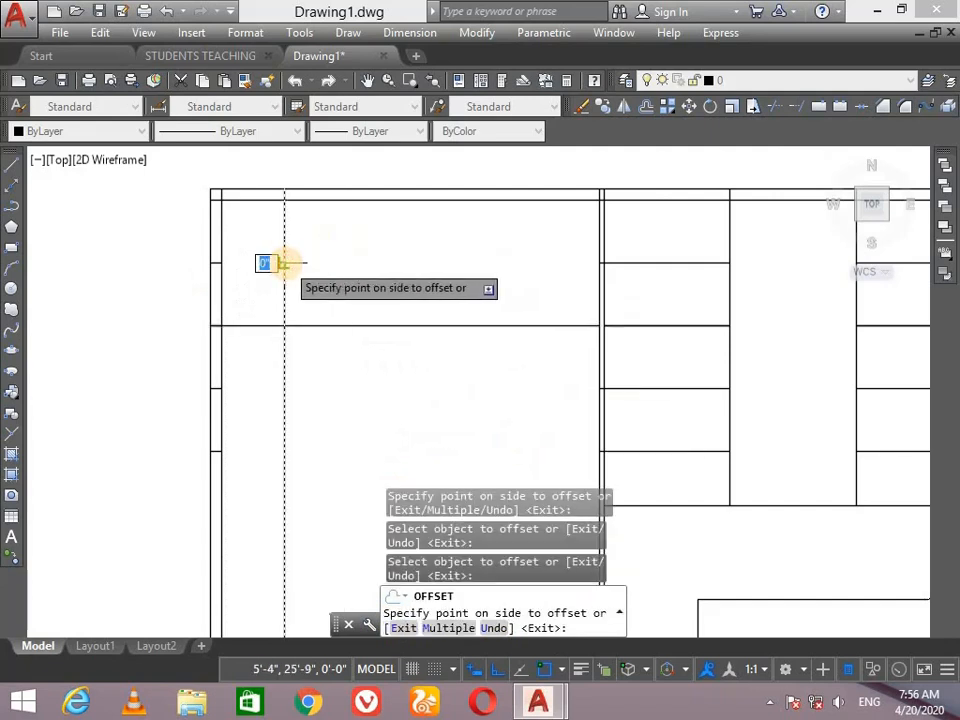
click(465, 628)
click(485, 270)
click(545, 270)
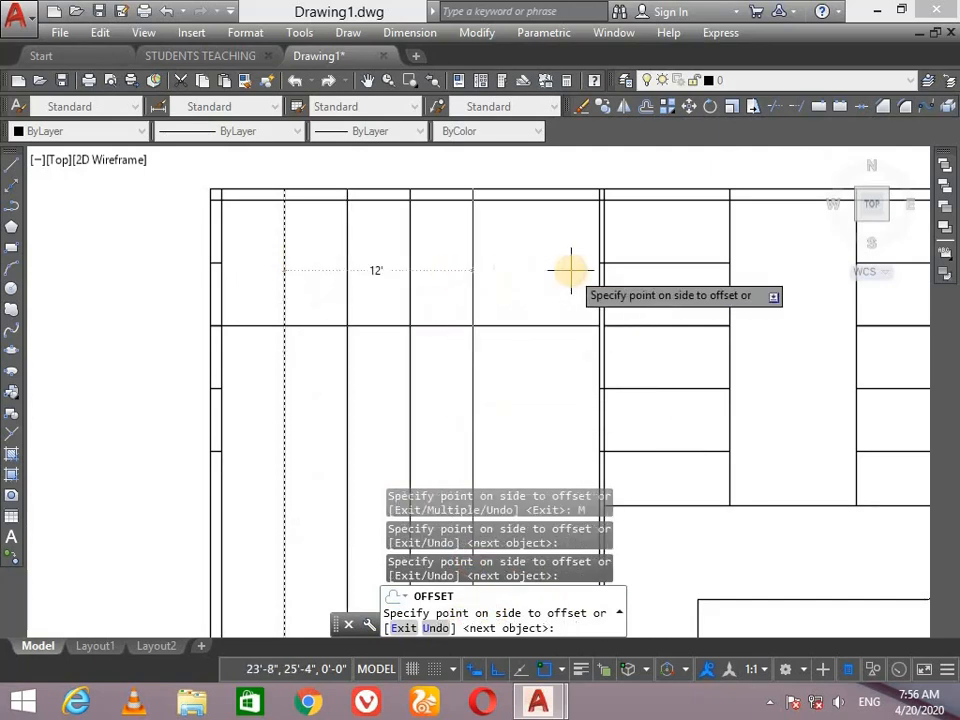
click(578, 268)
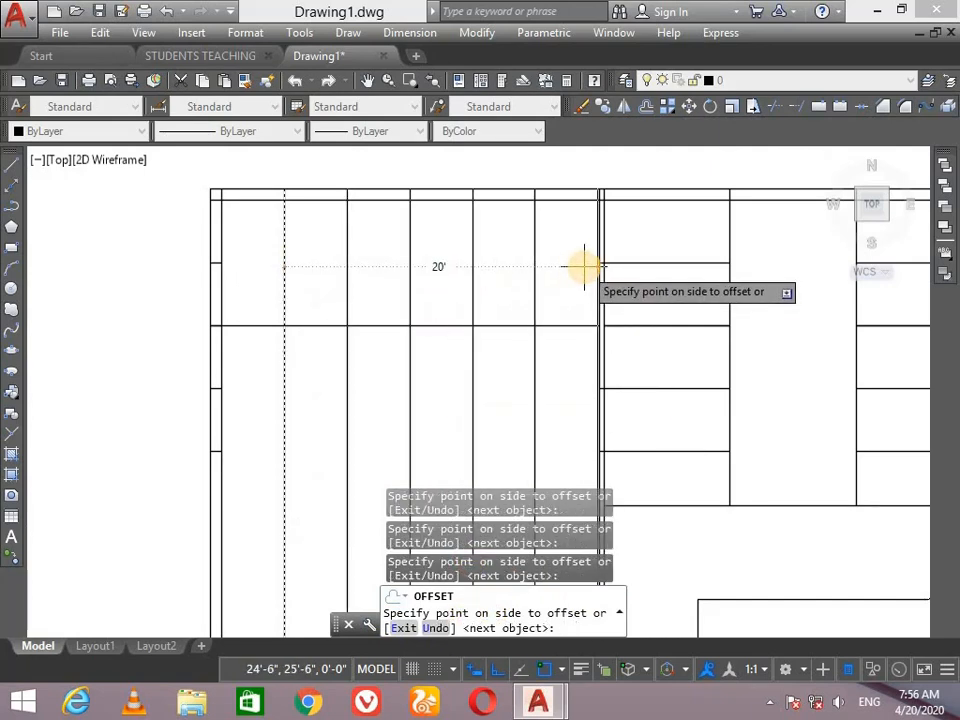
key(Return)
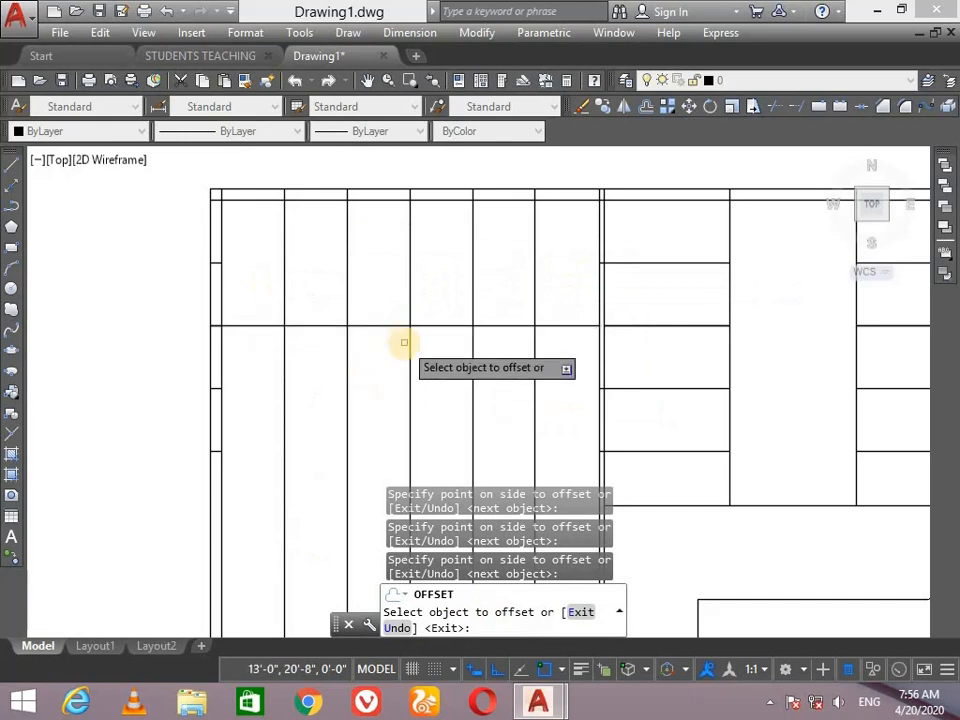
text(p)
key(Return)
key(Escape)
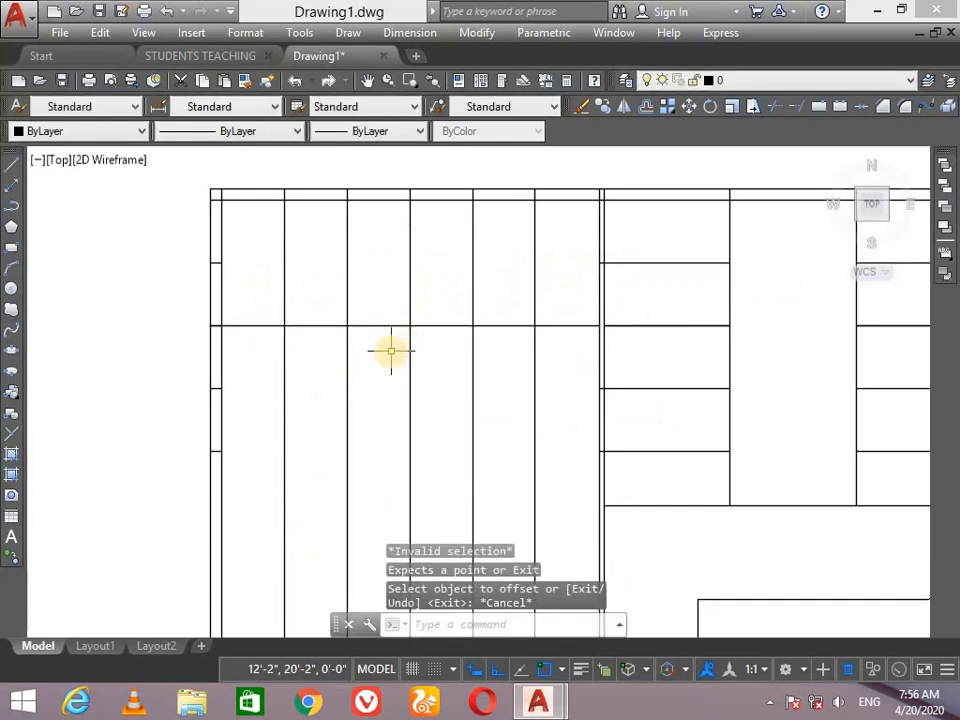
Trim the five vertical lines below the horizontal line in the left-hand room, leaving the row of bays along the top wall
text(p)
key(Return)
mouse_move(371, 379)
mouse_down()
mouse_move(291, 253)
mouse_move(346, 288)
mouse_up()
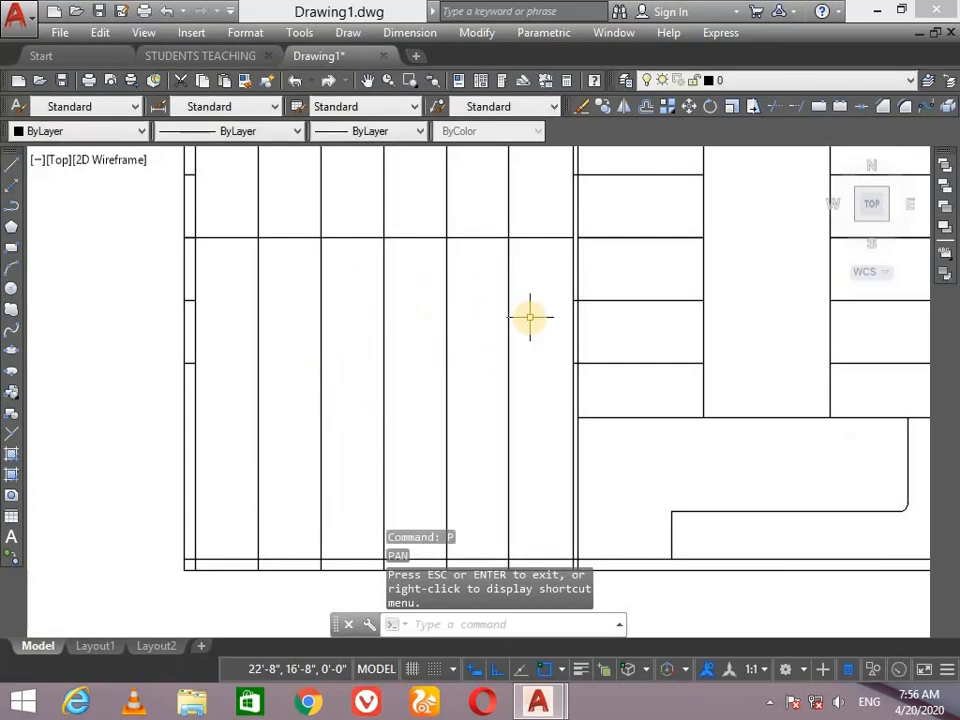
text(tr)
key(Return)
key(Return)
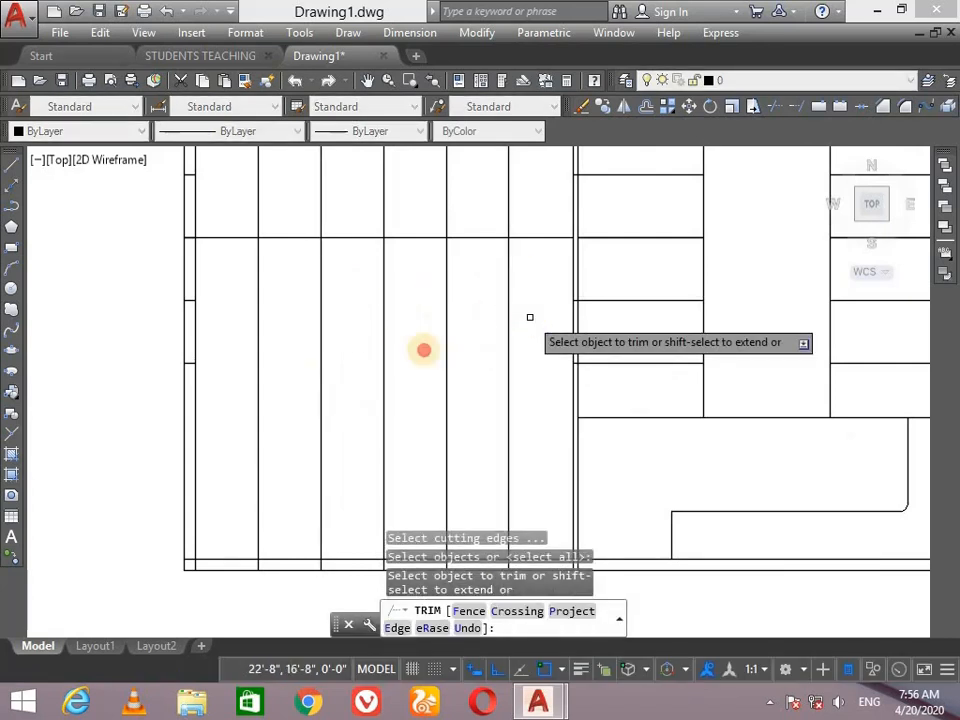
click(531, 311)
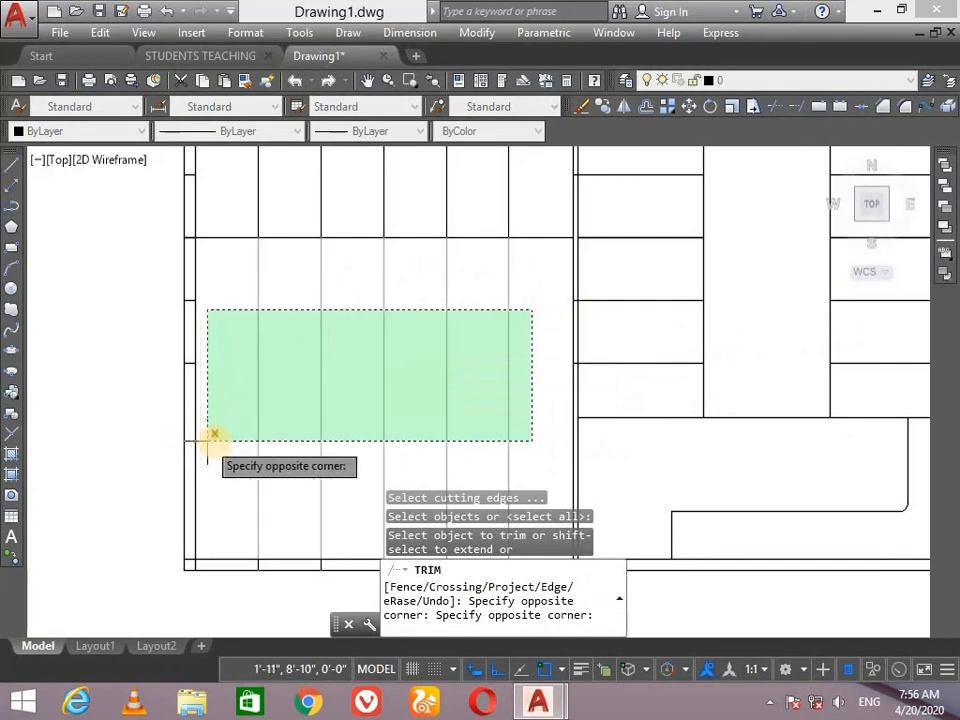
click(212, 440)
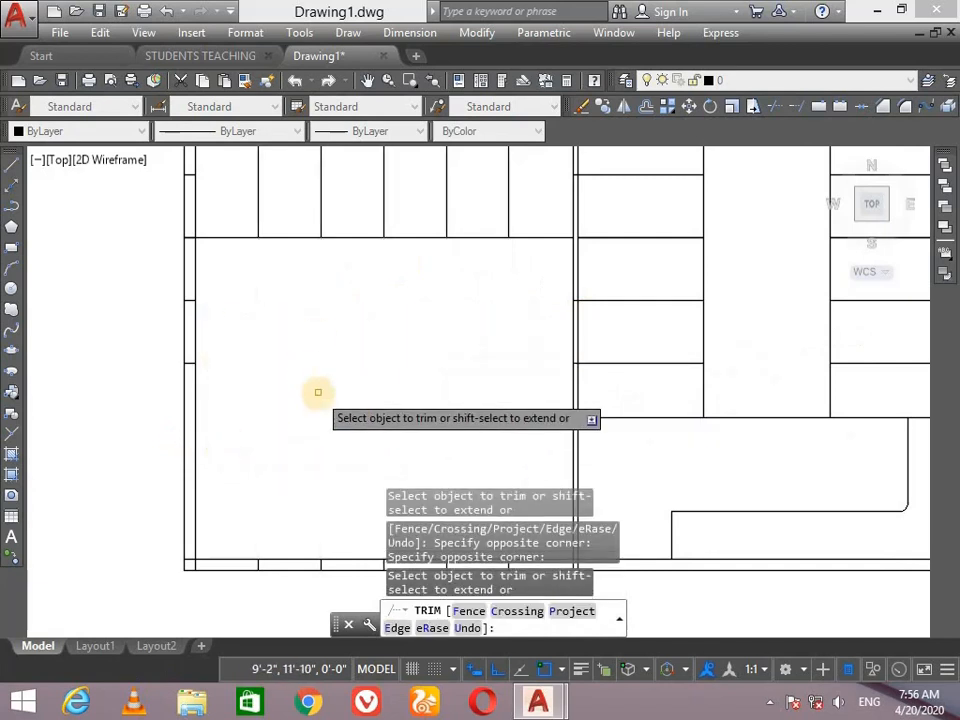
key(Return)
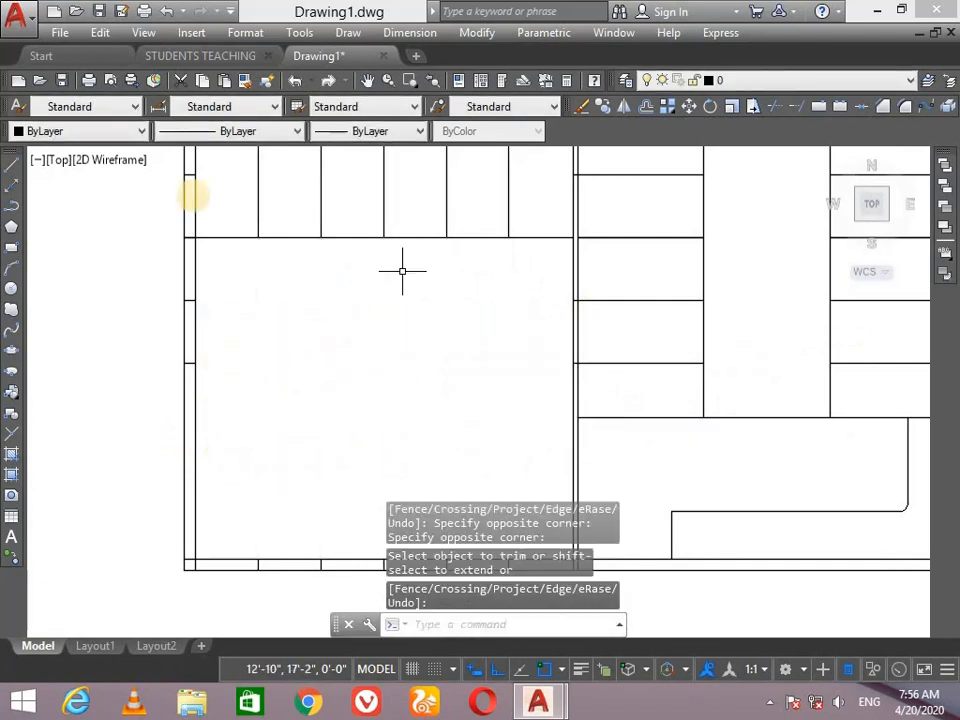
scroll(360, 288, down, 2)
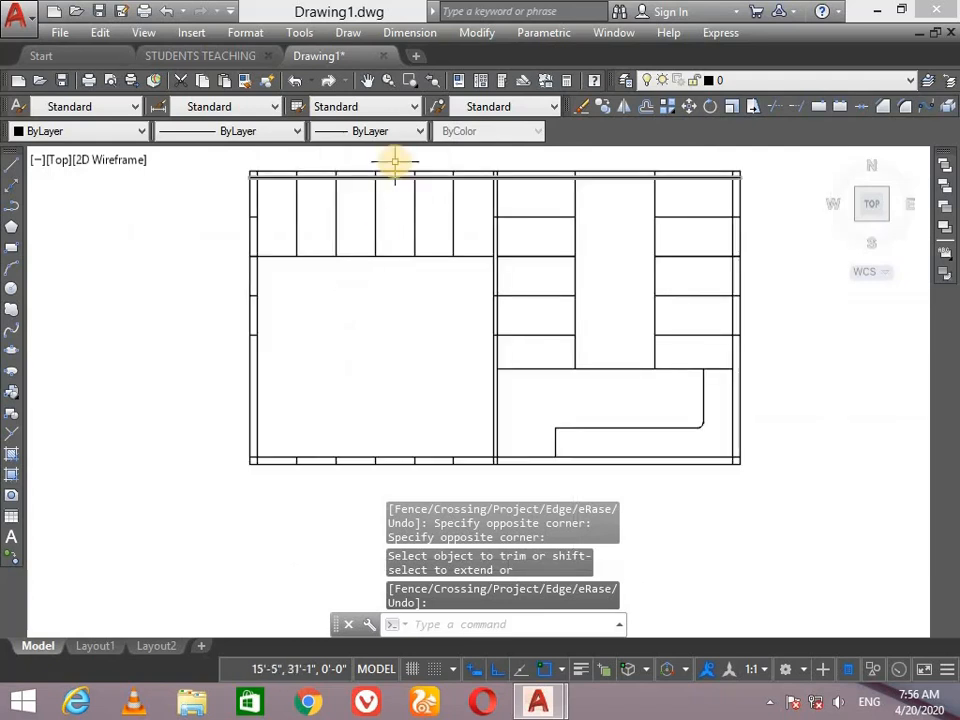
Offset the inner line of the left wall 8' to the right across the lower part of the left-hand room
scroll(364, 237, up, 2)
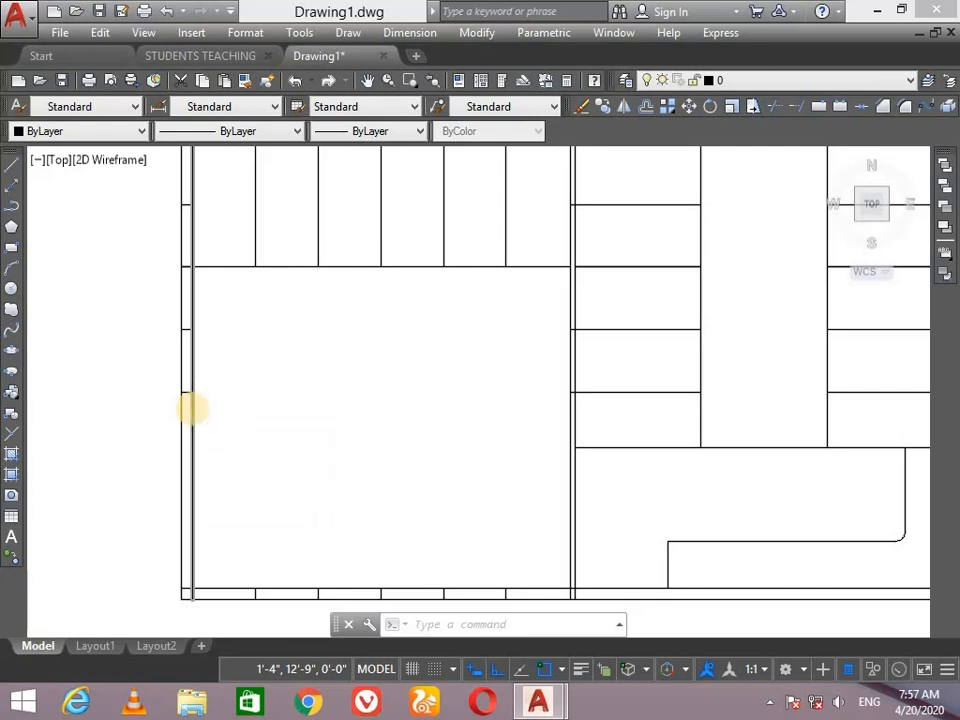
text(o)
key(Return)
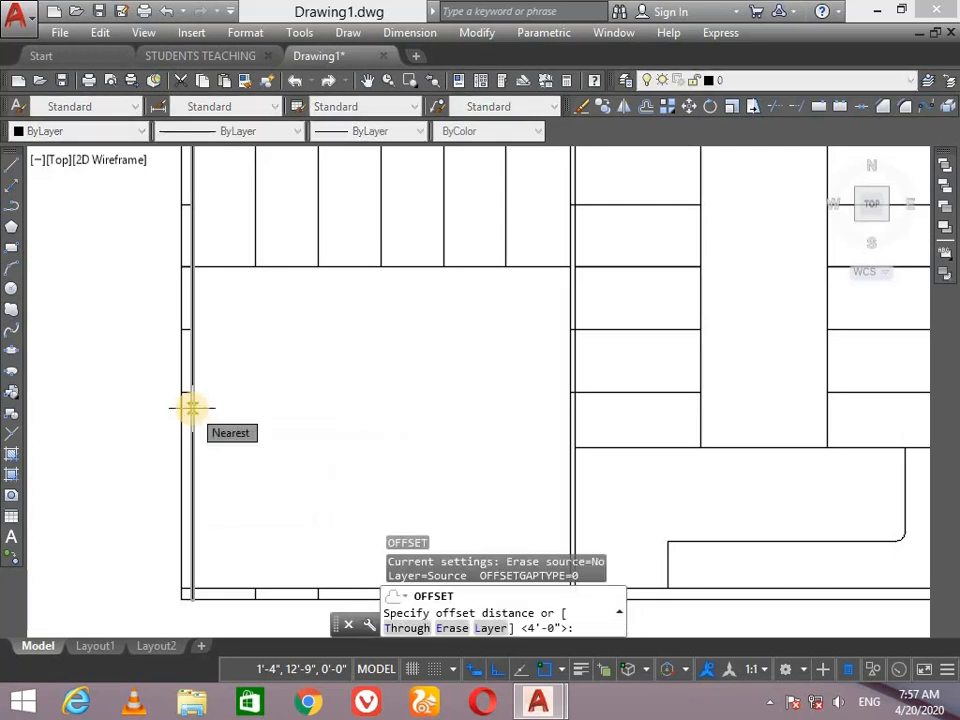
text(8)
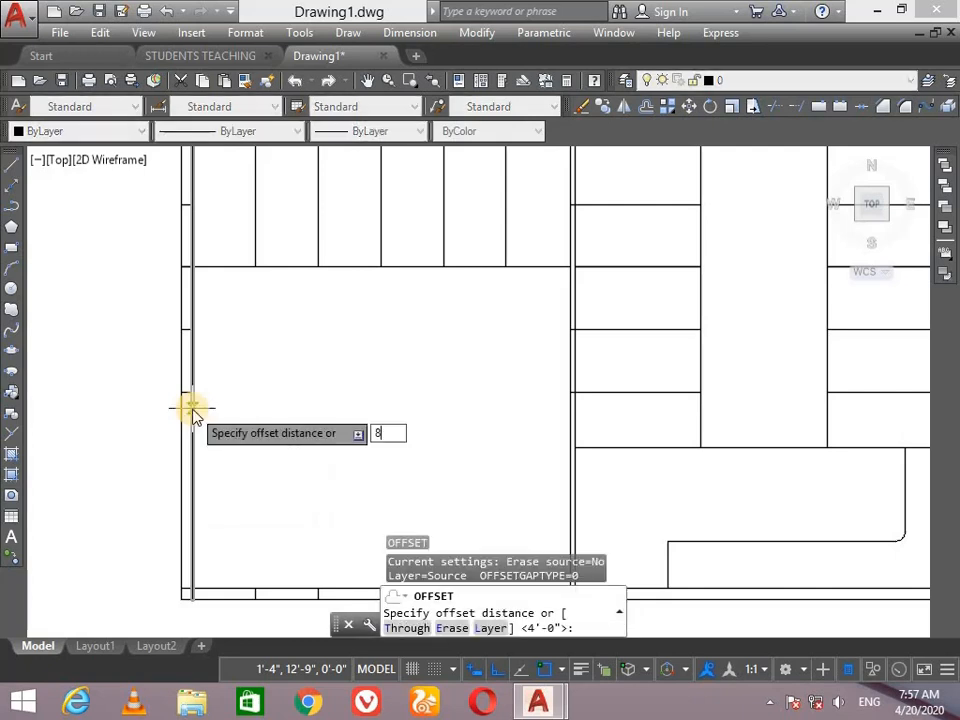
key(Return)
click(192, 405)
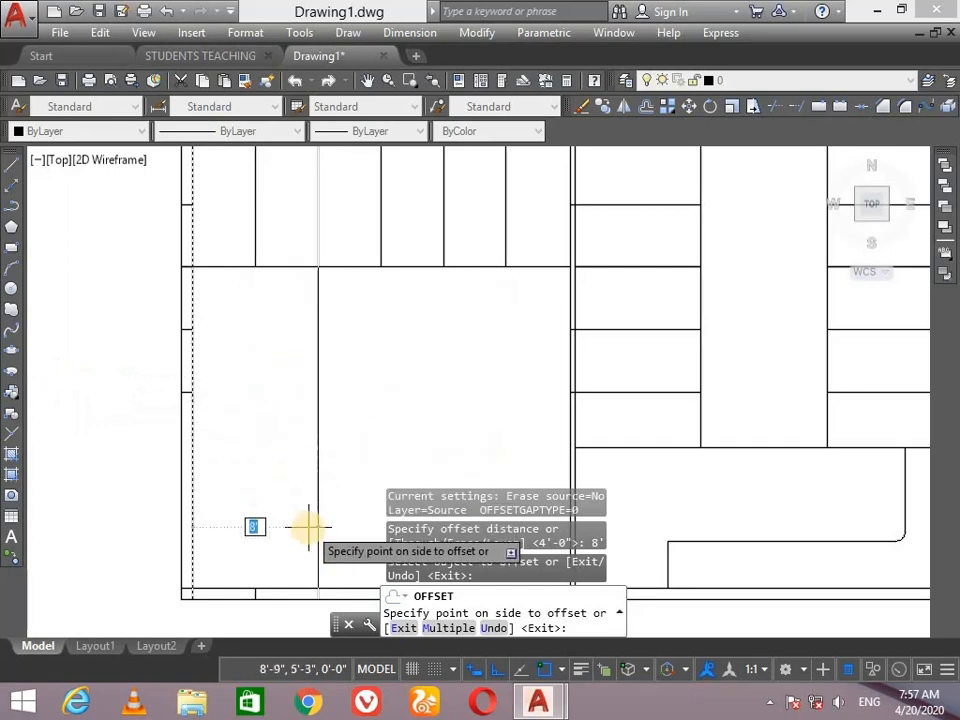
click(337, 500)
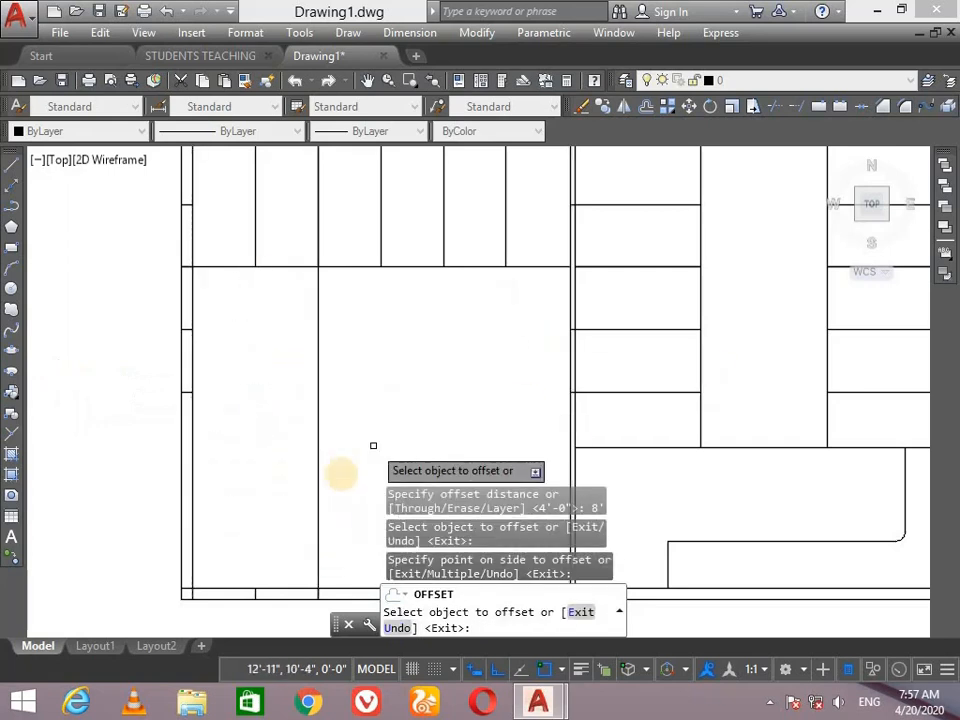
scroll(300, 615, down, 3)
scroll(296, 612, up, 2)
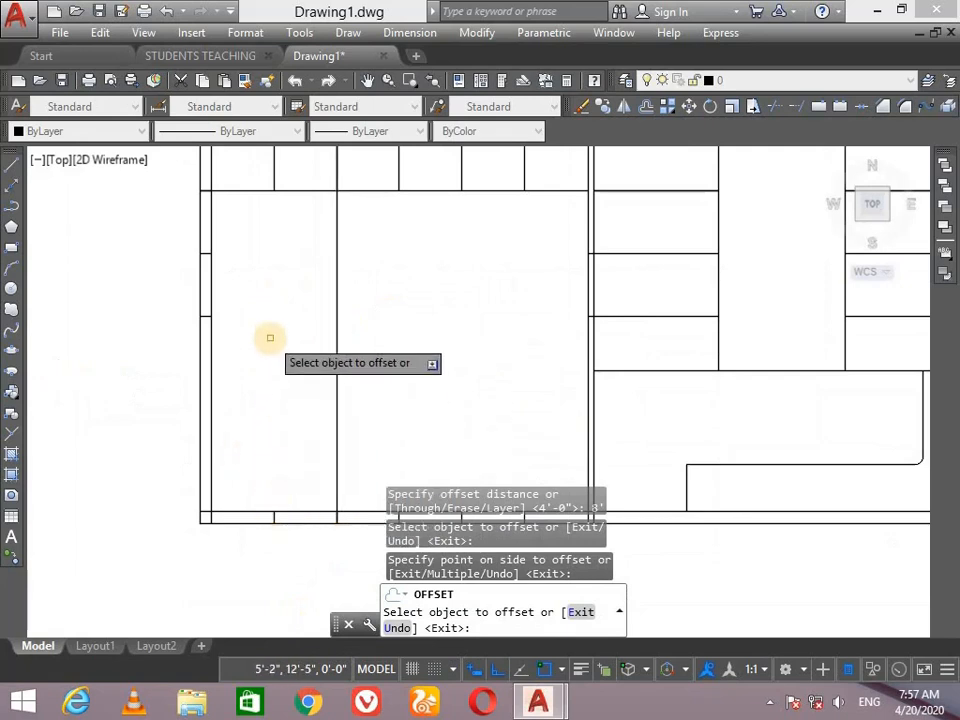
key(Return)
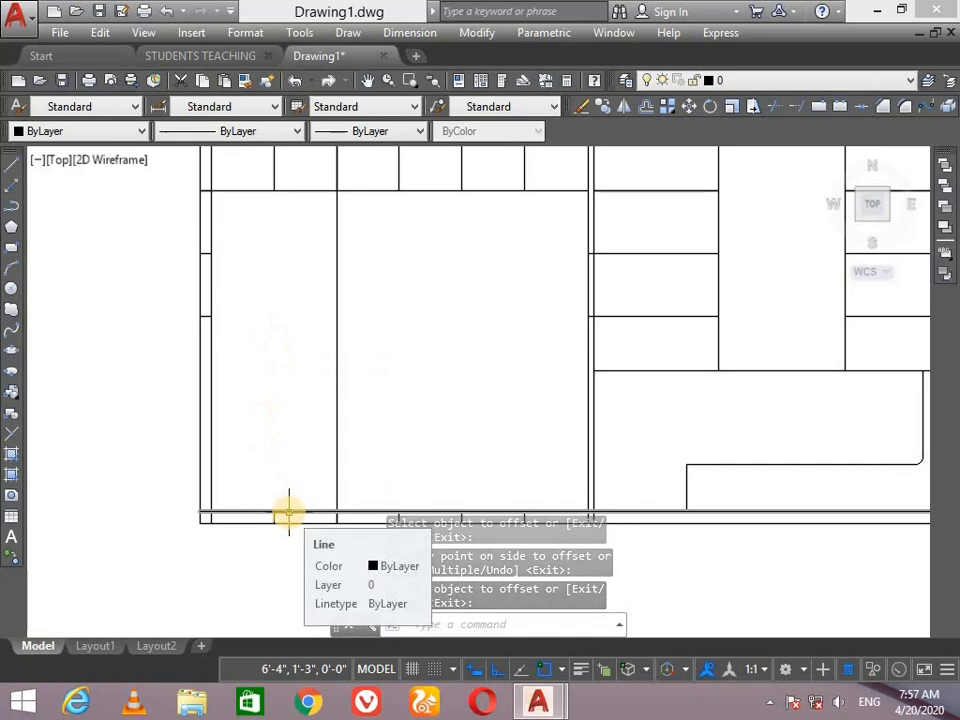
Offset the inner line of the bottom wall upward three times at 4' spacing
text(o)
key(Return)
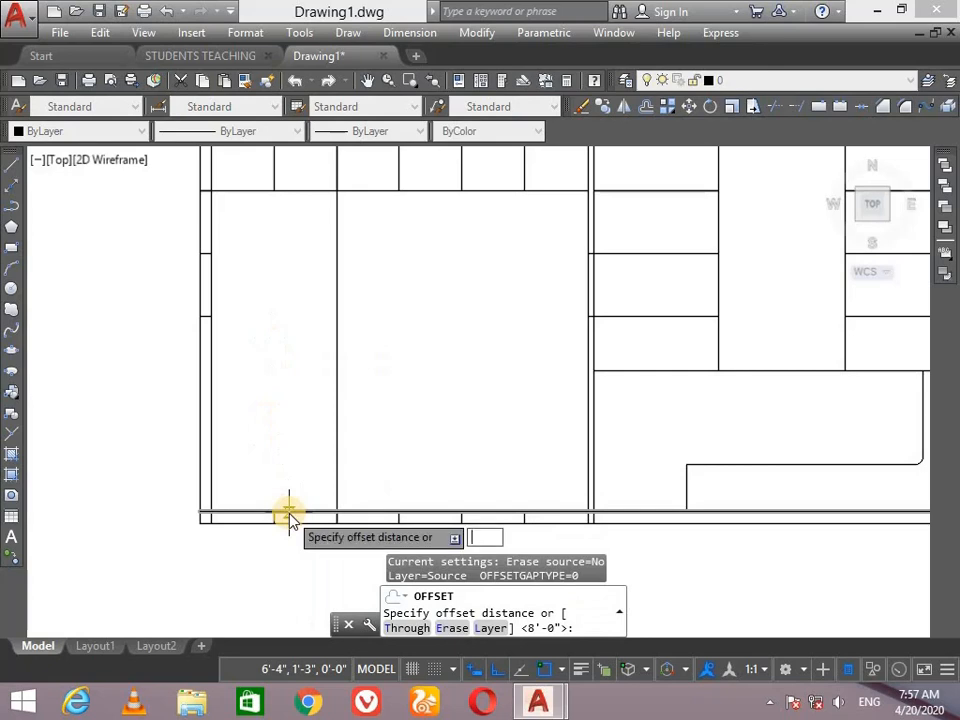
text(4')
key(Return)
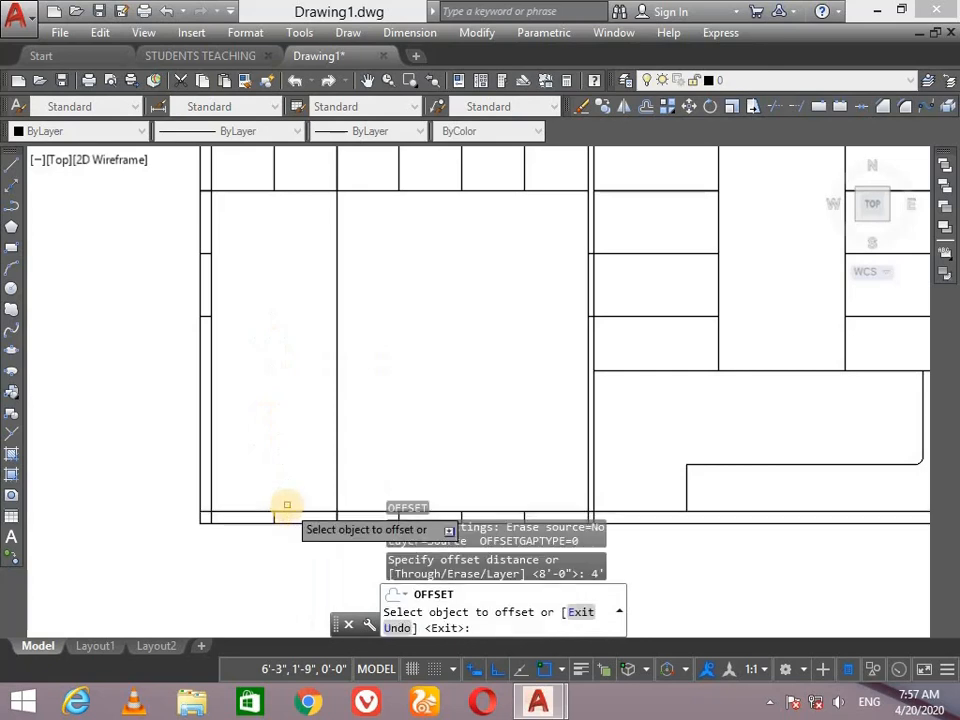
click(287, 514)
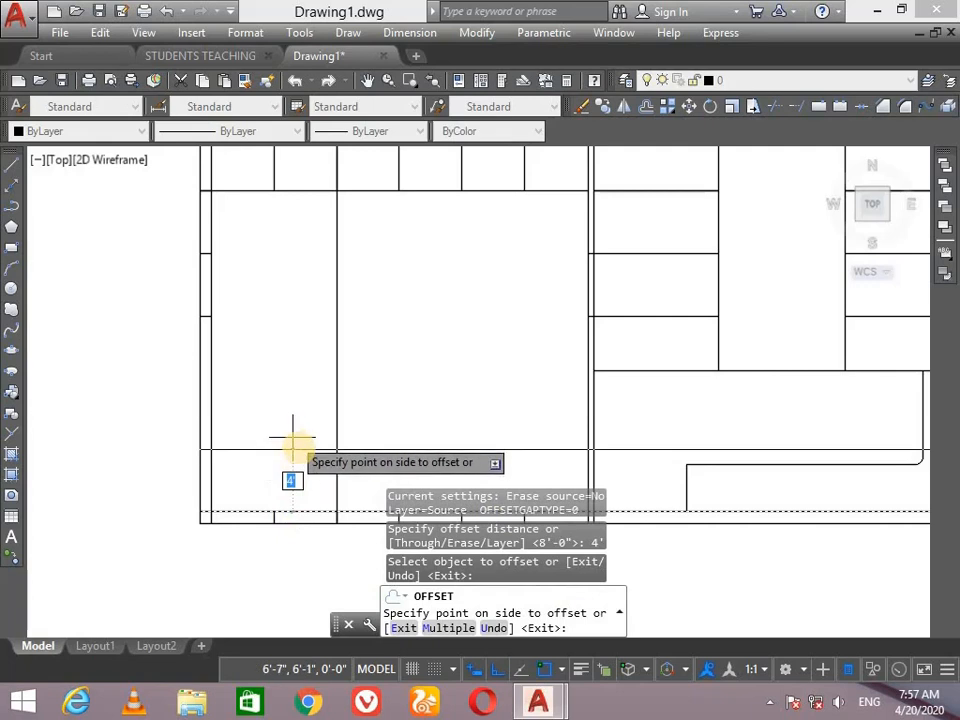
click(340, 545)
click(451, 628)
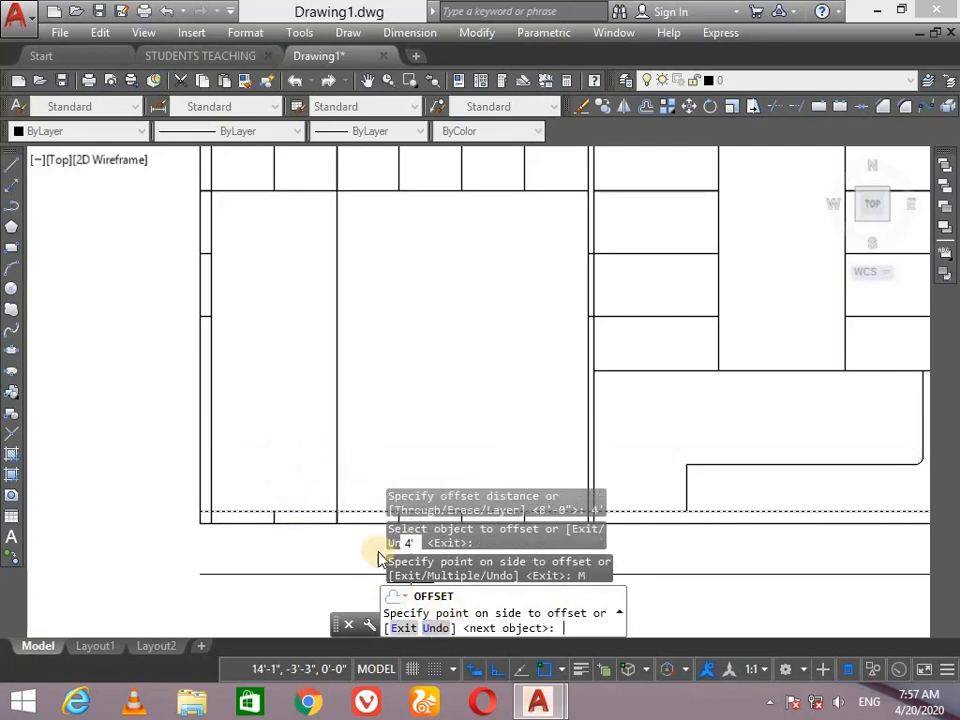
click(306, 410)
click(304, 320)
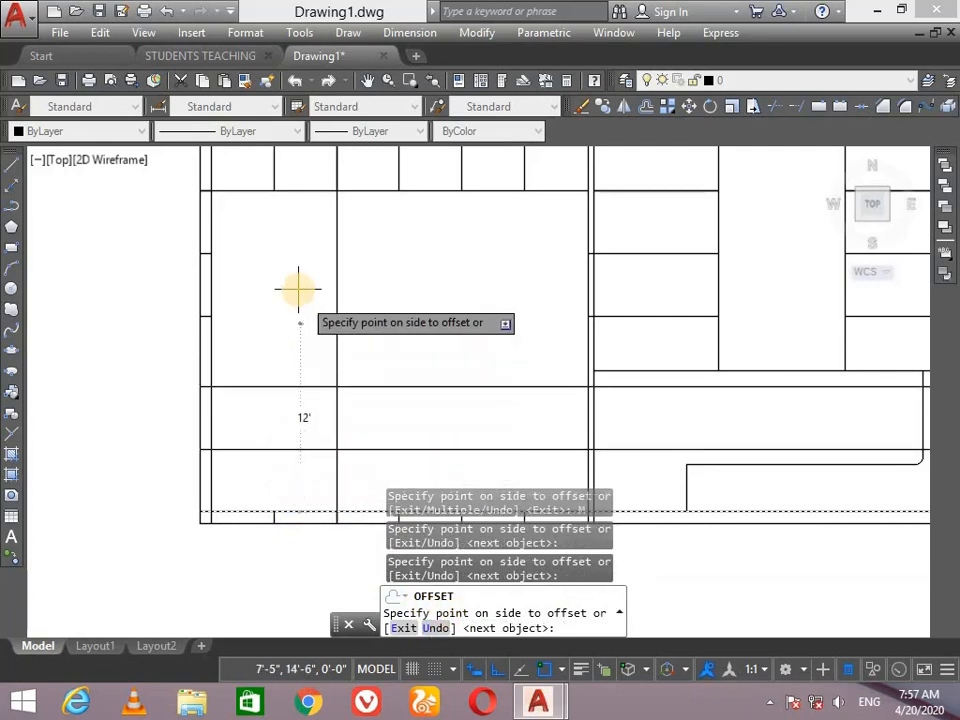
click(298, 289)
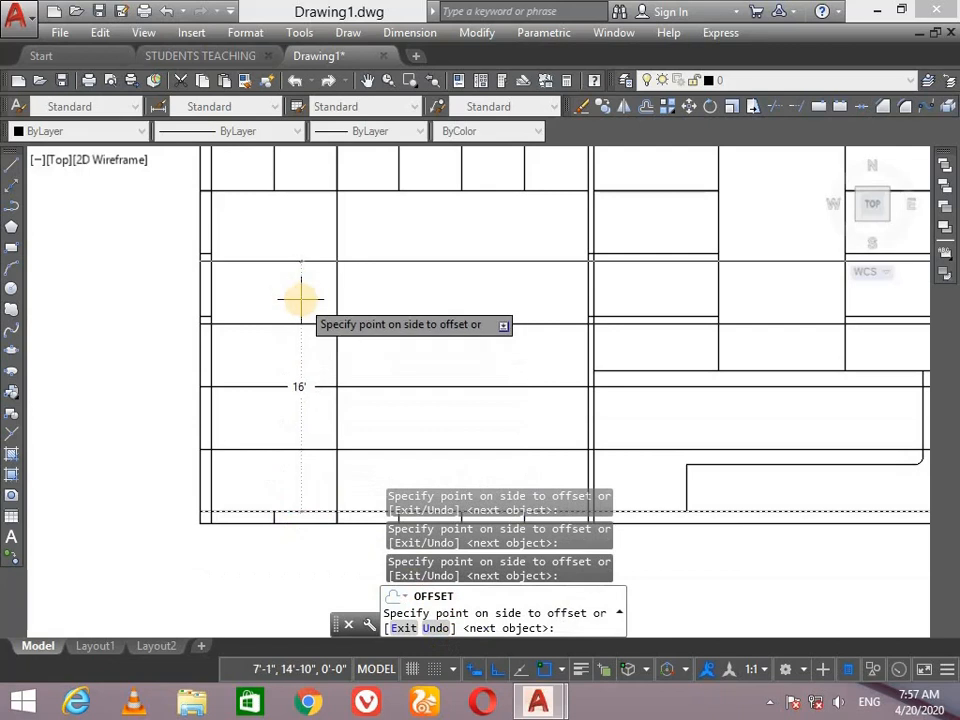
key(Return)
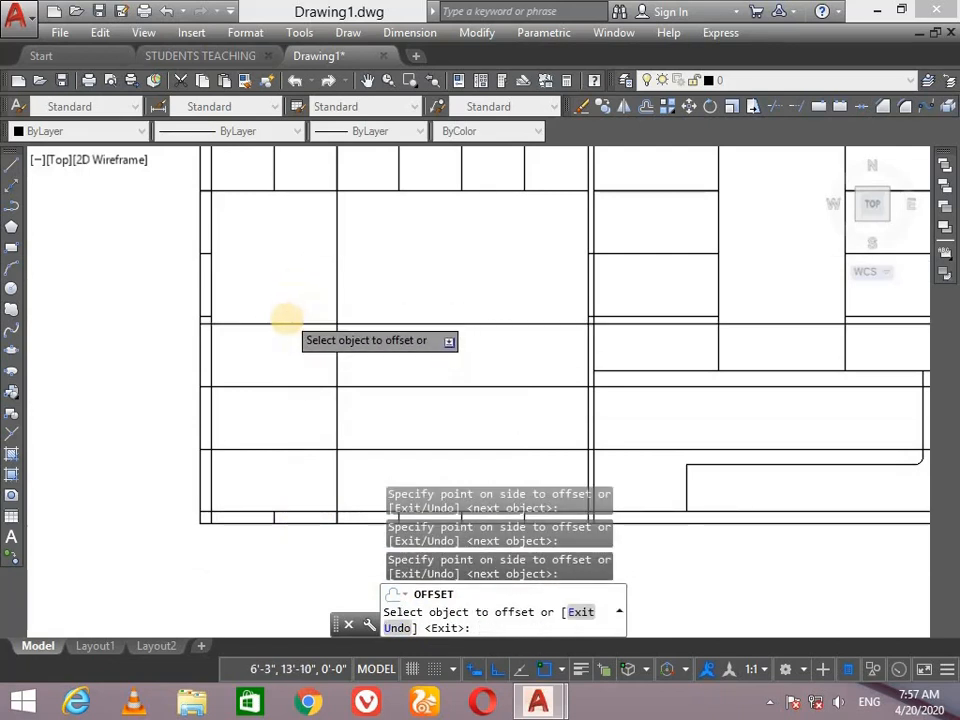
Offset the uppermost of the new horizontal lines another 4' upward
click(286, 321)
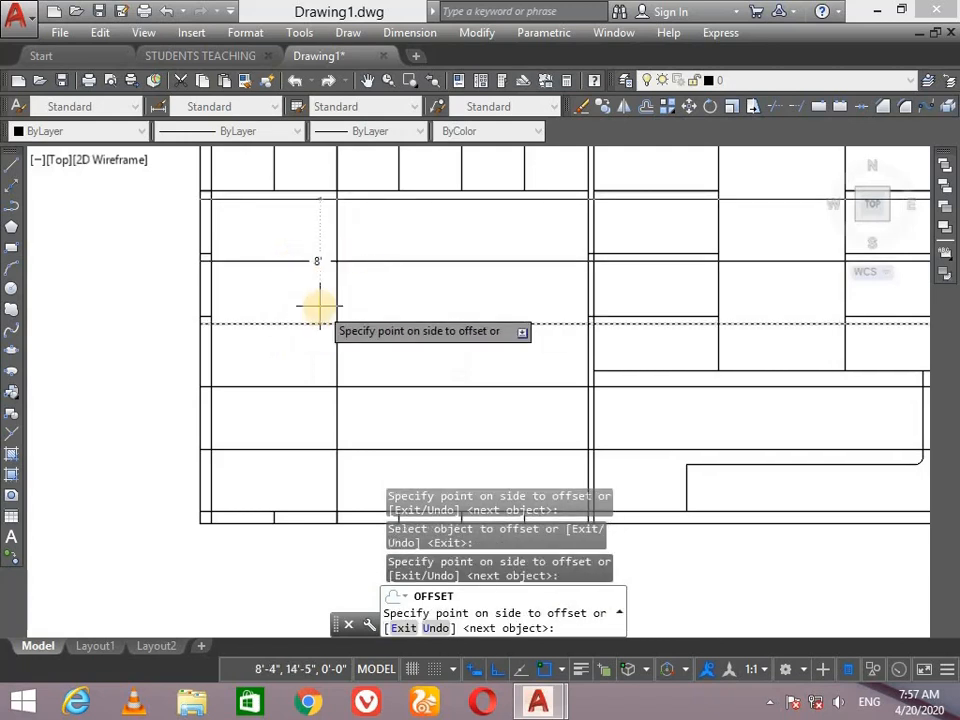
click(318, 305)
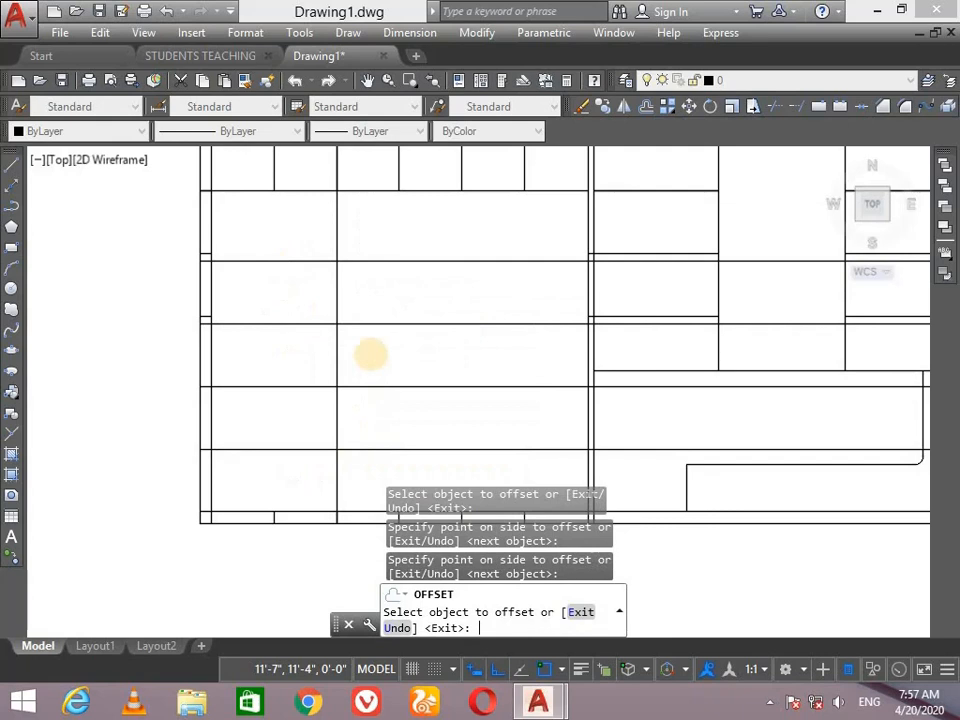
key(Escape)
Trim the four horizontal lines between the 8' vertical line and the partition, and that vertical's piece between the side bays and top bays
text(TR)
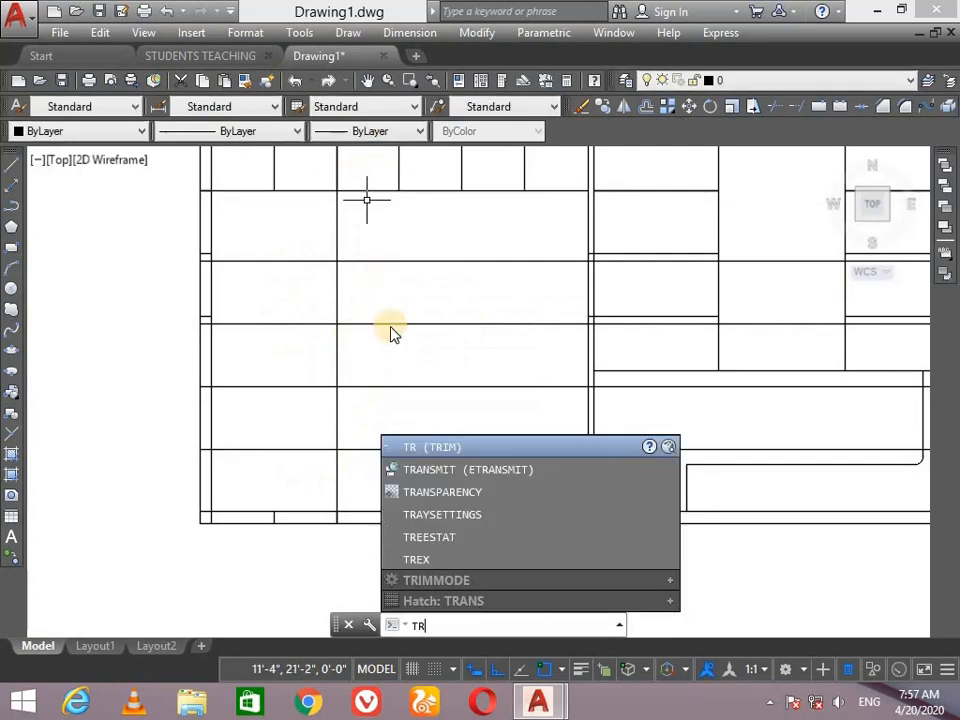
key(Return)
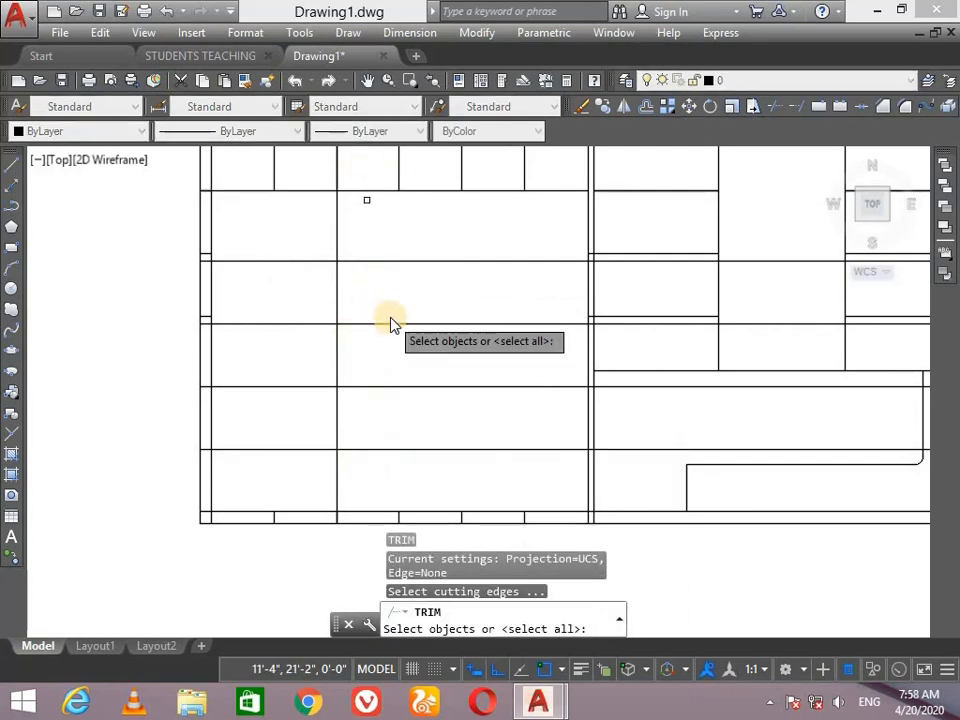
key(Return)
click(516, 242)
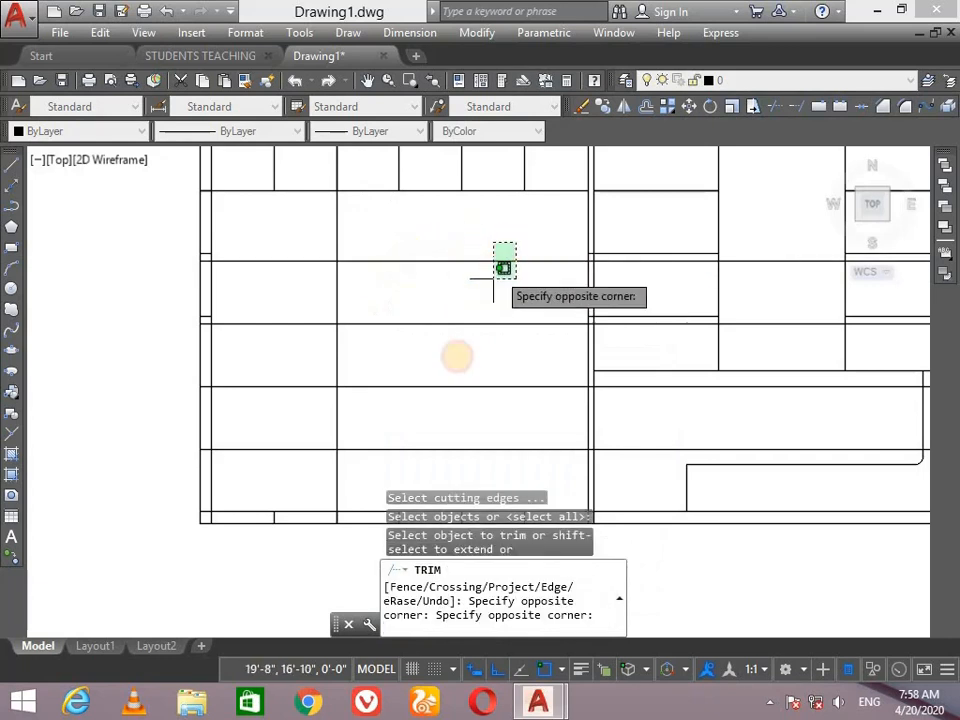
click(395, 470)
click(336, 229)
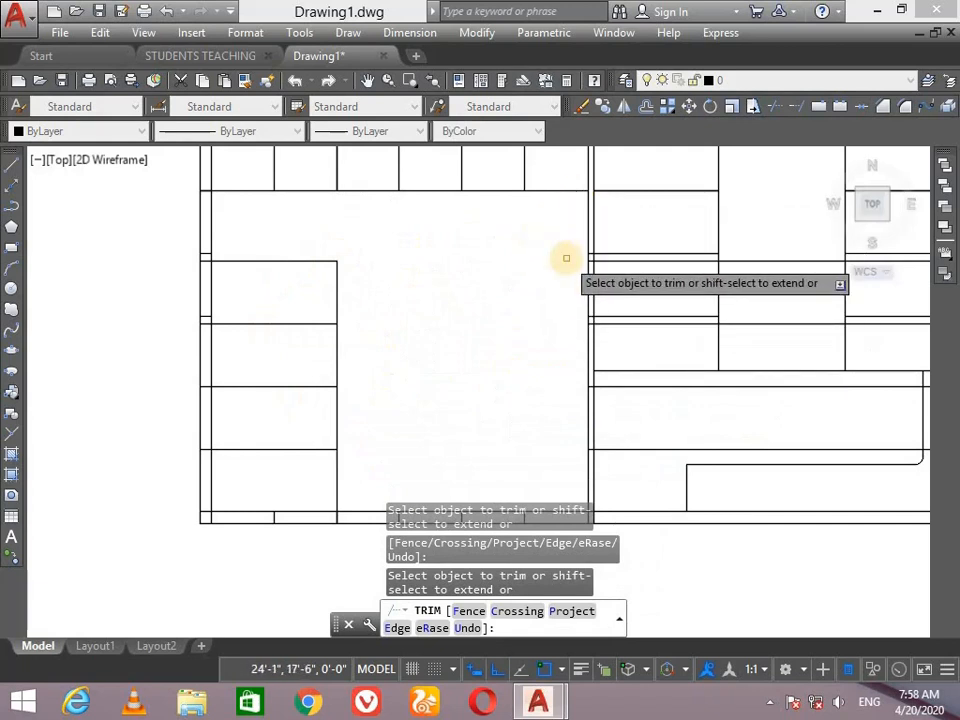
Add a 4' vertical linear dimension downward from the bottom line of the left-hand room's top bays, near the partition
key(Return)
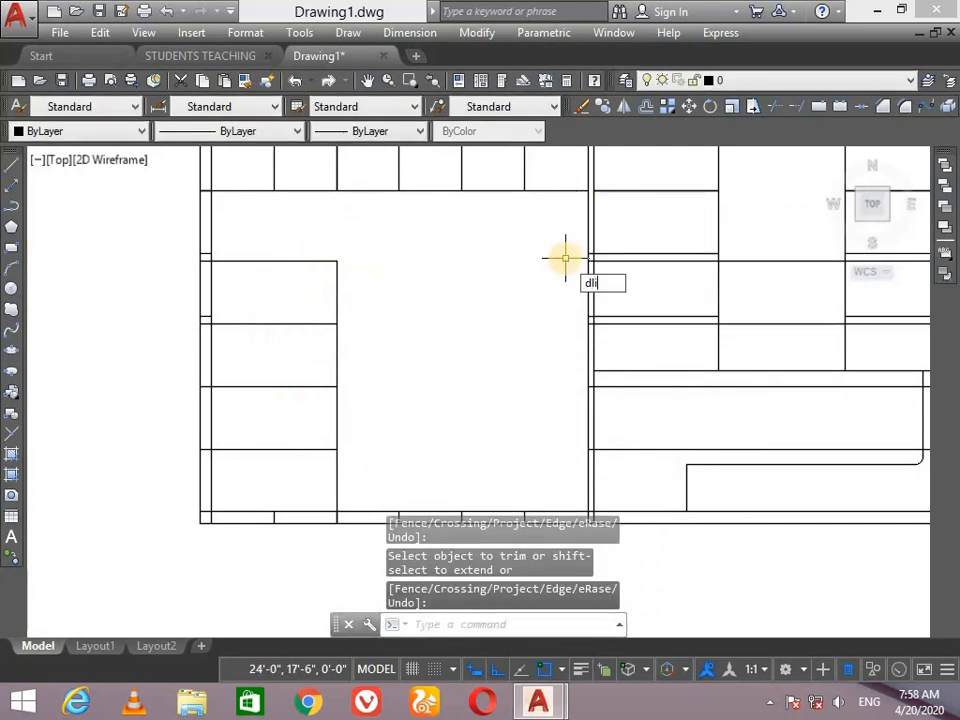
text(dli)
key(Return)
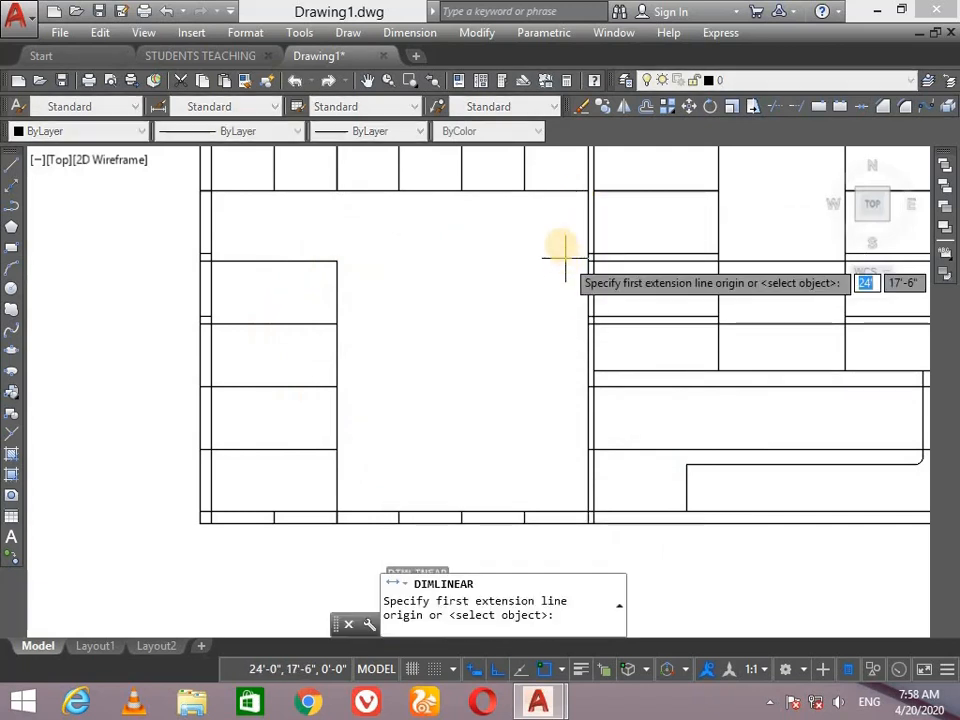
click(553, 190)
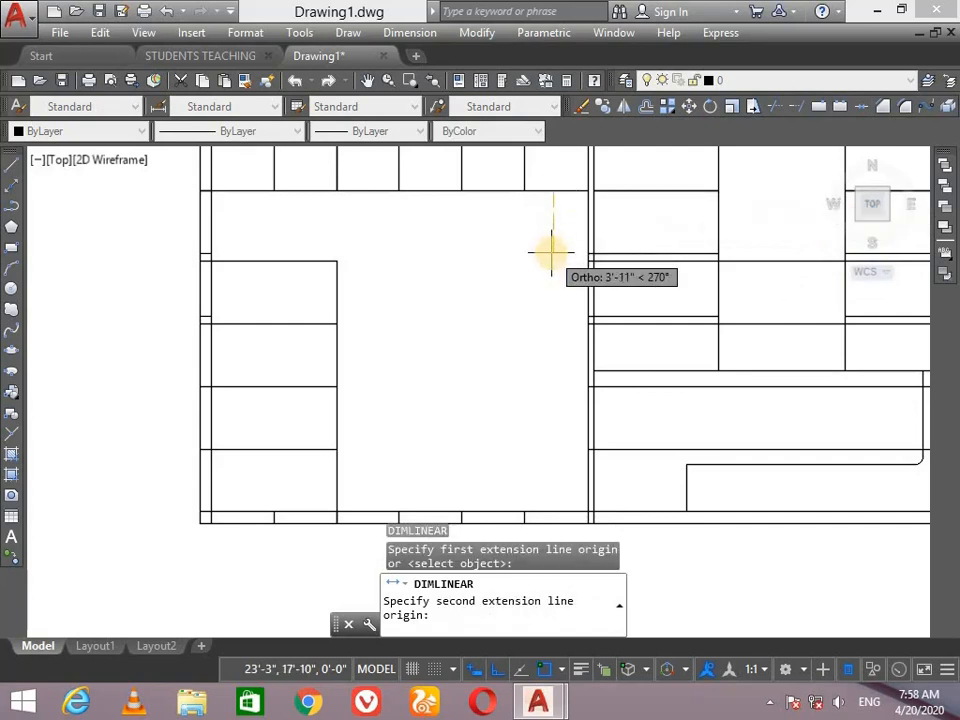
text(4')
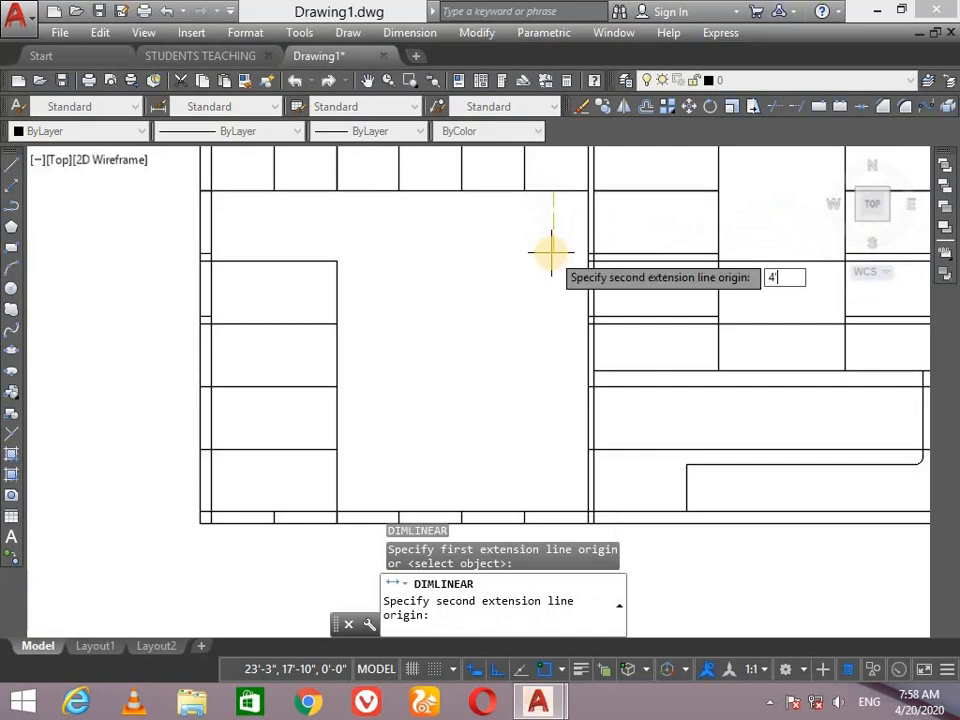
key(Return)
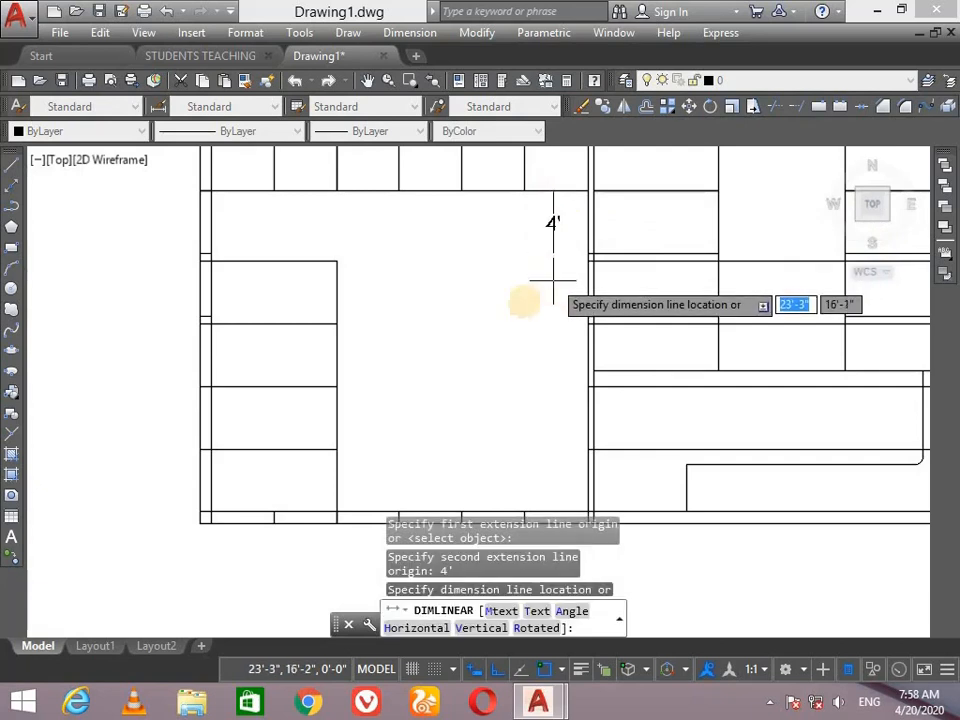
click(514, 293)
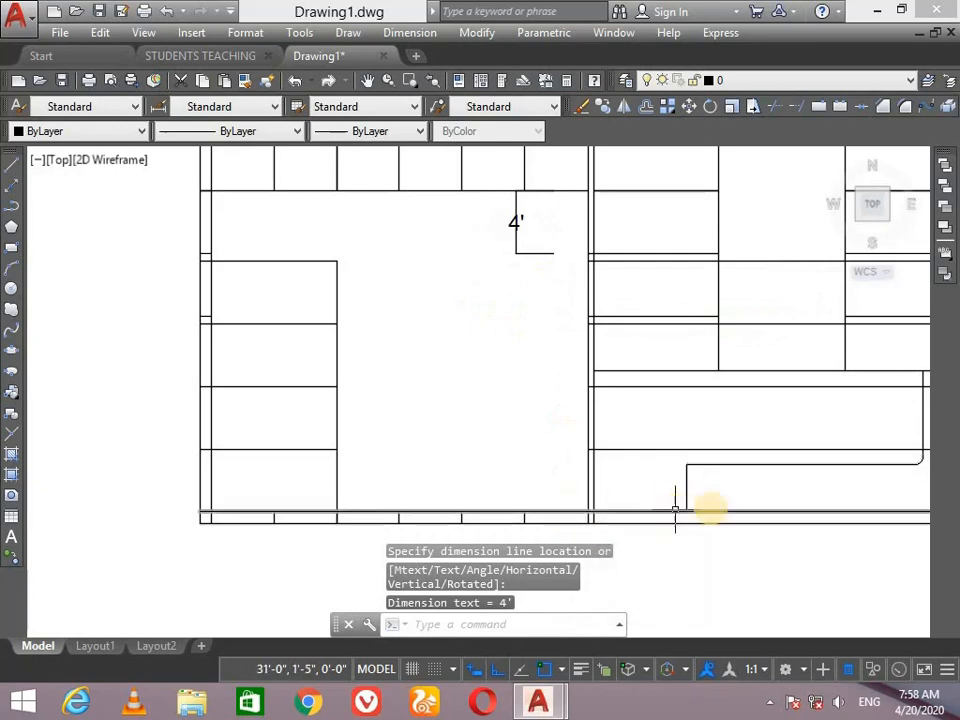
Erase the two leftover horizontal lines crossing the lower part of the right-hand room around the counter
middle_drag(728, 507, 729, 497)
mouse_move(728, 497)
mouse_down()
mouse_move(501, 452)
mouse_move(487, 421)
mouse_up()
key(Escape)
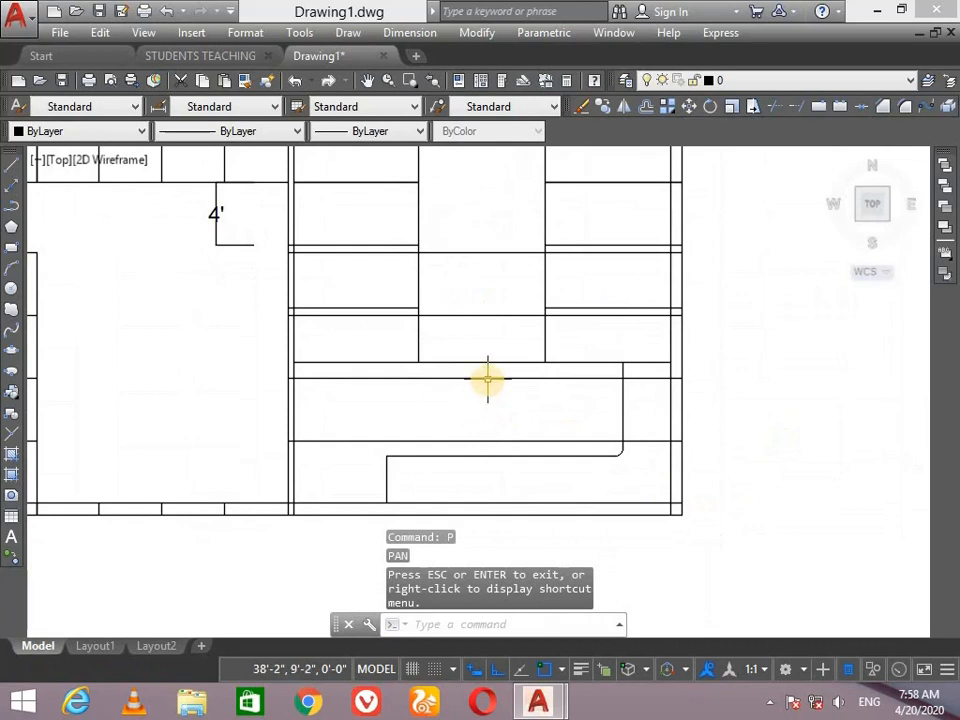
click(487, 378)
key(Delete)
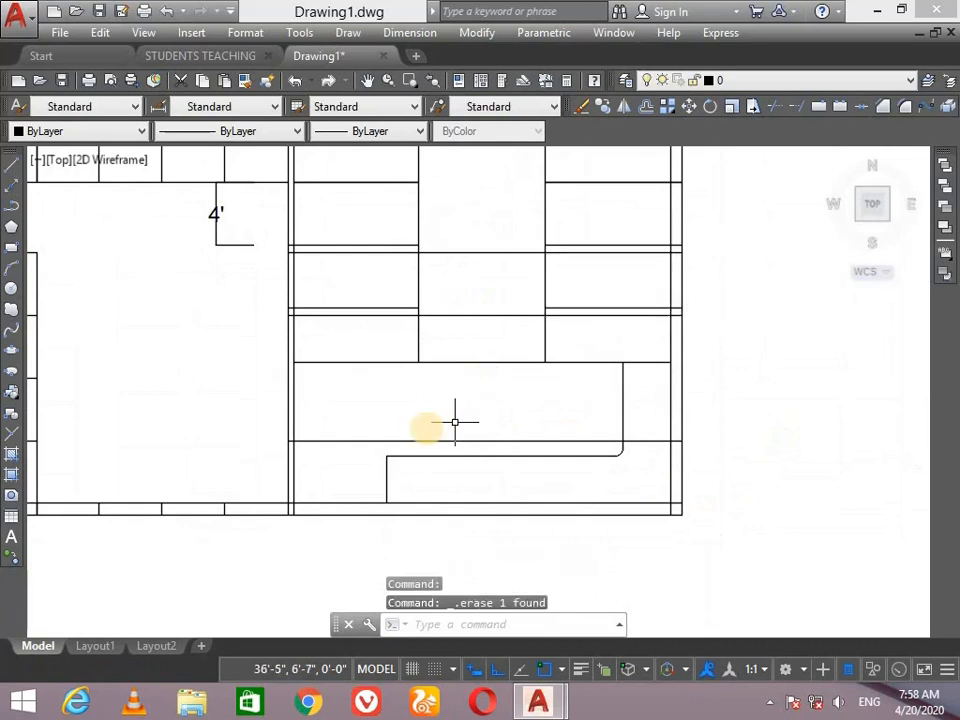
click(379, 440)
key(Delete)
Add a 4' vertical linear dimension upward from the bottom wall's inner line, near the partition in the left-hand room
text(P)
key(Return)
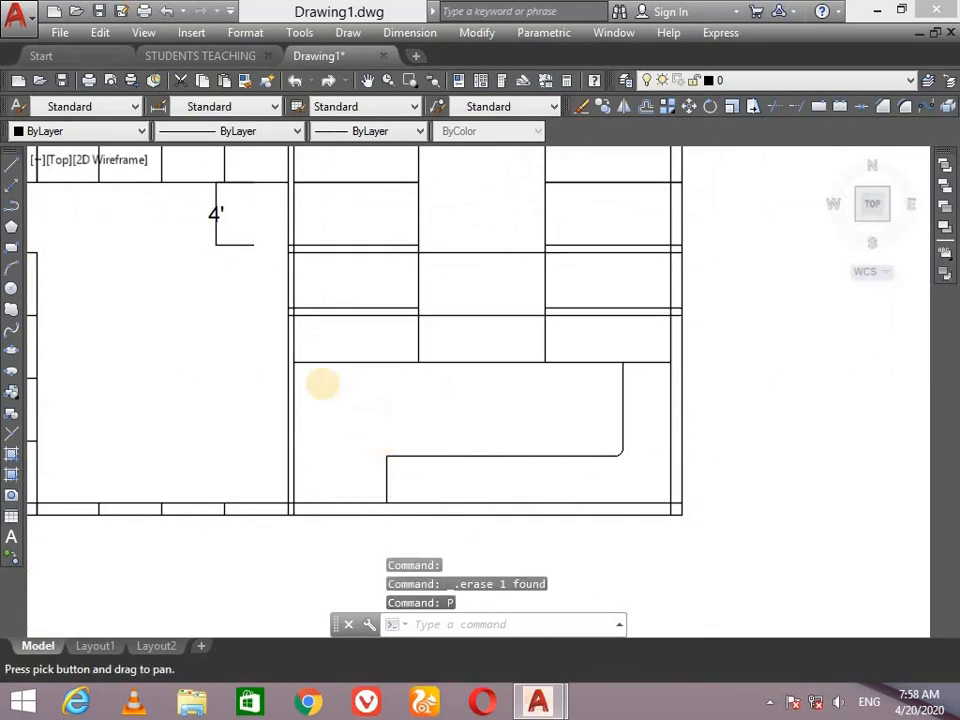
mouse_move(329, 387)
mouse_down()
mouse_move(638, 371)
mouse_move(655, 380)
mouse_up()
key(Escape)
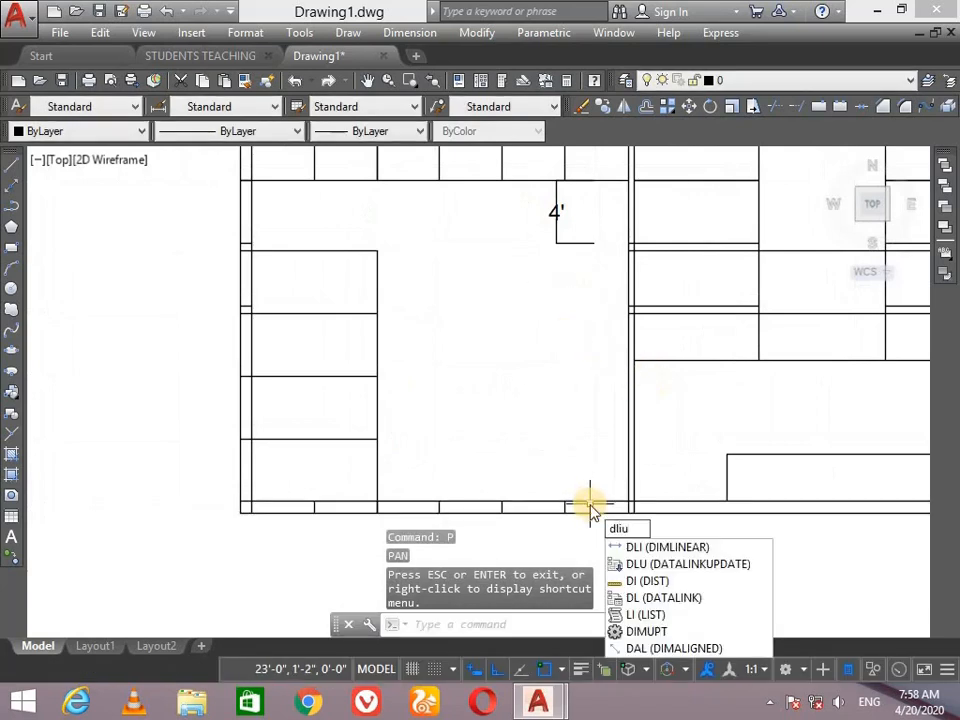
key(Return)
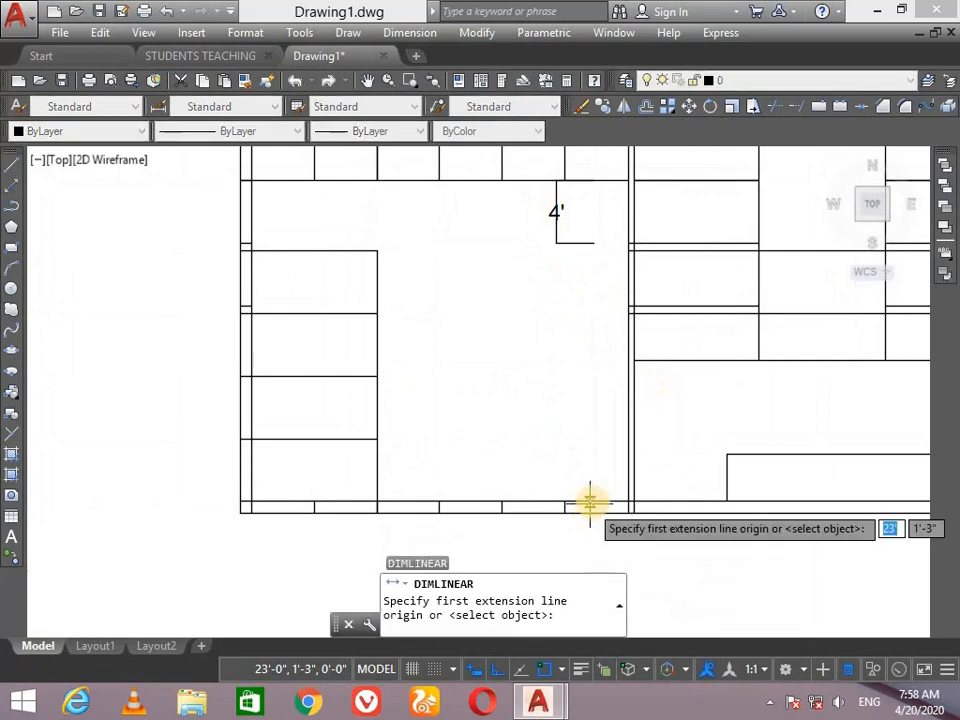
click(594, 500)
text(4)
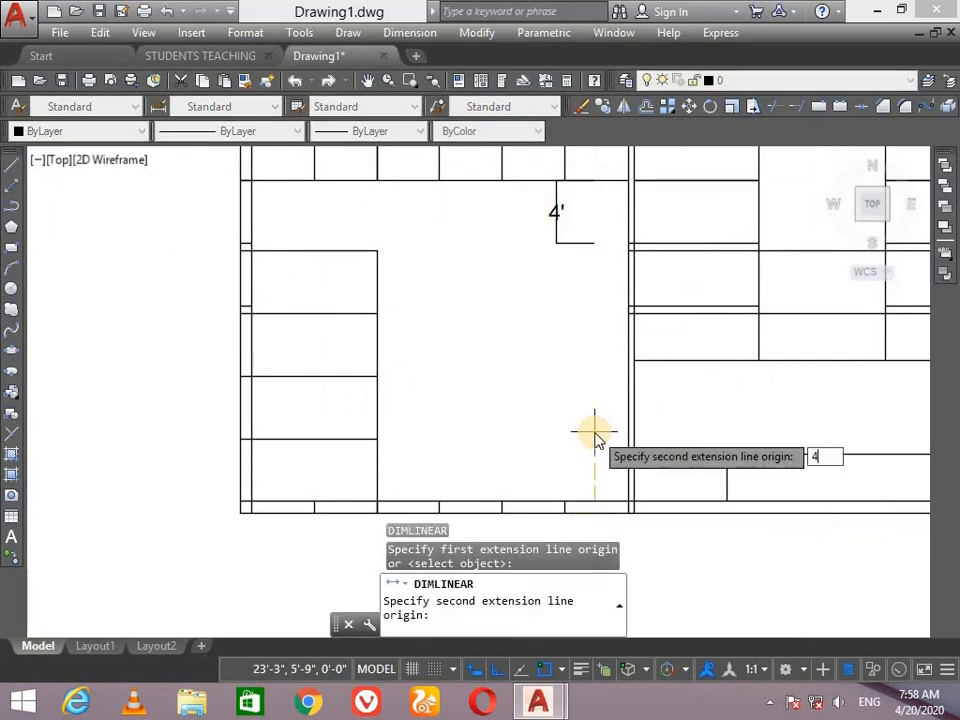
key(Return)
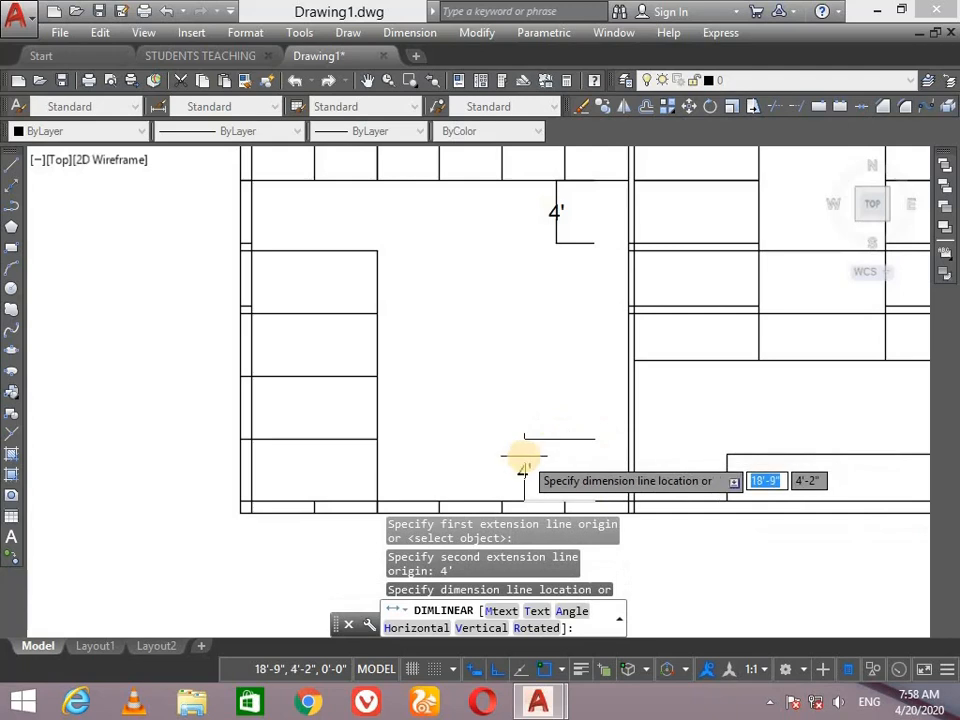
click(508, 466)
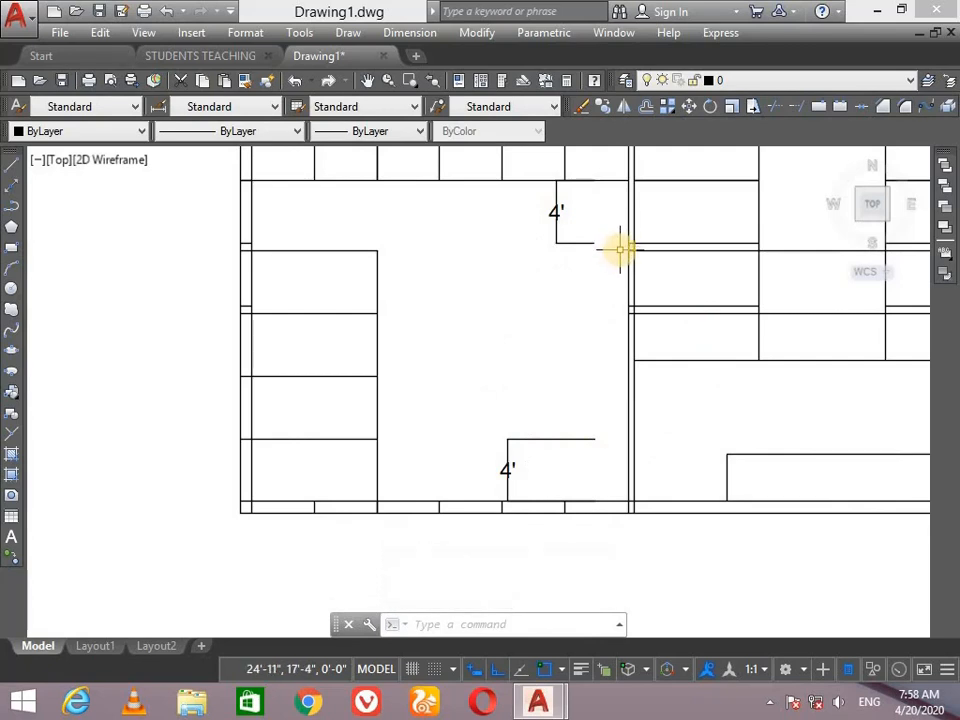
text(i)
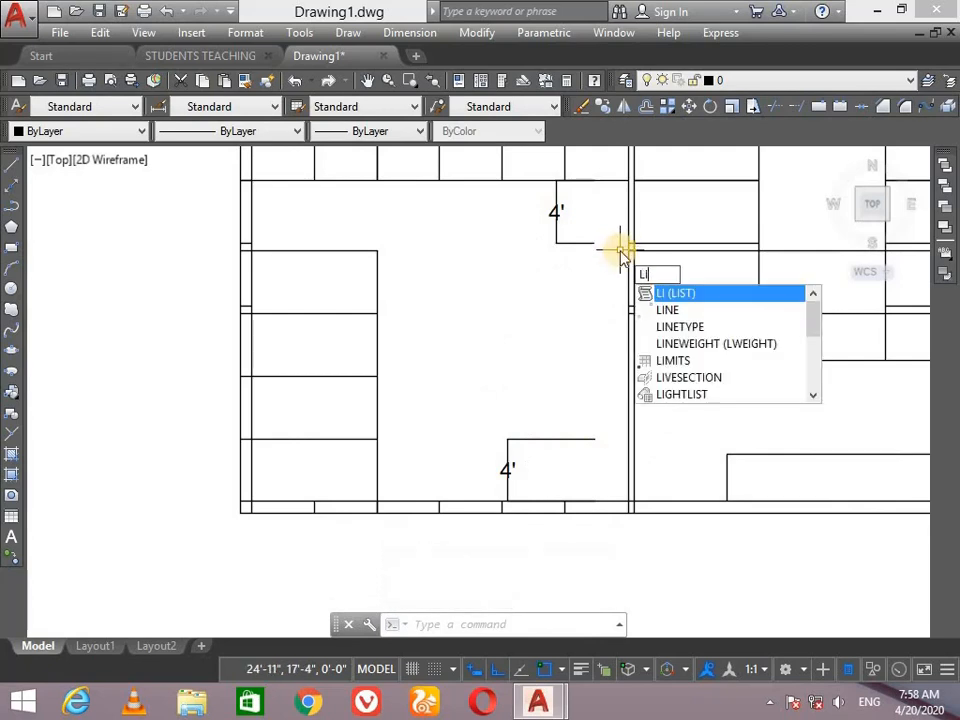
key(Return)
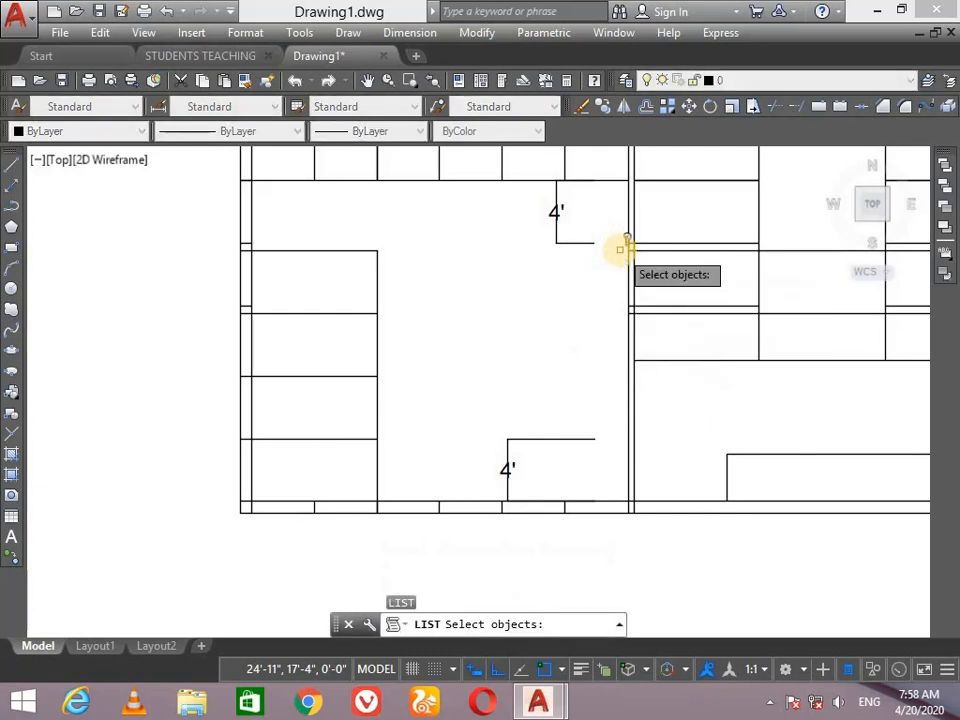
key(Escape)
Draw a 3' deep counter outline against the partition's left face, spanning between the free ends of the two 4' dimensions
text(l)
key(Return)
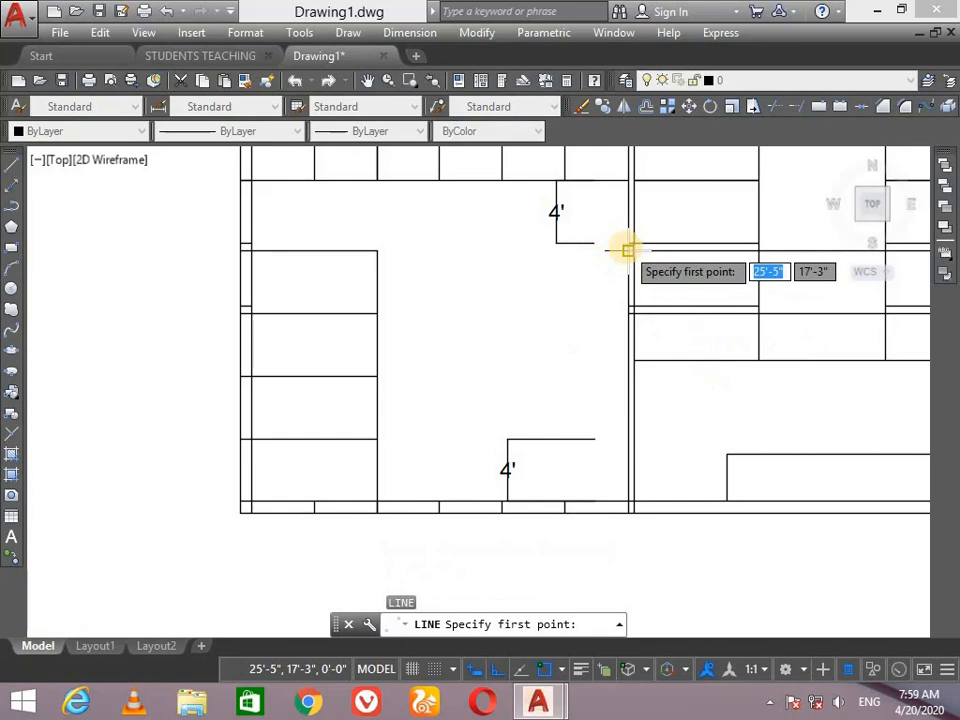
click(627, 243)
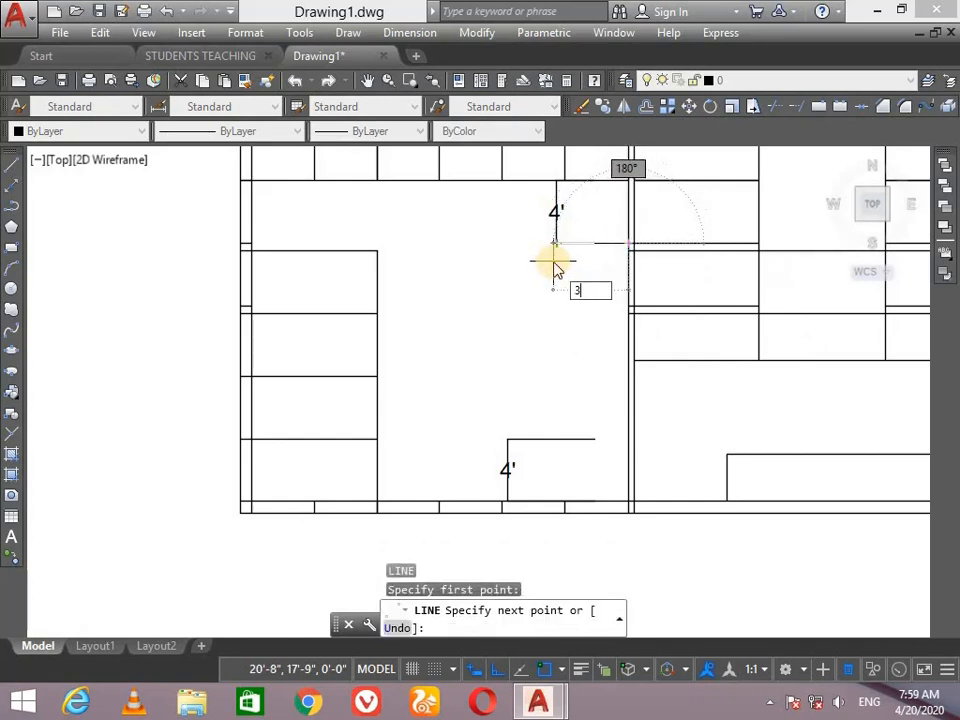
text(3')
key(Return)
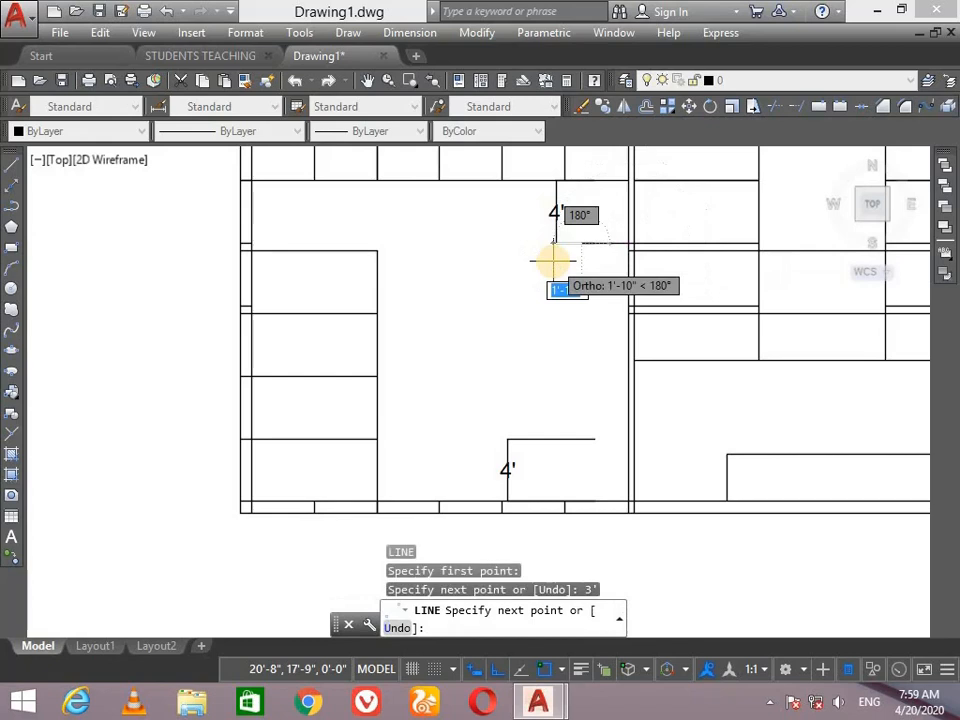
click(580, 438)
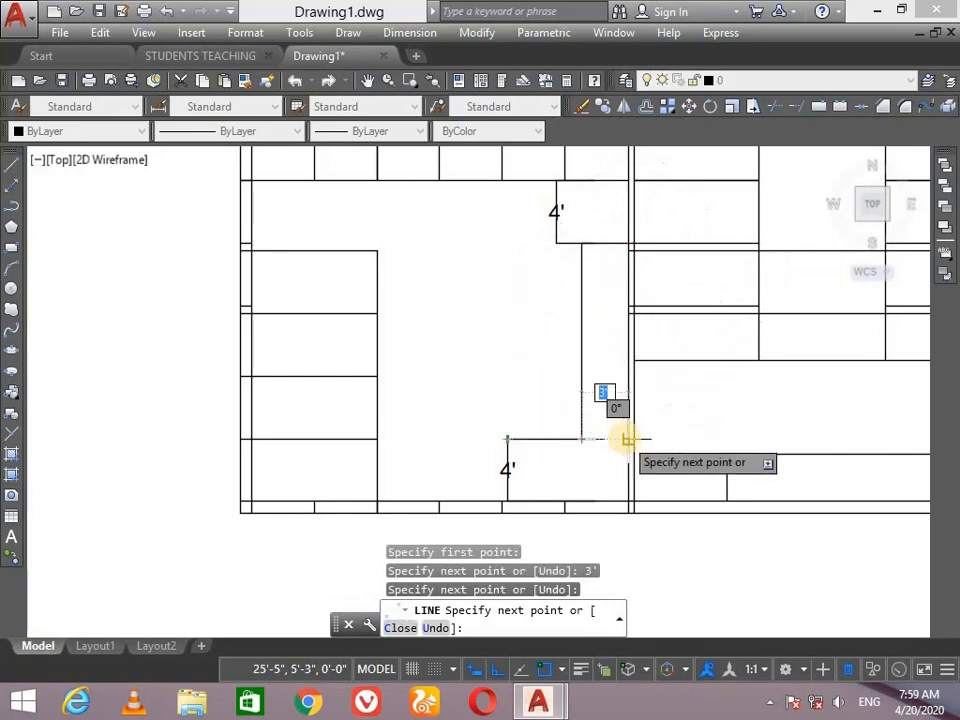
click(628, 439)
key(Return)
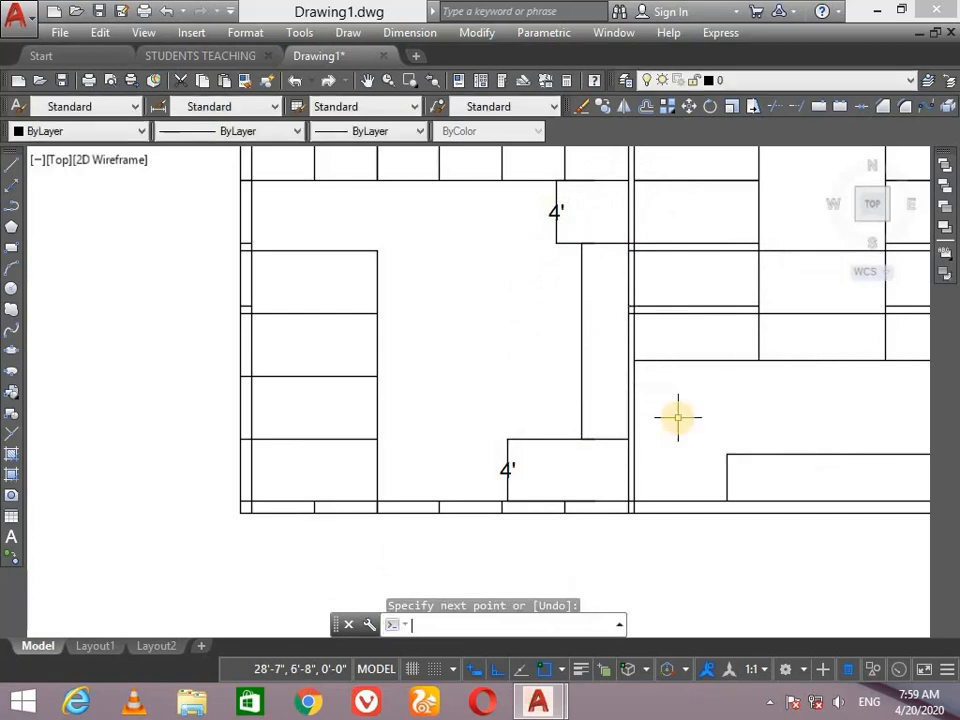
Erase both 4' helper dimensions above and below the left-hand room's counter
click(535, 440)
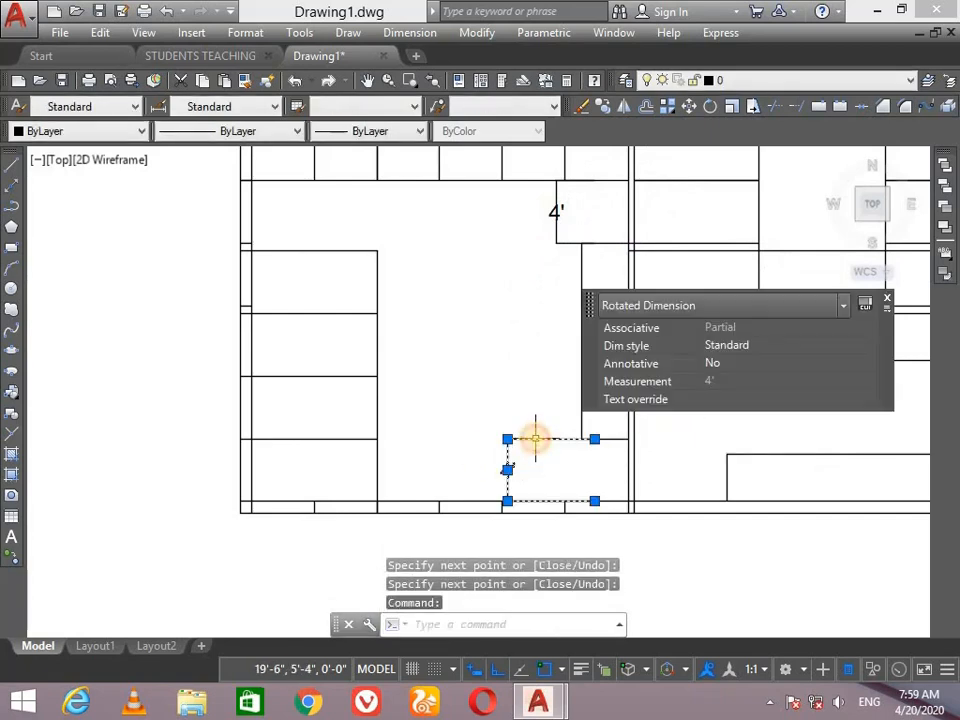
key(Delete)
click(557, 222)
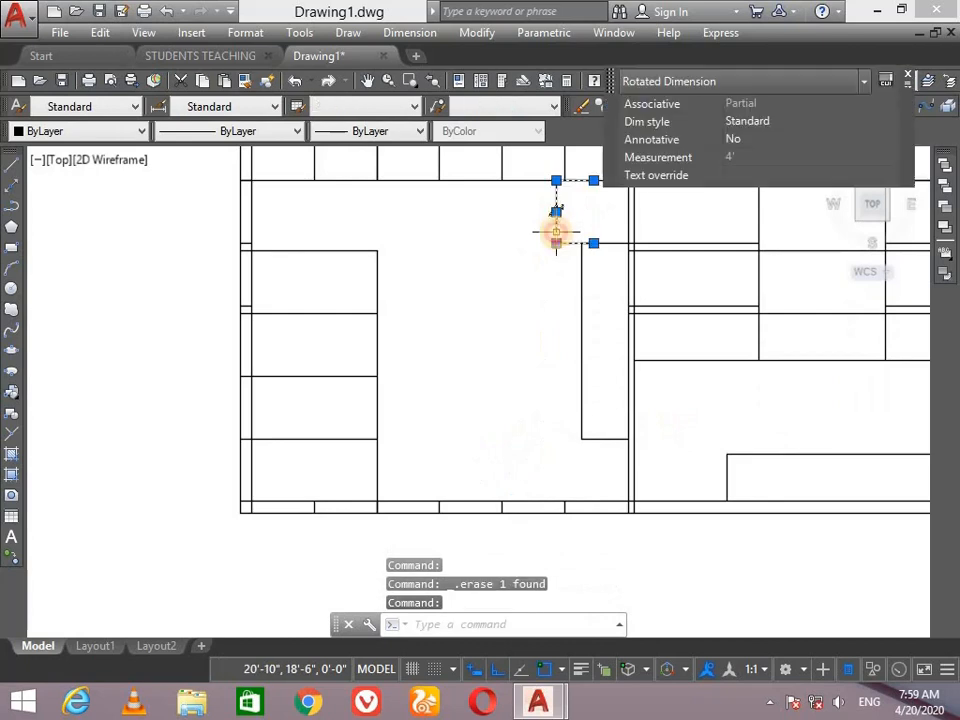
key(Delete)
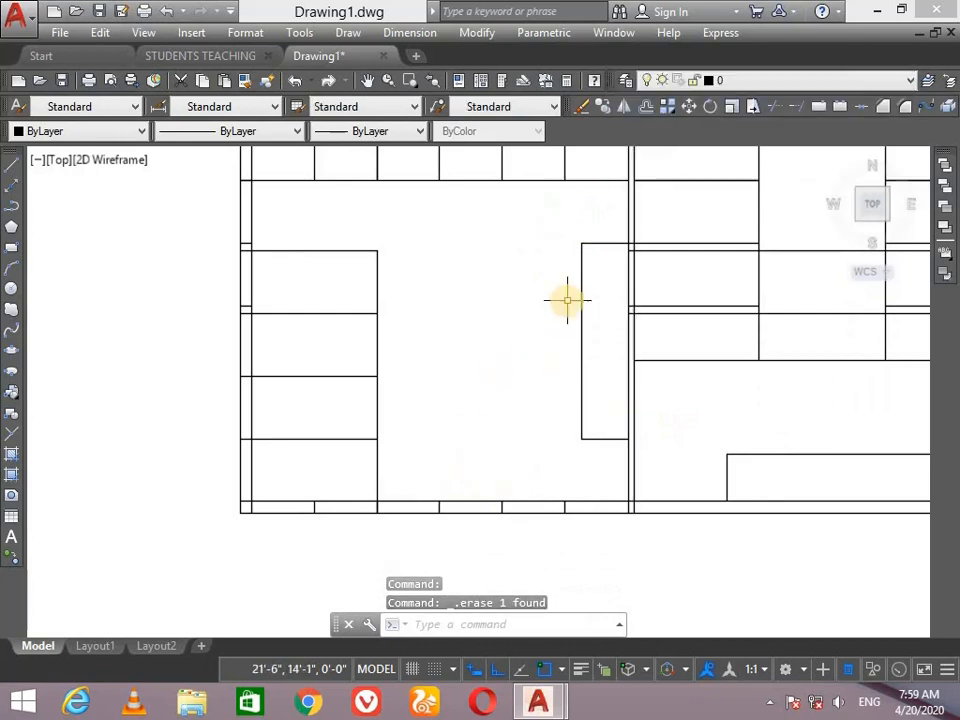
scroll(567, 300, down, 2)
scroll(833, 288, down, 2)
scroll(844, 229, up, 2)
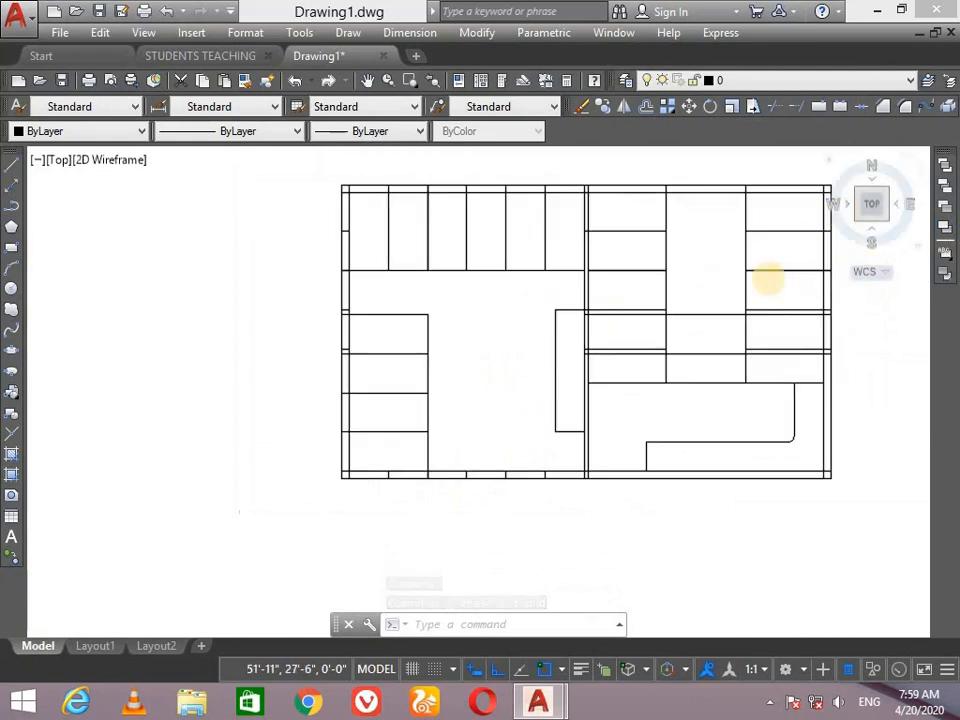
scroll(390, 466, up, 2)
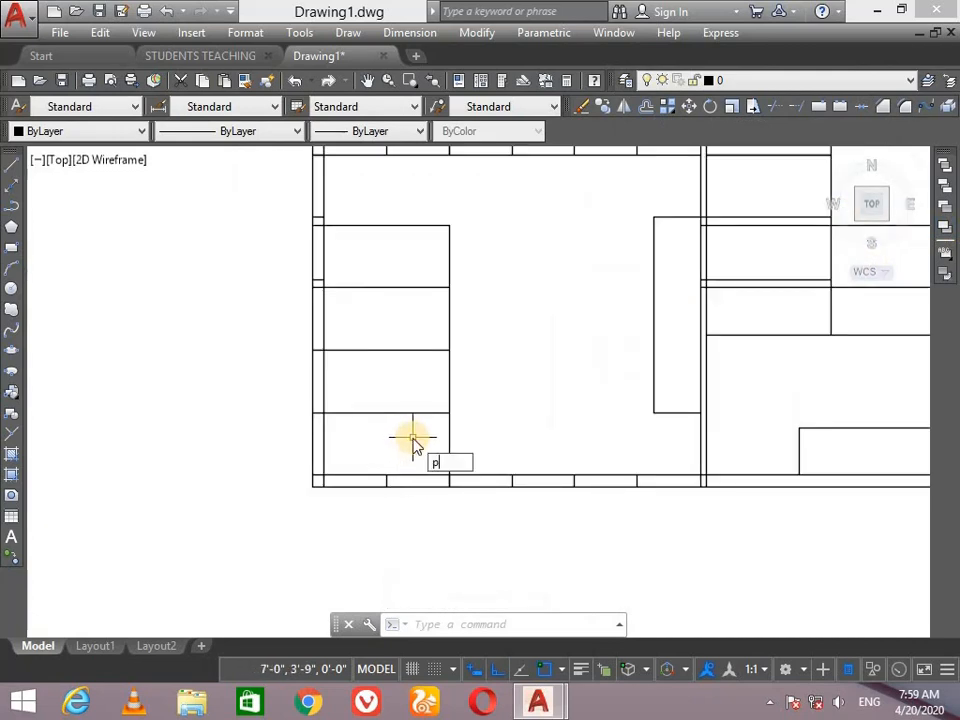
key(Return)
mouse_move(506, 367)
mouse_down()
mouse_move(302, 465)
mouse_move(336, 431)
mouse_move(336, 392)
mouse_up()
key(Escape)
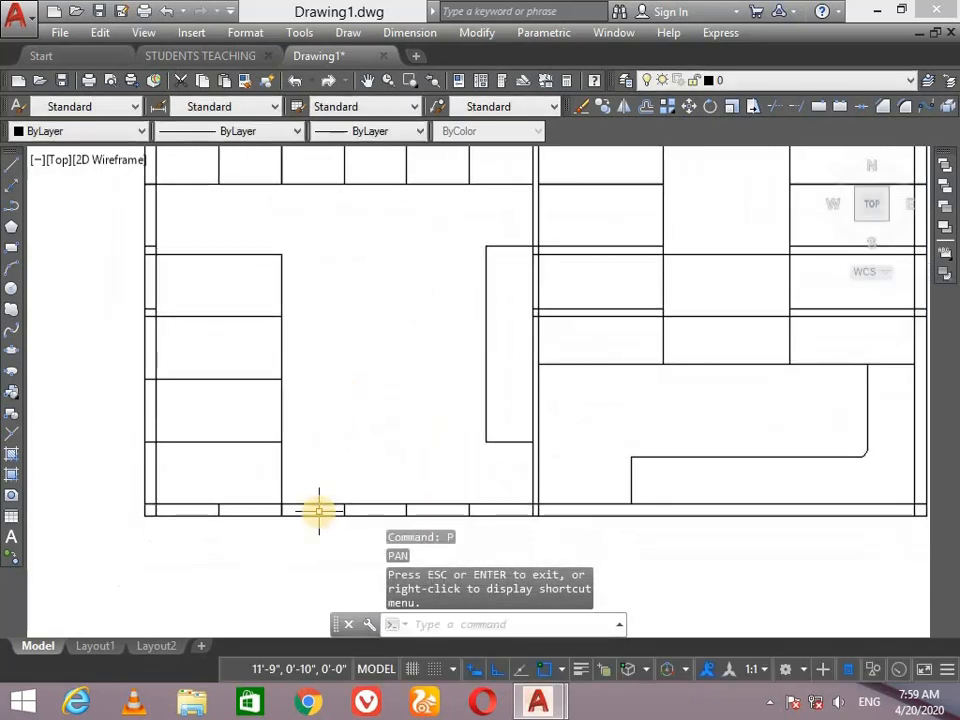
text(tr)
key(Return)
key(Return)
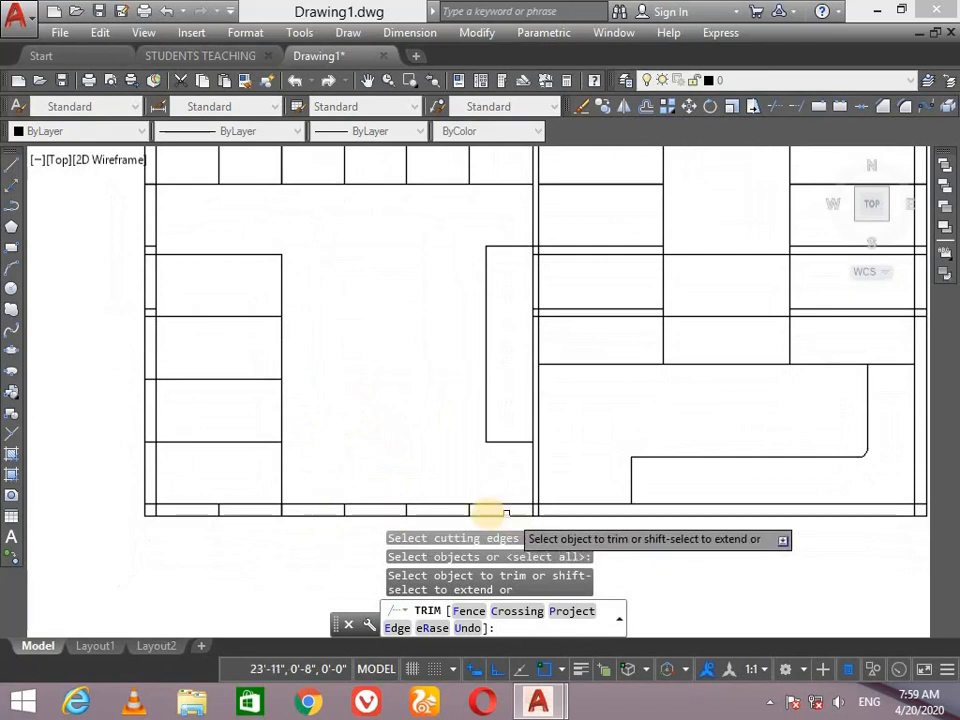
click(487, 509)
key(Escape)
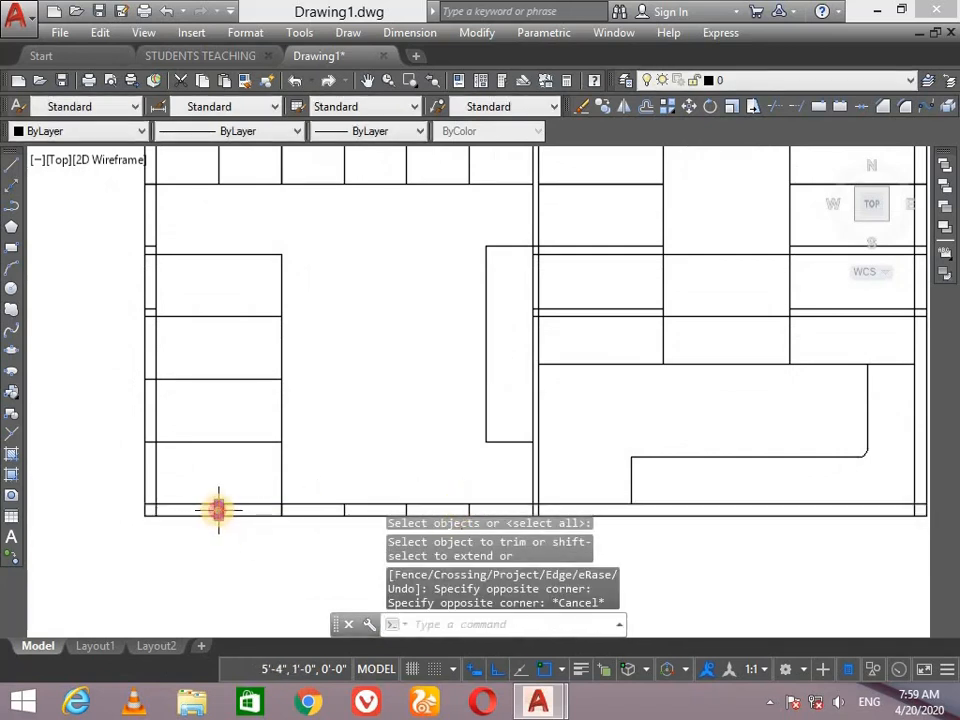
Erase the five short vertical line stubs left inside the bottom wall below the left-hand room
key(Delete)
mouse_move(284, 508)
mouse_down()
mouse_move(347, 508)
mouse_move(301, 527)
mouse_up()
key(Escape)
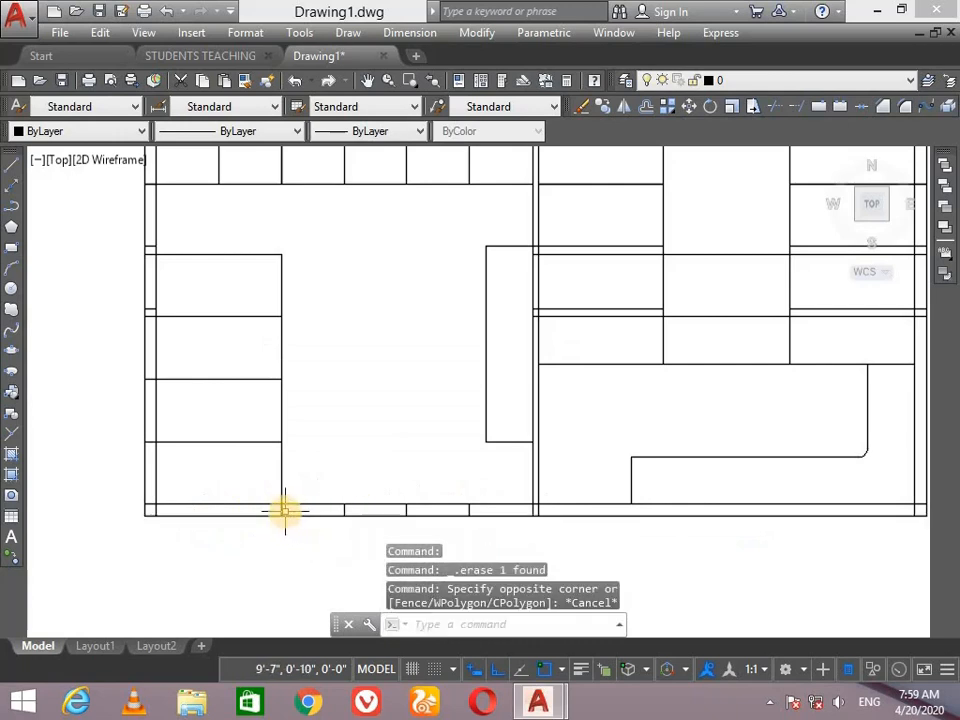
click(281, 510)
key(Delete)
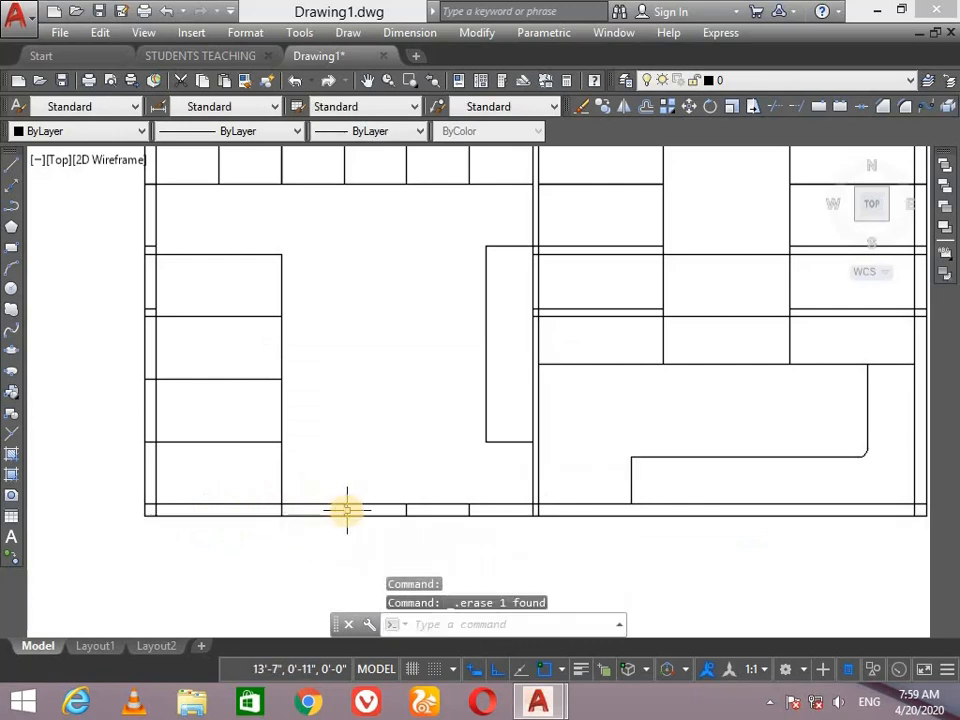
click(347, 510)
key(Escape)
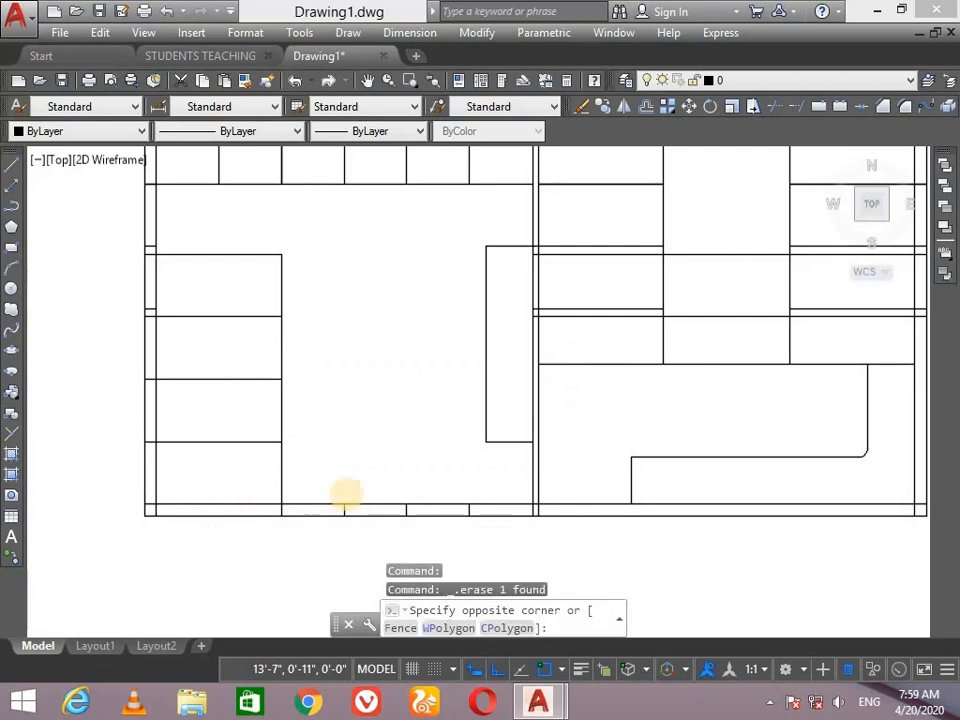
scroll(345, 502, up, 6)
click(329, 527)
key(Delete)
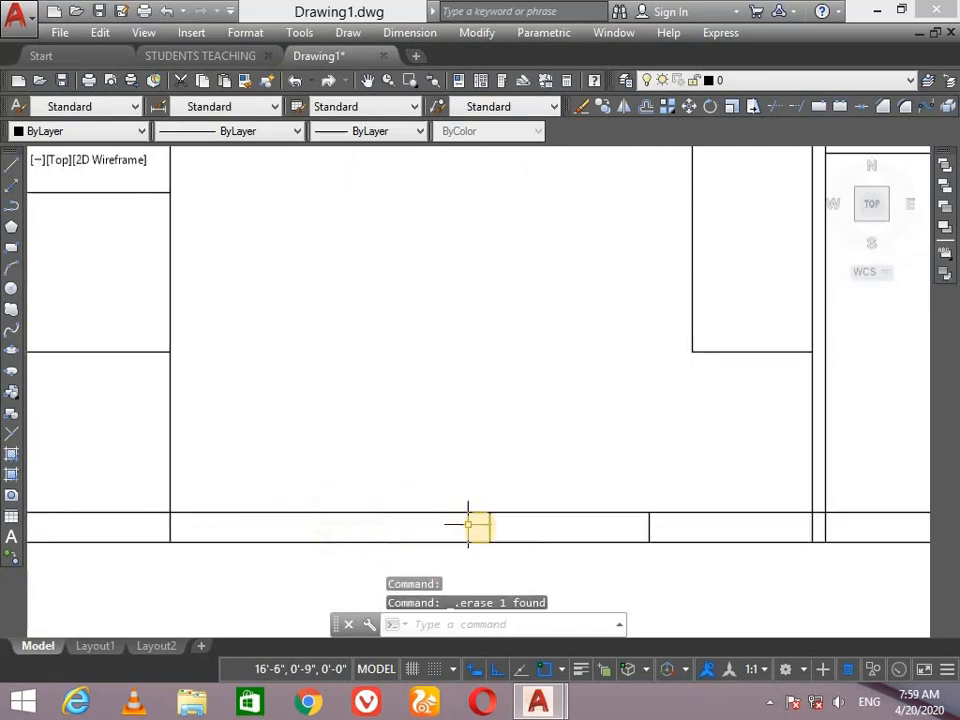
click(492, 527)
click(508, 527)
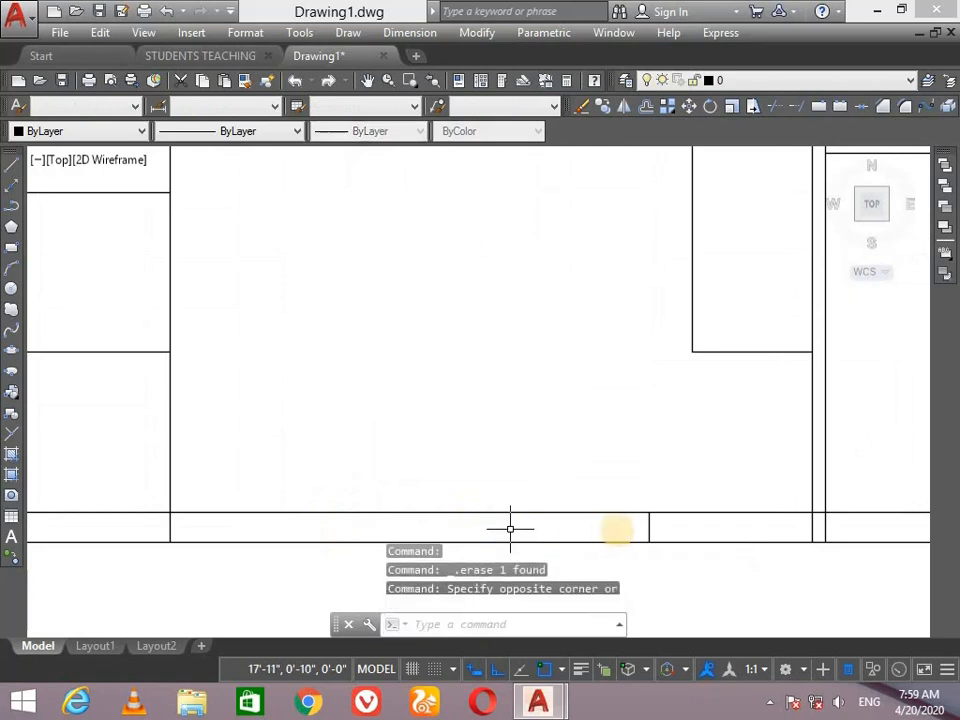
click(648, 527)
key(Delete)
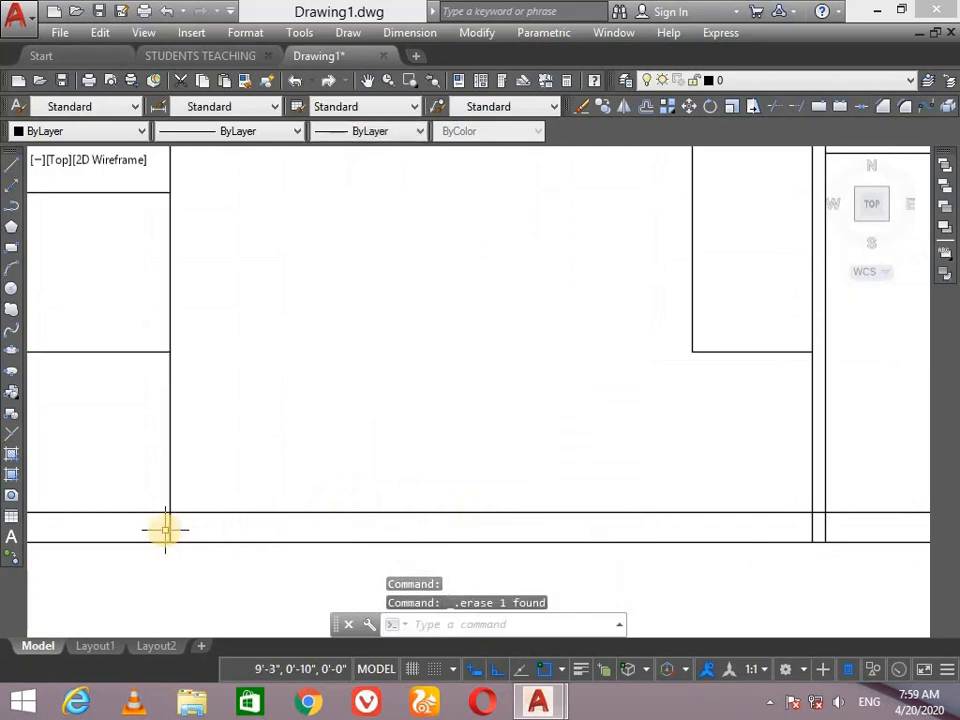
Erase the short horizontal line stubs left inside the left wall beside the left-hand room's bays
scroll(152, 517, down, 4)
scroll(80, 427, up, 2)
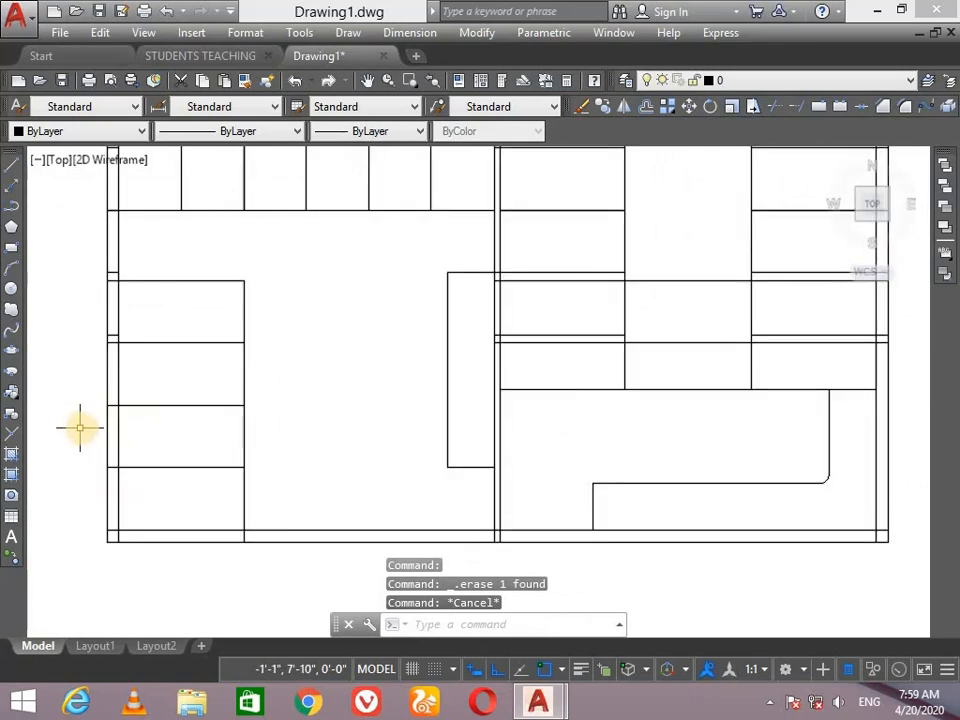
click(112, 467)
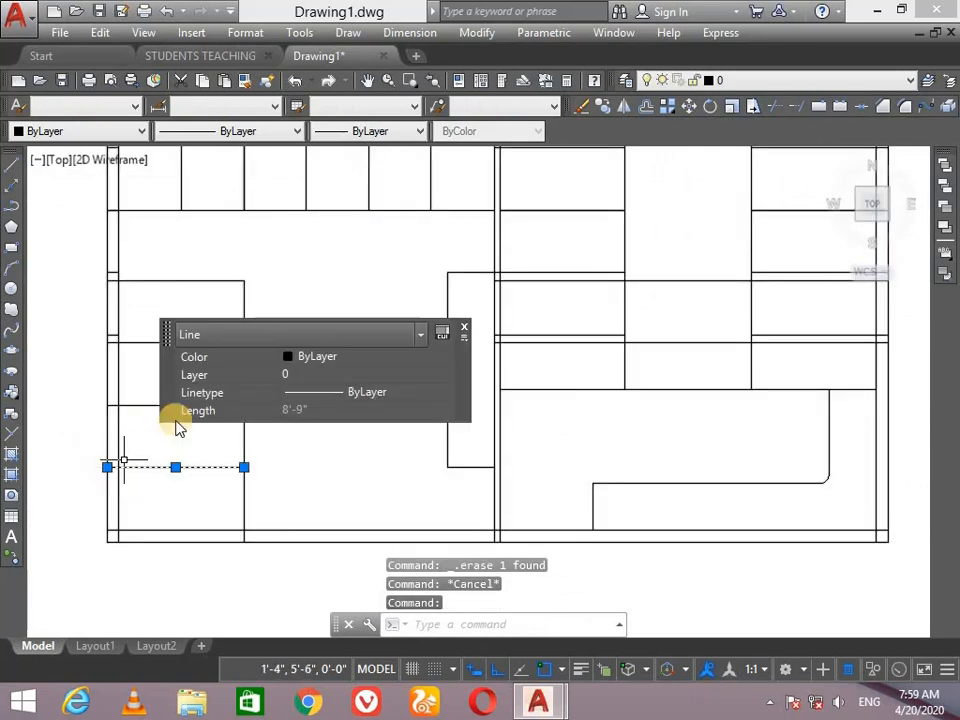
key(Escape)
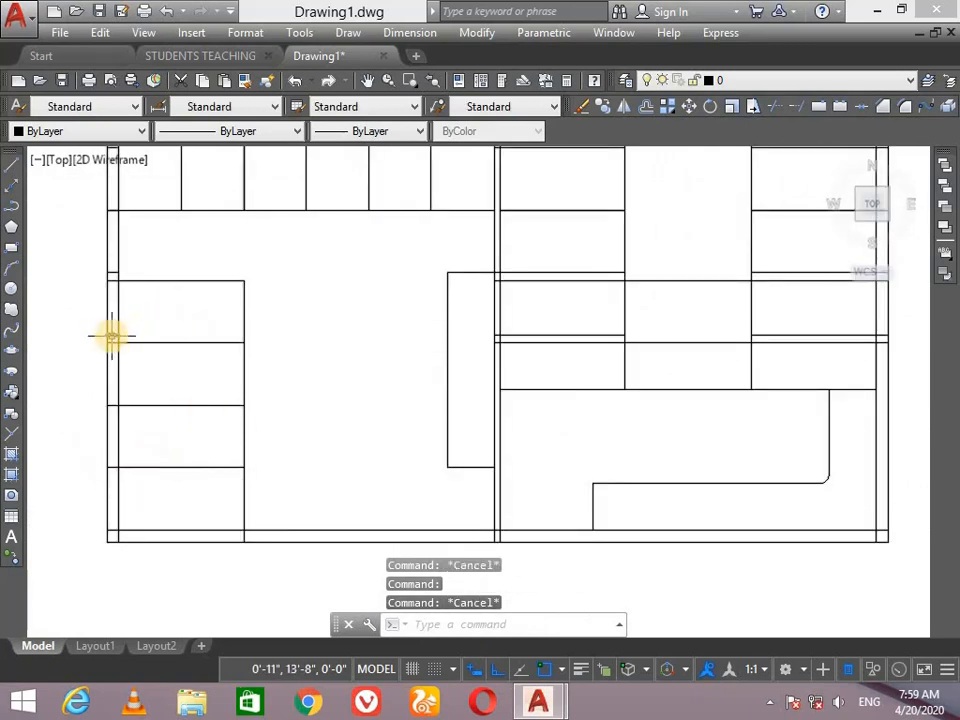
click(113, 336)
key(Delete)
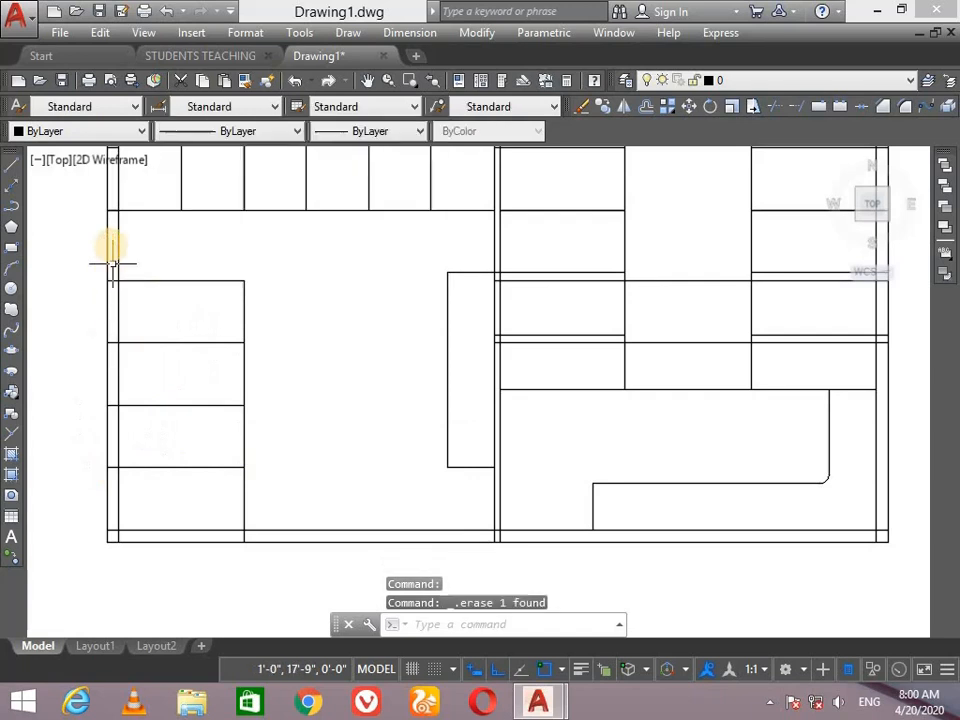
Examine the walls, partition and bay line junctions across the whole plan for overlapping line ends
scroll(121, 251, down, 2)
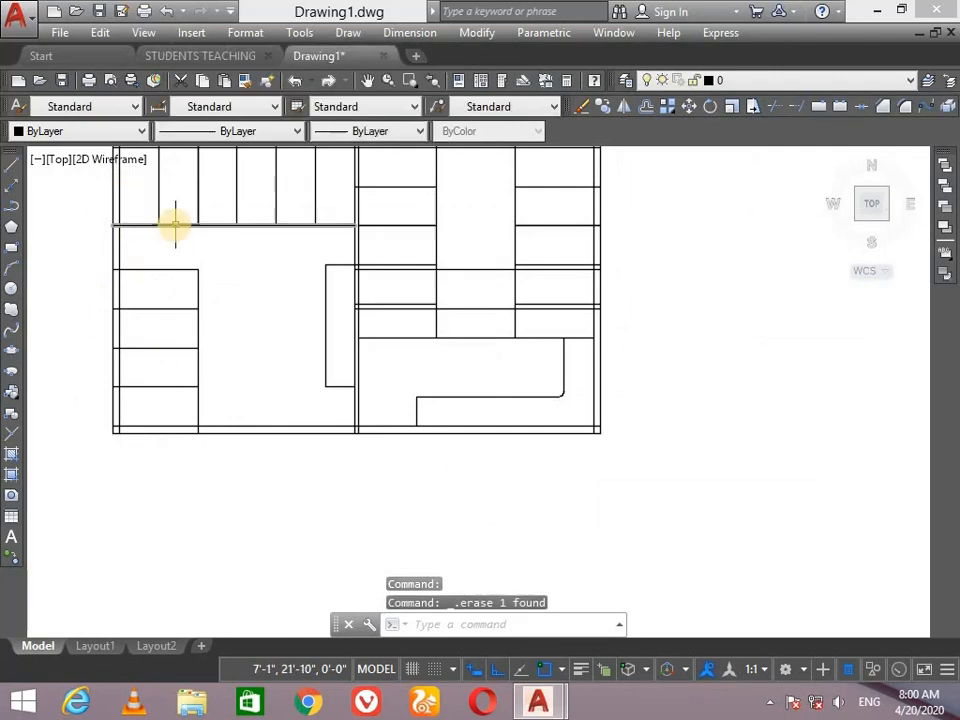
scroll(175, 185, down, 4)
scroll(160, 221, up, 4)
scroll(160, 221, up, 2)
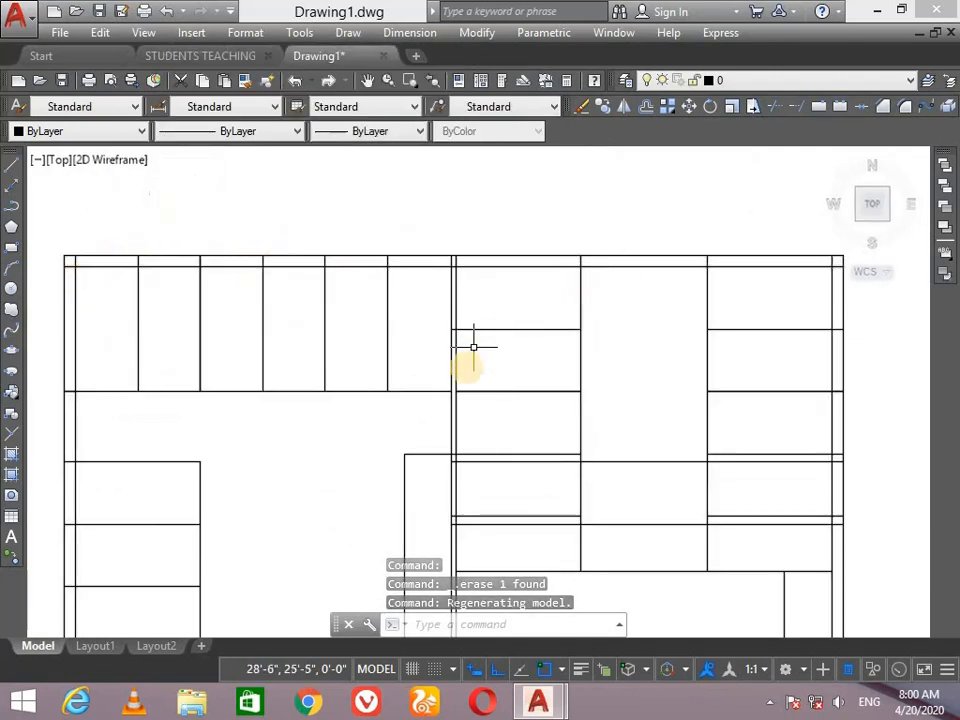
scroll(465, 330, down, 2)
scroll(489, 545, down, 2)
scroll(489, 545, up, 4)
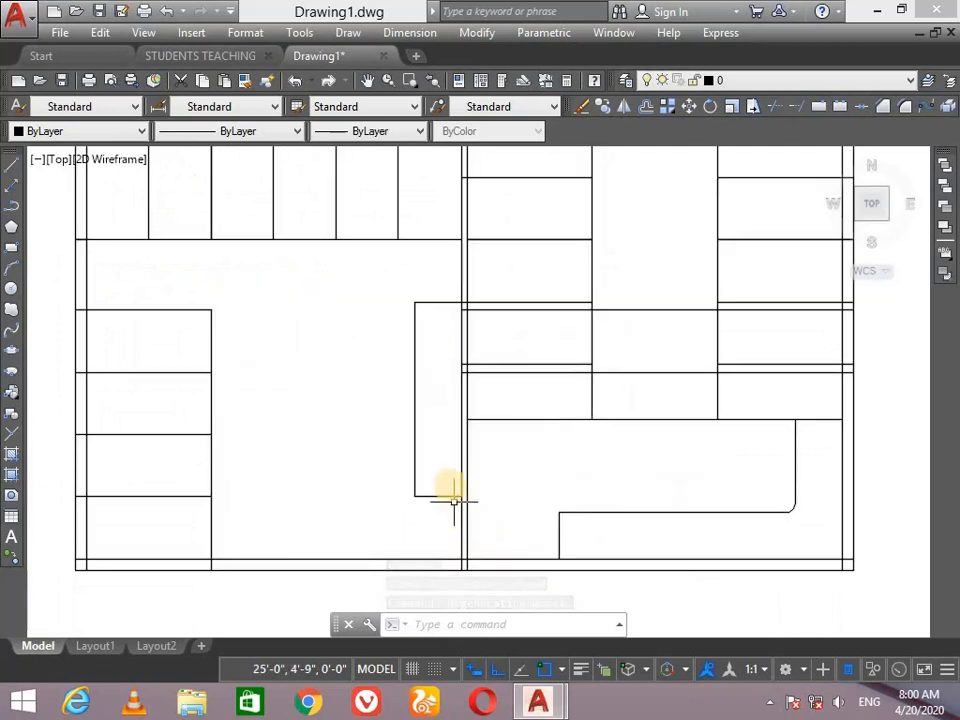
scroll(450, 499, down, 2)
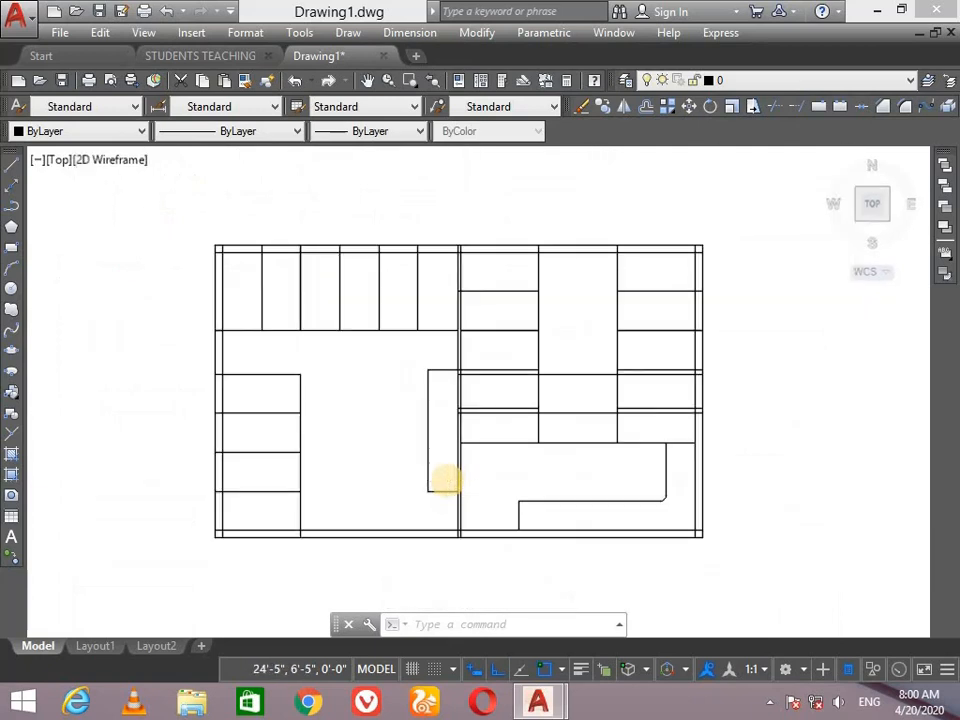
Trim the horizontal bay lines crossing the left wall and the overlapping wall line at the plan's lower-left corner
text(tr)
key(Return)
key(Return)
scroll(216, 515, up, 2)
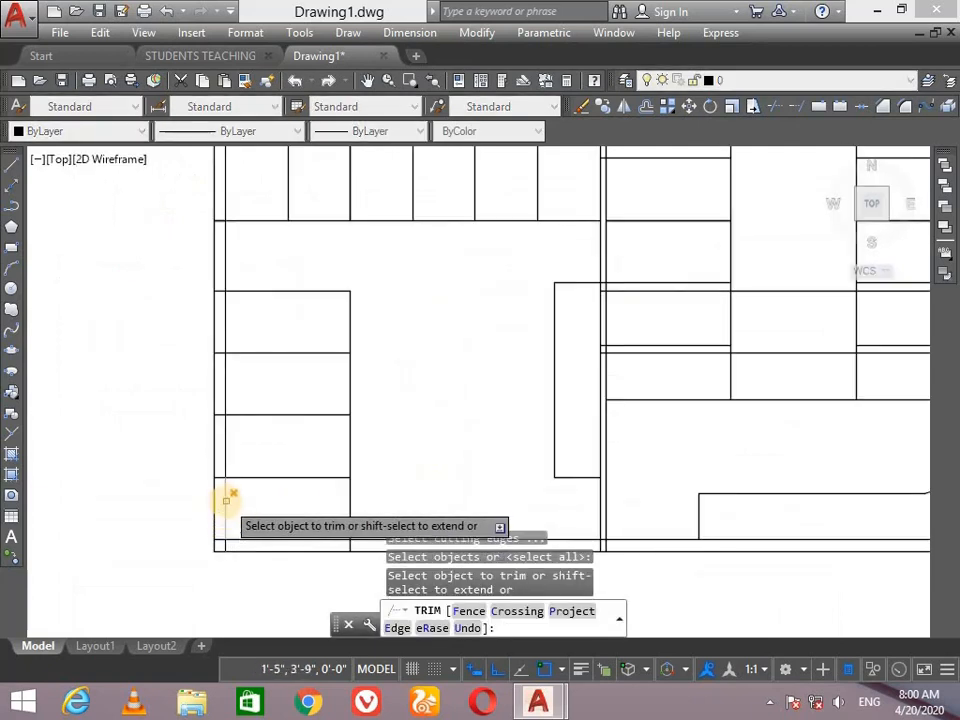
click(220, 503)
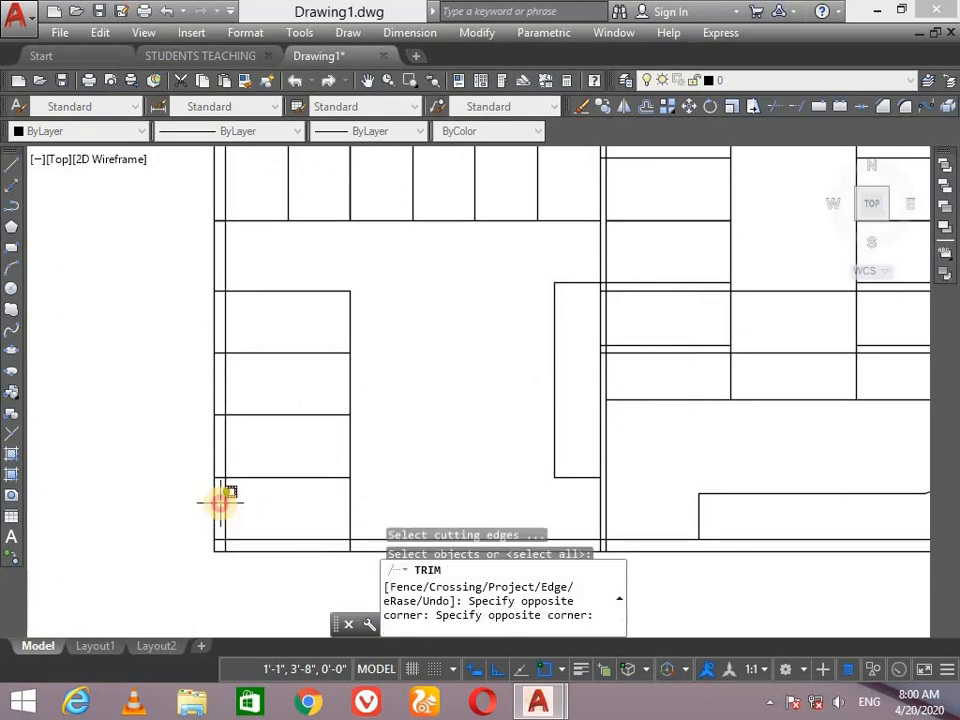
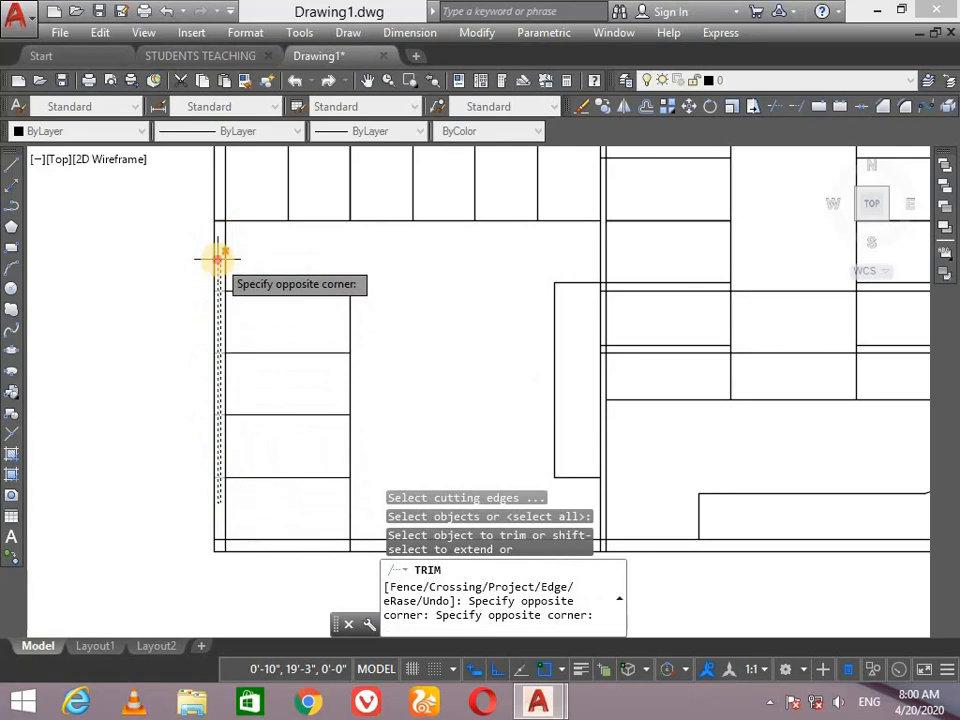
click(218, 258)
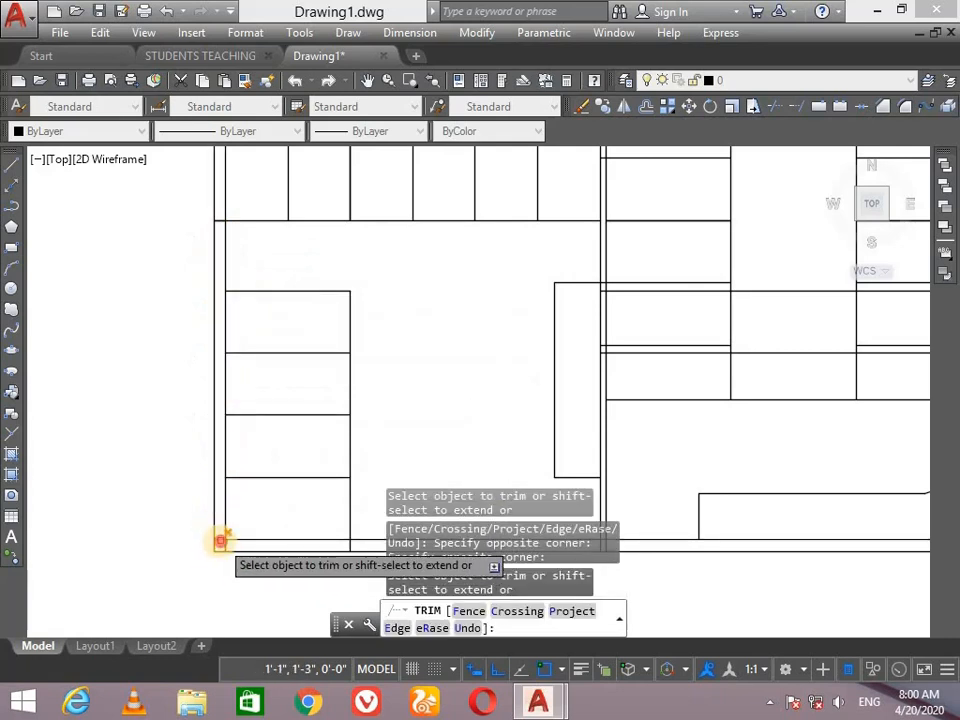
click(220, 541)
Trim the overlapping wall lines at the plan's upper-left corner and the five vertical bay lines crossing the top wall in the left-hand room
scroll(182, 236, down, 3)
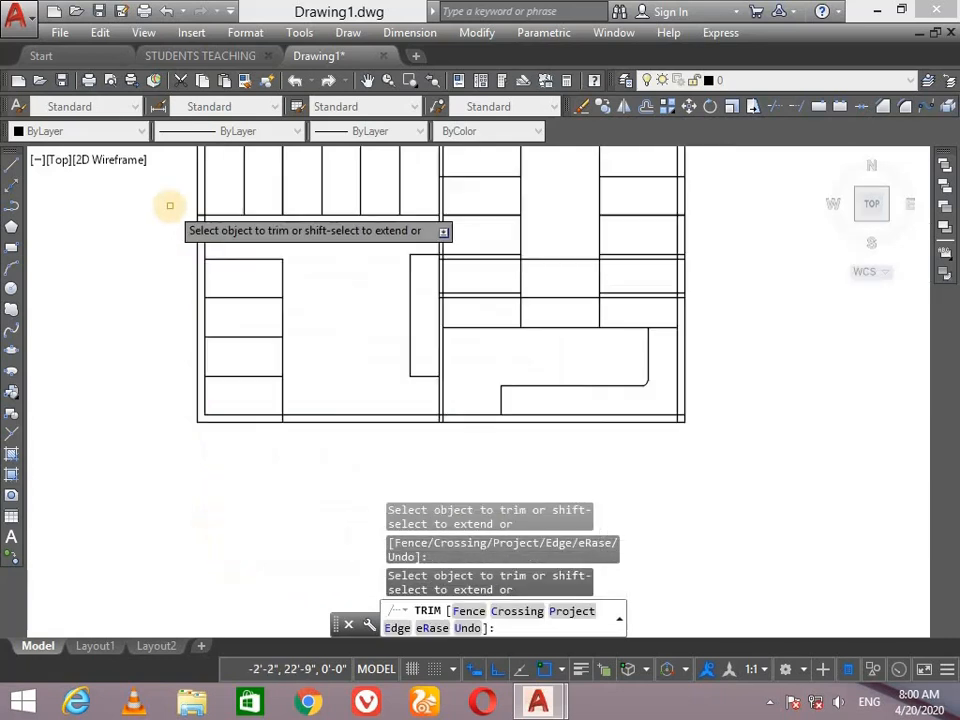
scroll(178, 191, up, 3)
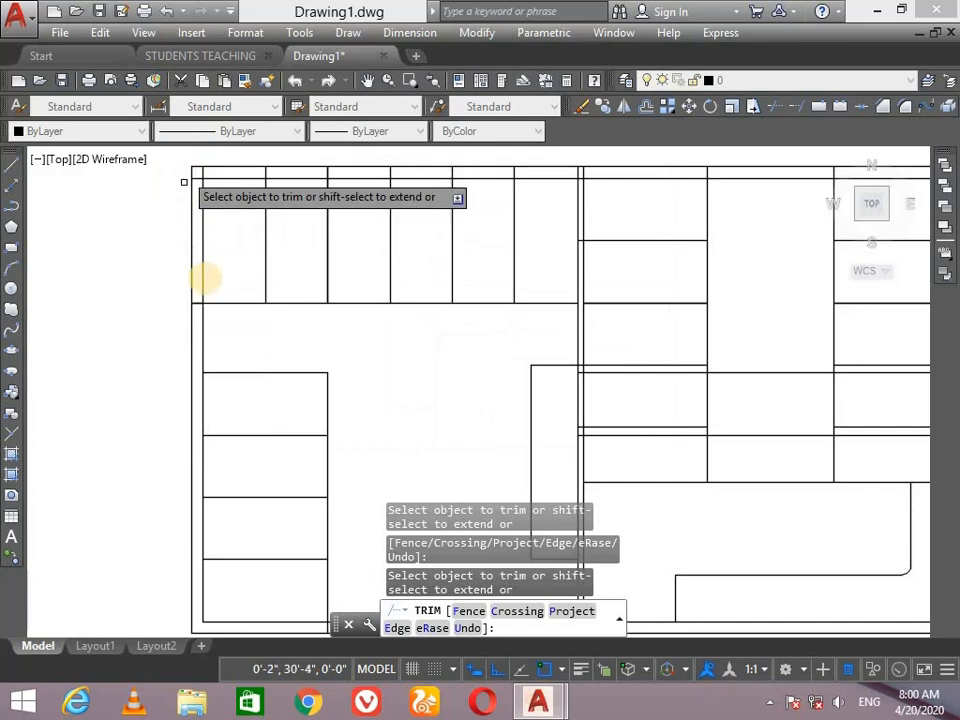
click(201, 298)
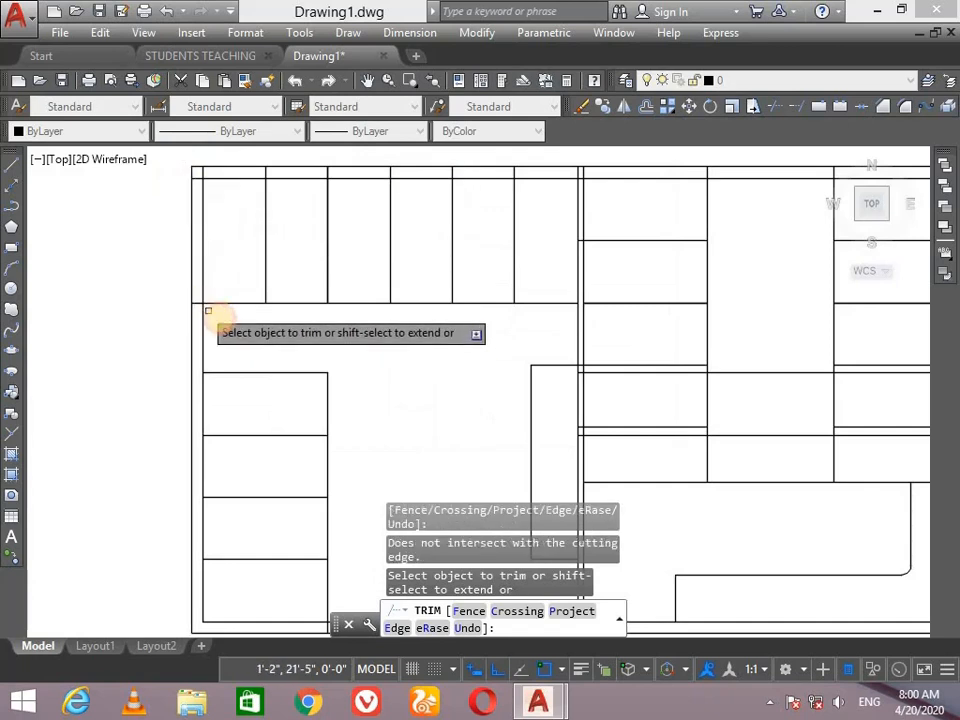
click(244, 171)
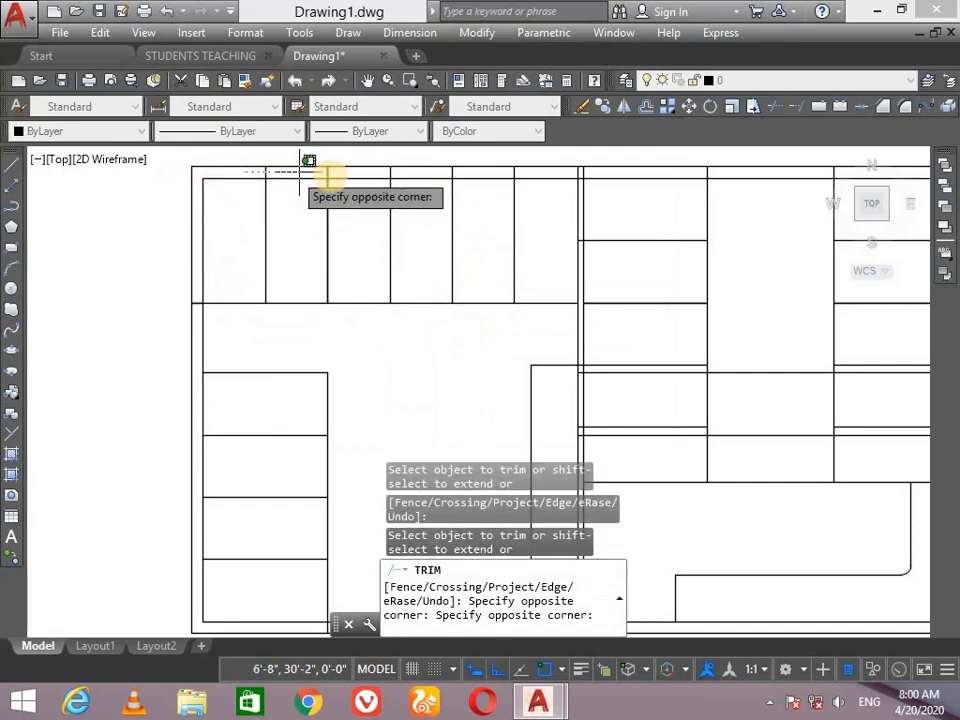
click(548, 172)
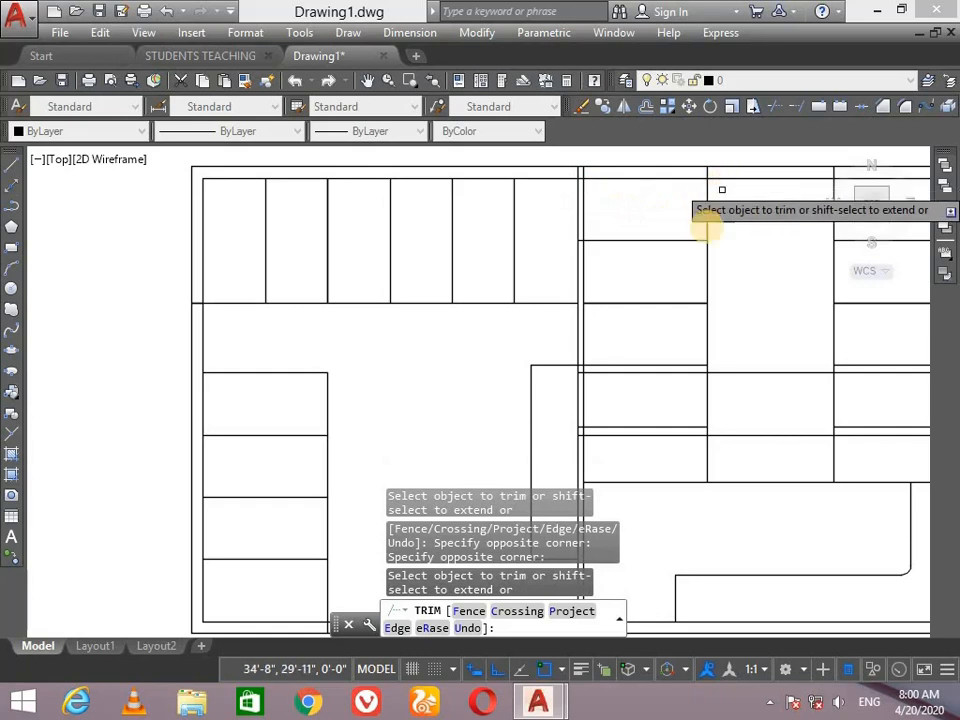
Trim all horizontal lines crossing between the partition's two faces, including the bottom wall's inner line
scroll(575, 176, up, 2)
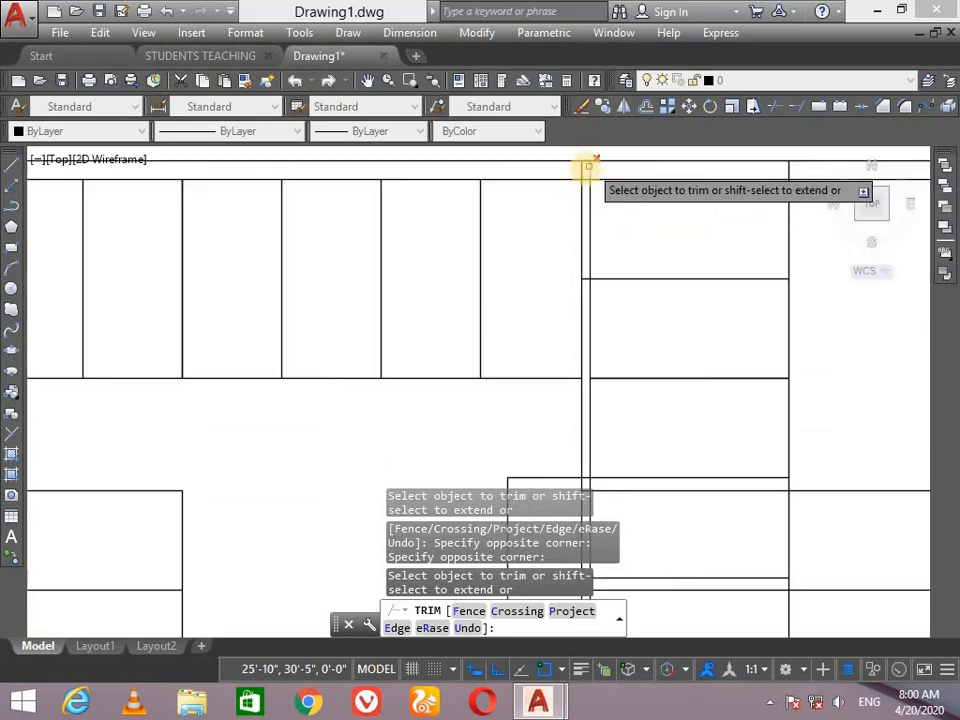
click(586, 172)
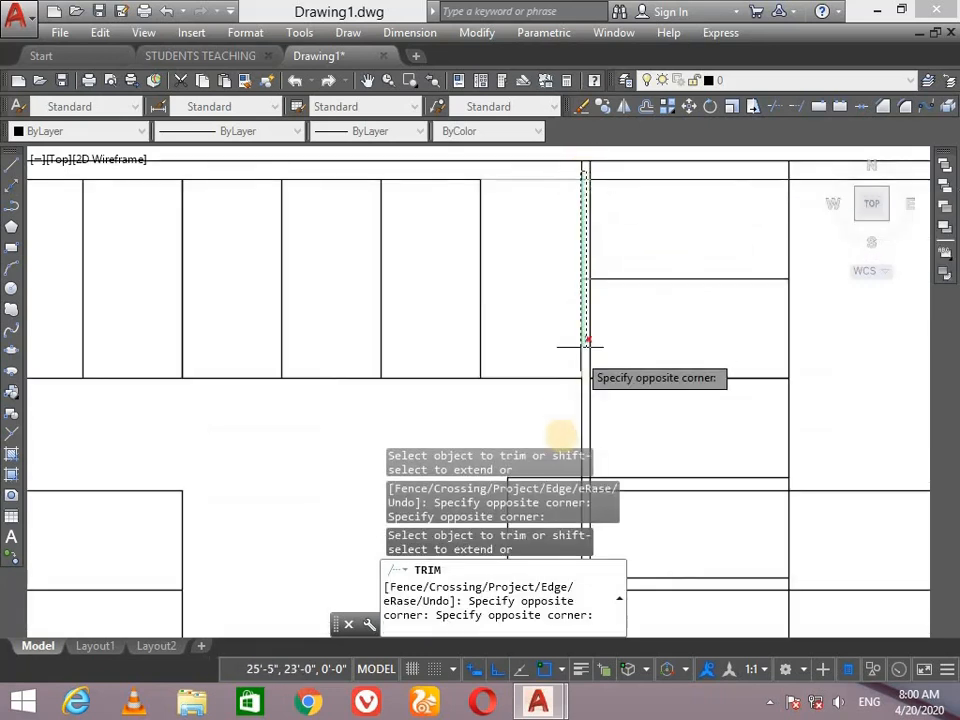
scroll(591, 463, down, 5)
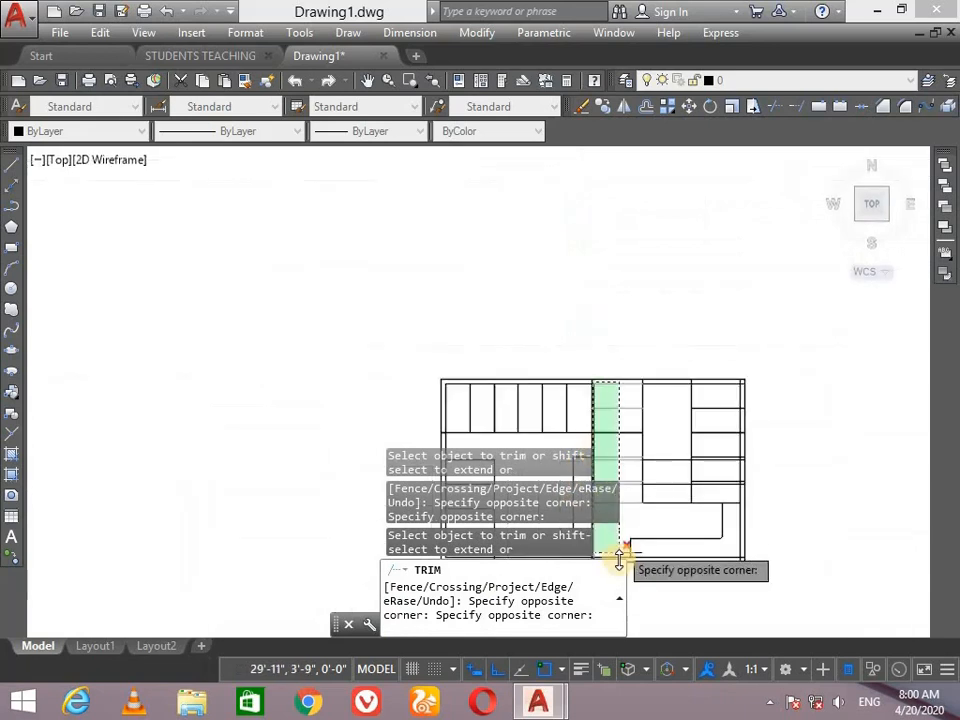
scroll(608, 572, up, 6)
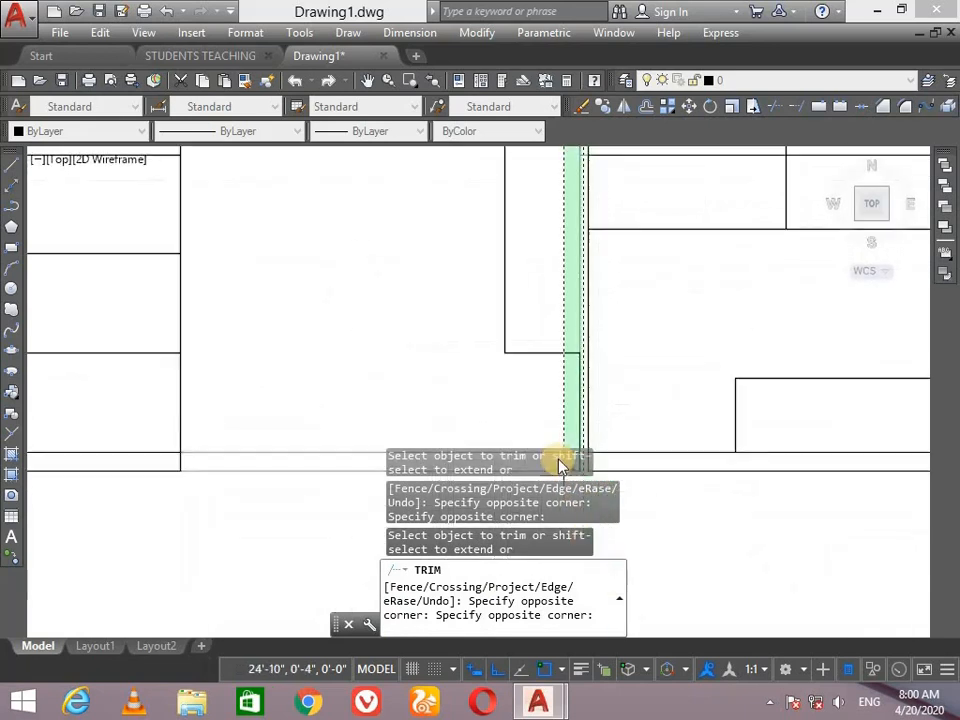
scroll(573, 452, up, 2)
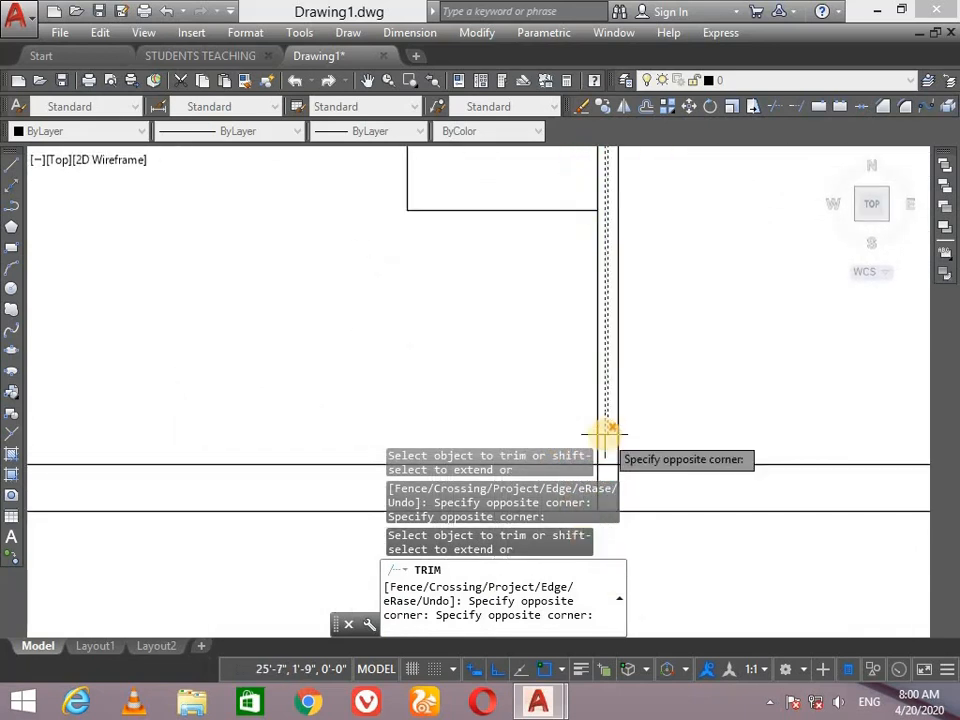
click(605, 433)
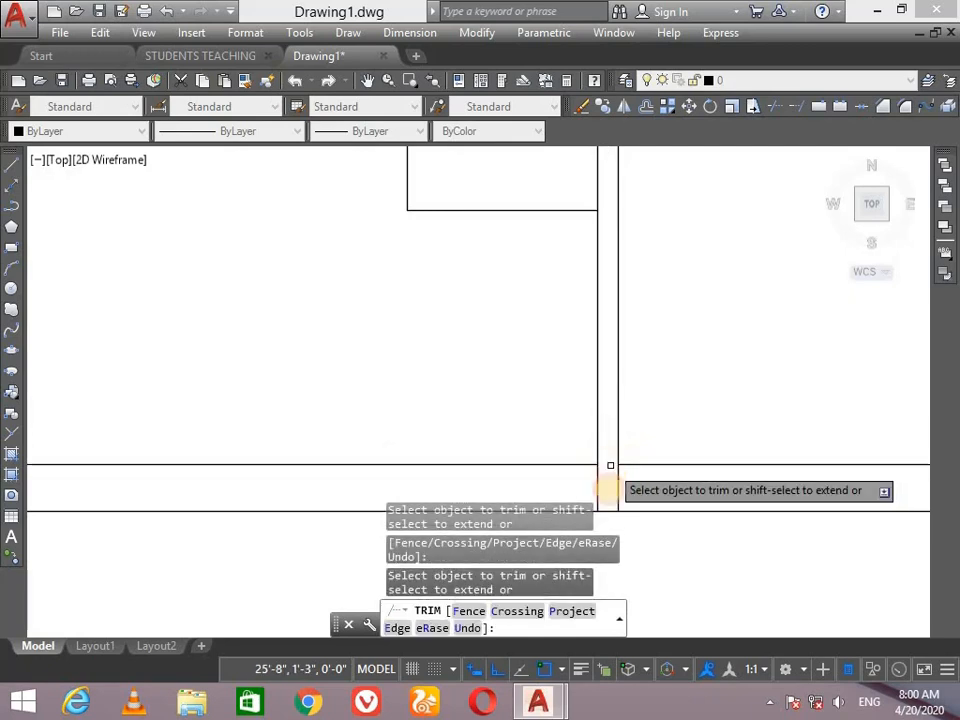
click(610, 465)
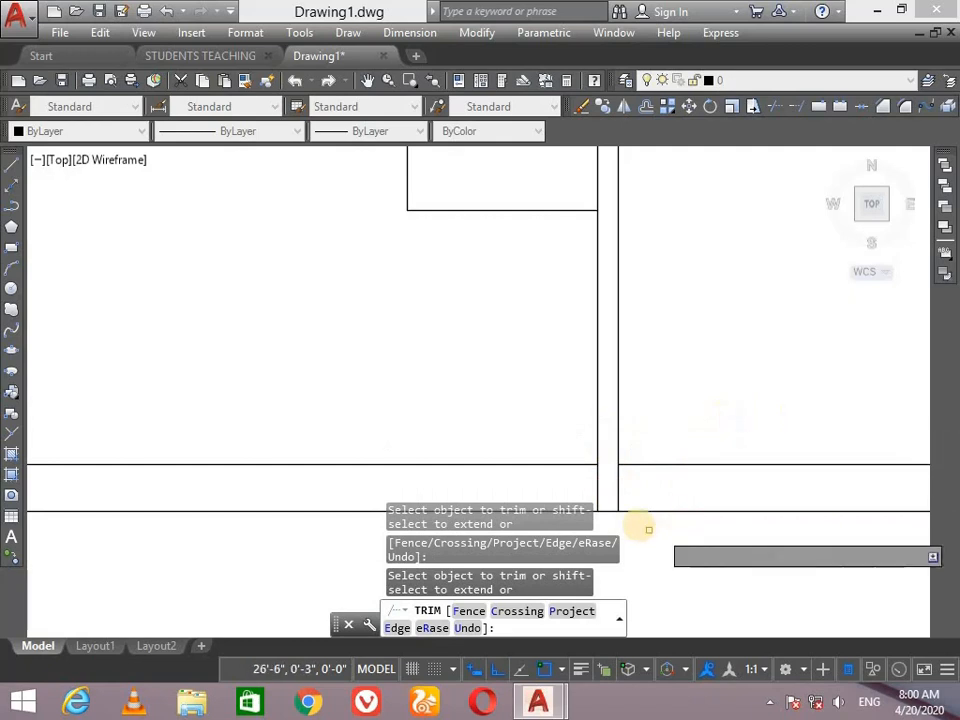
Trim the end of the left-hand bays' vertical edge line where it crosses the bottom wall
scroll(660, 369, down, 5)
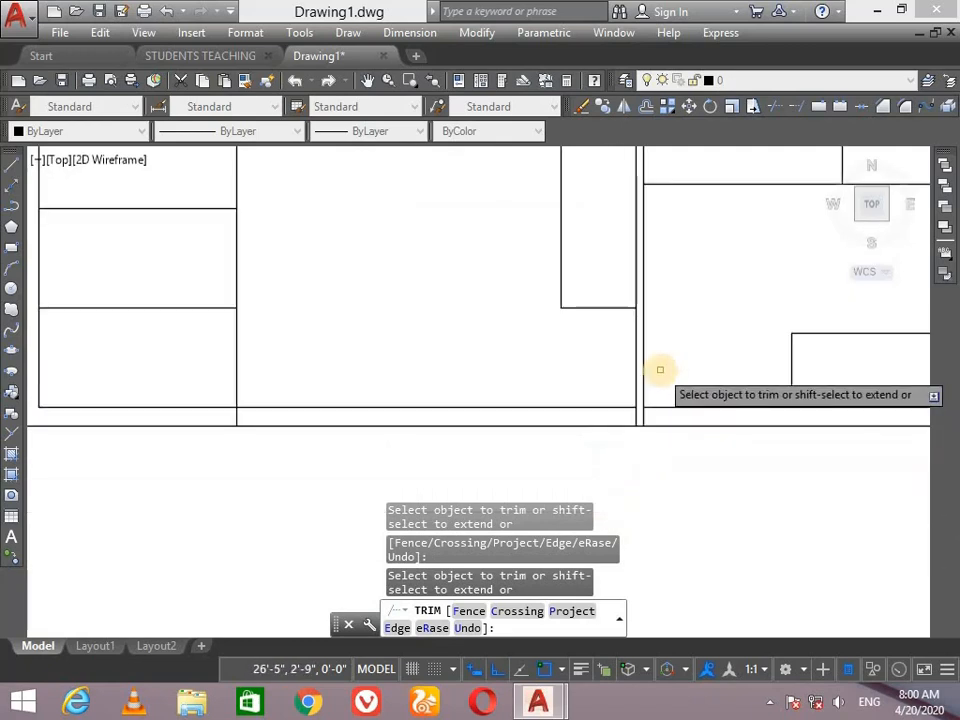
scroll(660, 369, down, 4)
scroll(831, 334, up, 2)
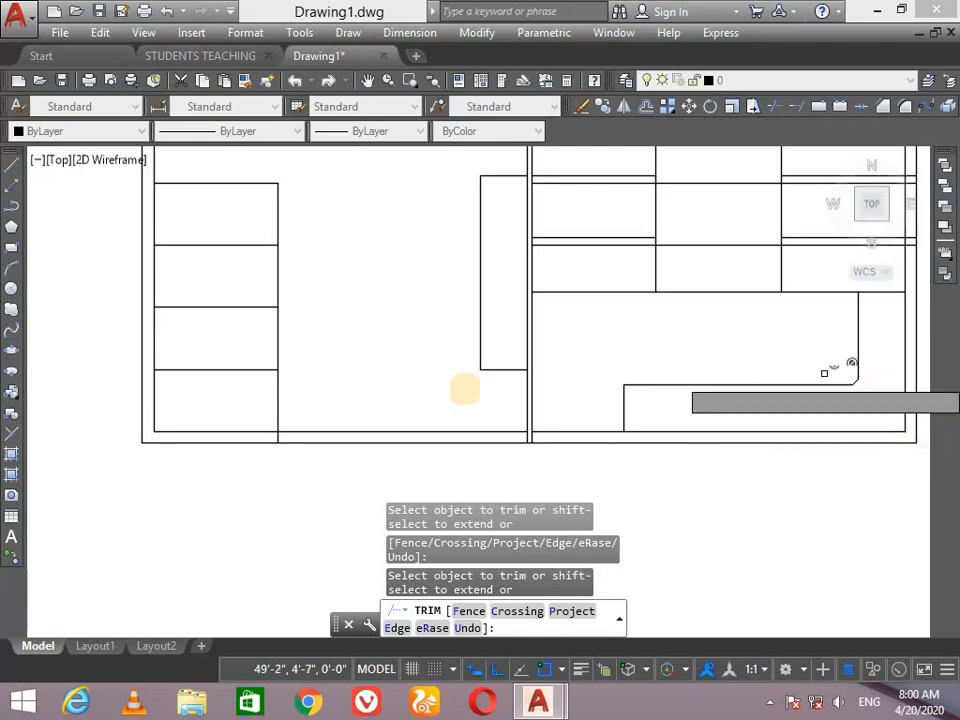
click(281, 436)
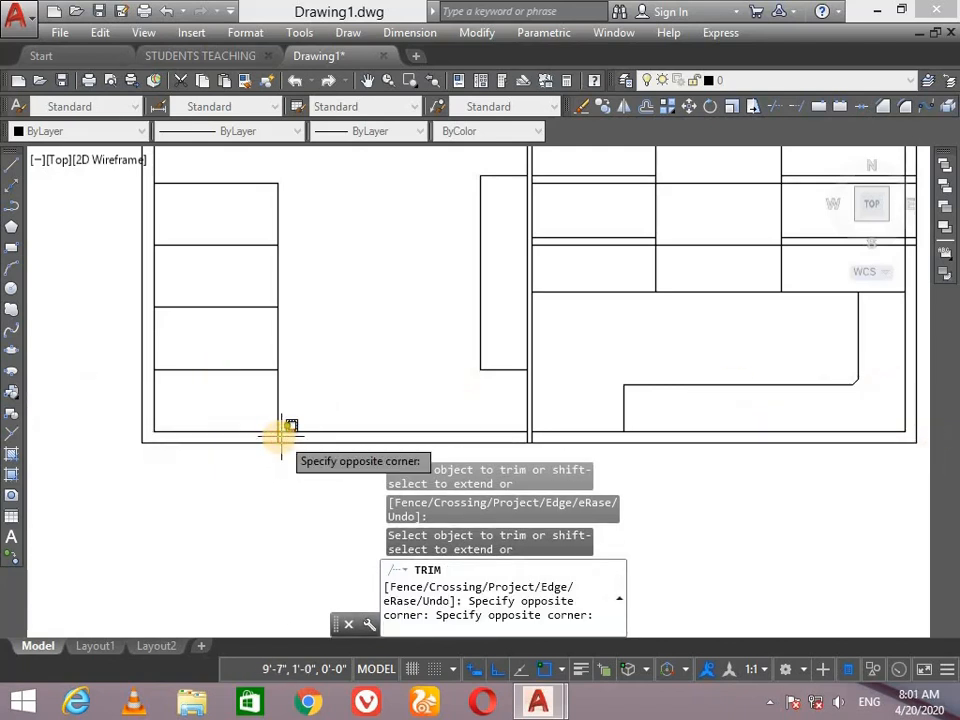
click(279, 439)
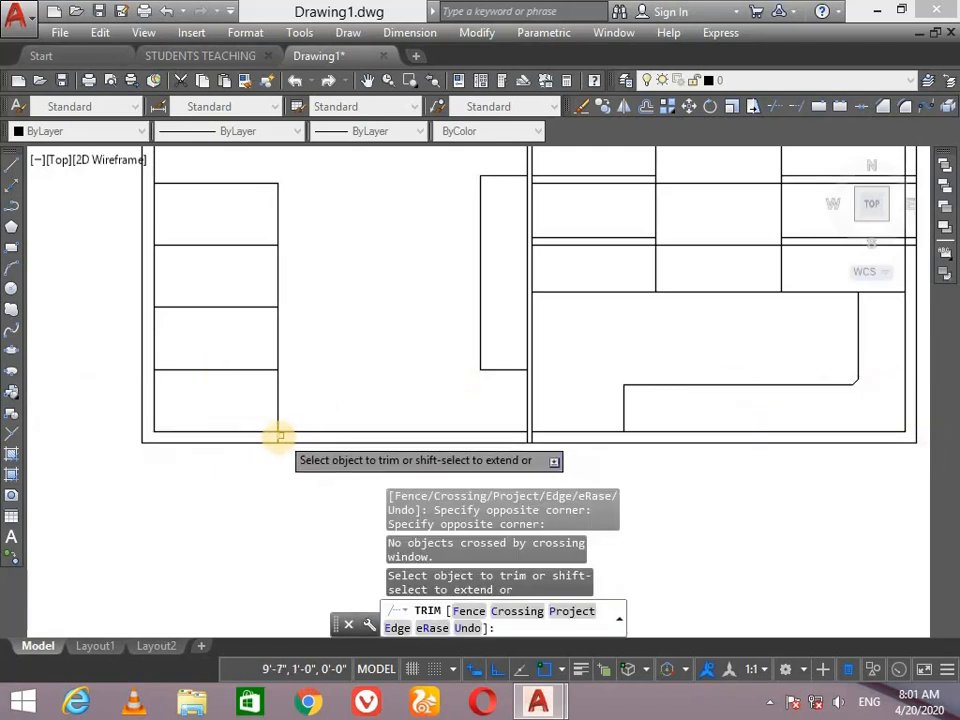
Try to trim the end of the upper bays' horizontal edge line inside the left wall
scroll(140, 295, down, 4)
scroll(170, 220, up, 7)
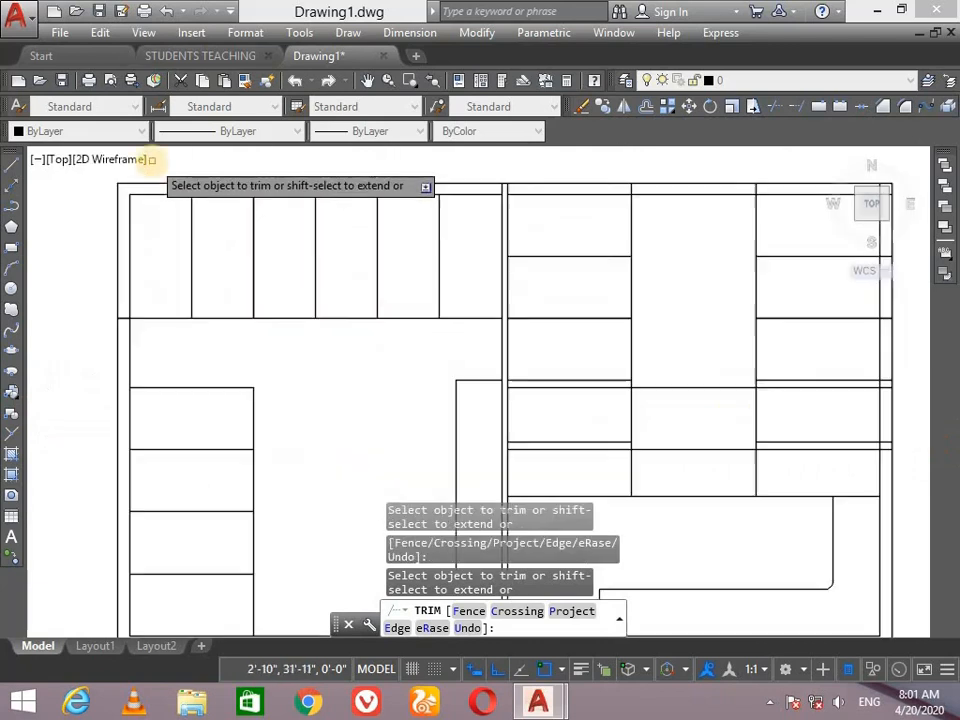
click(137, 346)
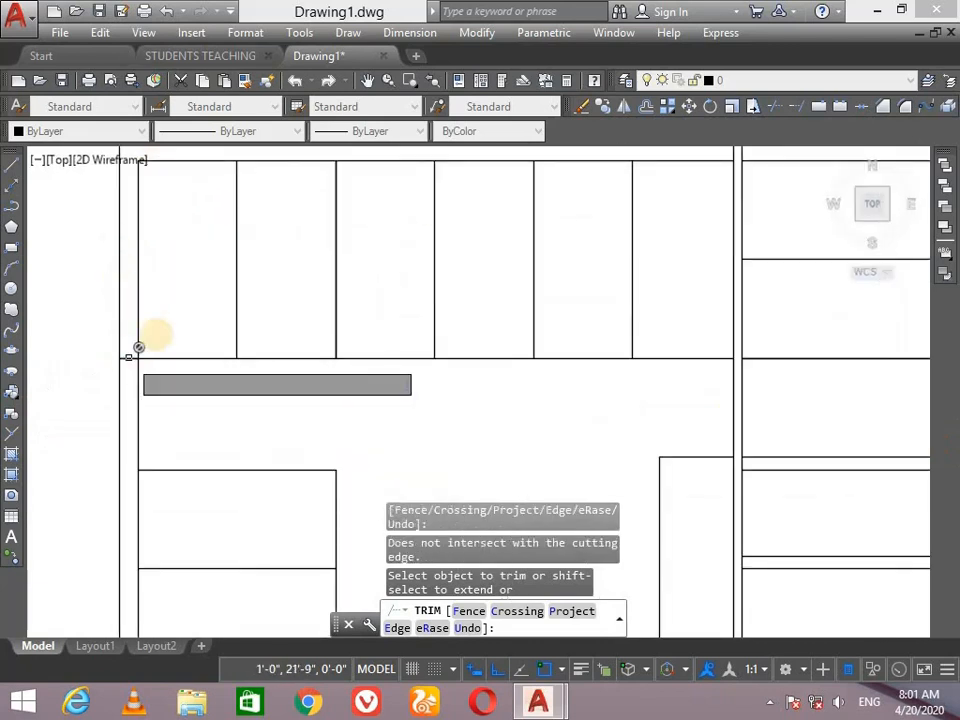
Trim the right-hand room's two vertical bay lines inside the top wall and the overlapping wall lines at the plan's upper-right corner
scroll(140, 237, down, 2)
scroll(144, 236, down, 2)
scroll(621, 199, up, 3)
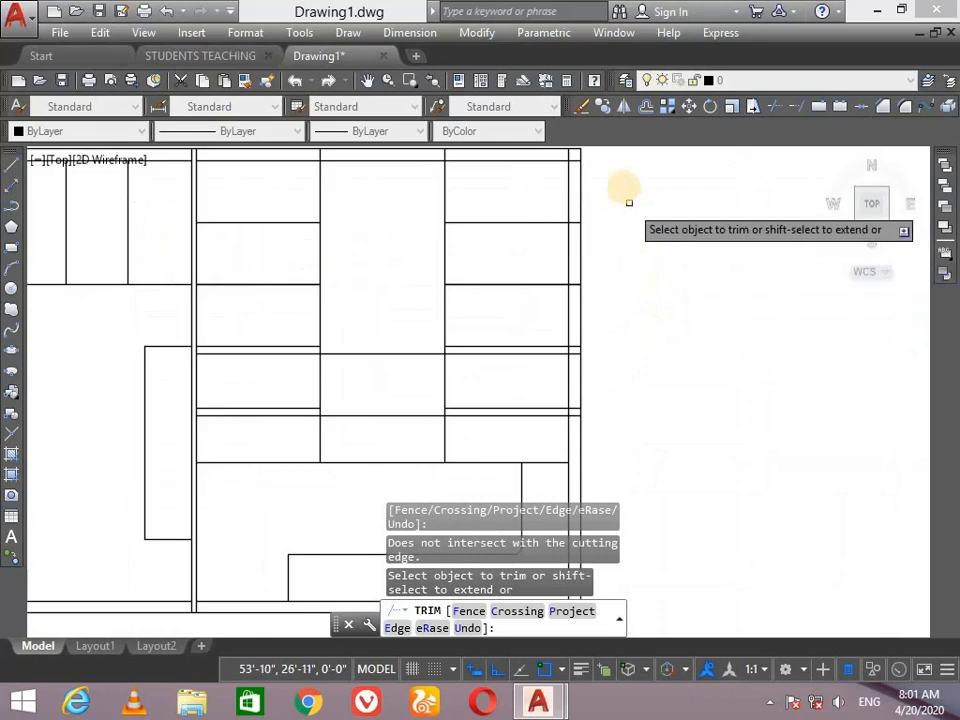
scroll(630, 150, down, 3)
scroll(633, 147, up, 4)
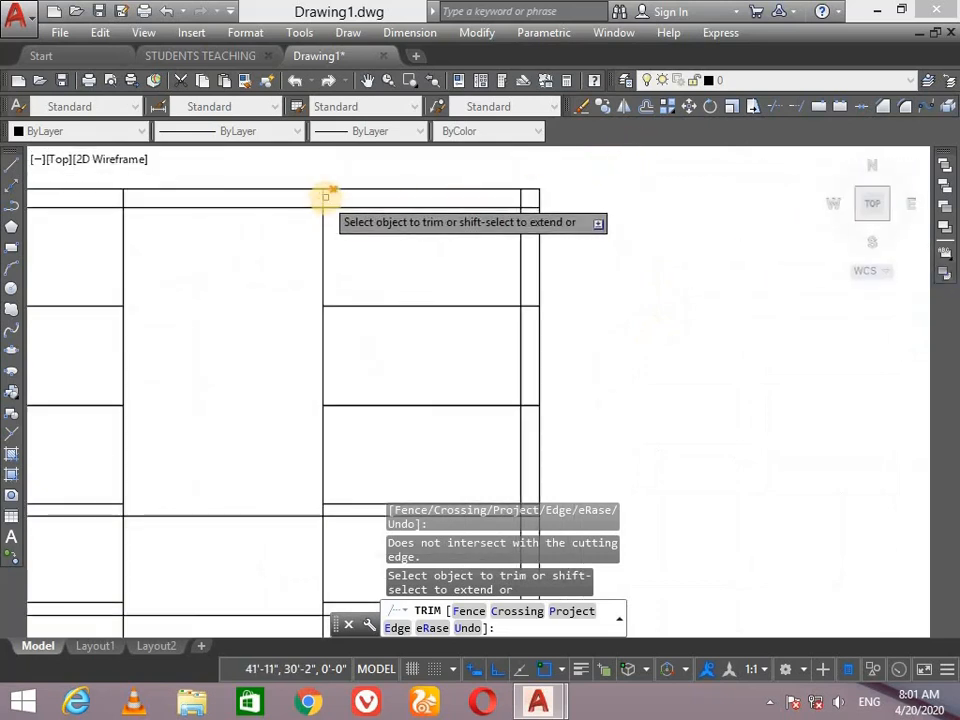
click(204, 207)
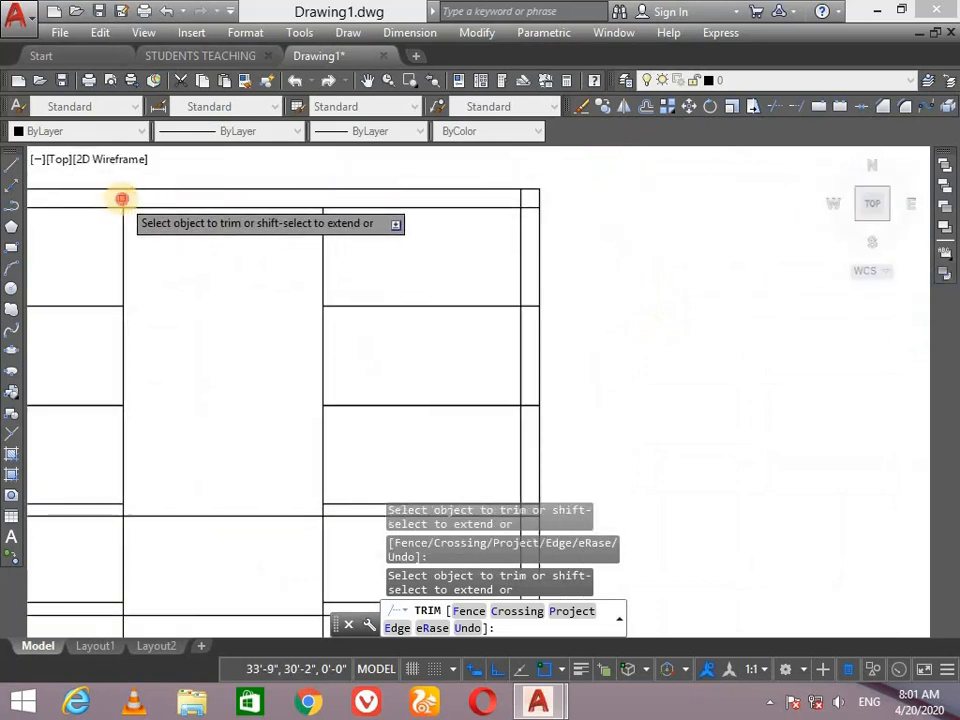
click(122, 199)
click(518, 200)
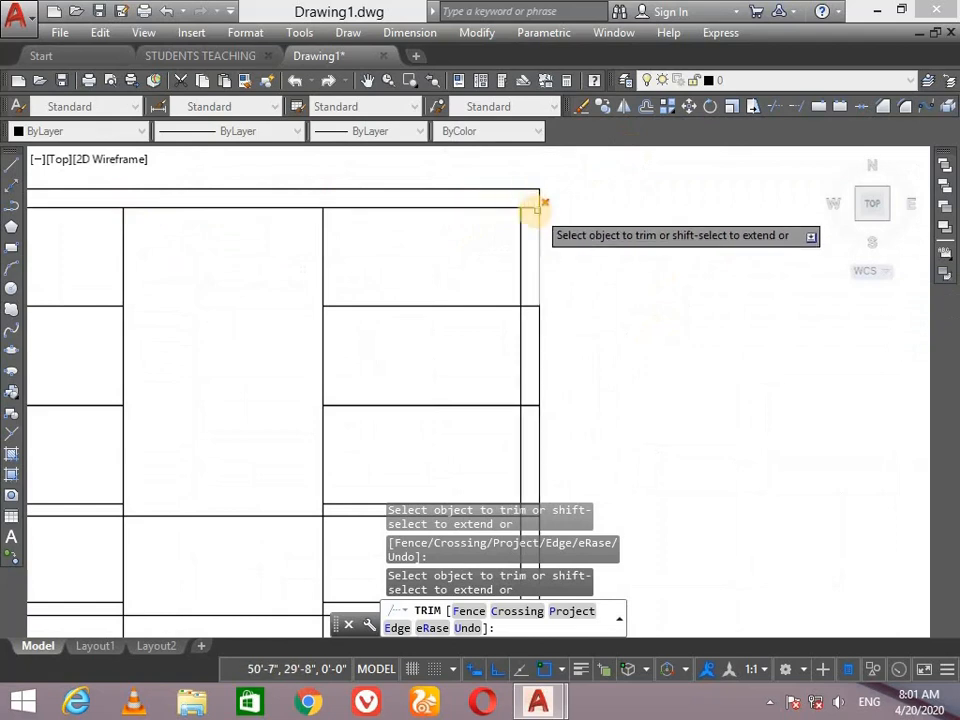
scroll(540, 400, down, 5)
scroll(536, 268, up, 2)
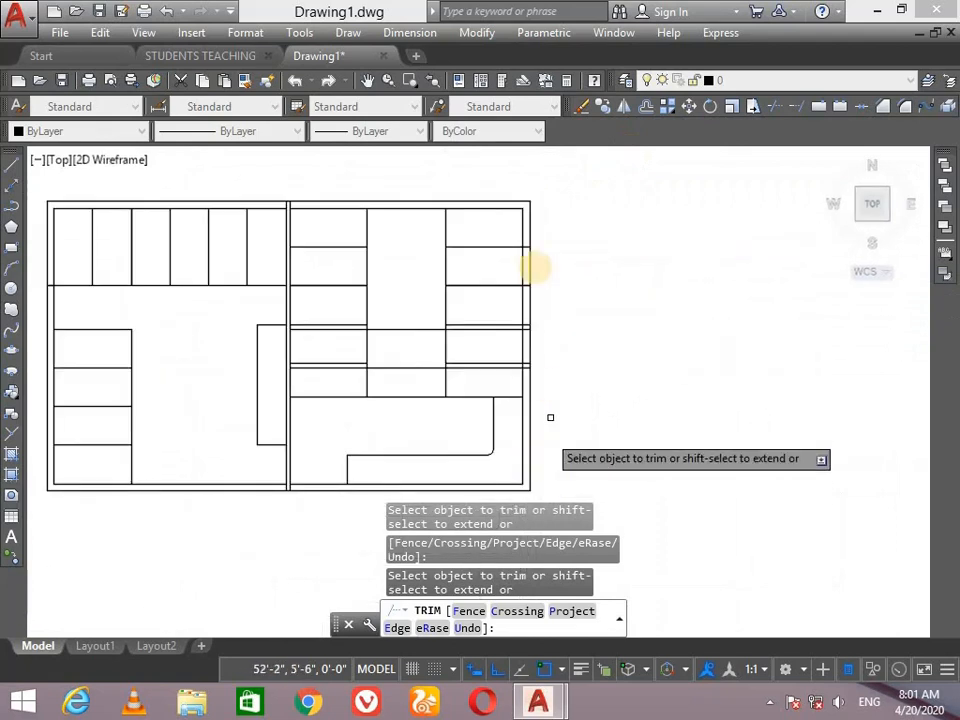
Trim all horizontal bay lines that cross between the two faces of the right outer wall
scroll(526, 214, up, 2)
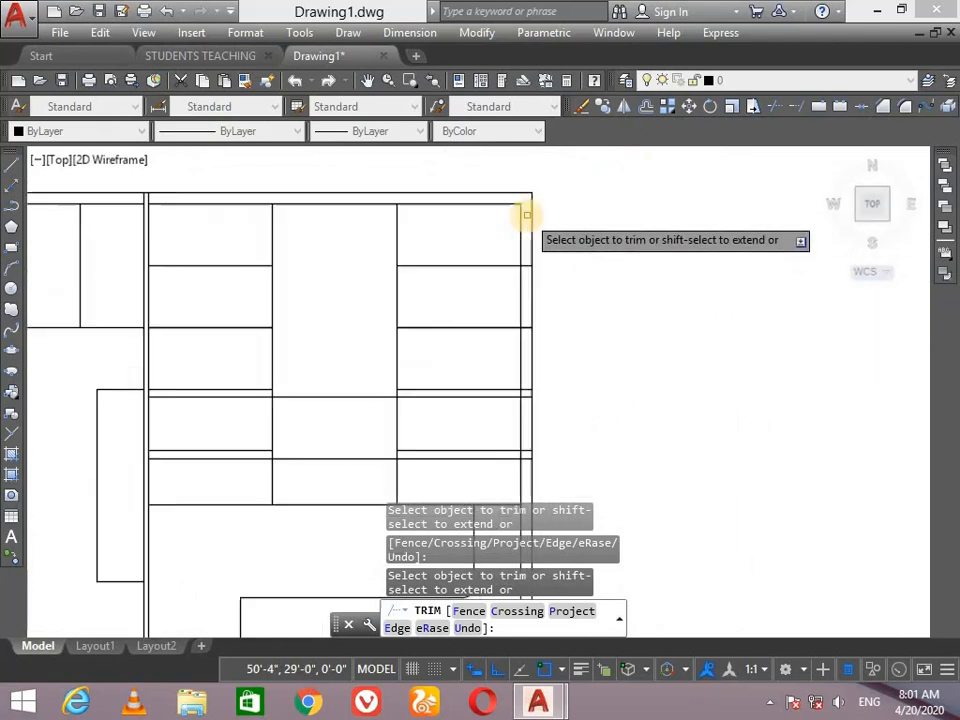
click(530, 213)
scroll(531, 428, down, 4)
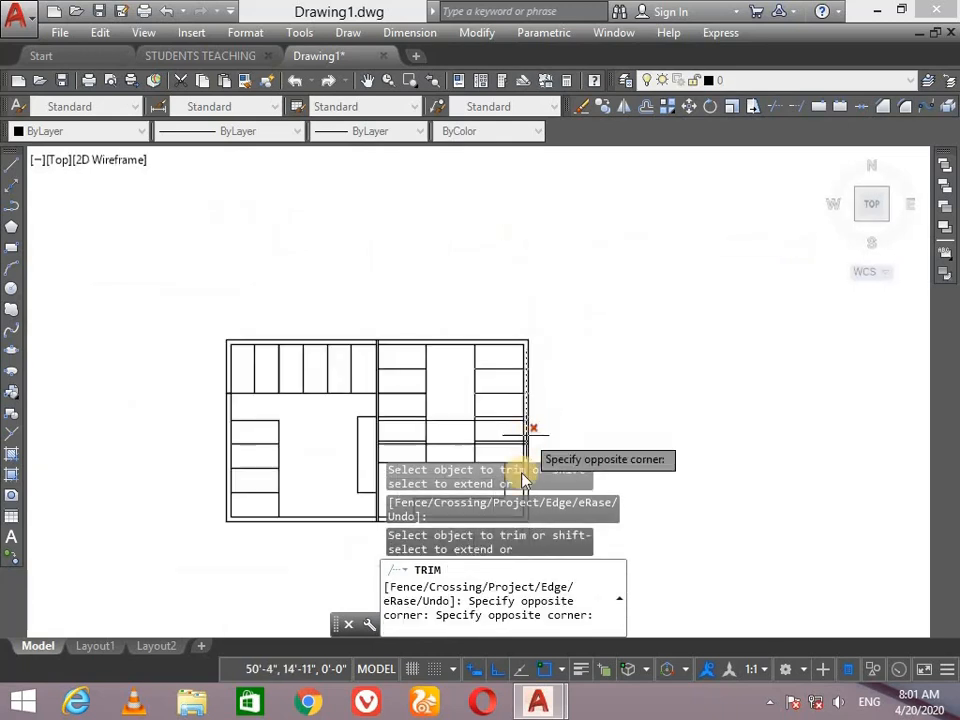
scroll(520, 513, up, 6)
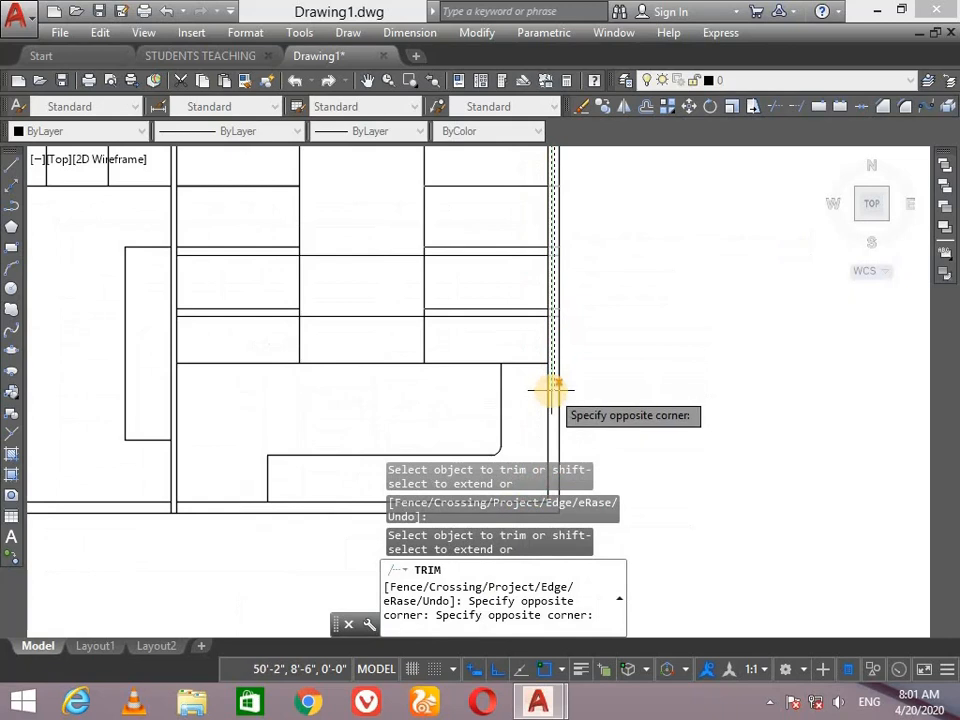
click(552, 390)
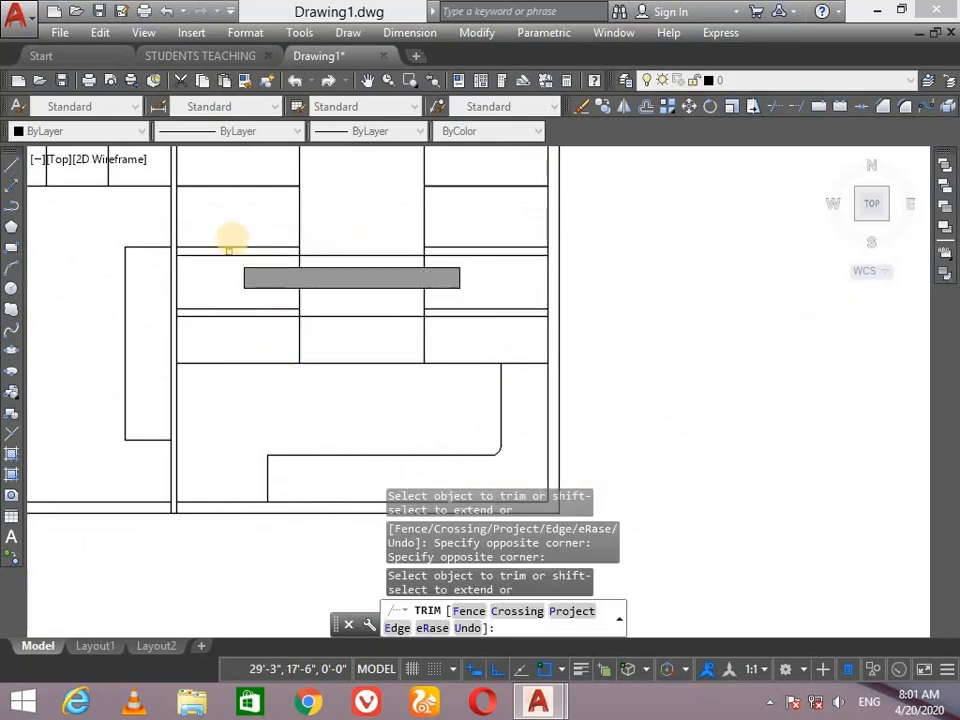
key(Return)
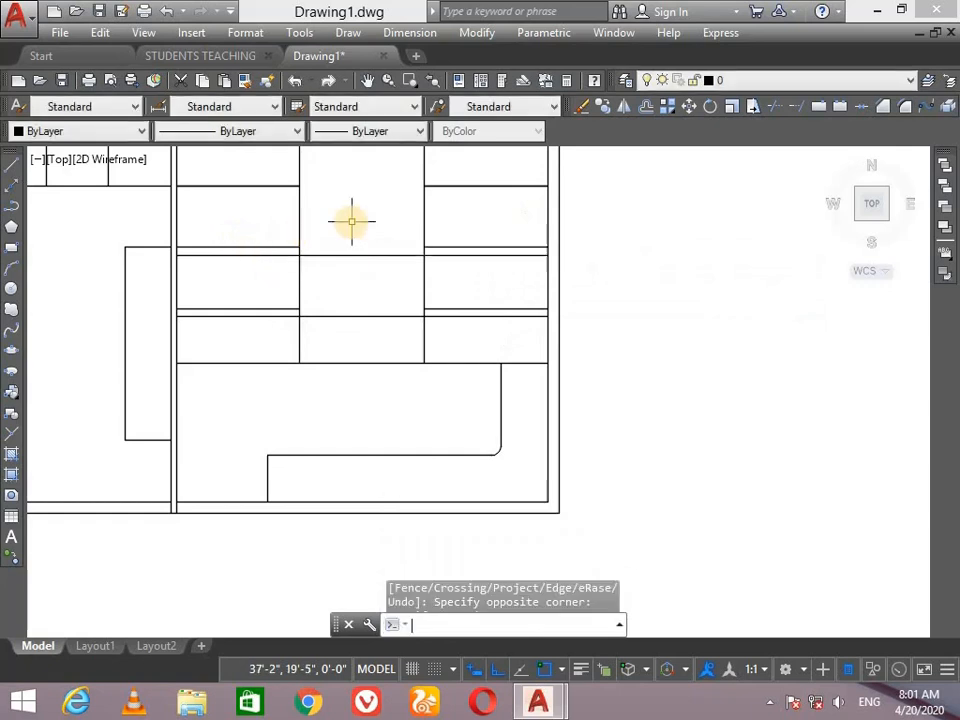
Erase the short upper line of each closely spaced pair in both bay columns of the right-hand room
key(Delete)
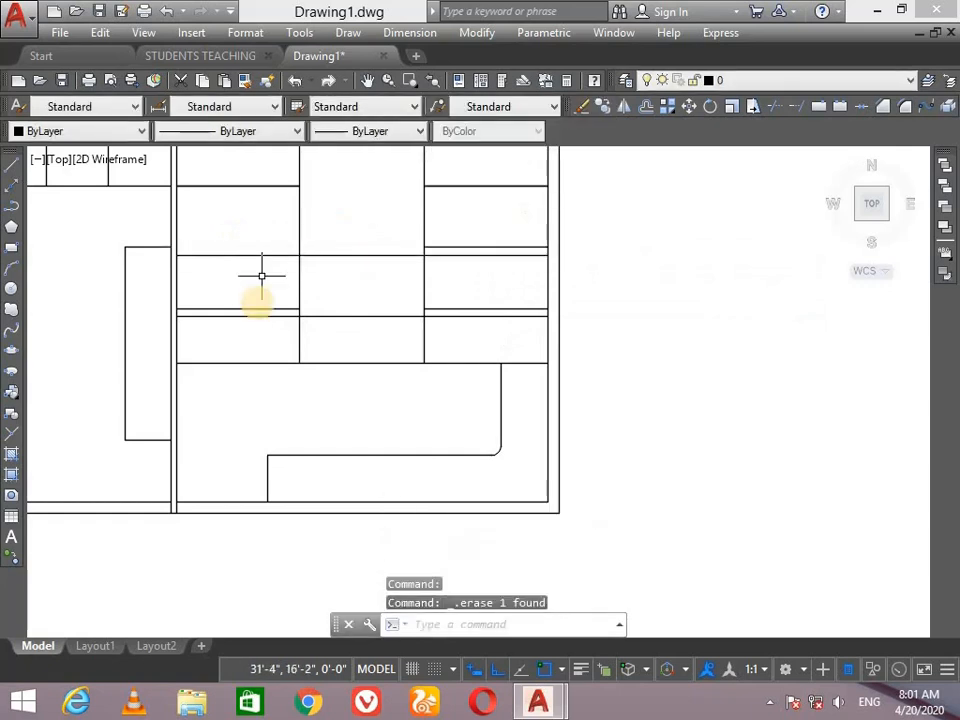
click(258, 308)
key(Delete)
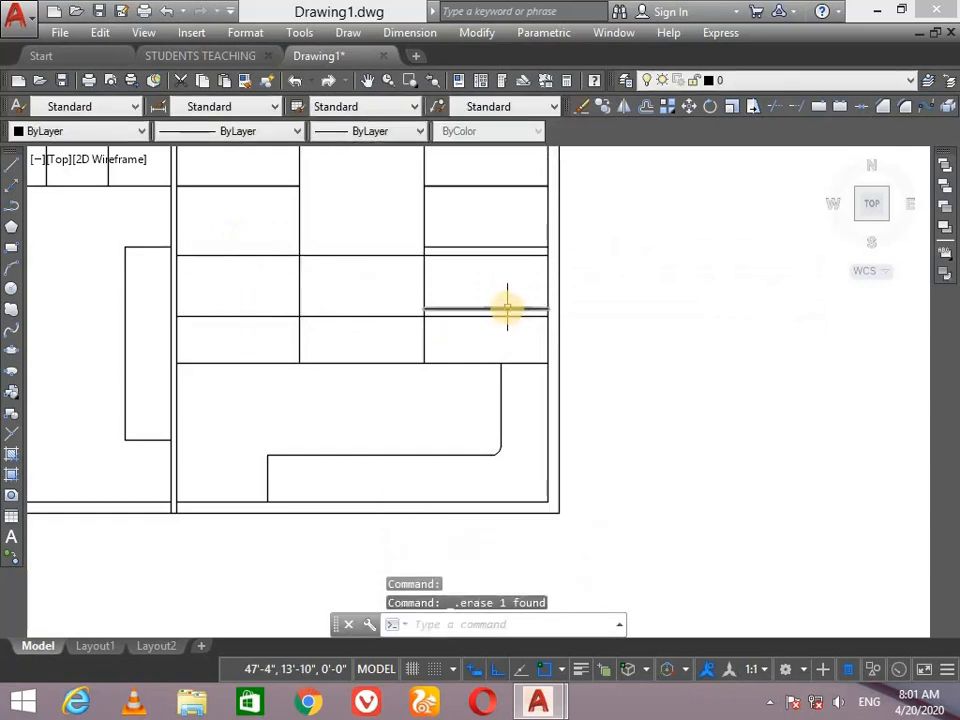
click(507, 309)
key(Delete)
click(500, 247)
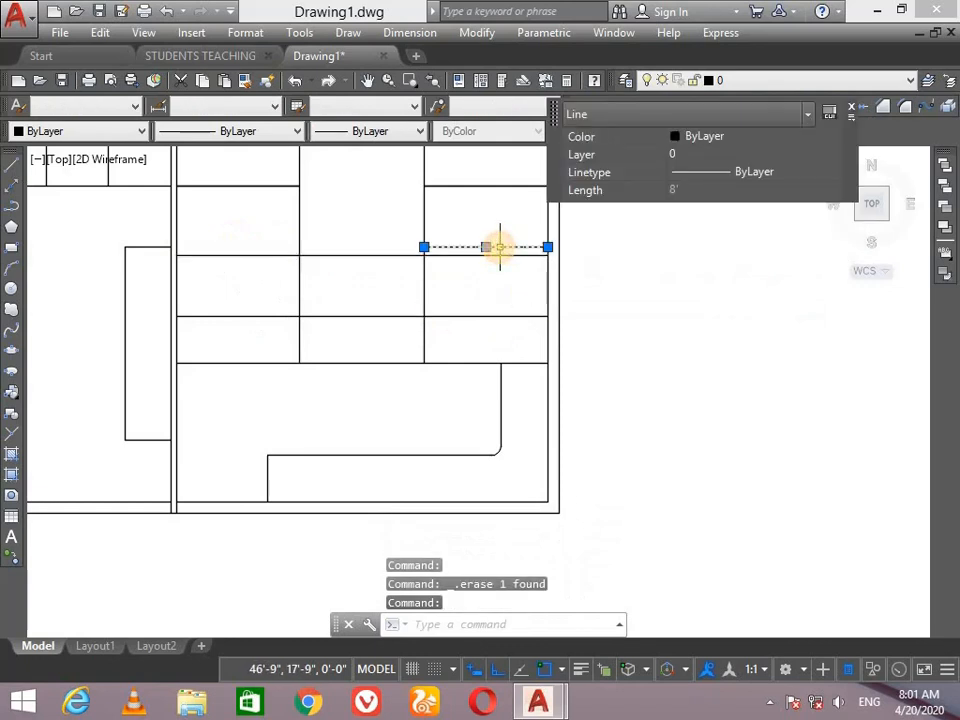
key(Delete)
Measure the height of the third bay beside the partition with a linear dimension, without placing it
scroll(437, 272, down, 2)
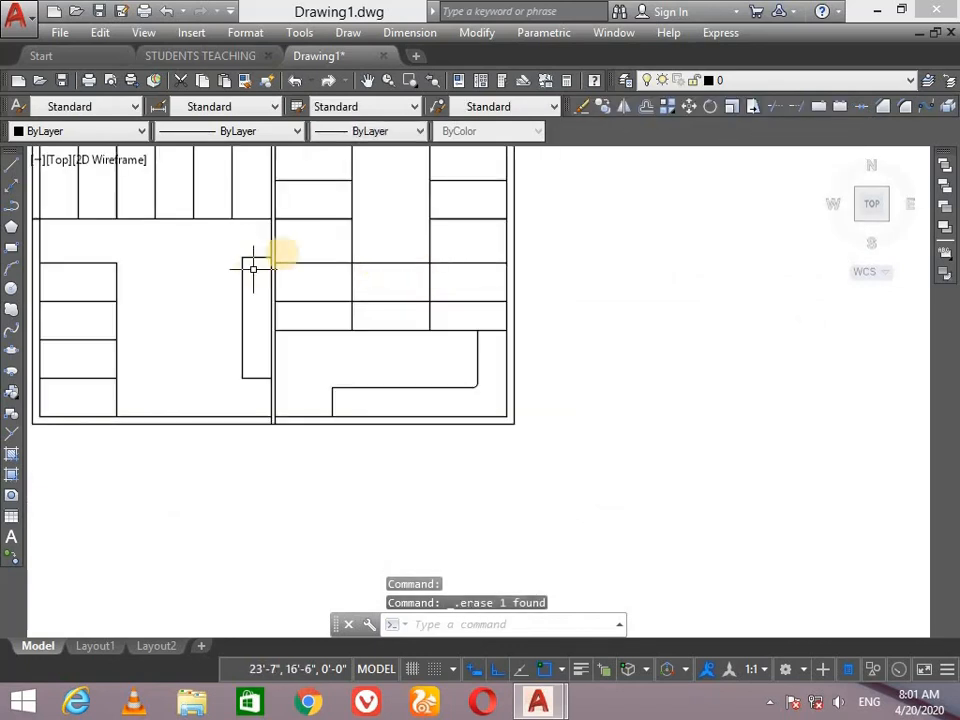
scroll(353, 247, up, 2)
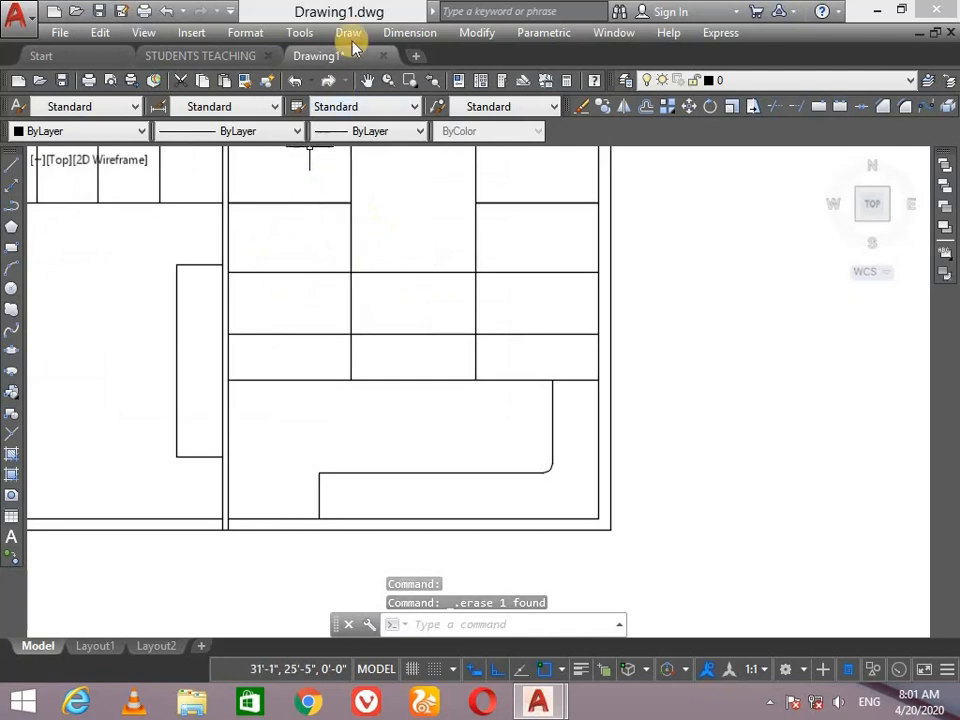
key(Return)
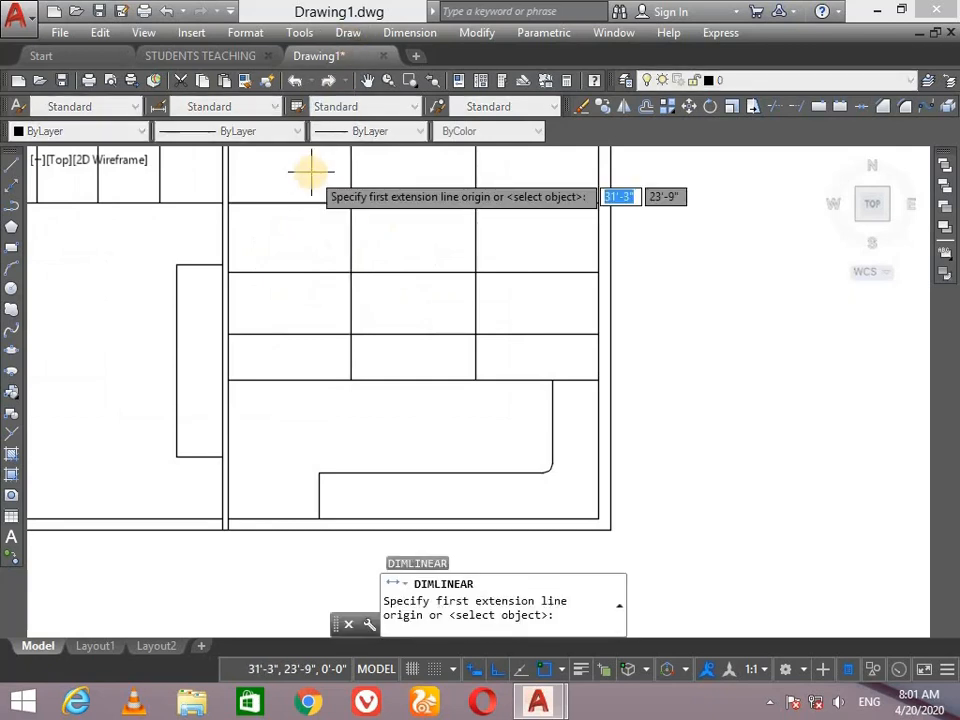
click(311, 203)
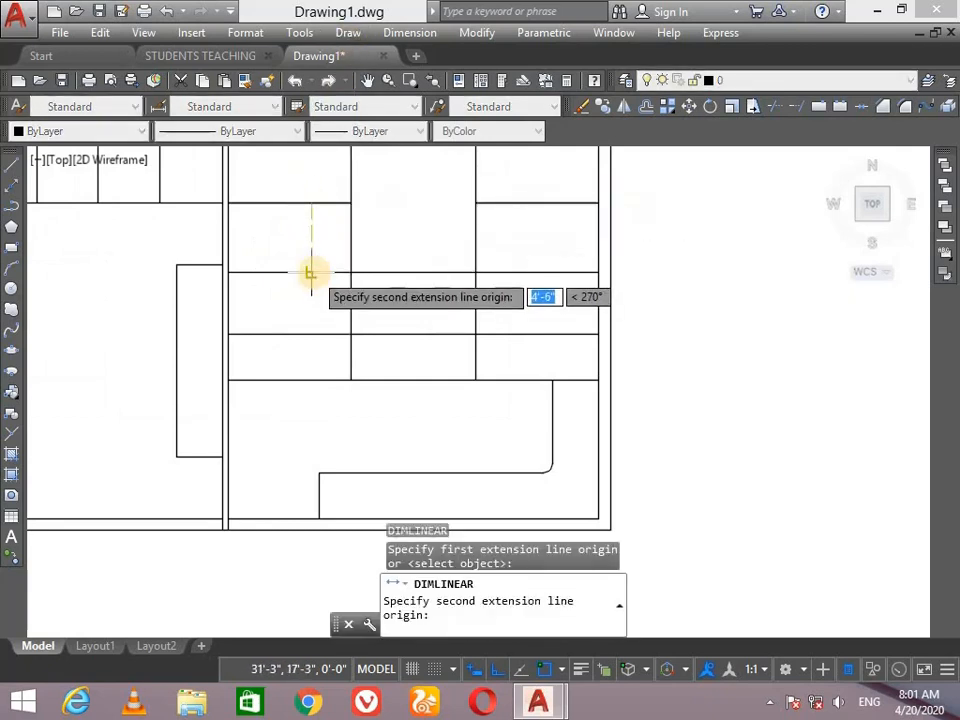
click(312, 272)
key(Escape)
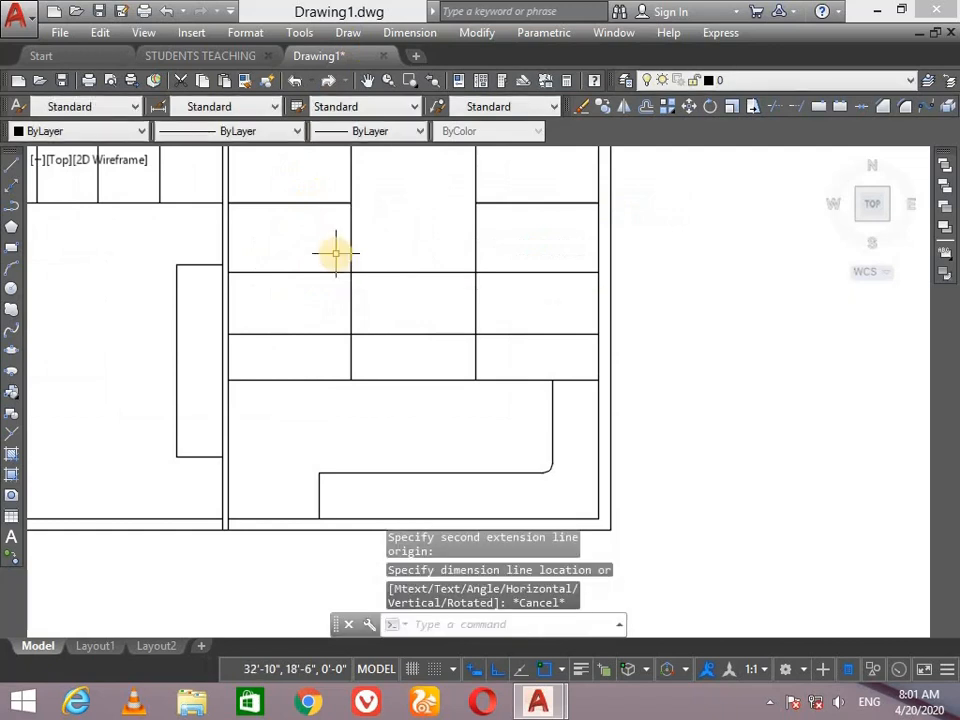
Undo the erasures of the short bay lines in the right-hand room
key(ctrl+z)
key(ctrl+z)
key(ctrl+z)
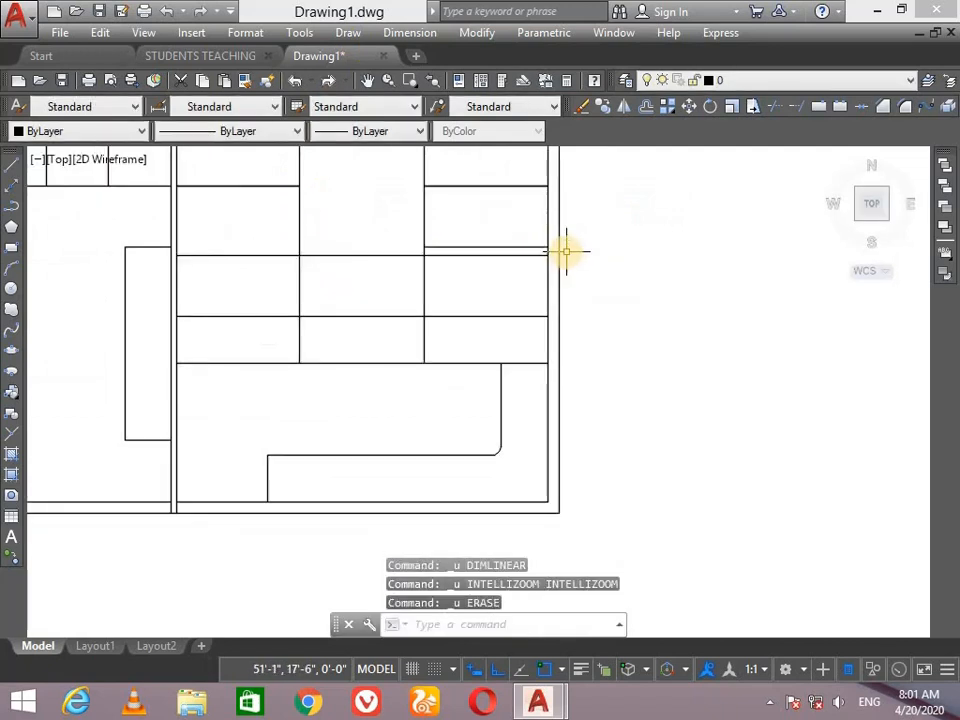
Erase the two long horizontal lines that run across the full width of the right-hand room between the bays
click(335, 254)
key(Delete)
click(372, 307)
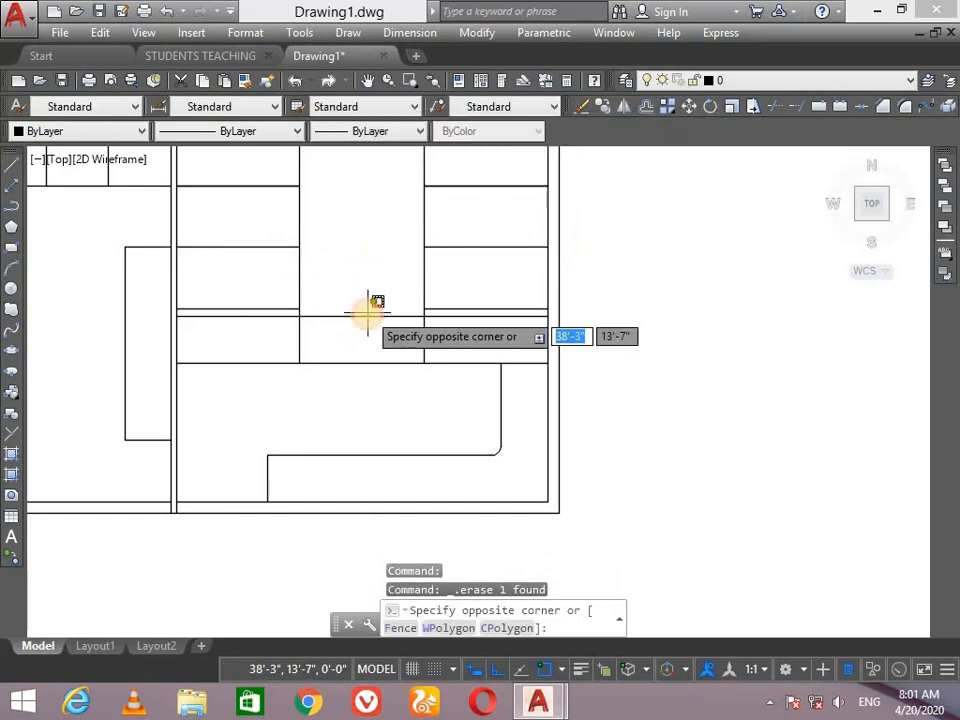
click(363, 319)
key(Delete)
click(197, 327)
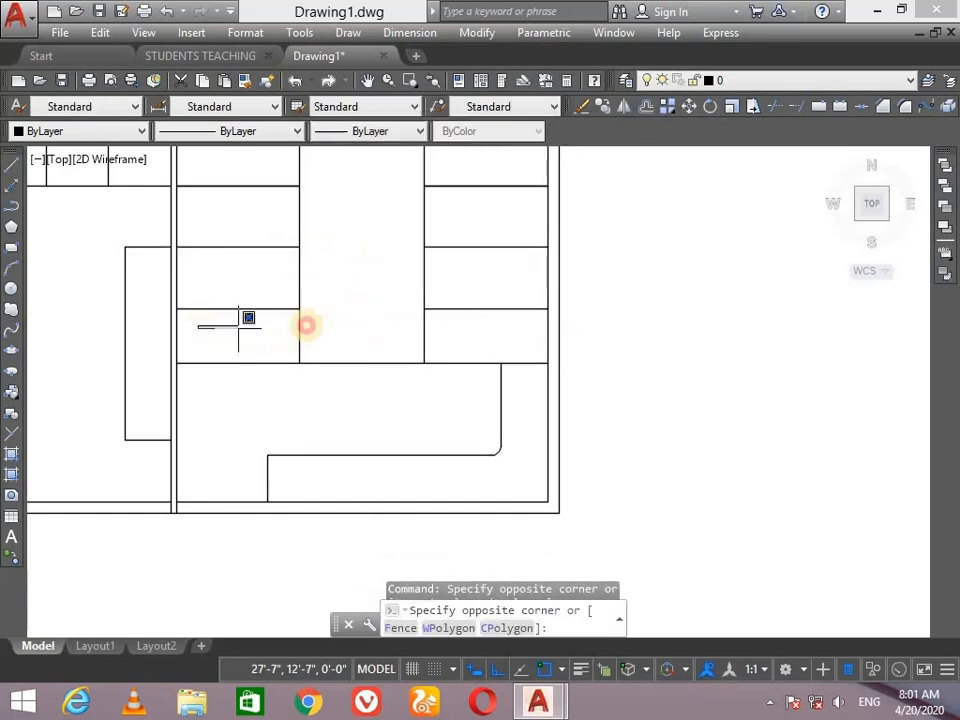
click(307, 325)
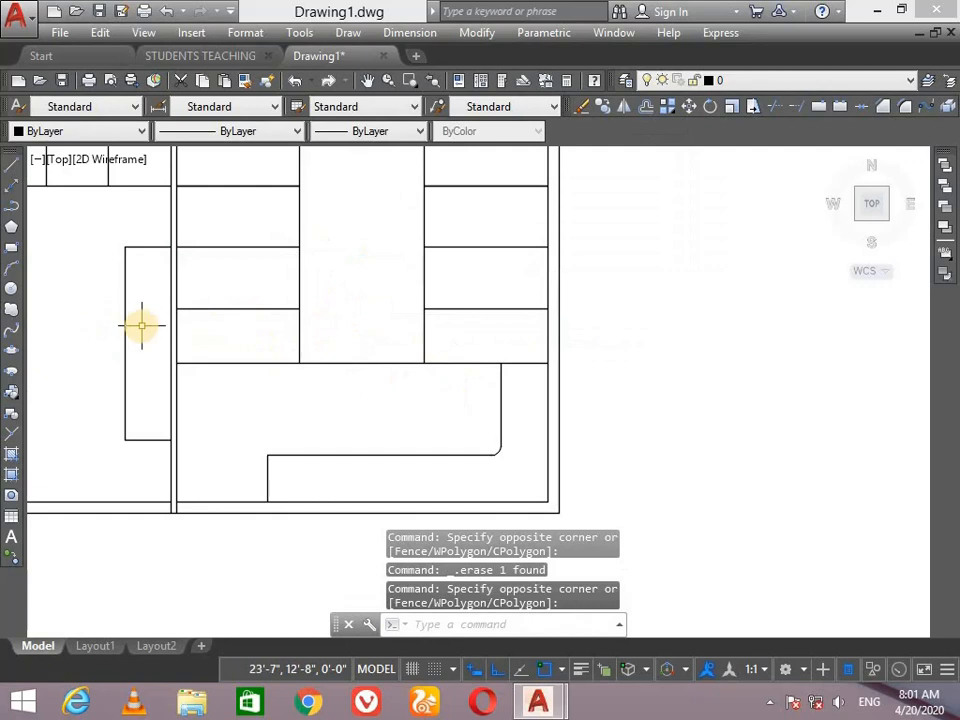
Erase the overlapping duplicate line at the left end of the upper bays' horizontal edge
text(p)
key(Return)
mouse_move(141, 325)
mouse_down()
mouse_move(574, 328)
mouse_move(482, 557)
mouse_move(262, 548)
mouse_move(231, 525)
mouse_move(184, 407)
mouse_move(219, 287)
mouse_move(377, 306)
mouse_move(414, 465)
mouse_move(369, 626)
mouse_up()
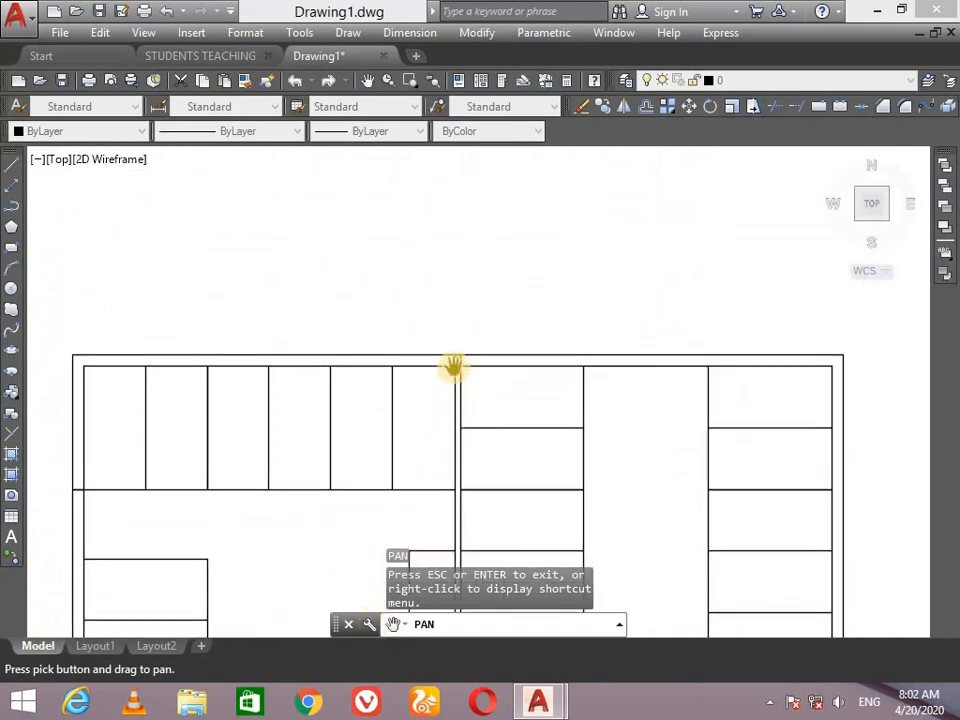
mouse_move(164, 503)
mouse_down()
mouse_move(272, 422)
mouse_move(293, 421)
mouse_up()
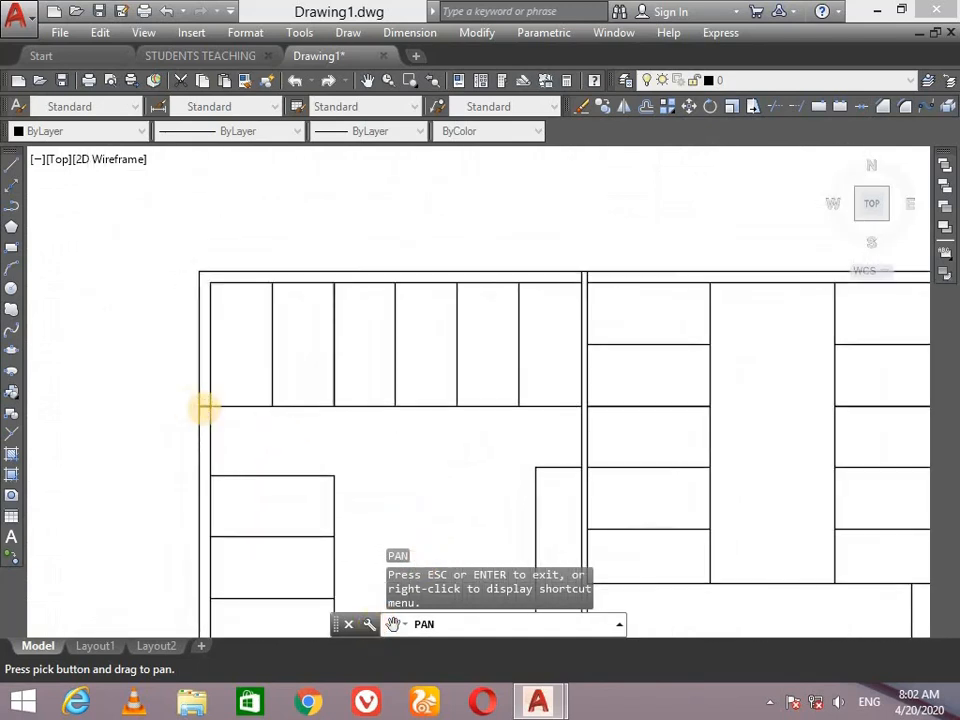
key(Escape)
click(209, 408)
key(Delete)
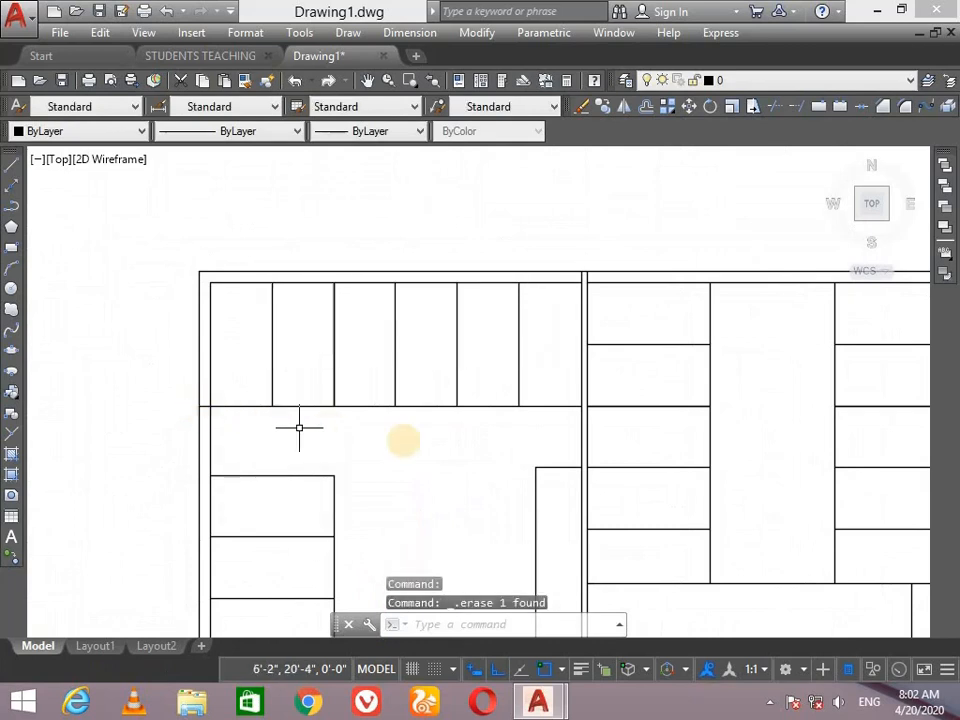
Trim the end of the upper bays' horizontal edge line between the left wall's two faces
click(205, 406)
key(Escape)
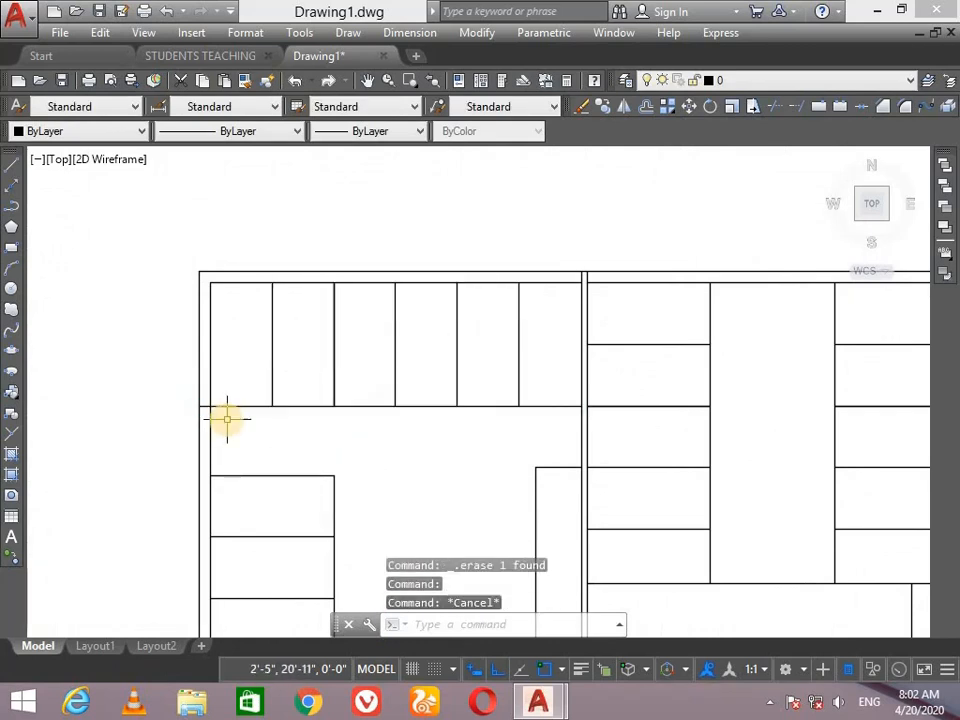
text(tr)
key(Return)
key(Return)
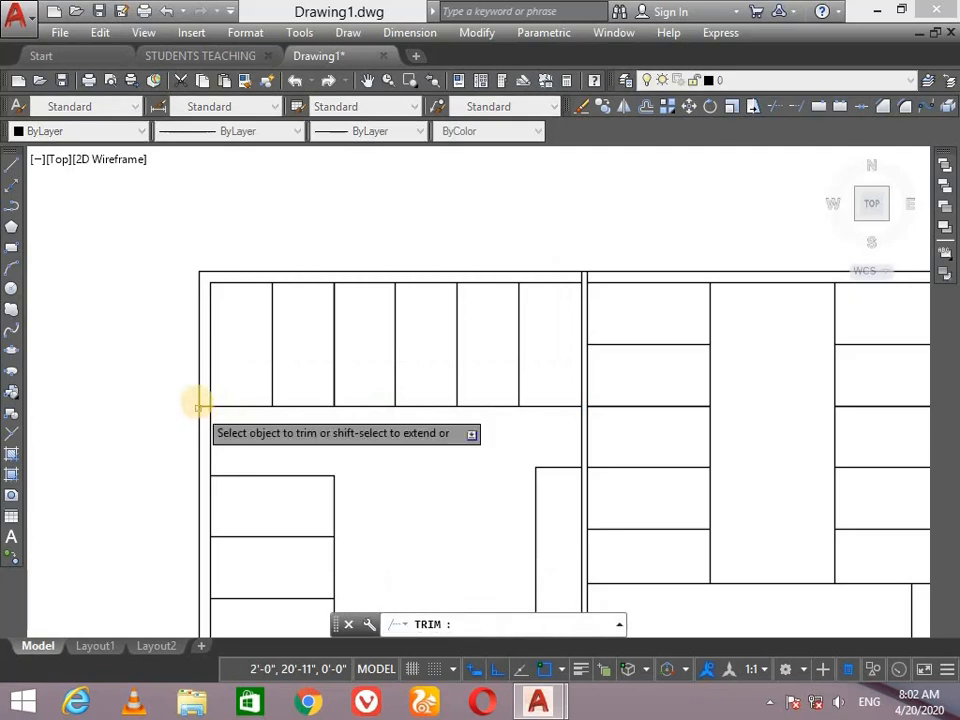
click(204, 407)
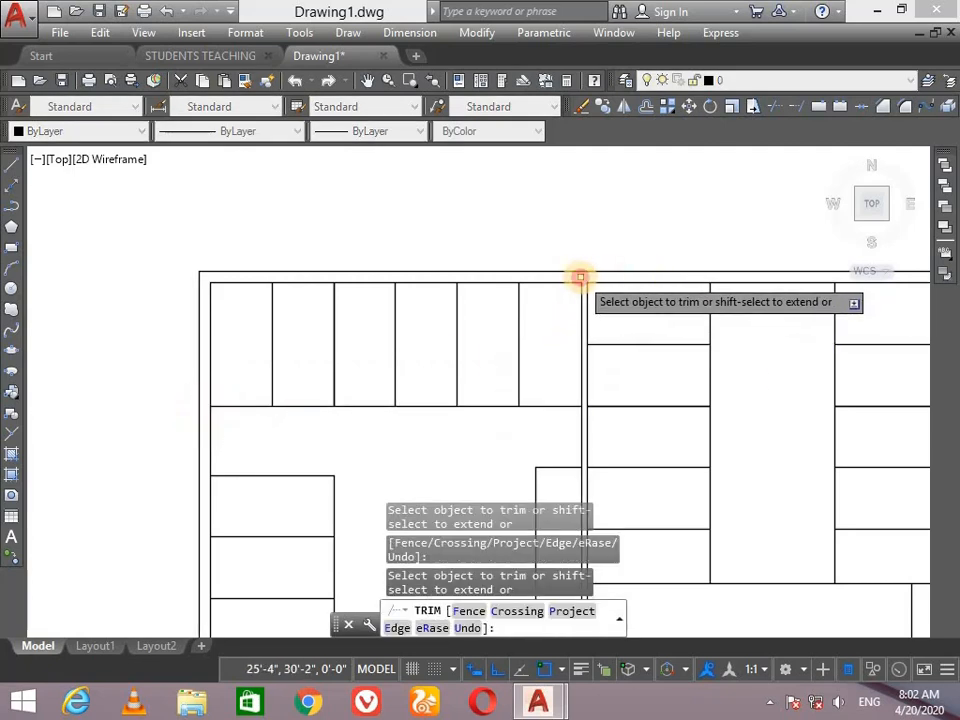
Trim the ends of the partition's face lines where they run into the top and bottom walls
scroll(600, 362, down, 6)
scroll(579, 349, up, 8)
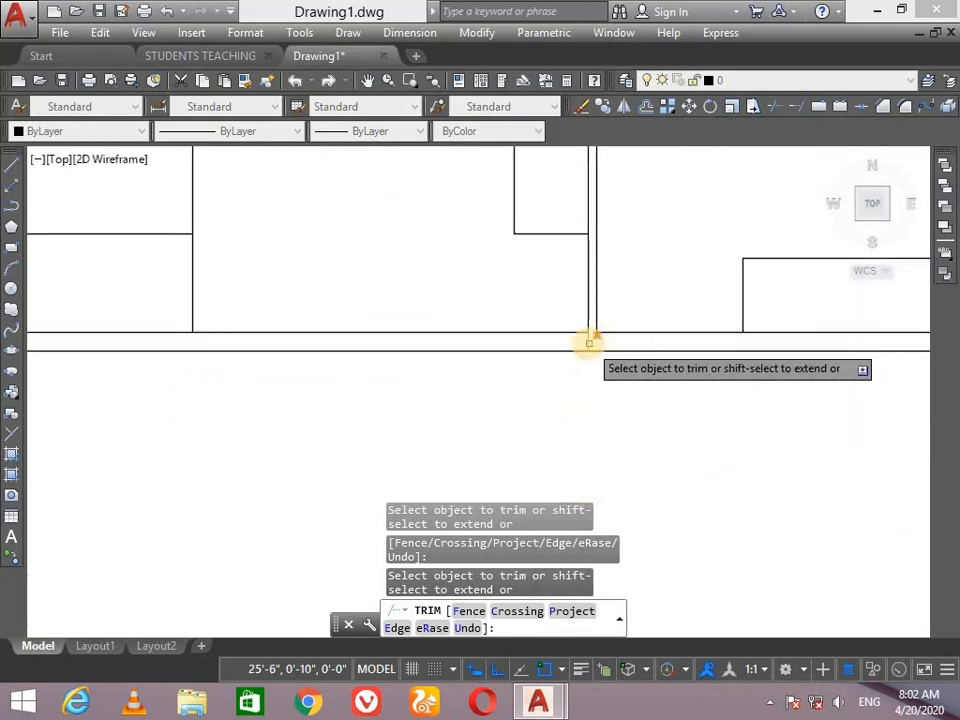
click(588, 343)
key(Return)
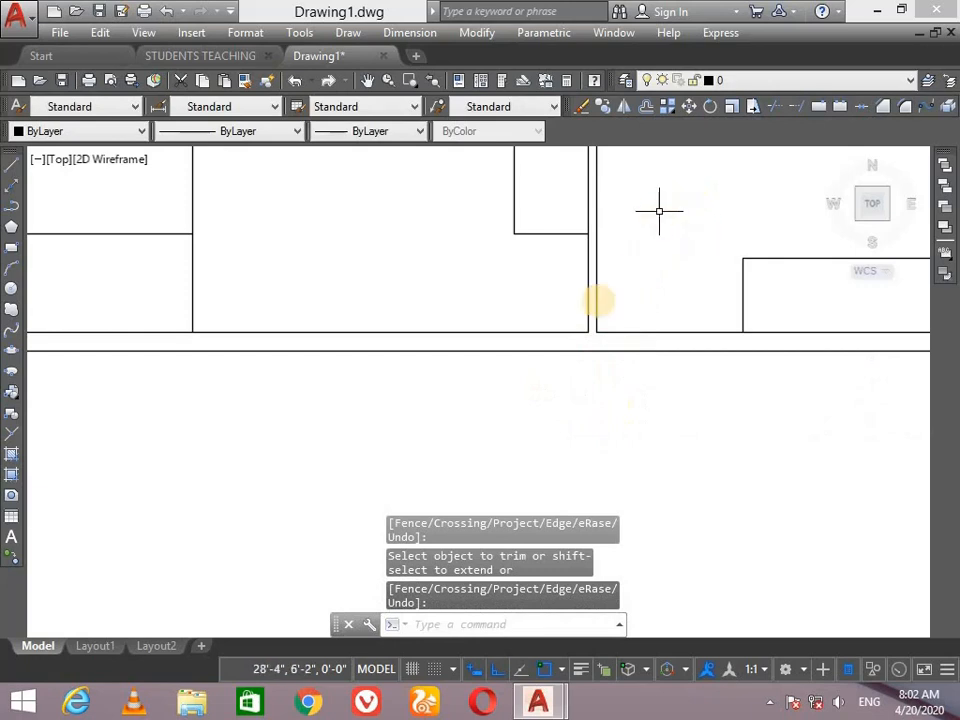
Offset the four horizontal bay dividers beside the partition in the right-hand room downward by 2"
key(Return)
drag(640, 256, 436, 478)
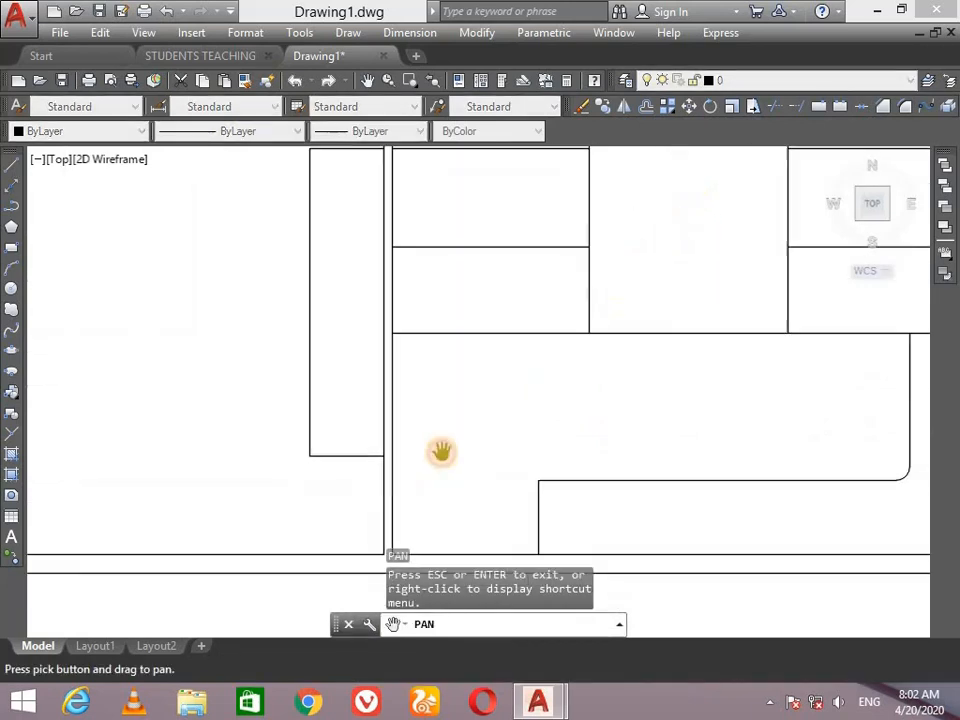
scroll(441, 452, down, 5)
mouse_move(480, 340)
mouse_down()
mouse_move(455, 398)
mouse_move(495, 336)
mouse_move(527, 335)
mouse_up()
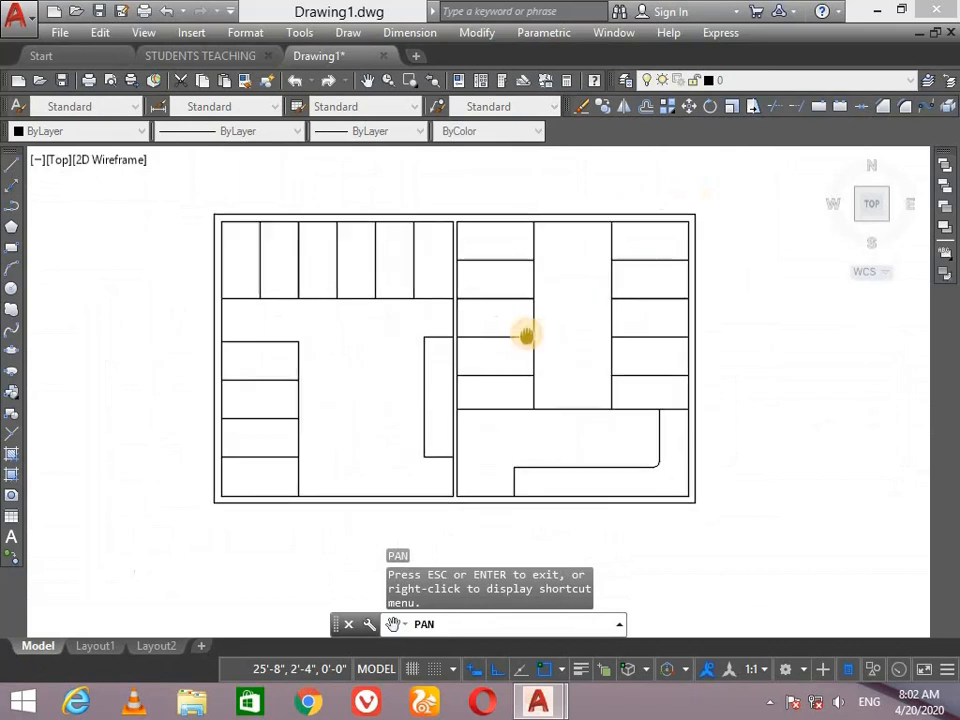
key(Escape)
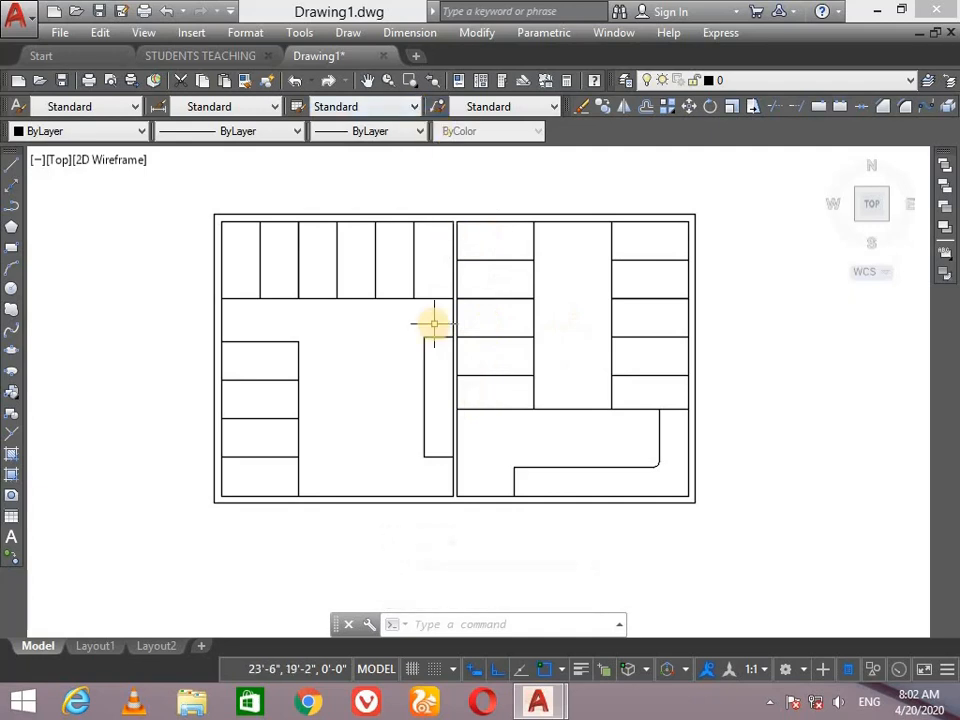
key(Return)
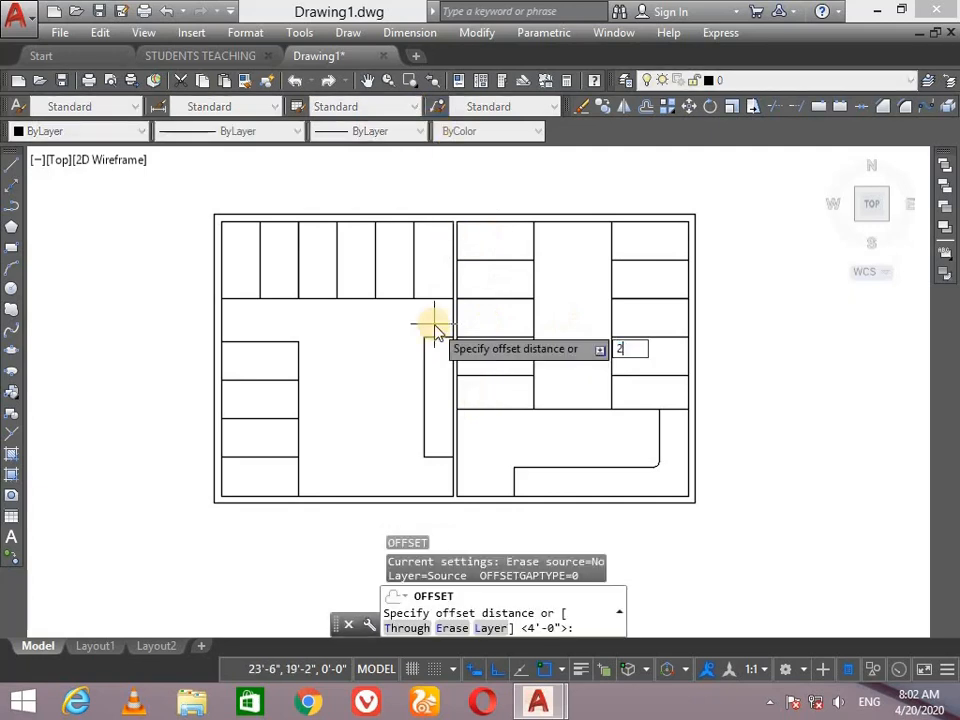
key(Return)
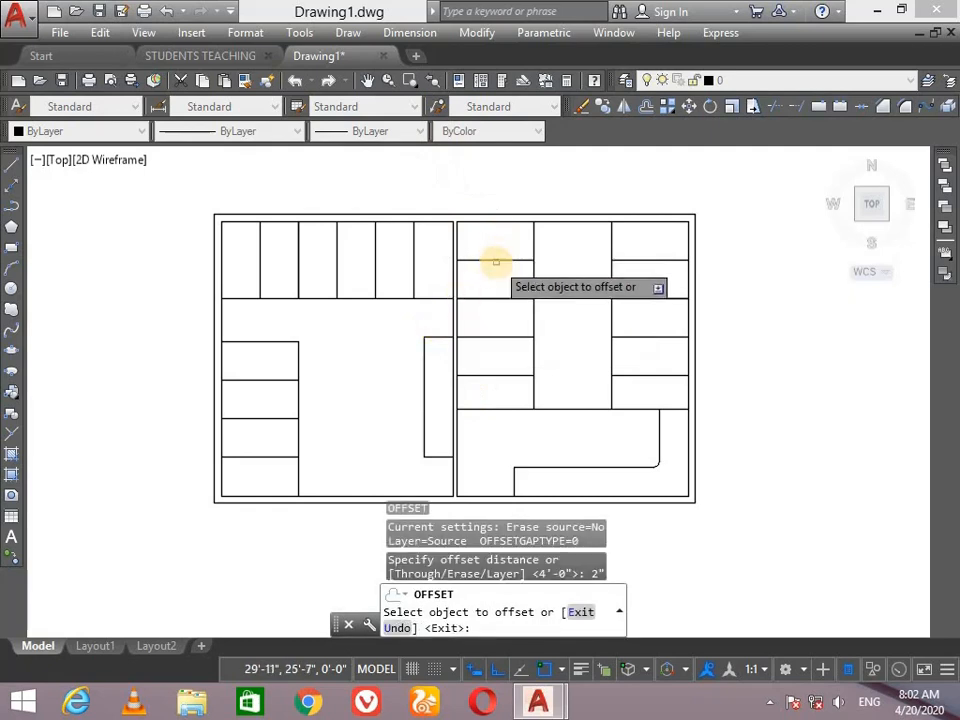
click(494, 260)
click(490, 273)
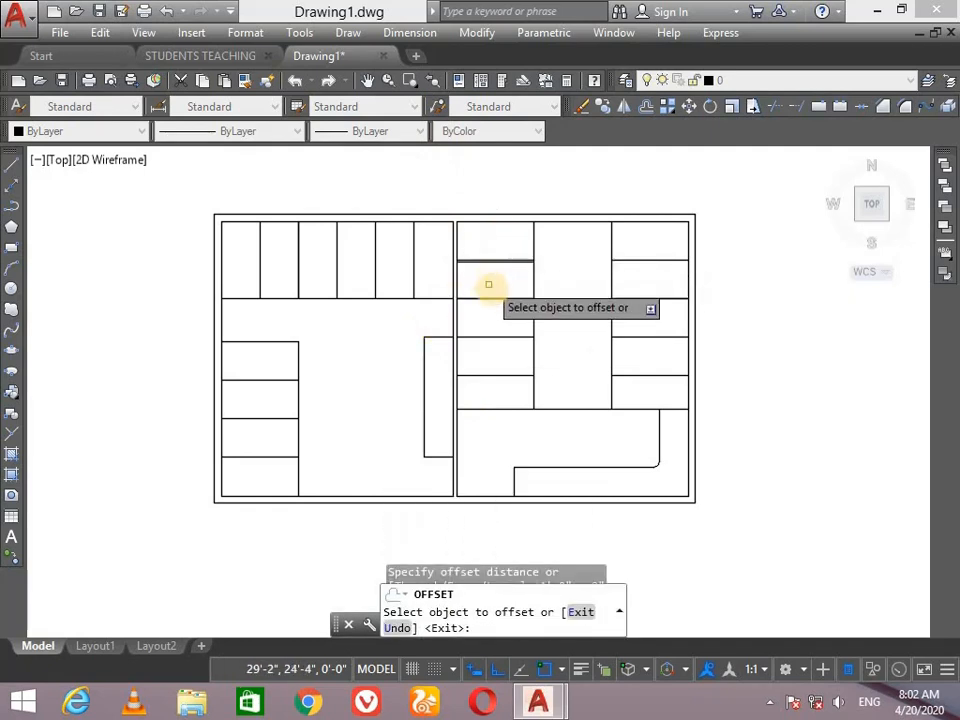
click(491, 299)
click(489, 330)
click(491, 336)
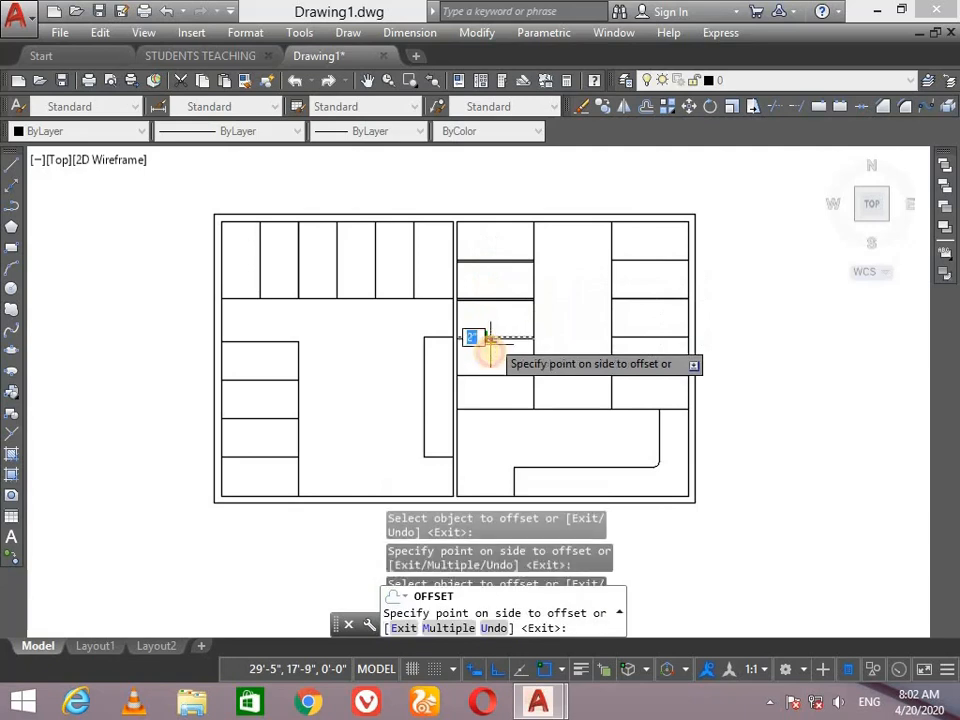
click(492, 355)
click(496, 376)
click(495, 392)
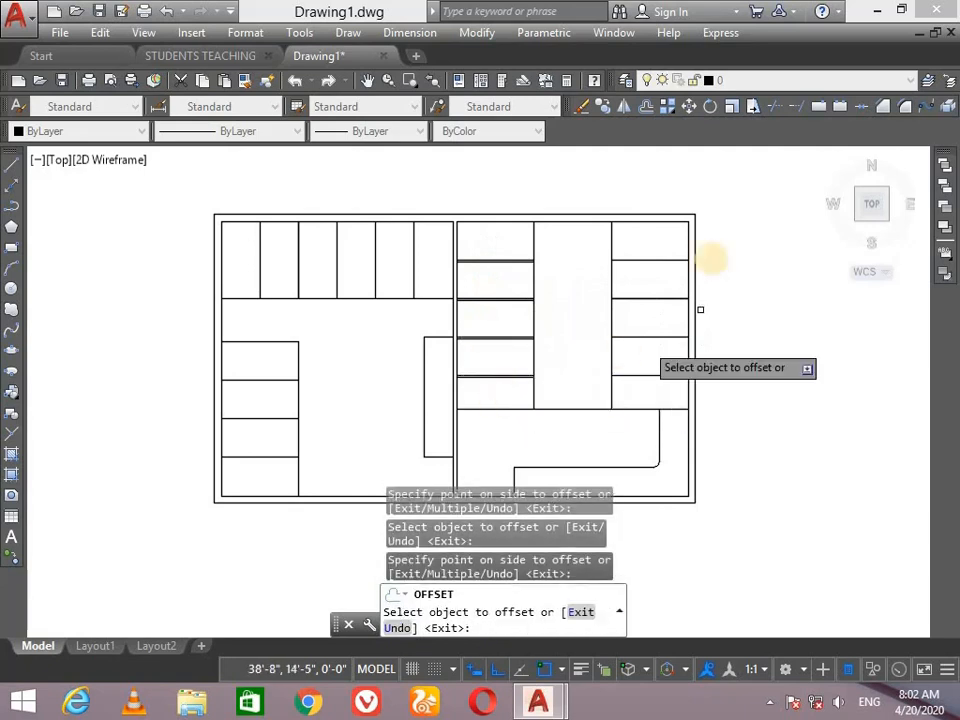
Offset the four horizontal bay dividers along the right wall of the right-hand room downward by 2"
click(658, 260)
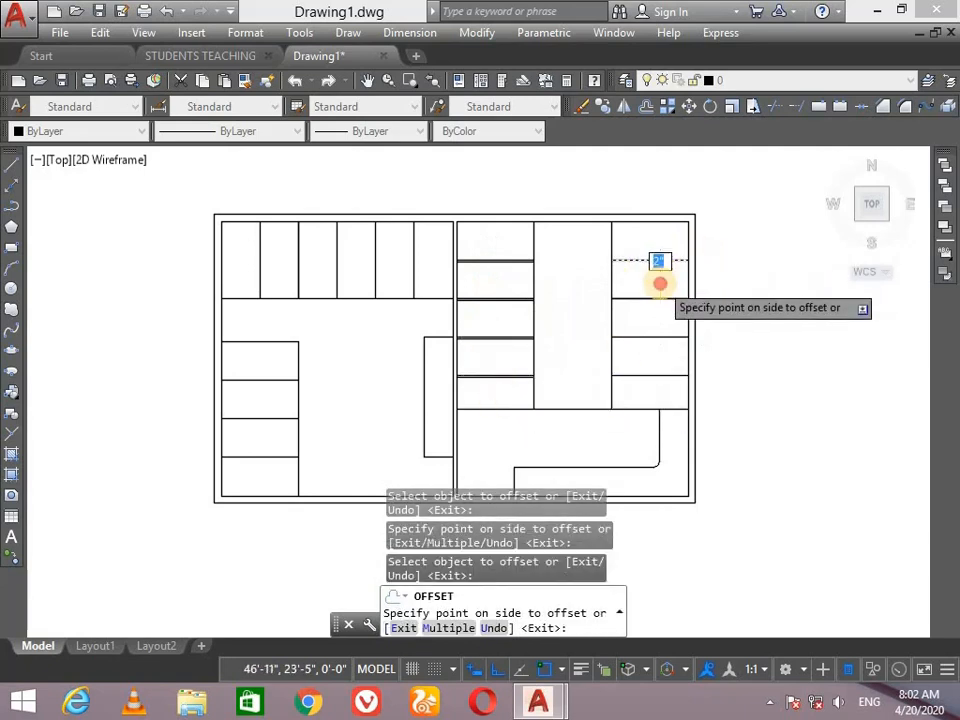
click(659, 284)
click(648, 299)
click(656, 321)
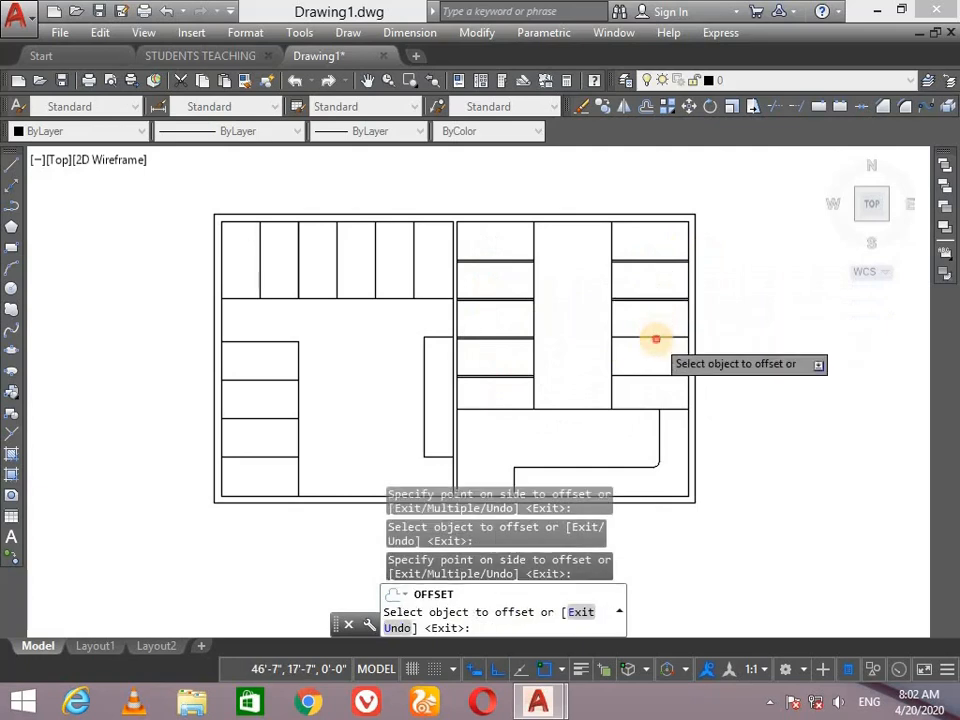
click(655, 337)
click(655, 358)
click(652, 376)
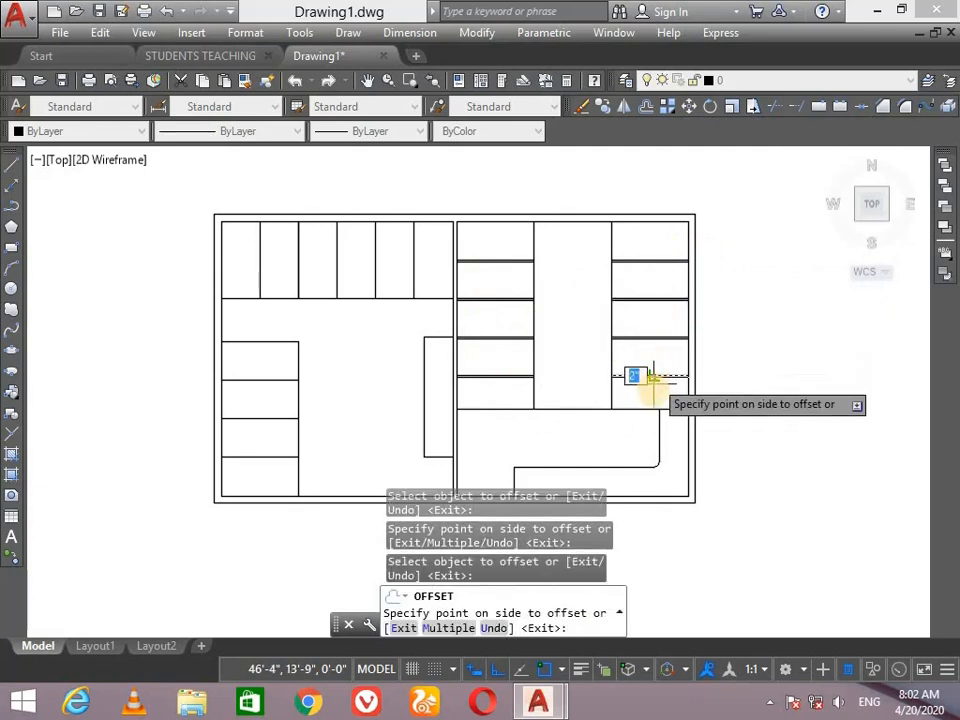
click(651, 390)
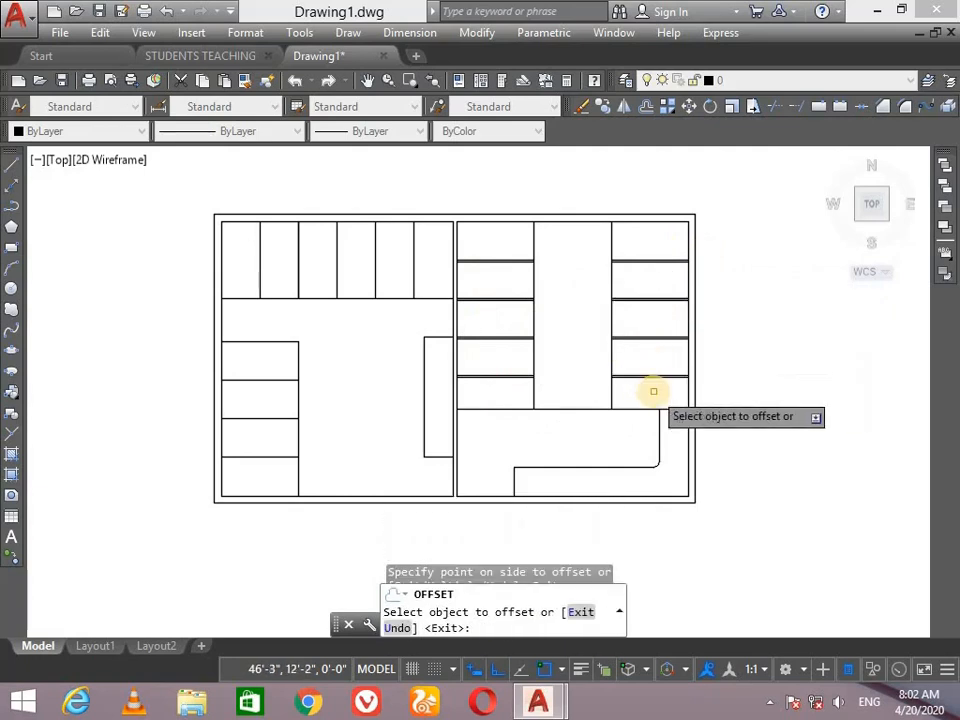
Offset the five vertical dividers of the upper bays in the left-hand room to the right by 2"
click(412, 255)
click(410, 256)
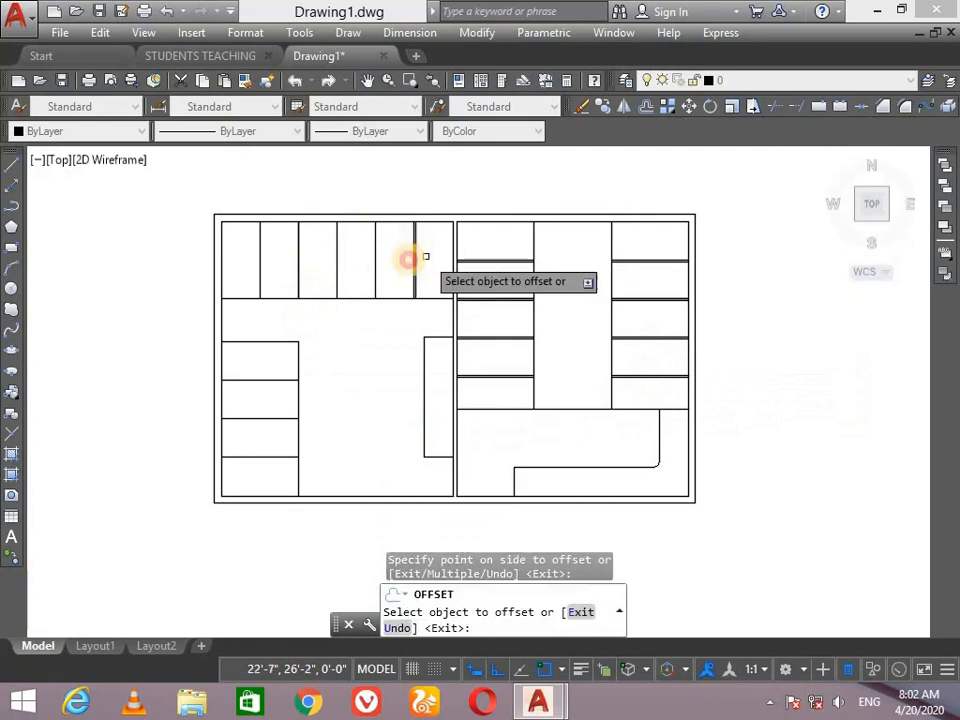
click(375, 256)
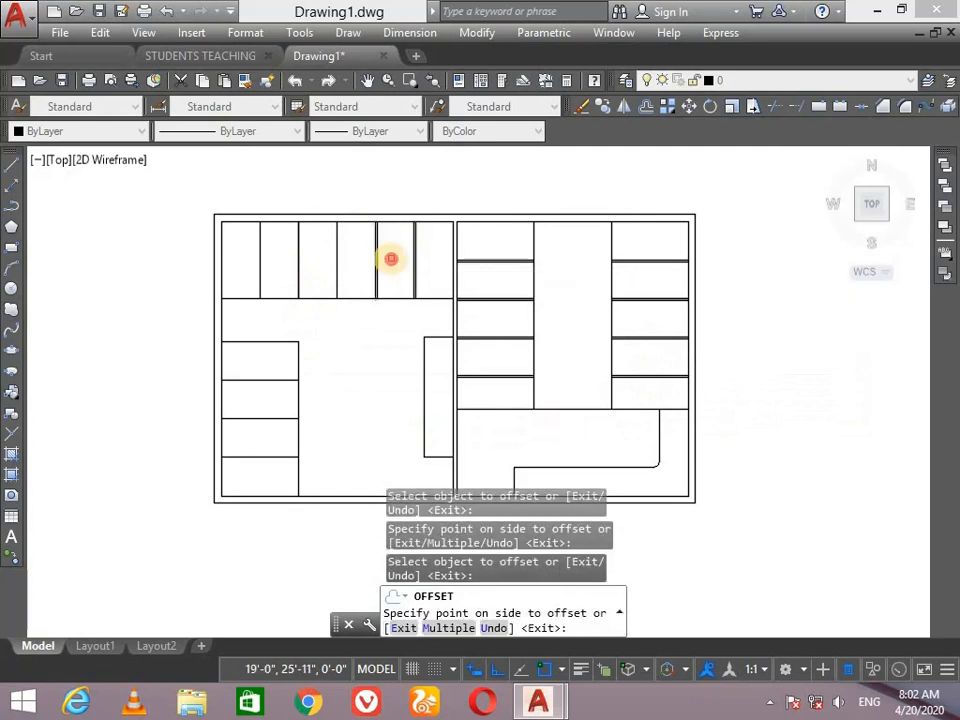
click(392, 257)
click(338, 258)
click(318, 258)
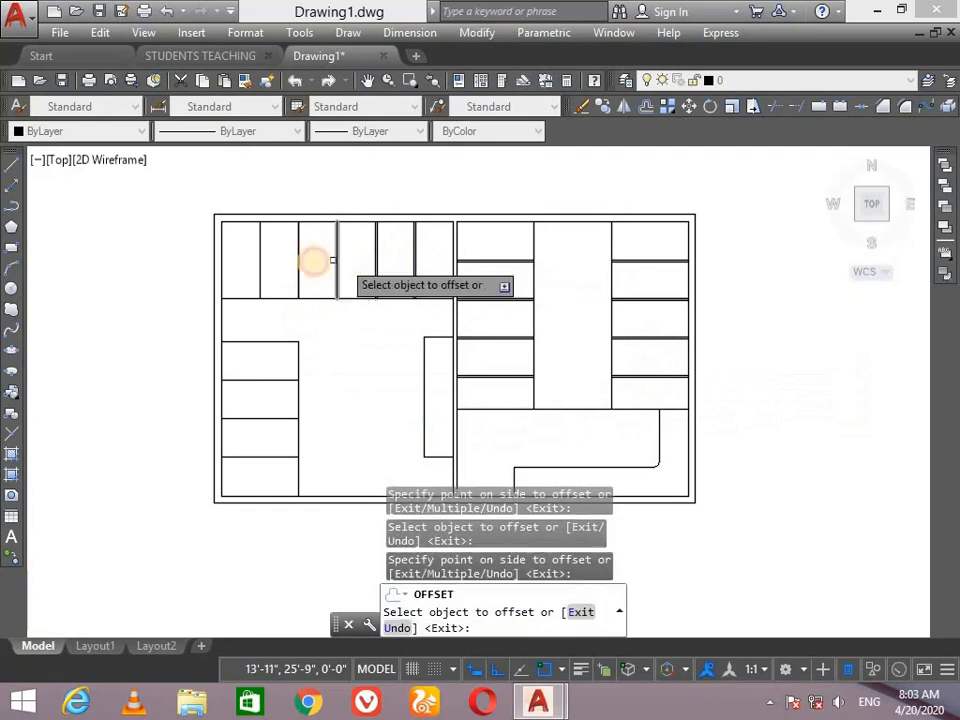
click(300, 259)
click(262, 259)
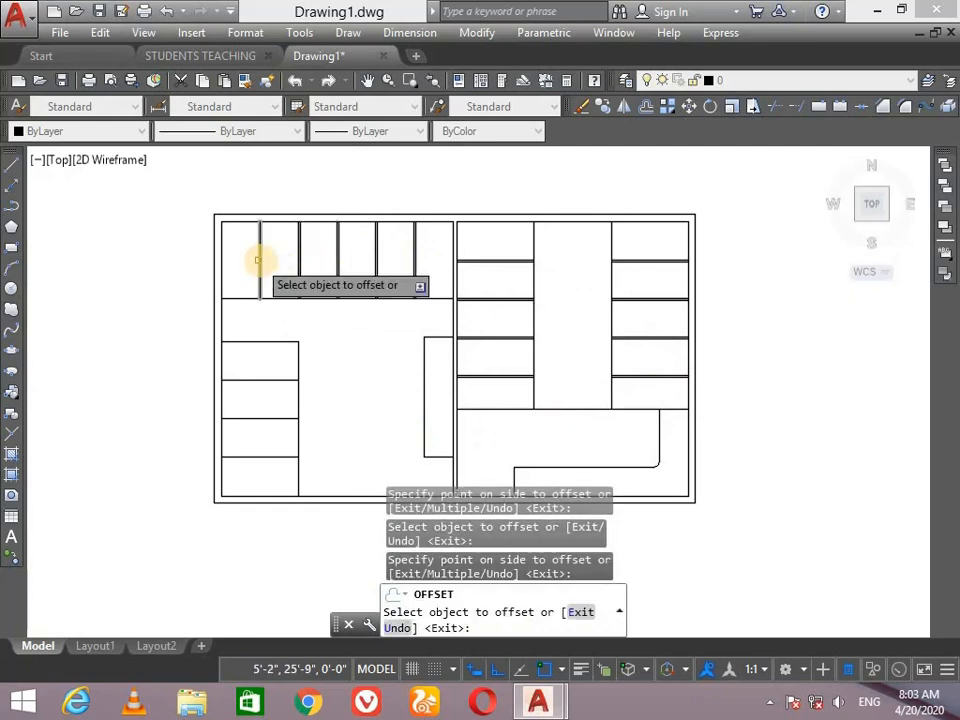
click(260, 259)
click(245, 262)
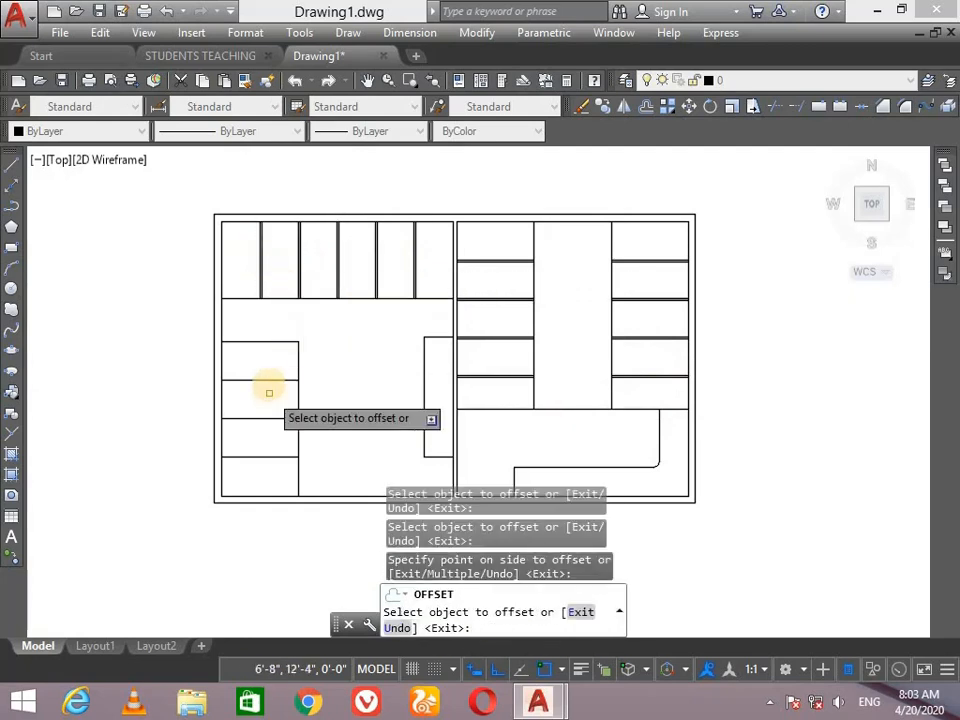
Offset the three horizontal dividers of the bays along the left wall of the left-hand room upward by 2"
click(268, 380)
click(268, 392)
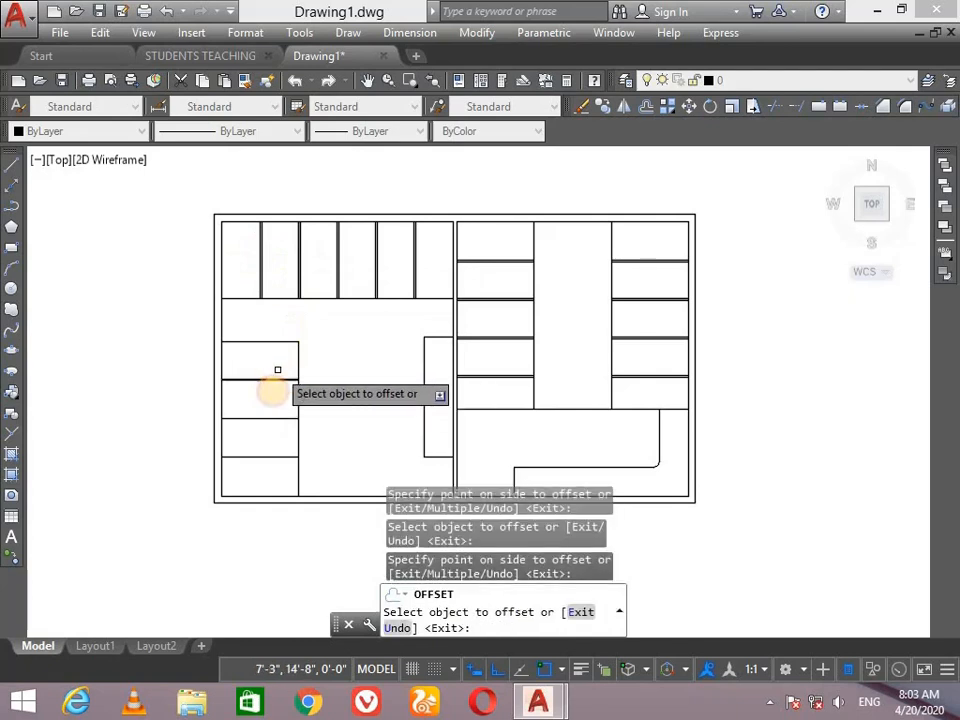
click(265, 418)
click(268, 432)
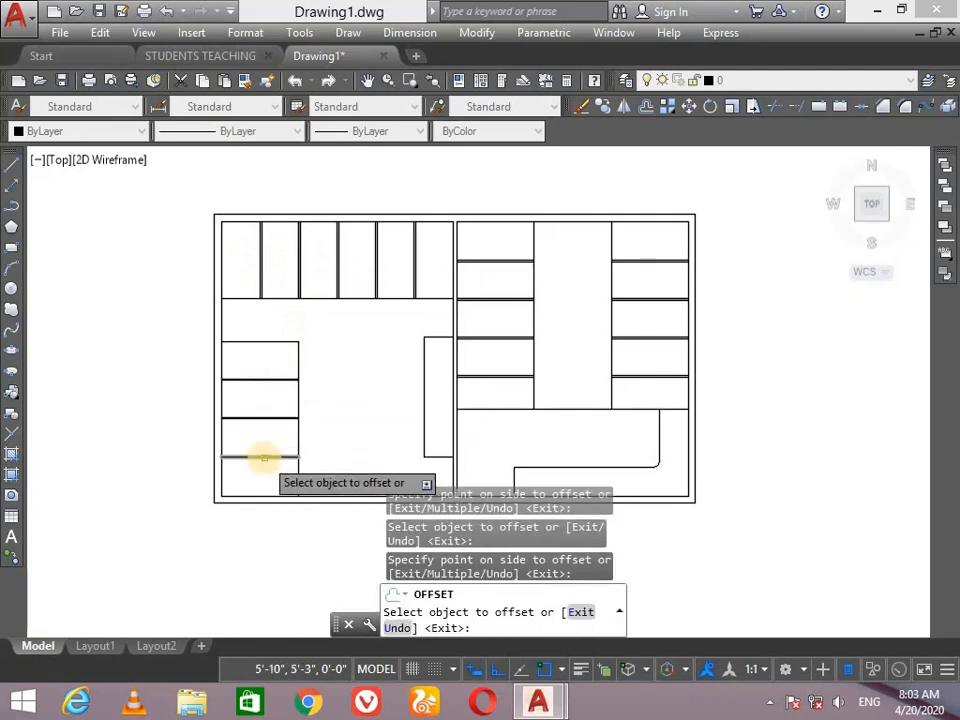
click(258, 455)
click(270, 440)
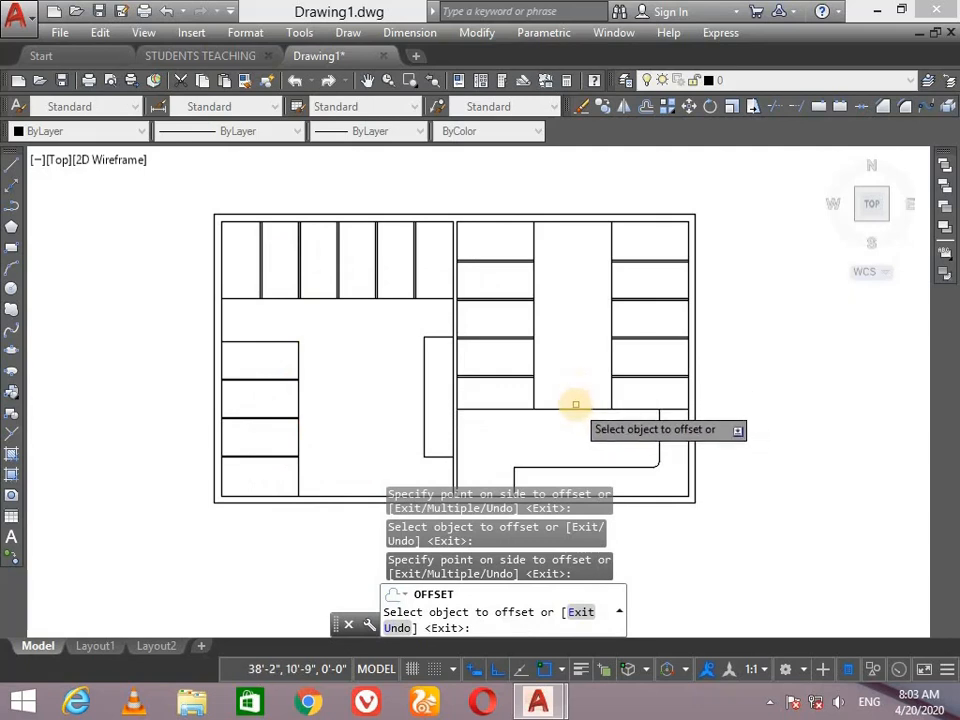
key(Escape)
Offset the horizontal line below the right-hand room's bays downward by 4"
text(o)
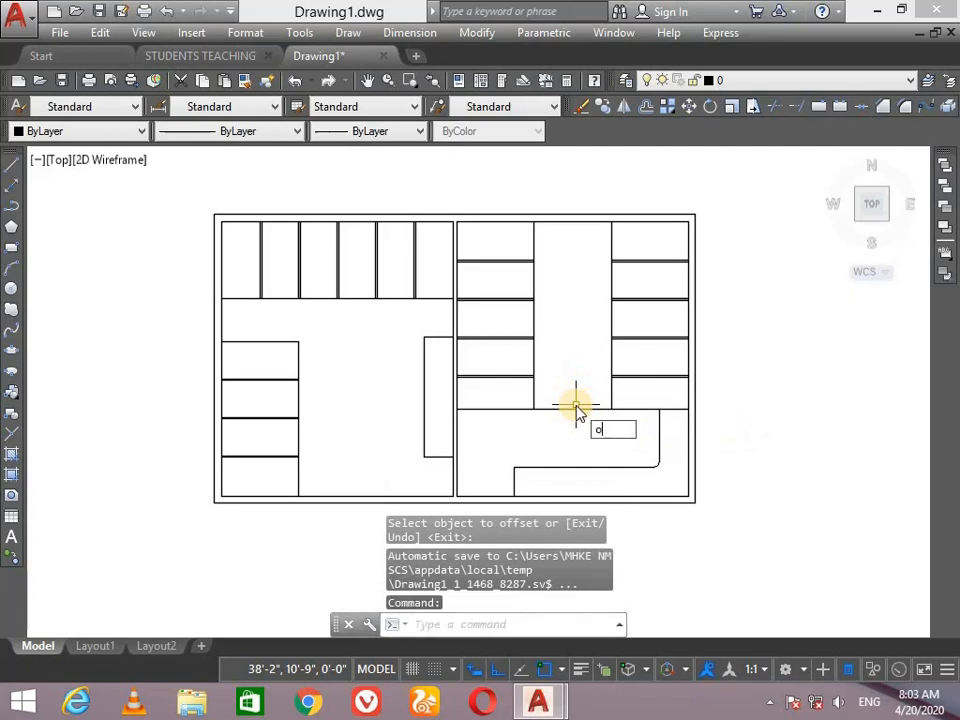
key(Return)
text(4)
key(Return)
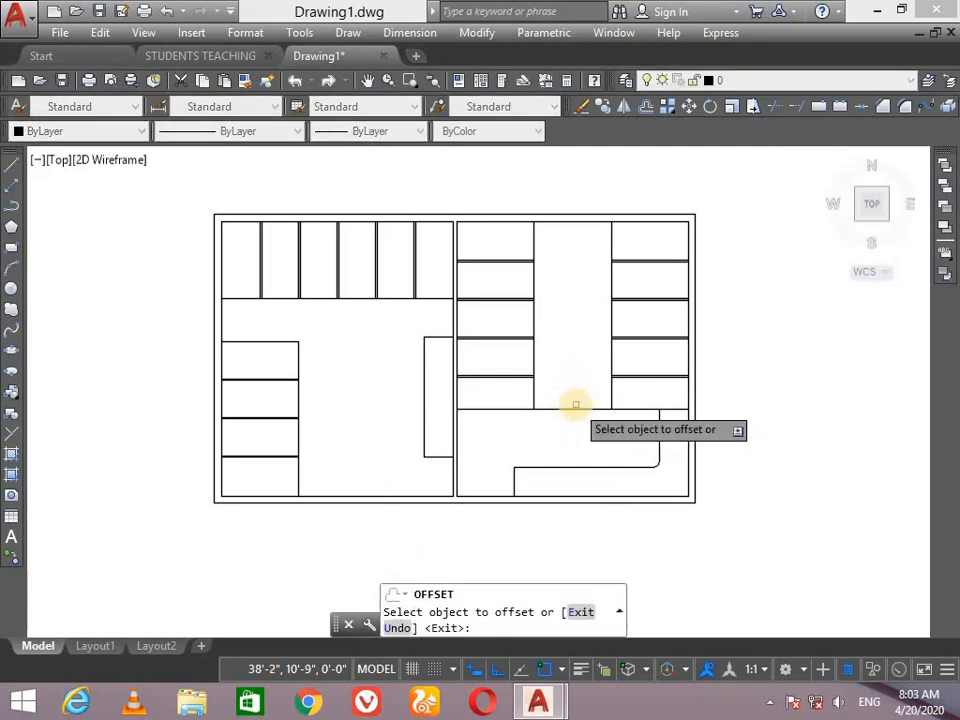
click(573, 408)
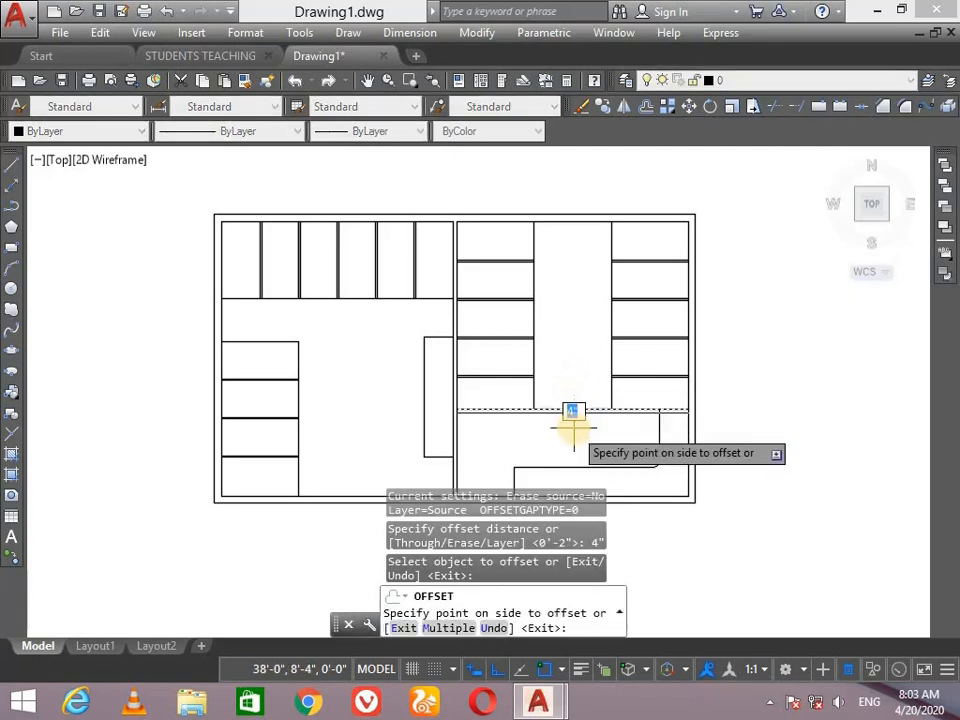
Offset the horizontal line beneath the two columns of cubicles downward by 4" to form a wall
click(573, 430)
scroll(677, 403, up, 5)
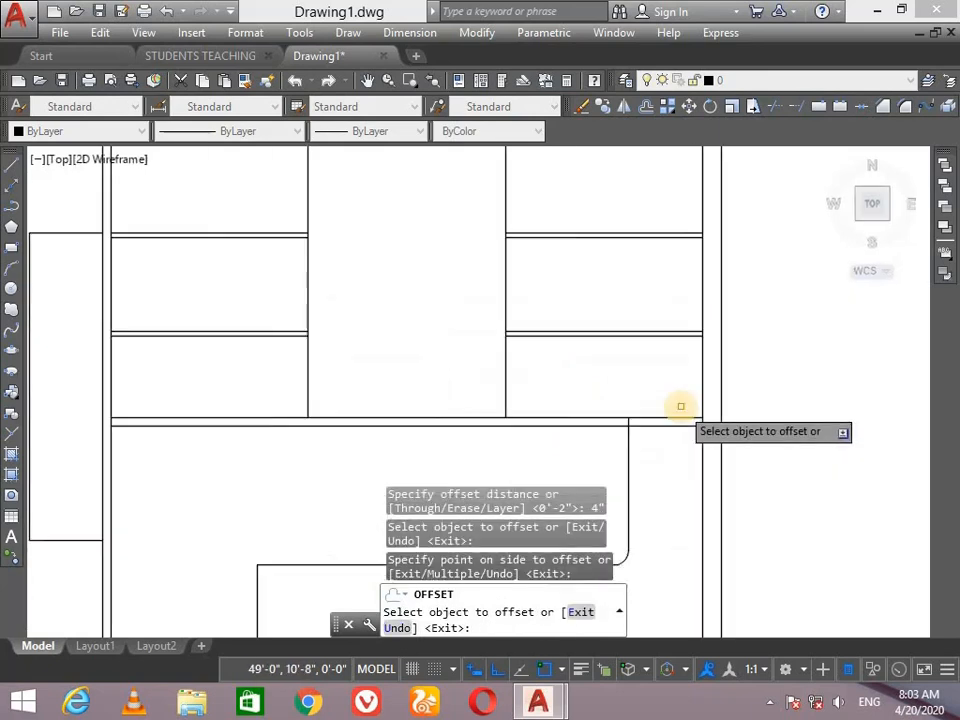
key(Return)
Trim the piece of the counter's vertical line that lies between the two lines of the new 4" wall
text(tr)
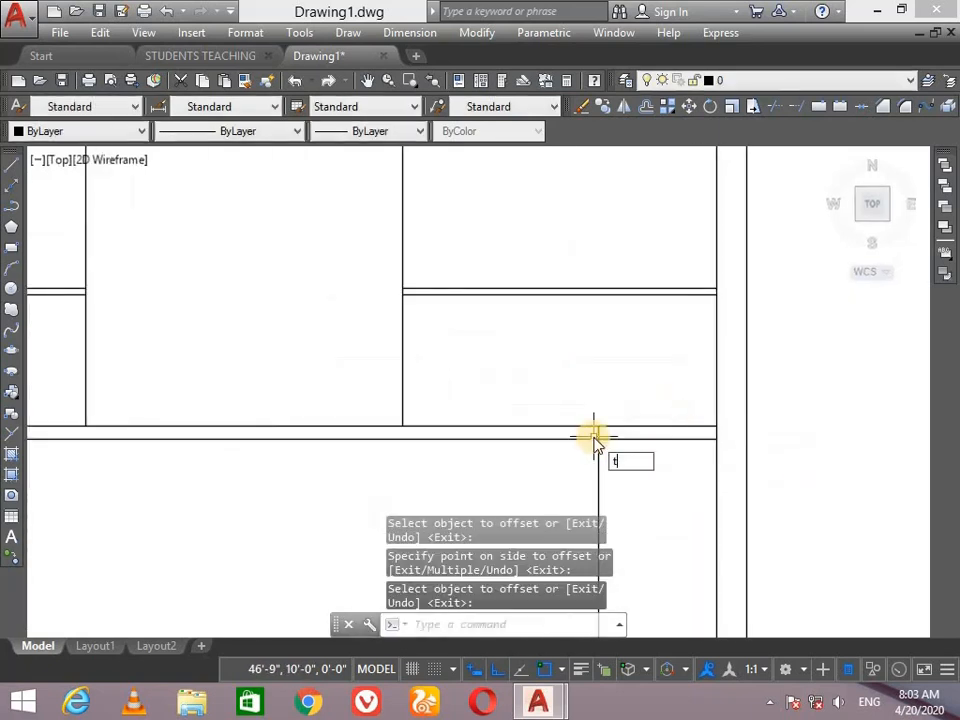
key(Return)
key(Return)
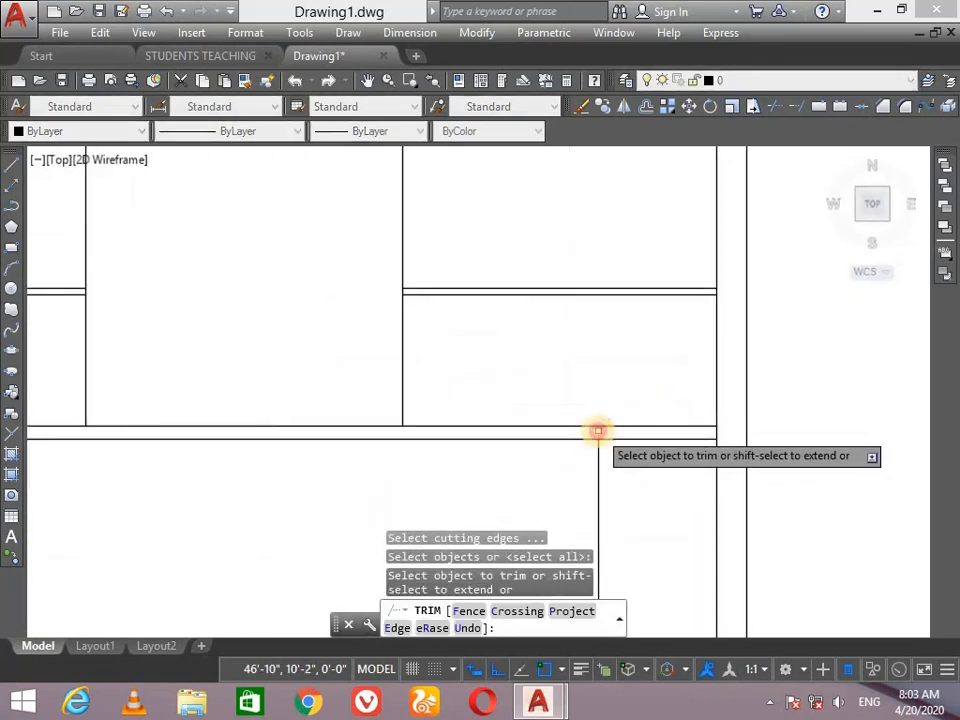
click(597, 431)
key(Return)
scroll(560, 385, down, 5)
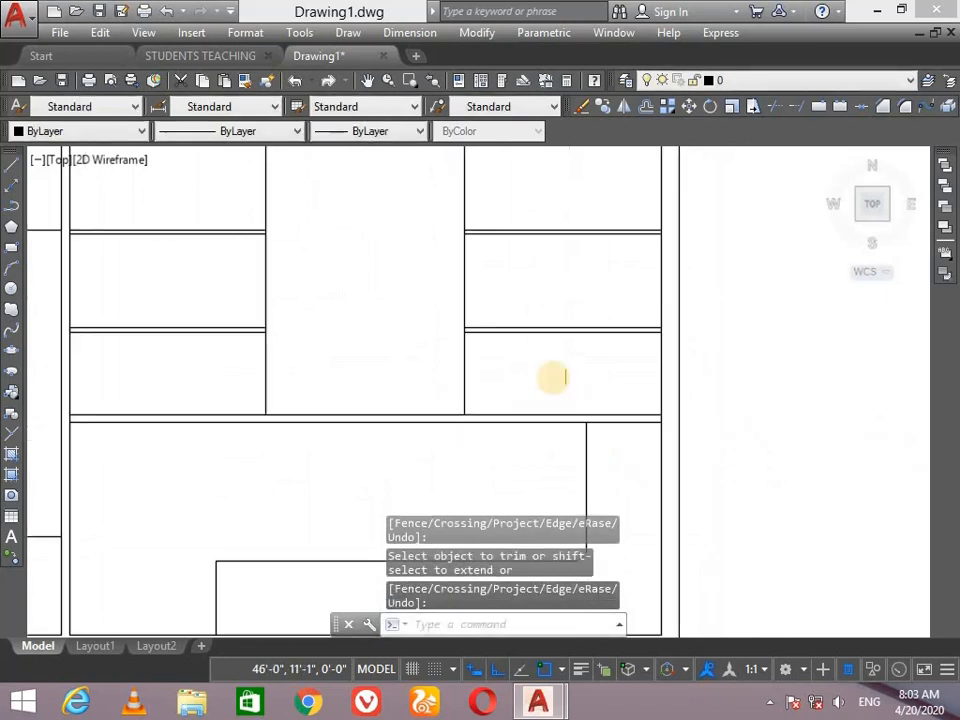
key(Return)
drag(488, 356, 591, 366)
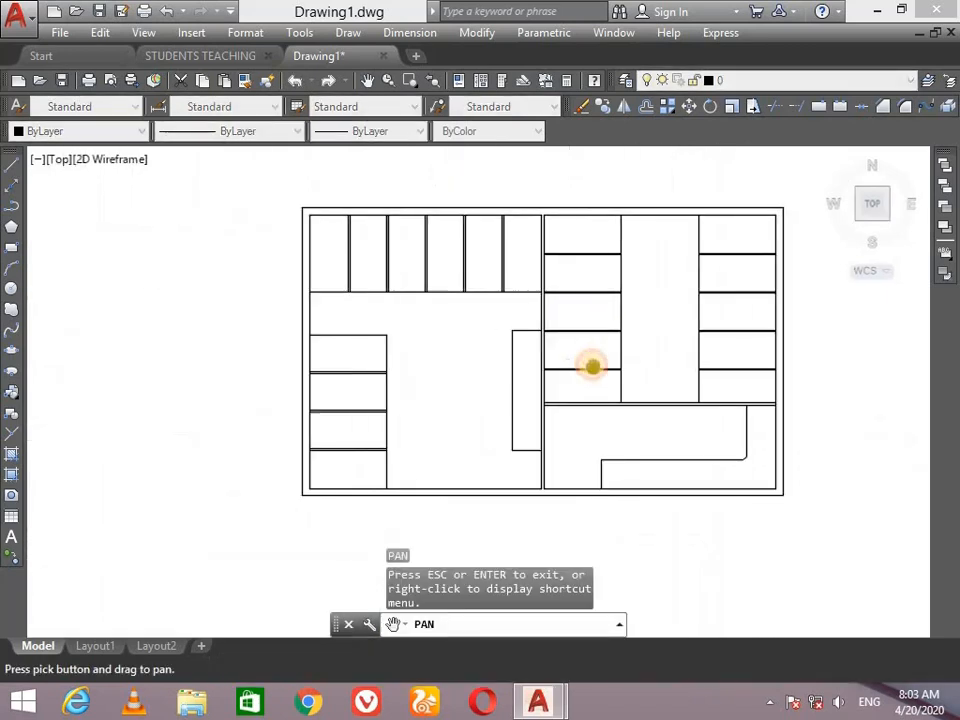
scroll(561, 345, up, 2)
mouse_move(355, 310)
mouse_down()
mouse_move(424, 388)
mouse_move(268, 243)
mouse_move(242, 339)
mouse_move(369, 362)
mouse_move(347, 321)
mouse_up()
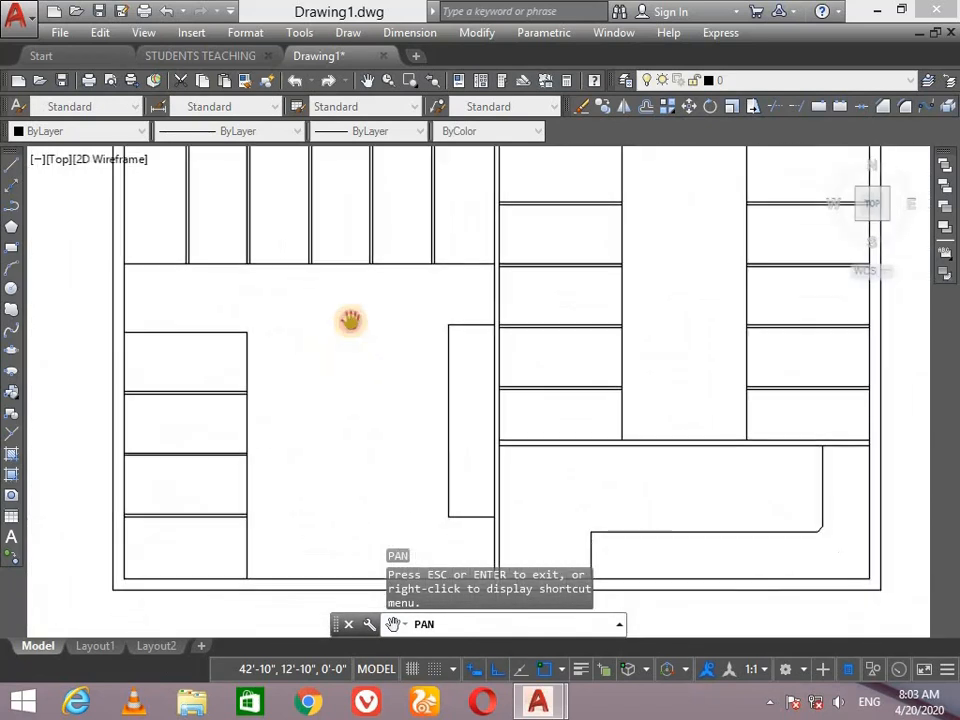
scroll(349, 319, down, 2)
Draw an upright door leaf 3' tall and 2" wide with lines in the empty area east of the floor plan
drag(425, 308, 322, 327)
drag(697, 352, 410, 351)
key(Escape)
scroll(410, 334, up, 4)
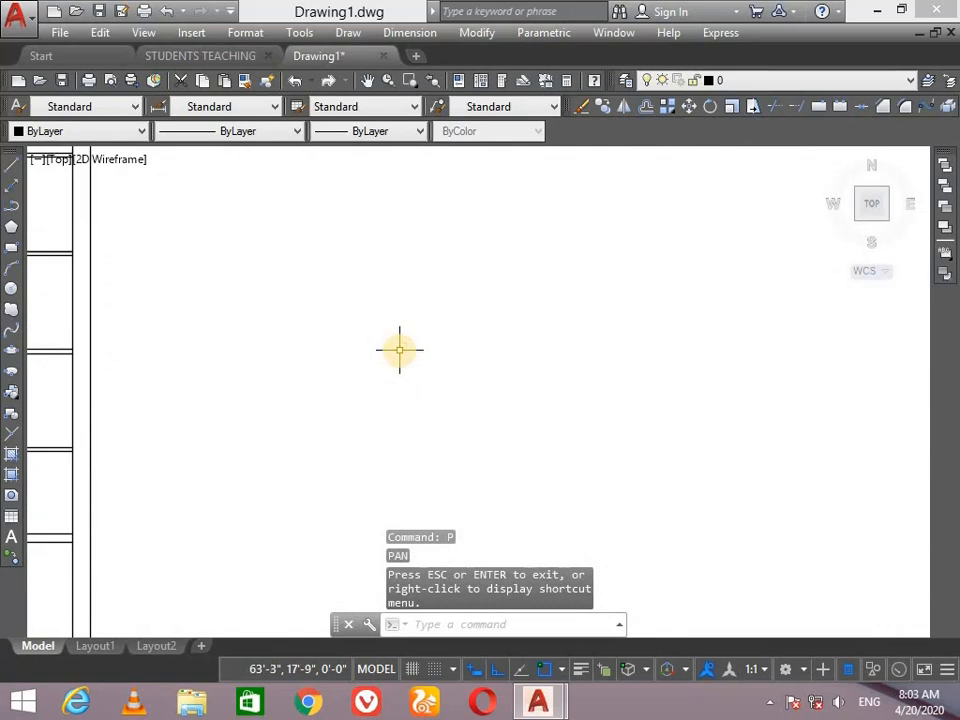
text(l)
key(Return)
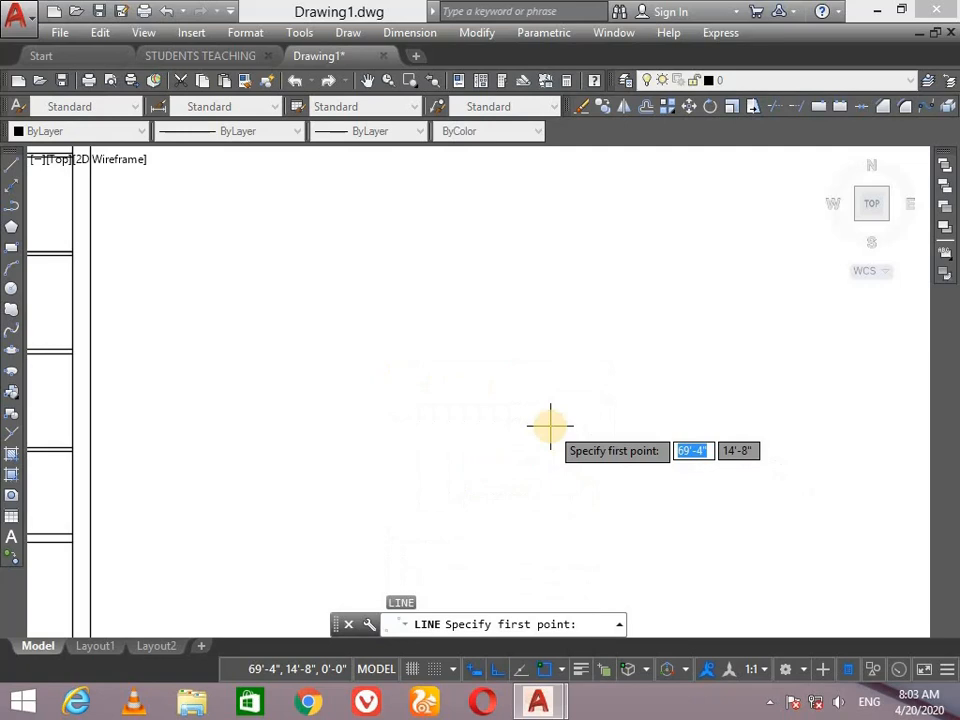
click(566, 434)
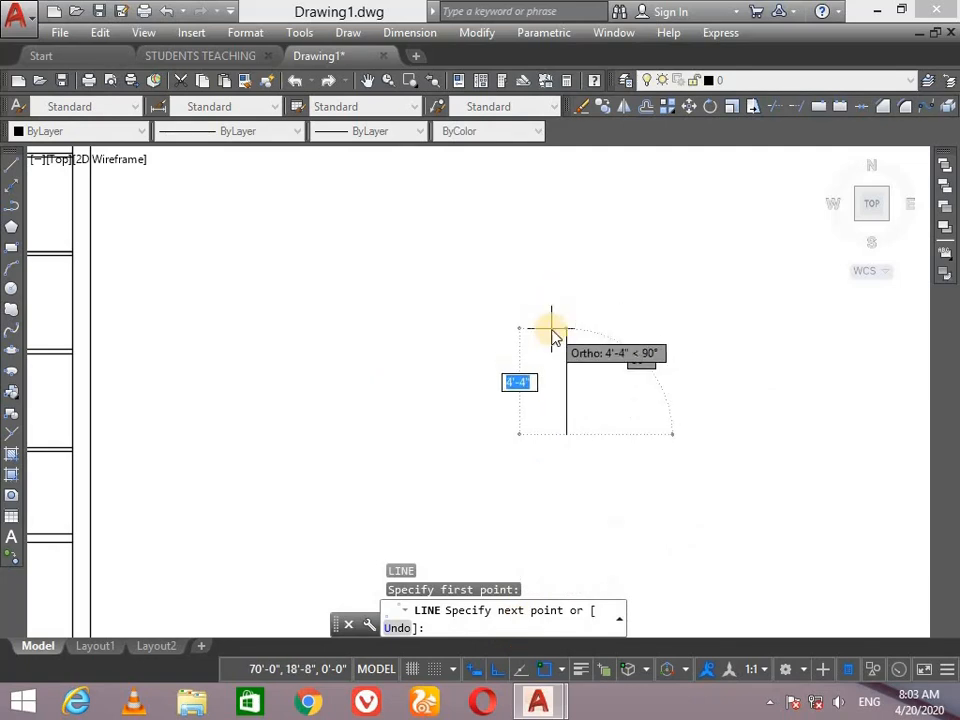
text(3')
key(Return)
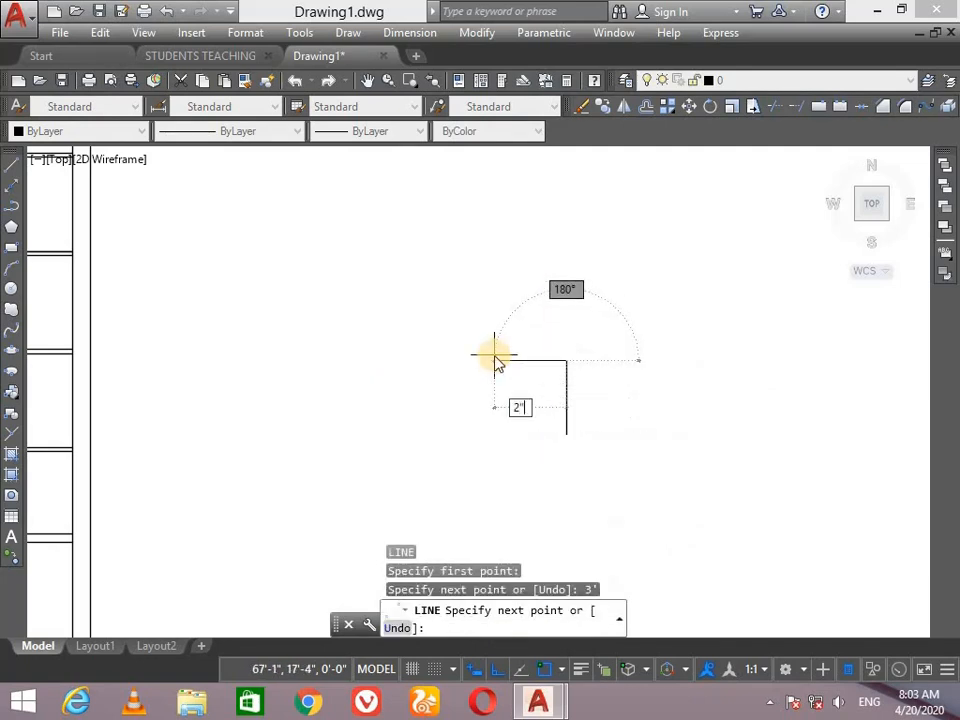
text(2")
key(Return)
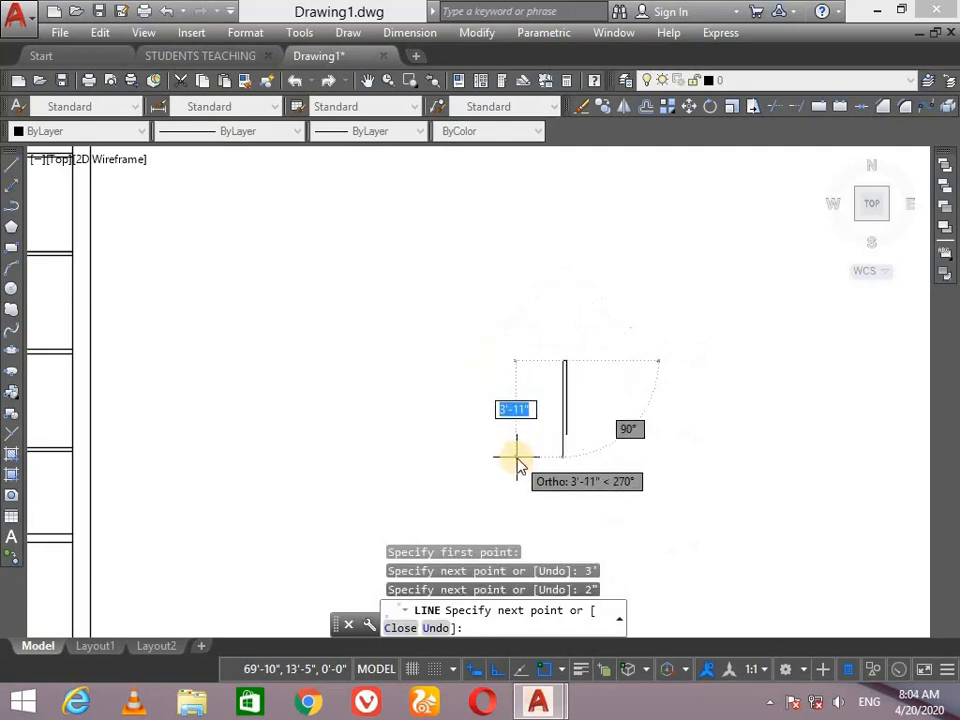
text(3')
key(Return)
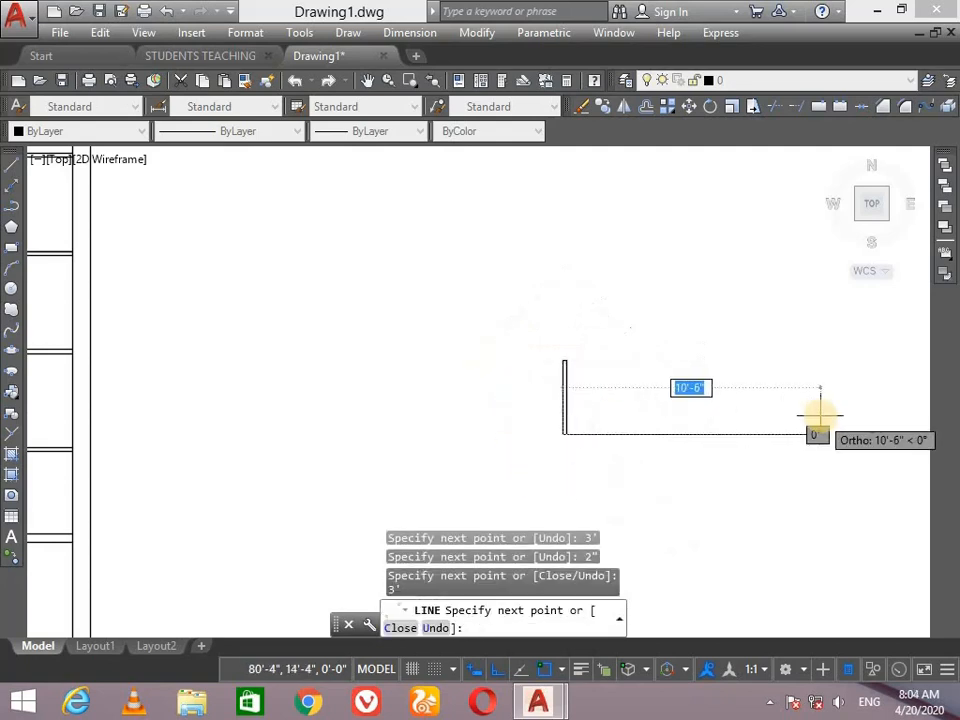
text(2")
key(Return)
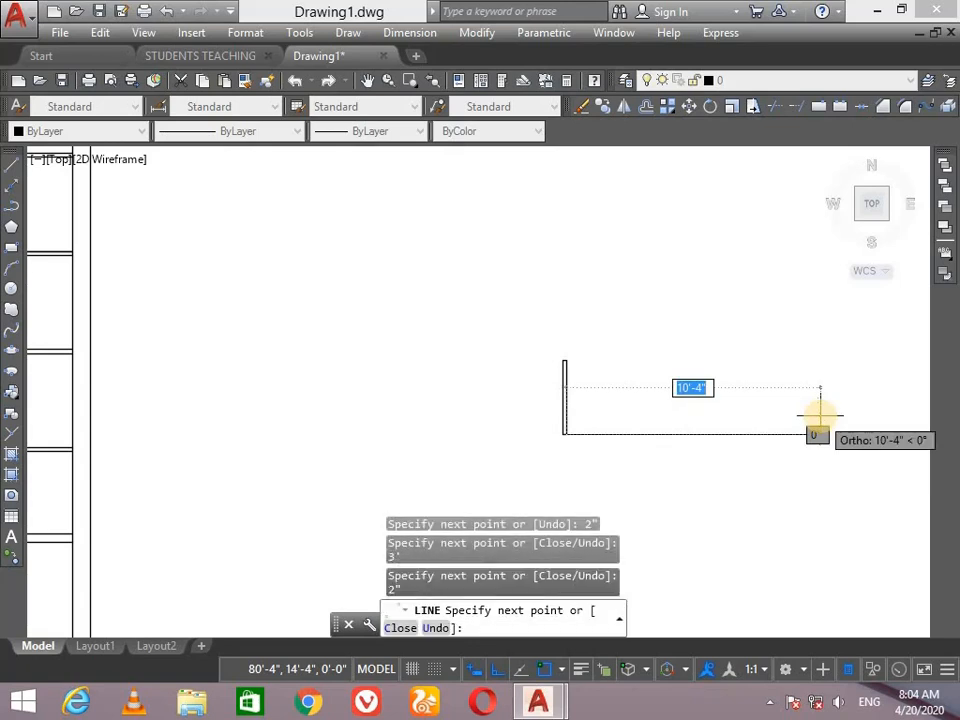
key(Return)
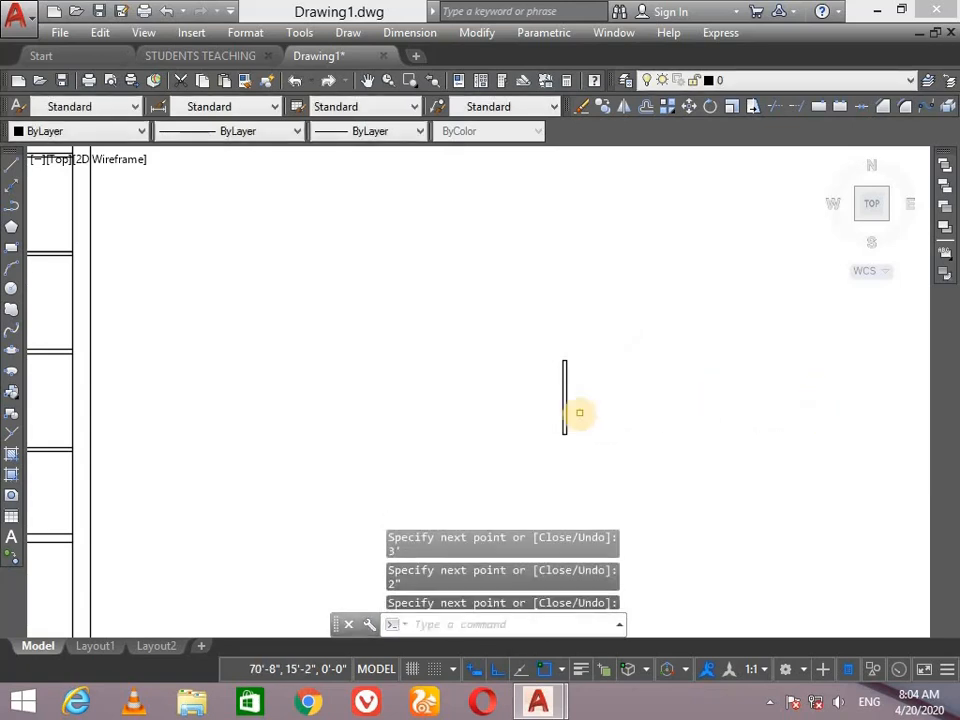
Draw a 3' horizontal line westward from the lower inner corner of the door leaf
scroll(579, 412, up, 2)
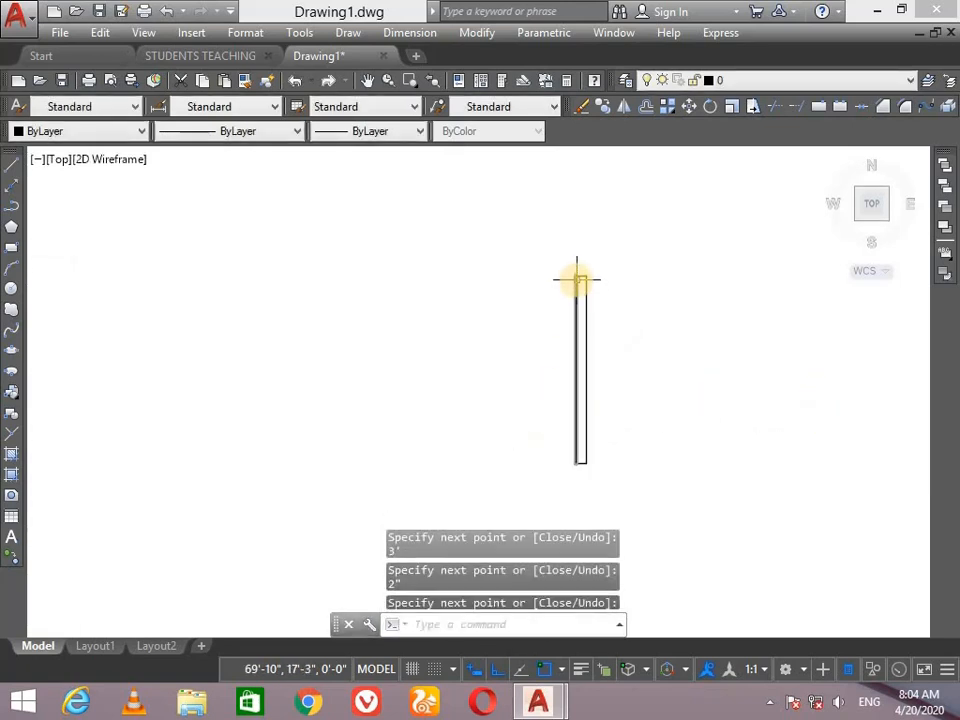
text(l)
key(Return)
click(578, 463)
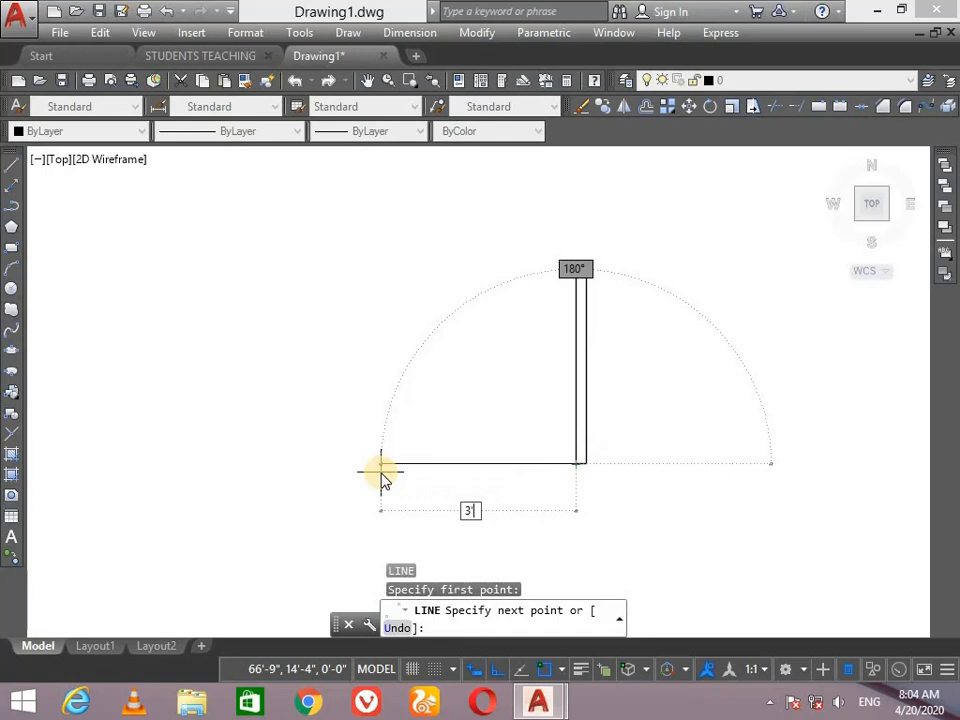
text(3')
key(Return)
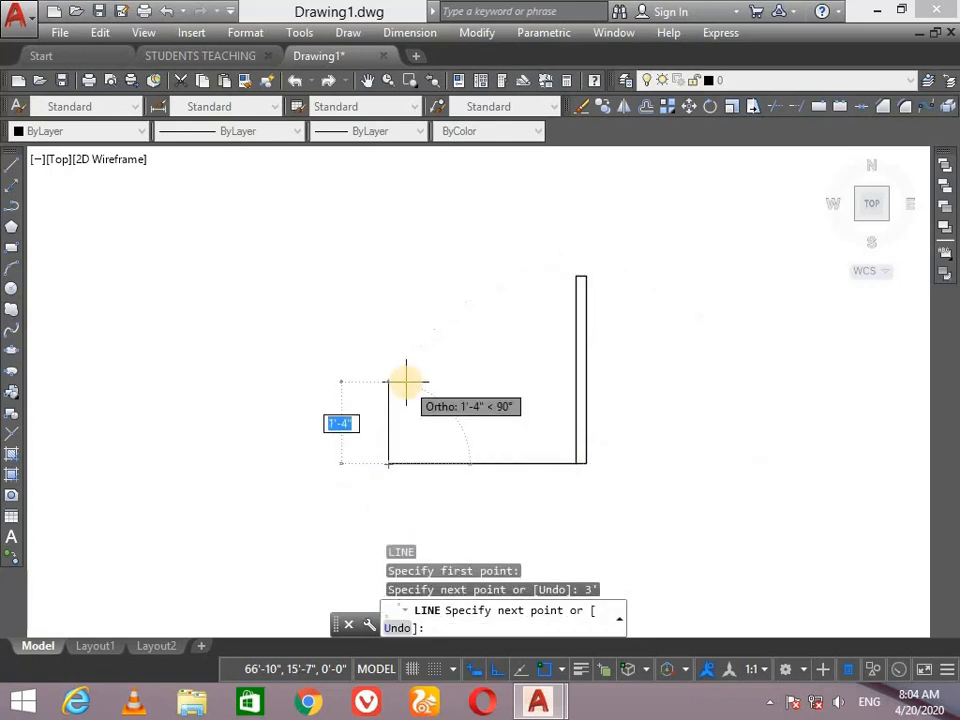
key(Return)
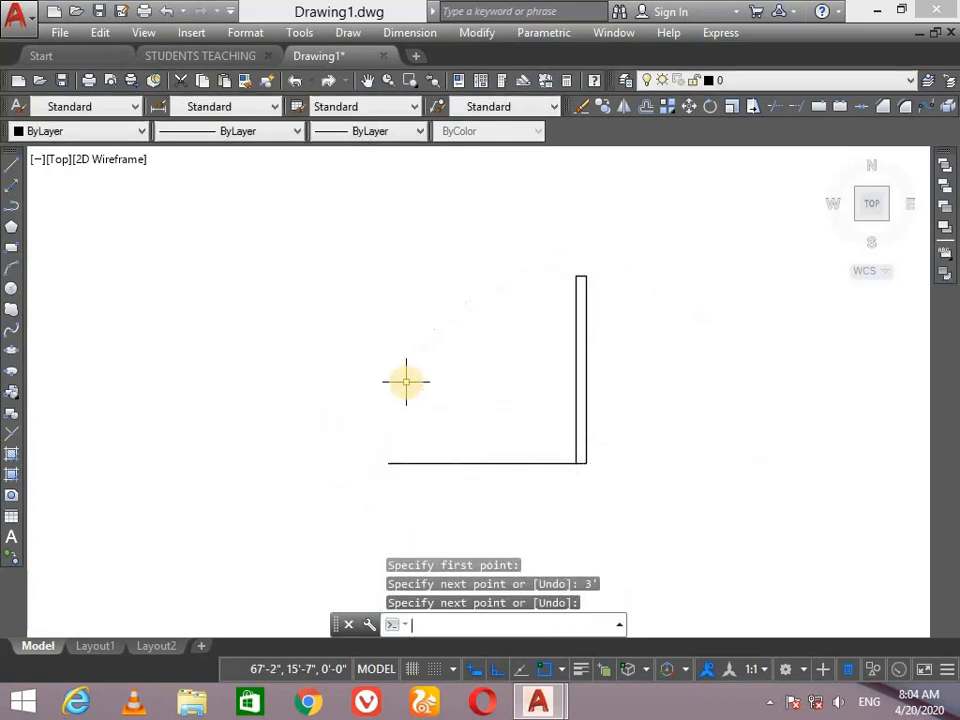
With Ortho off, draw a three-point swing arc from the leaf's upper inner corner through the 3' line's free end, ending just below it
text(a)
key(Return)
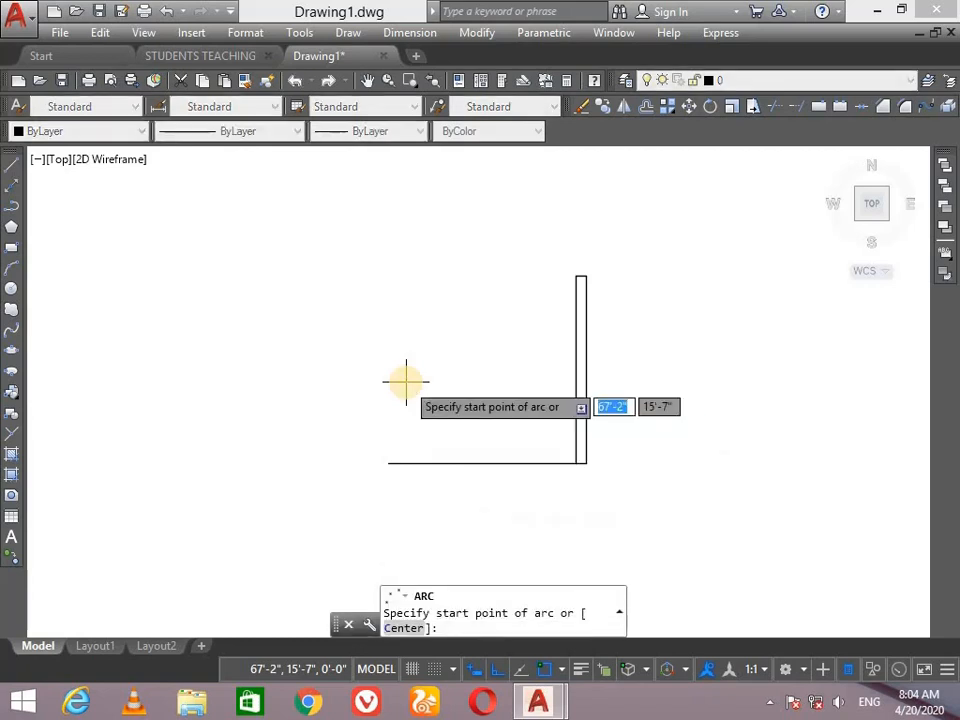
click(575, 275)
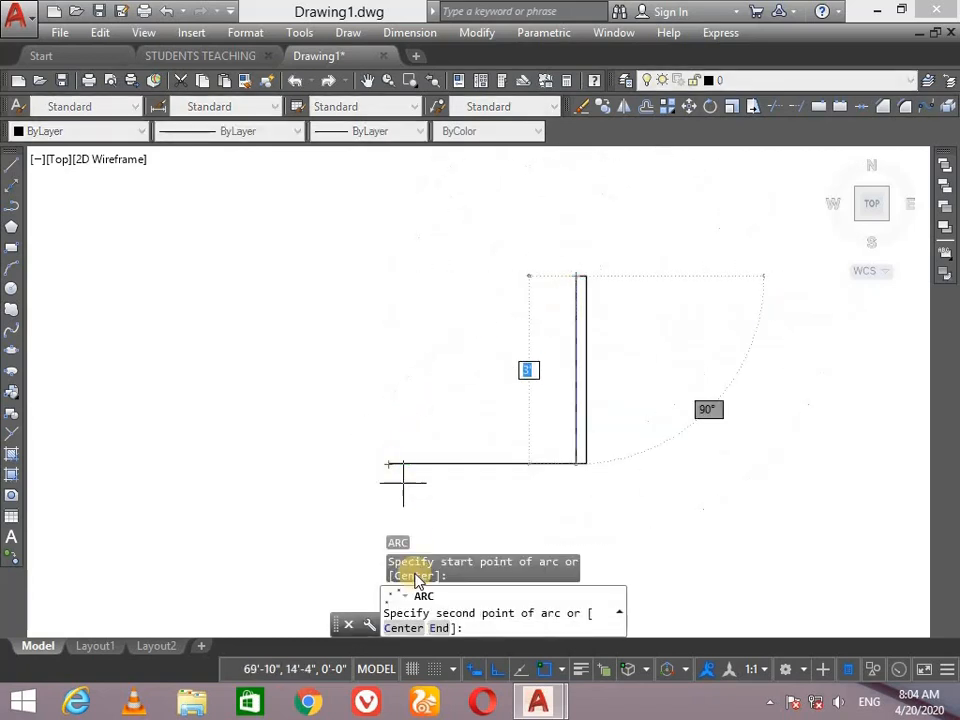
click(495, 665)
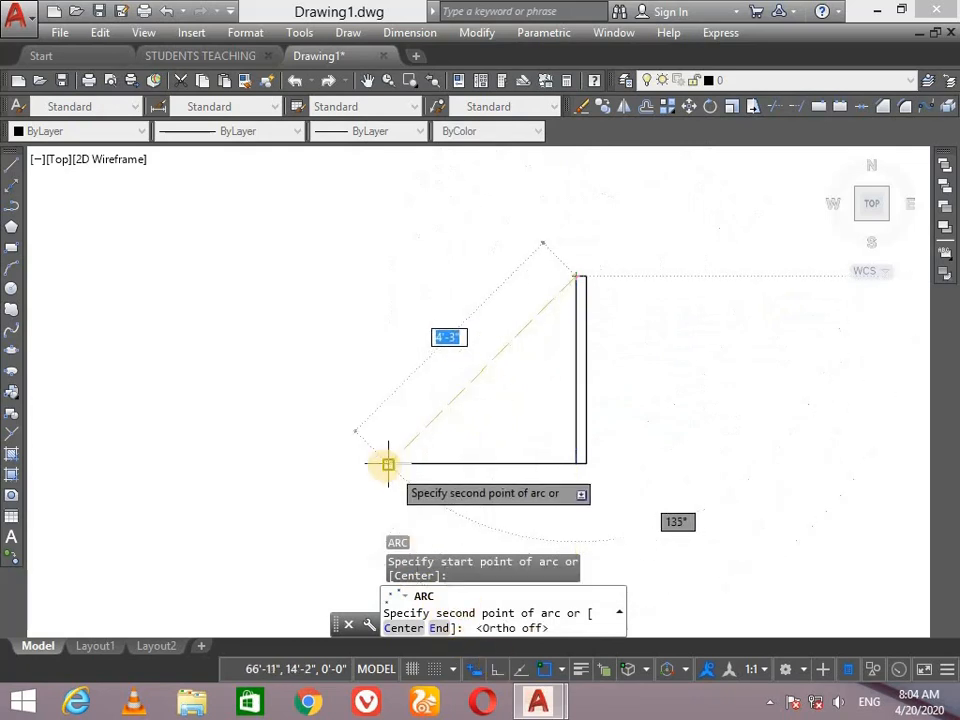
click(386, 463)
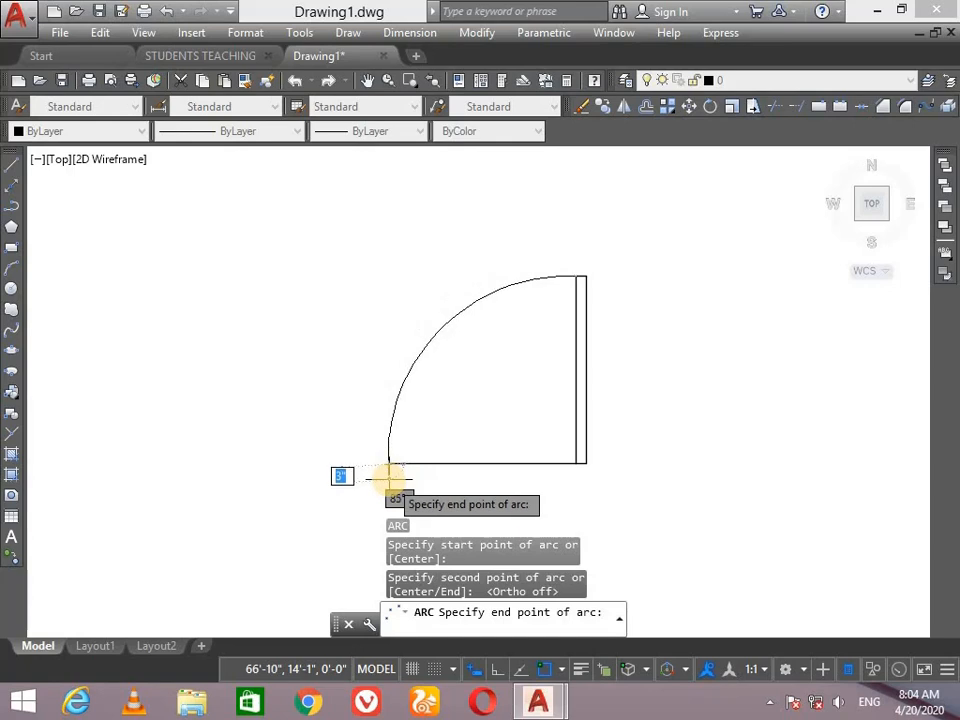
click(388, 478)
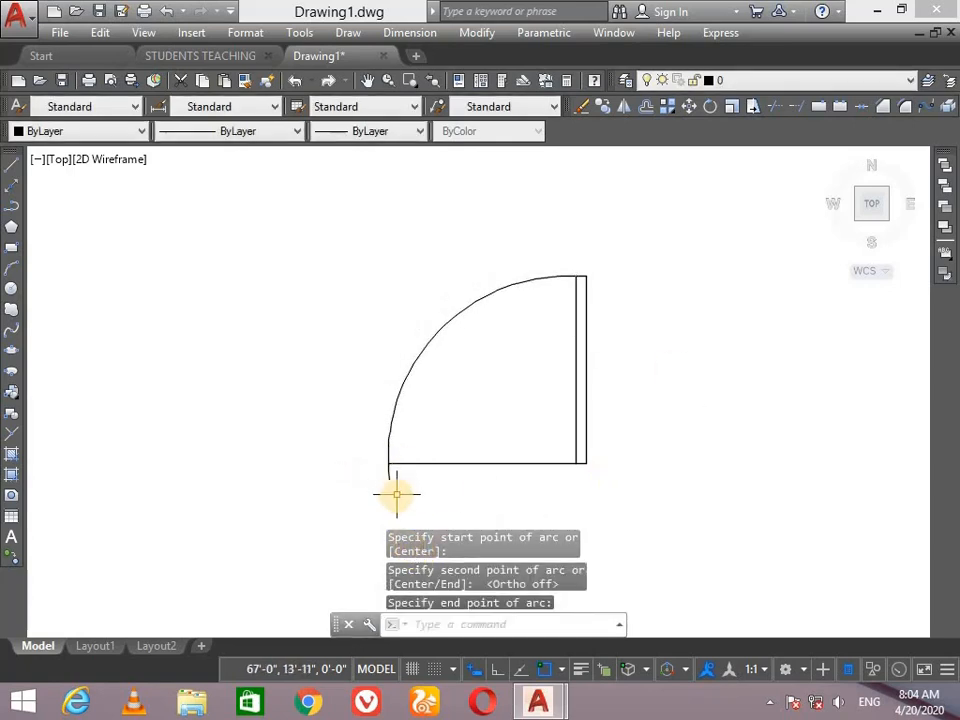
Trim the arc's overhang below the 3' horizontal line and erase that line
scroll(396, 493, up, 3)
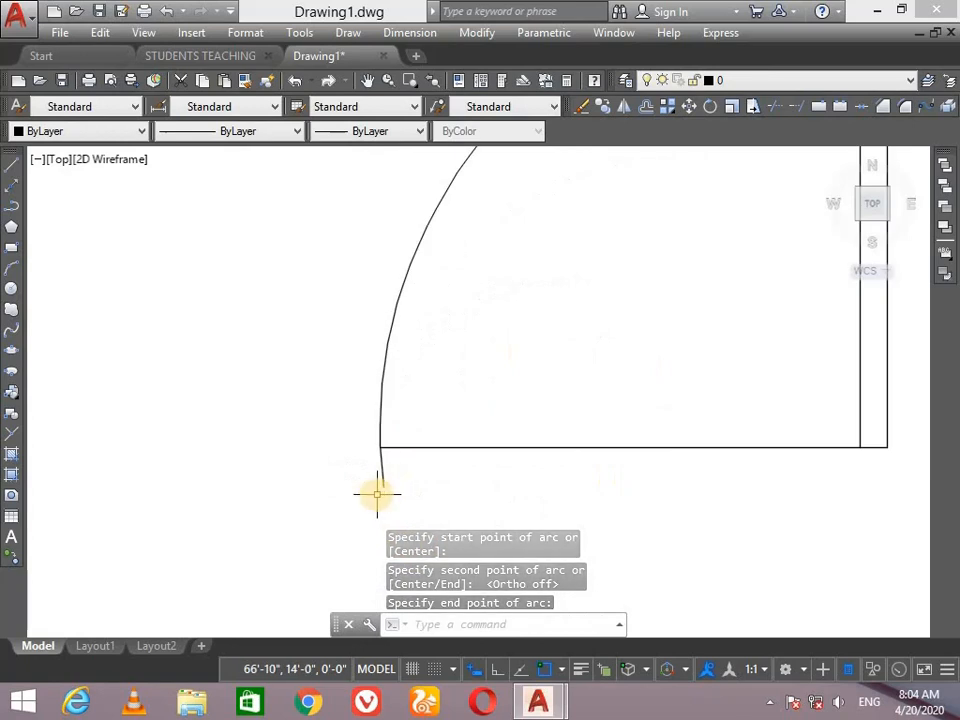
text(tr)
key(Return)
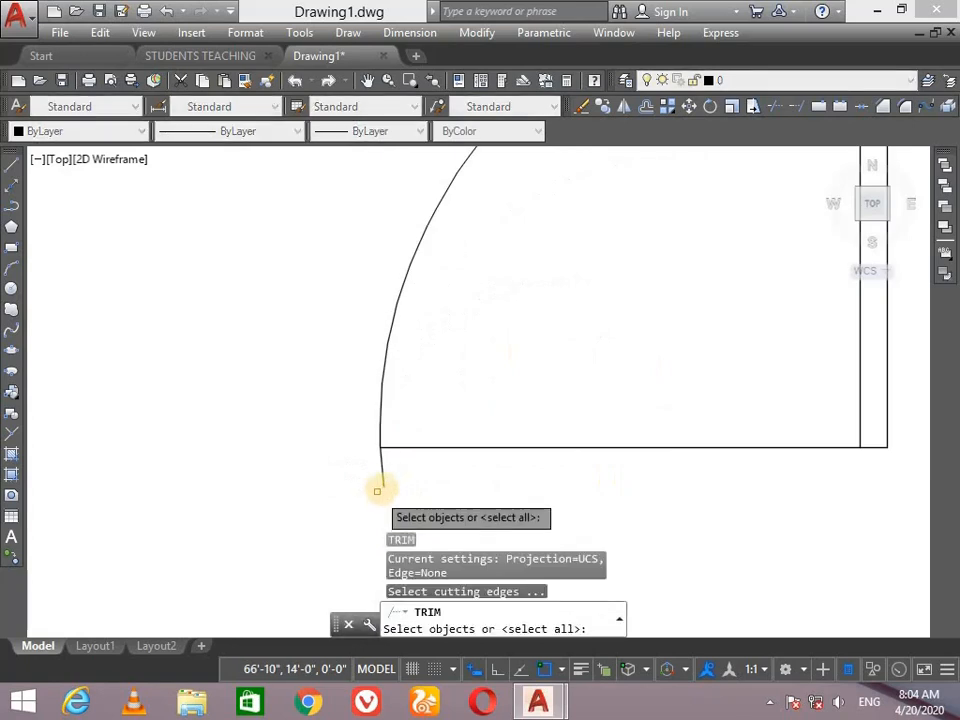
key(Return)
click(382, 476)
key(Return)
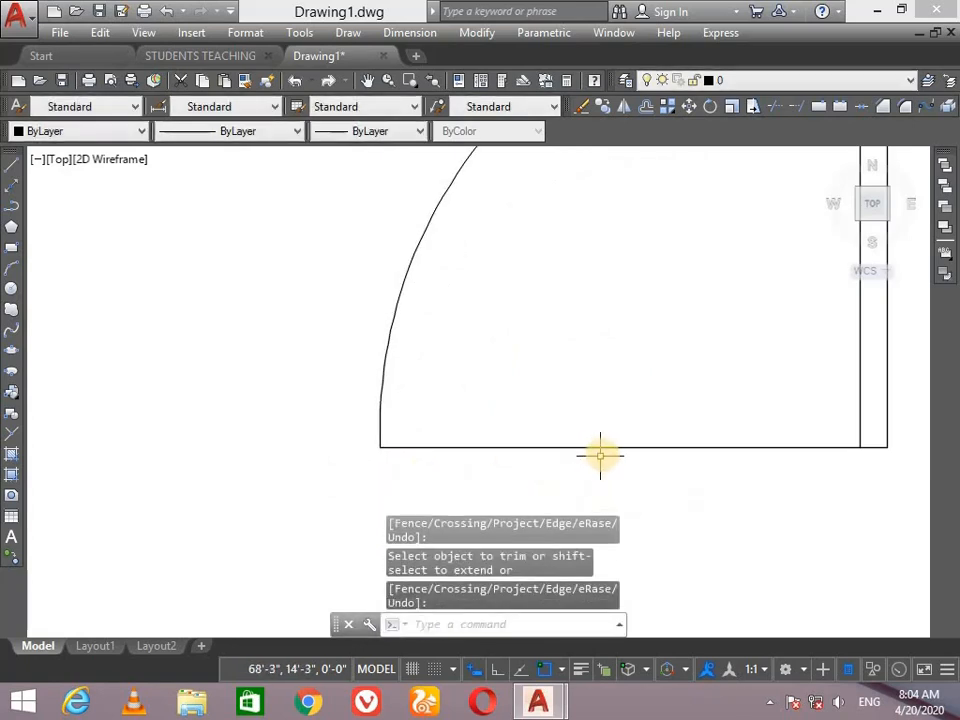
click(607, 447)
key(Delete)
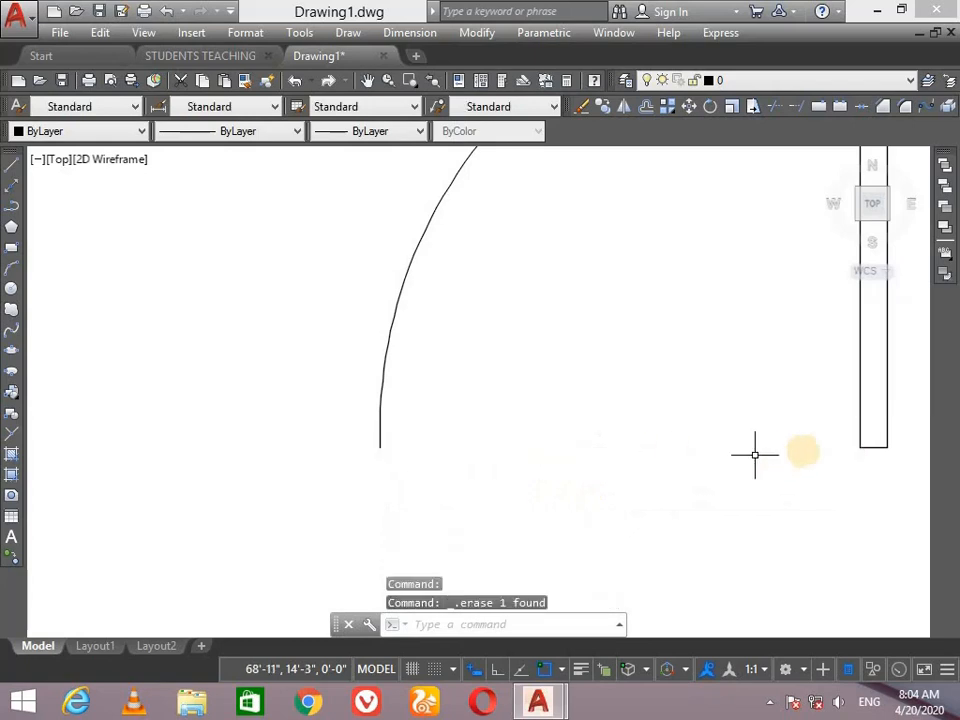
Draw a small door-jamb rectangle at the lower end of the swing arc, on its outer side
middle_drag(688, 459, 583, 463)
scroll(583, 463, down, 2)
scroll(747, 348, up, 2)
scroll(750, 279, down, 5)
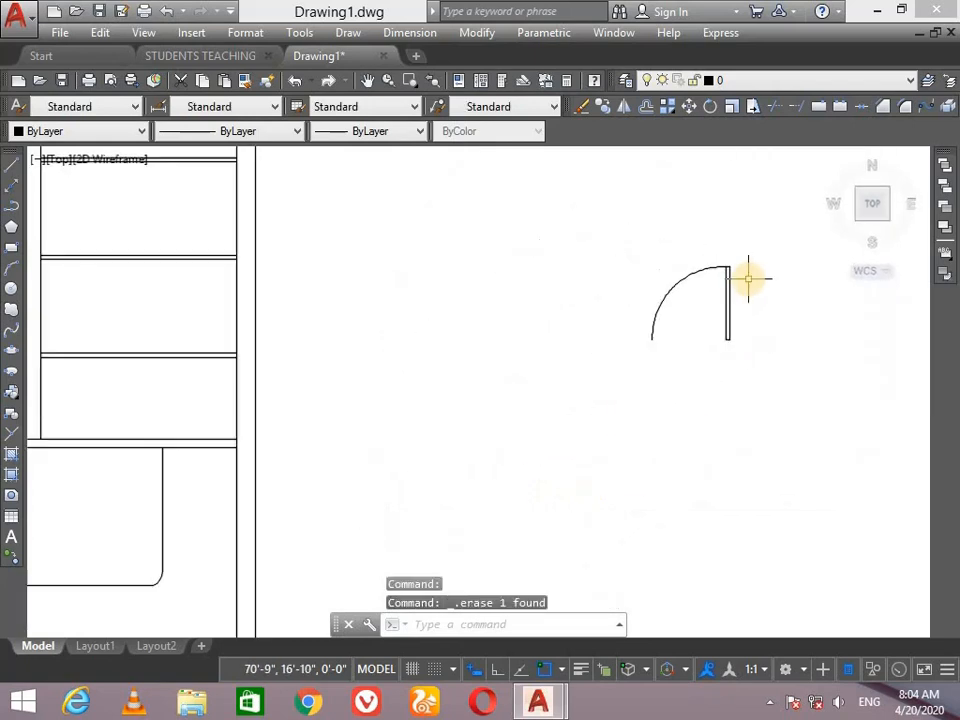
scroll(820, 238, up, 2)
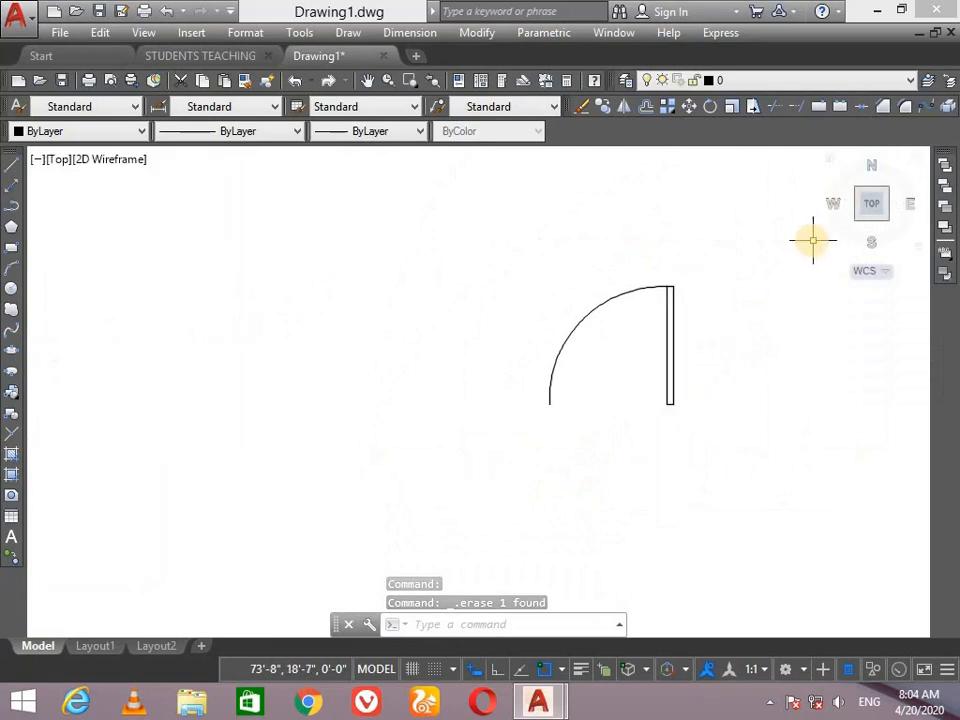
scroll(752, 325, up, 2)
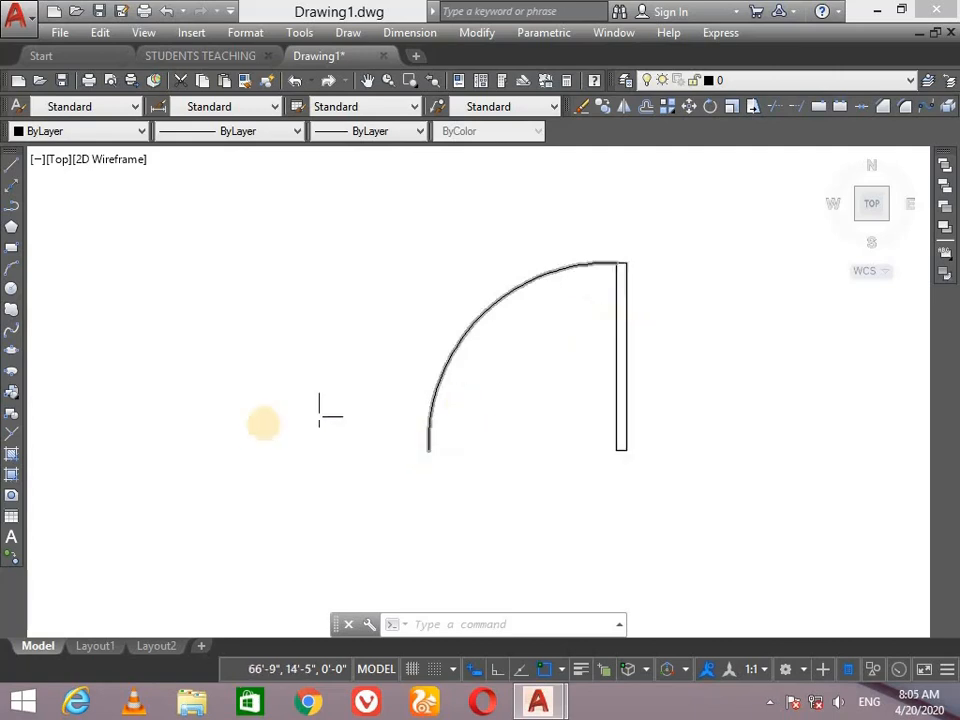
scroll(408, 420, up, 2)
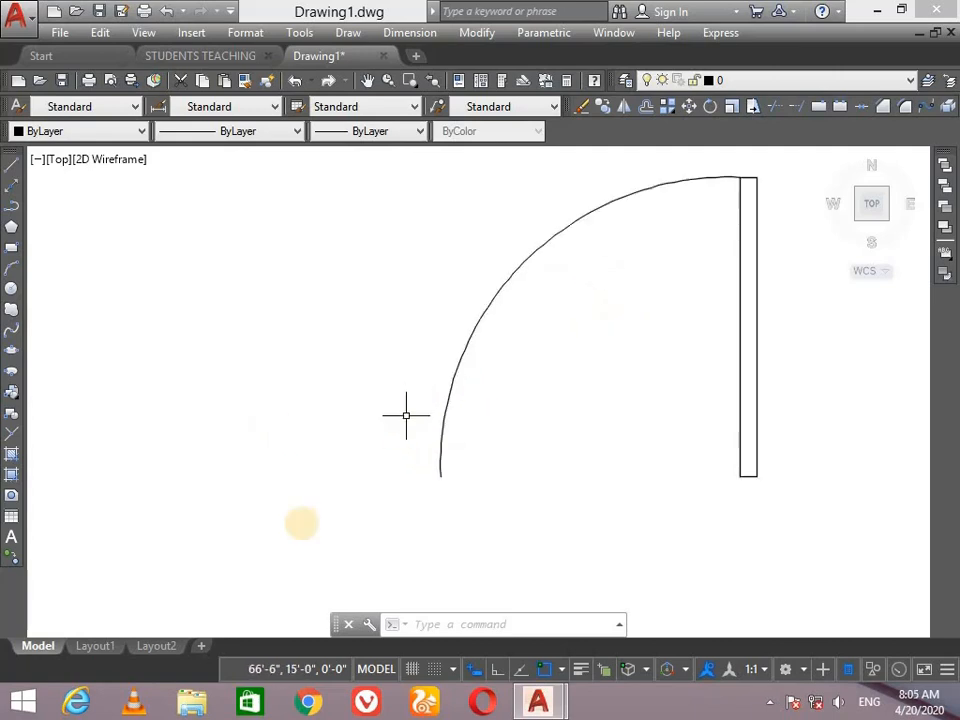
click(13, 247)
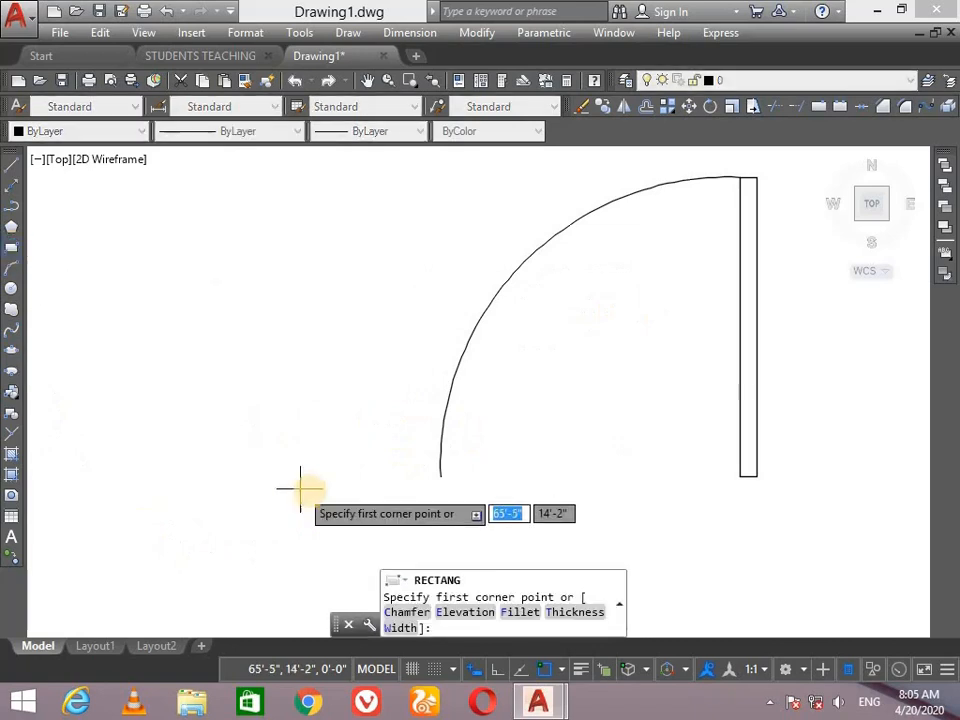
click(440, 477)
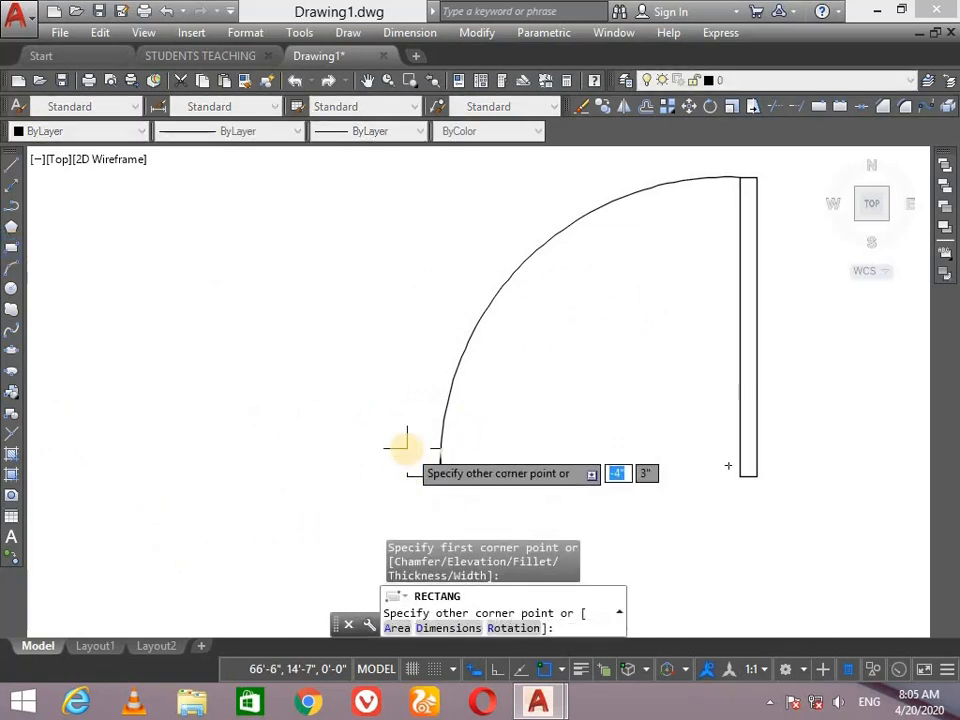
scroll(408, 465, up, 3)
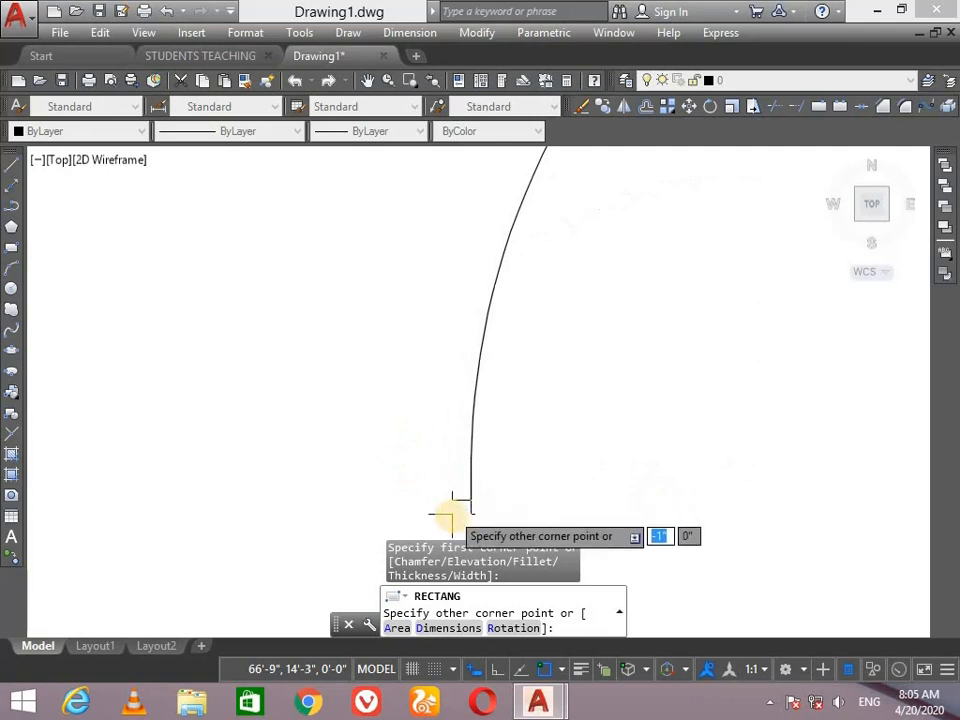
click(446, 501)
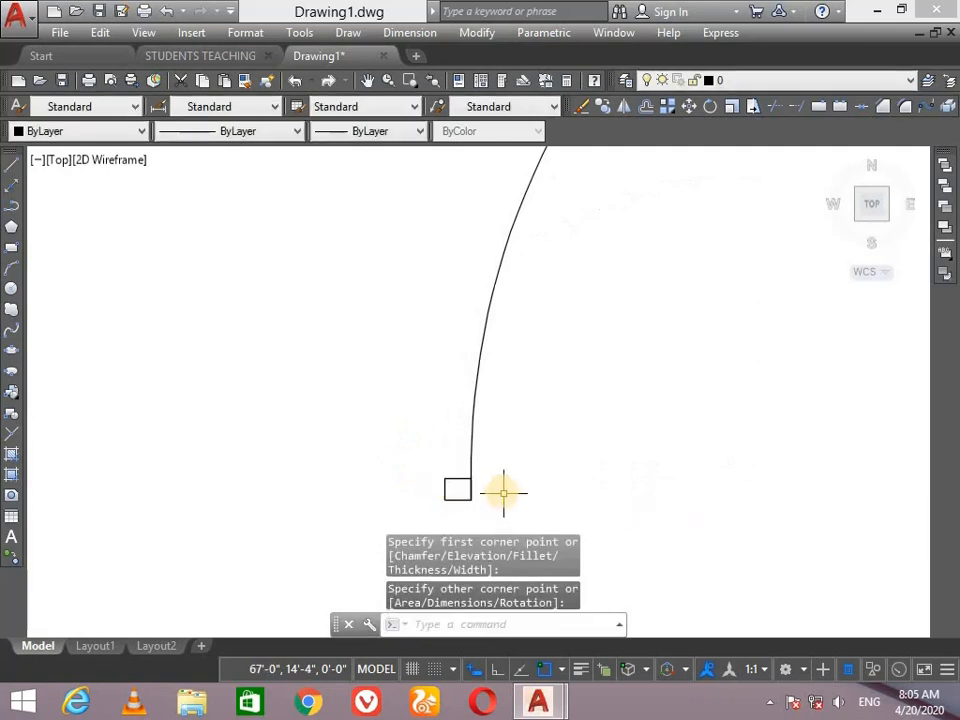
scroll(495, 488, down, 3)
scroll(606, 497, up, 3)
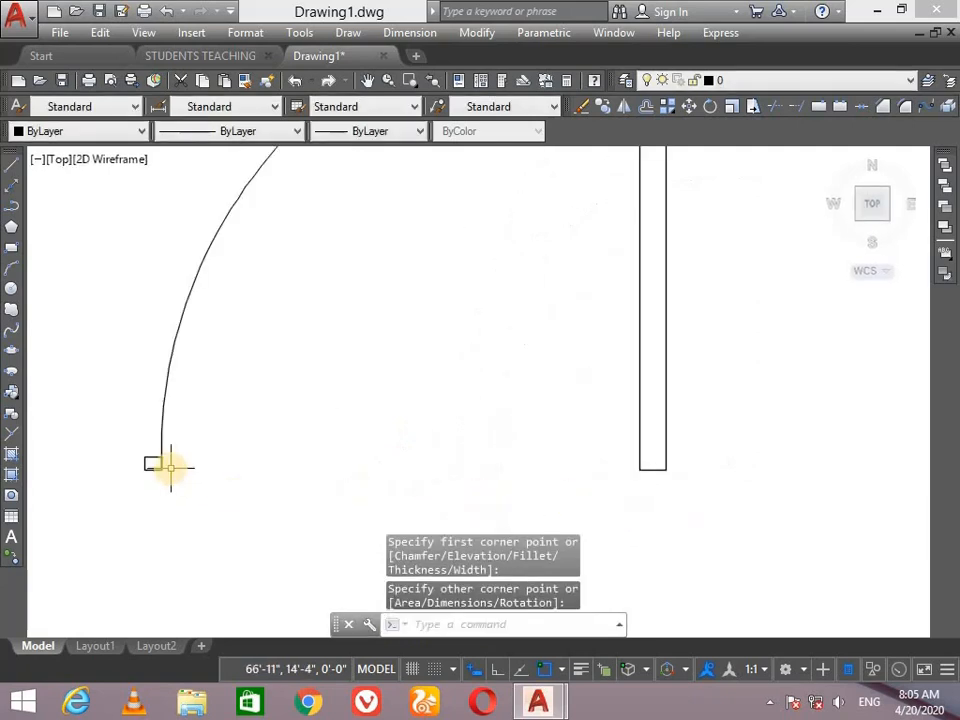
text(co)
key(Return)
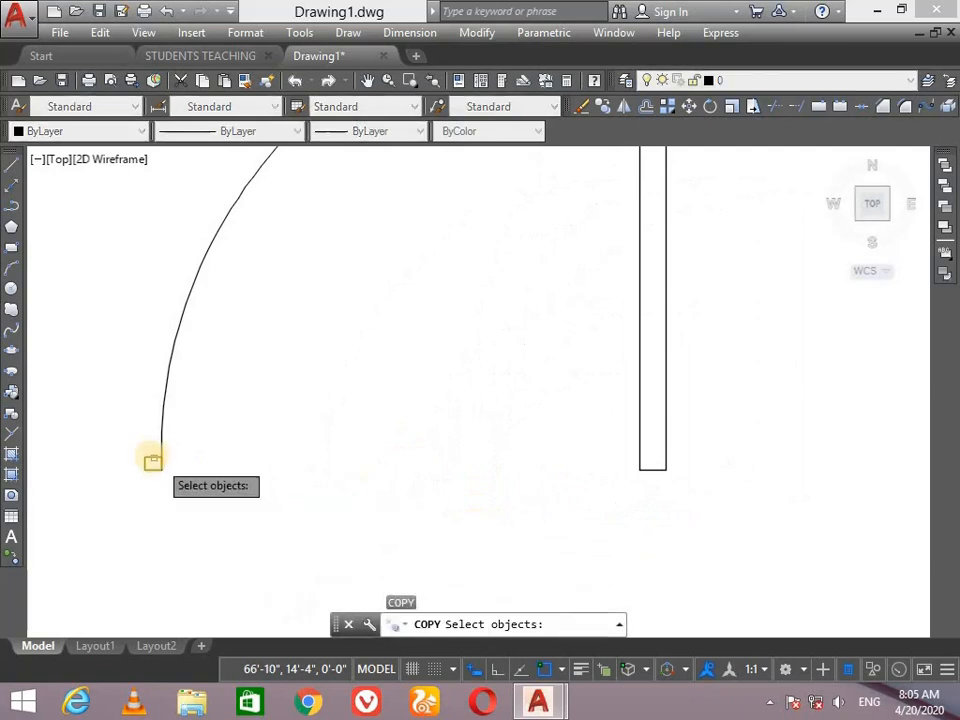
click(150, 460)
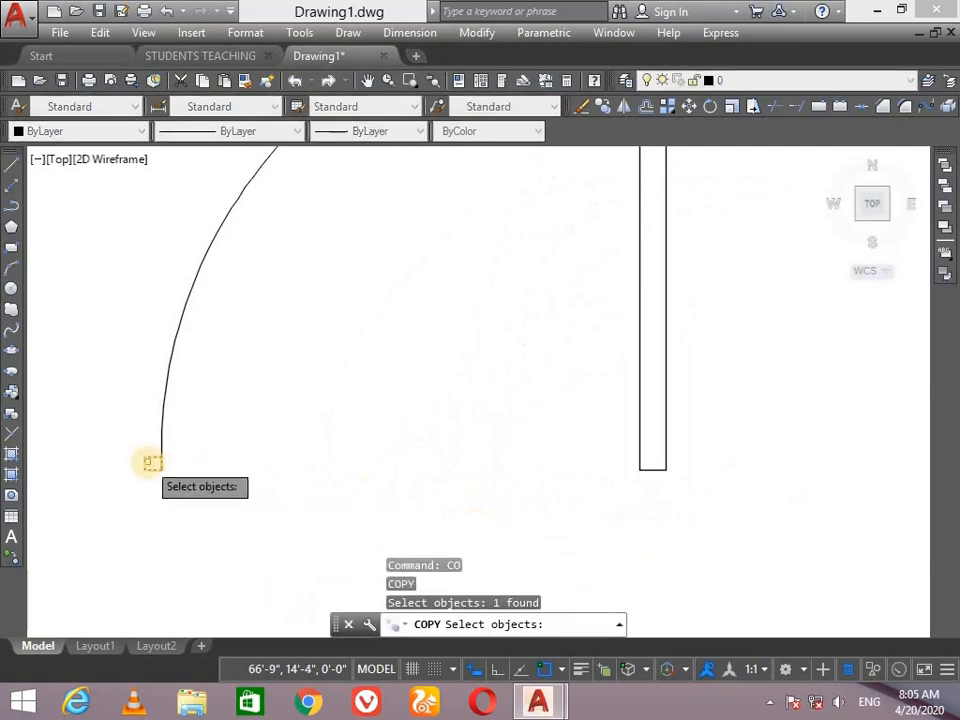
key(Return)
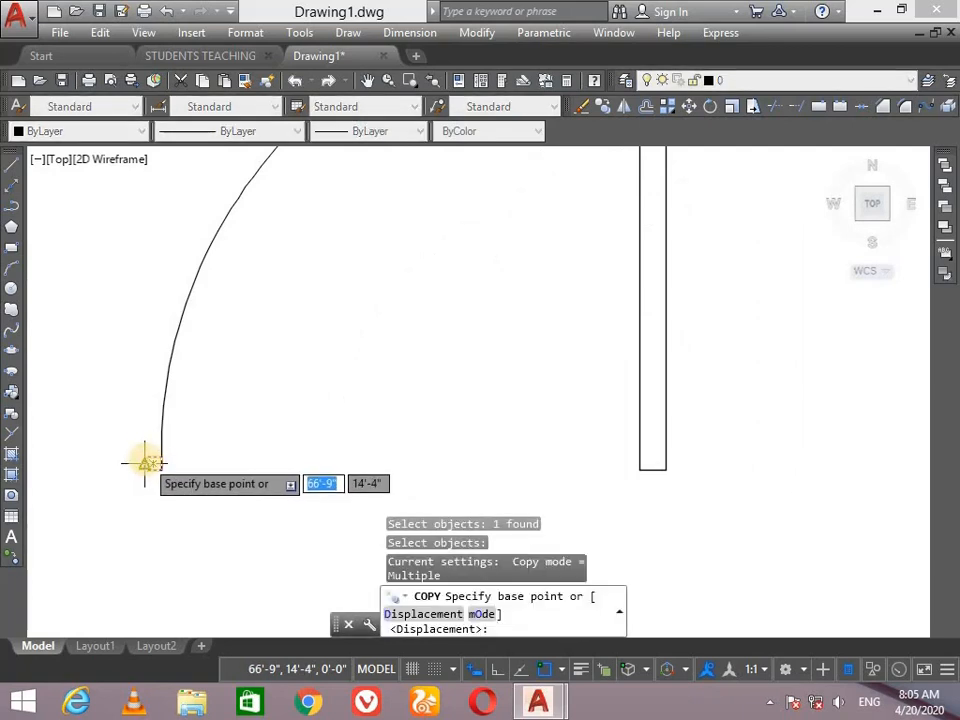
click(666, 457)
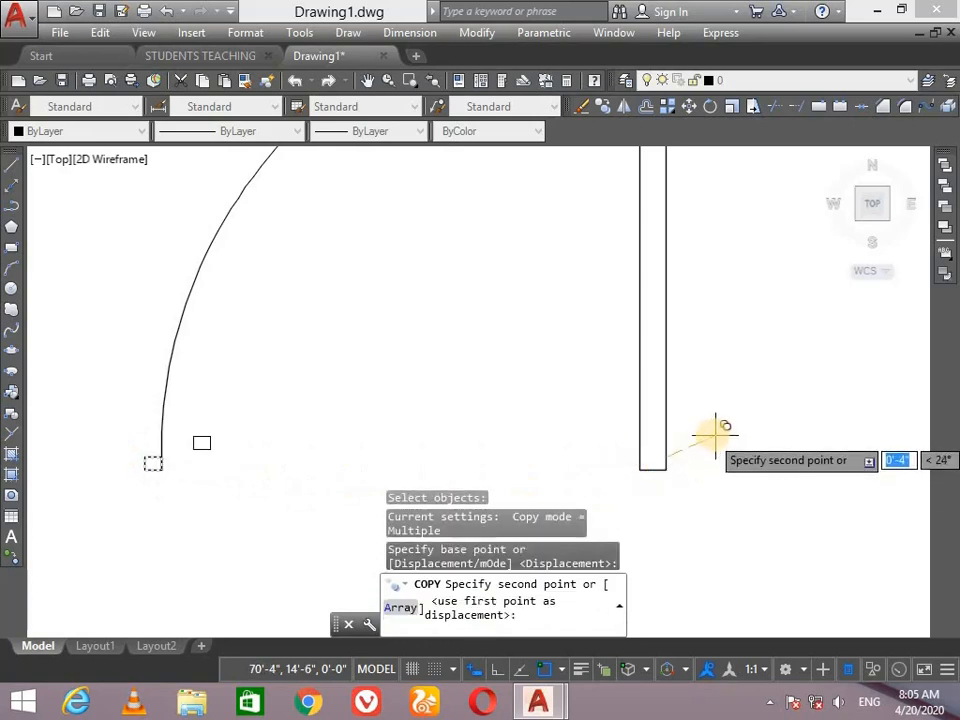
key(Escape)
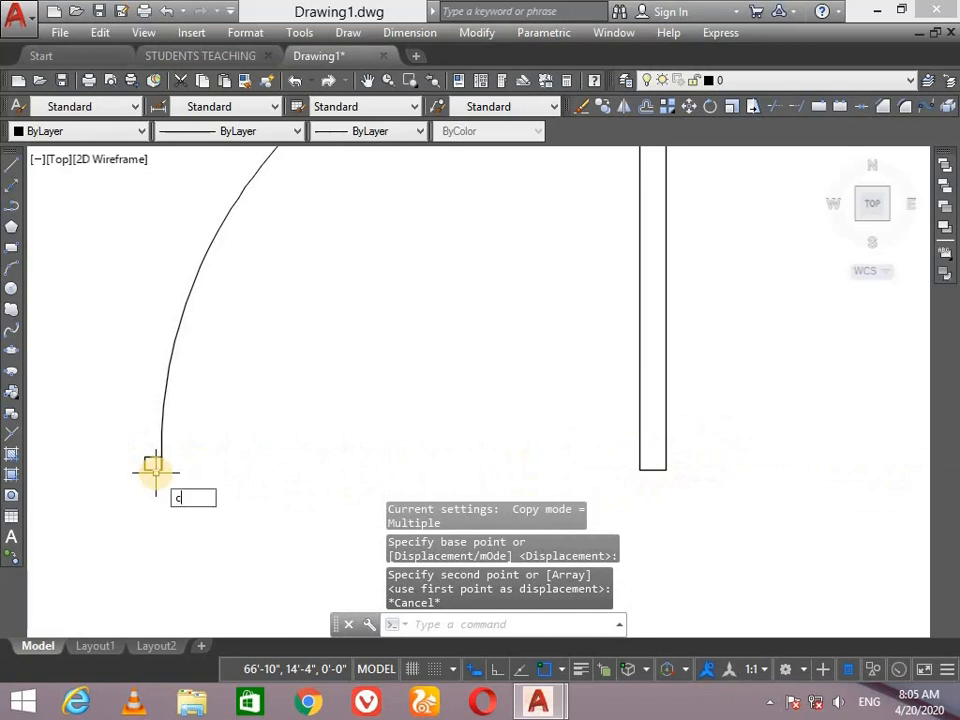
Copy the small jamb rectangle by its upper outer corner to the outer side of the door leaf's lower end
text(co)
key(Return)
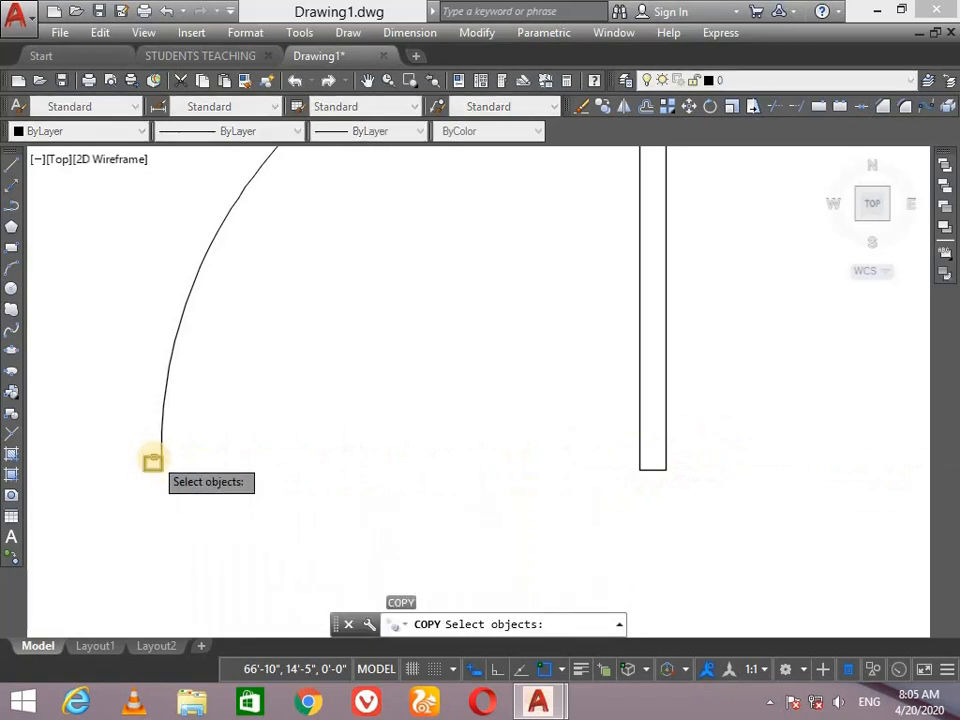
click(152, 461)
key(Return)
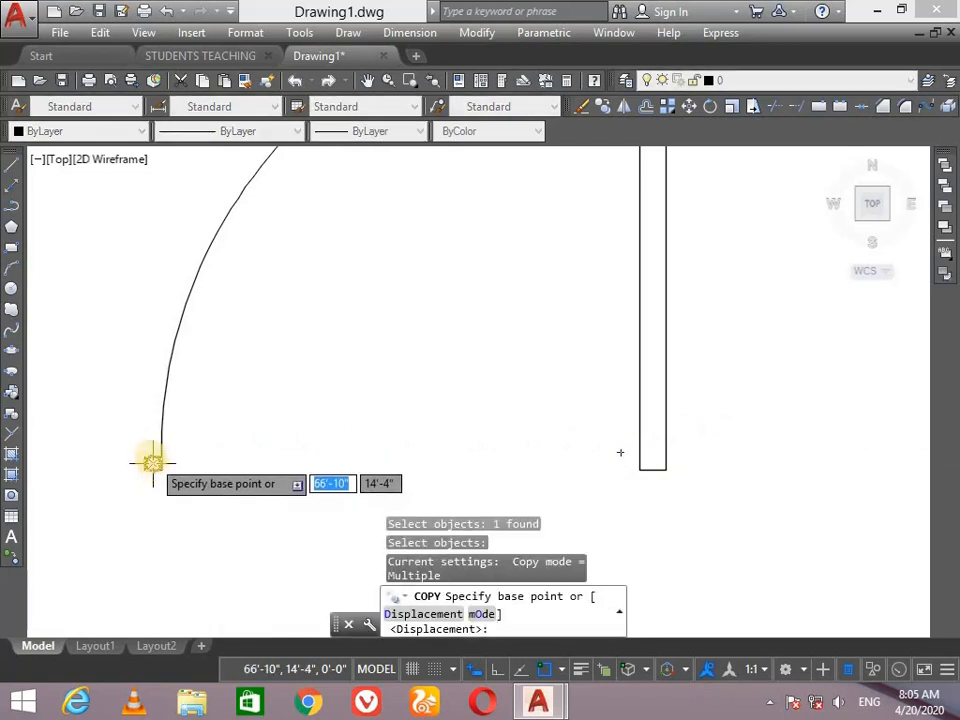
click(145, 457)
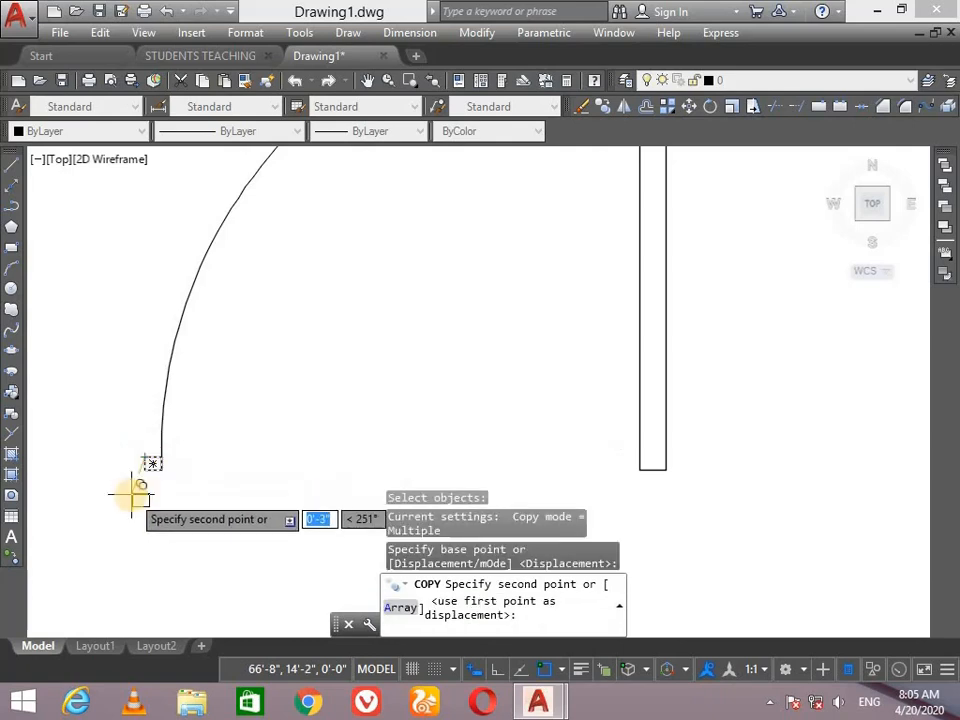
click(666, 457)
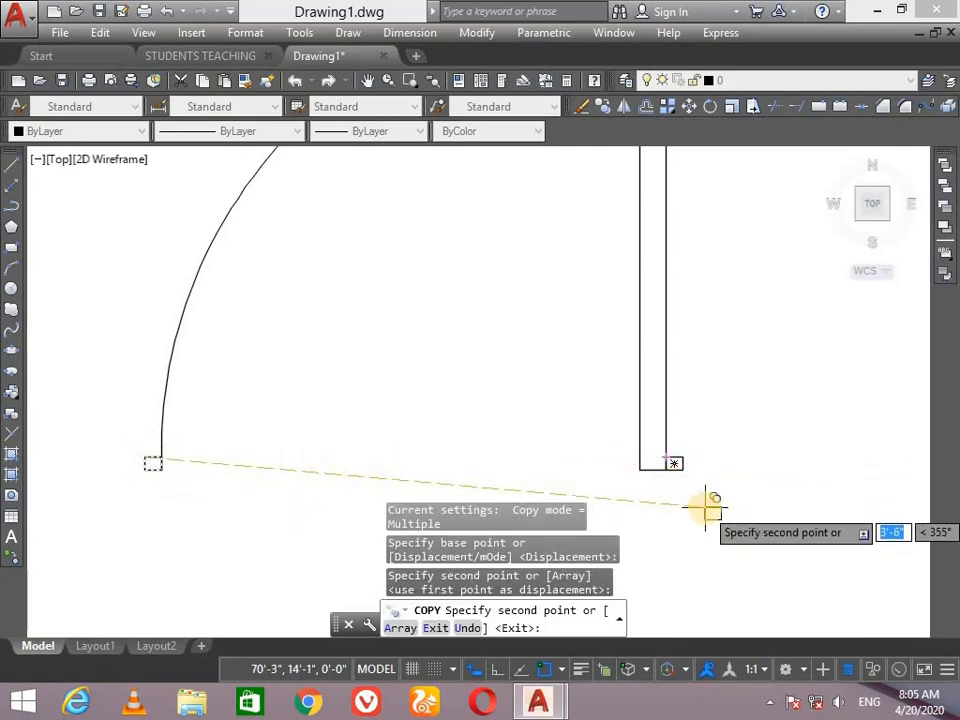
key(Return)
scroll(364, 386, down, 3)
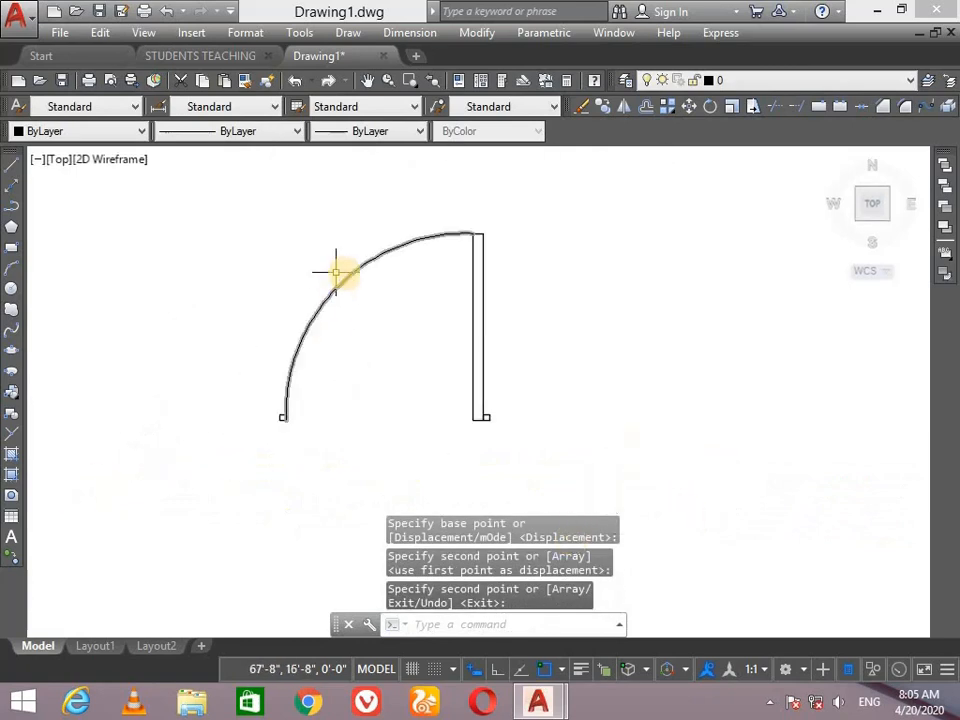
scroll(332, 257, down, 2)
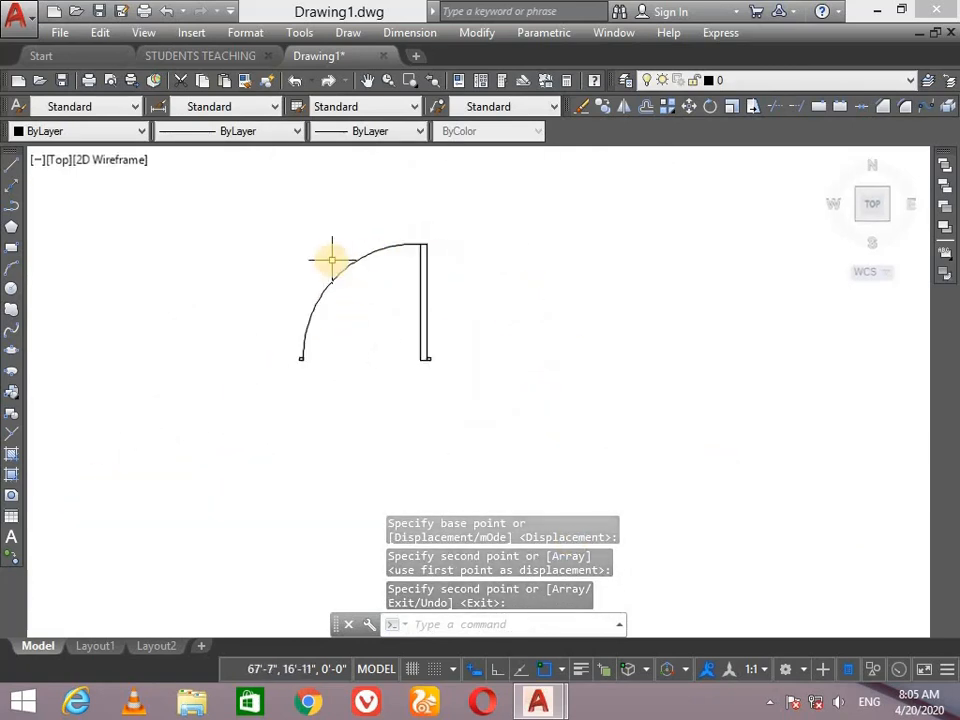
scroll(227, 335, up, 3)
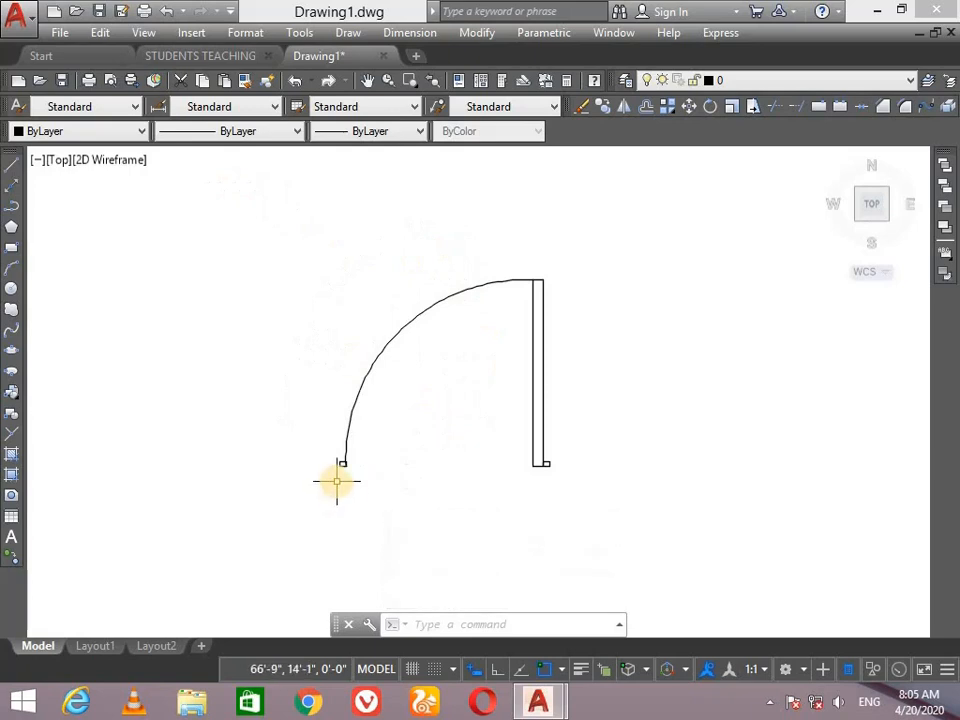
scroll(364, 334, down, 4)
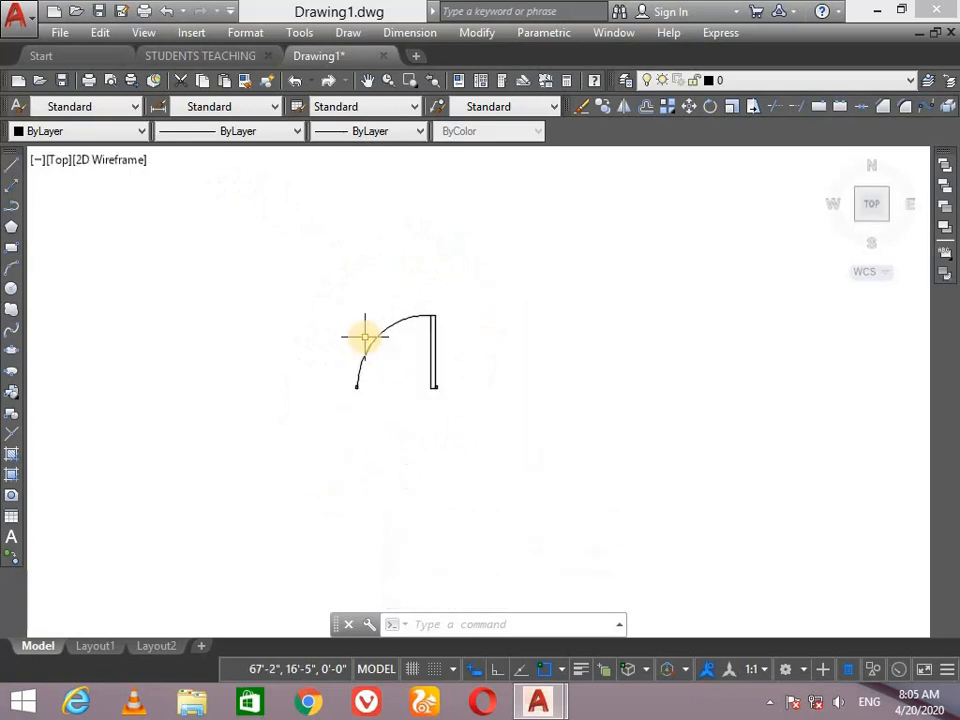
Start a block definition named Doors and select the whole door symbol, including leaf, swing arc and both jambs, as its objects
text(p)
key(Return)
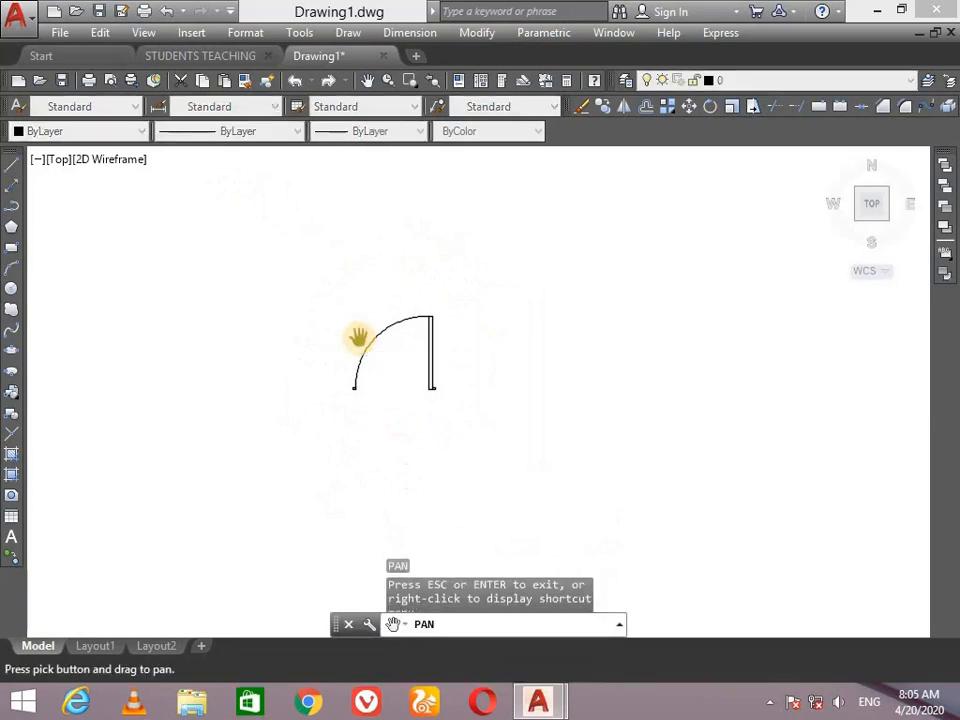
scroll(359, 338, down, 7)
drag(292, 338, 504, 377)
scroll(504, 377, up, 2)
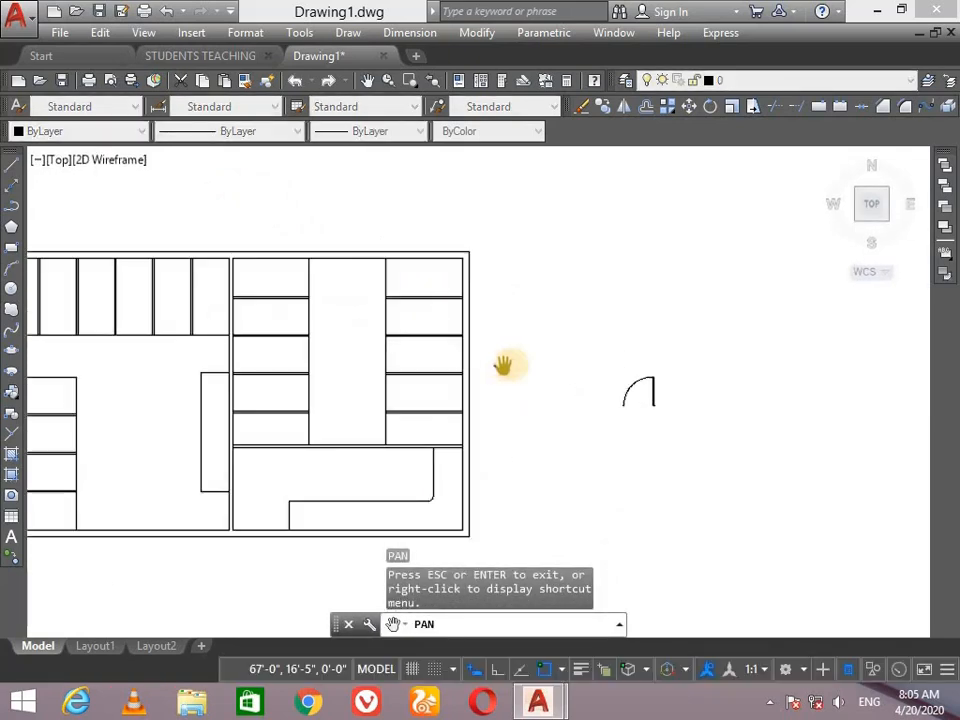
drag(349, 369, 484, 339)
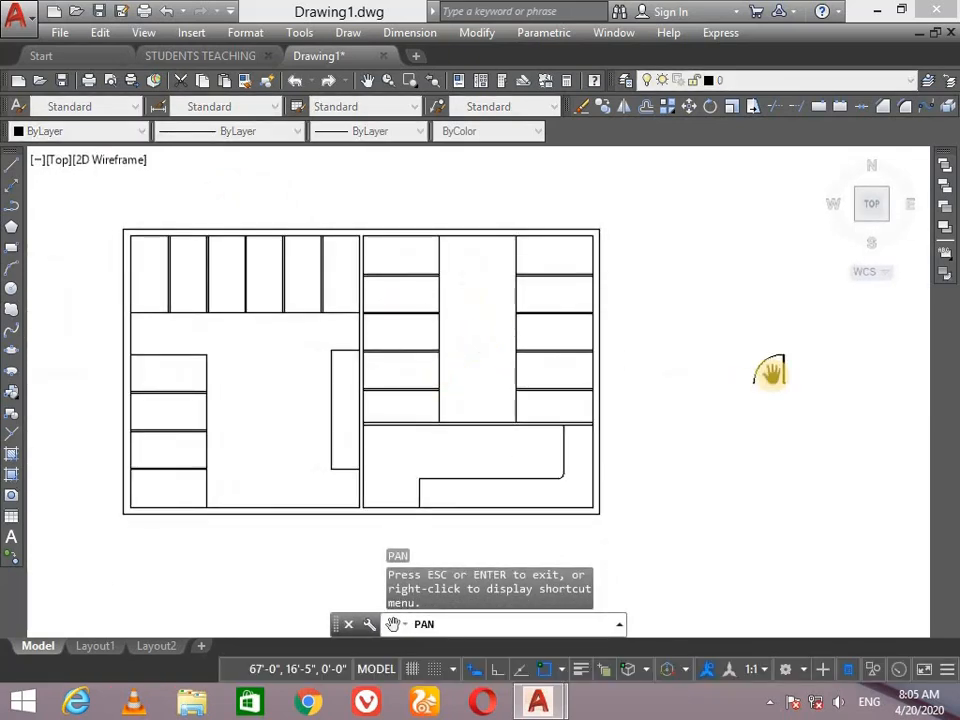
key(Escape)
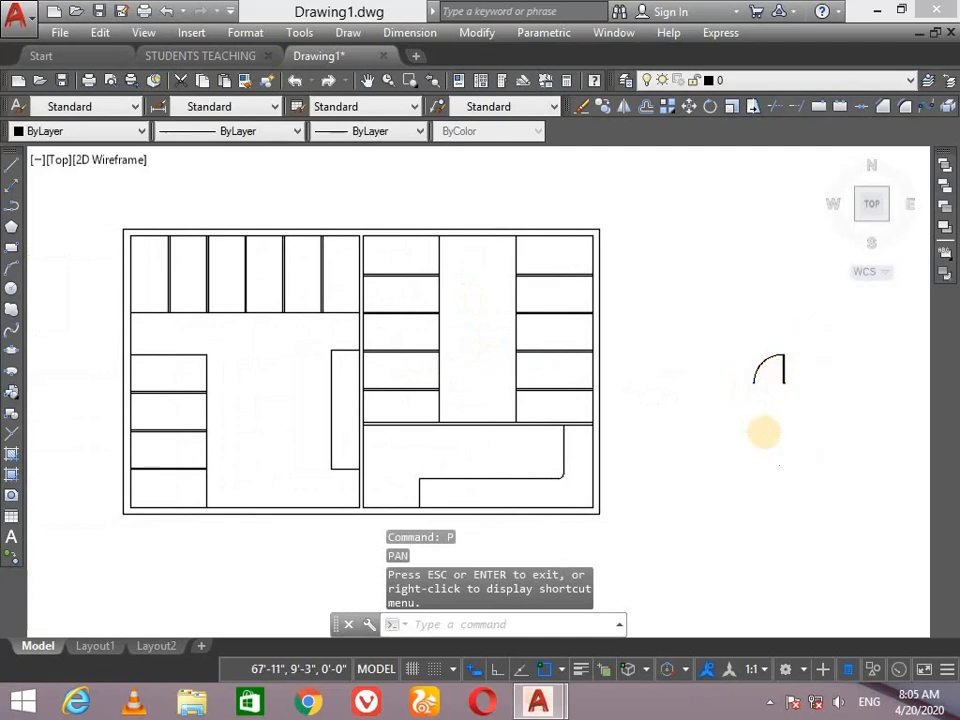
text(b)
key(Return)
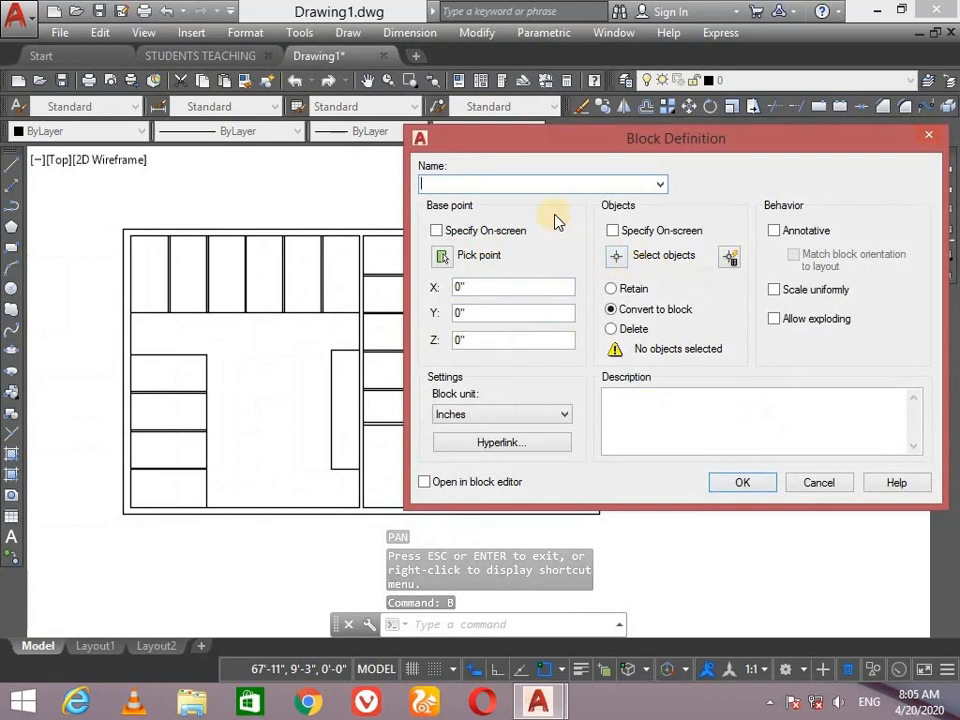
text(Doors)
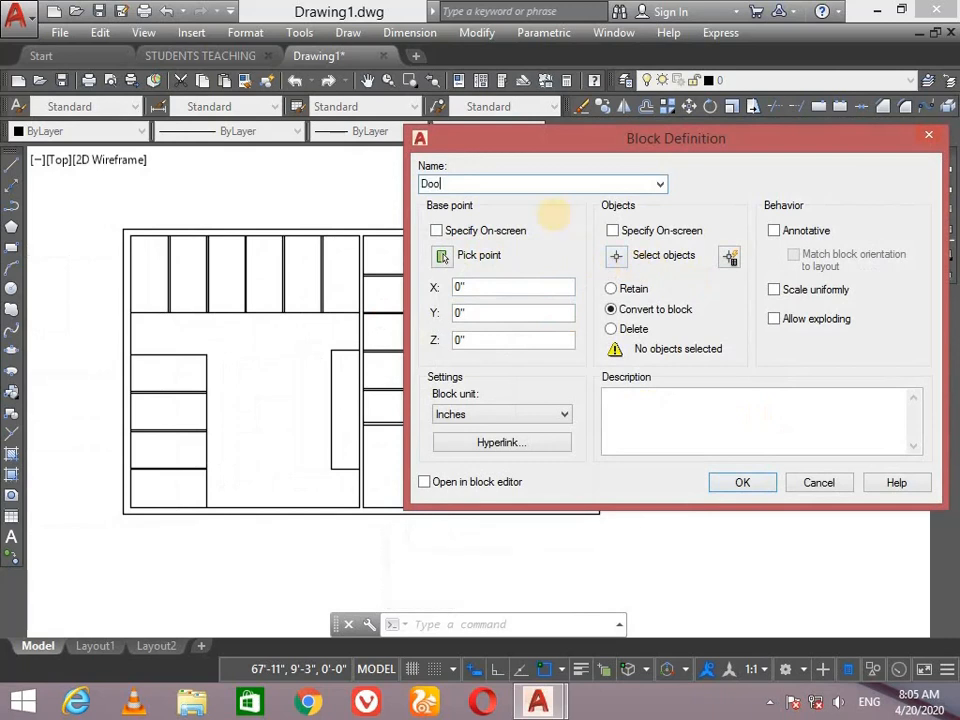
click(617, 258)
click(814, 326)
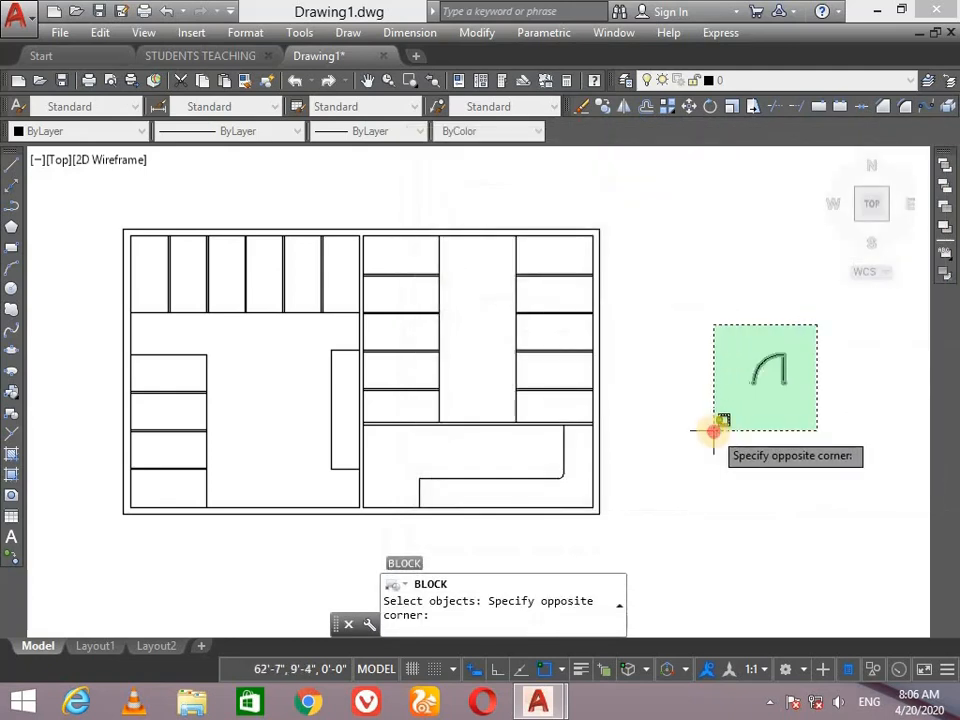
click(713, 430)
key(Return)
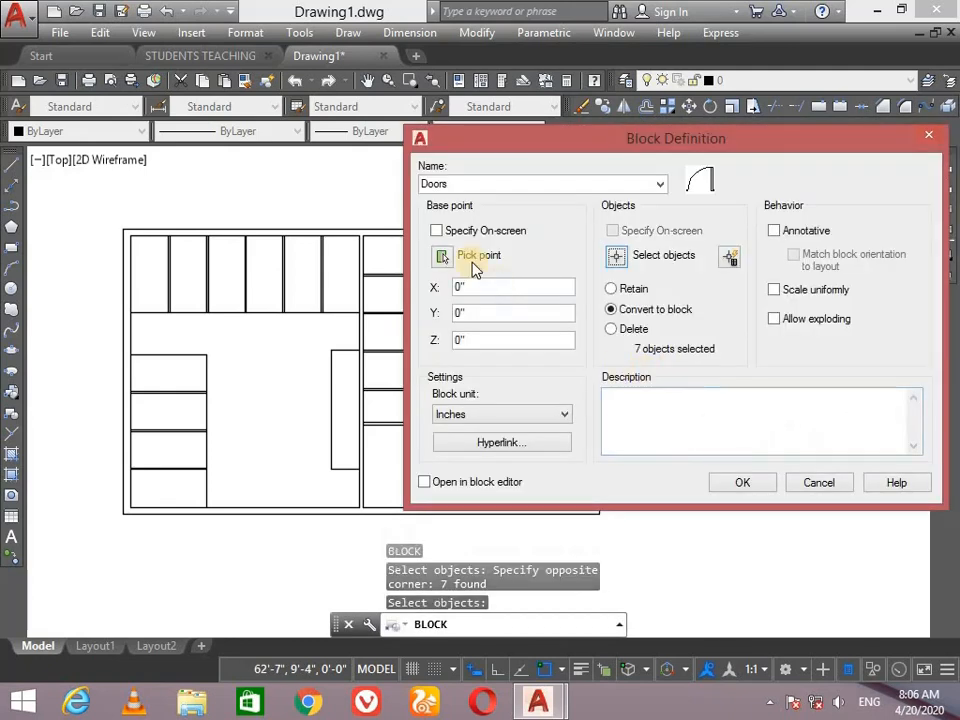
Set the block's insertion base point at the upper end of the door leaf and create the block
click(443, 256)
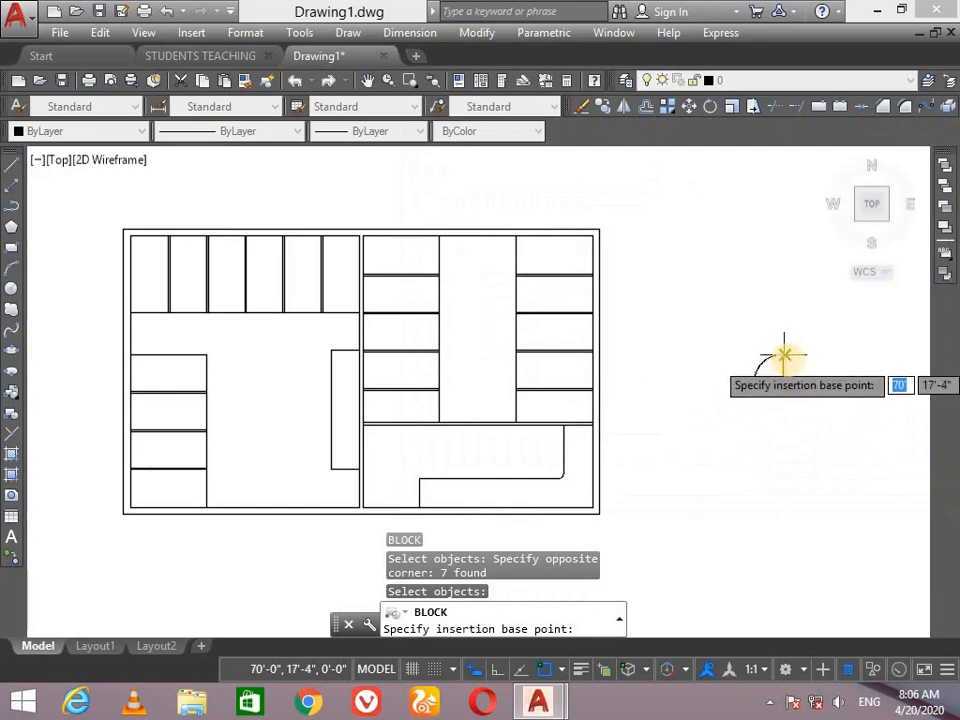
click(784, 357)
click(742, 483)
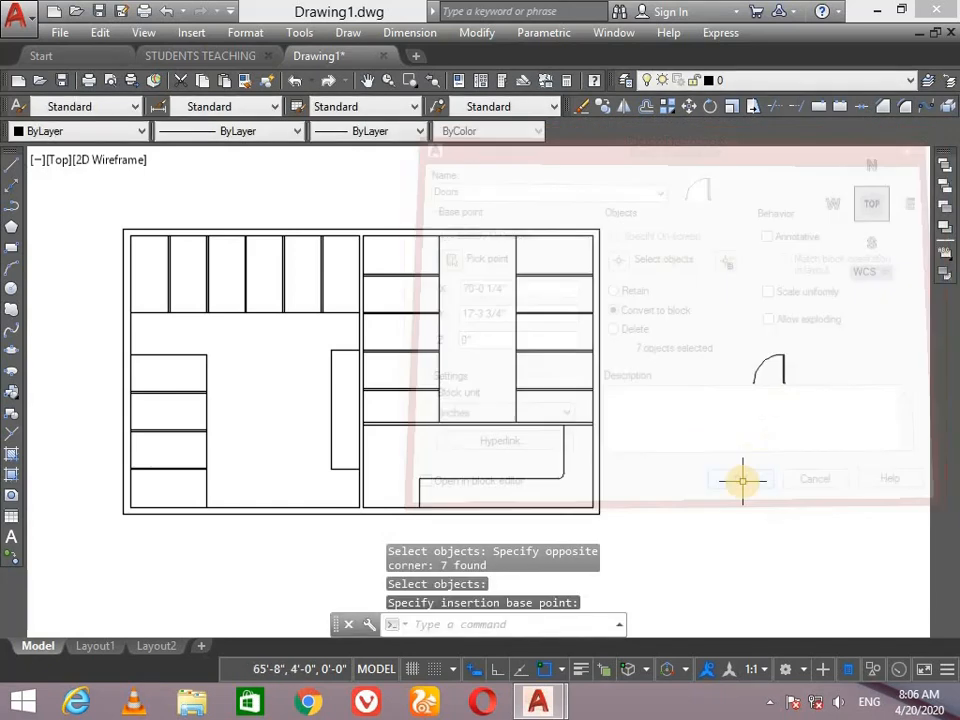
mouse_move(784, 355)
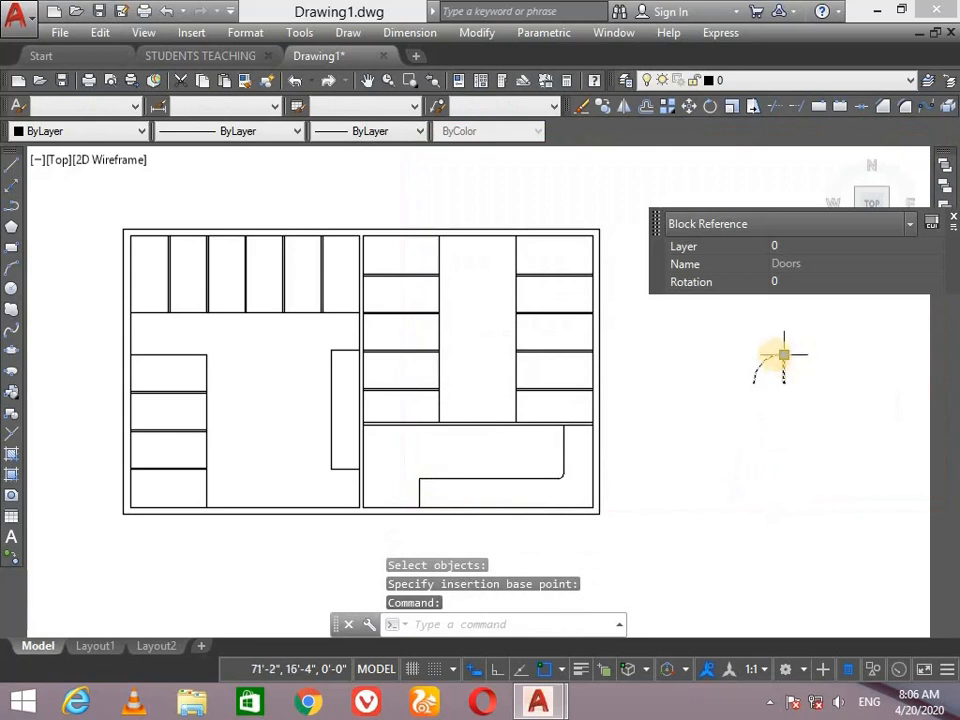
key(Escape)
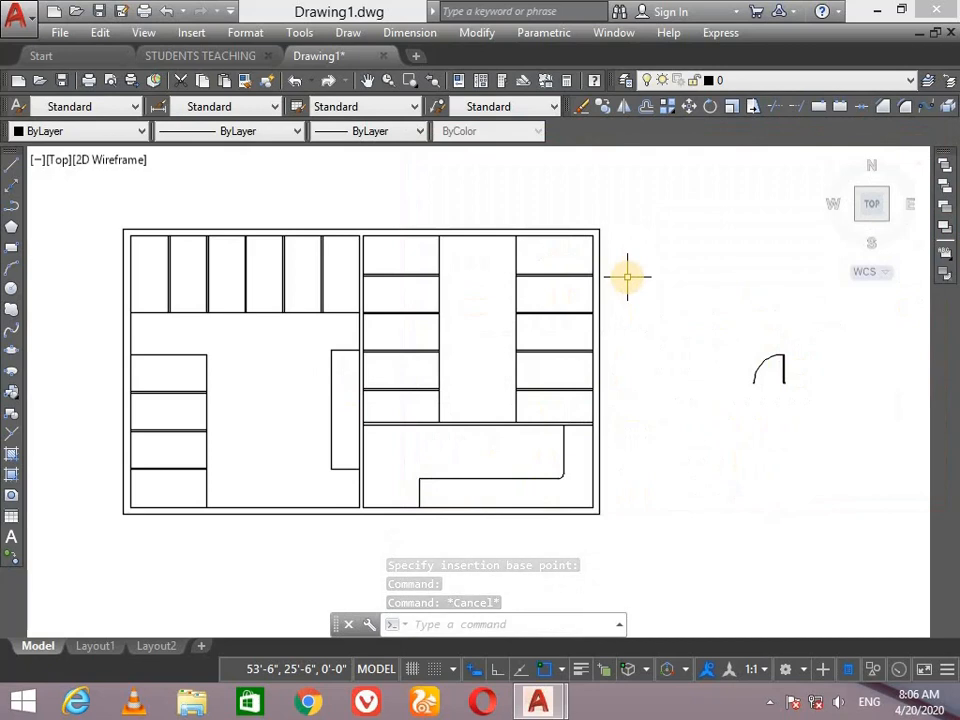
Create a new layer named Walls and make it the current layer
click(770, 79)
click(776, 79)
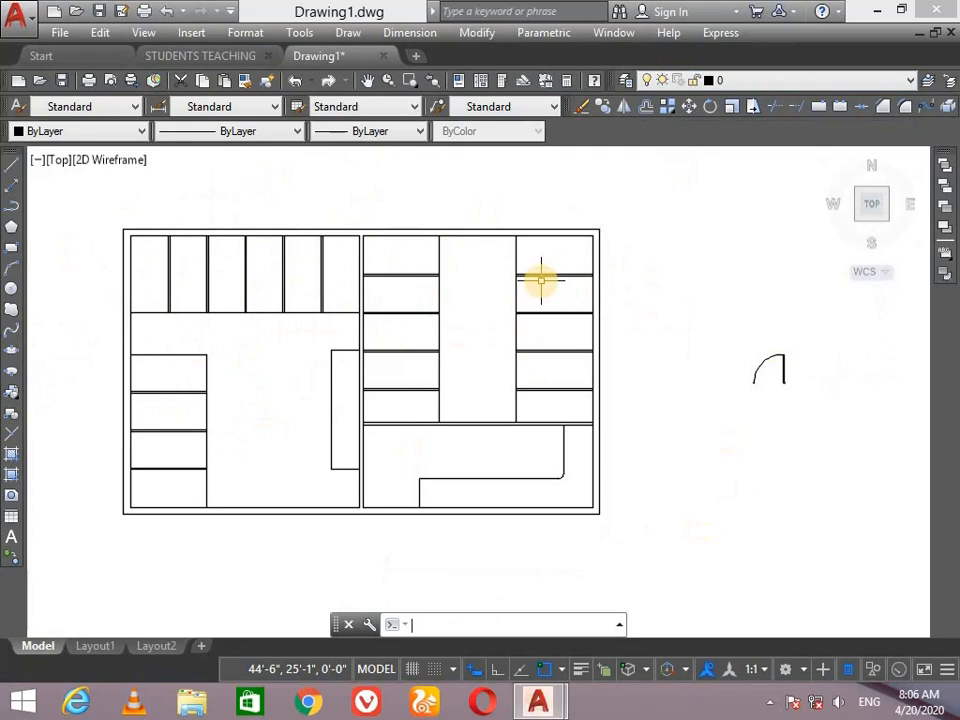
text(la)
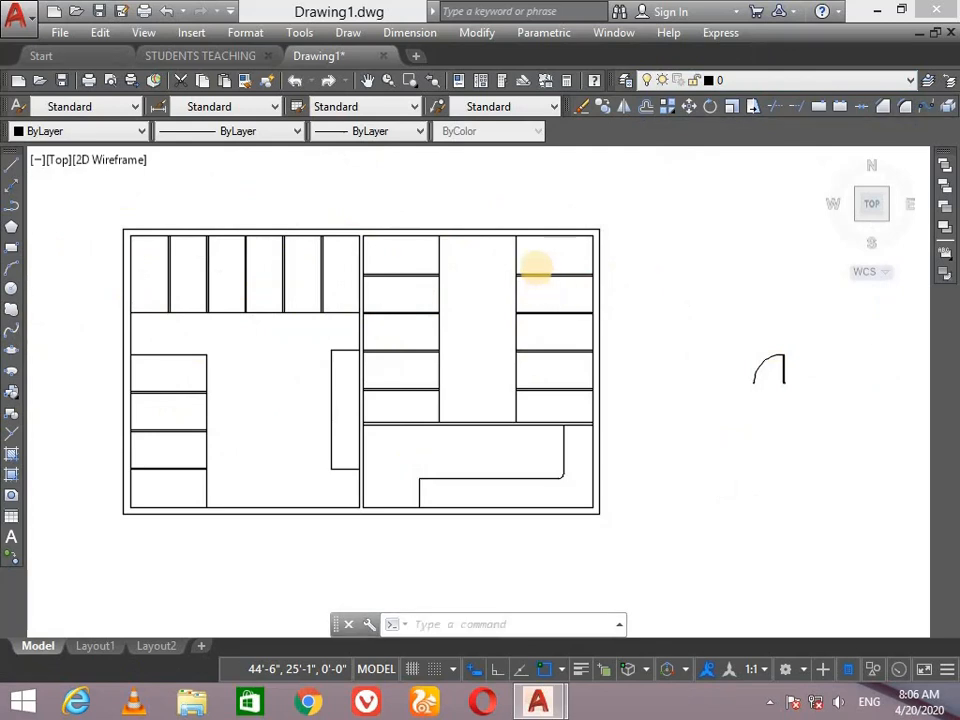
key(Return)
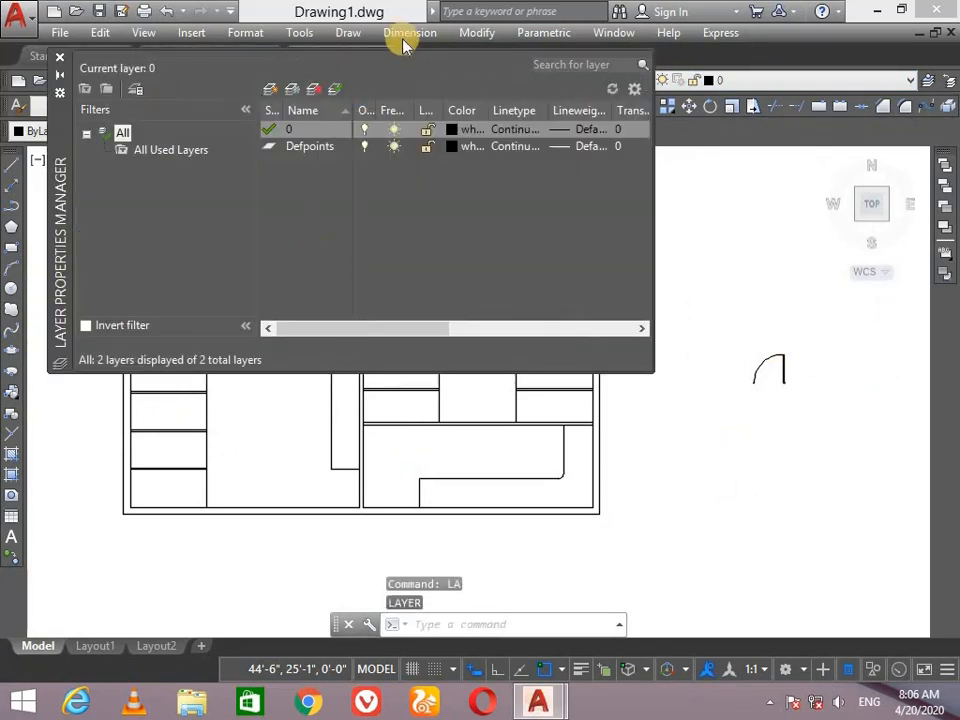
click(424, 78)
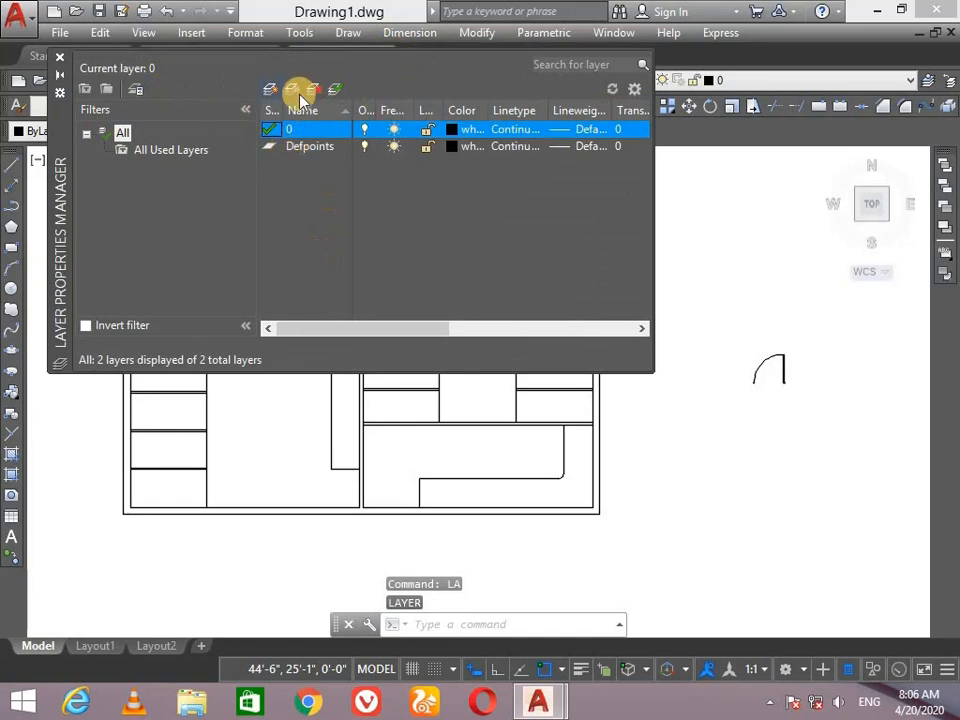
click(266, 90)
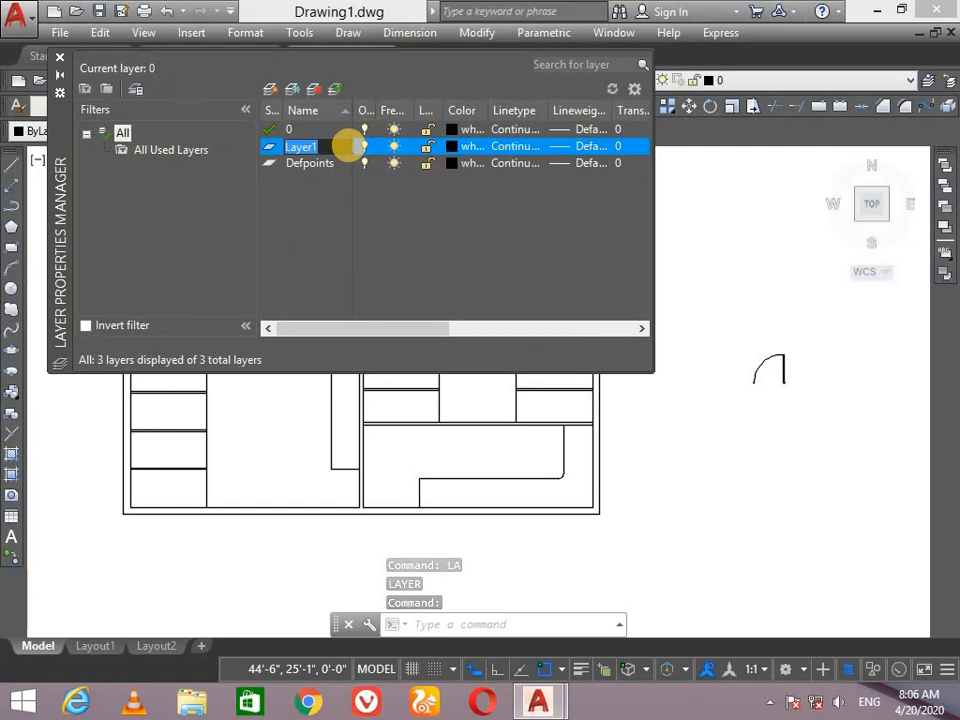
text(Walls)
key(Return)
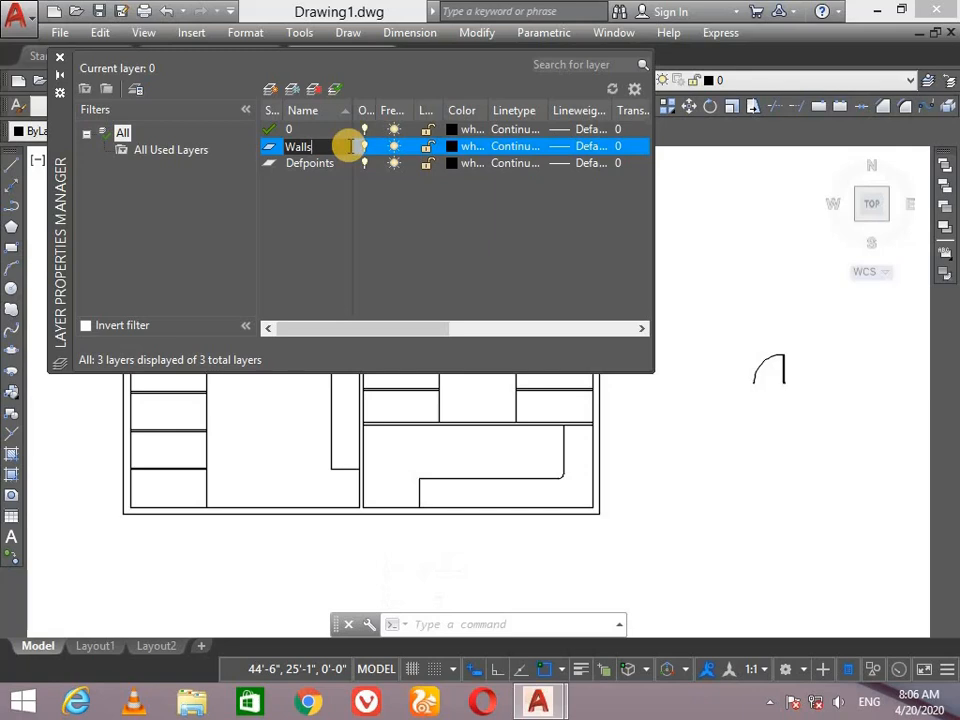
click(340, 89)
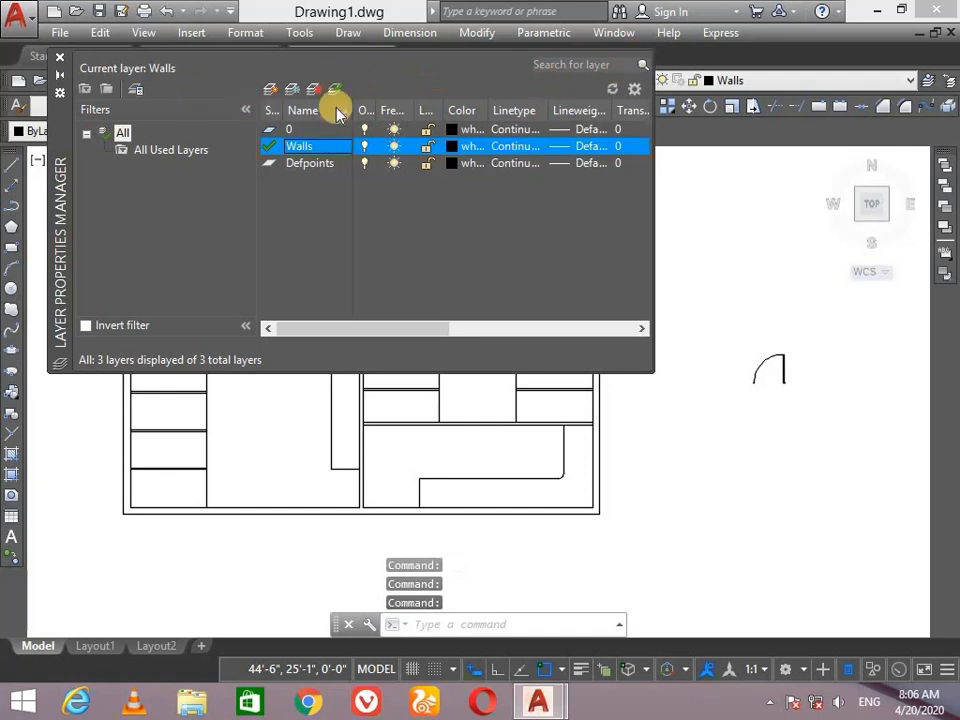
Create three new layers named Doors, Basins and Shawers and finish editing the layer list
click(272, 90)
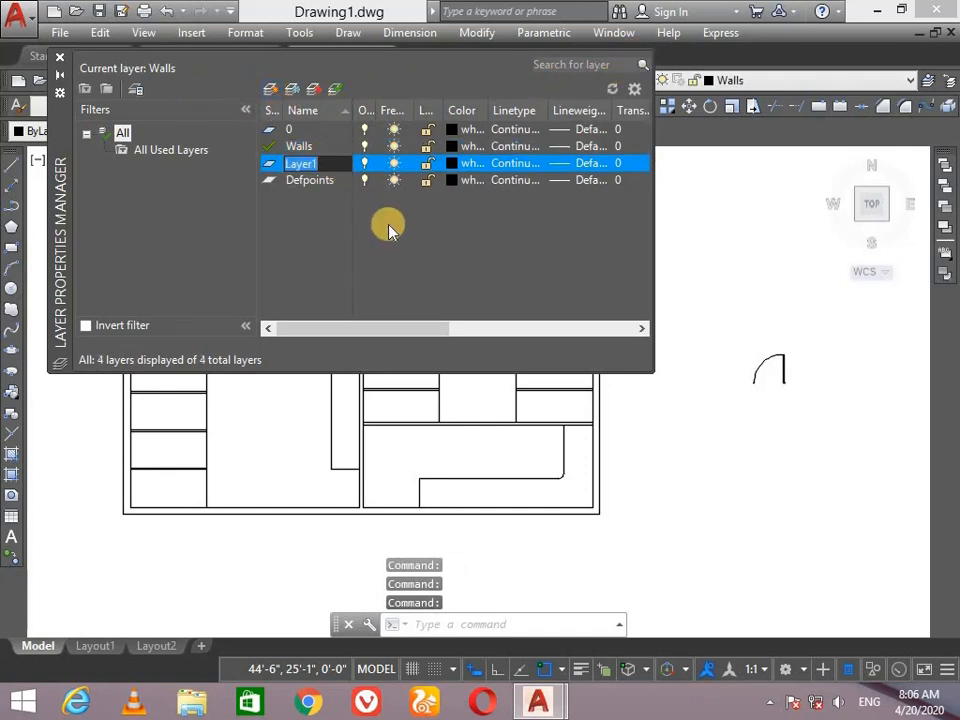
text(Doors)
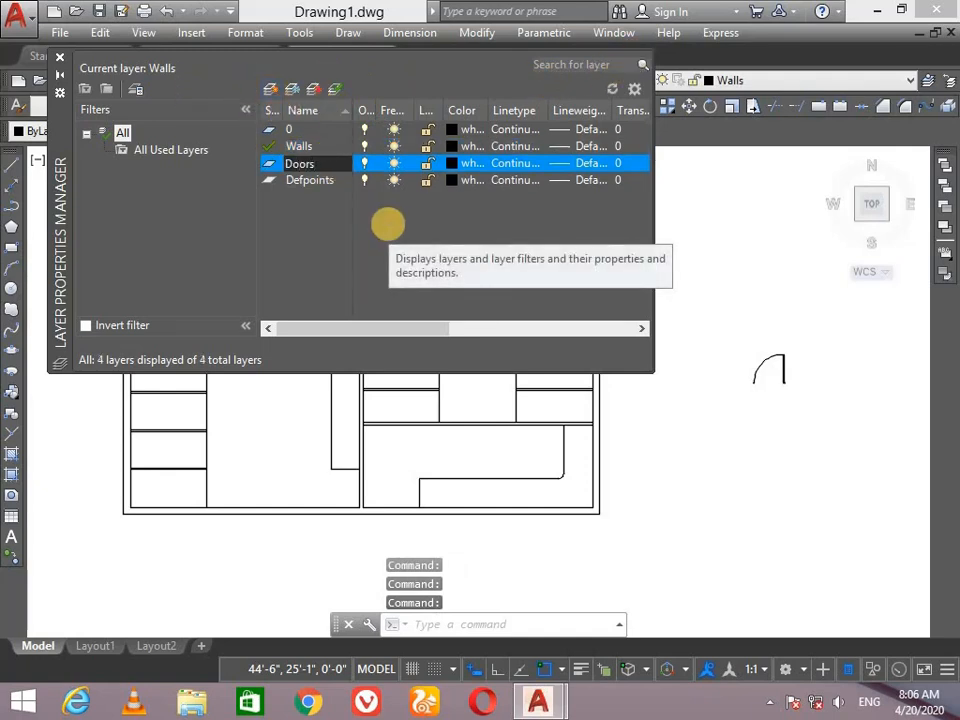
click(271, 90)
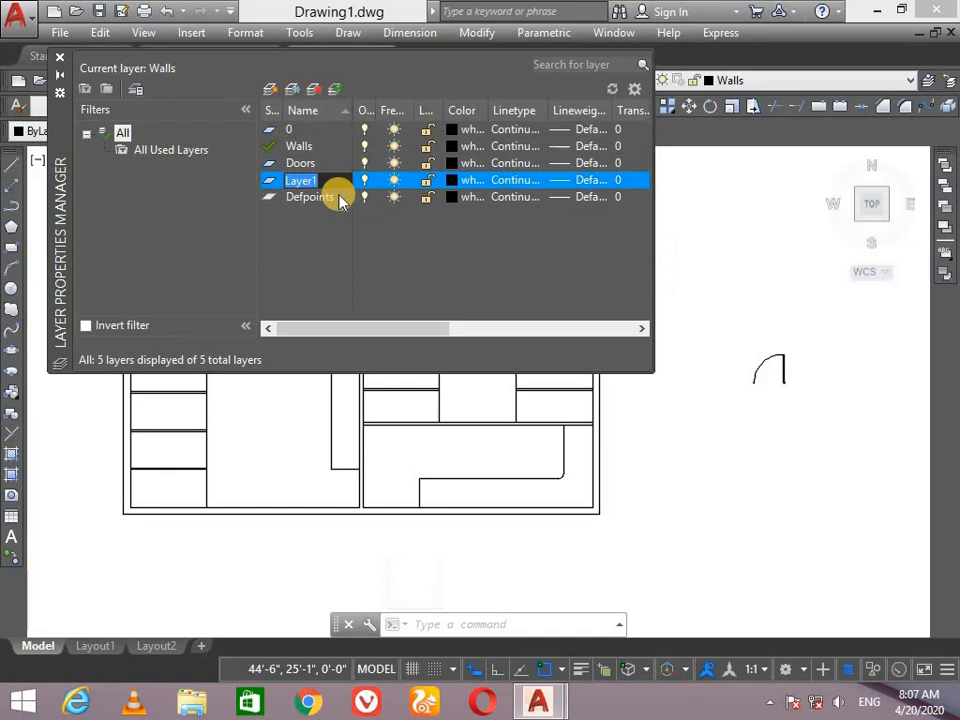
text(Basins)
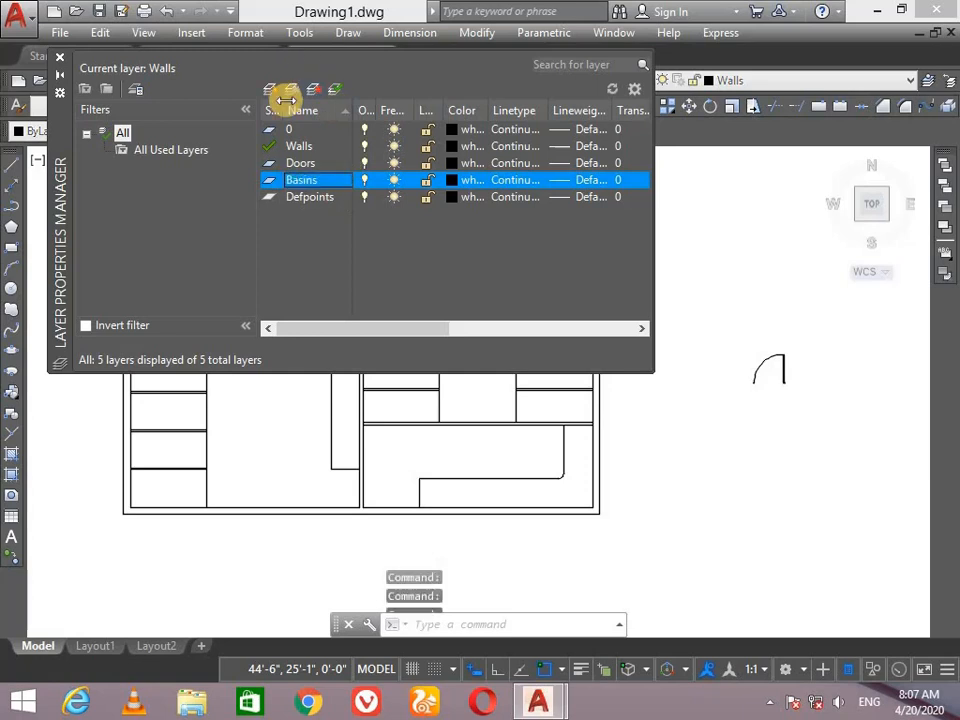
click(270, 90)
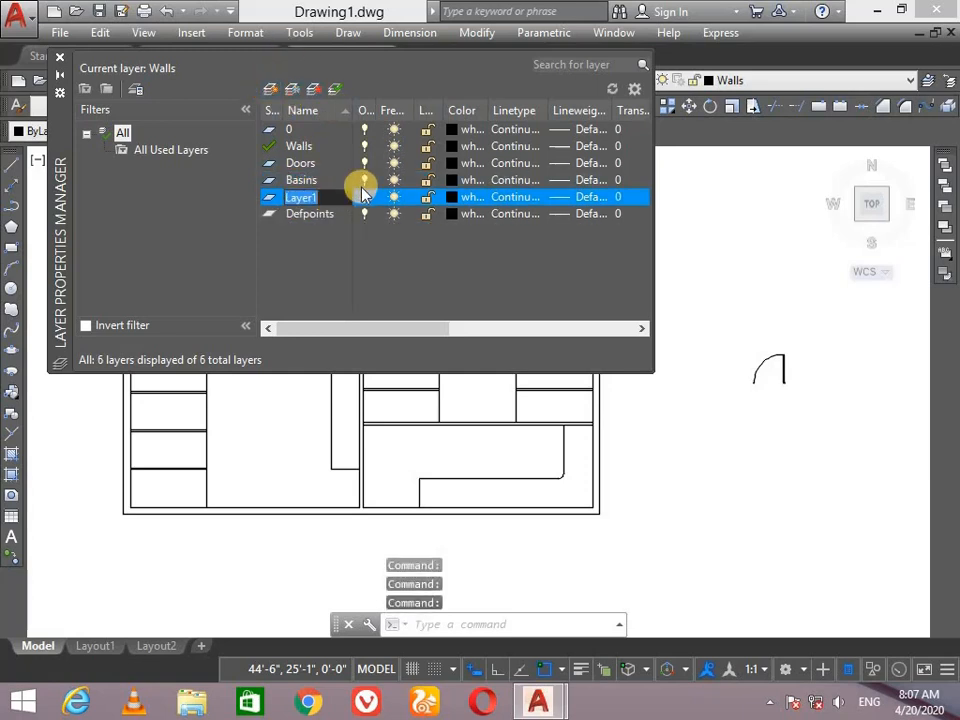
text(Shawers)
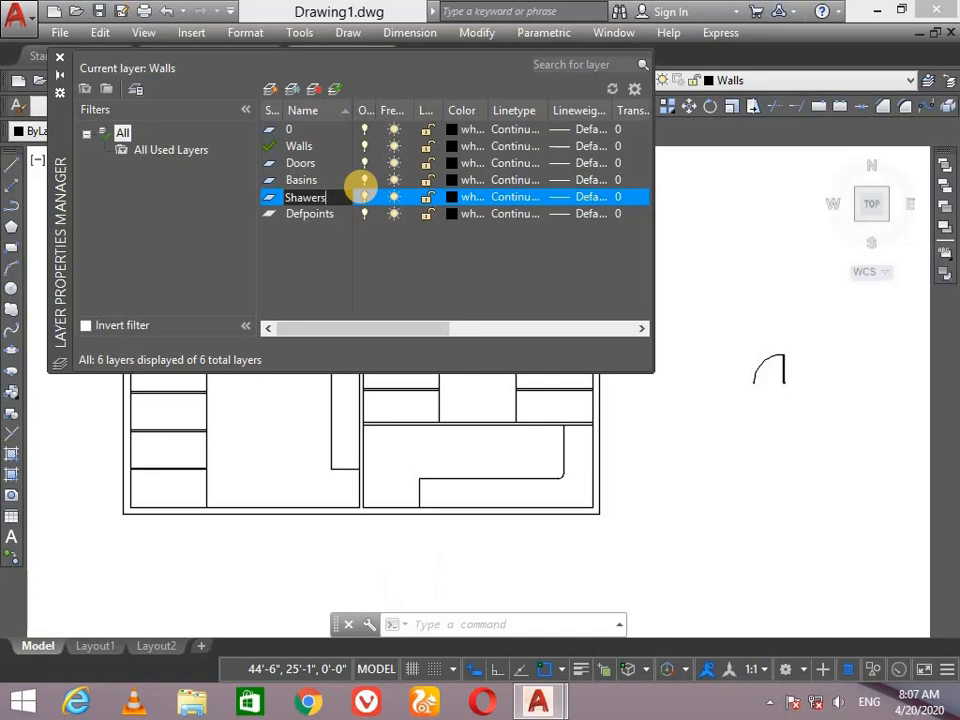
key(Return)
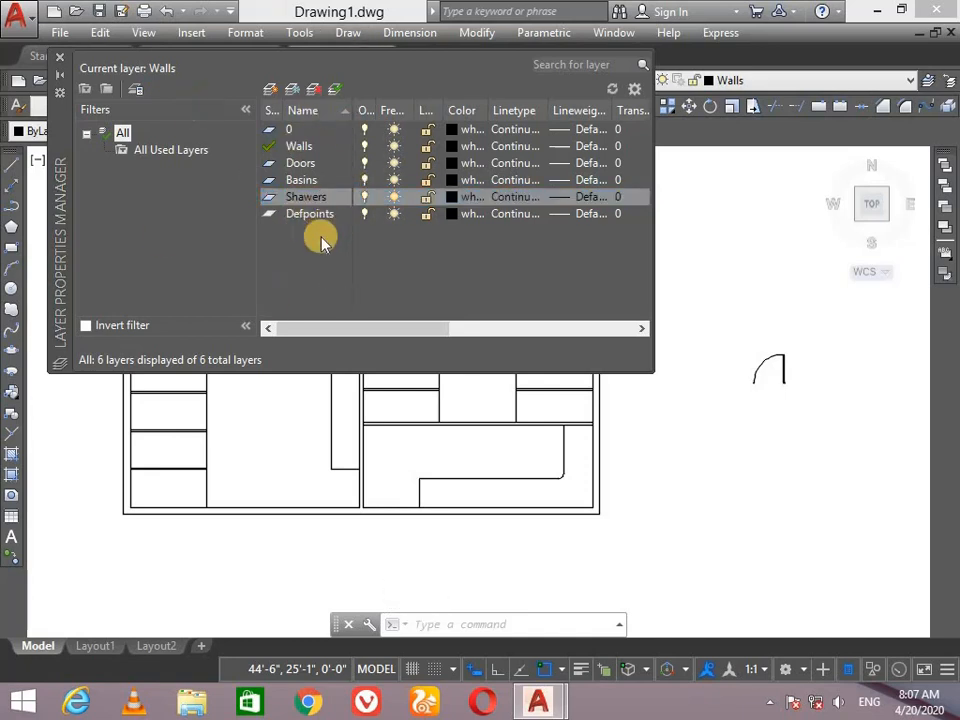
click(64, 58)
Assign all objects of the floor plan, without the separate door symbol, to the Walls layer and clear the selection
click(632, 216)
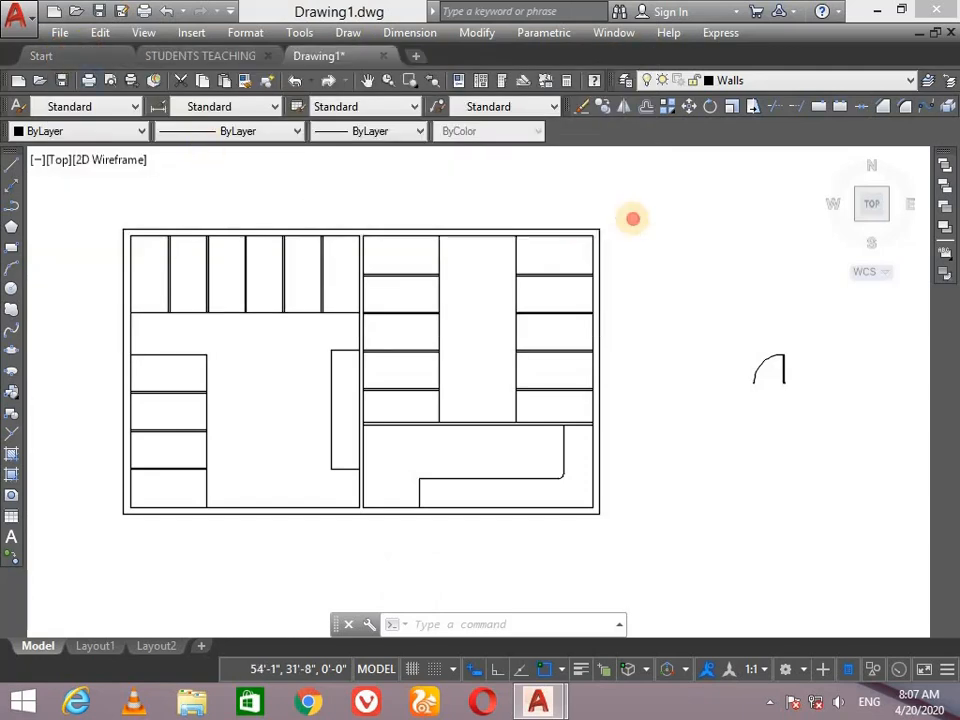
click(88, 545)
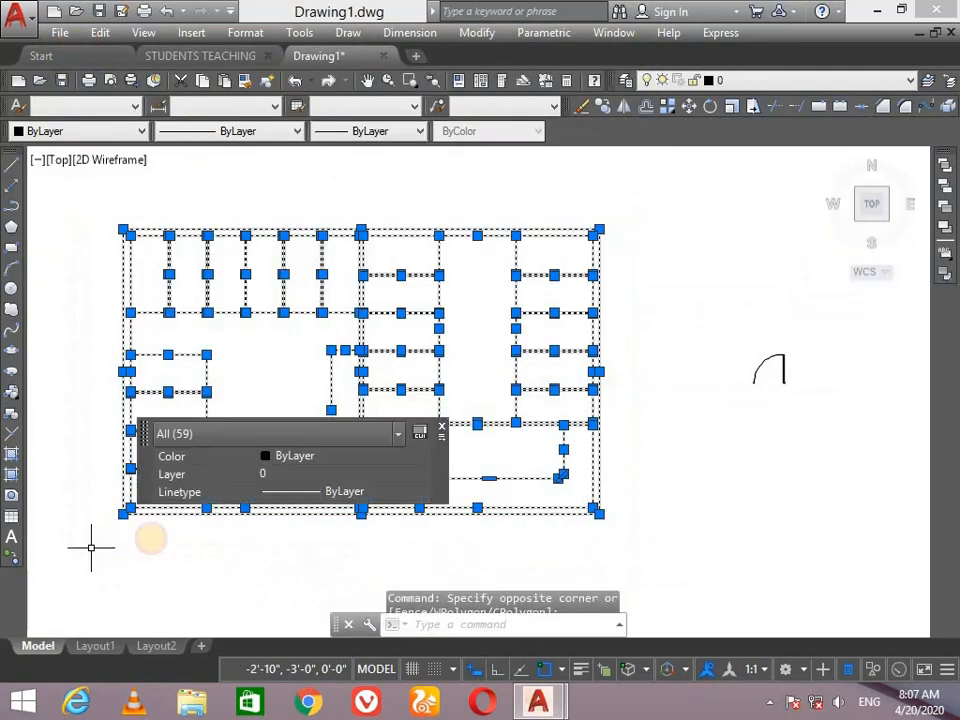
click(785, 82)
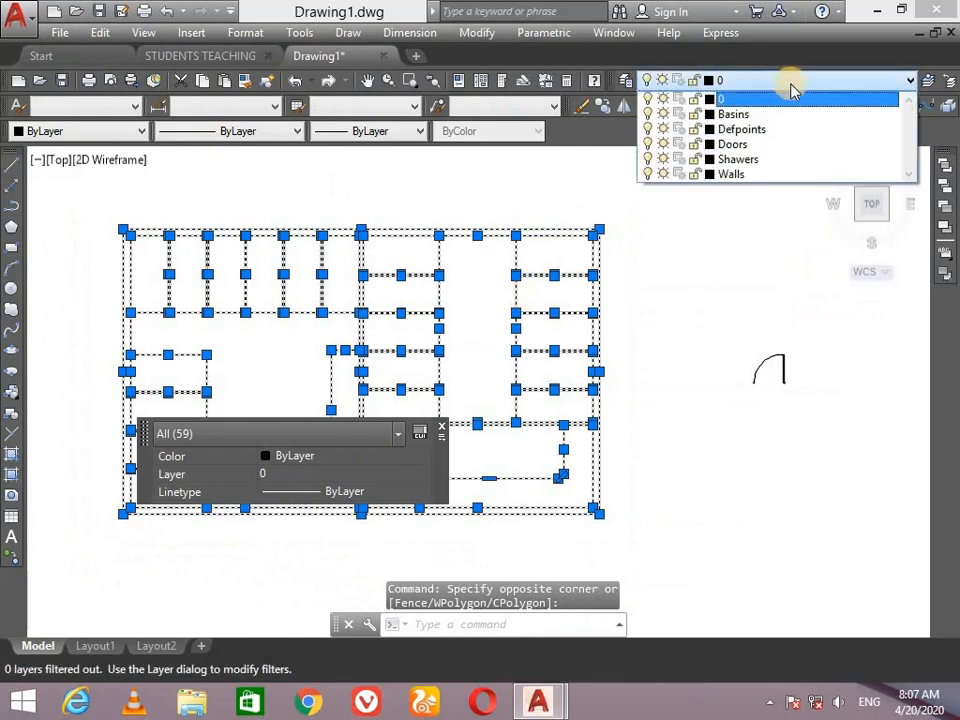
click(770, 175)
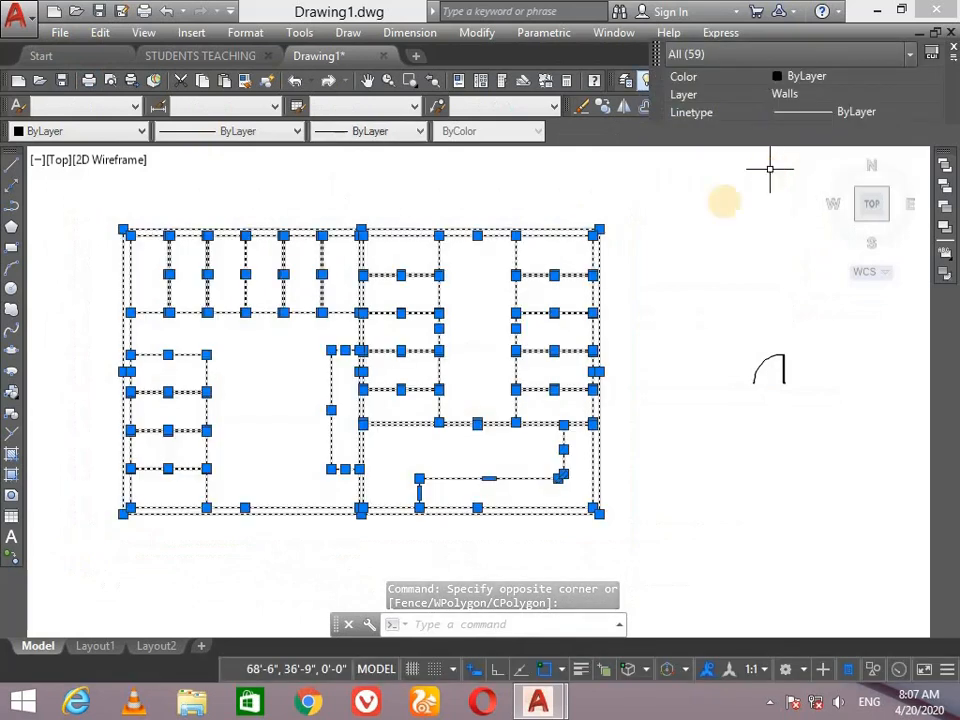
click(953, 50)
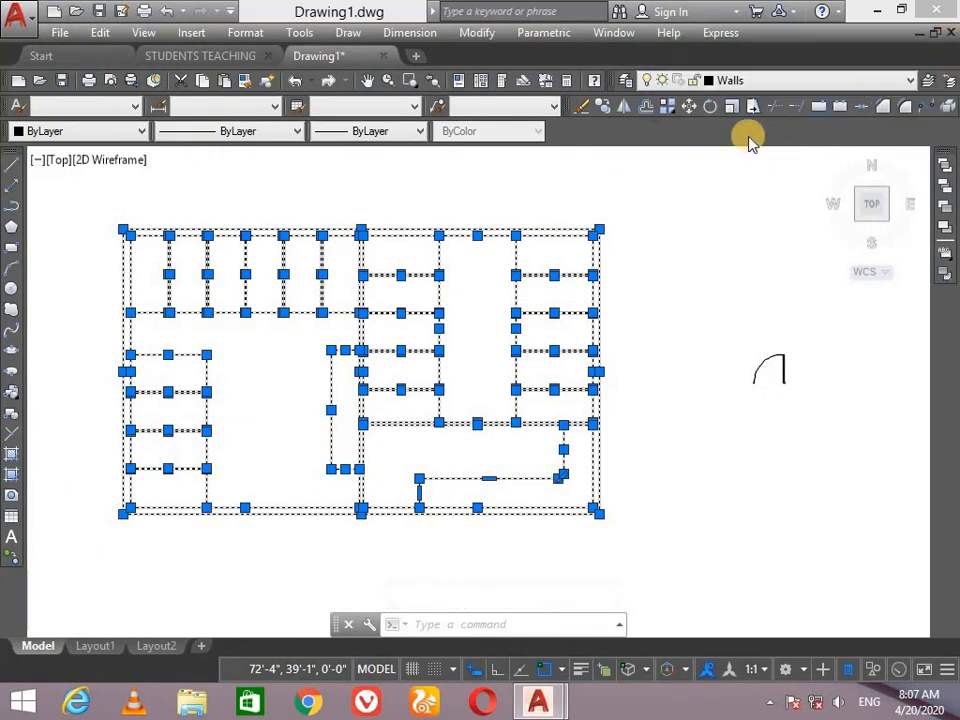
click(703, 233)
key(Escape)
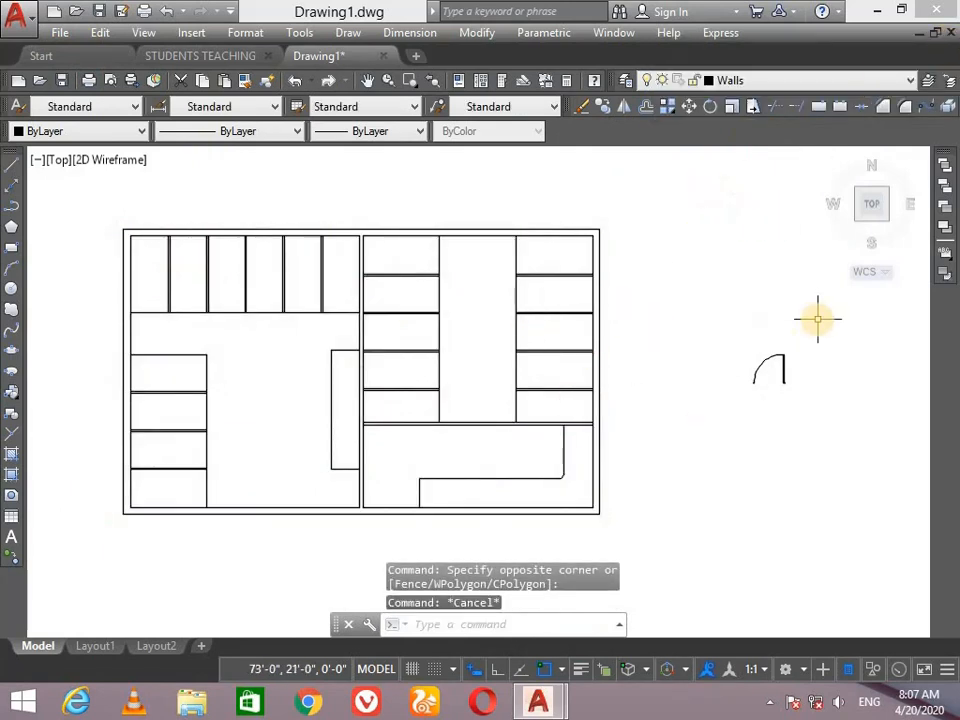
Assign the door block beside the floor plan to the Doors layer and clear the selection
click(830, 328)
click(718, 435)
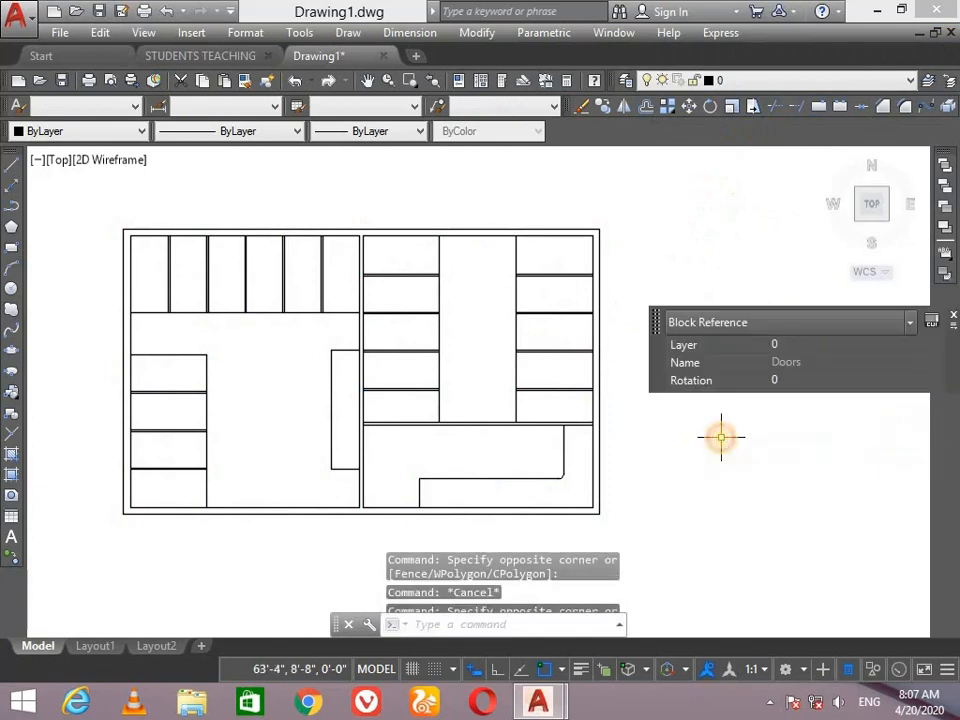
click(893, 82)
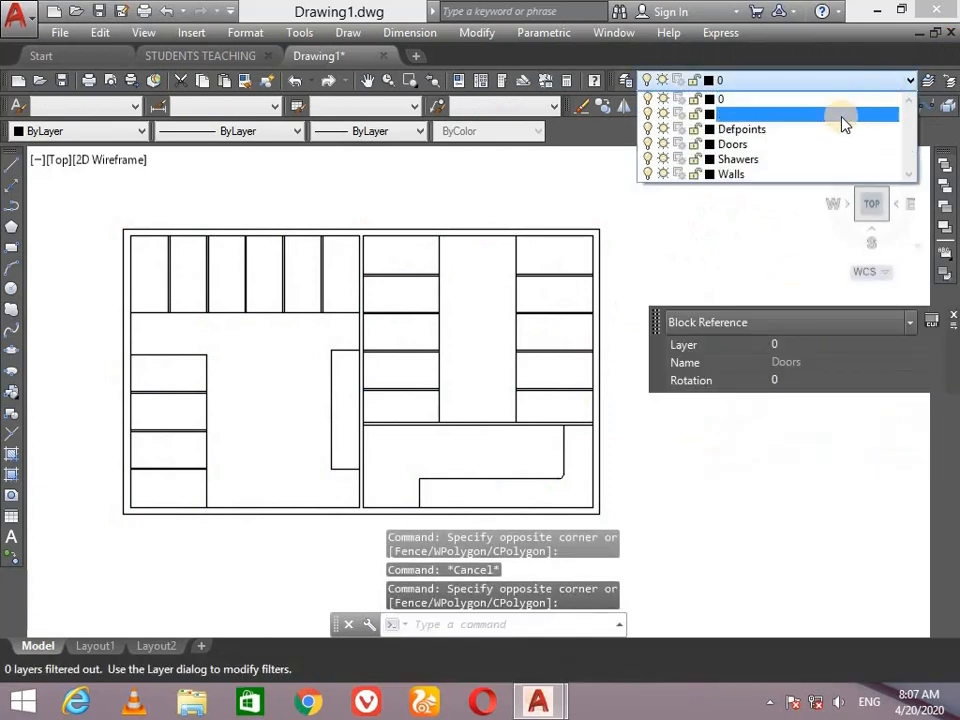
click(812, 145)
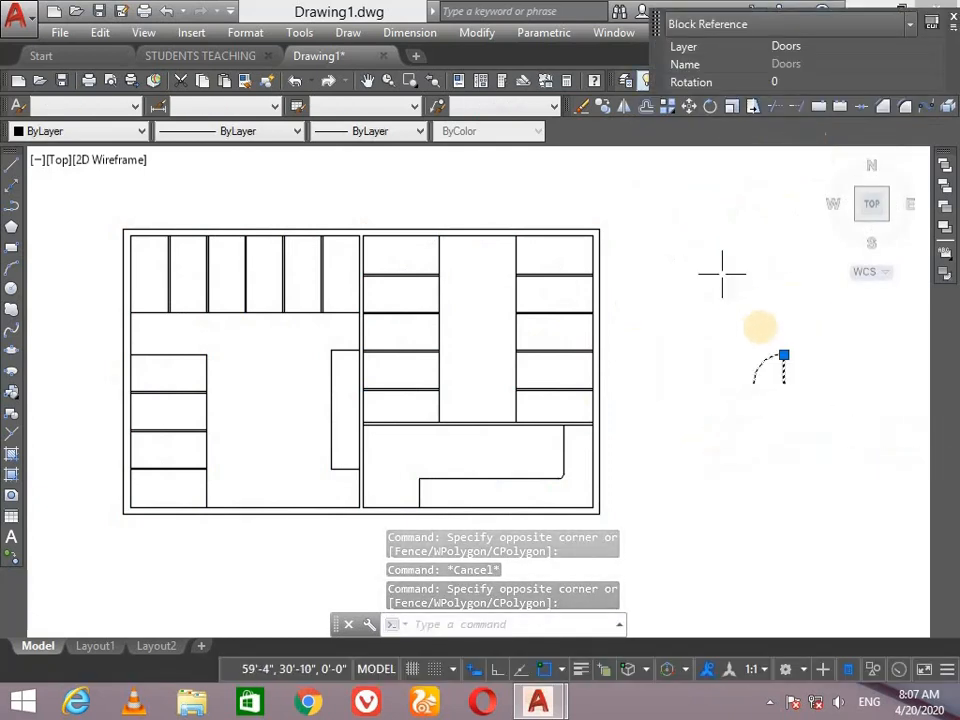
key(Escape)
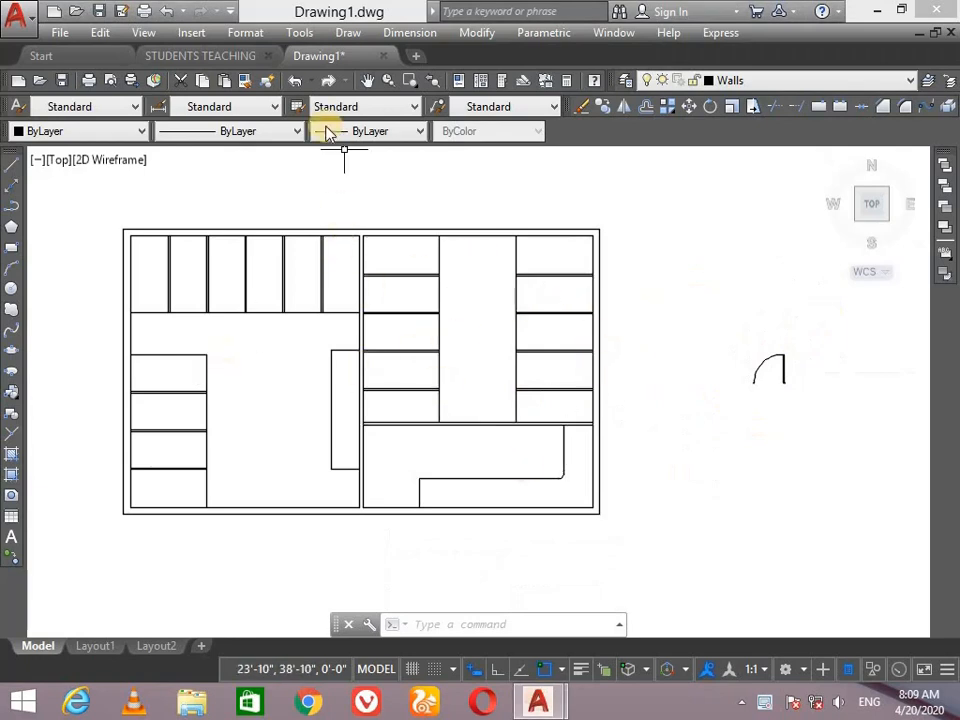
Start saving the drawing under a new name and open the AUTOCAD 2018 WORK folder on drive D as its location
click(20, 18)
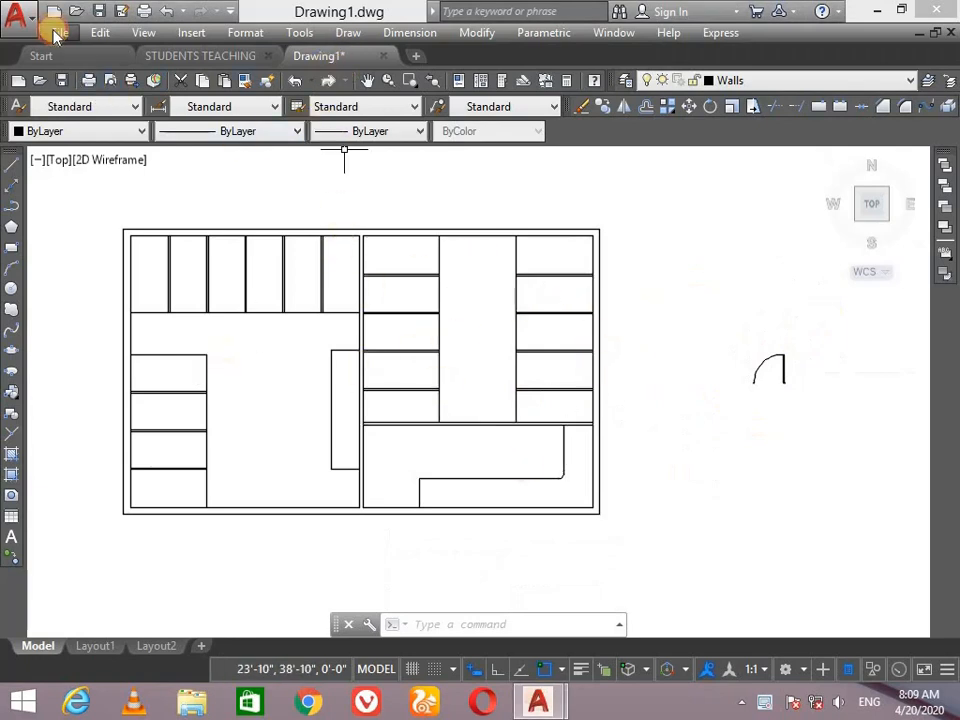
click(167, 248)
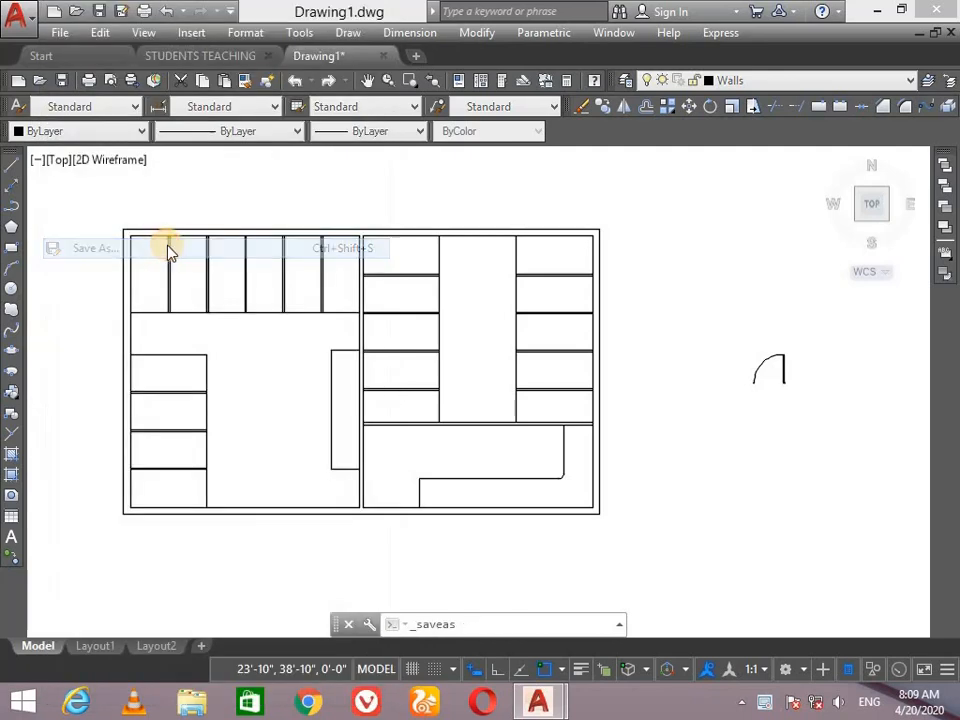
click(358, 146)
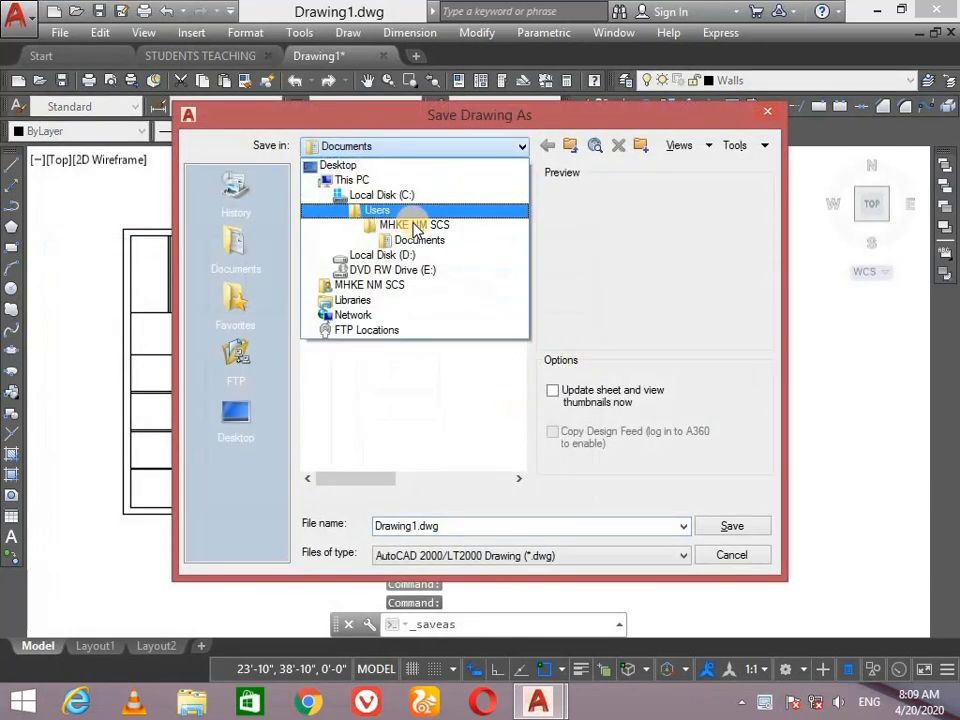
click(450, 258)
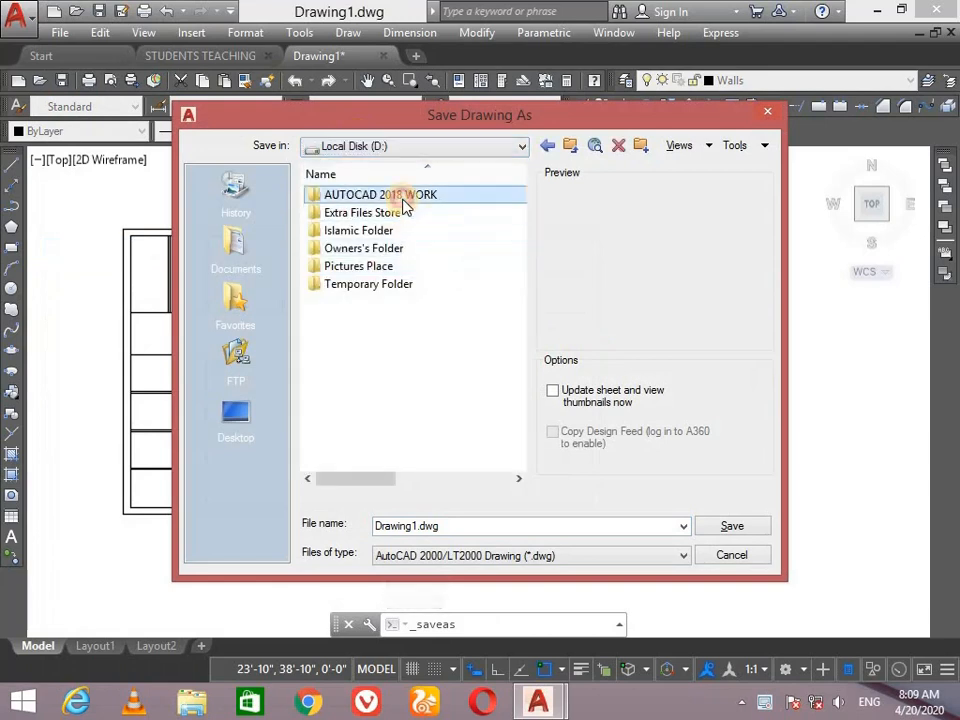
double_click(396, 195)
Create a new folder named 6-10-20 inside AUTOCAD 2018 WORK
right_click(373, 339)
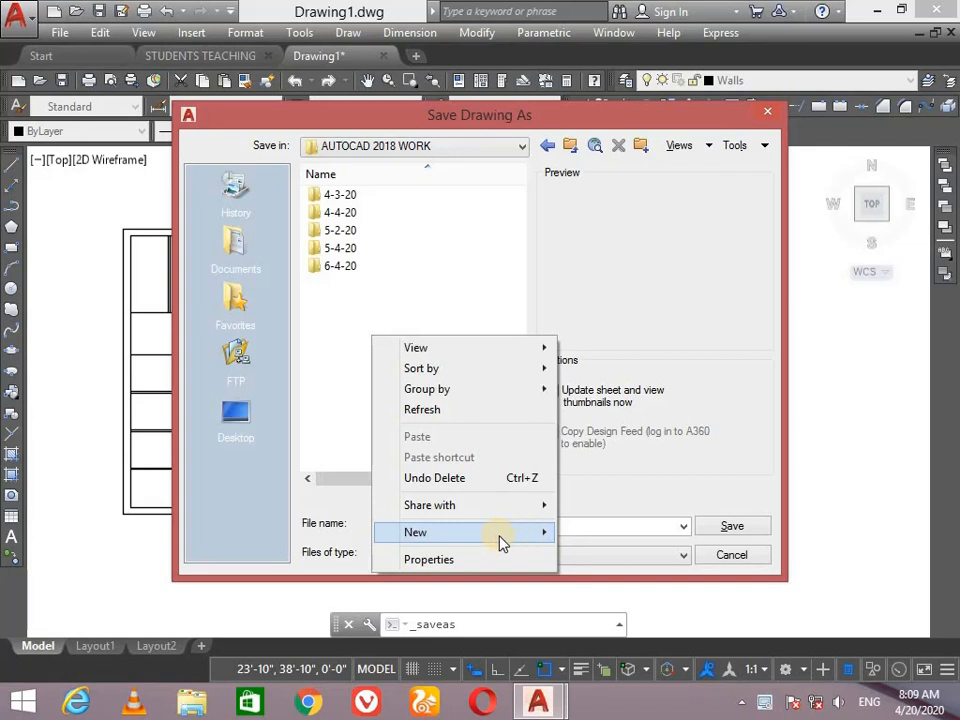
mouse_move(542, 552)
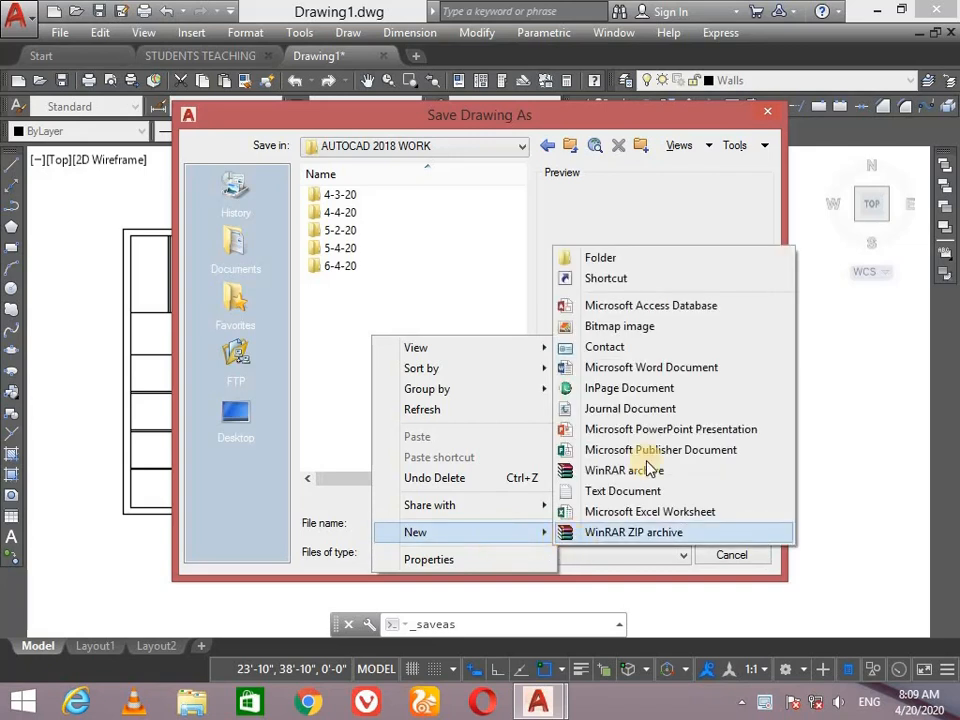
click(601, 258)
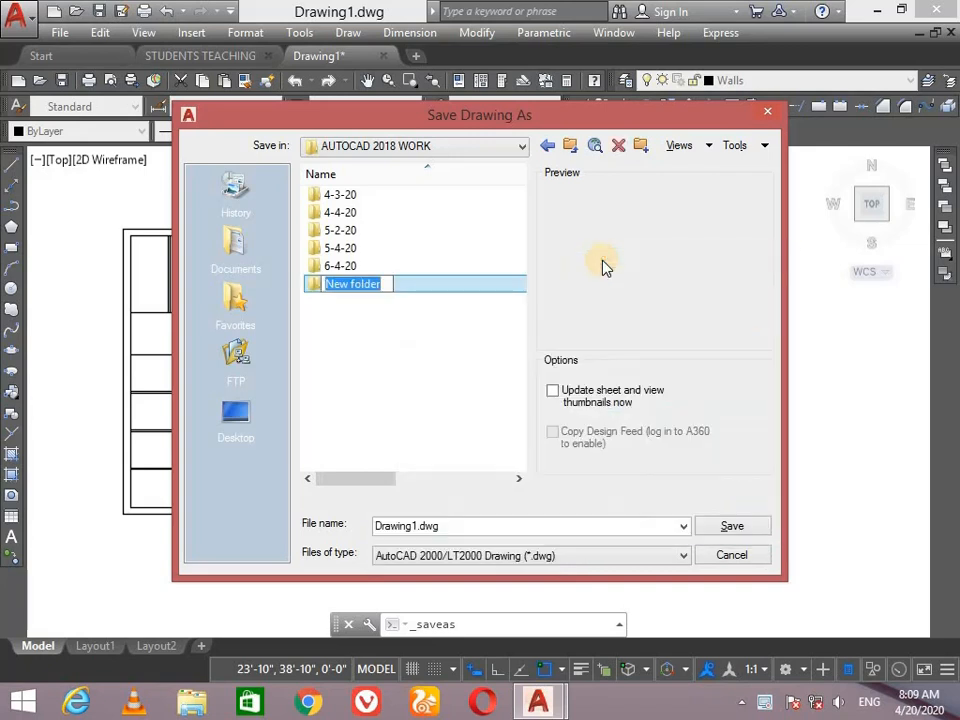
text(6-10)
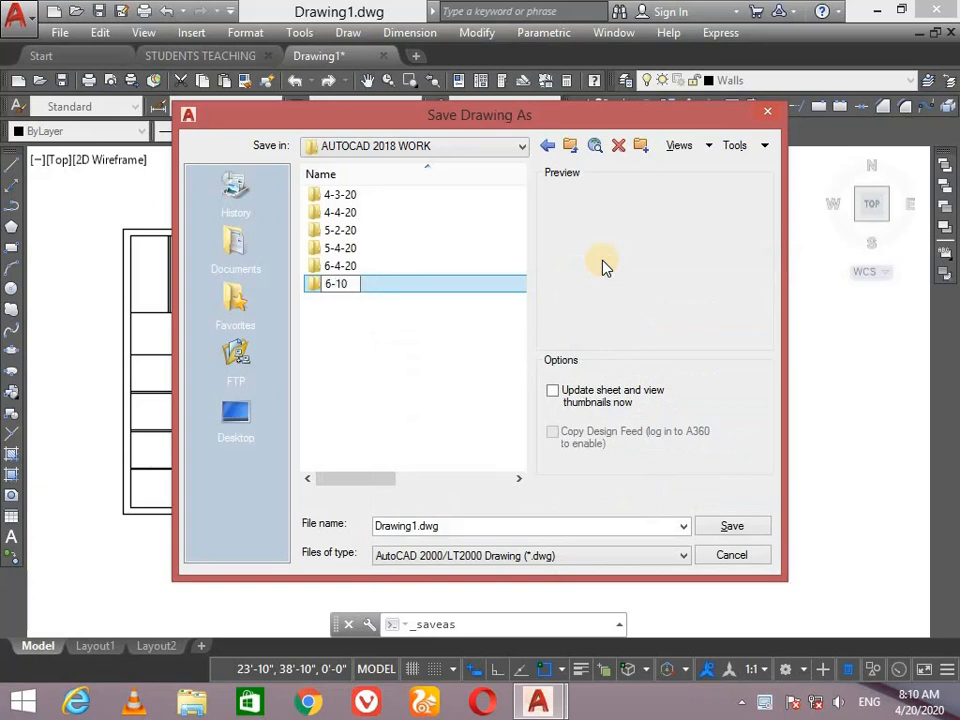
text(-20)
key(Return)
Save the drawing as Public bath plan in the 6-10-20 folder
key(Return)
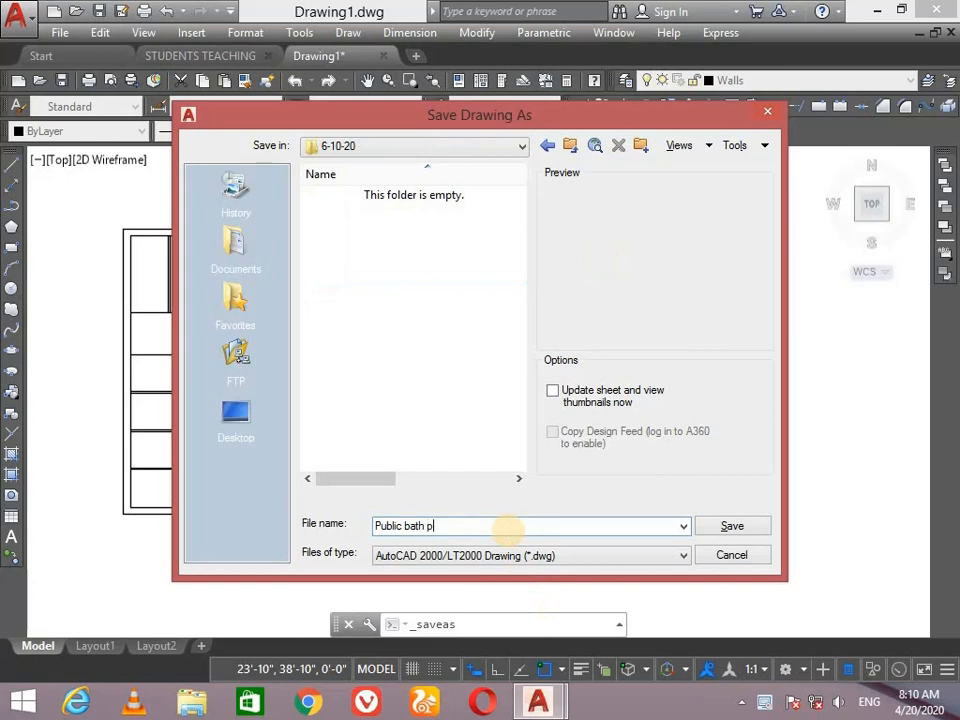
click(731, 525)
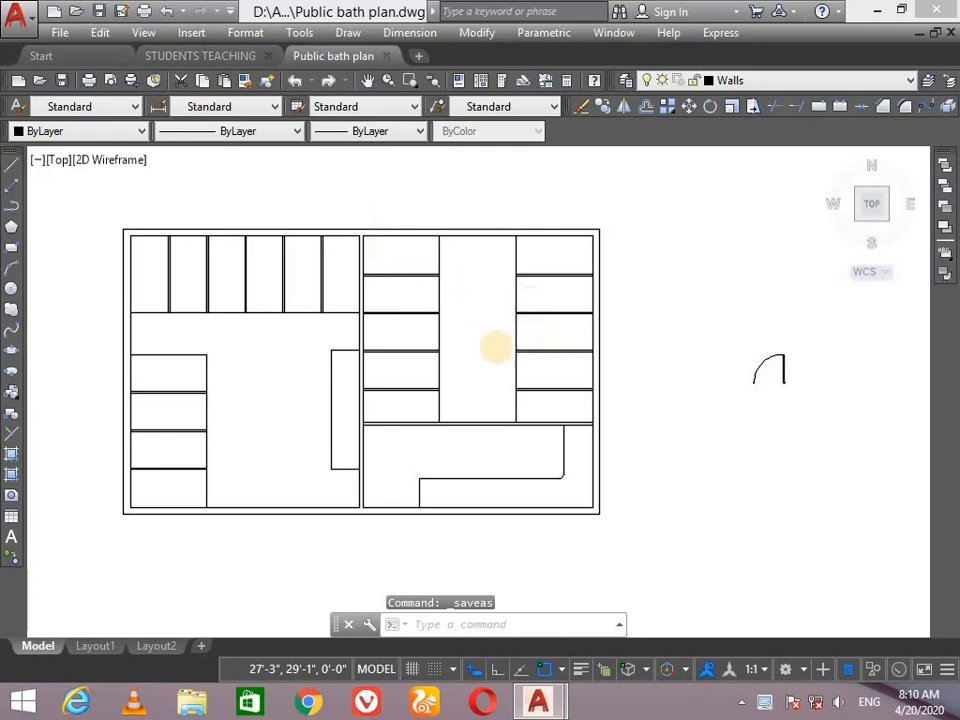
key(ctrl+s)
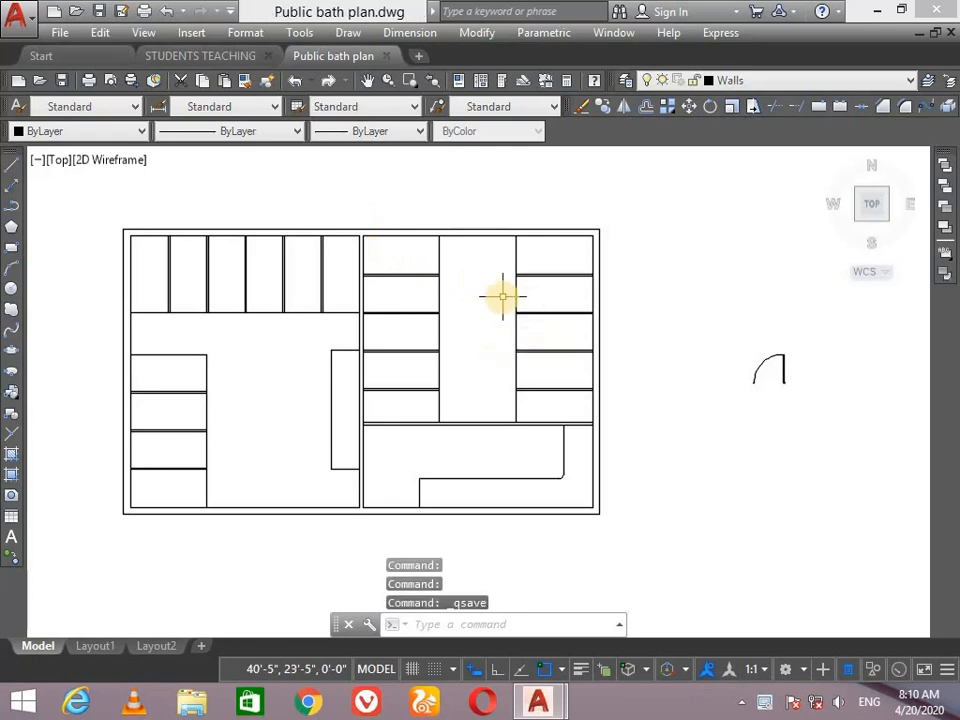
Copy the door block by the leaf's upper end to two spots, just right of the plan and below the left room's lower wall
click(784, 356)
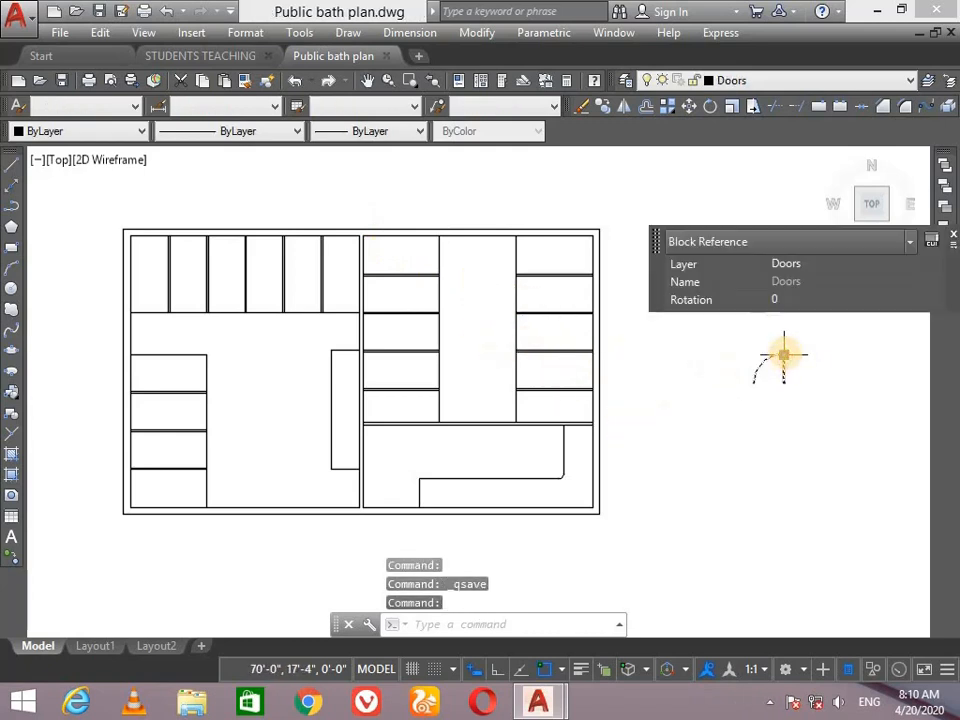
key(Return)
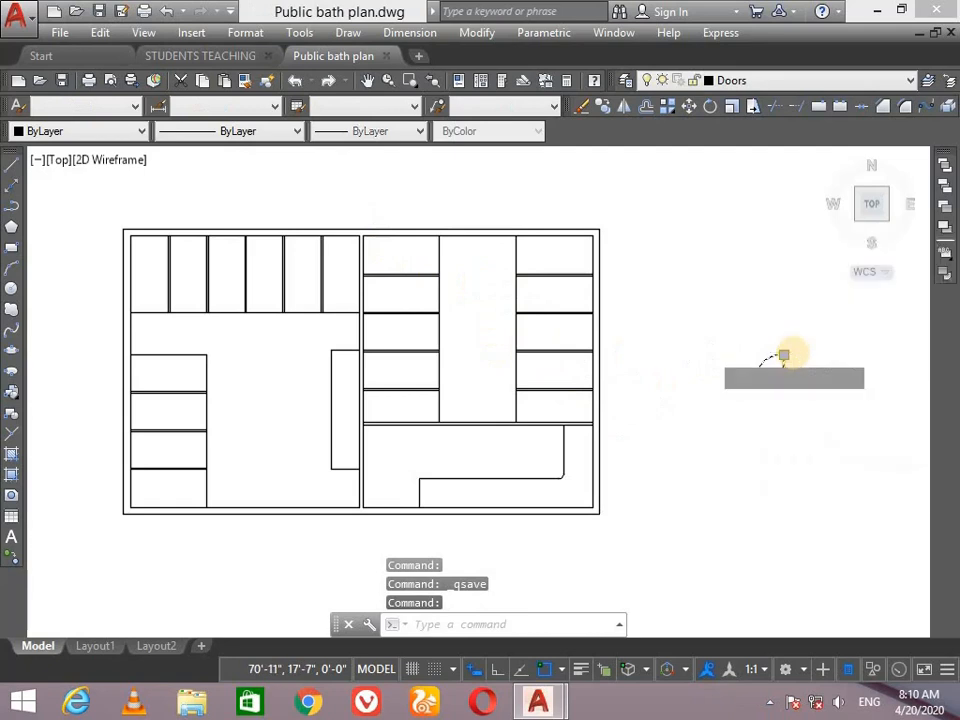
click(784, 354)
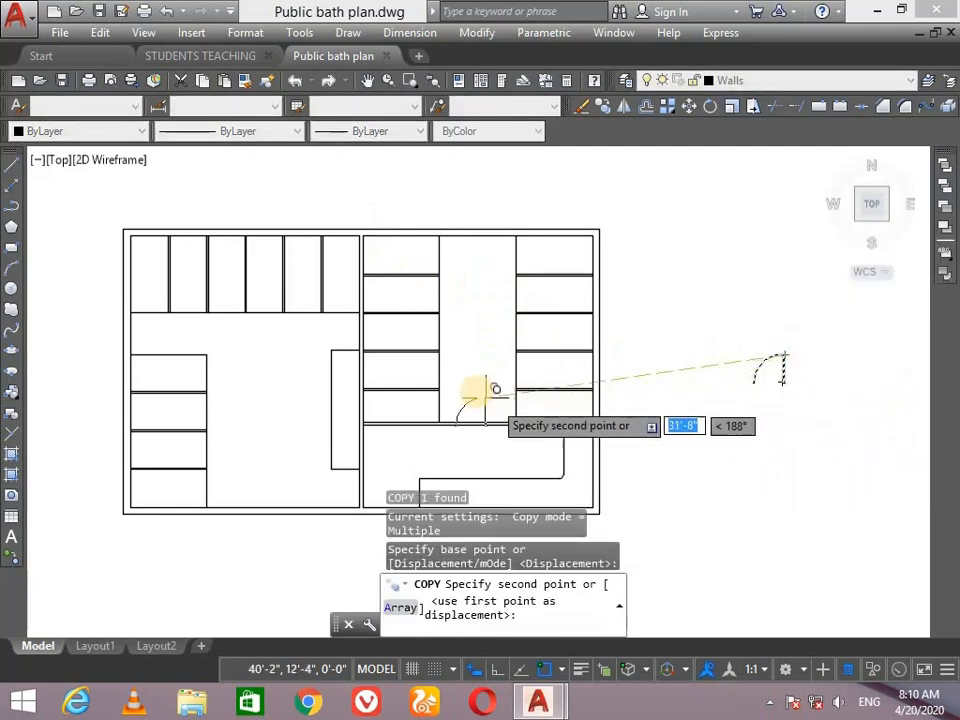
click(669, 355)
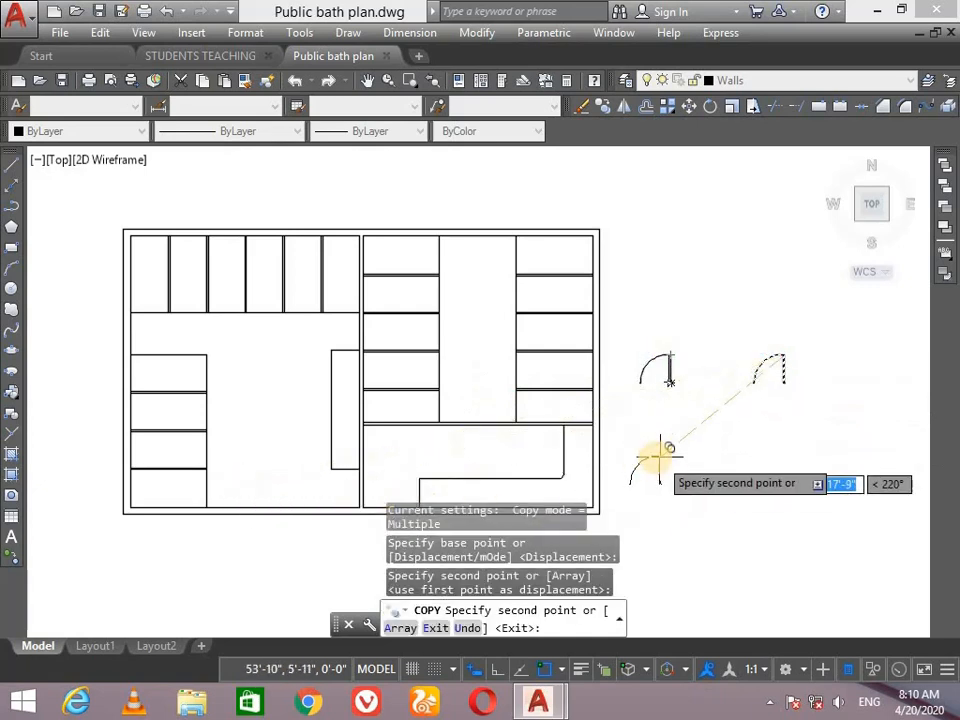
click(307, 536)
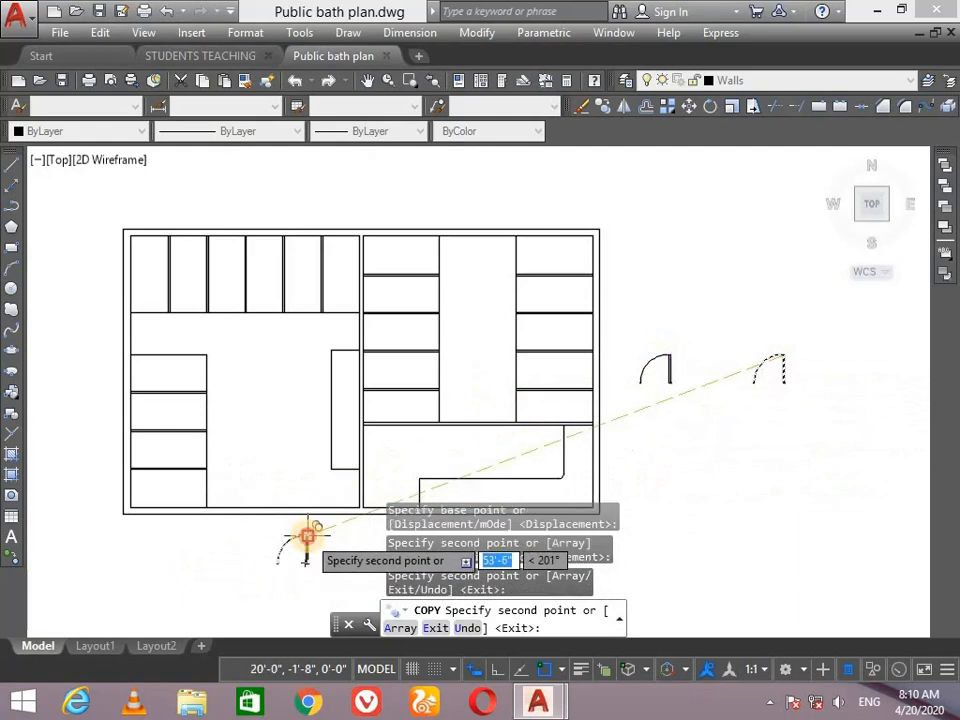
key(Return)
scroll(327, 538, up, 2)
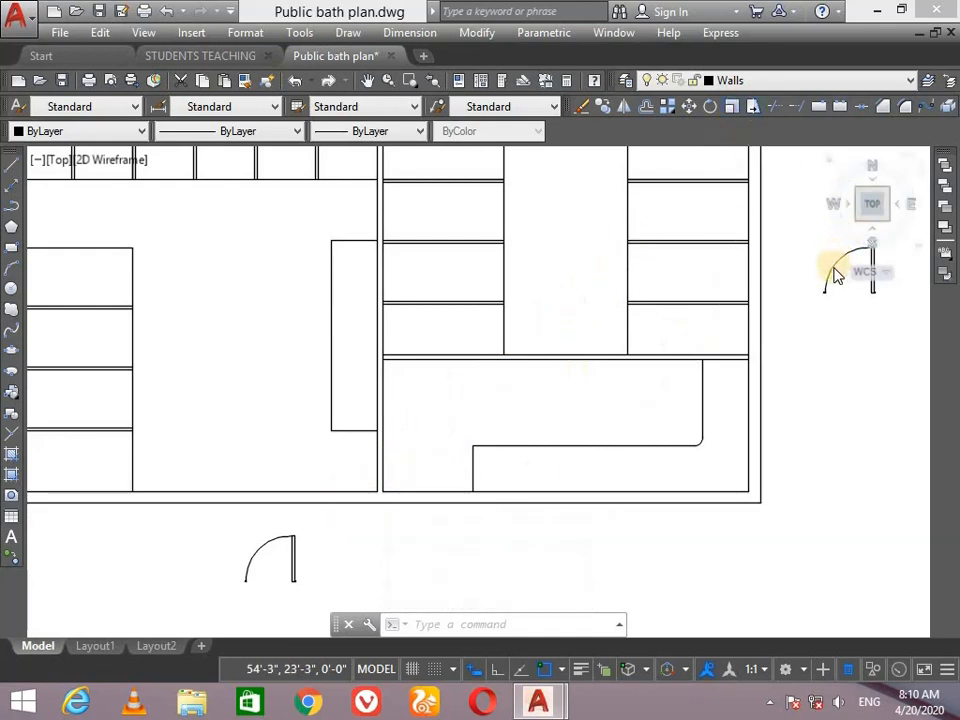
click(295, 549)
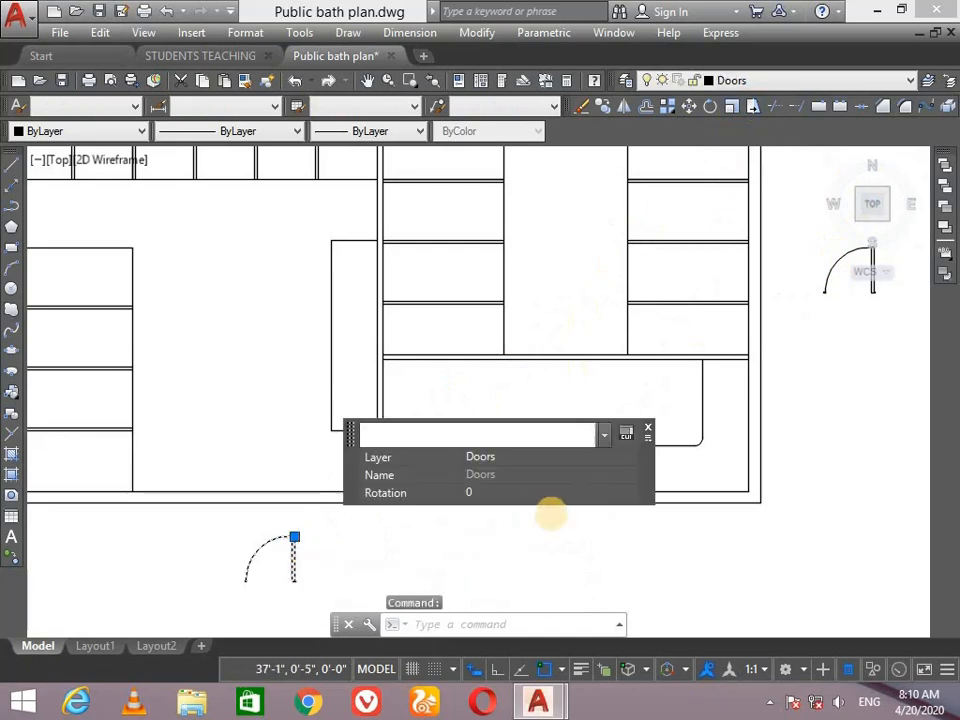
key(Escape)
With Ortho on, draw a 3' wide door opening outline across the lower outer wall, just right of the central dividing wall
scroll(393, 491, up, 4)
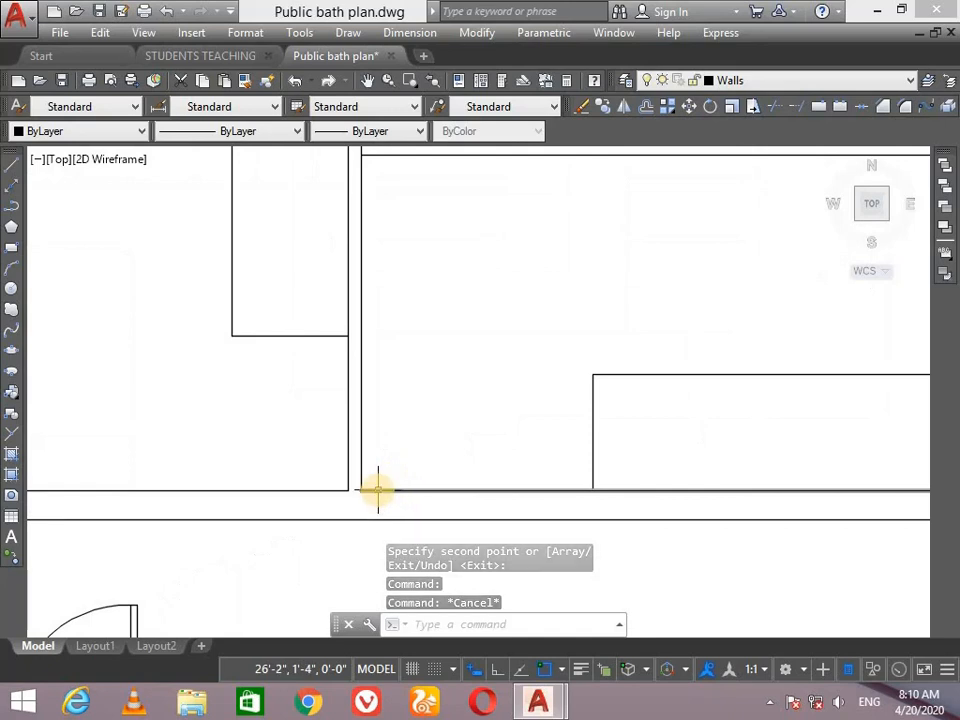
key(Return)
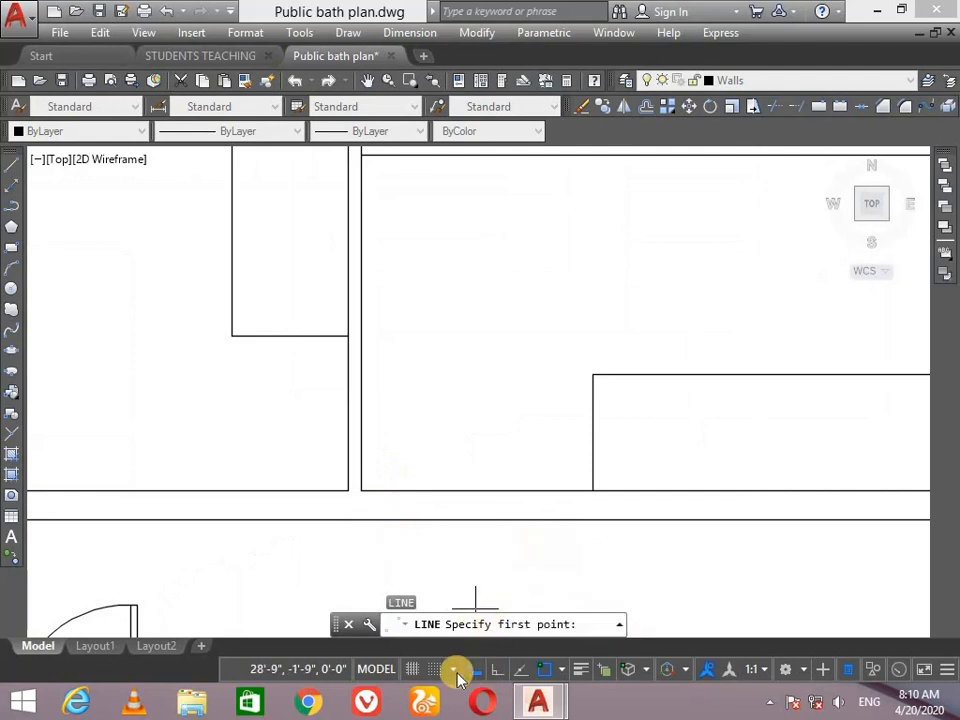
click(500, 671)
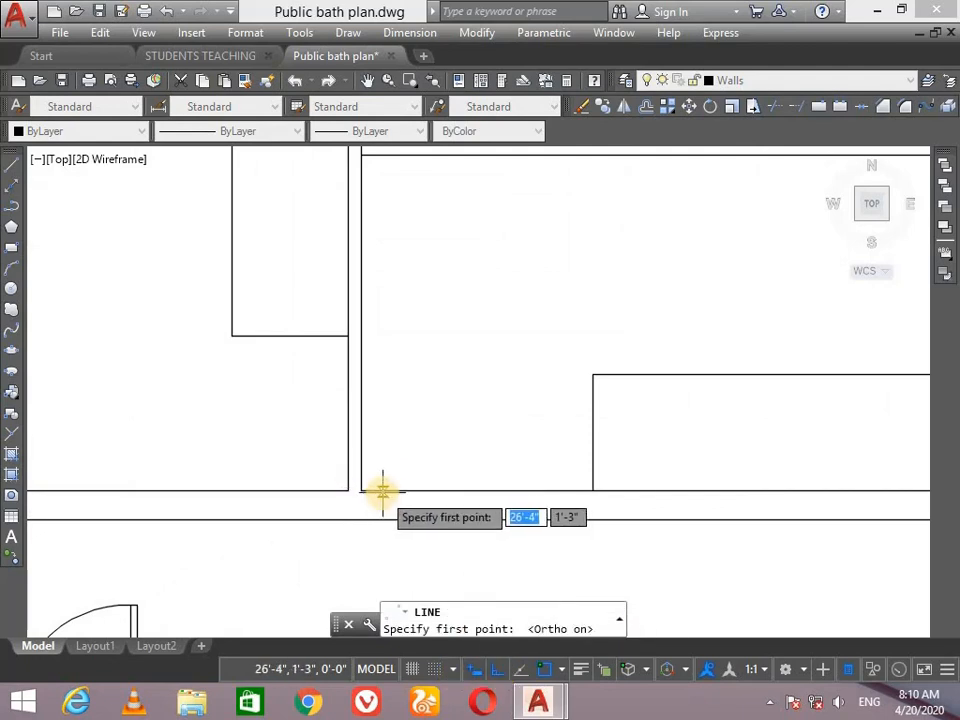
click(384, 490)
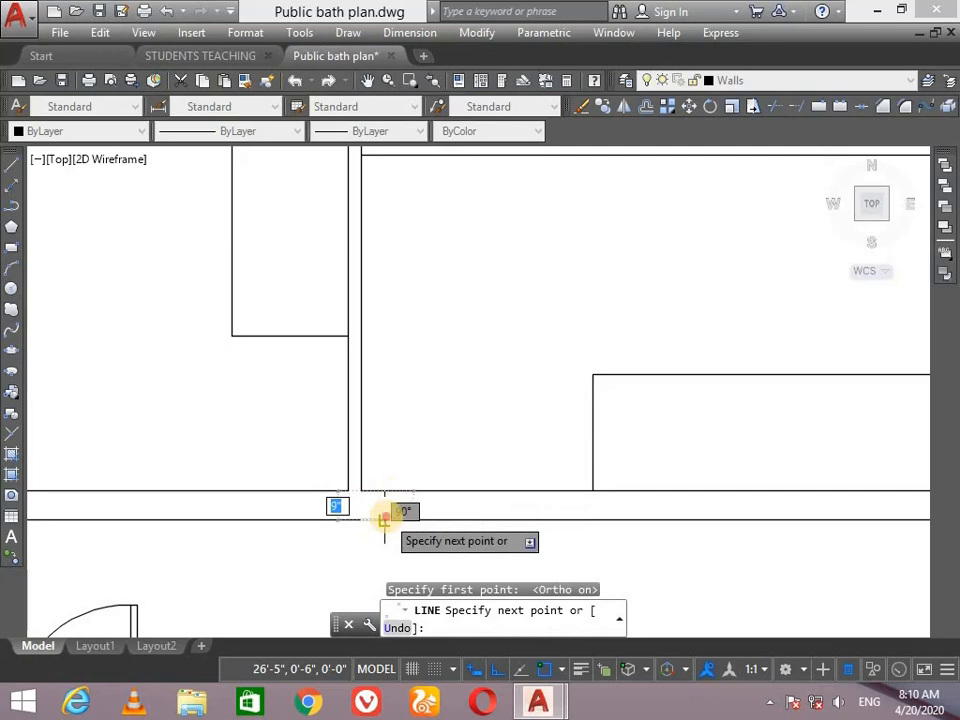
click(384, 520)
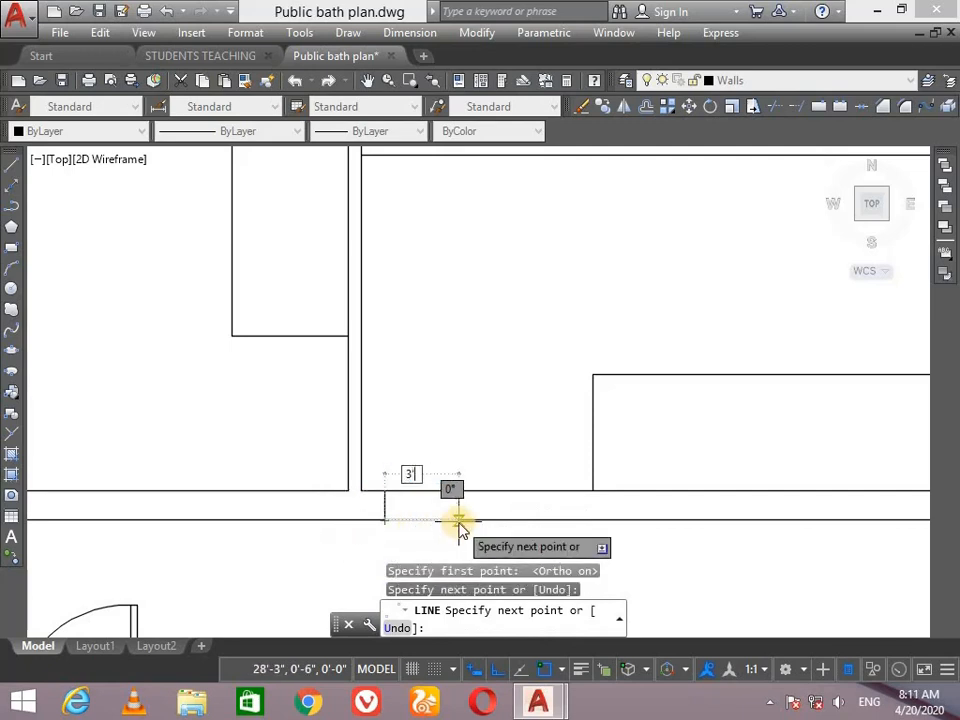
text(3')
key(Return)
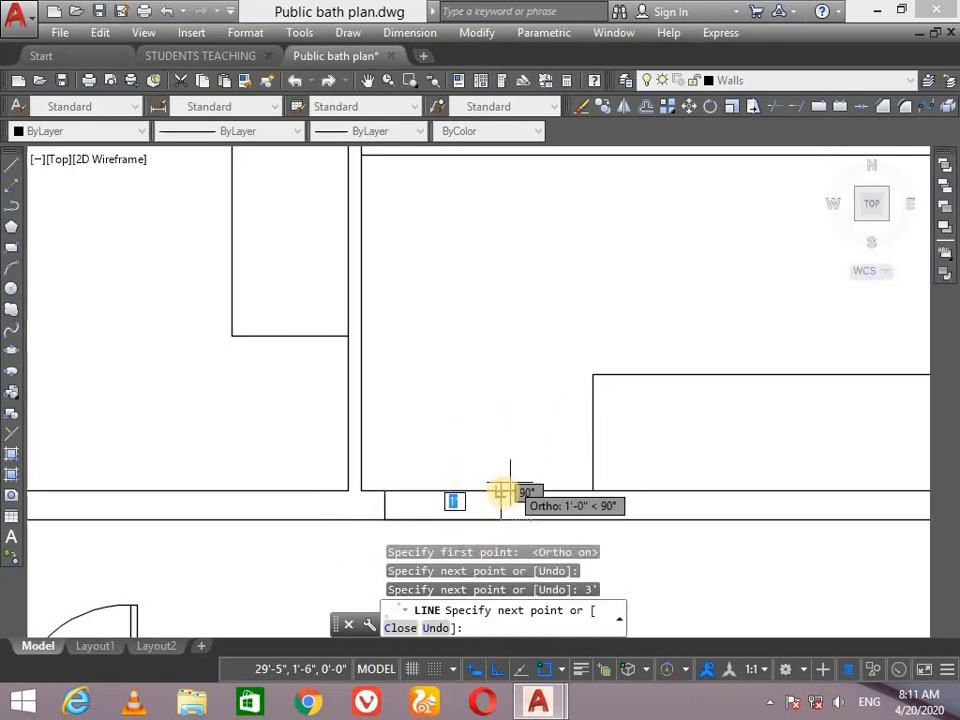
click(500, 490)
key(Return)
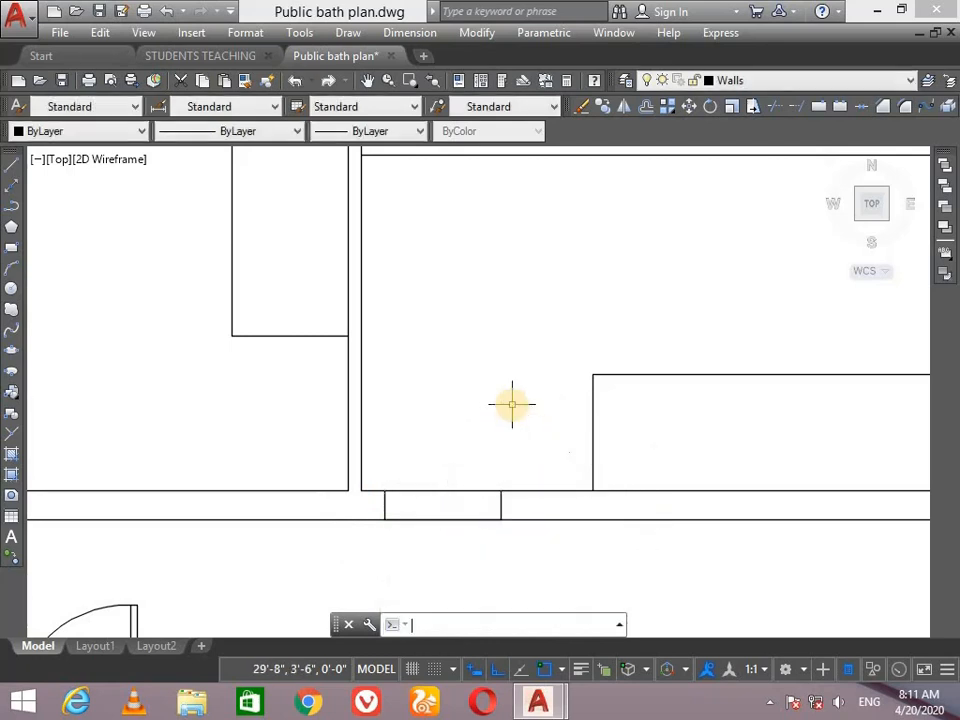
Draw another 3' wide door opening outline across the lower outer wall, just left of the central dividing wall
key(Return)
click(327, 490)
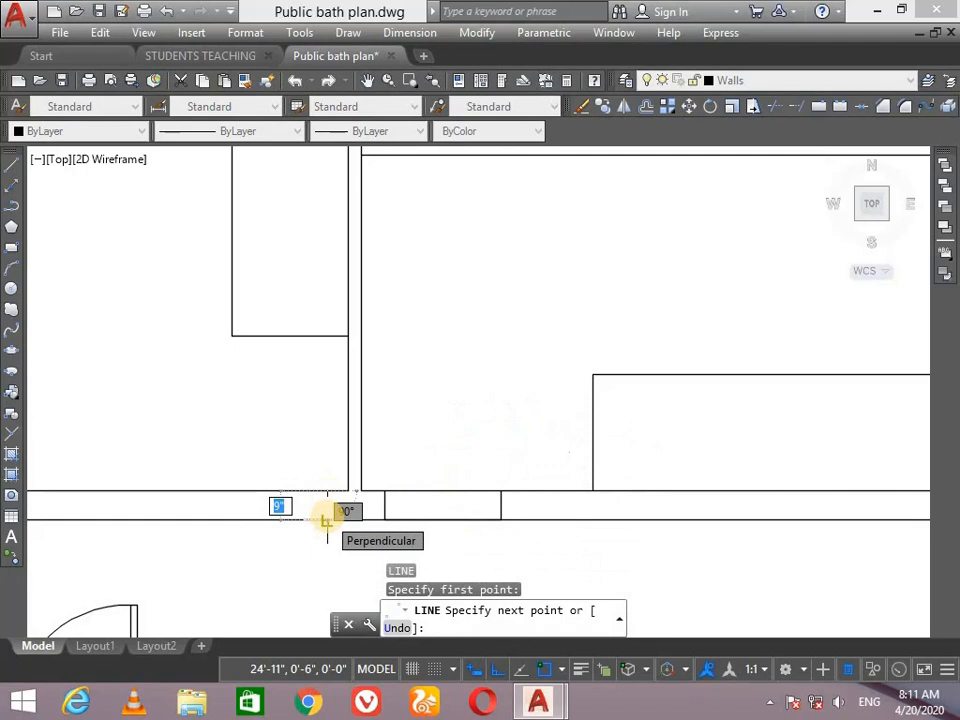
click(327, 519)
text(3)
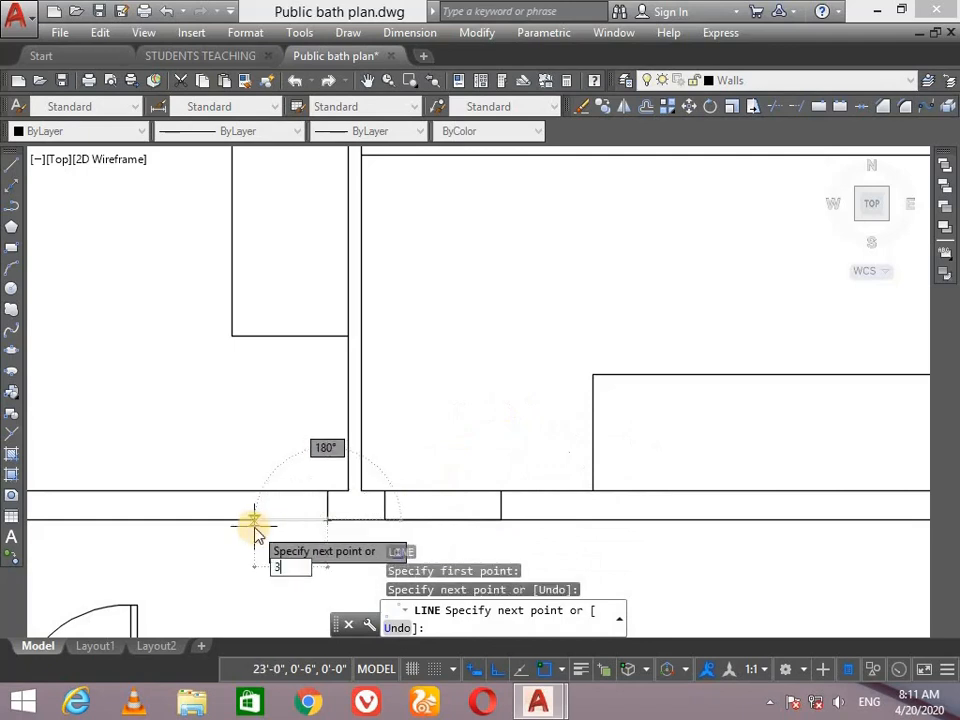
text(')
key(Return)
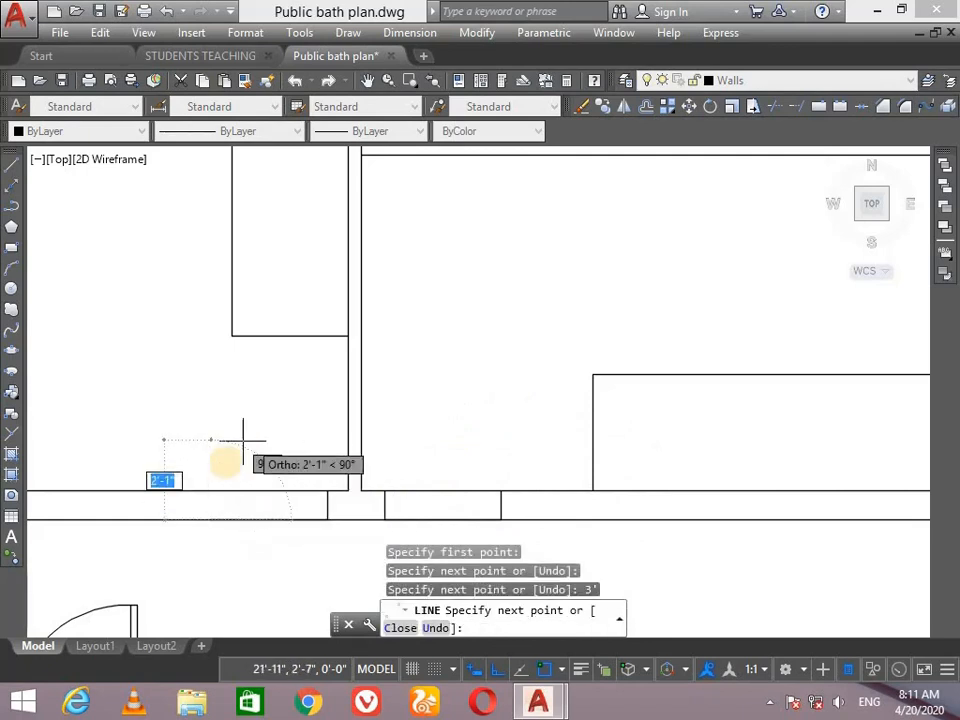
click(211, 490)
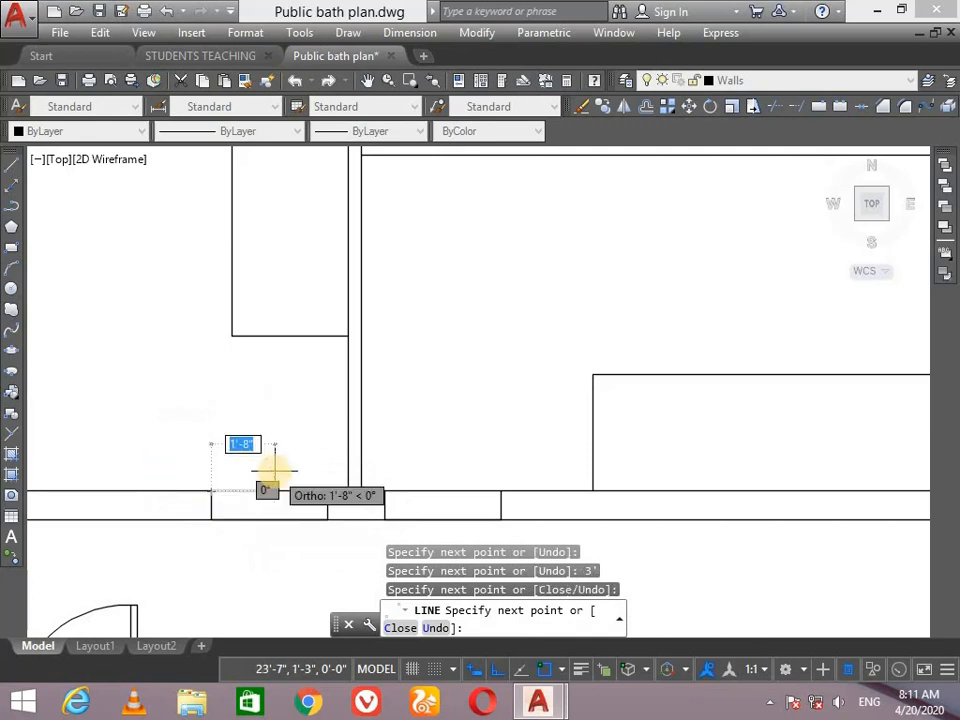
key(Return)
Place a 1'-6" linear dimension leftward from the midpoint of the wall line closing the corridor between the right-hand cubicles
scroll(557, 476, down, 3)
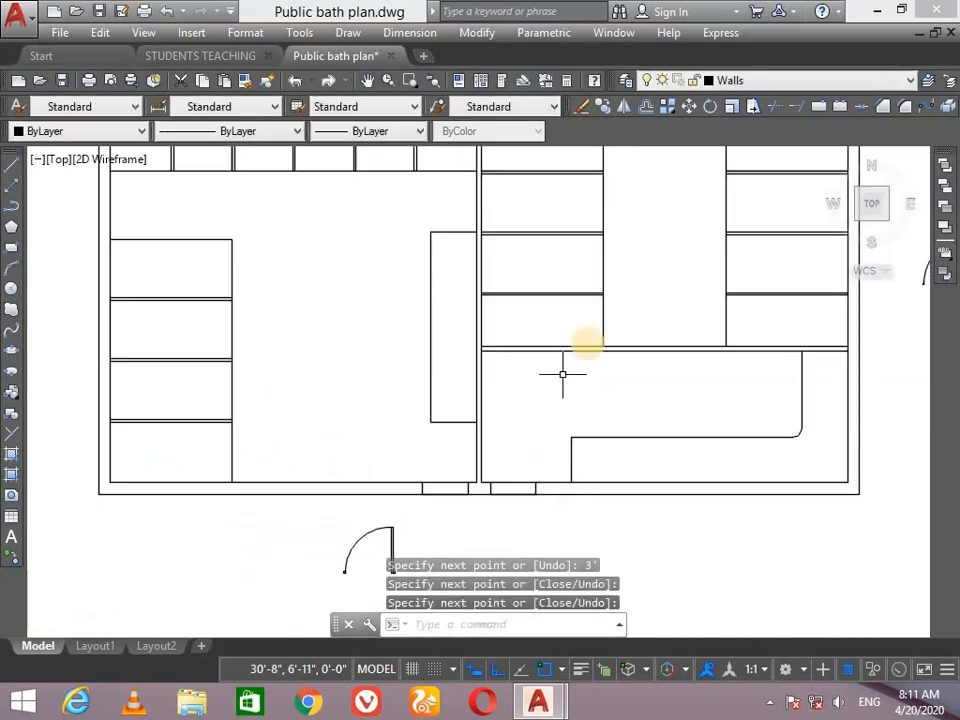
scroll(795, 253, up, 2)
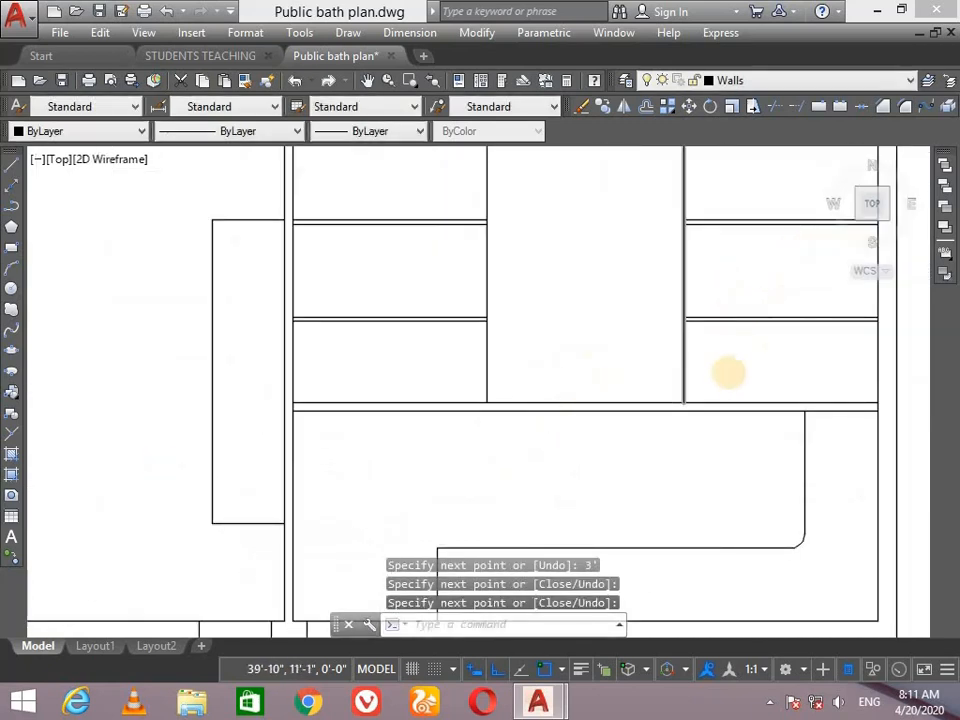
scroll(729, 373, up, 2)
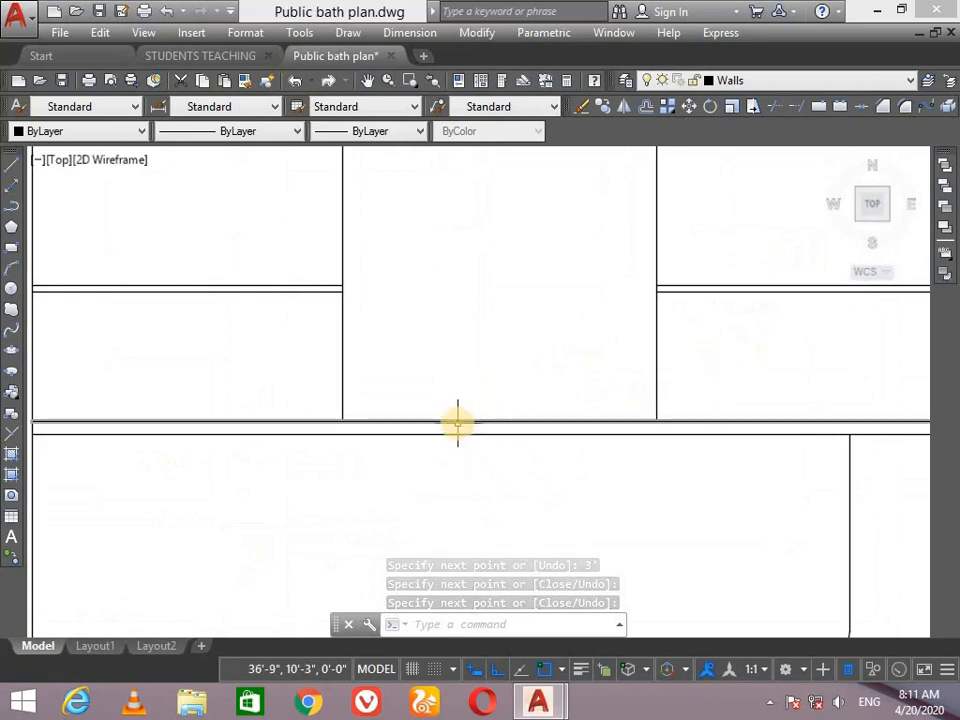
key(Return)
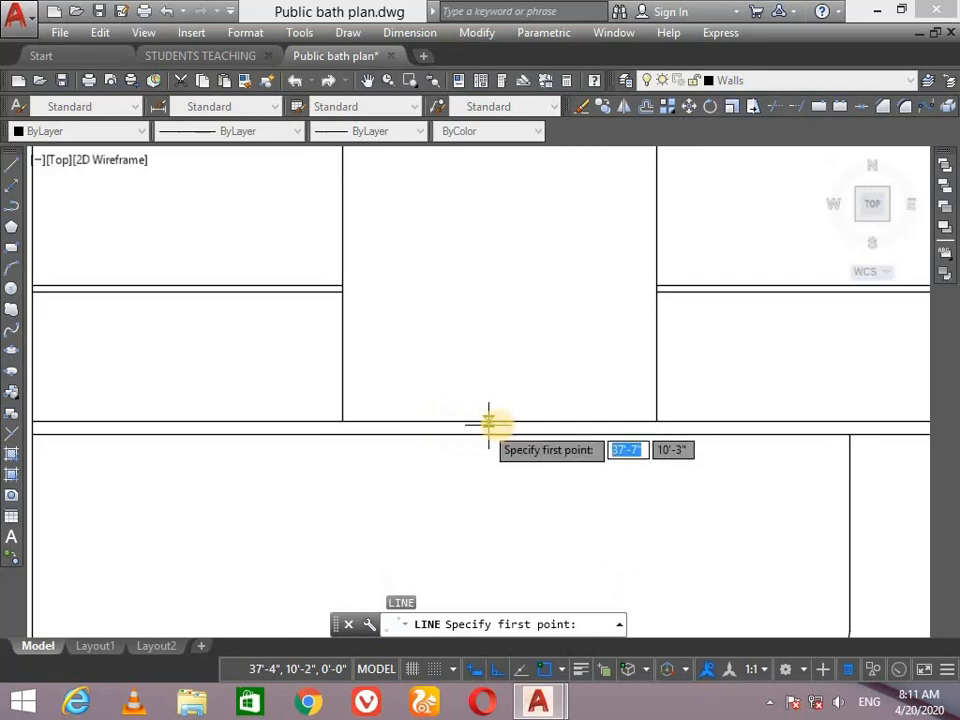
key(Escape)
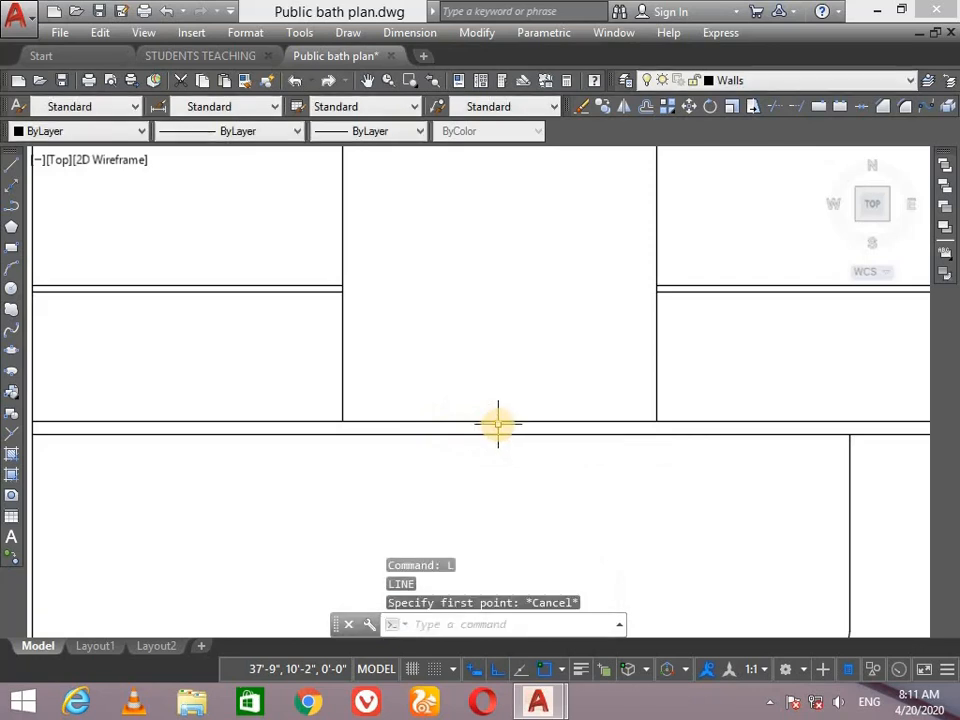
key(Return)
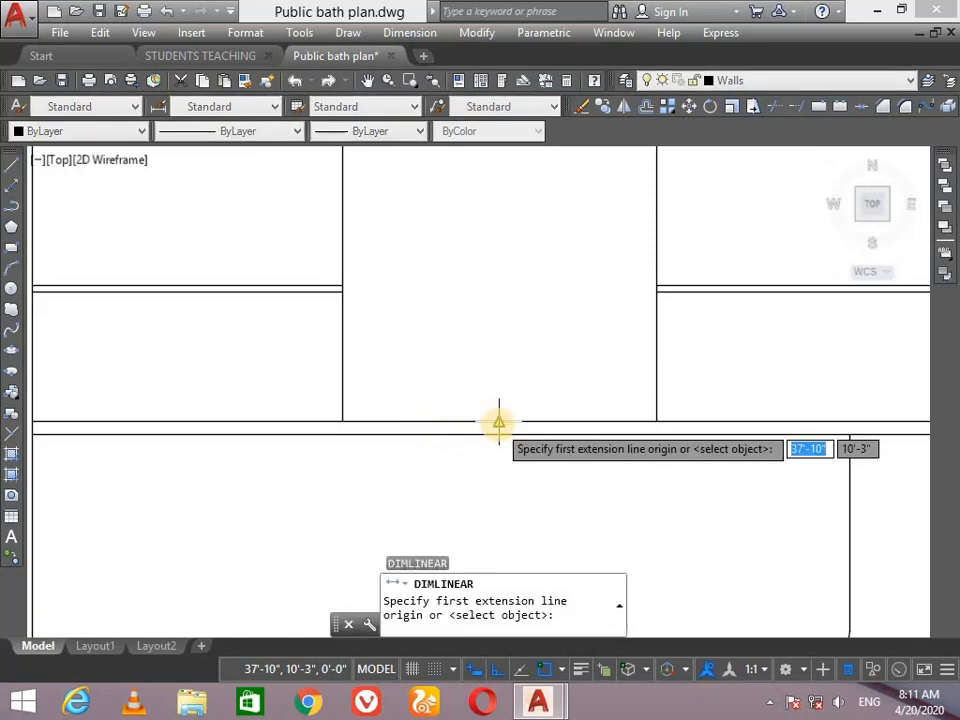
click(498, 423)
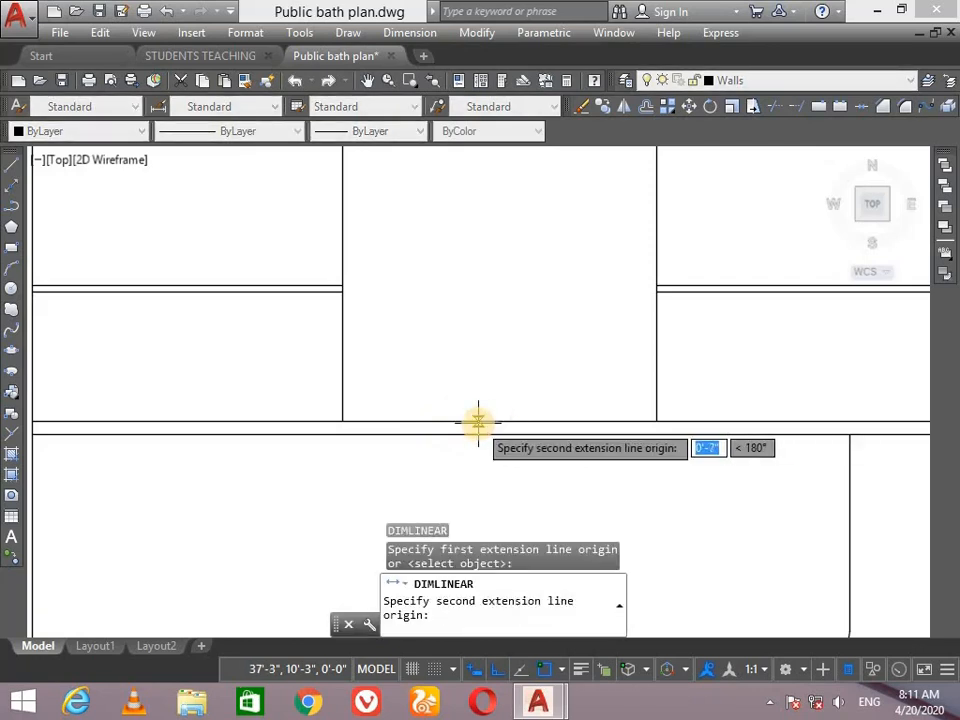
text(1)
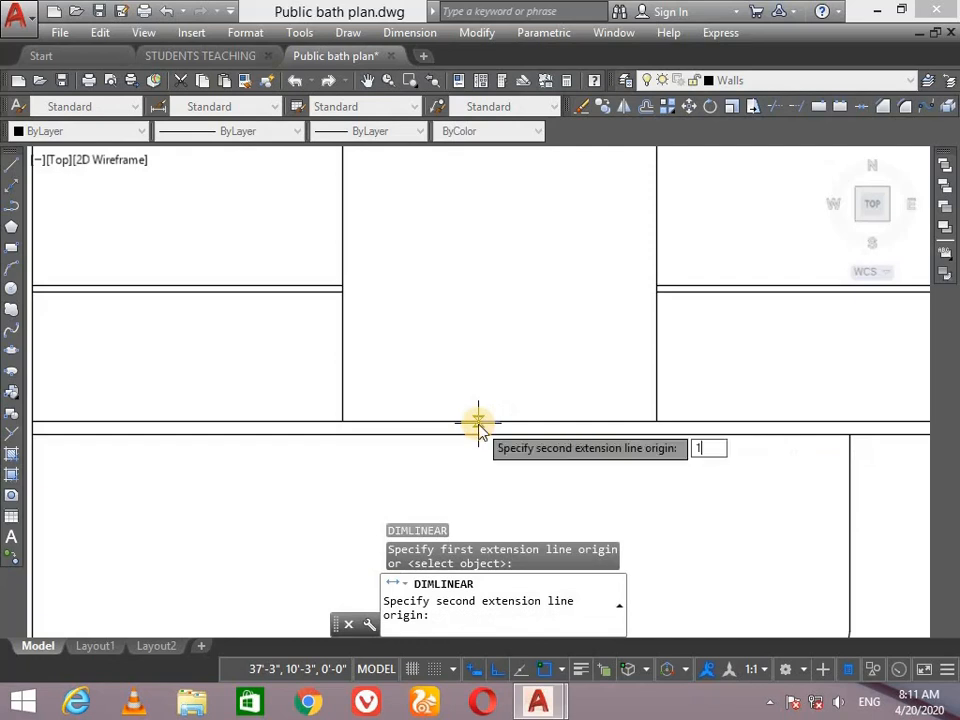
text('6")
key(Return)
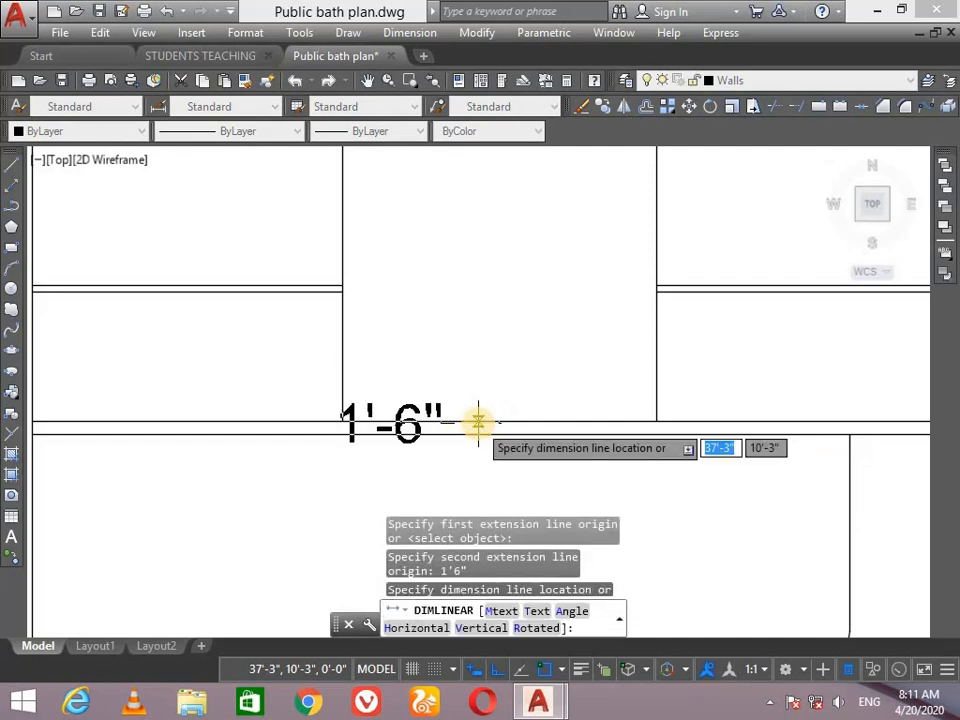
click(471, 363)
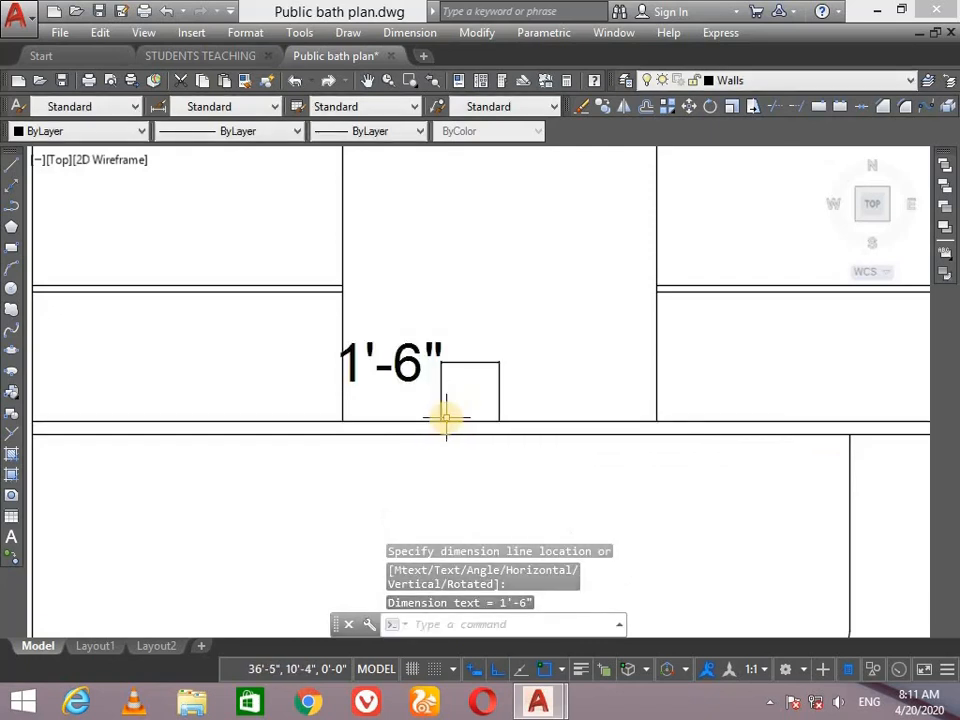
Outline a 3' wide opening across the corridor's lower wall from the dimension's left end, and erase the 1'-6" helper dimension
text(l)
key(Return)
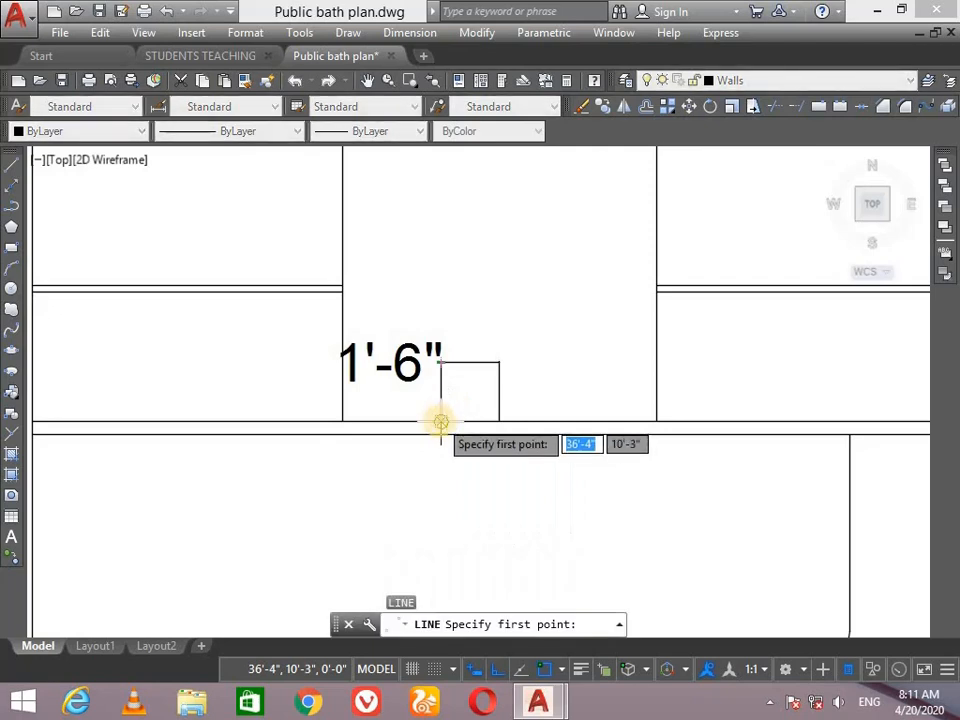
click(440, 423)
click(439, 435)
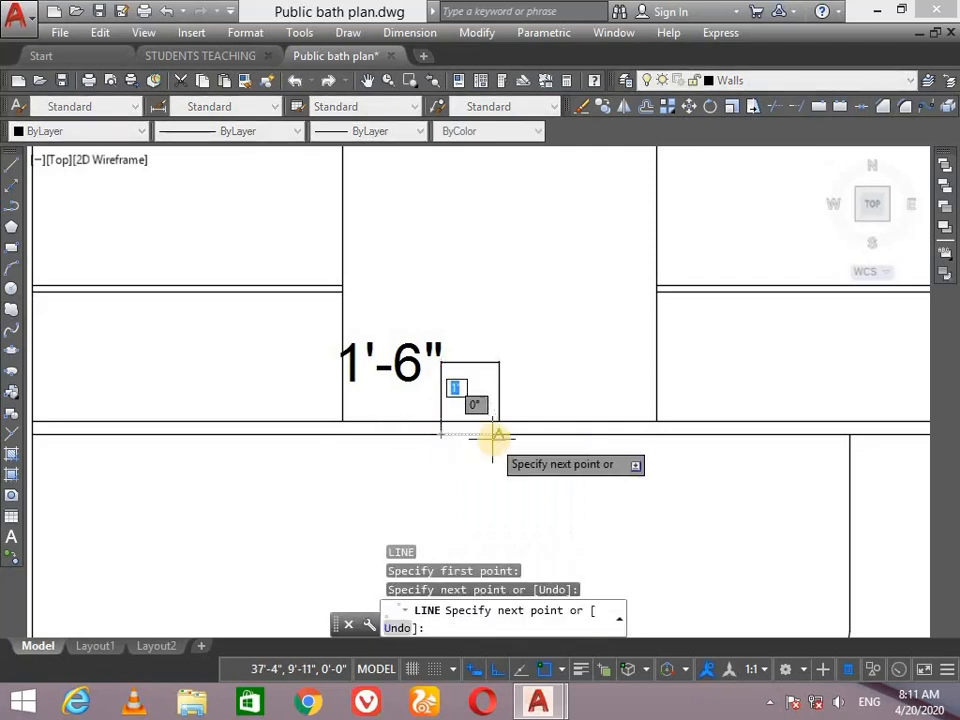
text(3')
key(Return)
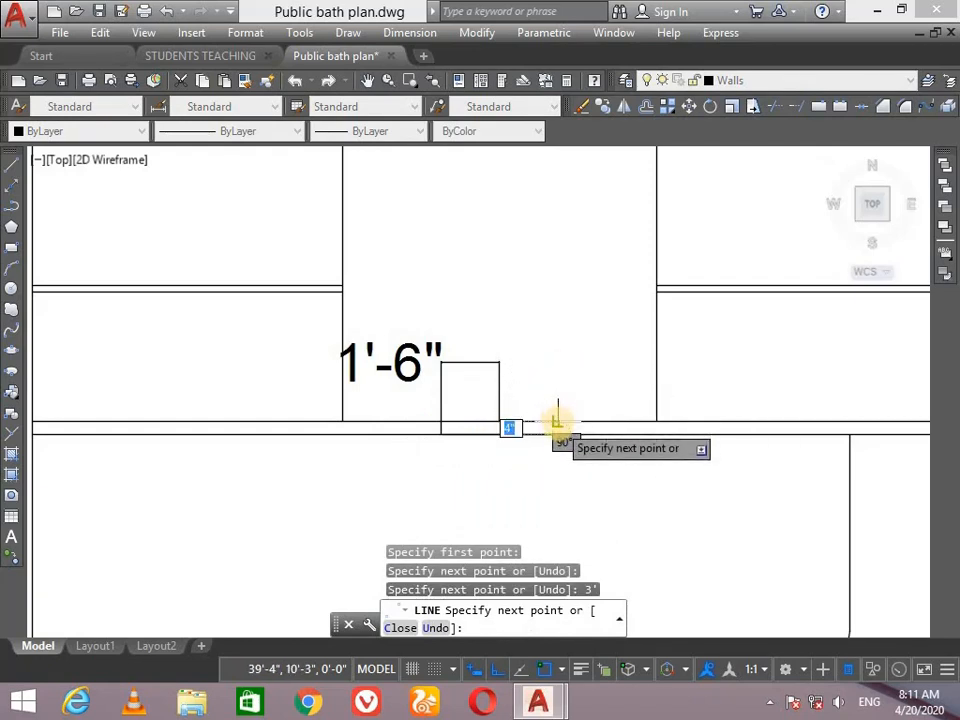
click(558, 420)
key(Return)
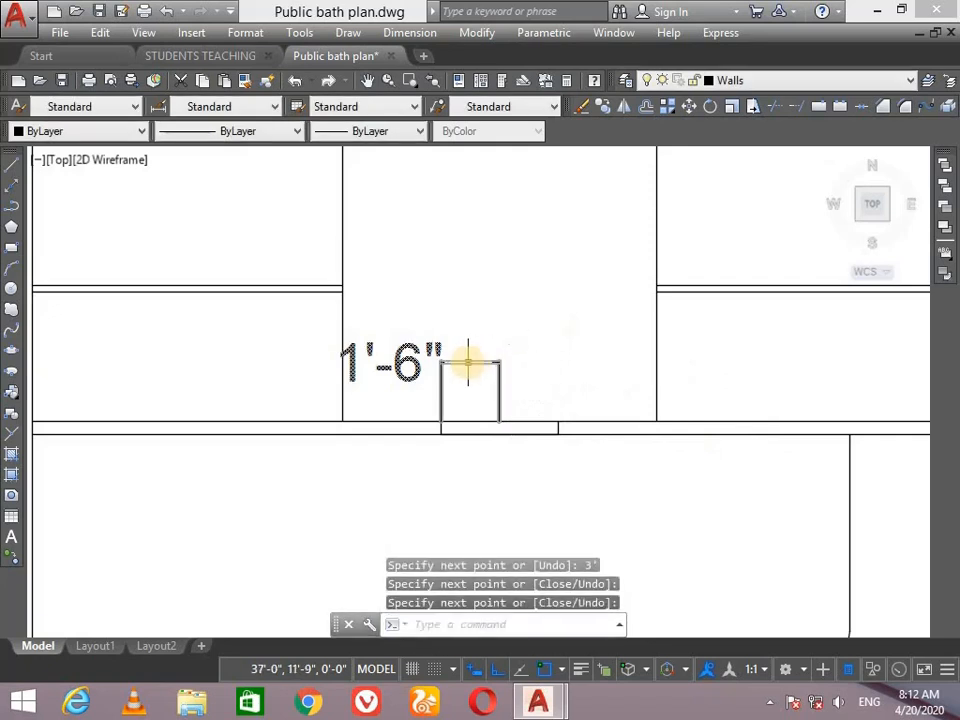
click(476, 364)
key(Delete)
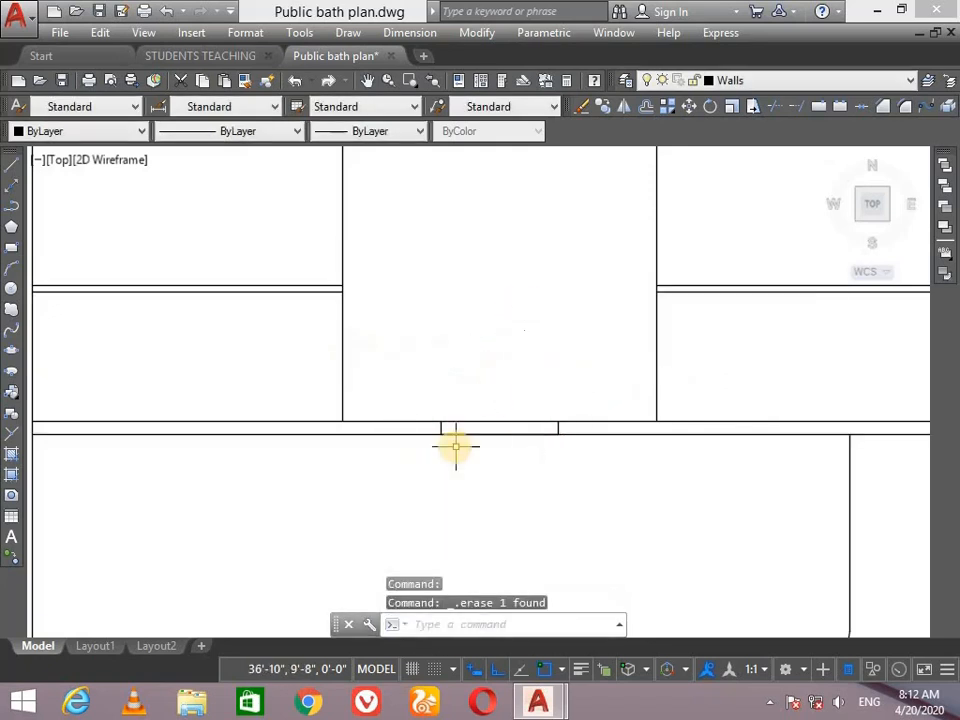
Trim the inner wall line at the outer opening right of the dividing wall and the upper wall line at the corridor opening
scroll(452, 444, down, 5)
scroll(660, 339, up, 5)
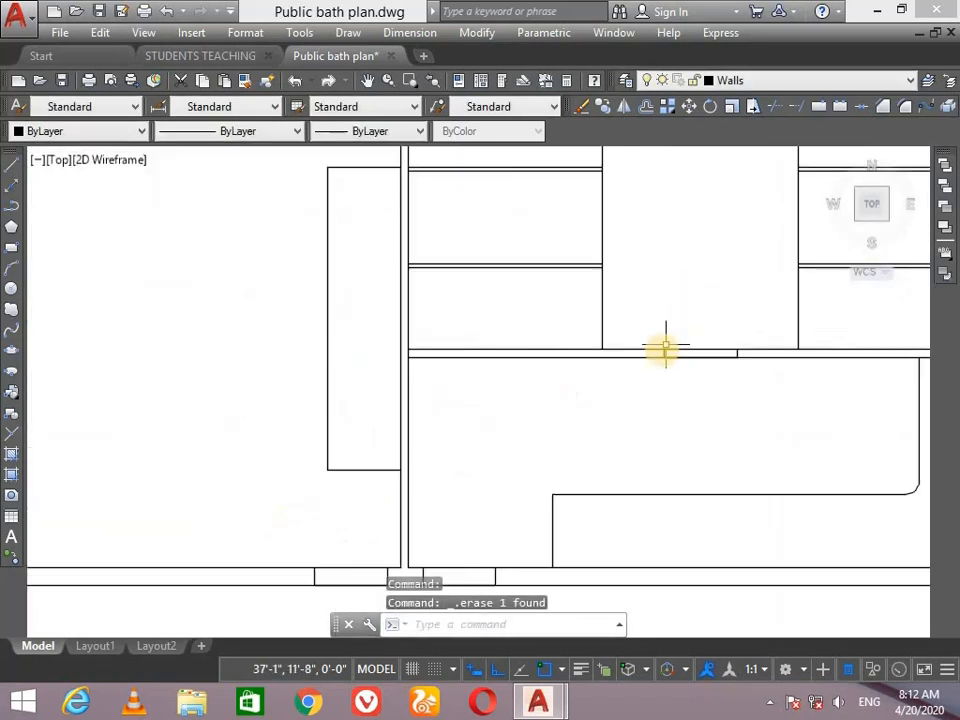
scroll(665, 350, down, 2)
text(tr)
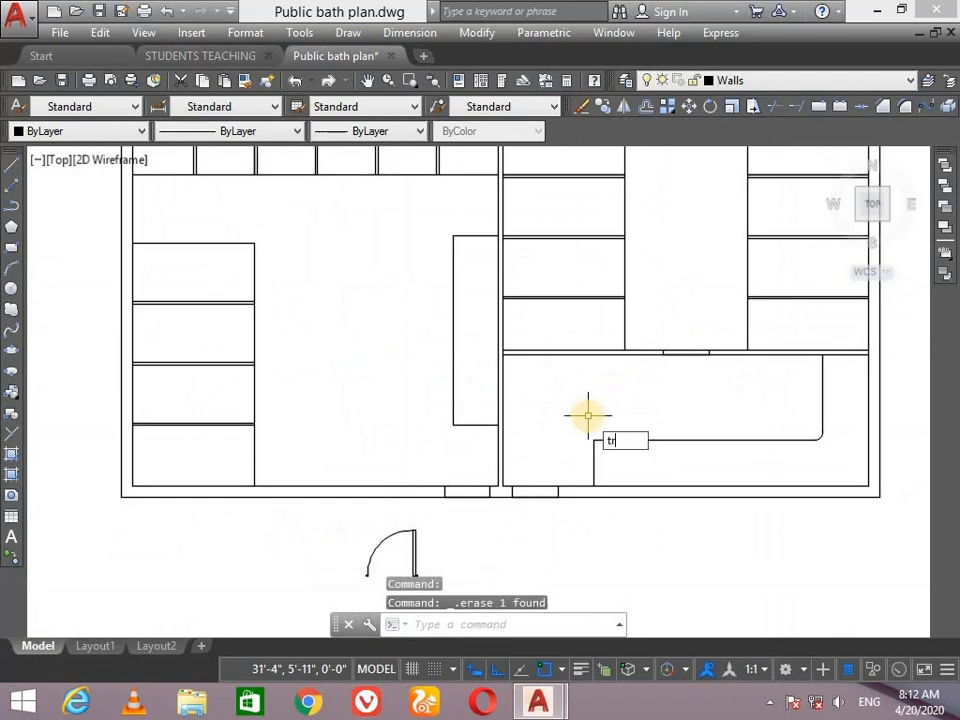
key(Return)
key(Return)
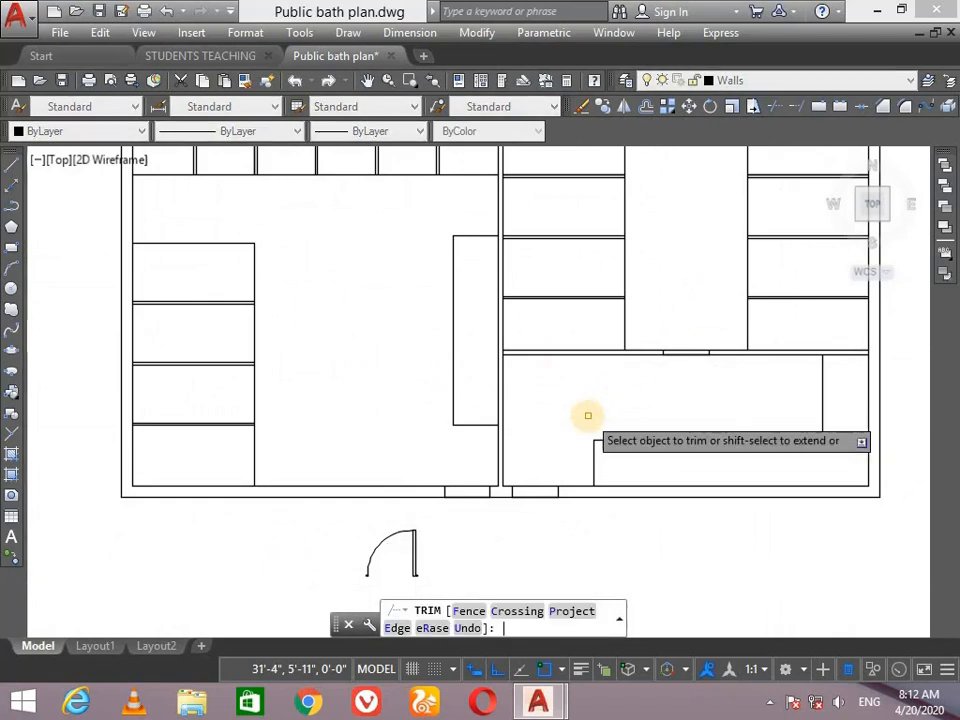
click(542, 478)
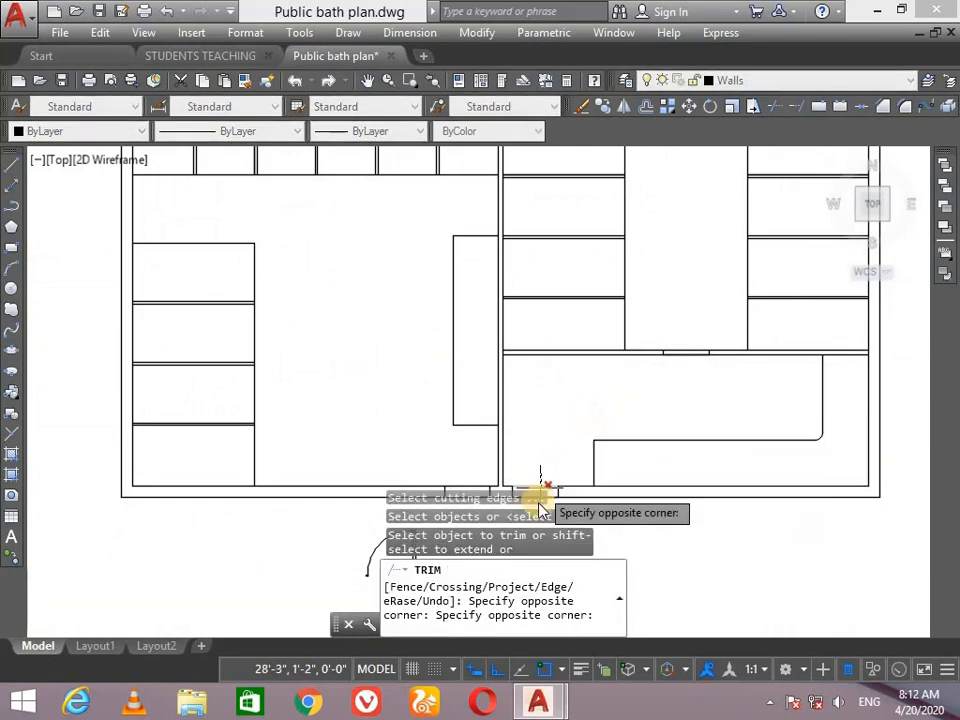
click(553, 493)
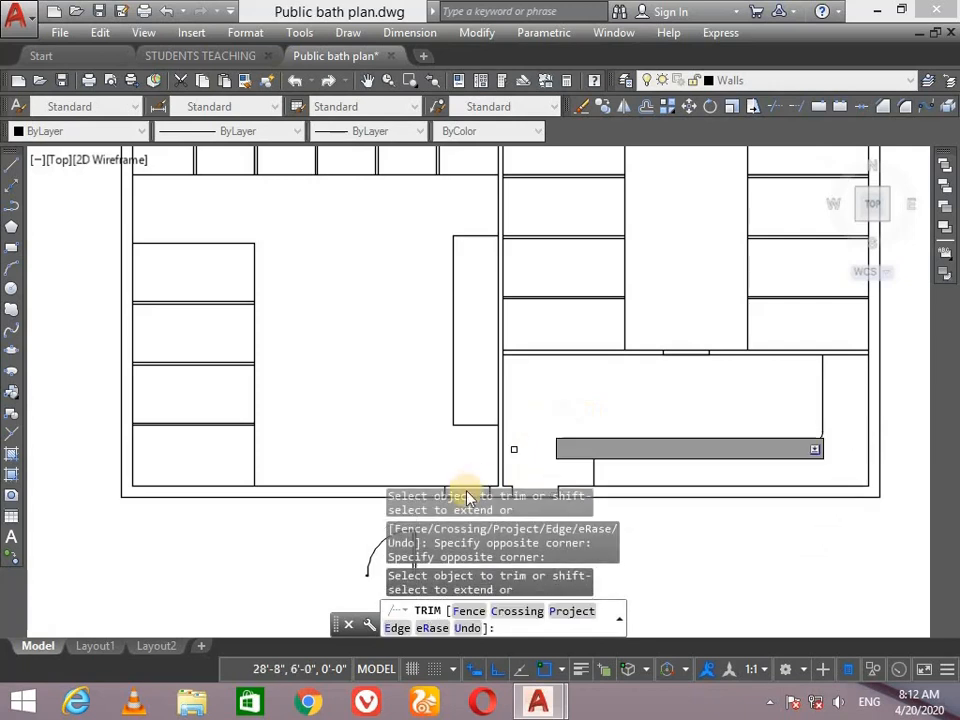
click(702, 313)
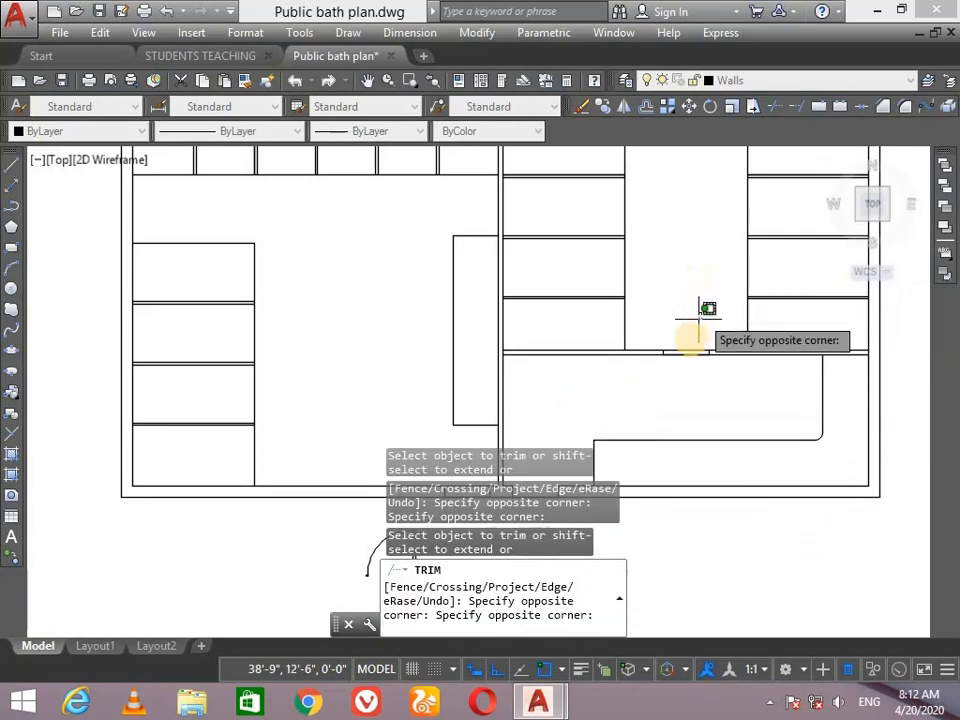
click(684, 373)
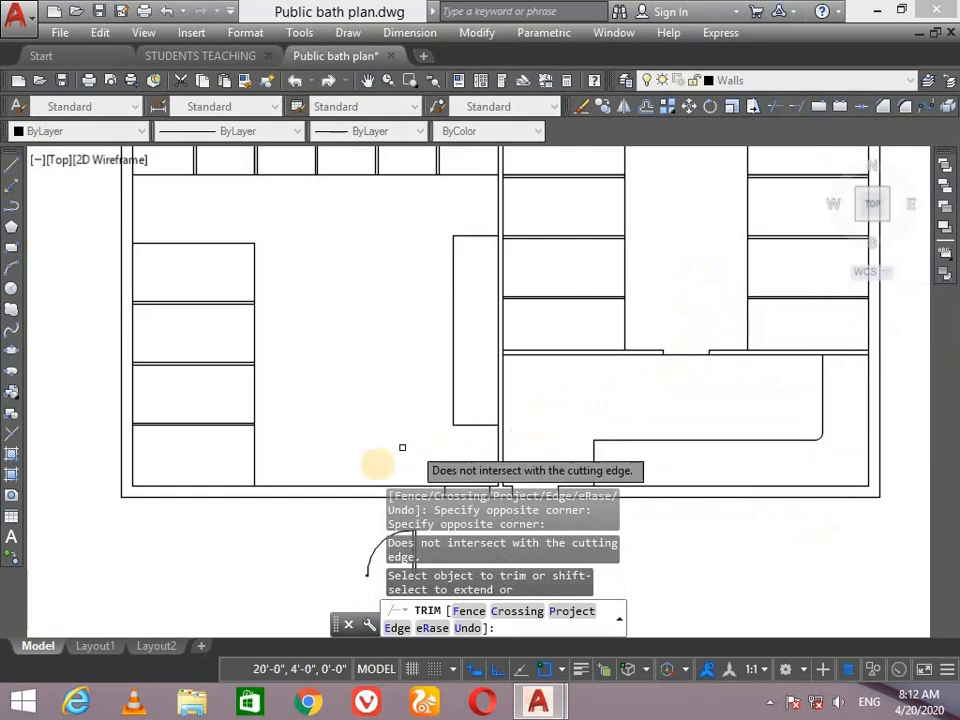
Trim the inner wall line at the outer opening left of the dividing wall, and erase the outer segment still closing it
scroll(378, 466, up, 2)
scroll(457, 520, down, 2)
scroll(490, 545, down, 4)
scroll(456, 551, up, 8)
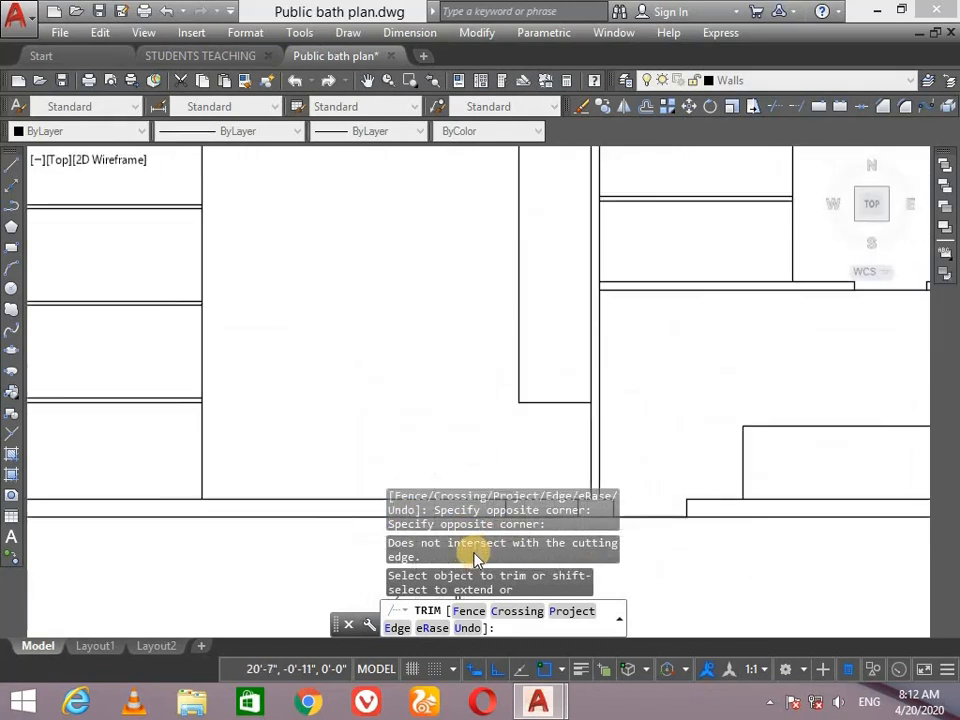
click(647, 369)
click(632, 503)
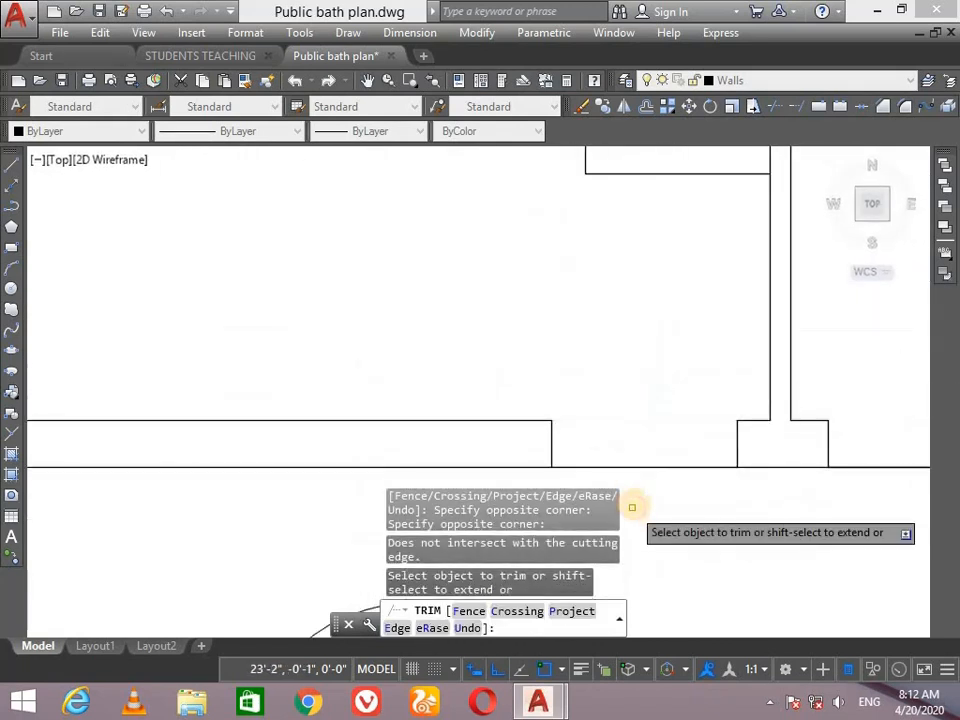
key(Return)
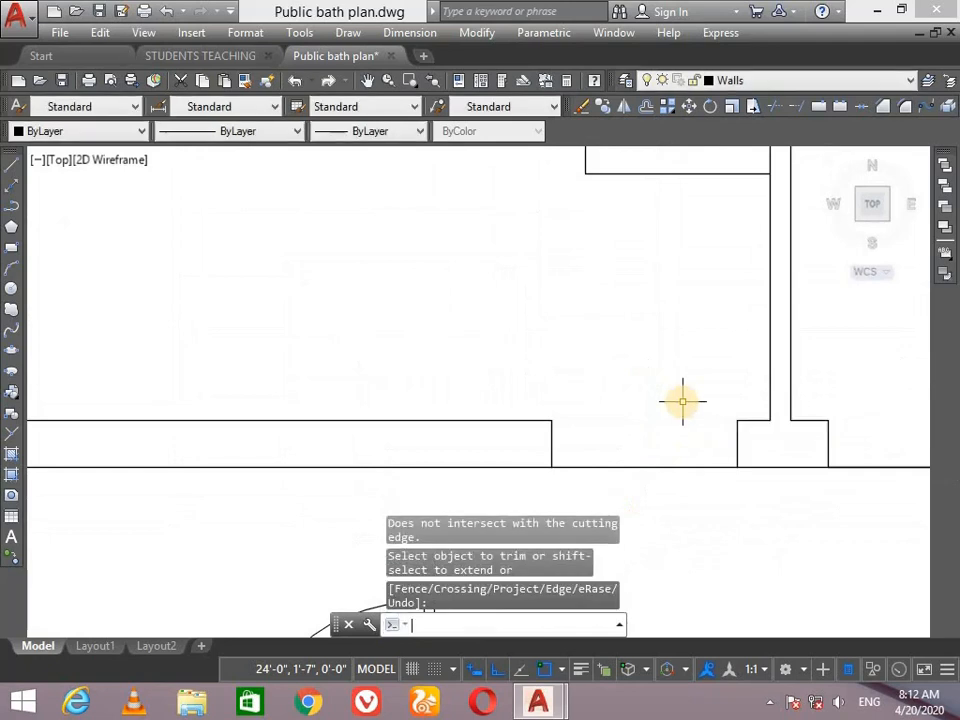
click(699, 465)
key(Delete)
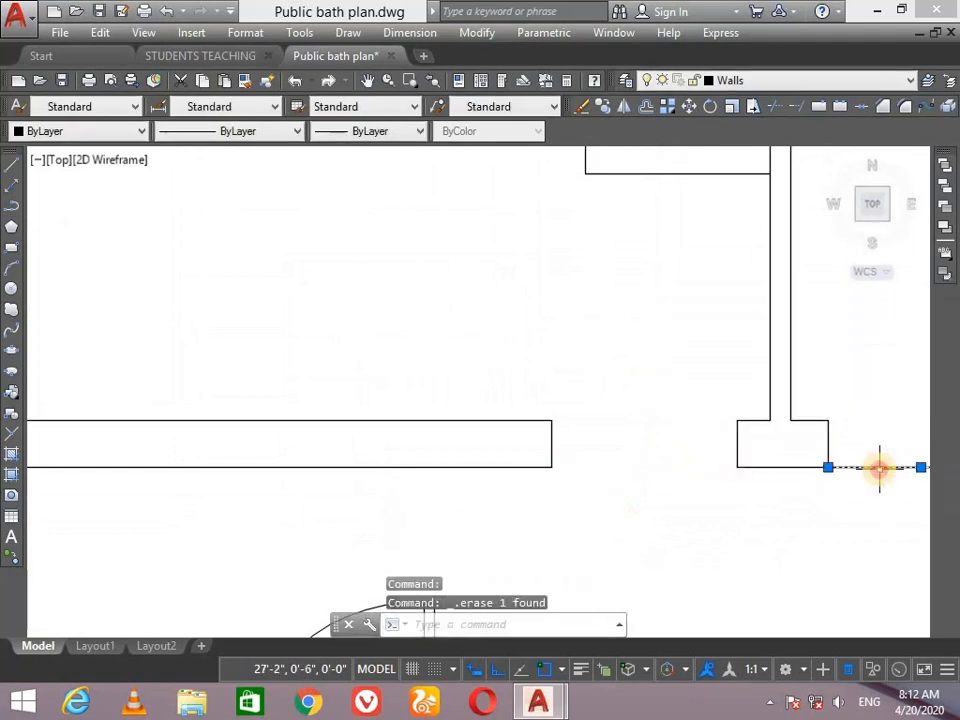
Erase the remaining line segment across the corridor opening between the right-hand cubicles
scroll(754, 484, down, 3)
scroll(922, 400, up, 2)
scroll(926, 401, down, 4)
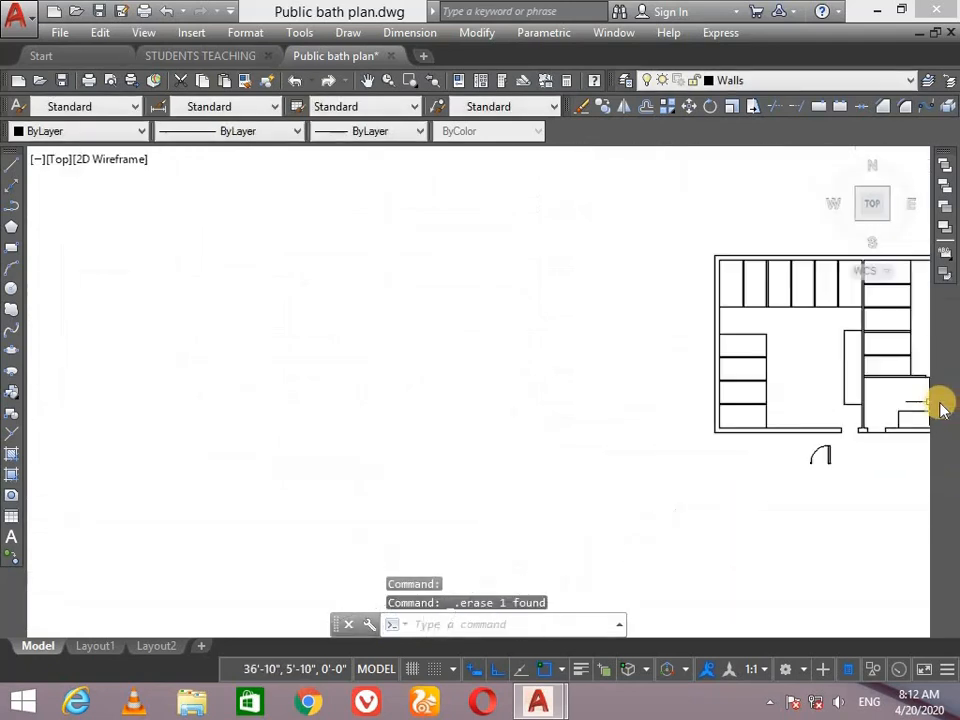
scroll(929, 386, up, 2)
scroll(925, 390, down, 2)
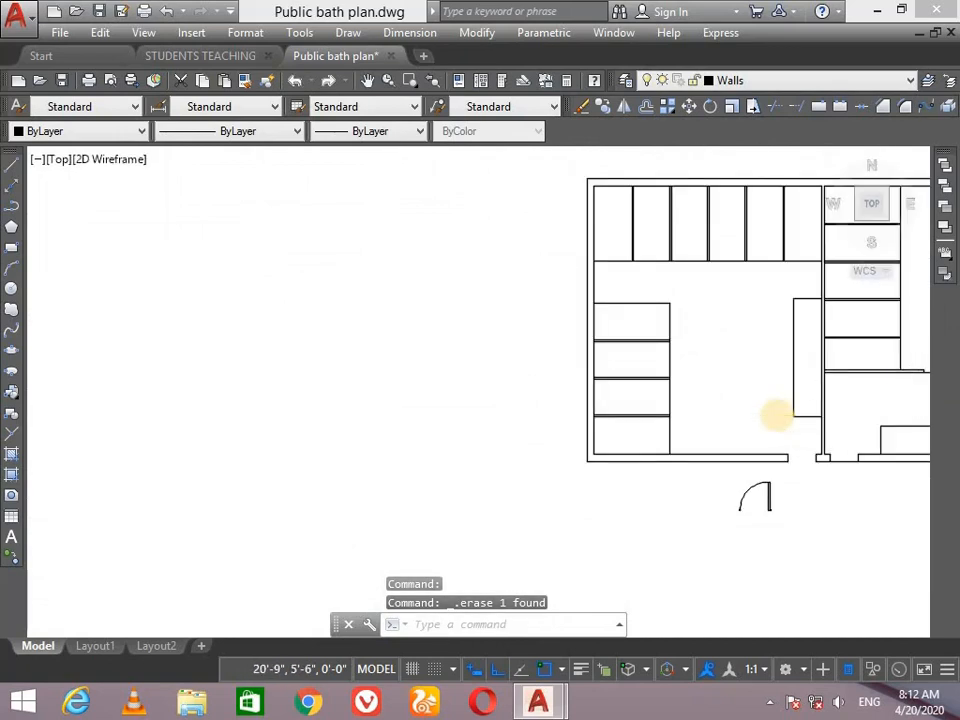
text(p)
key(Return)
drag(777, 415, 439, 435)
scroll(615, 398, up, 4)
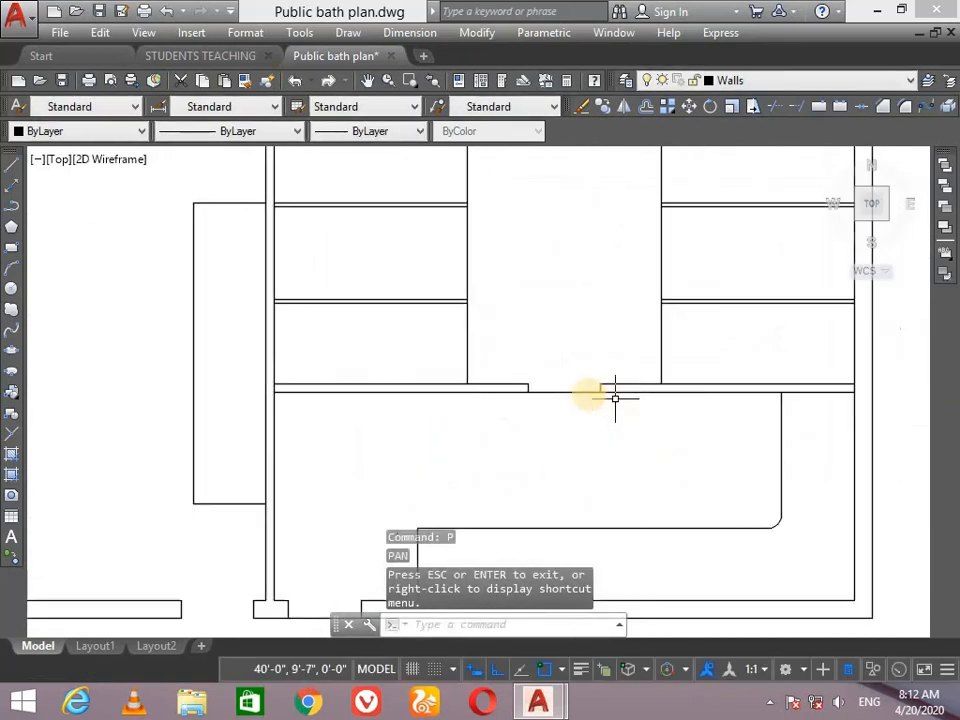
key(Escape)
click(574, 390)
key(Delete)
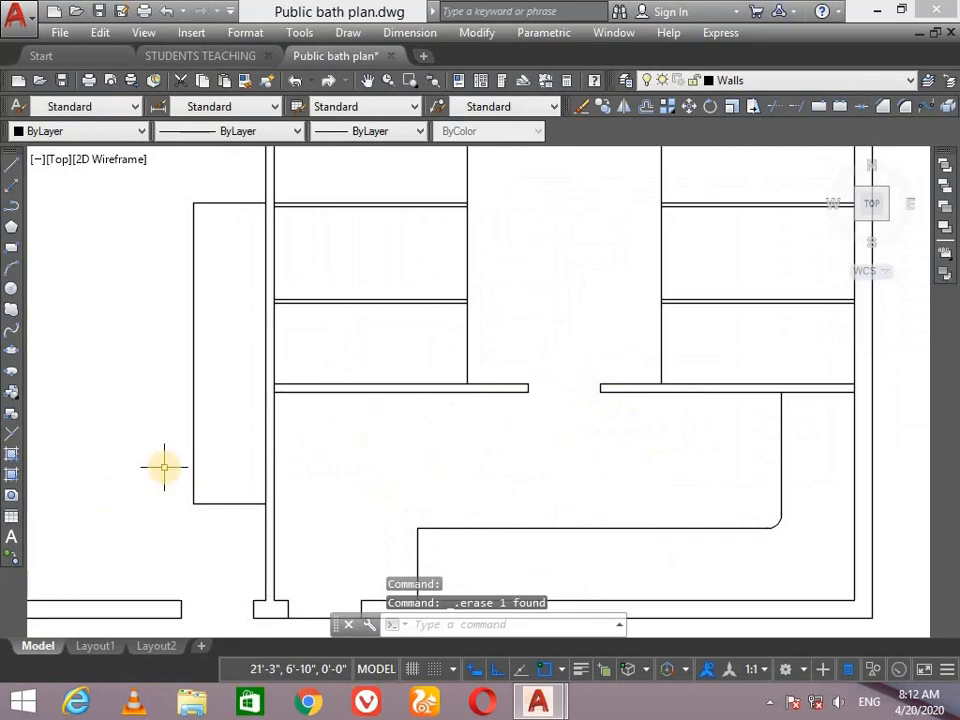
With Ortho off, move the Doors block from below the plan to just inside the outer opening left of the dividing wall
scroll(160, 471, down, 2)
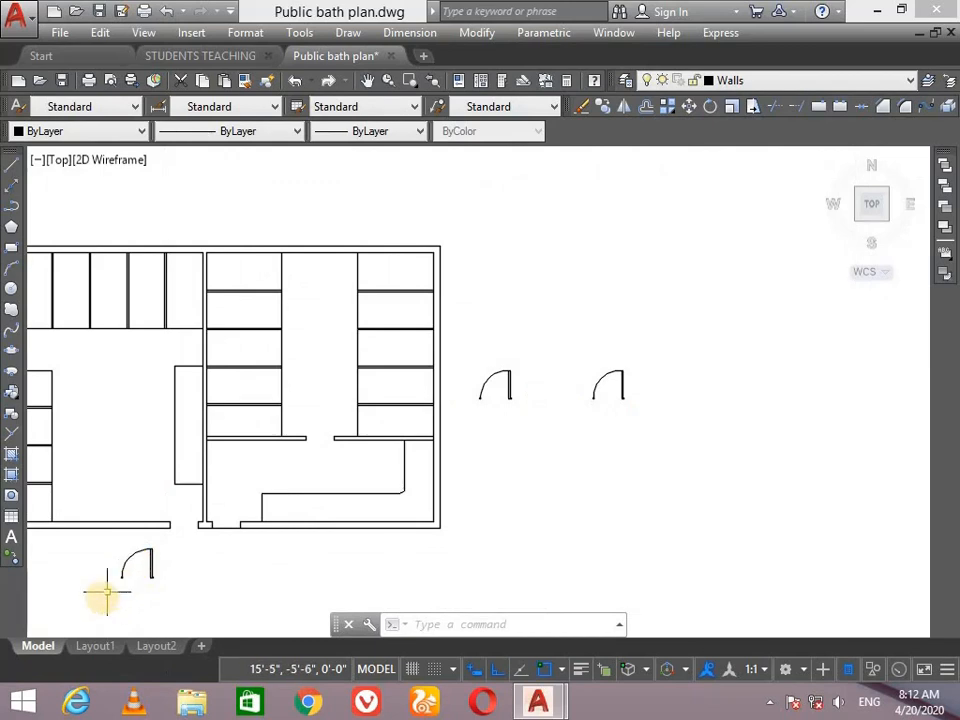
key(Return)
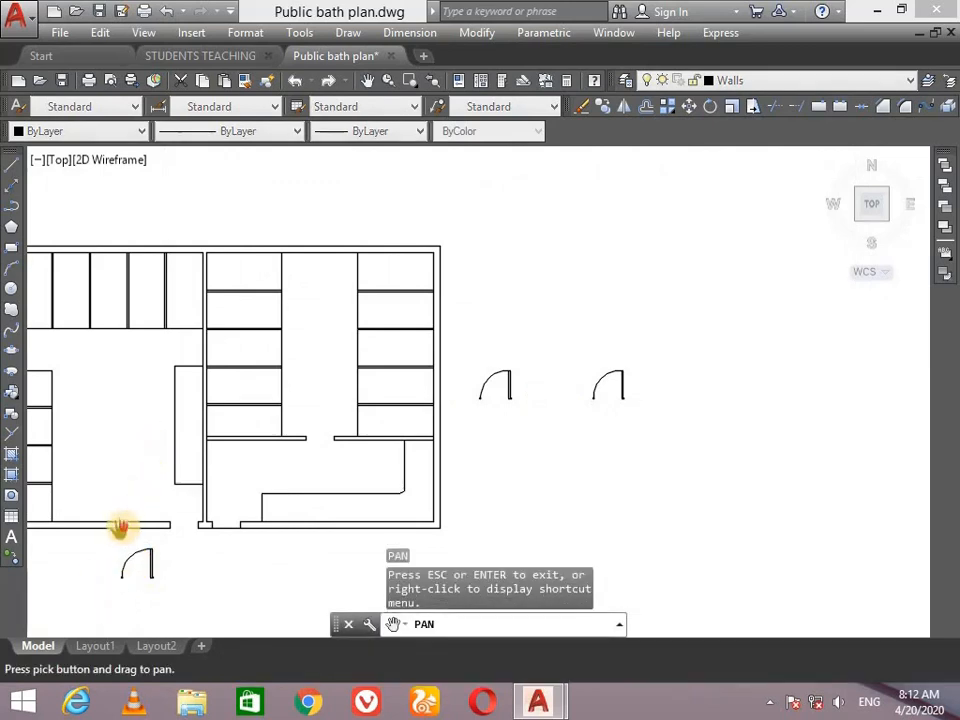
mouse_move(121, 528)
mouse_down()
mouse_move(238, 373)
mouse_move(221, 421)
mouse_up()
scroll(221, 421, up, 6)
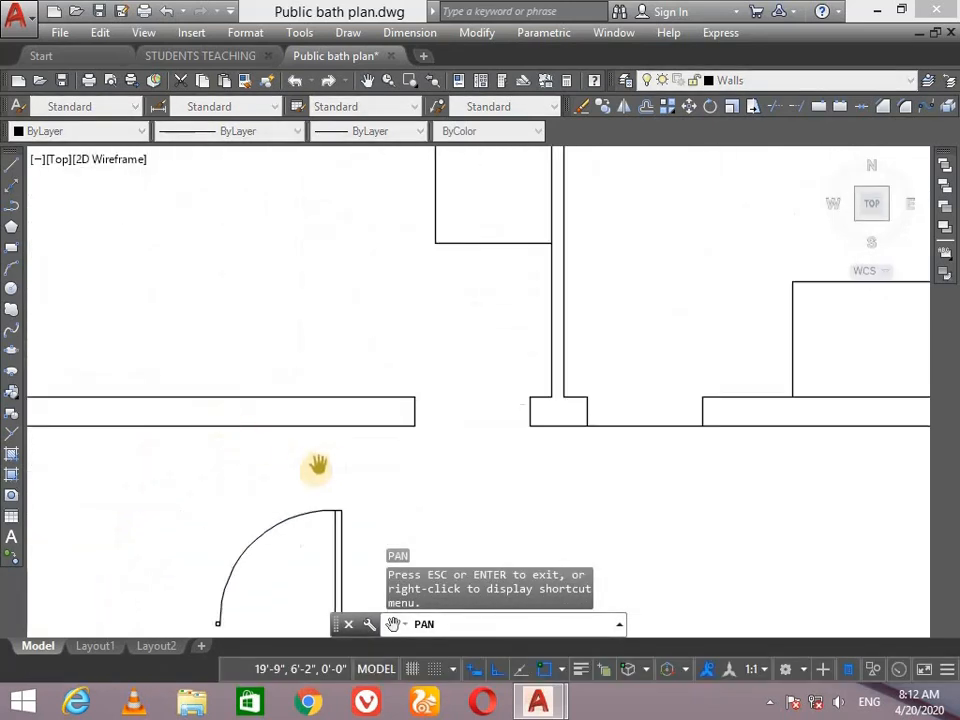
mouse_move(317, 465)
mouse_down()
mouse_move(294, 326)
mouse_move(284, 369)
mouse_up()
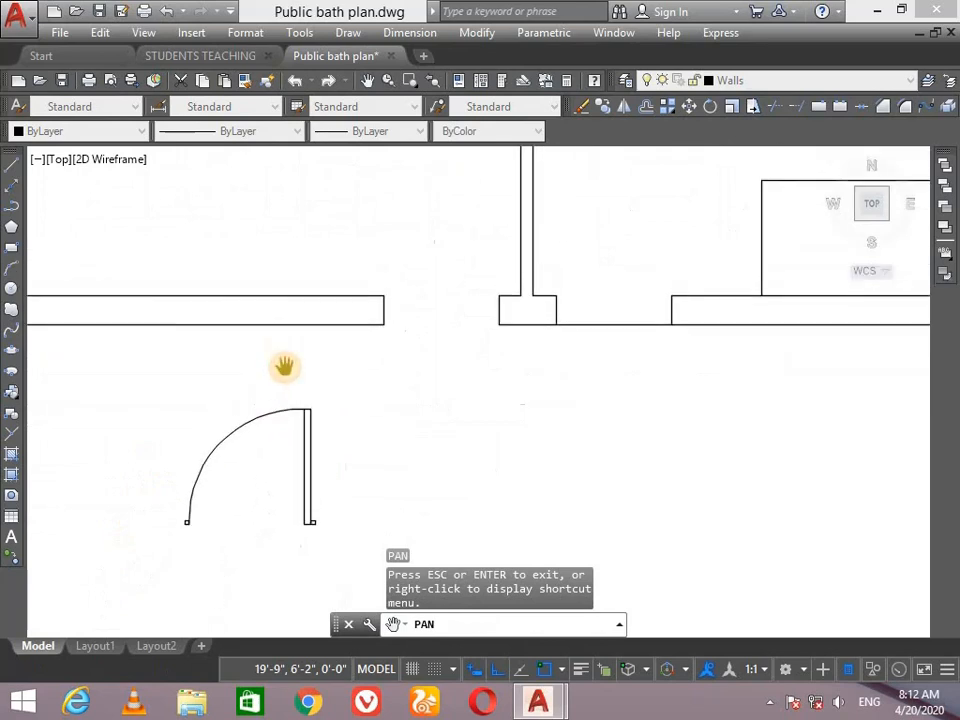
scroll(341, 500, down, 2)
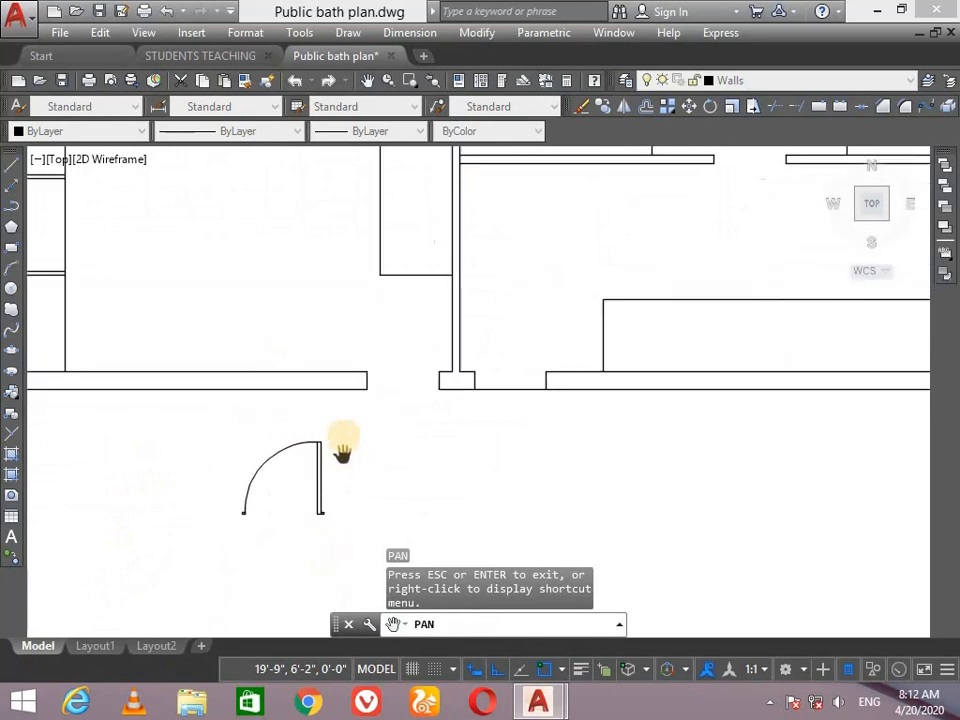
scroll(345, 433, up, 2)
key(Escape)
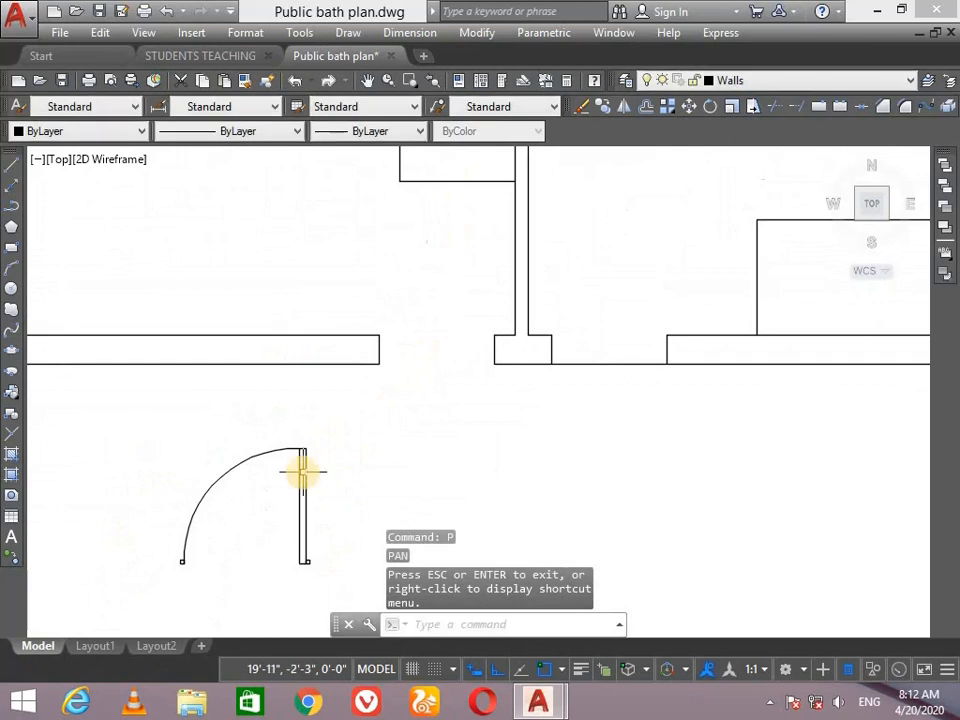
click(303, 462)
click(305, 449)
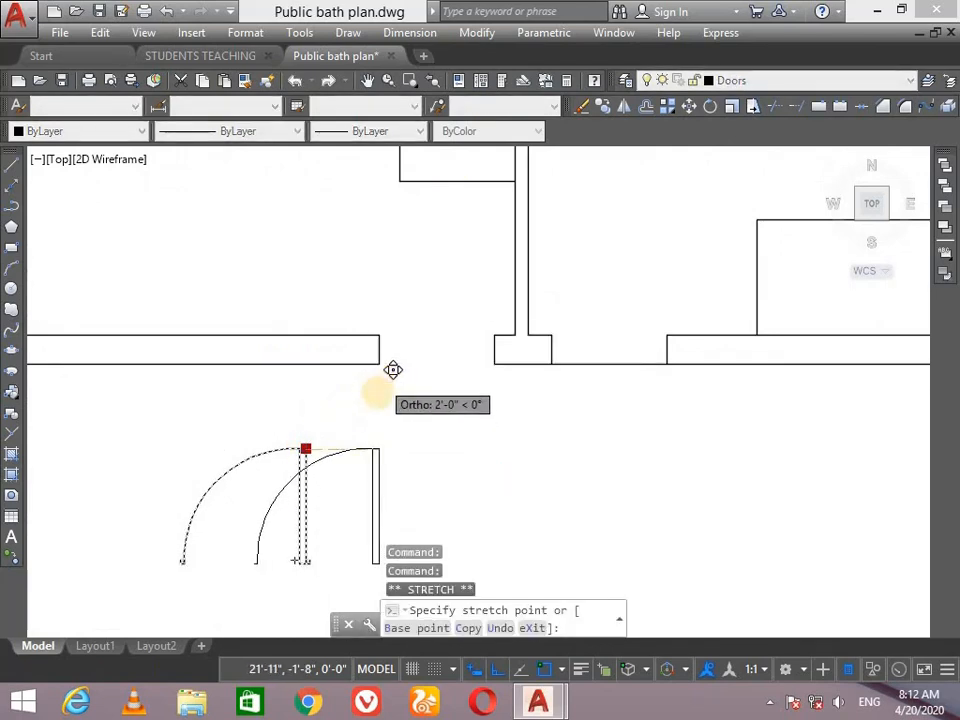
click(499, 670)
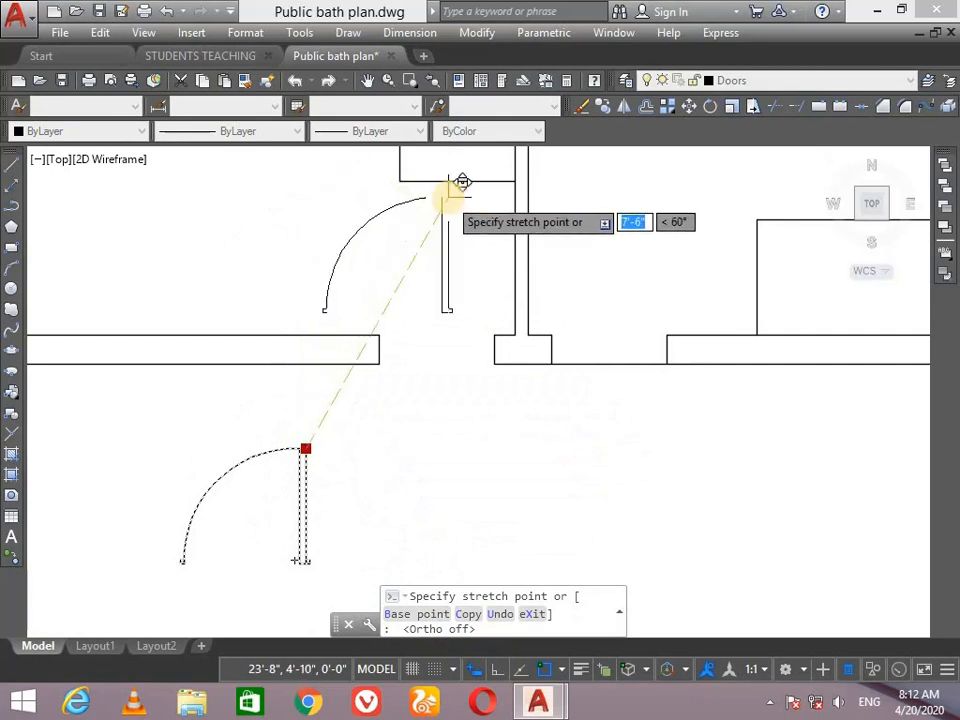
click(447, 198)
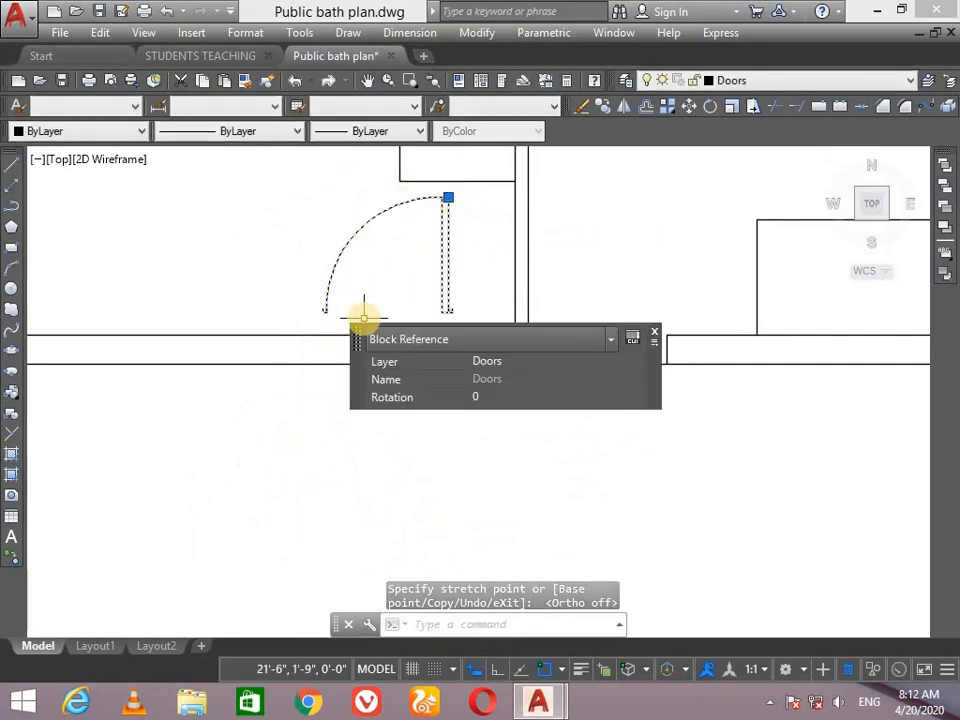
Mirror the Doors block about a vertical line through the outer corner of its hinge-side frame, keeping the source block
text(mir)
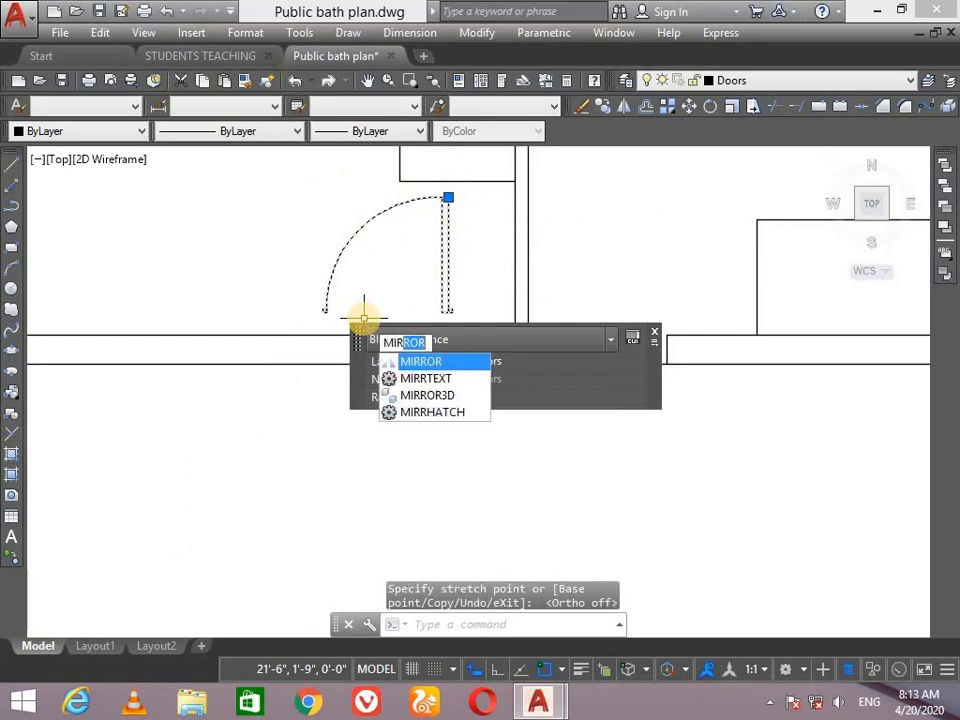
key(Return)
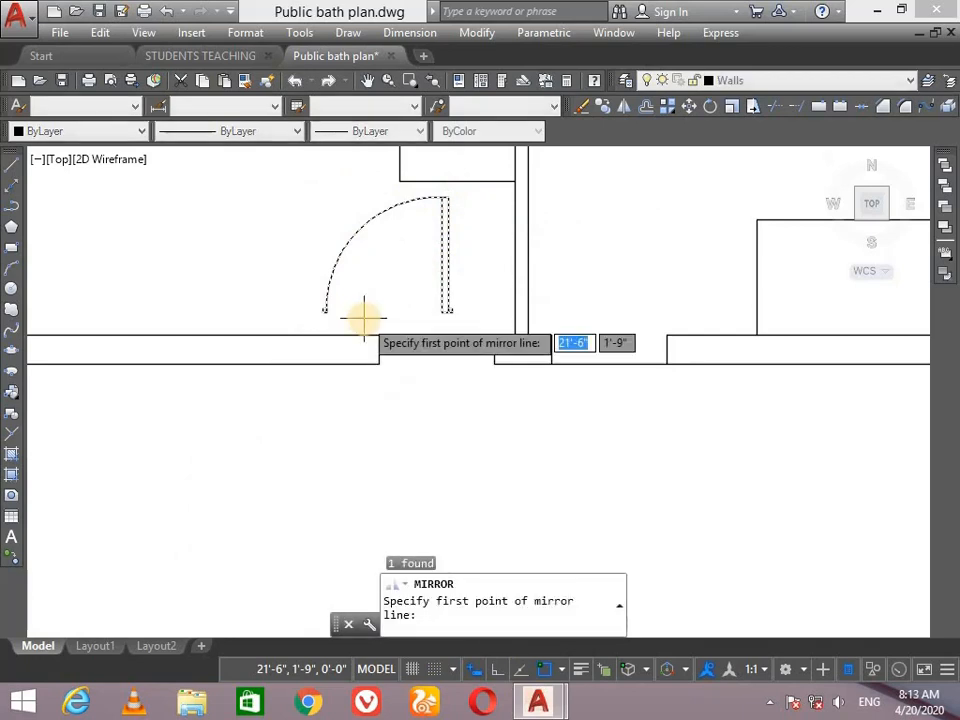
scroll(453, 310, up, 2)
click(448, 300)
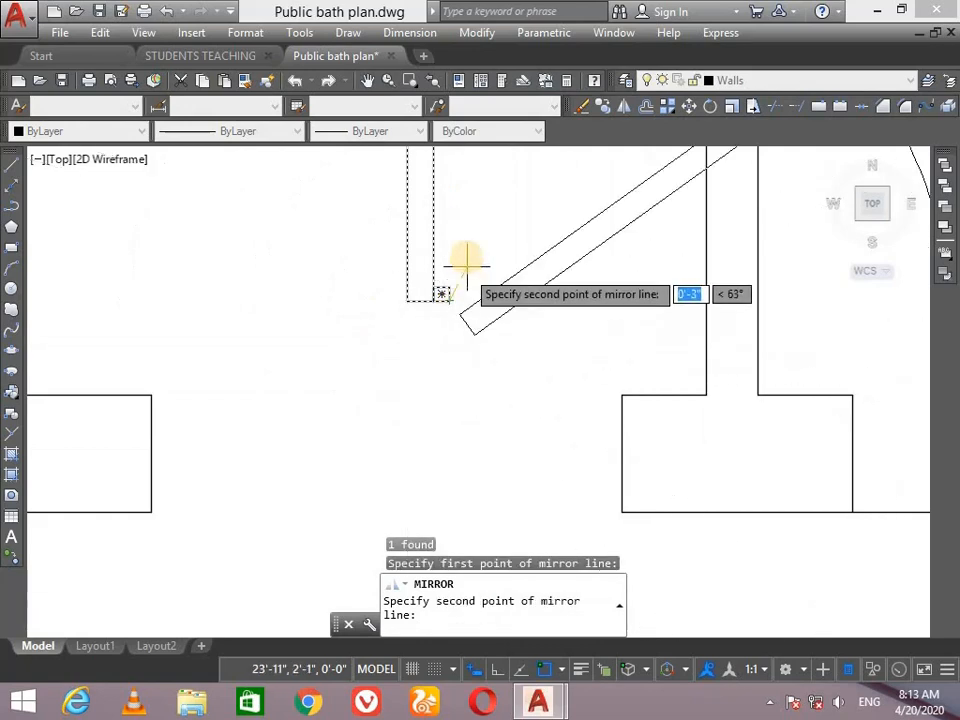
click(447, 228)
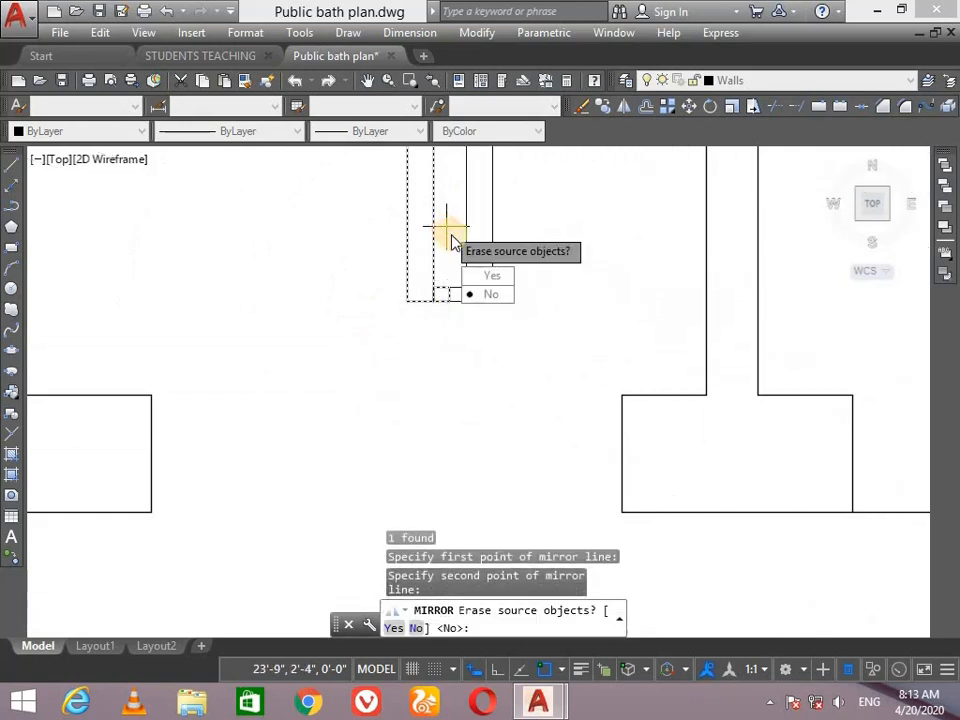
click(490, 295)
scroll(420, 263, down, 5)
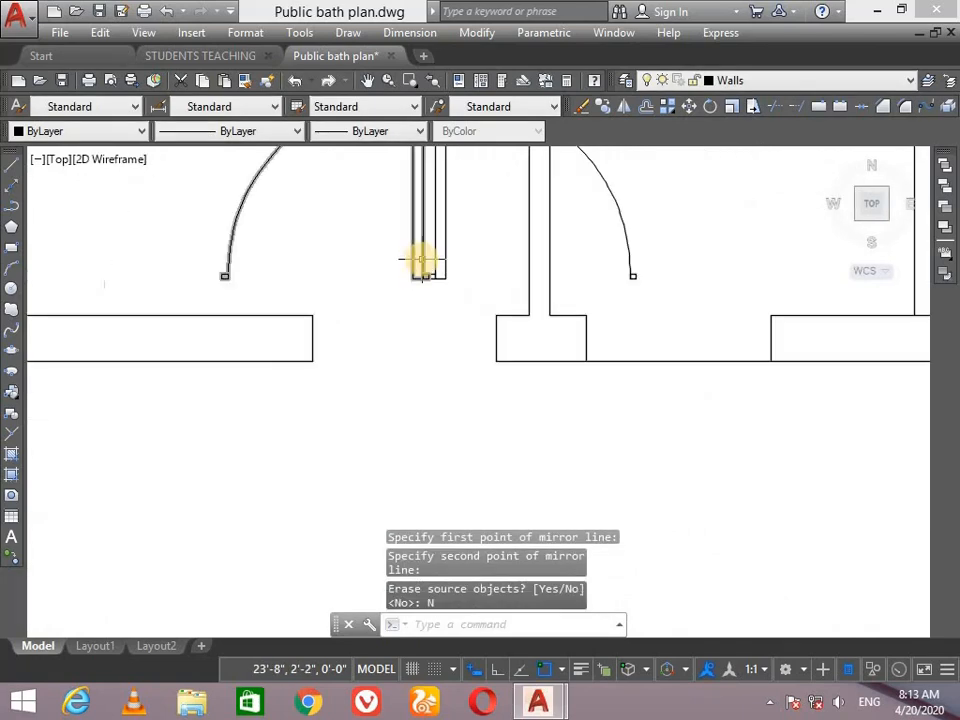
Move the mirrored door across the dividing wall to just inside the right-hand outer opening, and clear the selection
click(435, 200)
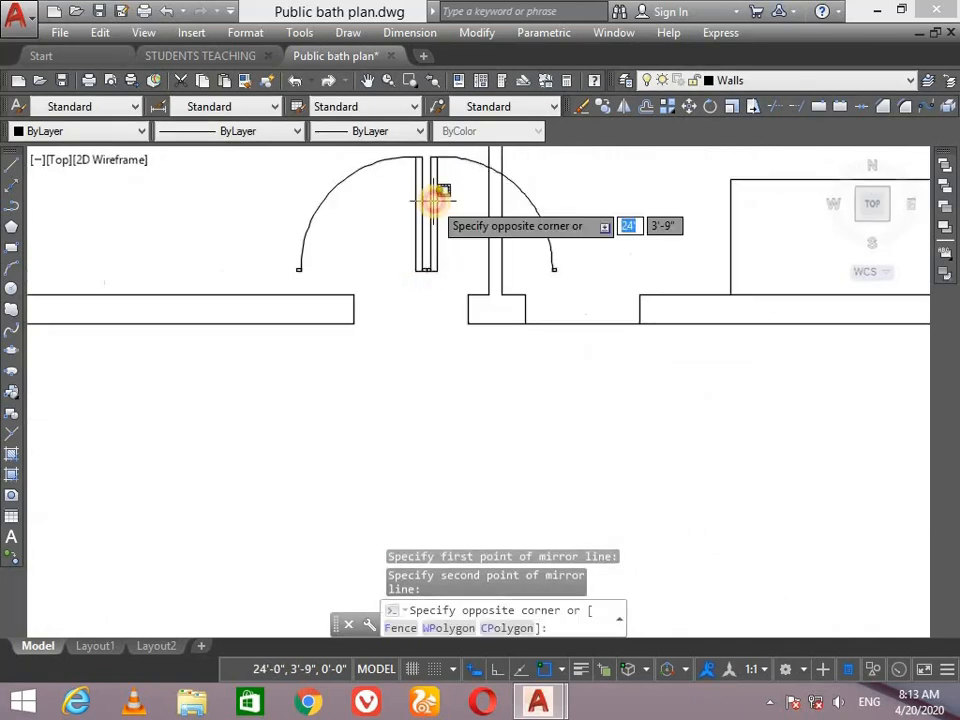
click(435, 201)
click(437, 197)
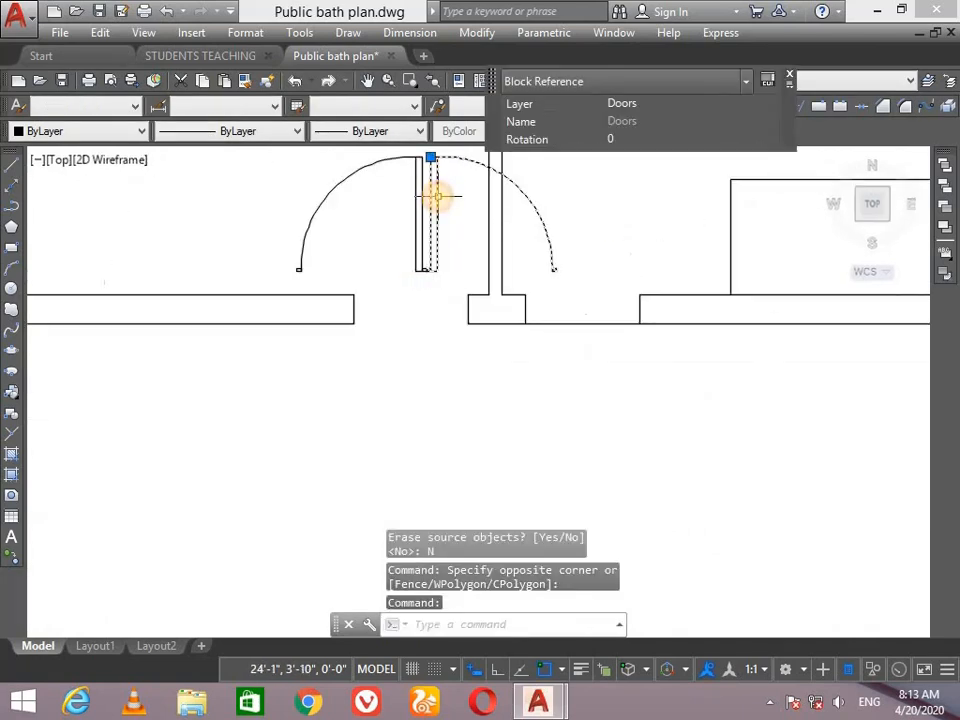
click(430, 157)
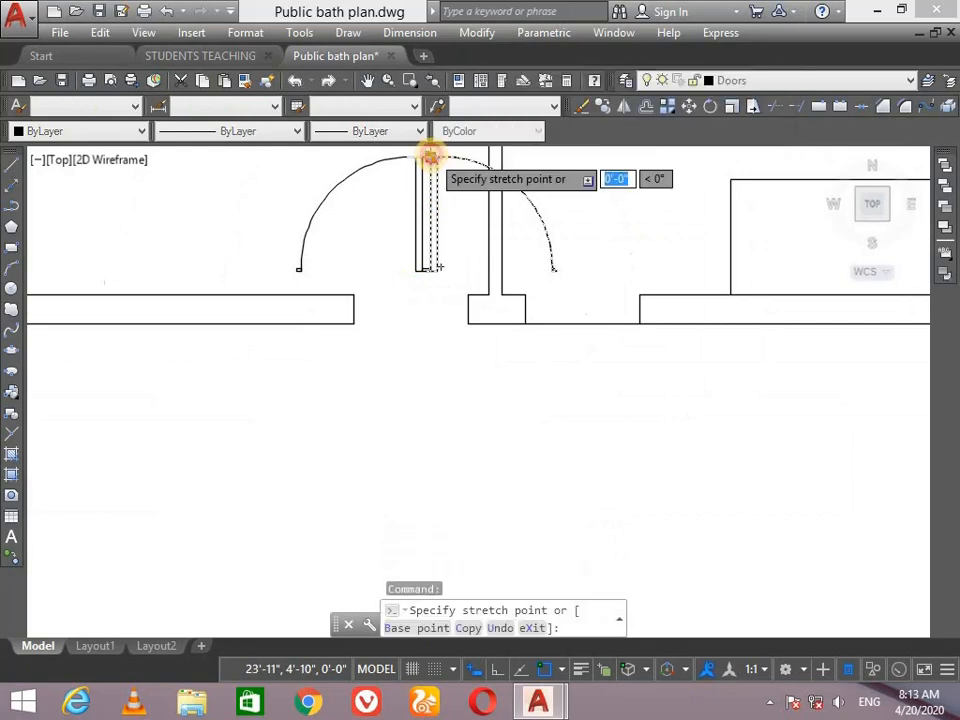
click(541, 168)
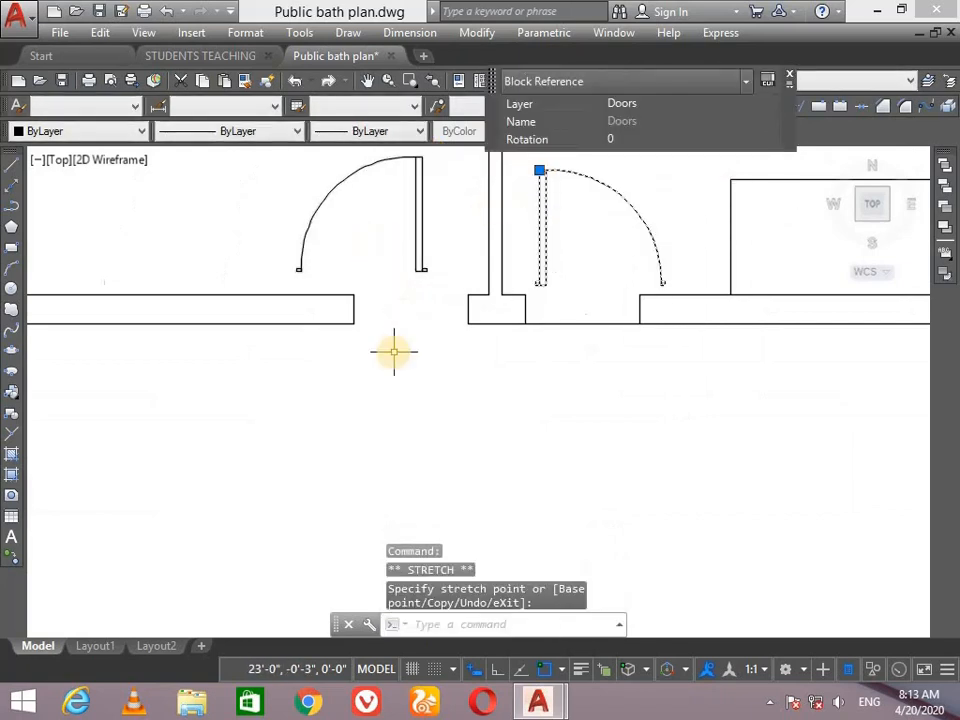
scroll(394, 351, up, 4)
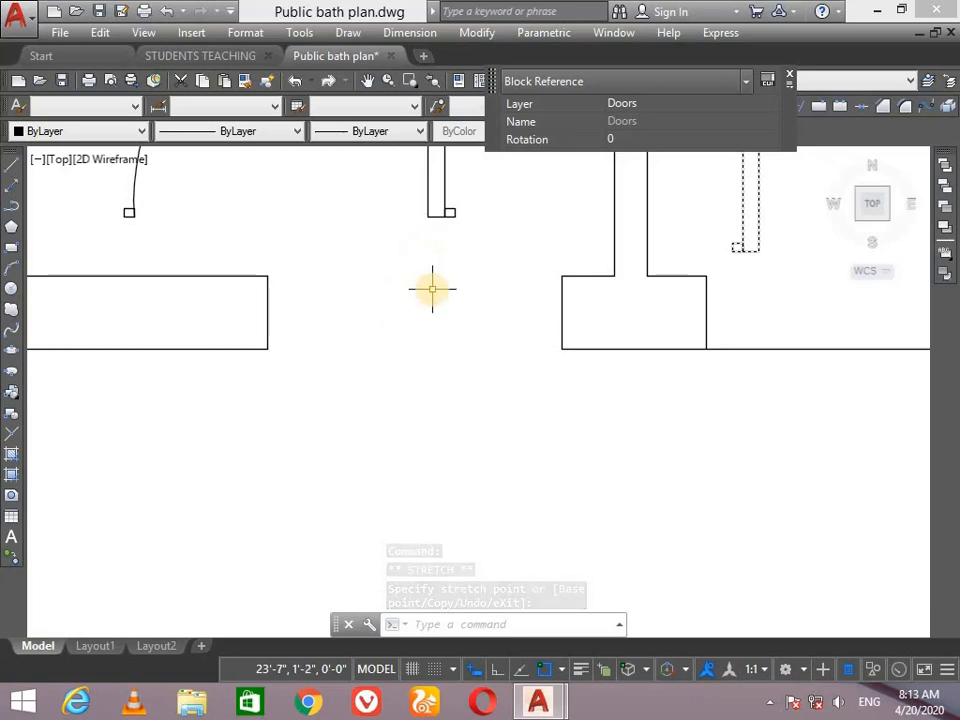
key(Escape)
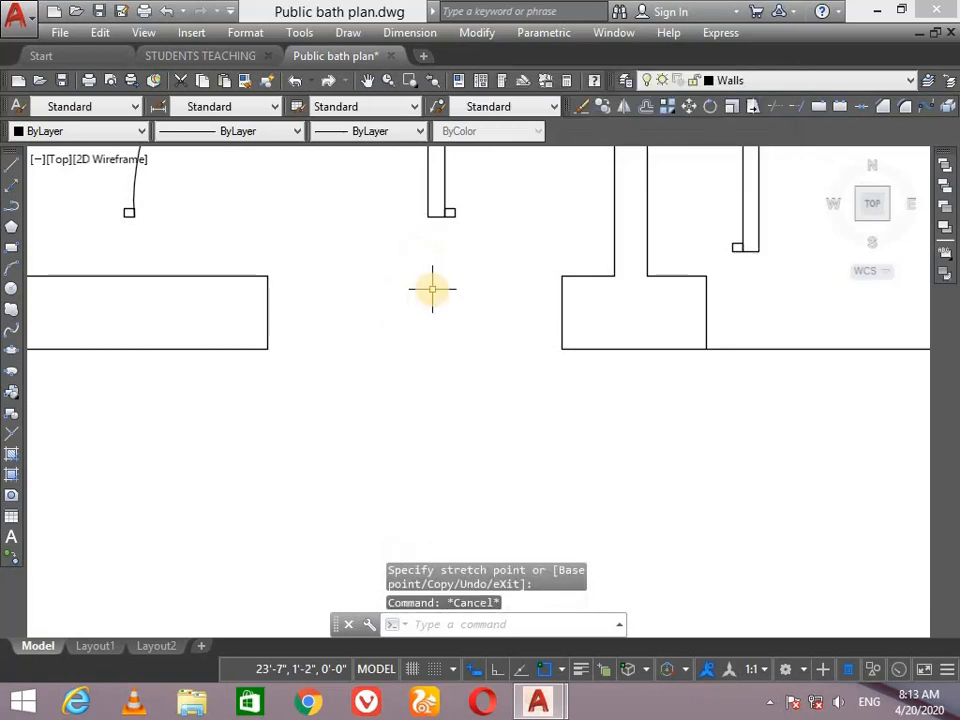
Align the door left of the dividing wall between the jamb midpoints of its outer opening, scaling it to fit the alignment points
text(AL)
key(Return)
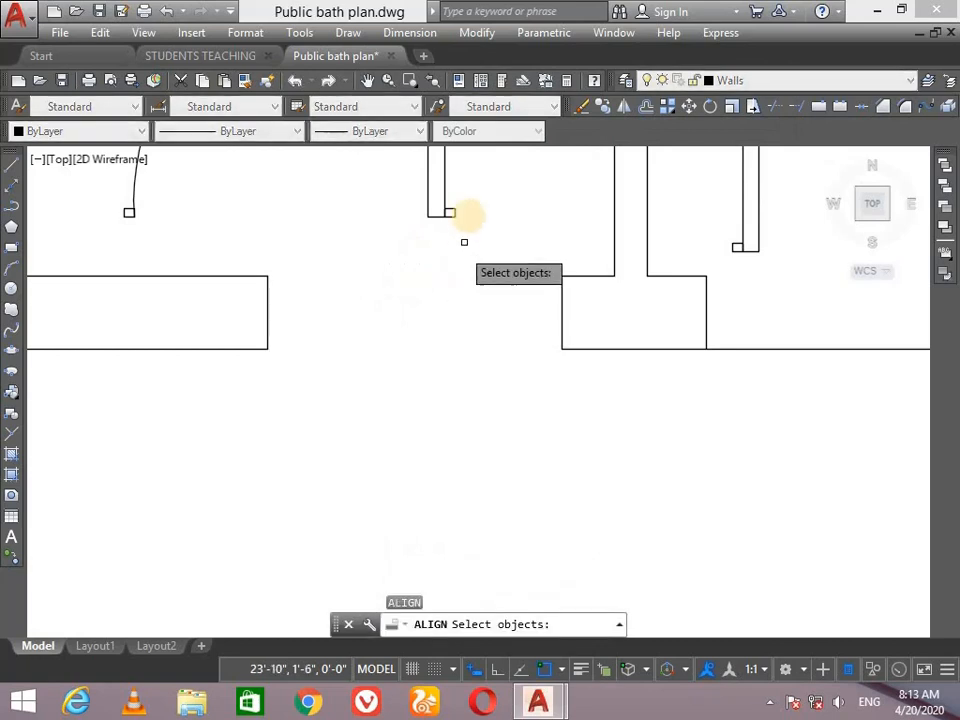
click(474, 183)
click(398, 218)
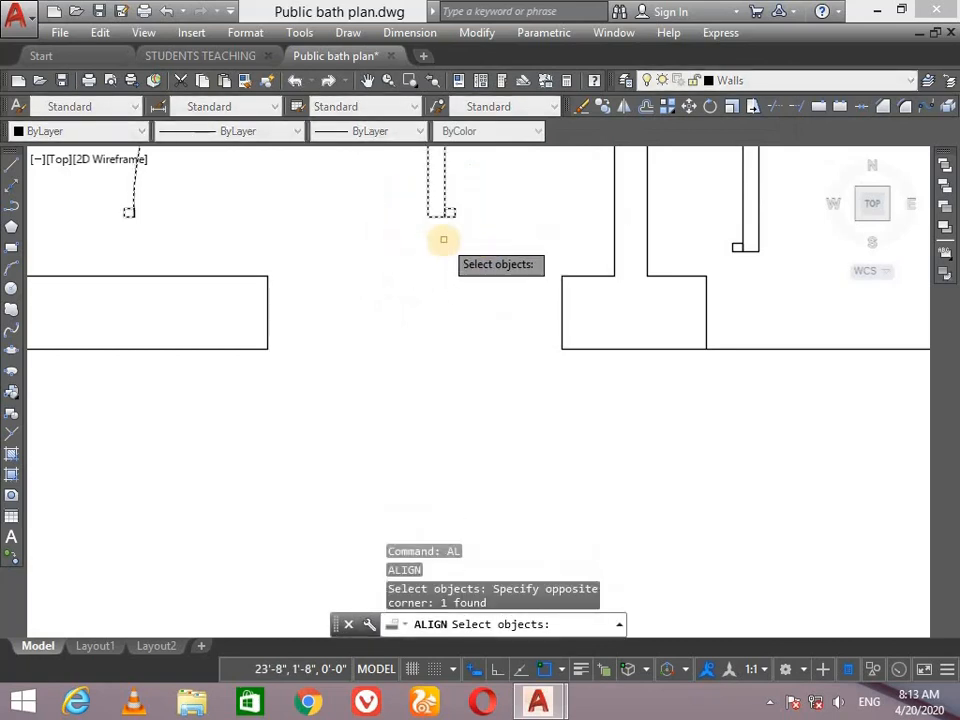
key(Return)
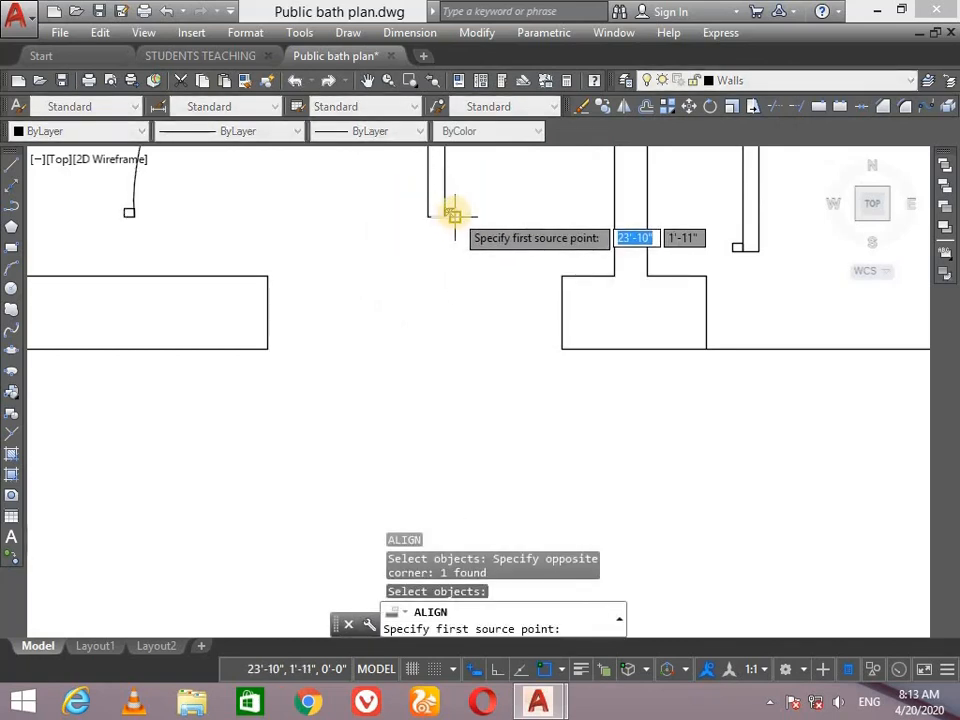
click(450, 213)
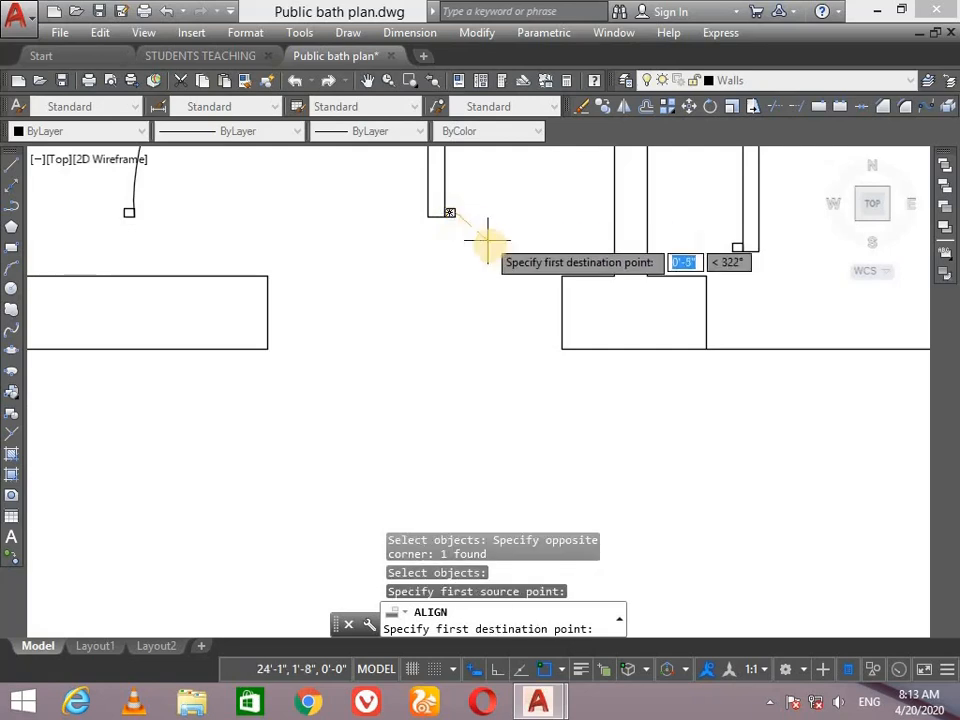
click(562, 313)
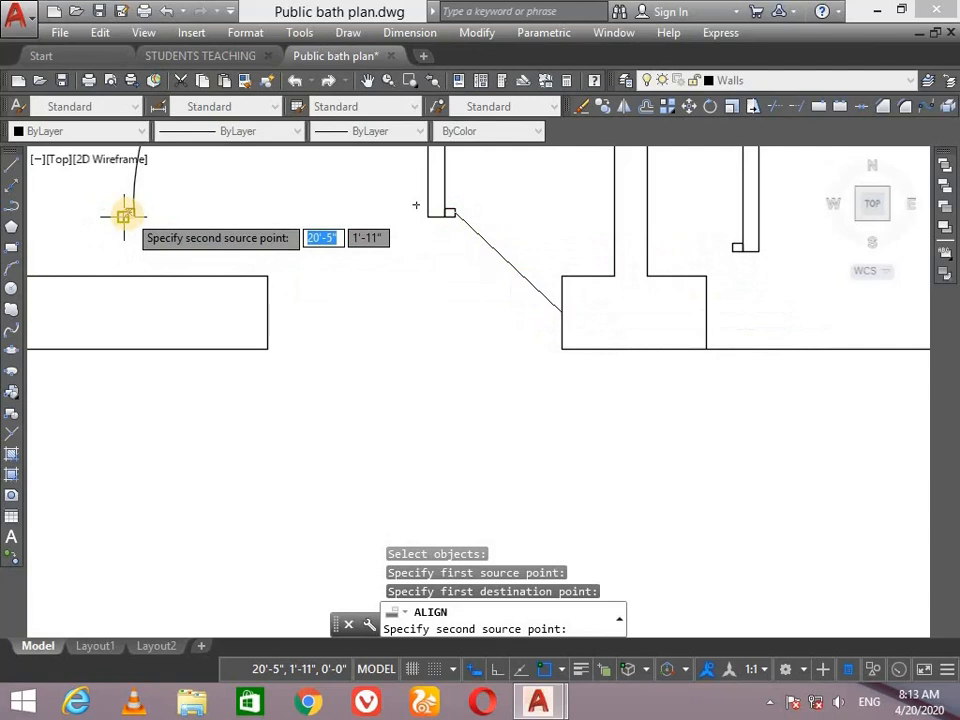
click(128, 211)
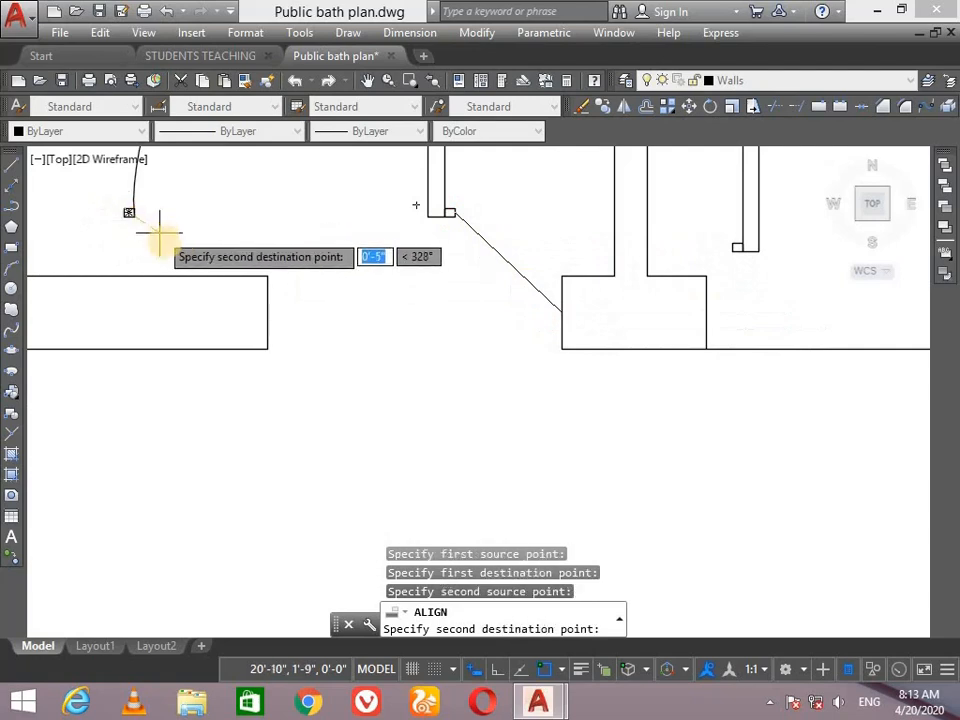
click(267, 312)
key(Return)
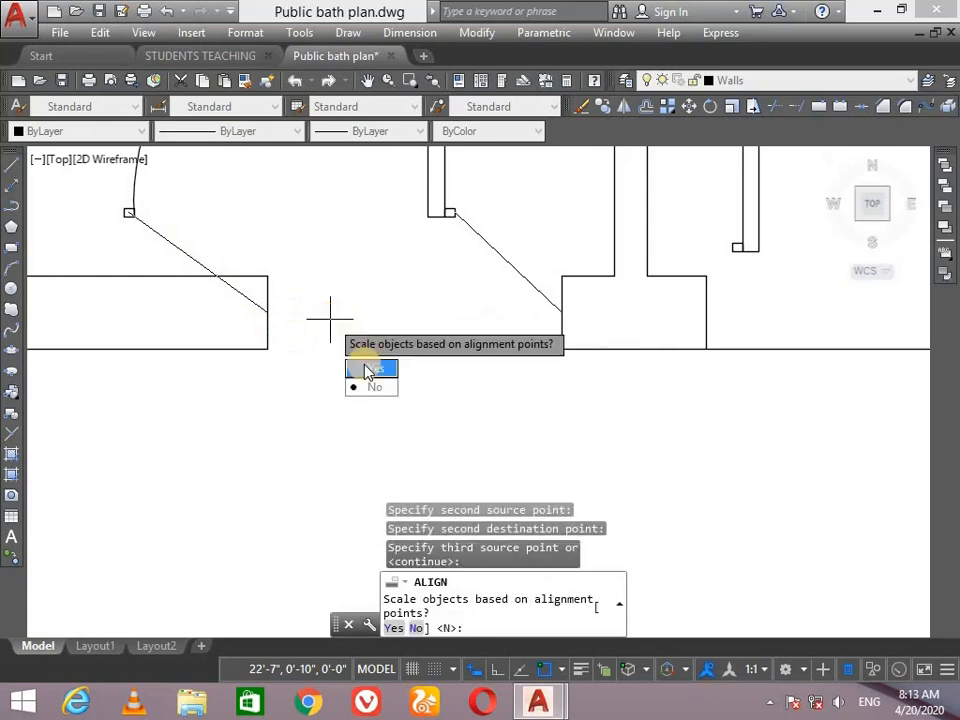
click(370, 370)
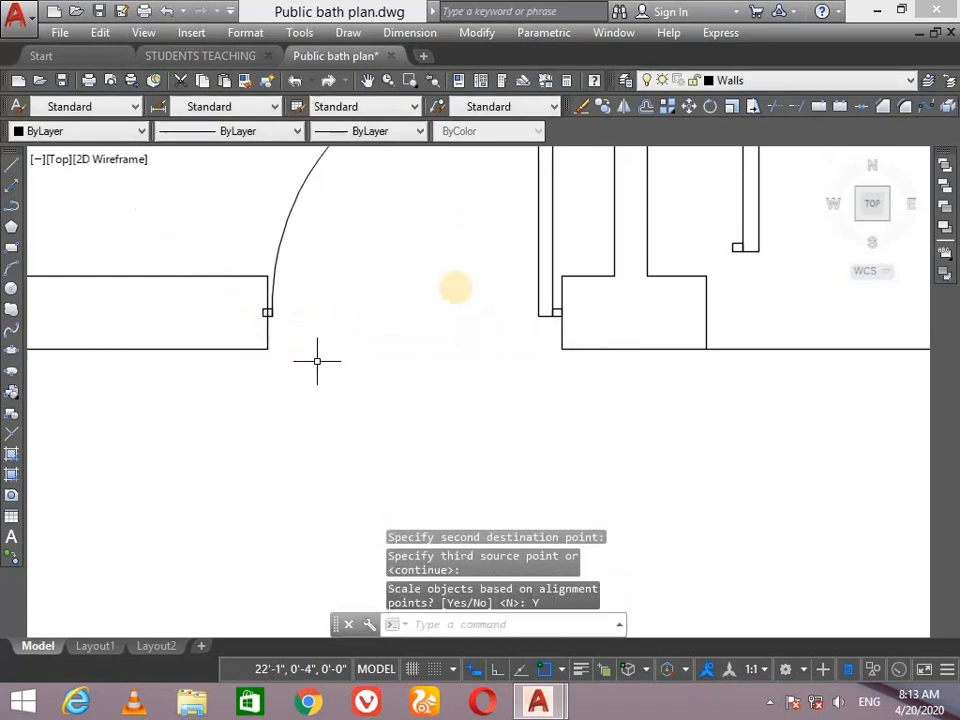
Align the mirrored door right of the dividing wall between the jamb midpoints of its outer opening, scaling it to the alignment points
scroll(497, 281, down, 2)
scroll(912, 248, down, 2)
scroll(901, 261, up, 4)
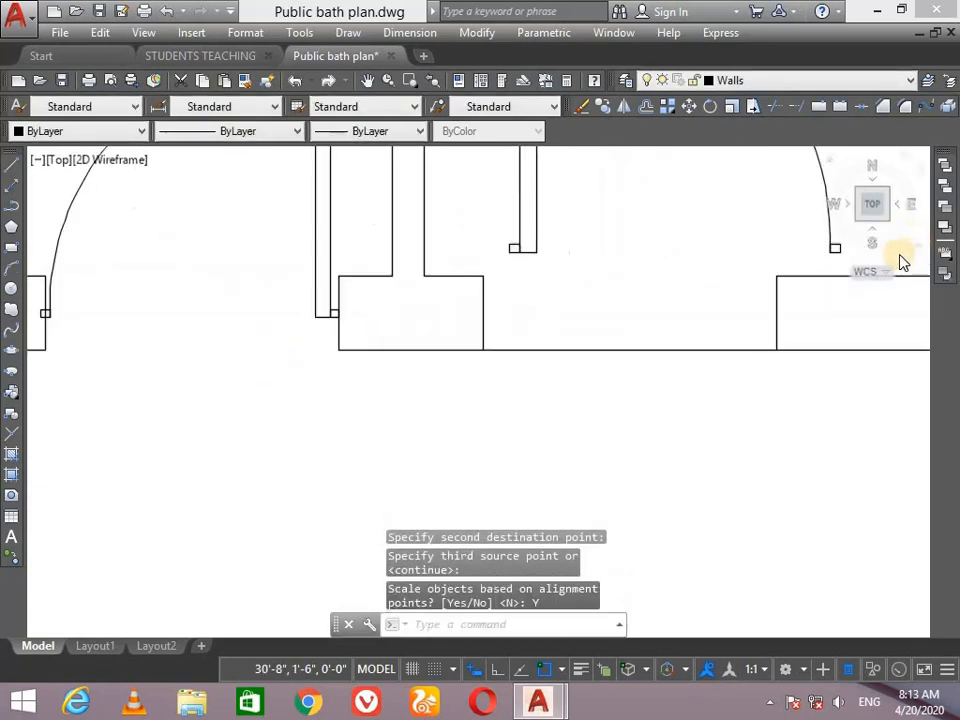
text(al)
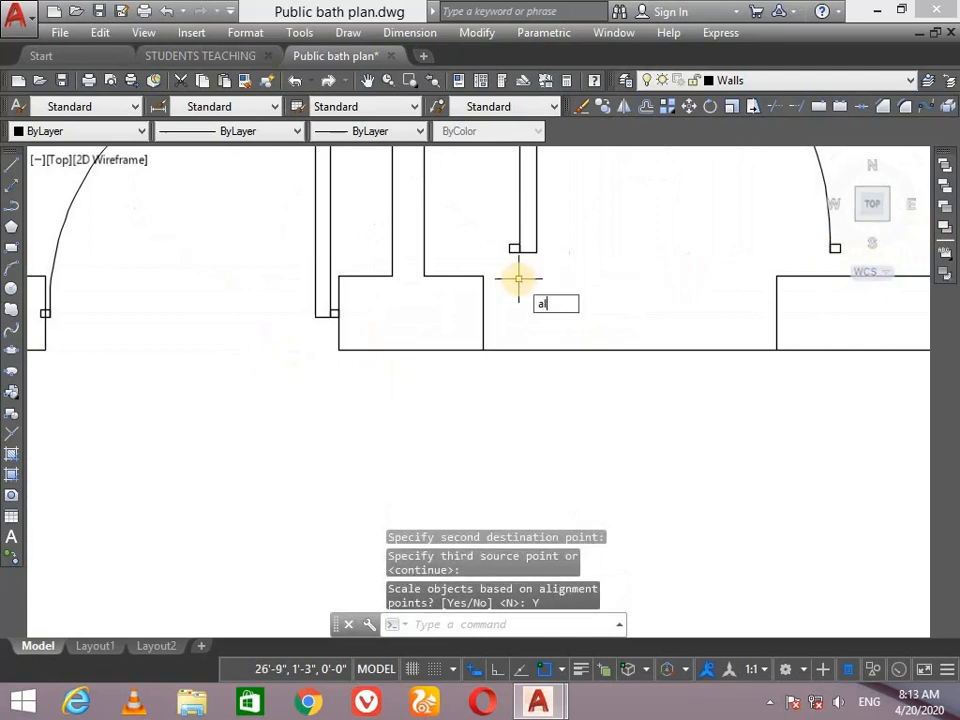
key(Return)
click(551, 212)
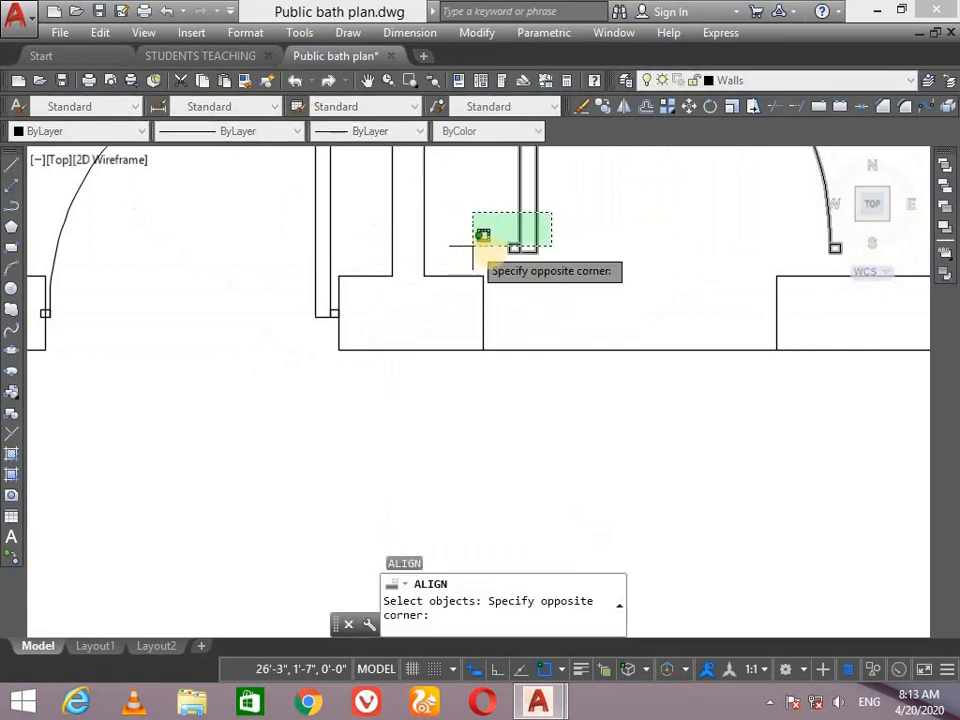
click(497, 268)
key(Return)
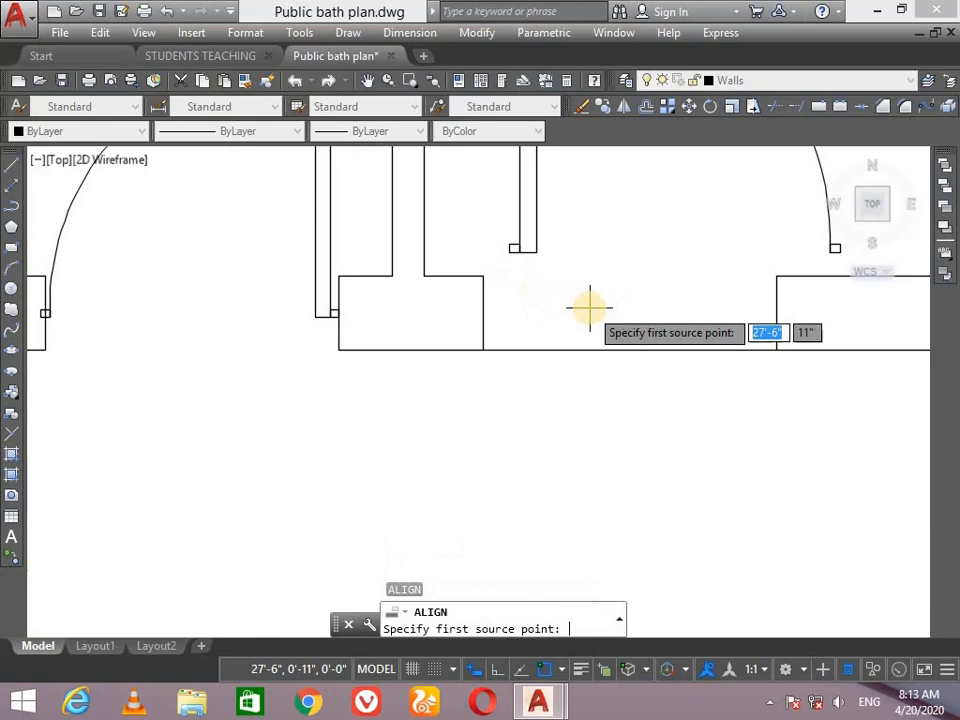
click(510, 250)
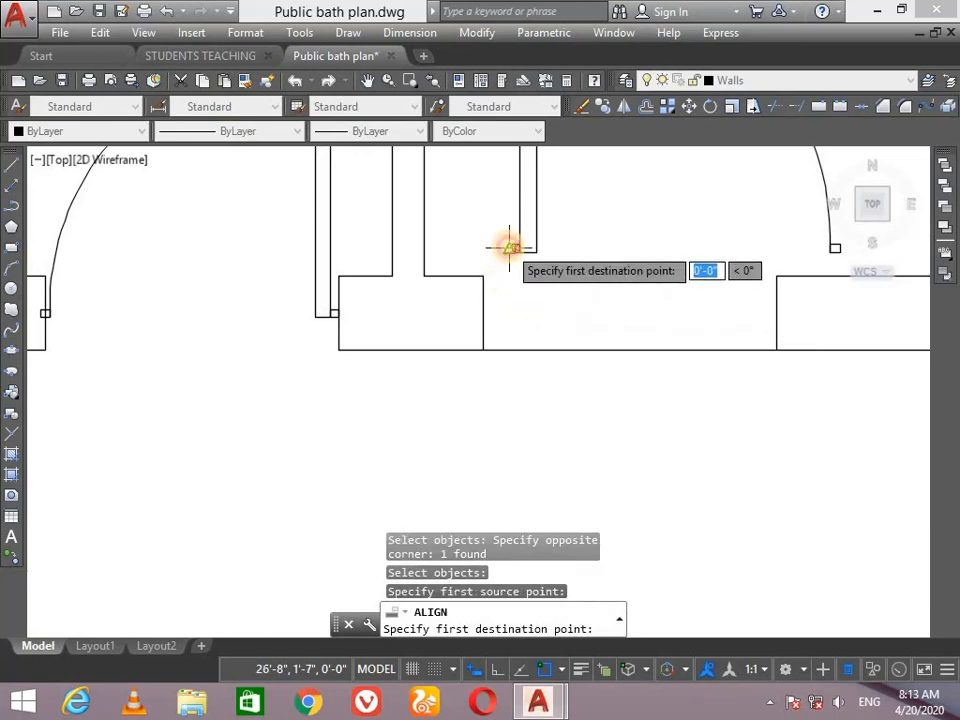
click(483, 313)
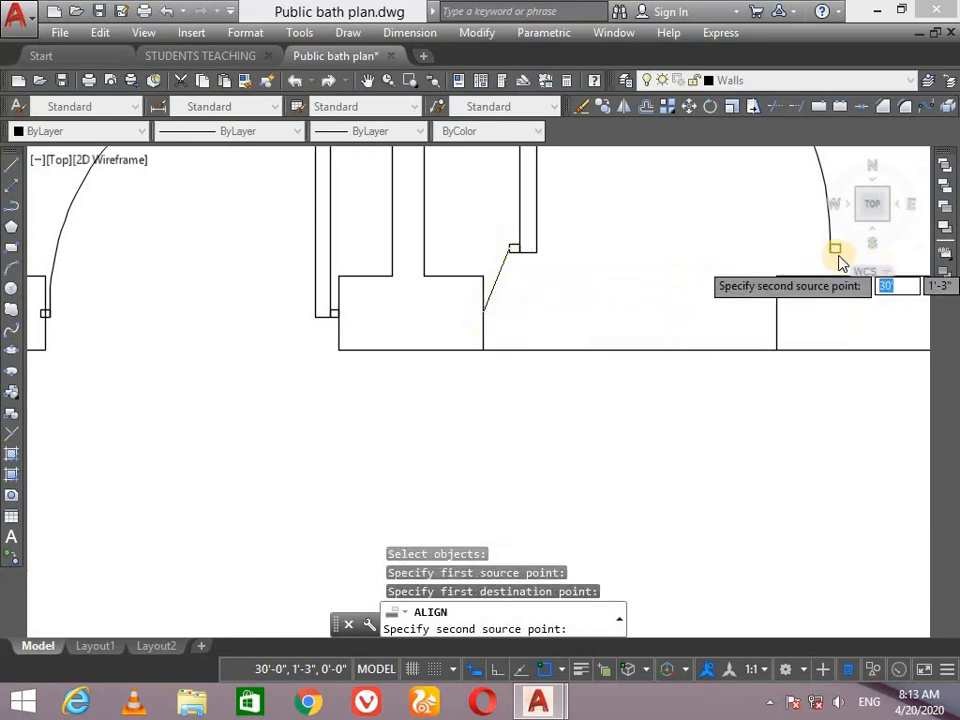
scroll(825, 275, up, 2)
scroll(908, 221, down, 5)
scroll(932, 211, up, 7)
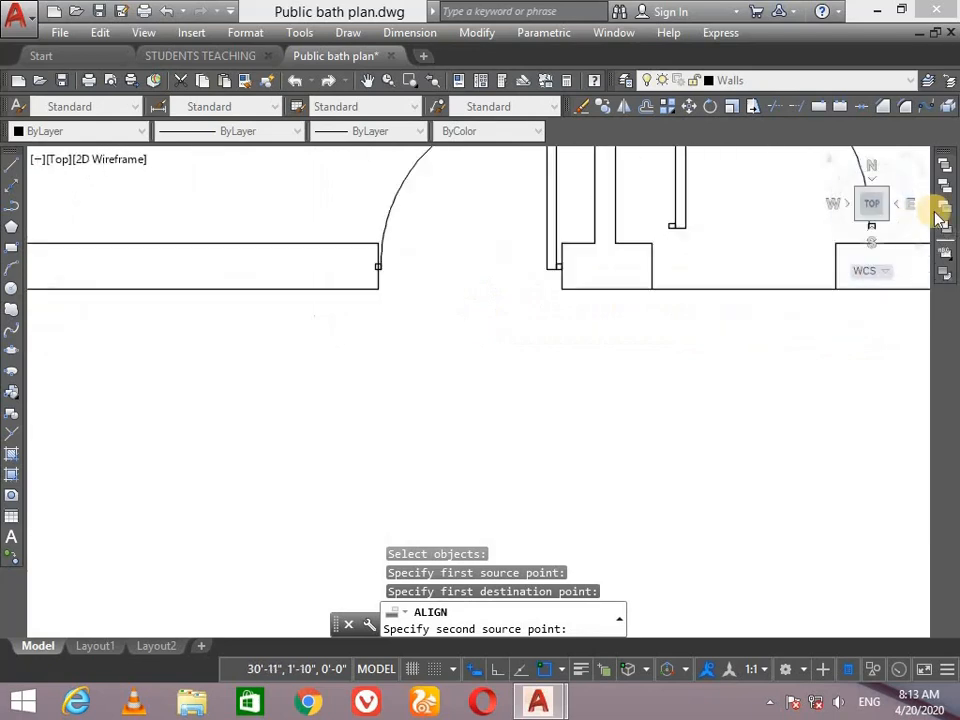
scroll(838, 274, down, 3)
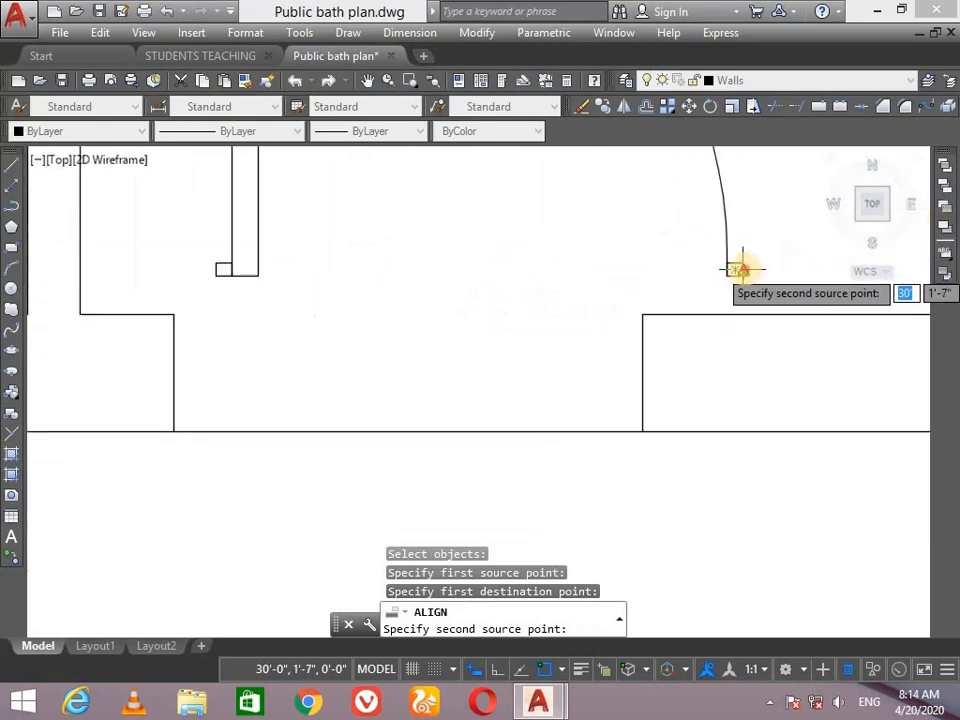
click(736, 270)
click(640, 378)
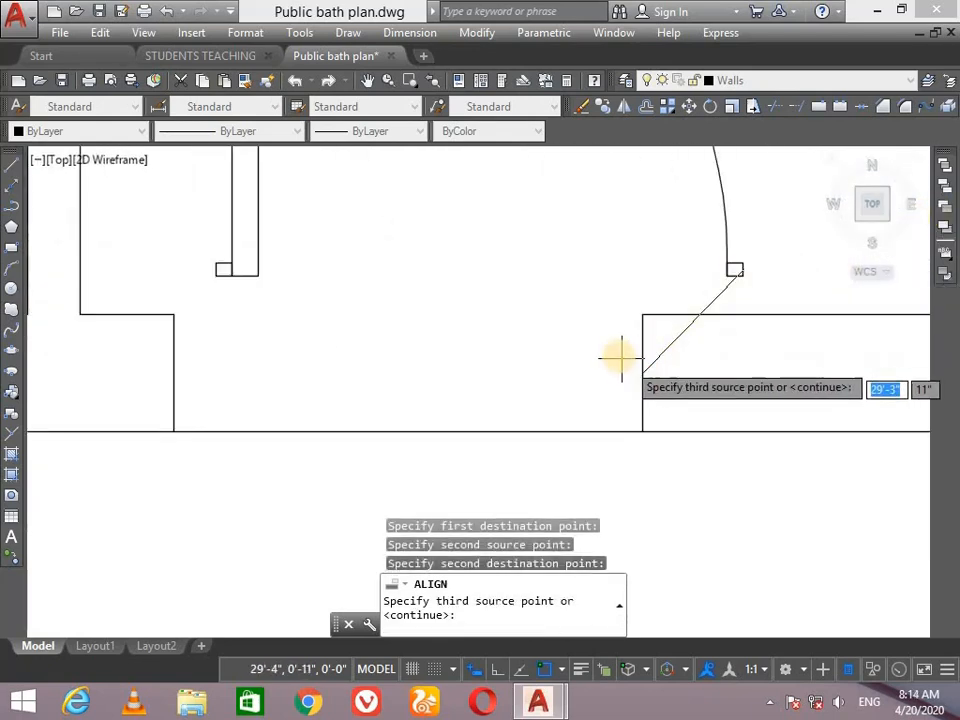
key(Return)
click(612, 376)
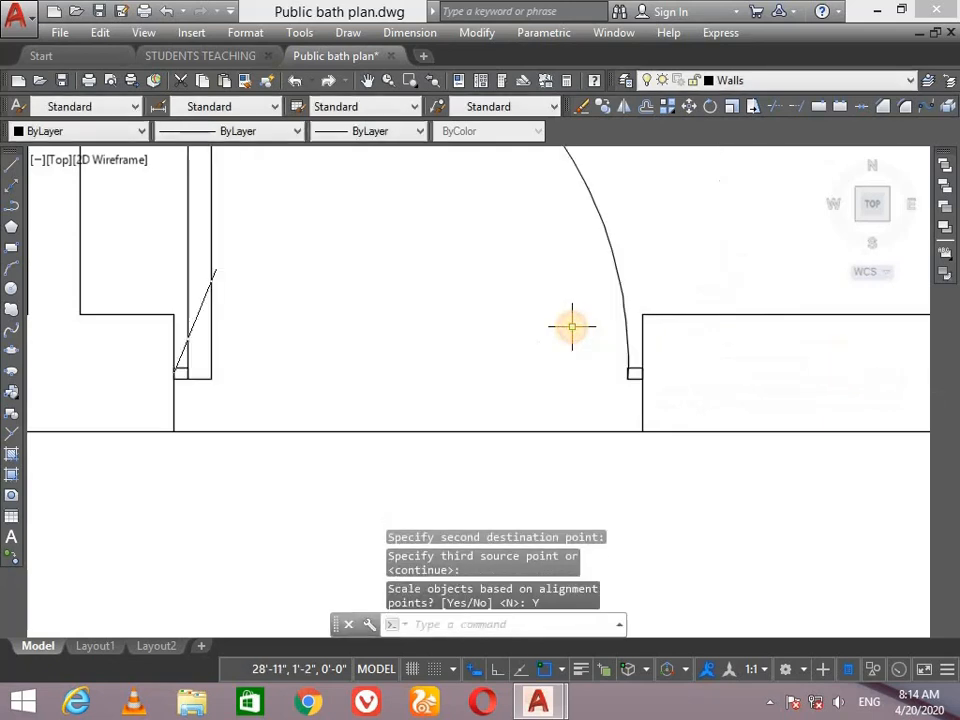
Copy the door right of the dividing wall to just above the corridor opening between the right-hand cubicles
scroll(487, 357, down, 4)
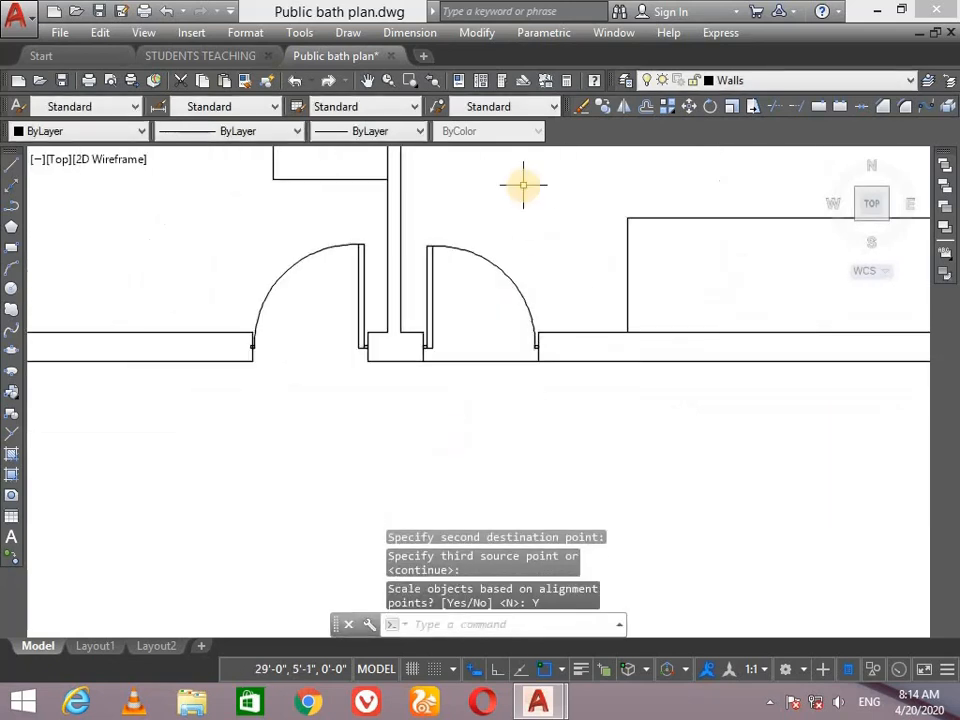
scroll(523, 185, down, 1)
scroll(505, 252, up, 1)
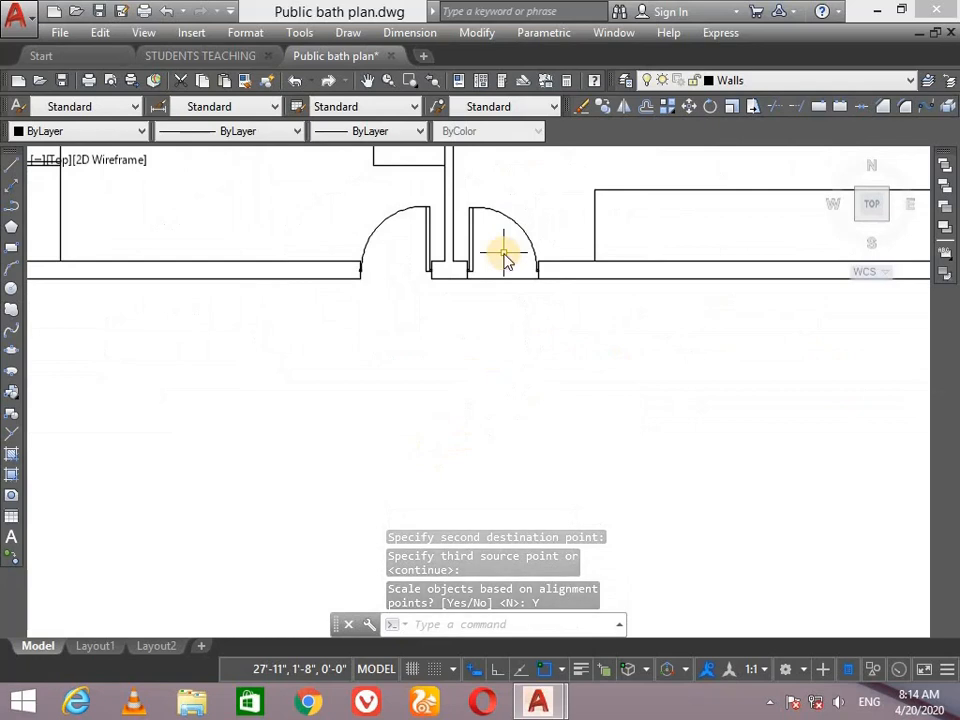
text(p)
key(Return)
mouse_move(501, 255)
mouse_down()
mouse_move(609, 528)
mouse_move(320, 524)
mouse_up()
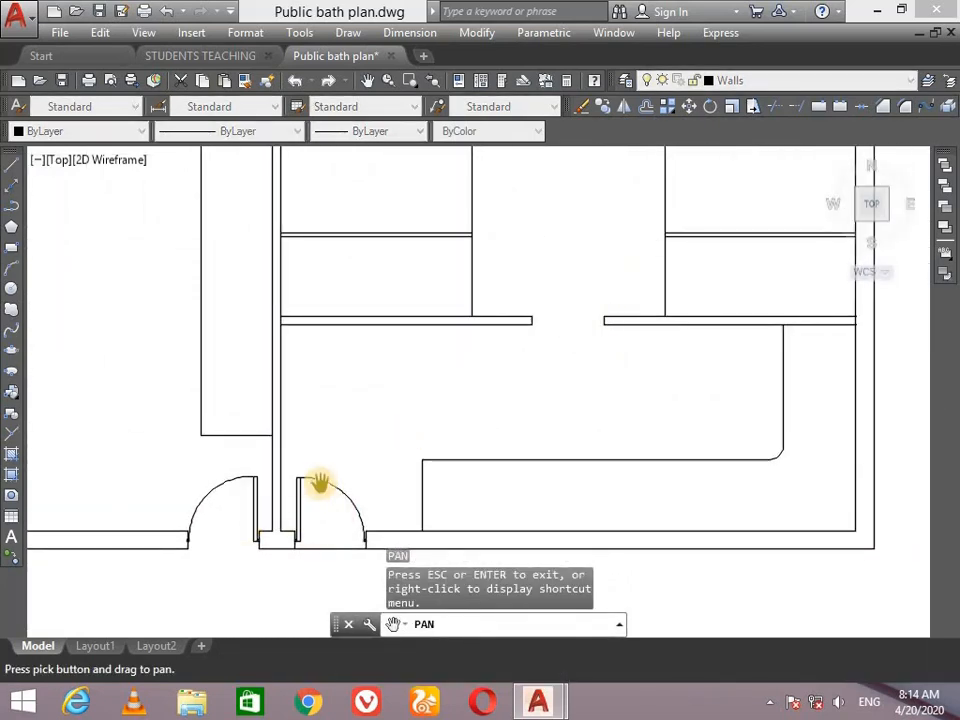
key(Escape)
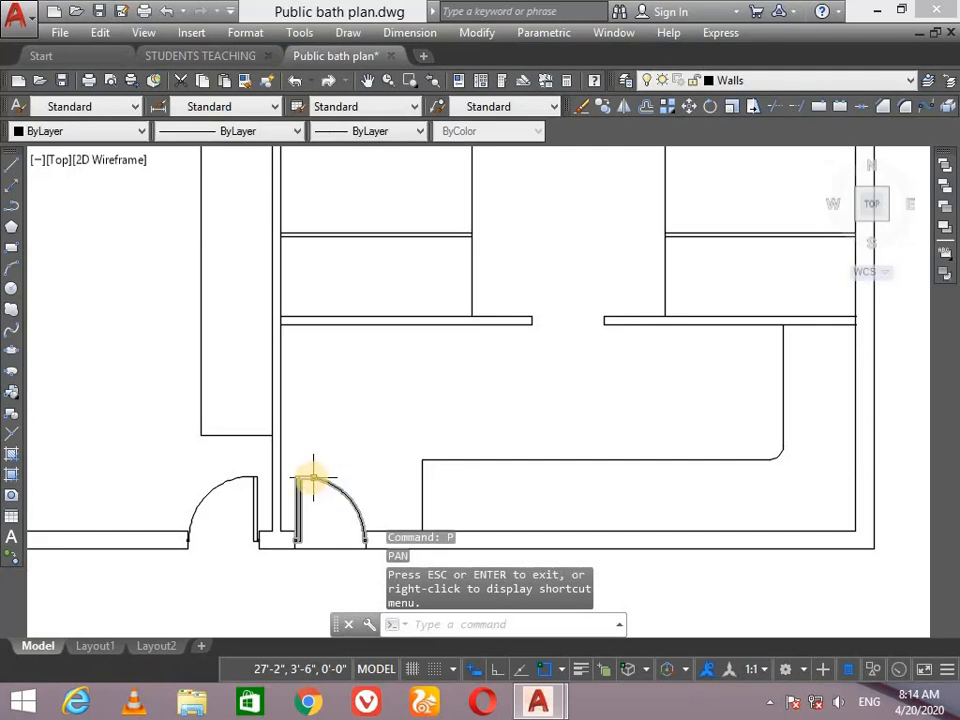
click(312, 480)
key(Return)
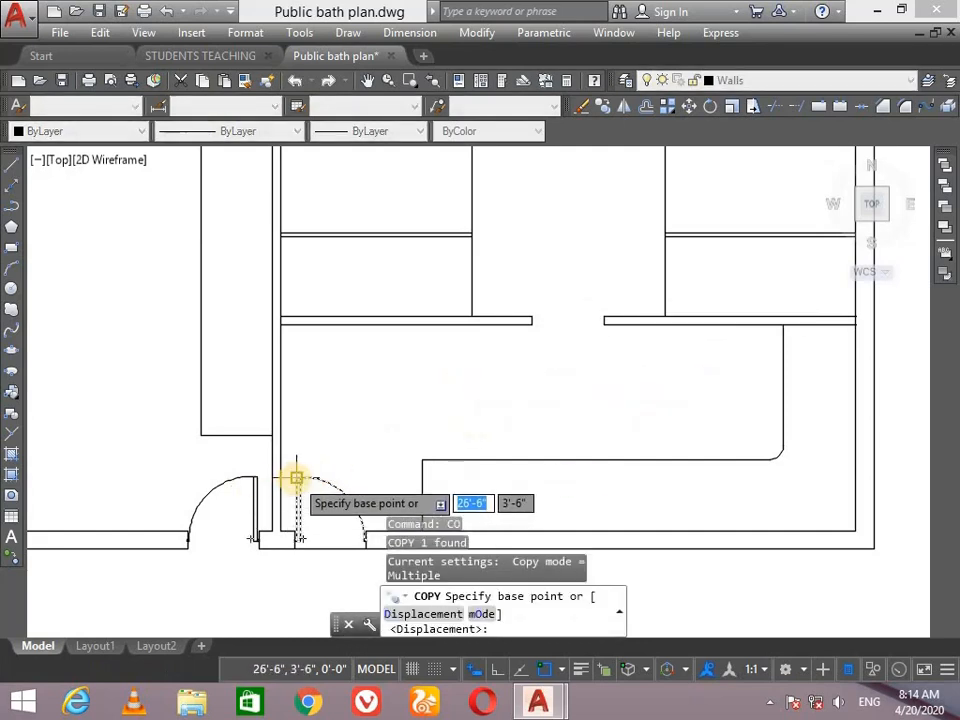
click(296, 478)
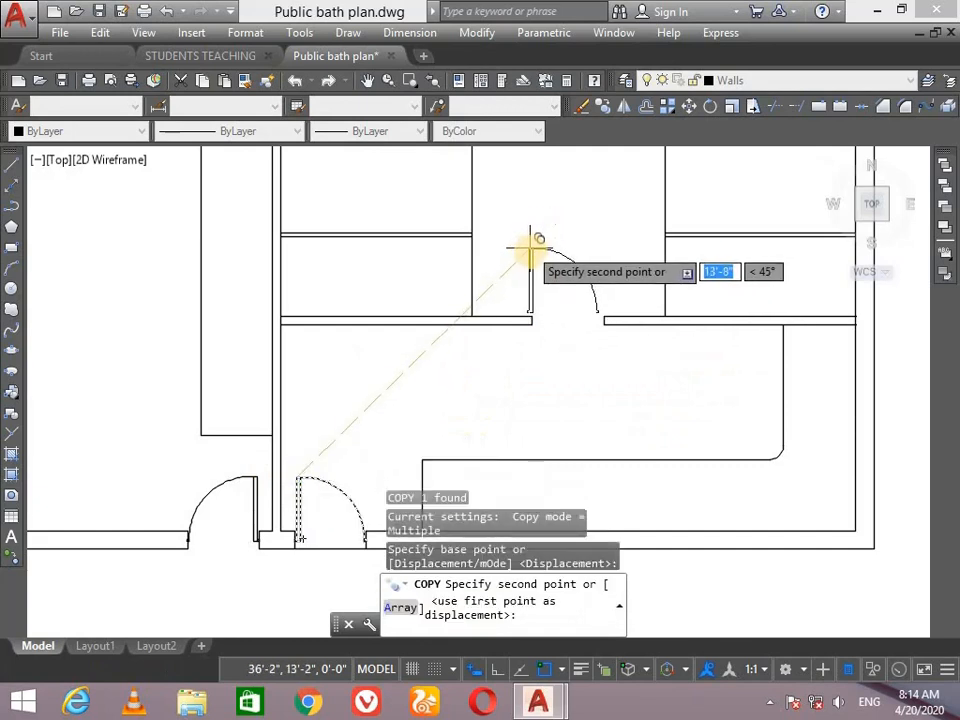
click(535, 242)
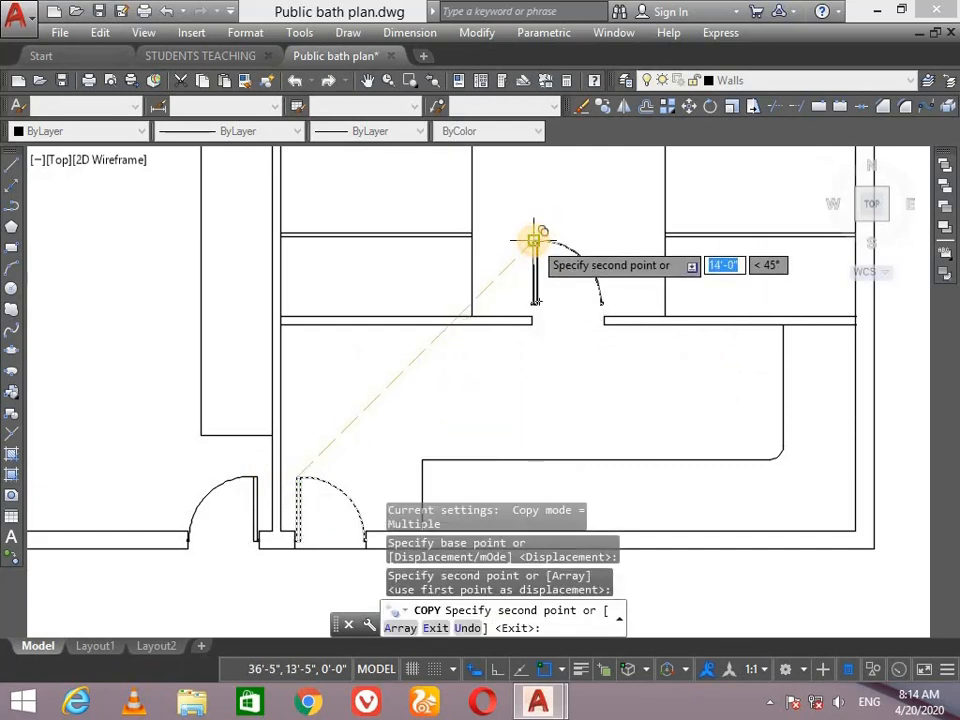
key(Escape)
Align the copied door between the wall-end midpoints of the corridor opening, scaling it to the alignment points
scroll(566, 298, up, 6)
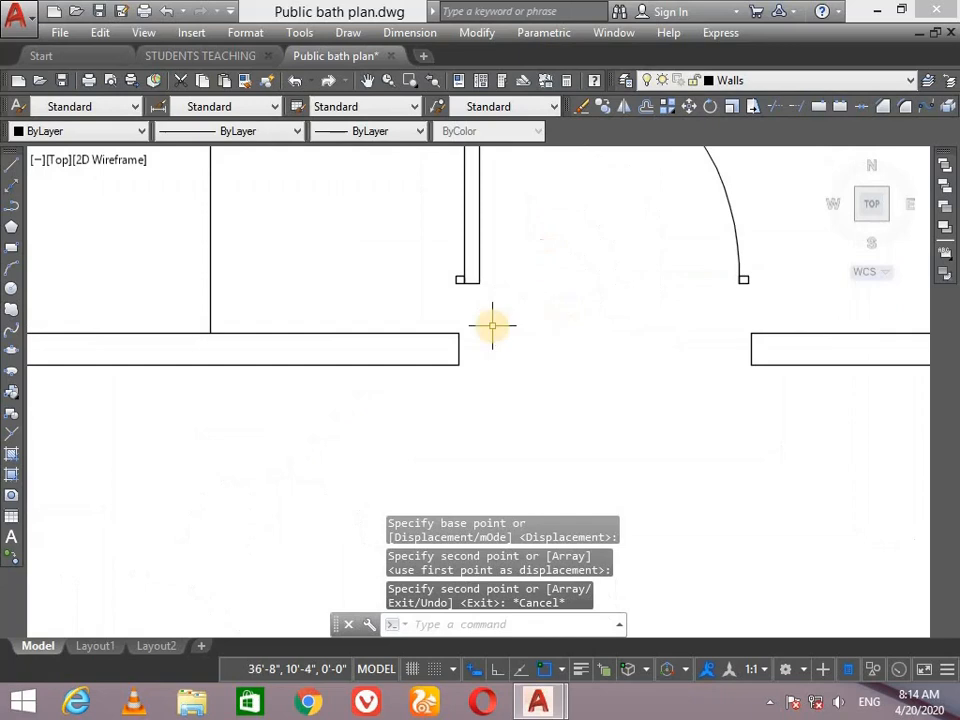
text(al)
key(Return)
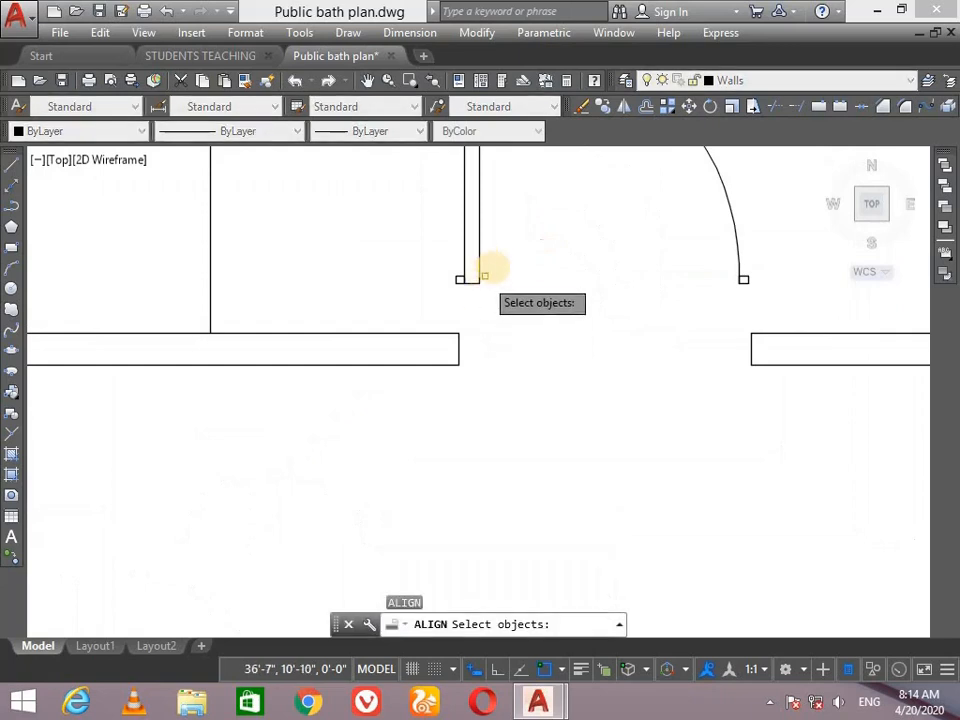
click(521, 240)
click(424, 295)
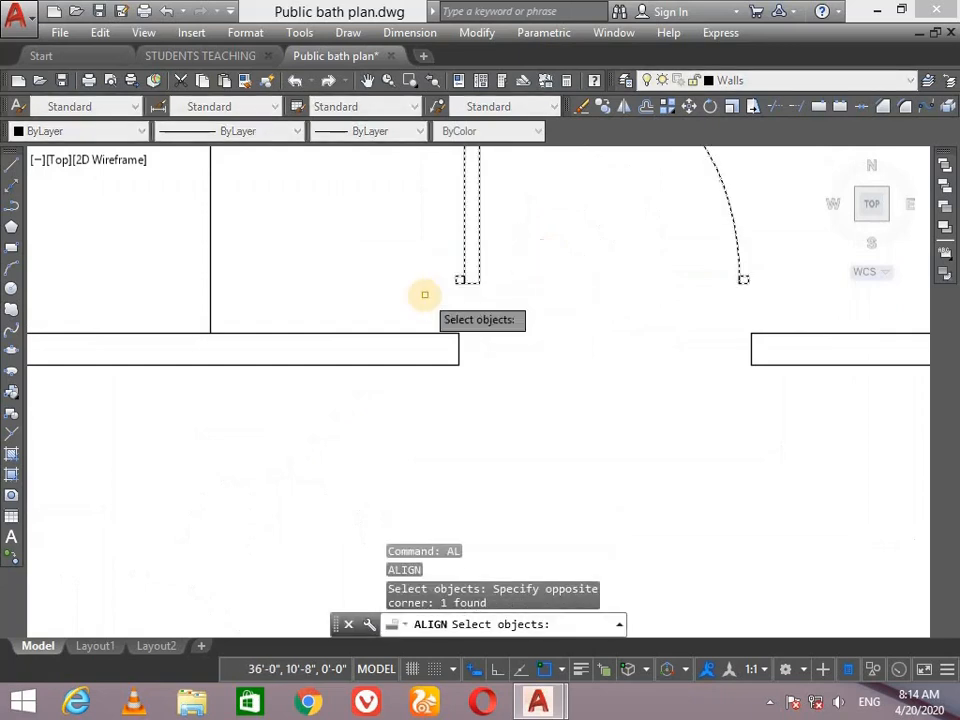
key(Return)
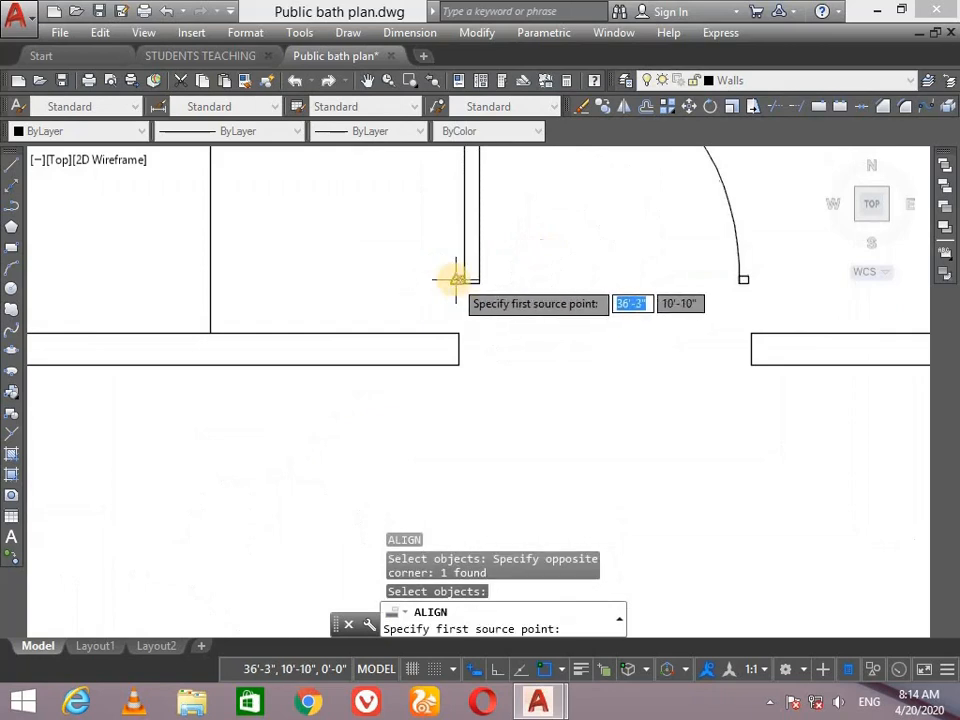
click(456, 279)
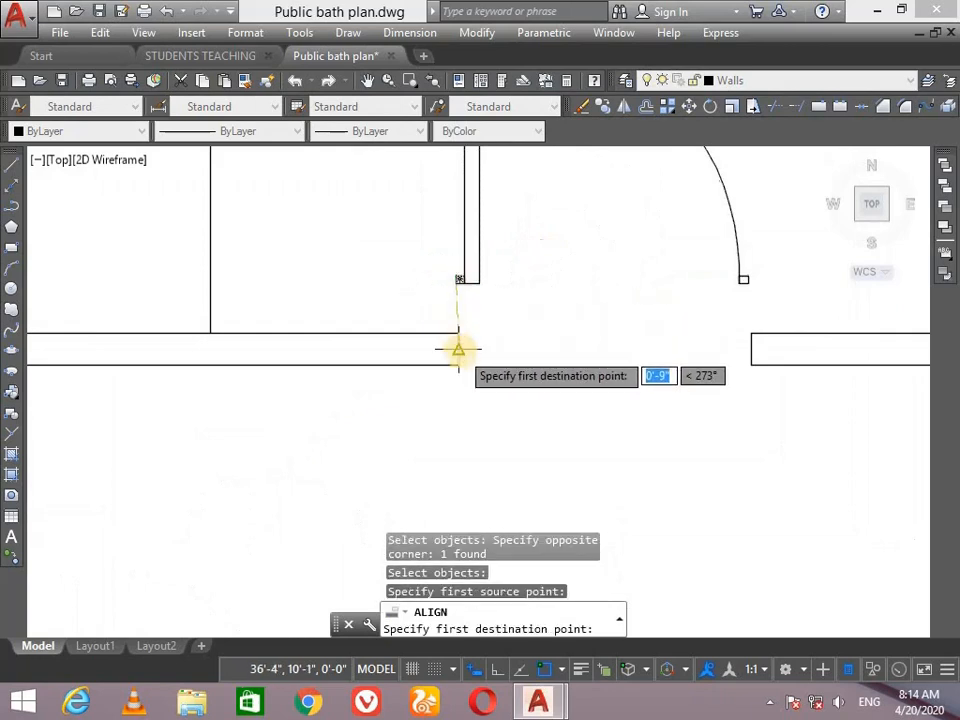
click(458, 350)
click(744, 278)
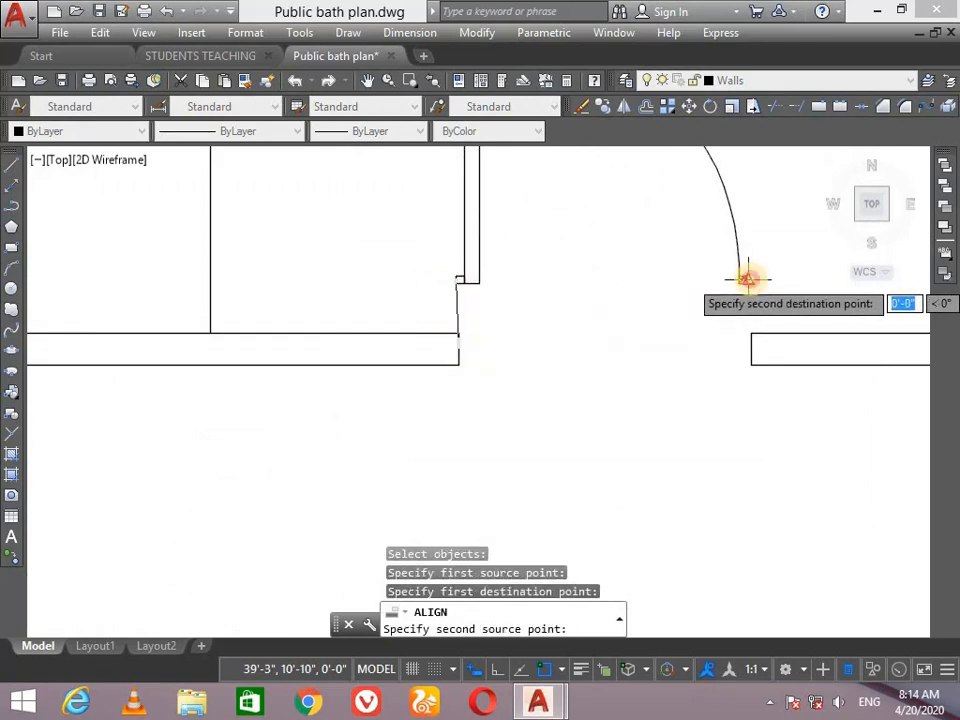
click(751, 348)
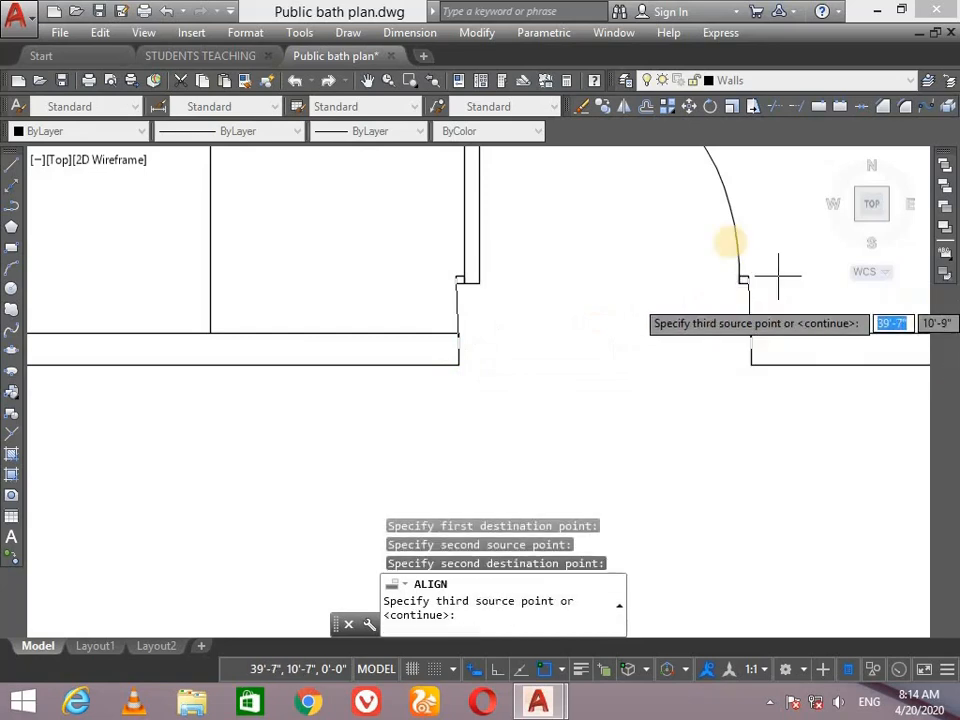
key(Return)
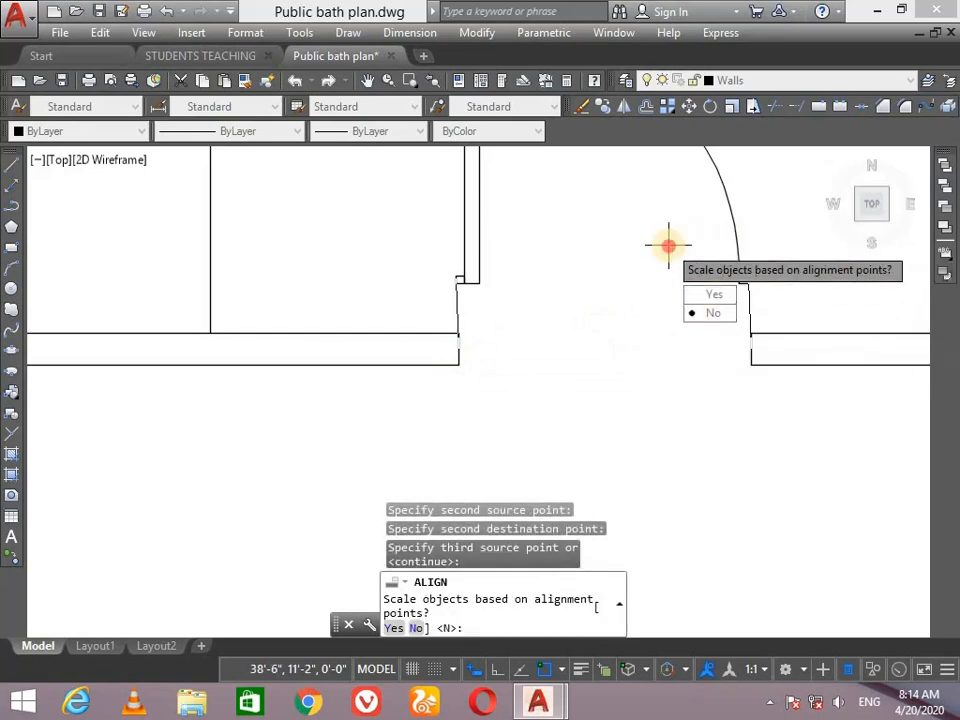
text(Y)
key(Return)
scroll(579, 343, down, 5)
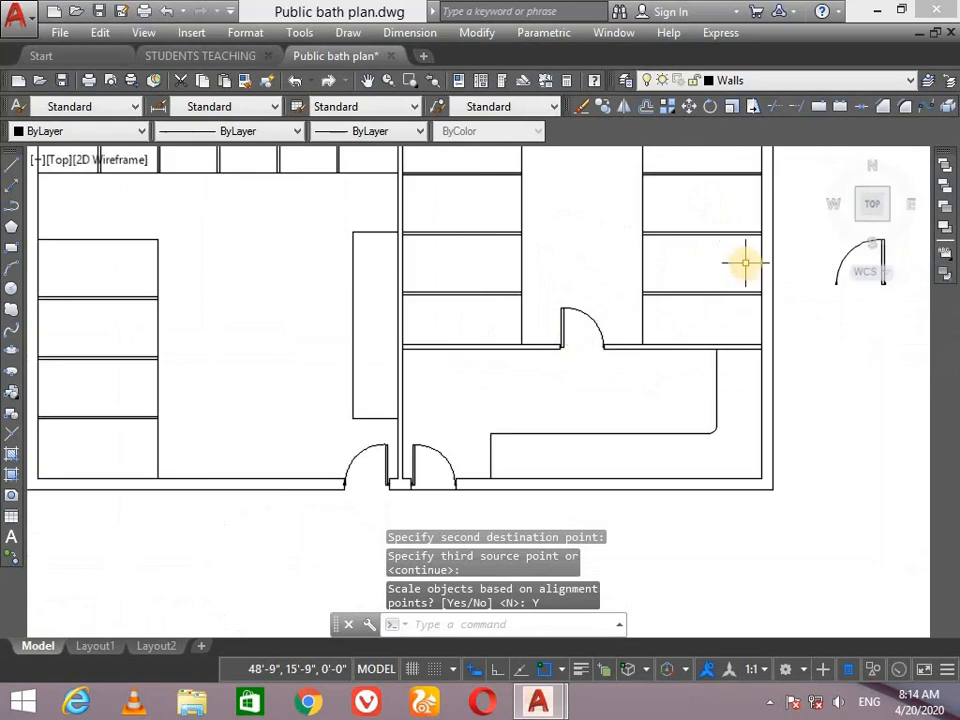
scroll(810, 150, down, 2)
scroll(775, 160, up, 2)
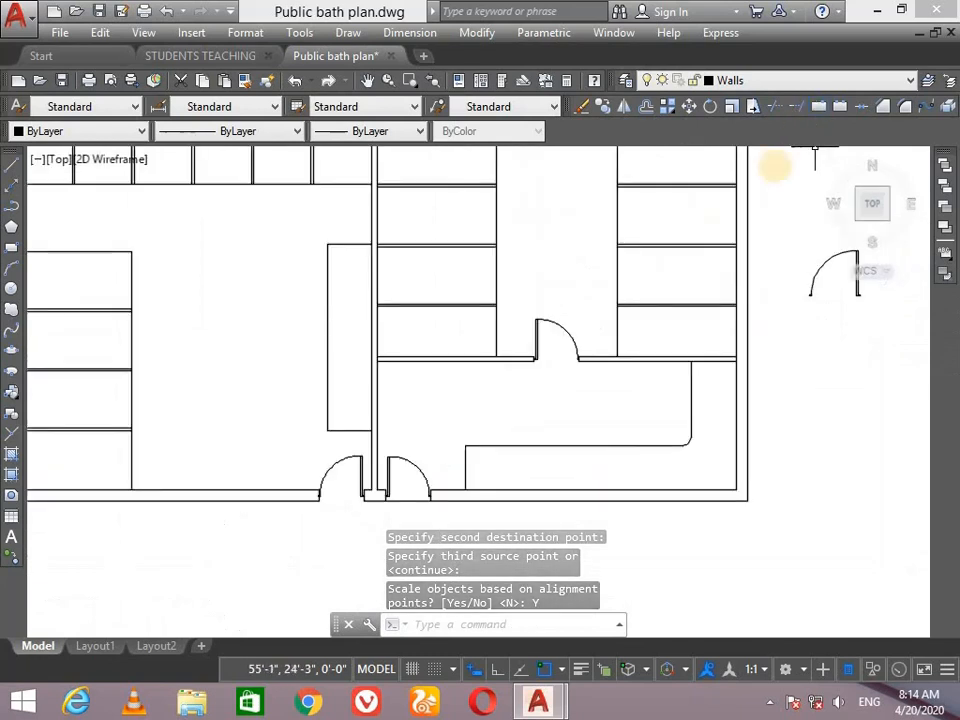
text(p)
key(Return)
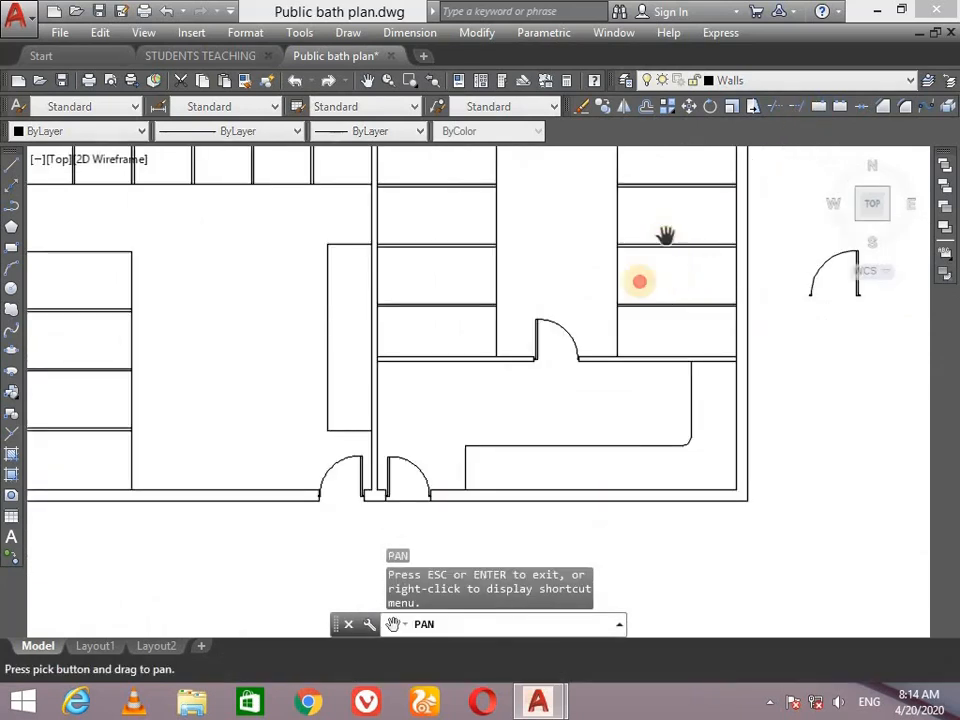
drag(666, 236, 575, 393)
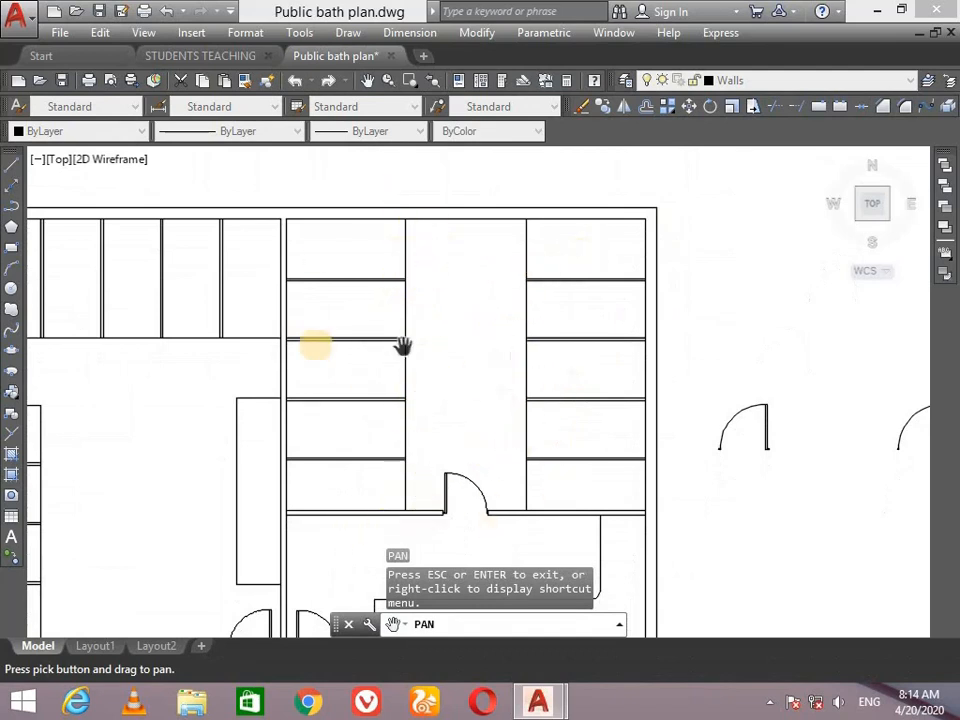
mouse_move(295, 331)
mouse_down()
mouse_move(693, 252)
mouse_move(699, 311)
mouse_move(557, 281)
mouse_move(326, 268)
mouse_move(429, 242)
mouse_move(390, 294)
mouse_move(328, 261)
mouse_move(324, 214)
mouse_move(171, 367)
mouse_move(405, 358)
mouse_move(403, 337)
mouse_move(285, 334)
mouse_move(293, 327)
mouse_up()
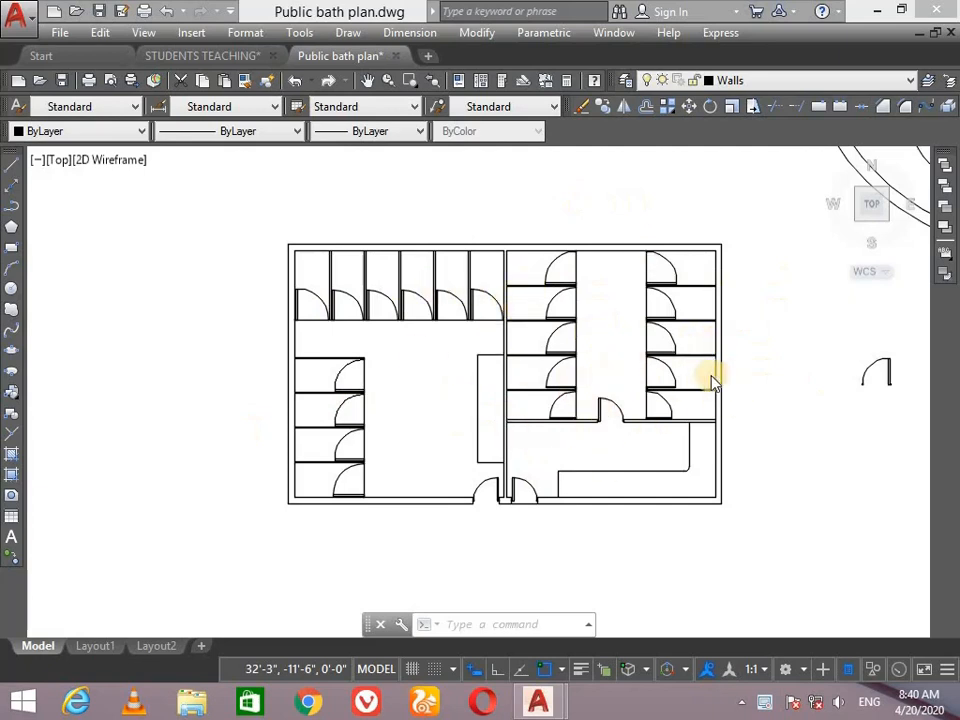
Scale the washbasin block by a factor of 0.2 about its drain
scroll(560, 326, down, 6)
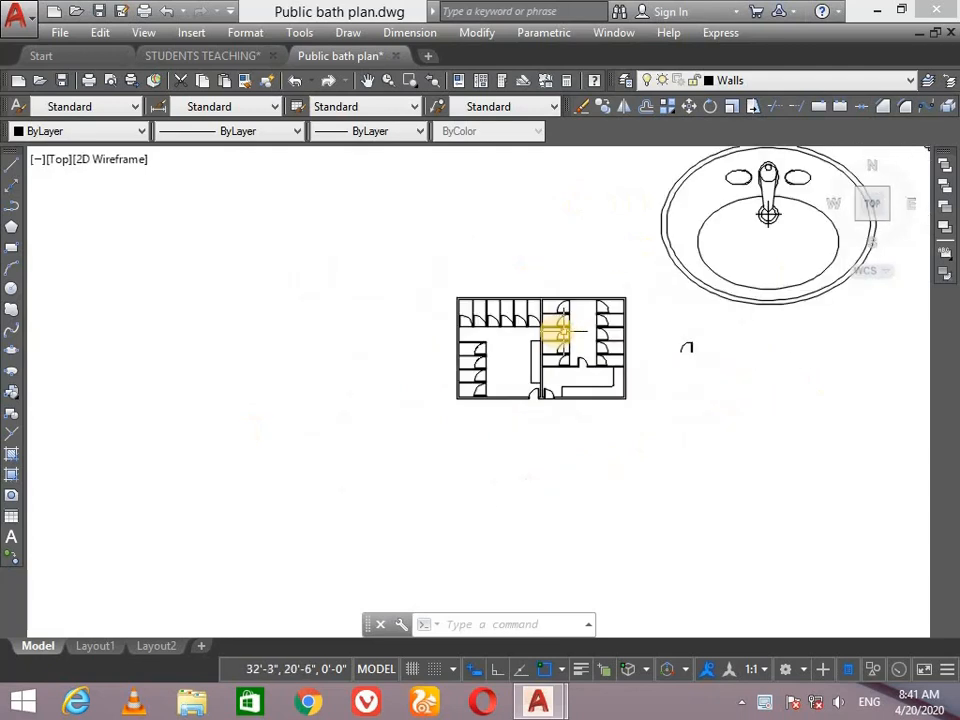
scroll(892, 330, down, 2)
scroll(925, 250, up, 4)
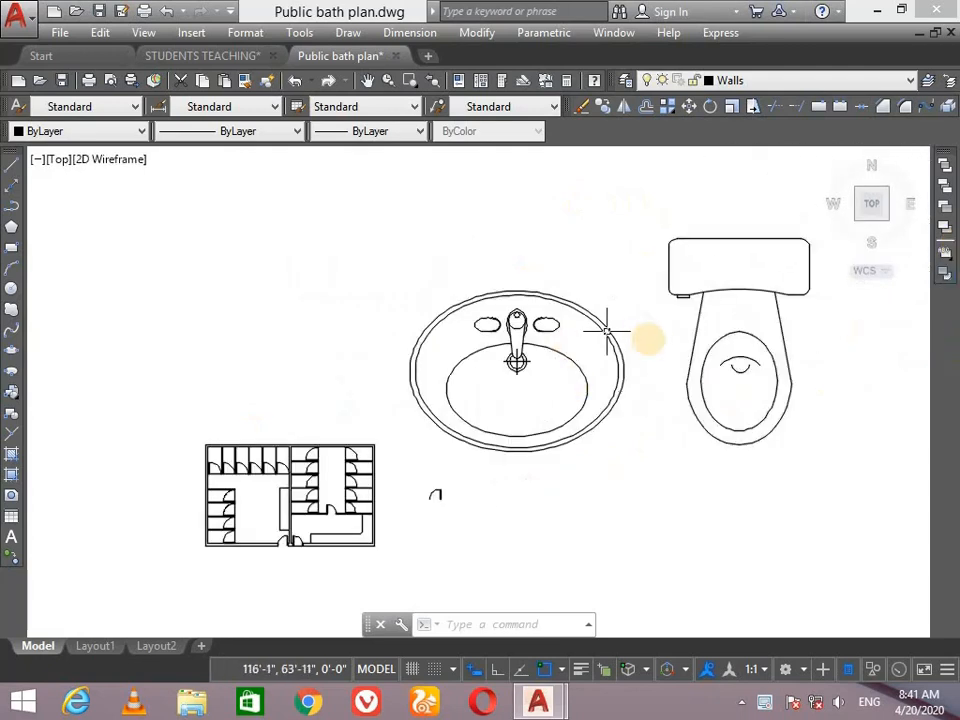
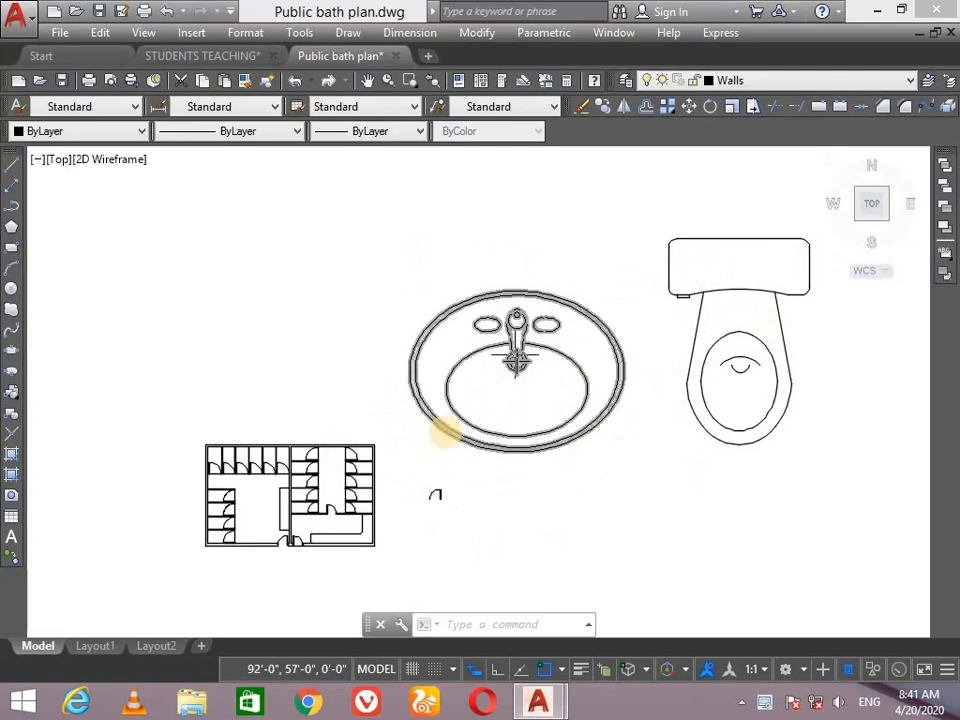
scroll(249, 561, up, 2)
scroll(397, 443, down, 2)
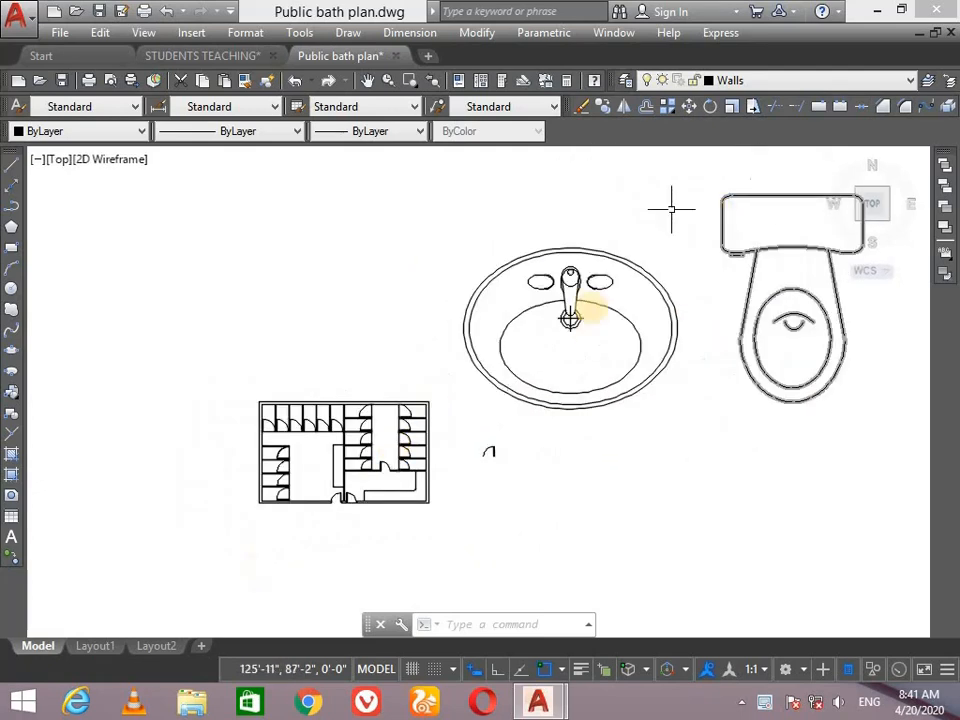
click(570, 280)
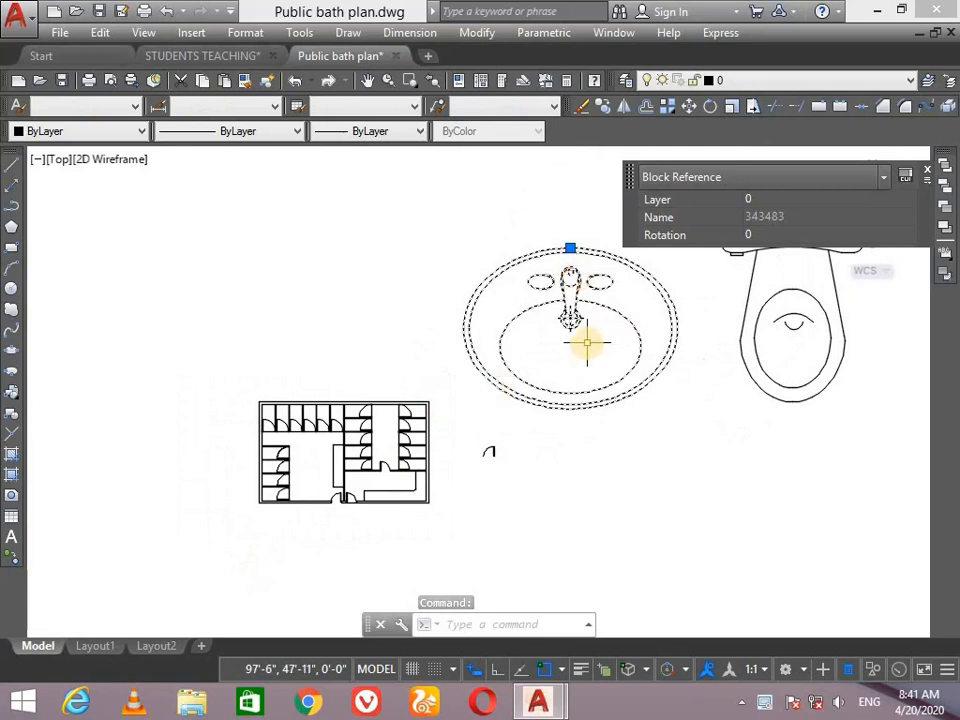
key(Return)
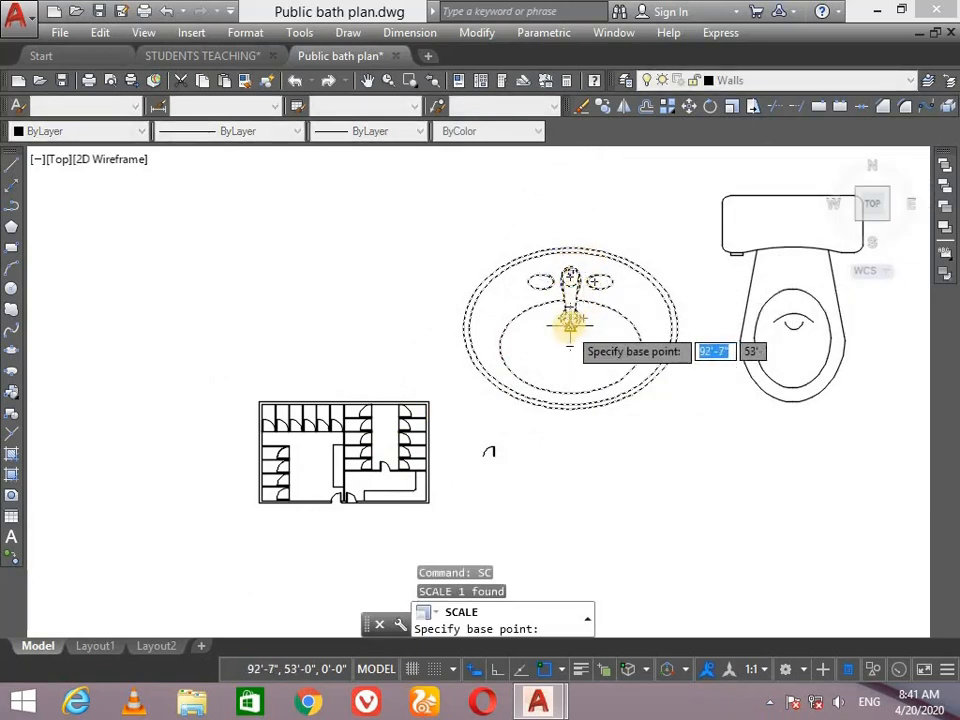
click(570, 321)
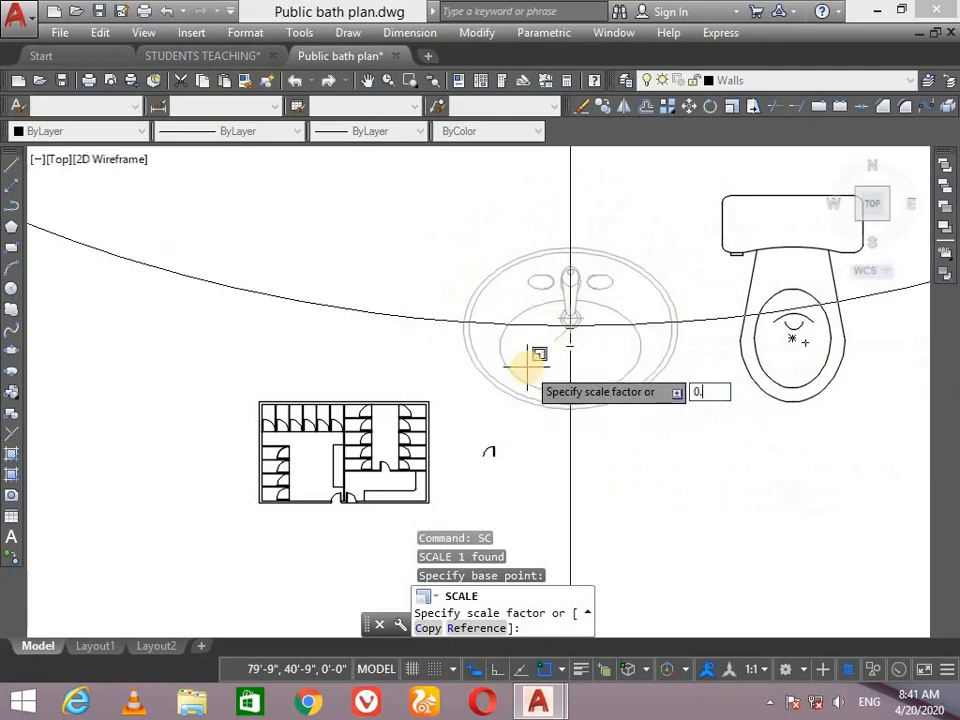
key(Return)
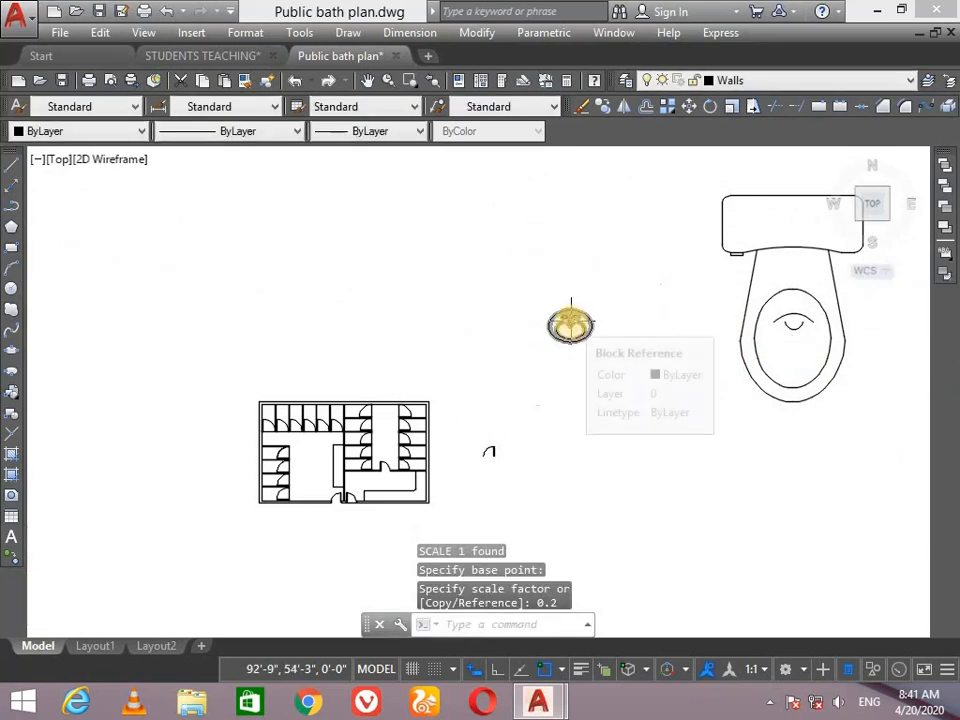
Scale the OLIMPICO toilet block by a factor of 0.2 about the midpoint of the tank's front edge
click(773, 247)
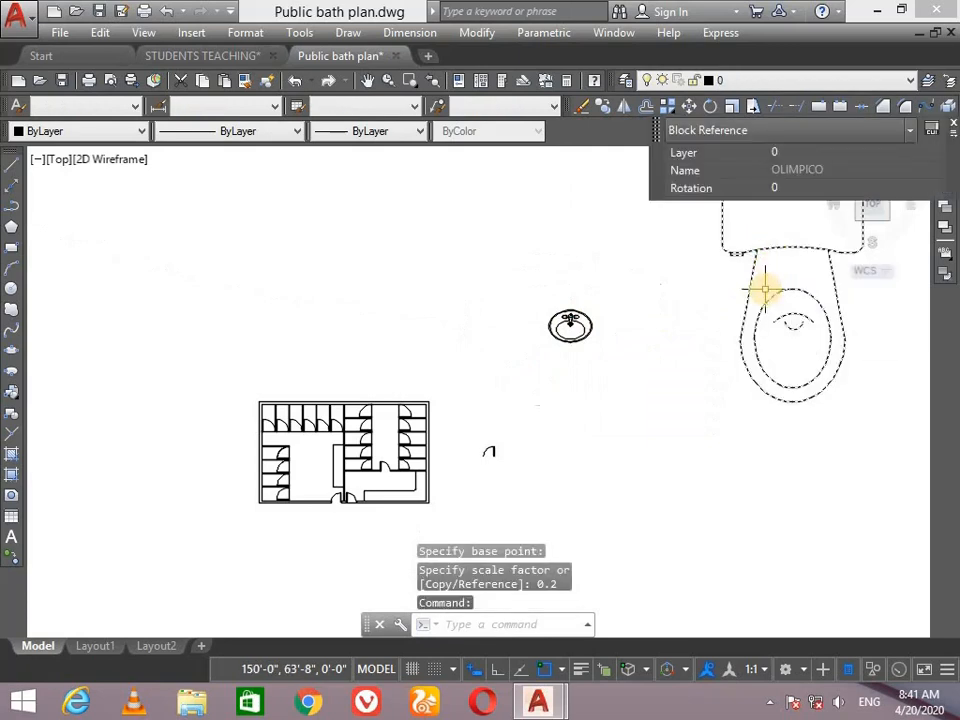
text(sc)
key(Return)
text(0.2)
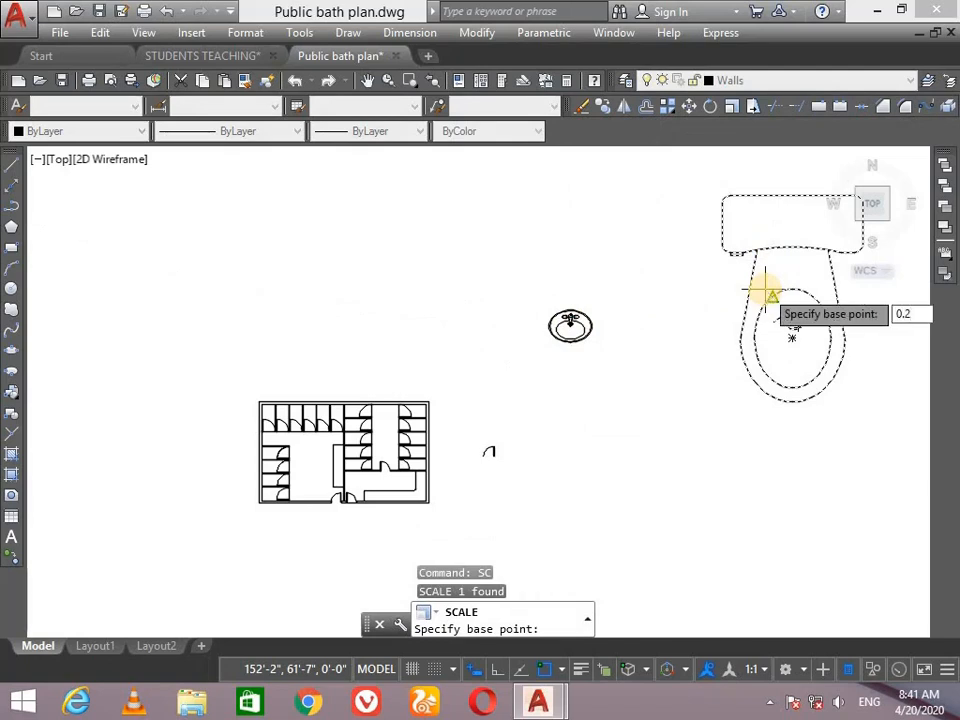
key(Return)
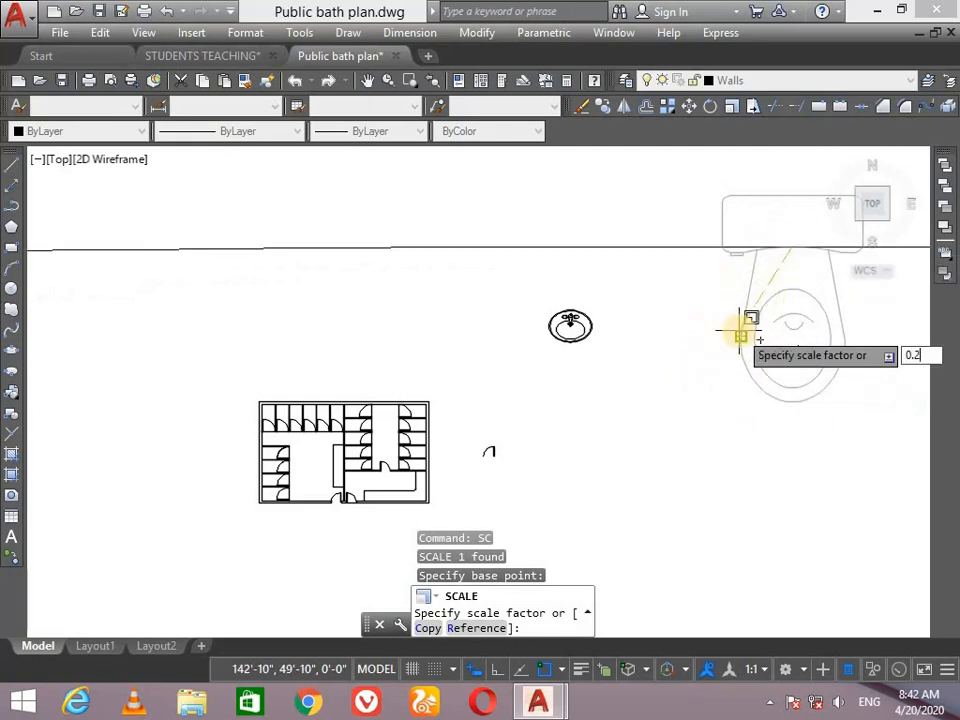
key(Return)
Move the toilet block to just outside the plan's upper-right corner
click(802, 242)
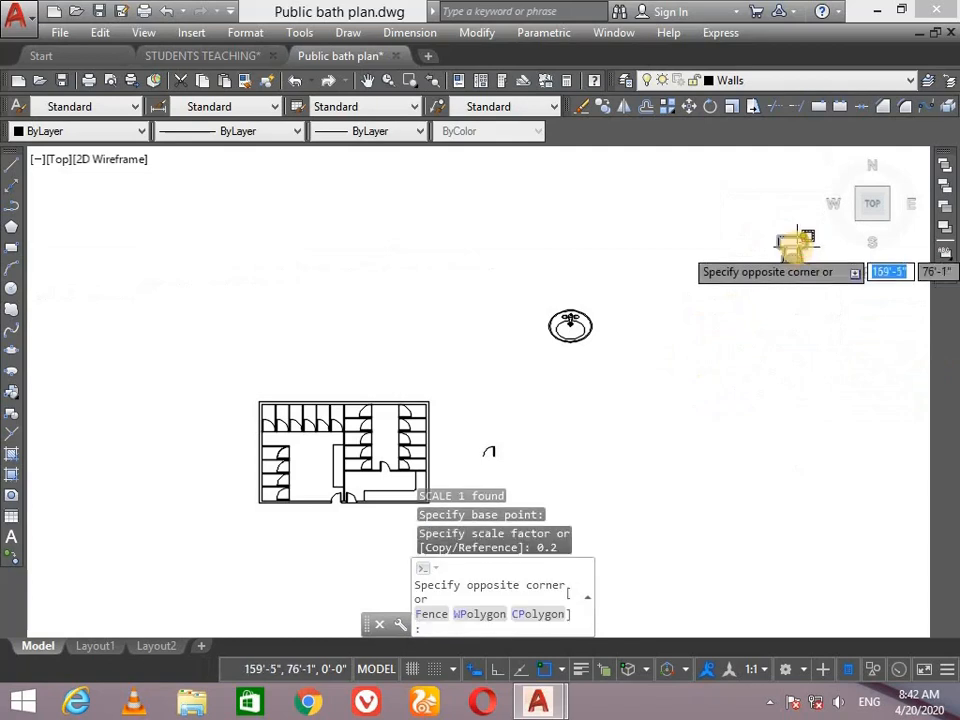
click(793, 254)
click(792, 237)
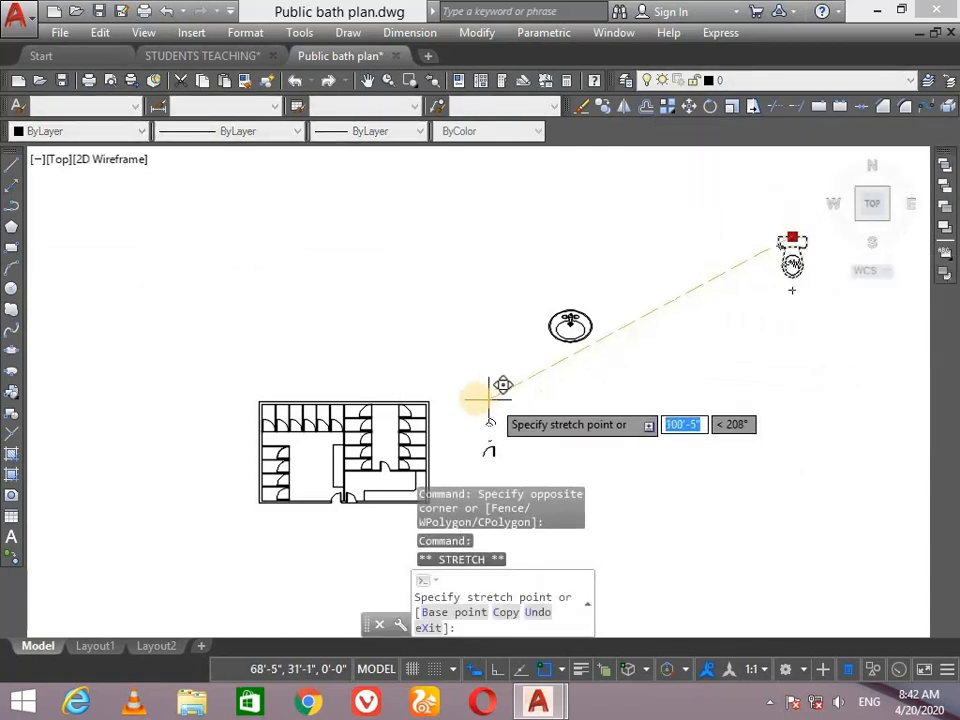
click(470, 386)
Move the washbasin block below the toilet, just outside the plan's lower-right corner, and clear the selection
click(562, 320)
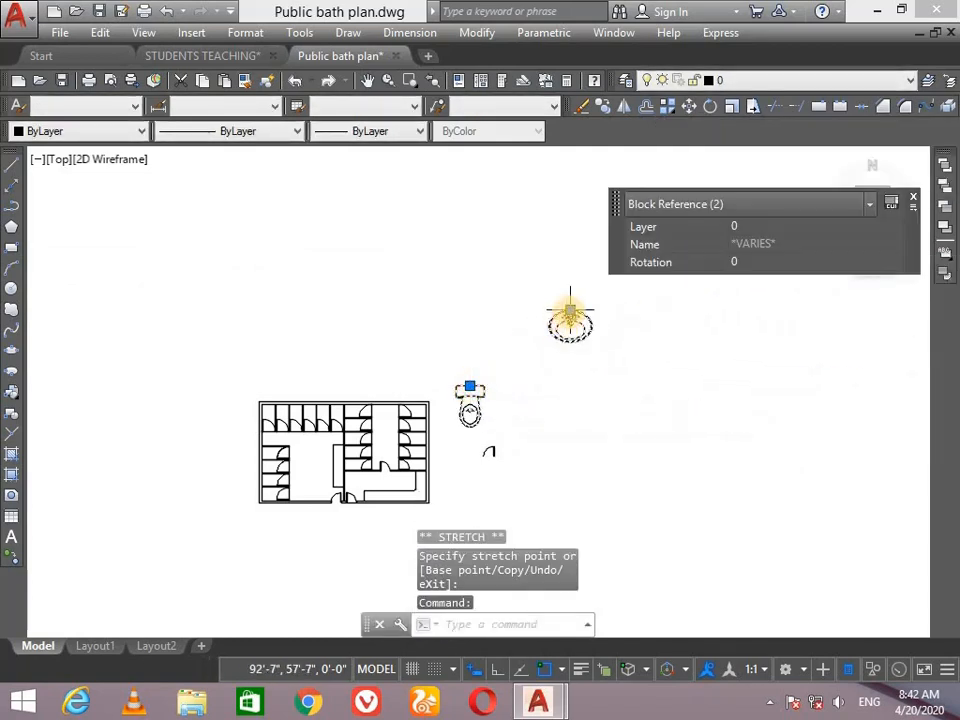
click(570, 313)
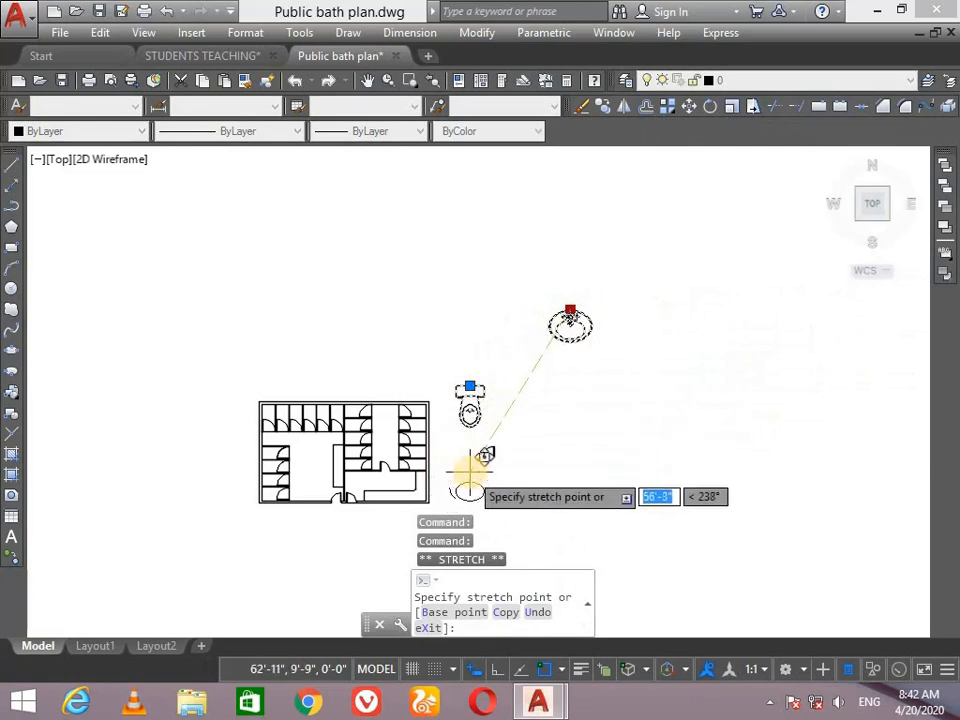
click(471, 474)
scroll(450, 475, up, 4)
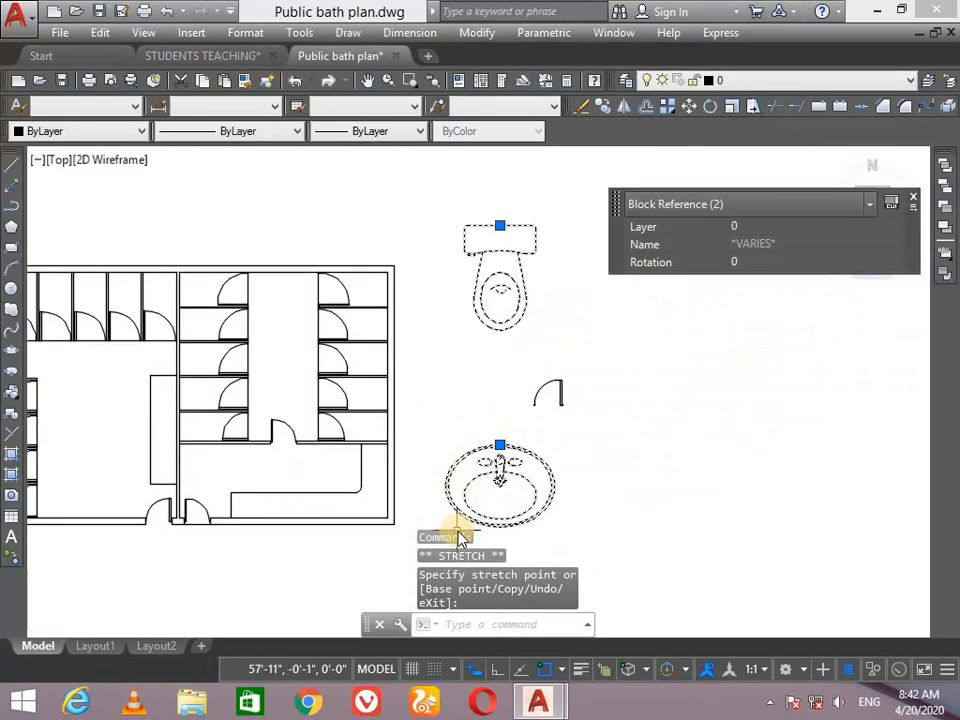
key(Escape)
Explode the washbasin block into separate objects
scroll(588, 432, up, 2)
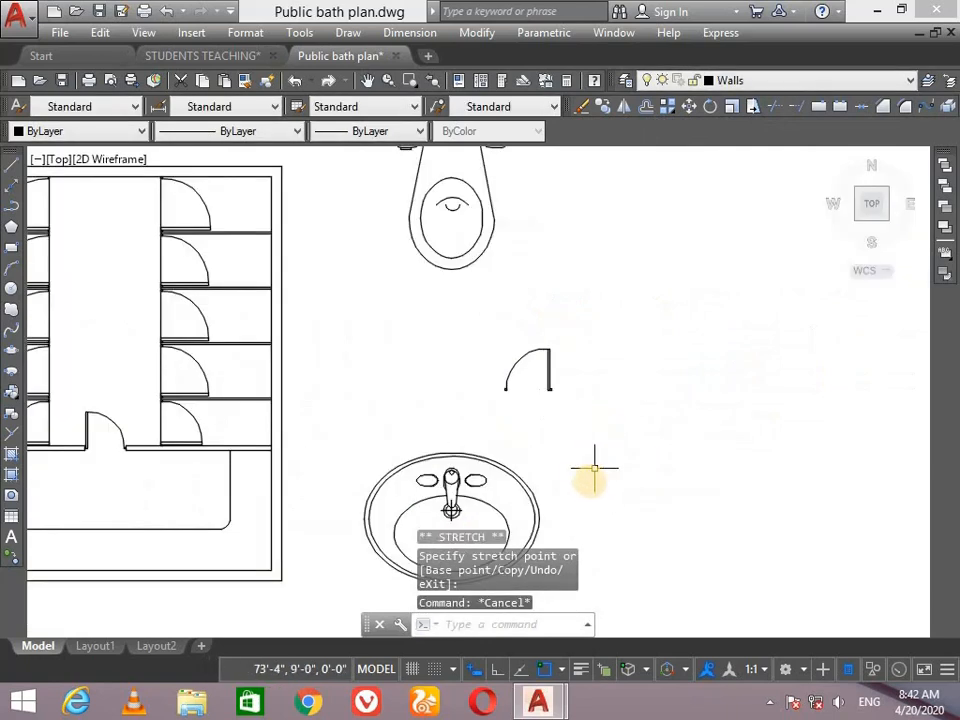
scroll(556, 469, down, 2)
click(491, 474)
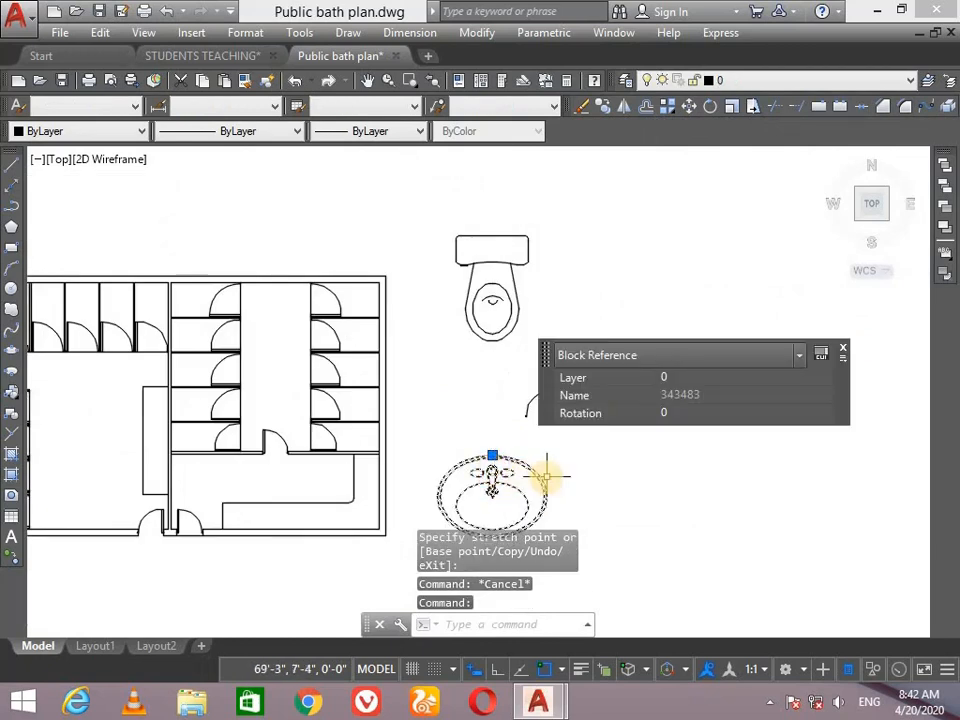
text(x)
key(Return)
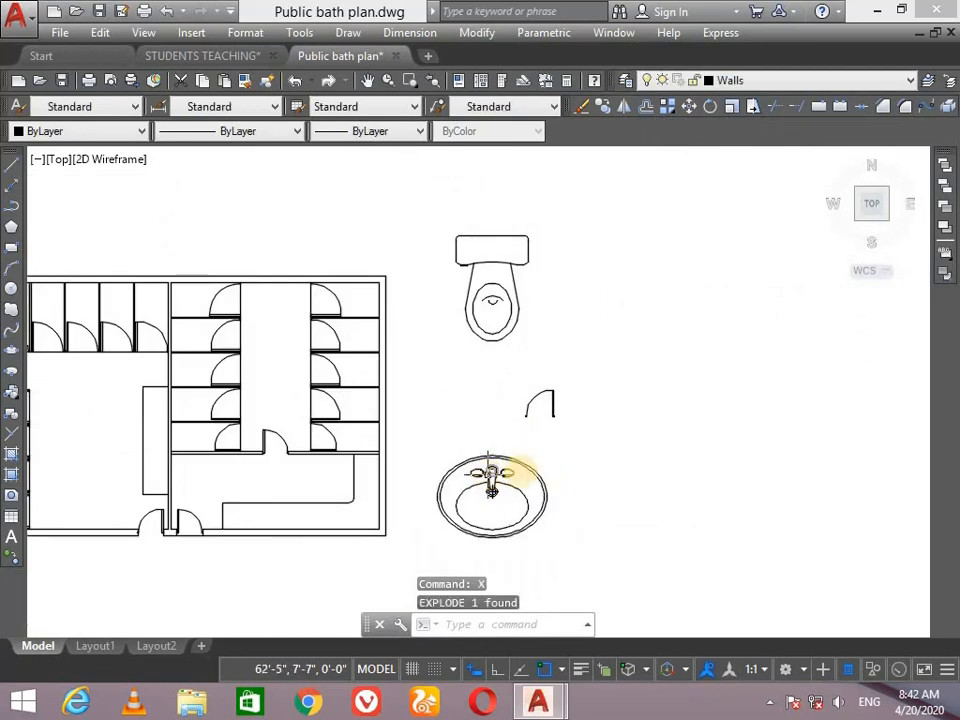
Define a block named Basin from all the washbasin objects, with its base point at the middle of the rim's back edge
key(Return)
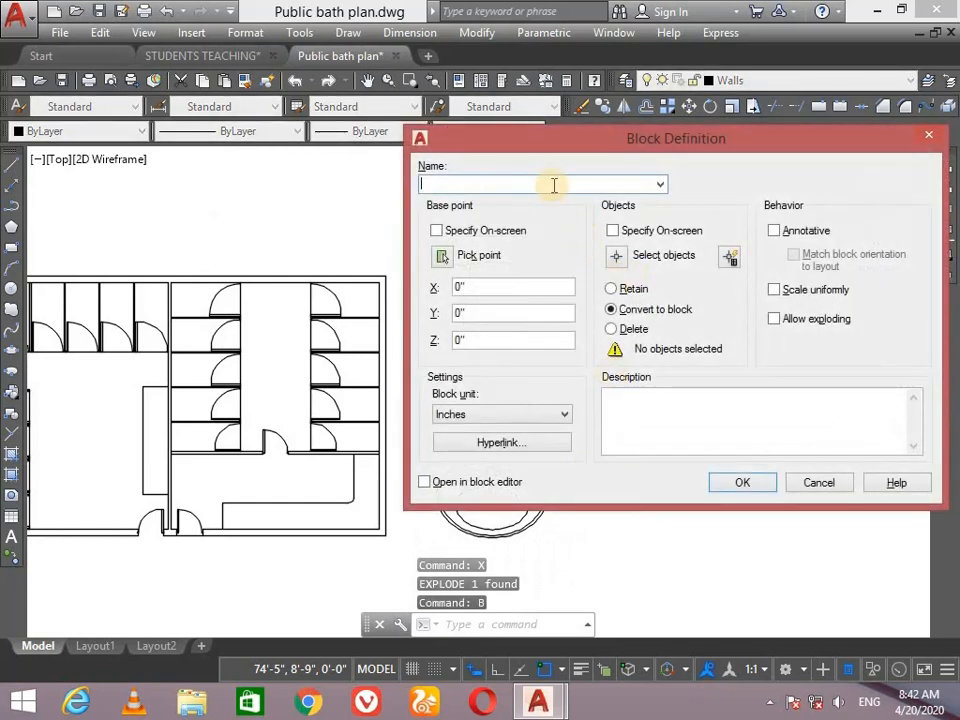
text(Basin)
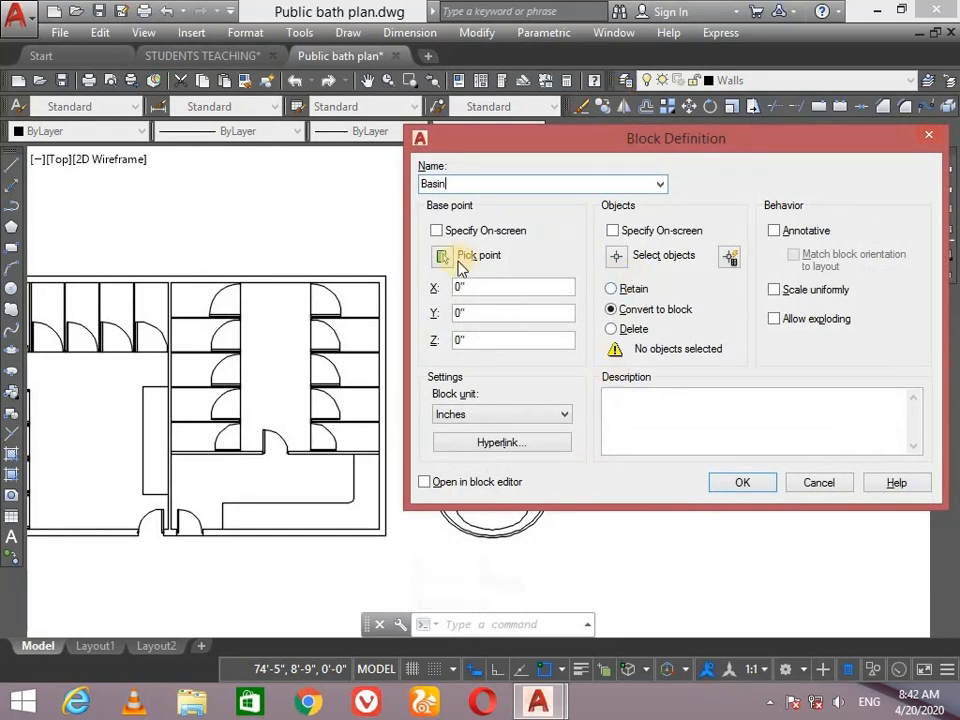
click(628, 258)
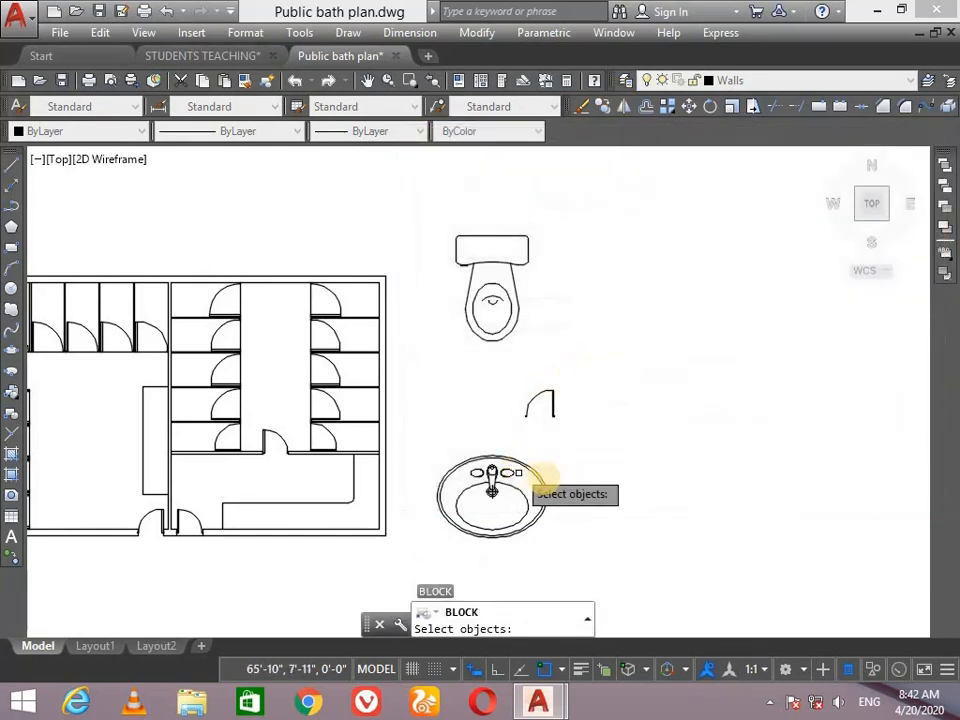
click(517, 510)
click(425, 528)
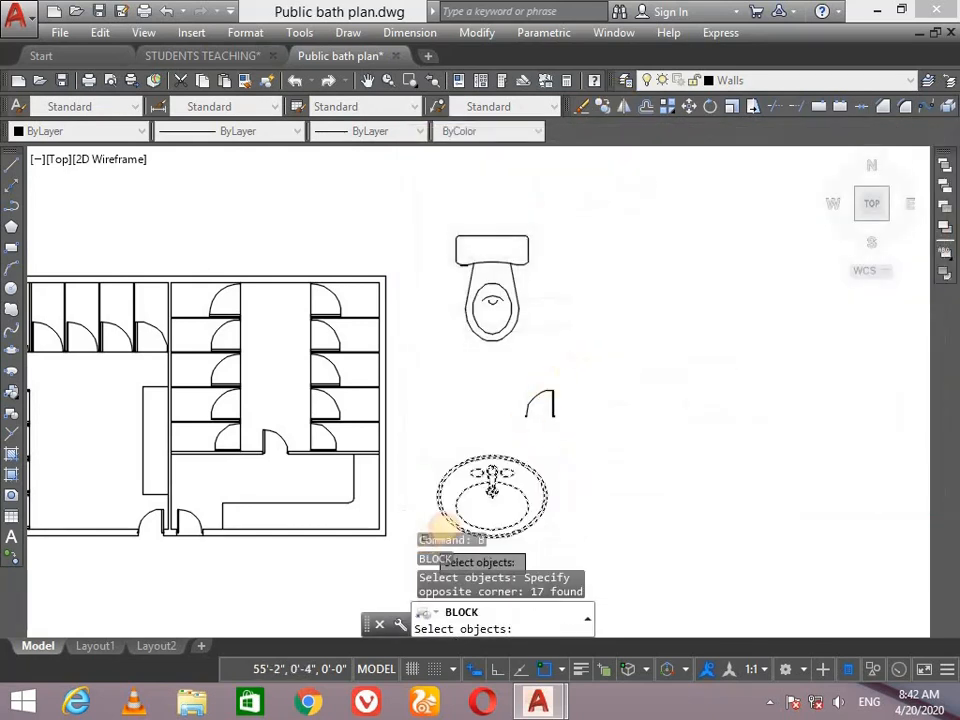
key(Return)
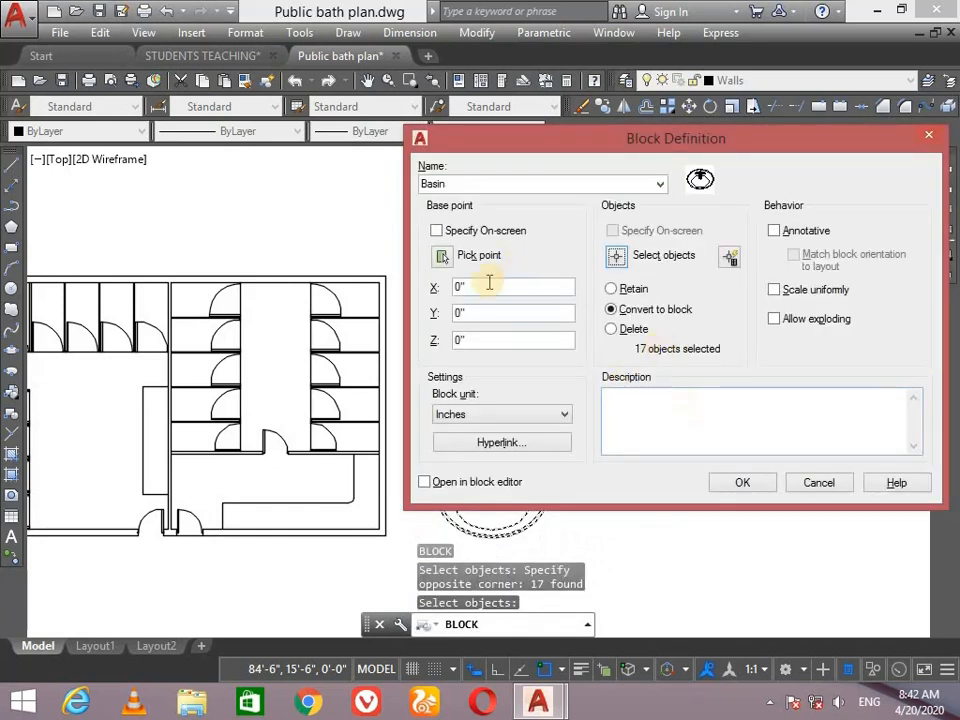
click(451, 258)
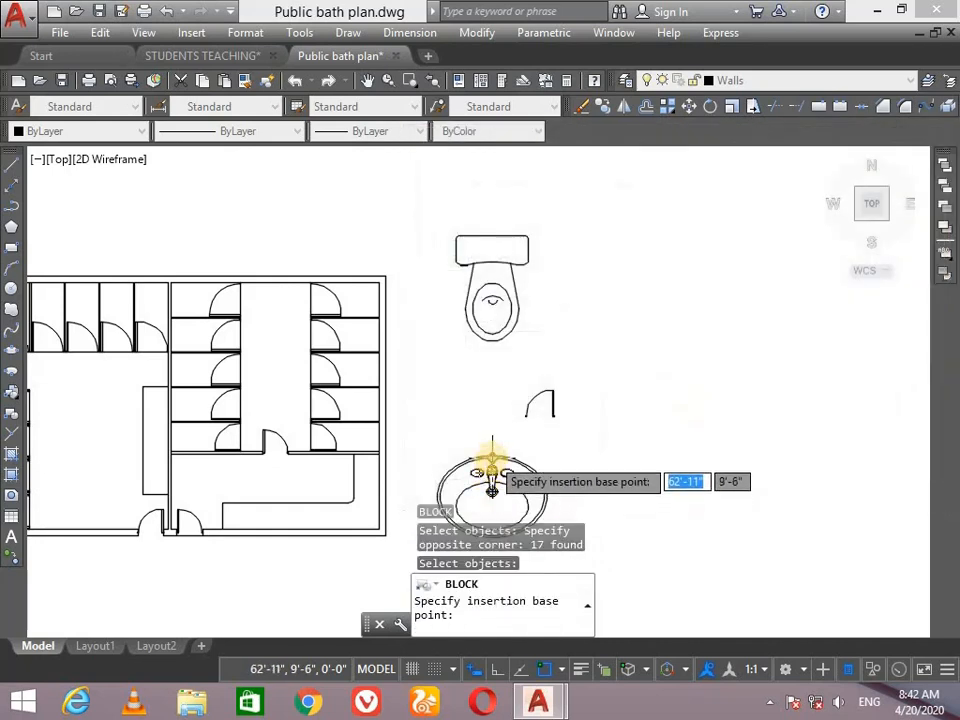
click(491, 458)
click(740, 484)
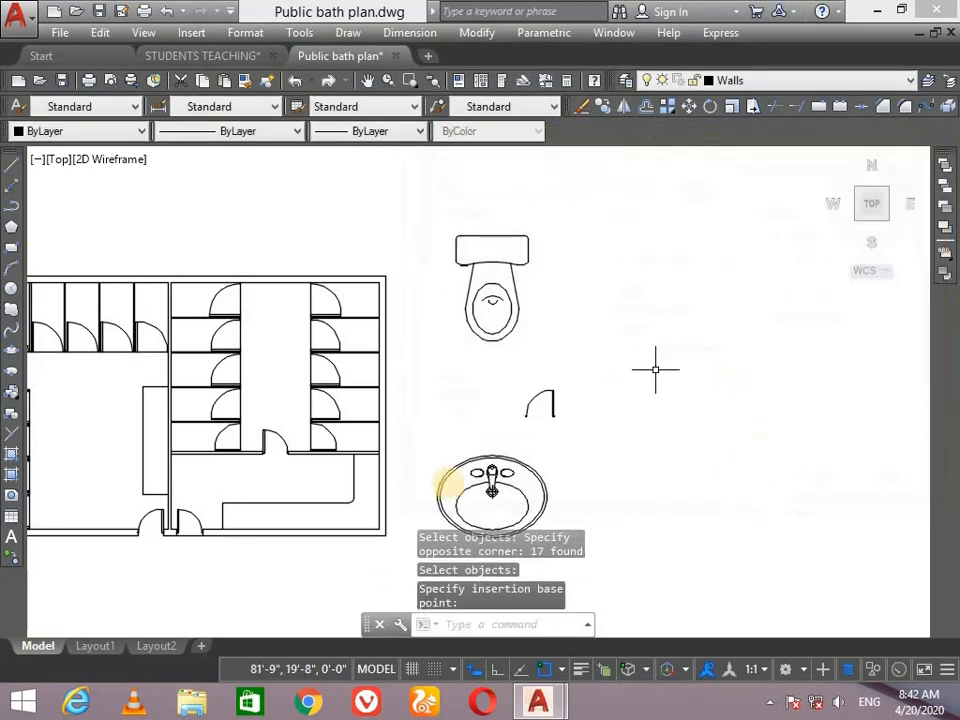
Explode the OLIMPICO toilet block and check its separate objects with a crossing selection
click(505, 262)
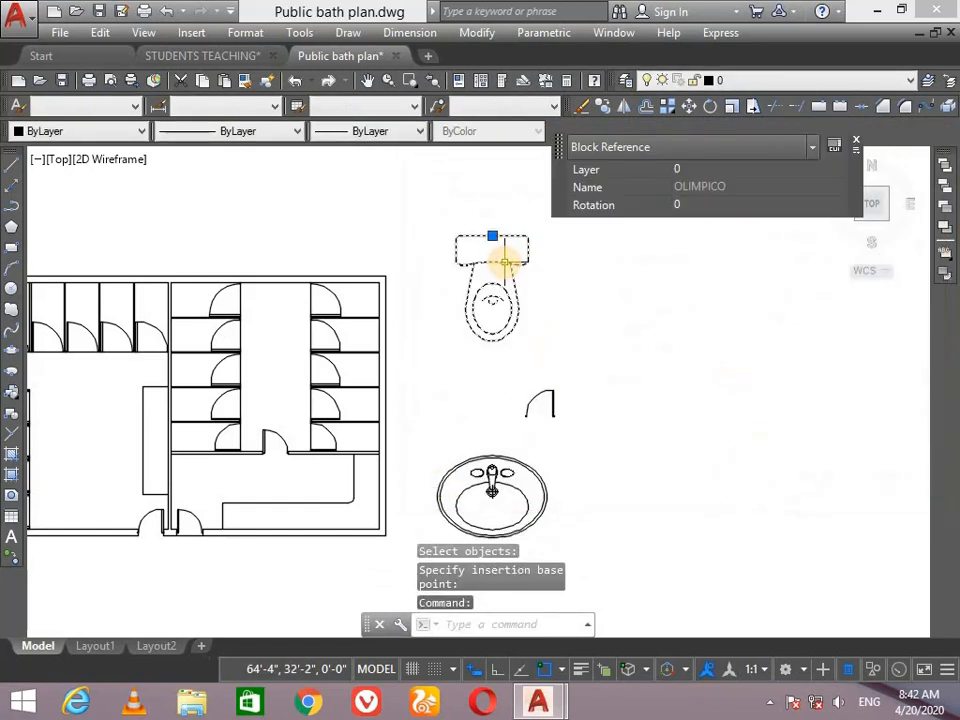
key(Return)
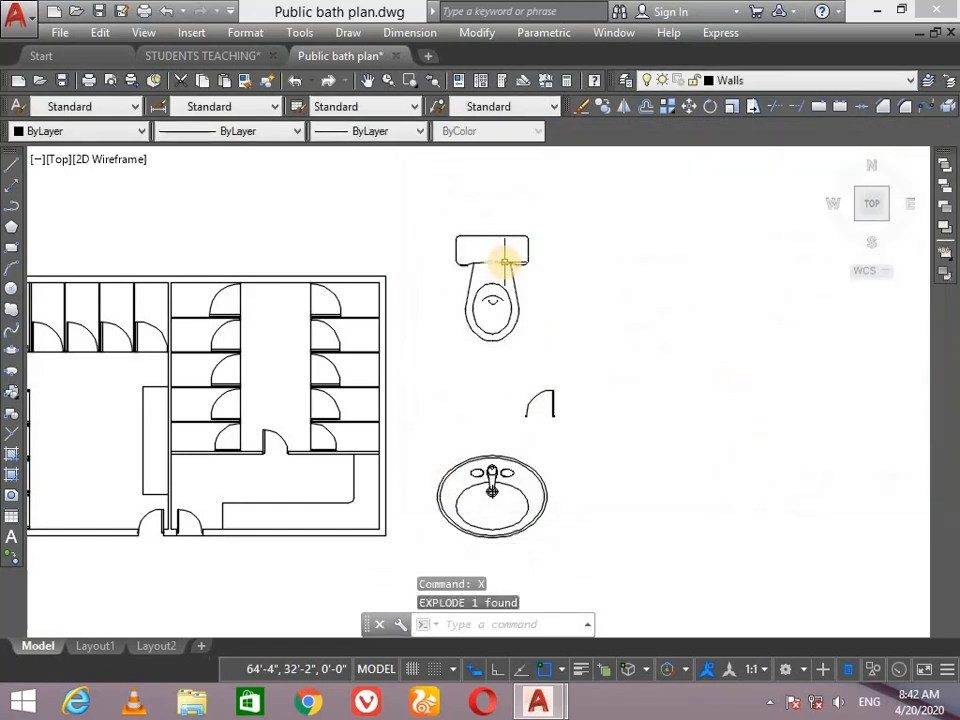
click(577, 212)
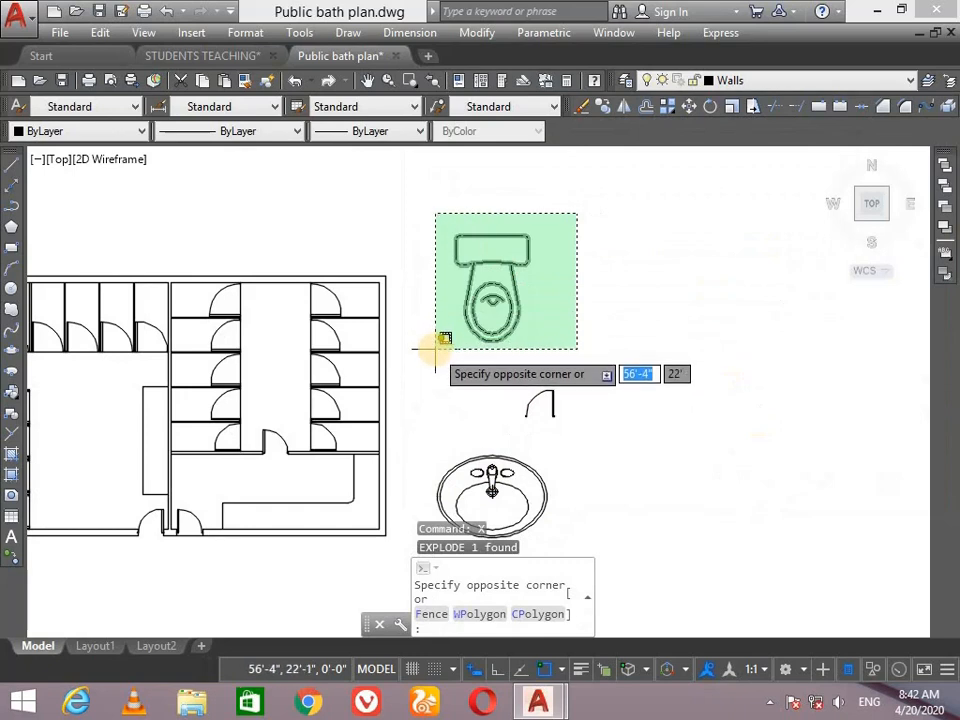
click(446, 349)
key(Escape)
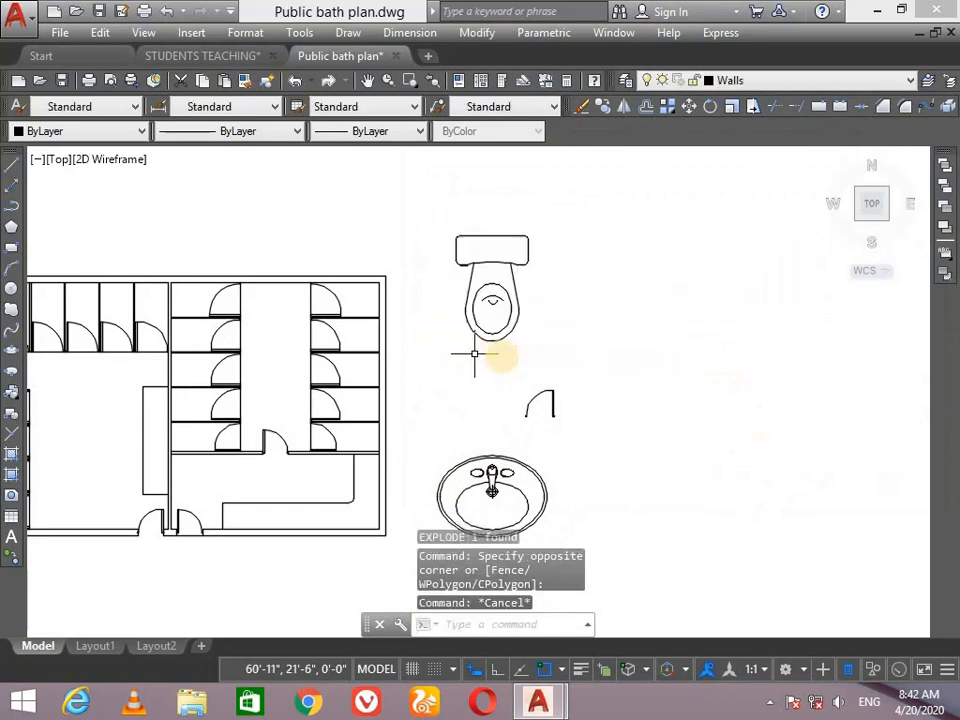
Define a block named WC from all the toilet objects, with its base point where the tank meets the middle of the bowl
key(Return)
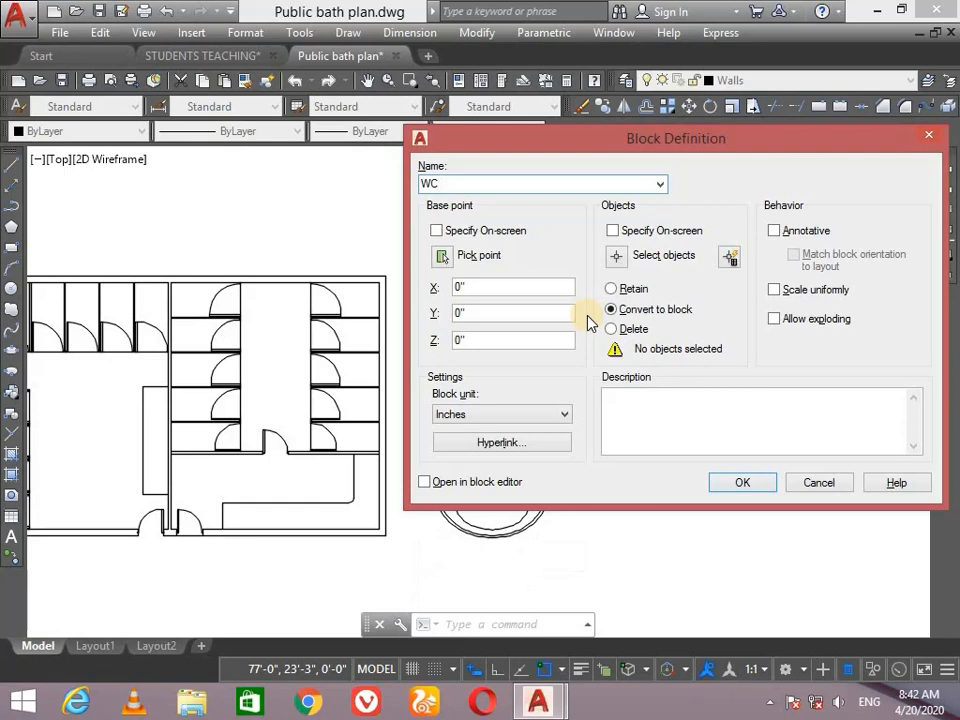
click(617, 258)
click(554, 223)
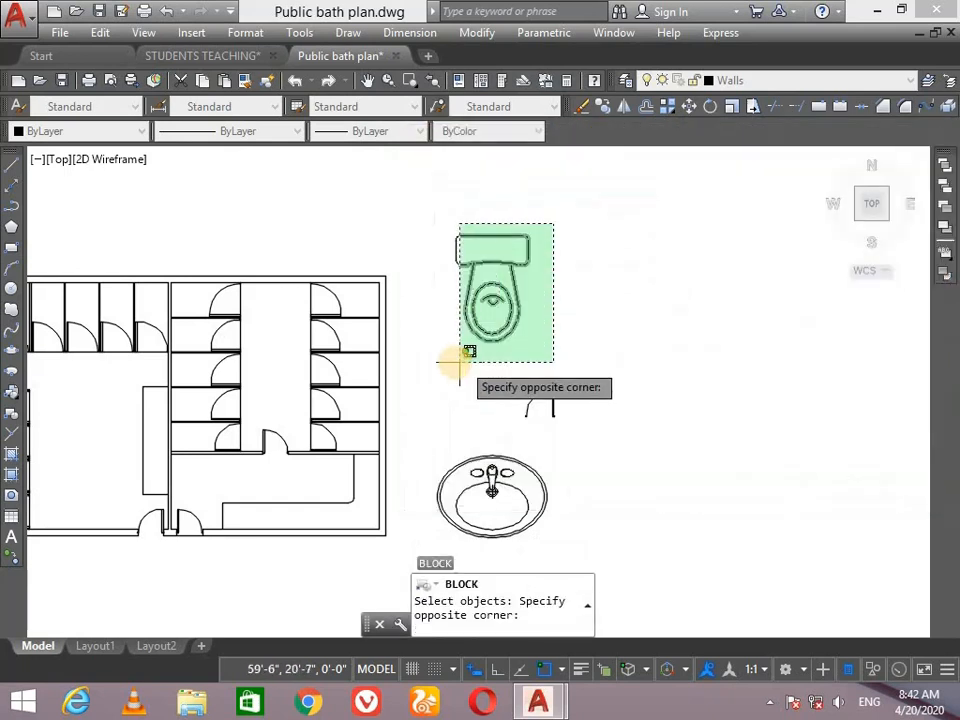
click(447, 357)
key(Return)
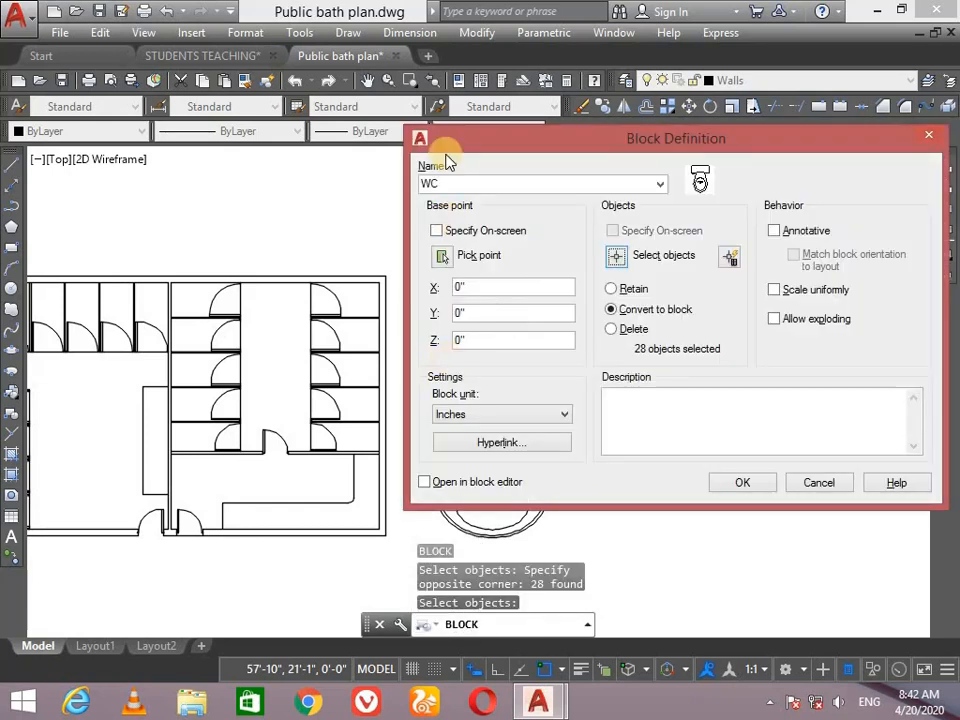
click(441, 256)
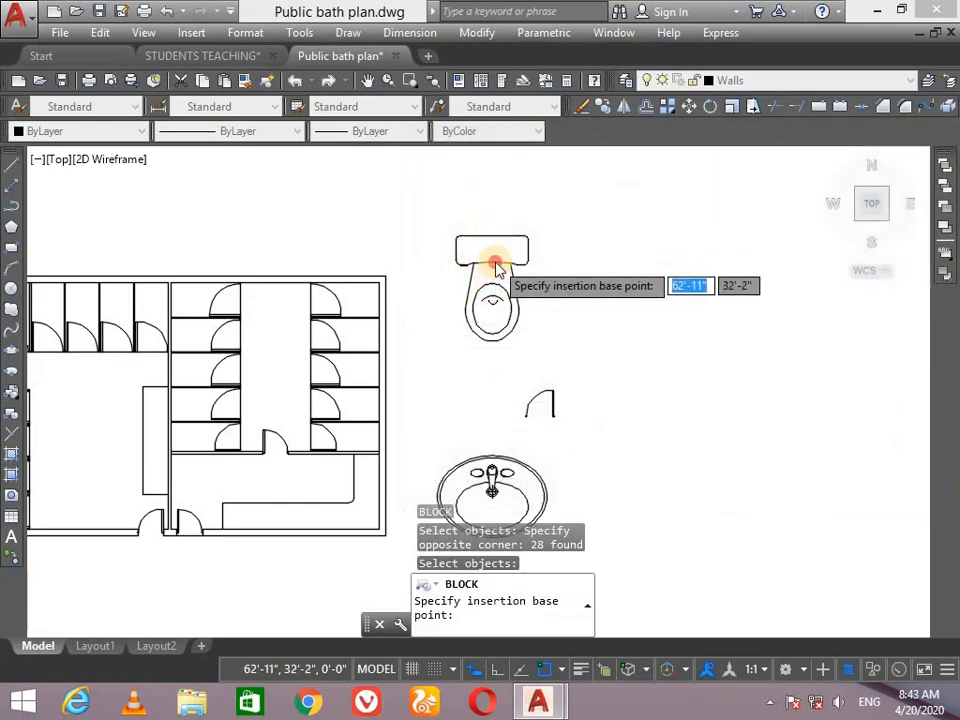
click(495, 260)
click(745, 483)
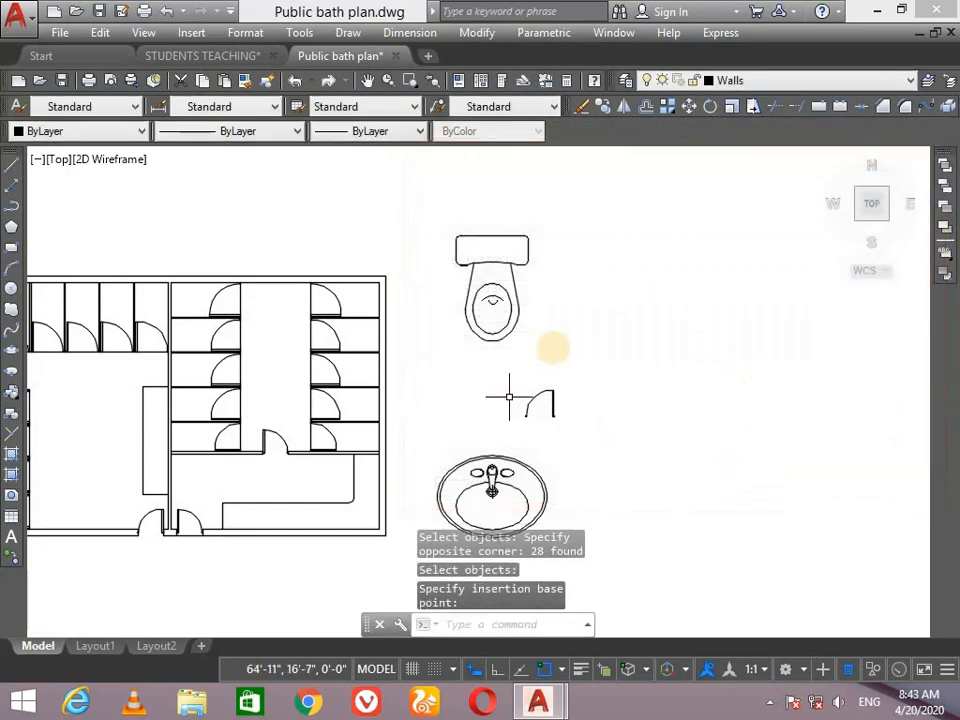
Draw a horizontal 2'6" guide line into the L-shaped counter, starting at the midpoint of its short left end
scroll(447, 572, up, 2)
scroll(347, 536, down, 4)
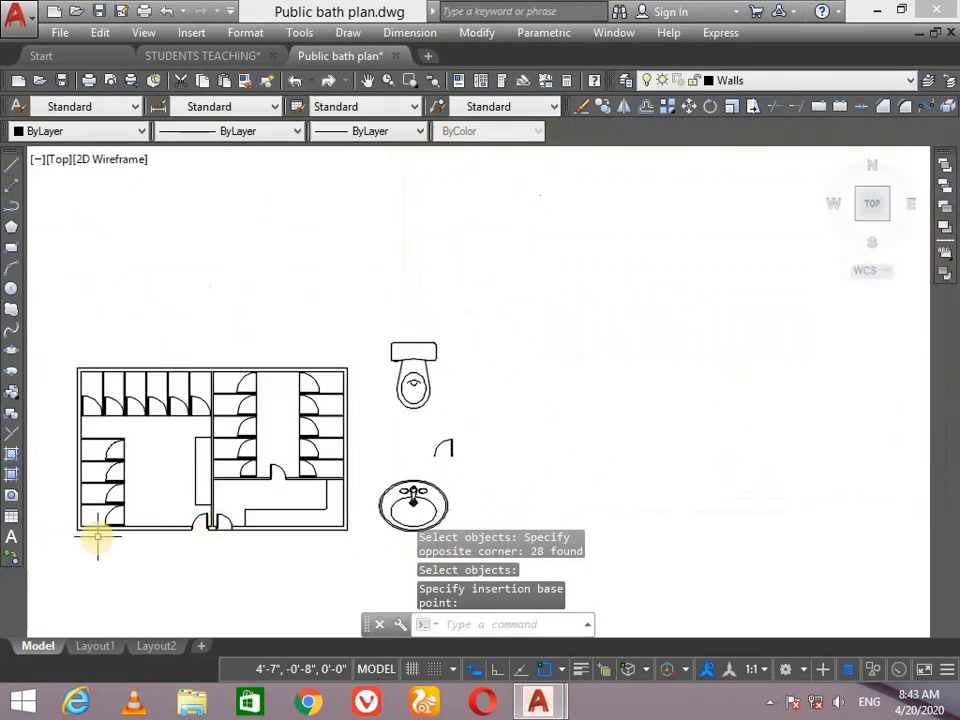
scroll(120, 530, up, 5)
text(p)
key(Return)
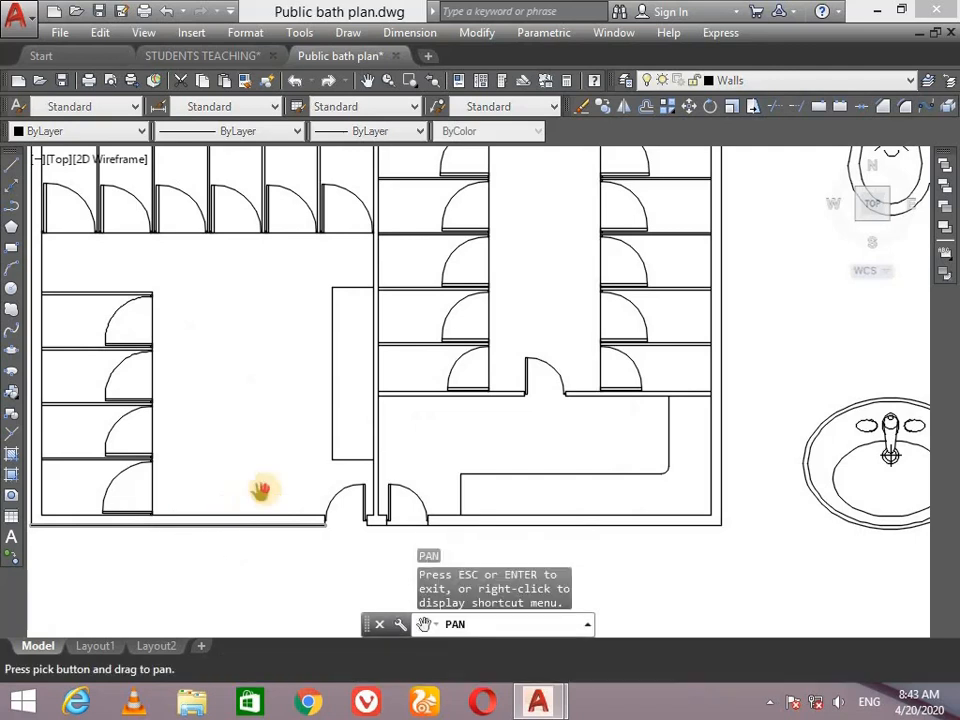
mouse_move(257, 489)
mouse_down()
mouse_move(279, 448)
mouse_move(338, 495)
mouse_move(289, 470)
mouse_move(326, 480)
mouse_move(289, 439)
mouse_move(231, 424)
mouse_move(245, 440)
mouse_up()
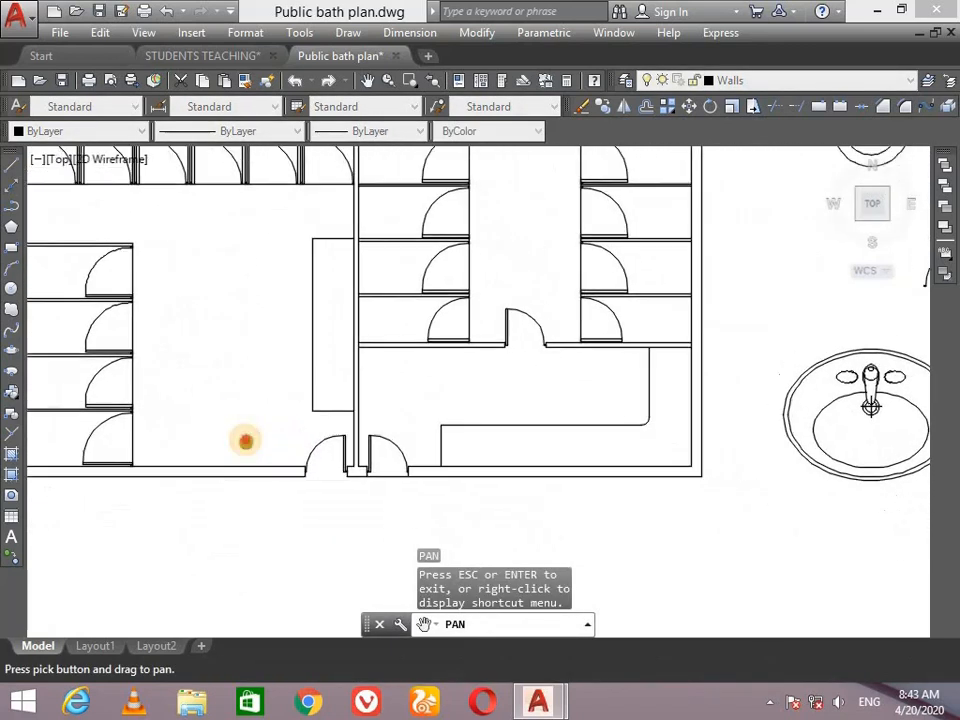
key(Escape)
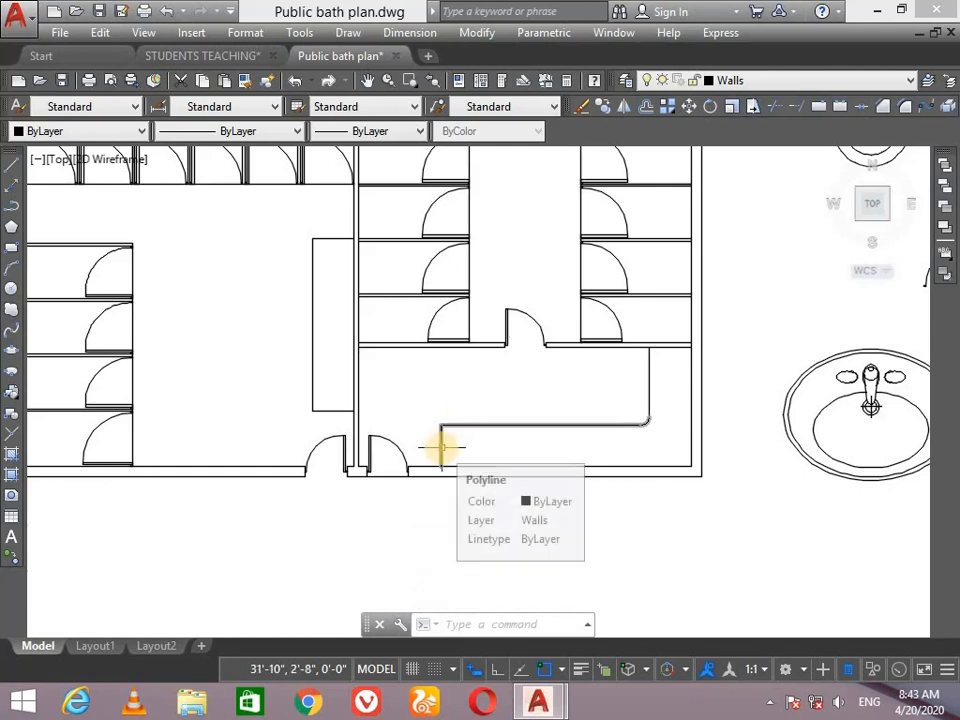
text(l)
key(Return)
click(441, 446)
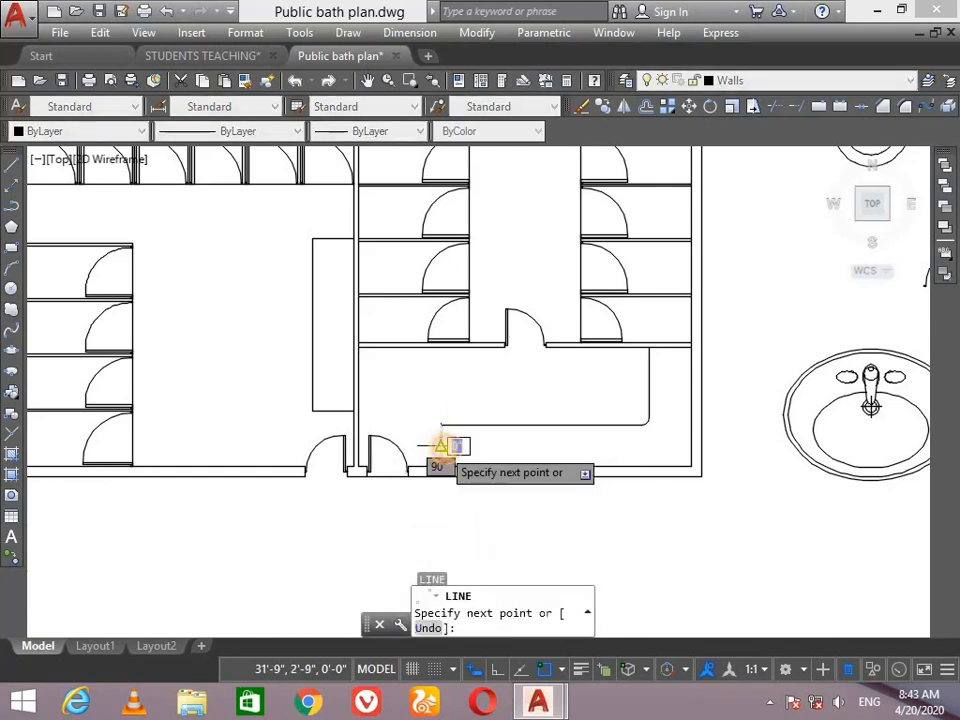
click(499, 670)
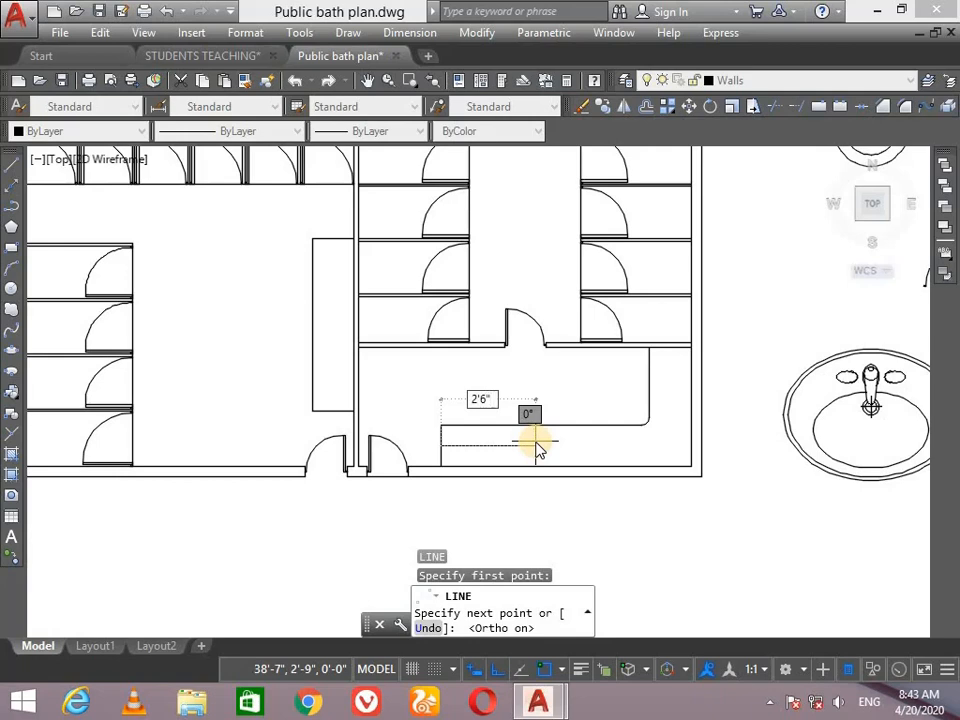
text(2'6")
key(Return)
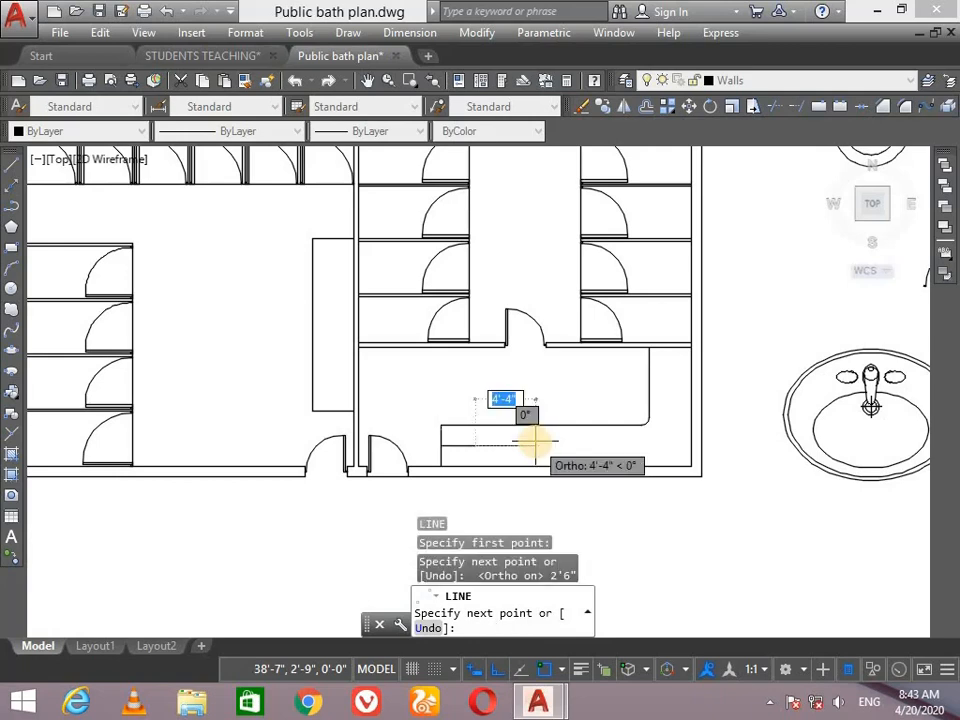
key(Return)
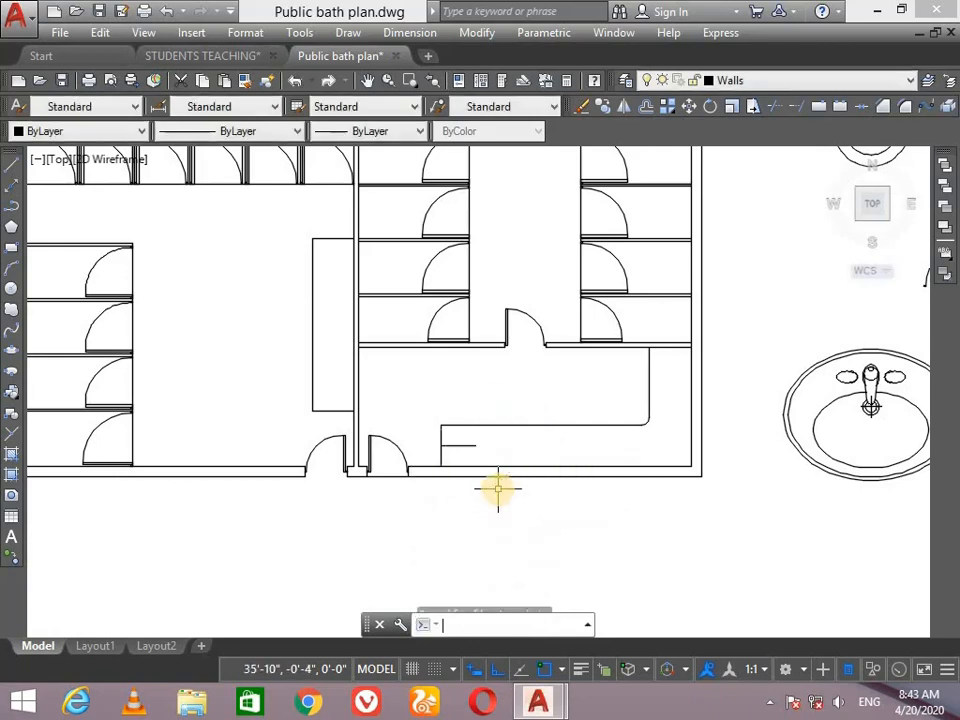
Copy the Basin block by the middle of its rim's back edge to just outside the bottom wall, below the counter's left end
click(816, 421)
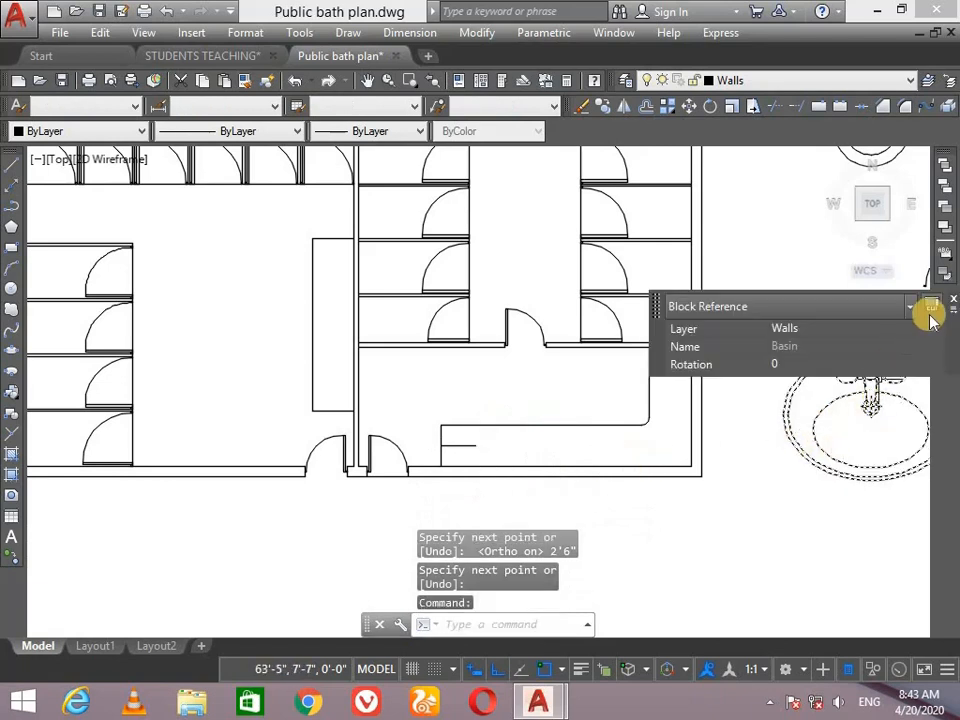
key(Escape)
click(870, 405)
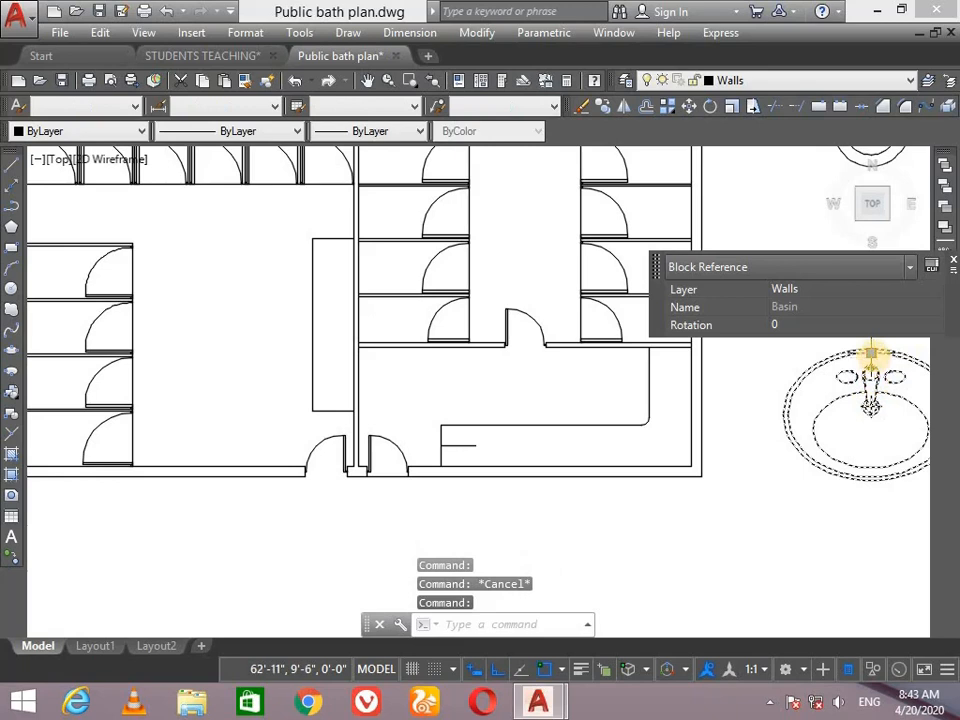
text(co)
key(Return)
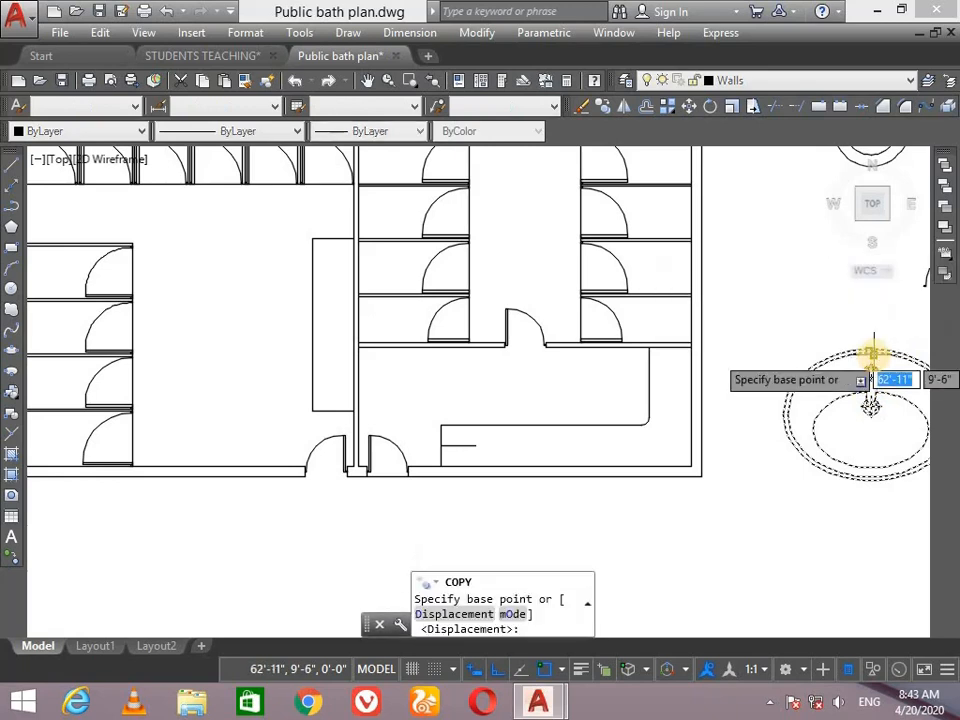
click(871, 352)
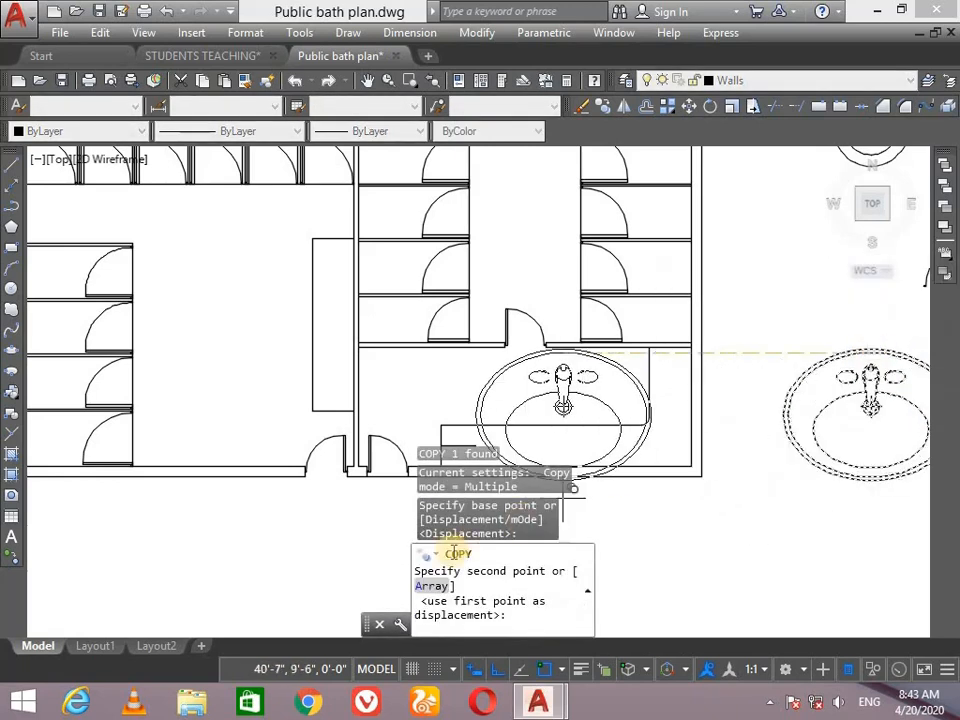
click(497, 668)
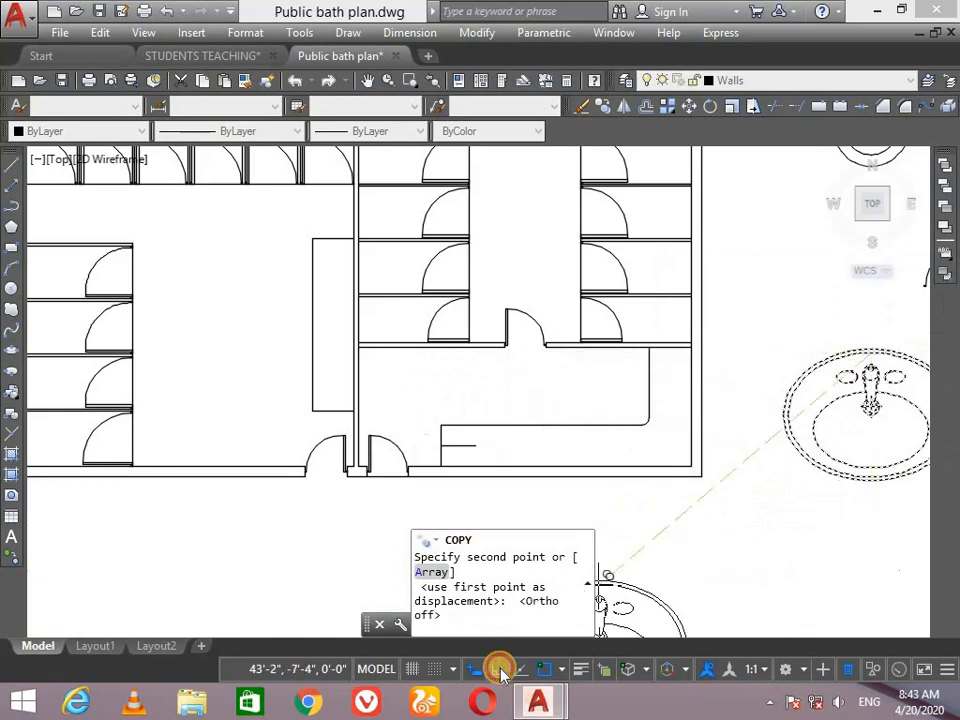
click(445, 497)
key(Return)
Draw a horizontal line across the copied basin between the left and right extremes of its outer rim
scroll(360, 560, down, 5)
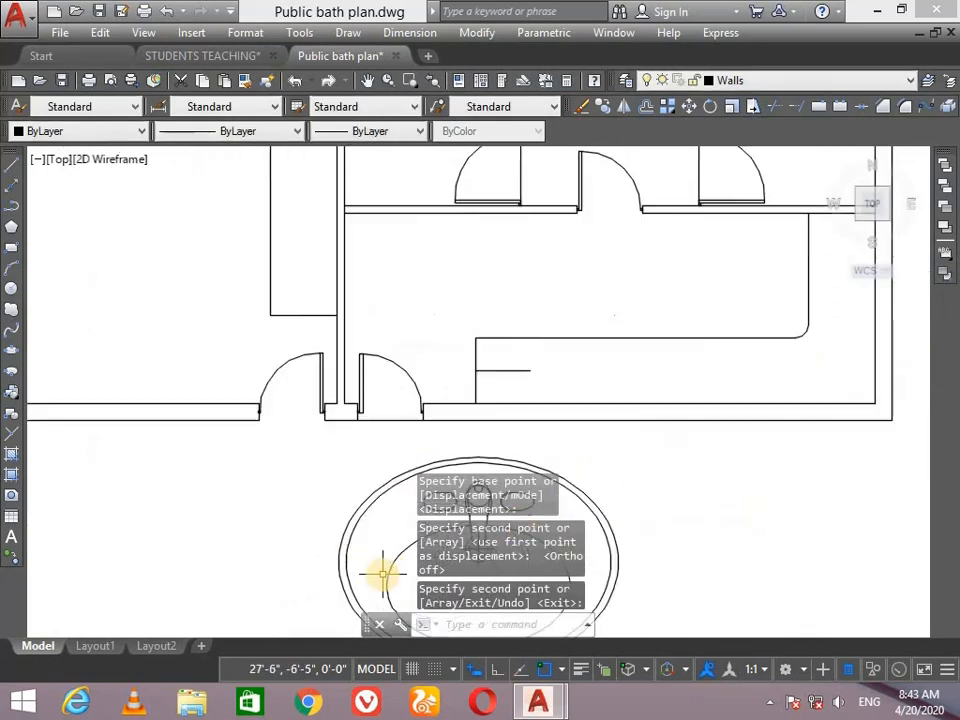
scroll(380, 617, up, 5)
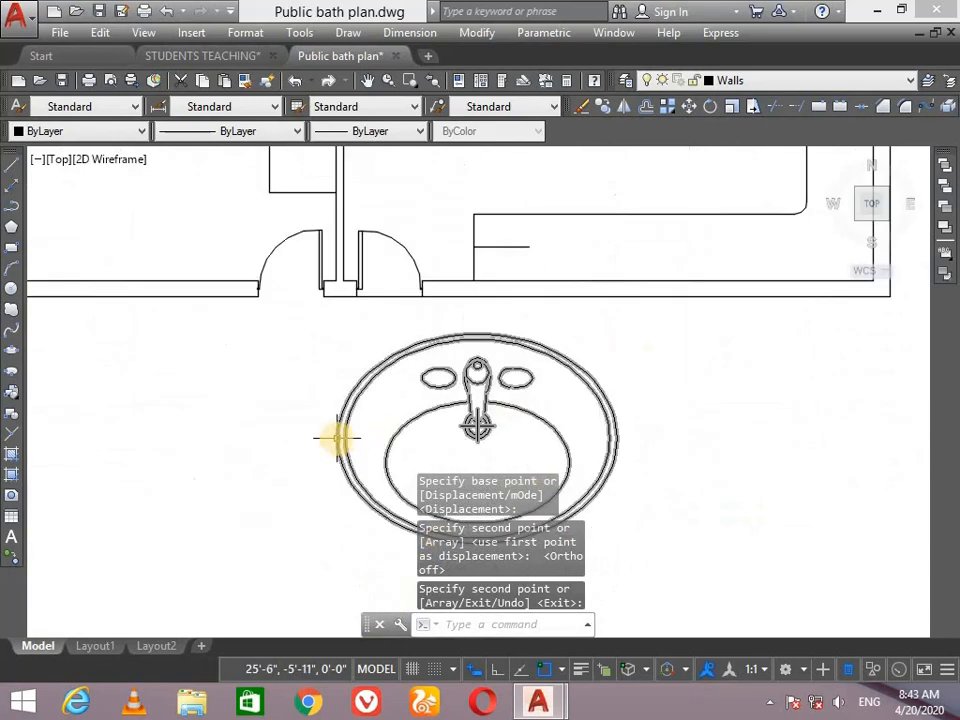
key(l)
key(Return)
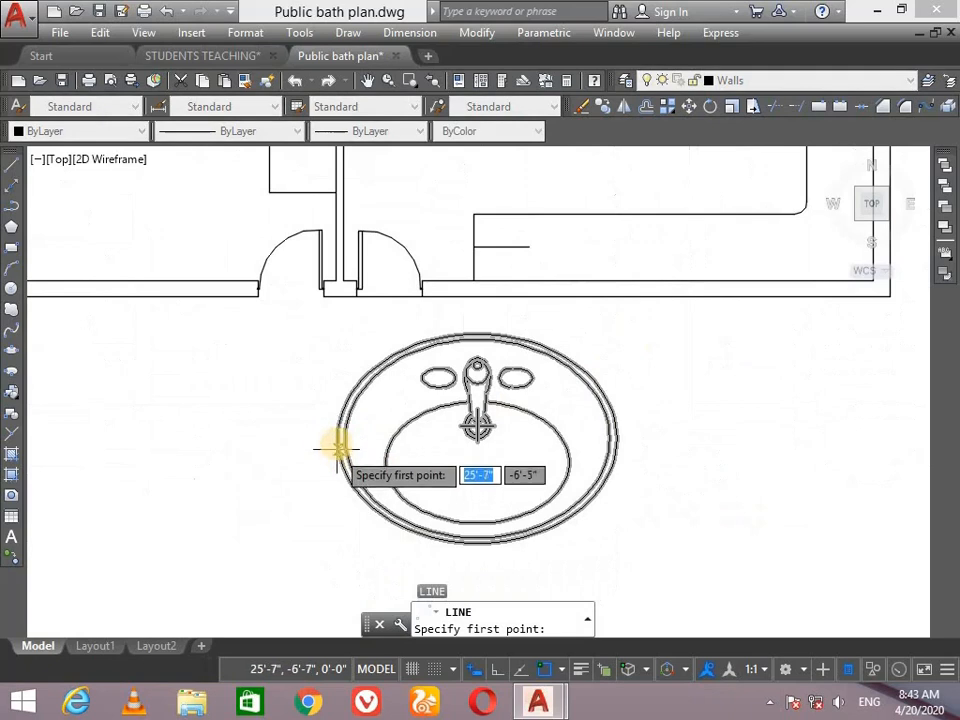
click(338, 438)
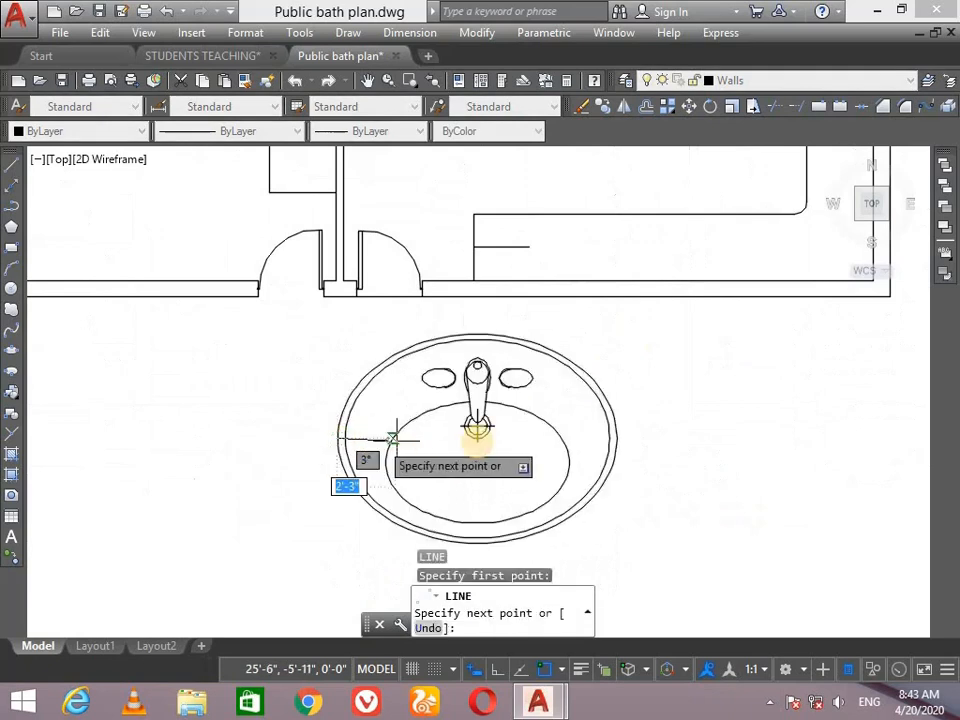
click(617, 438)
key(Return)
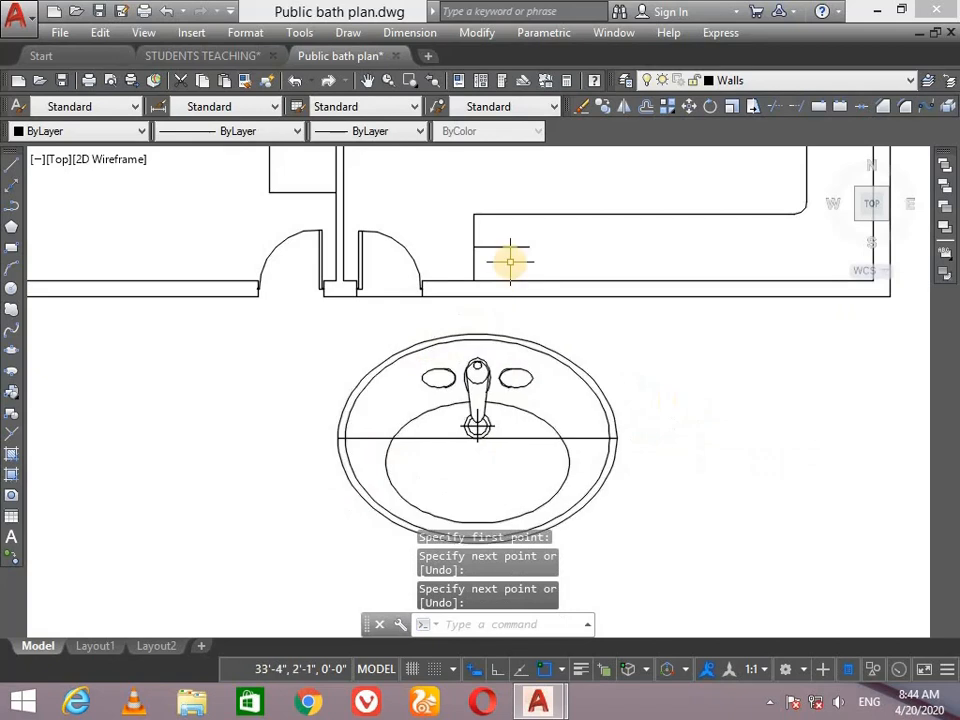
Align the copied basin and its cross line to the counter's guide line, right end to the line's left end, scaling to the alignment points
key(Return)
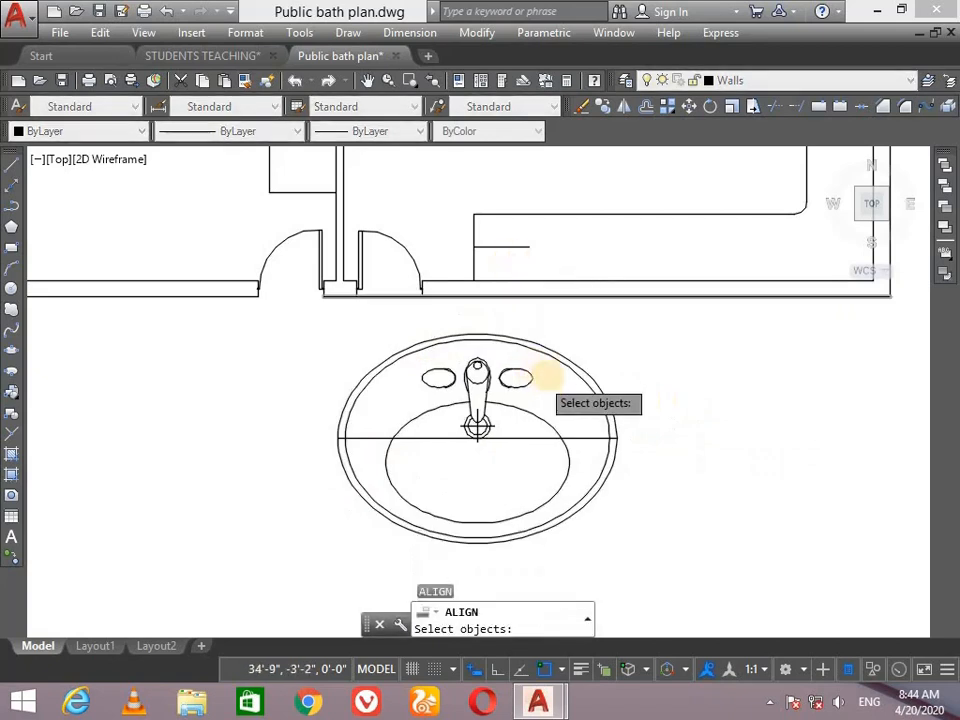
click(630, 355)
click(287, 522)
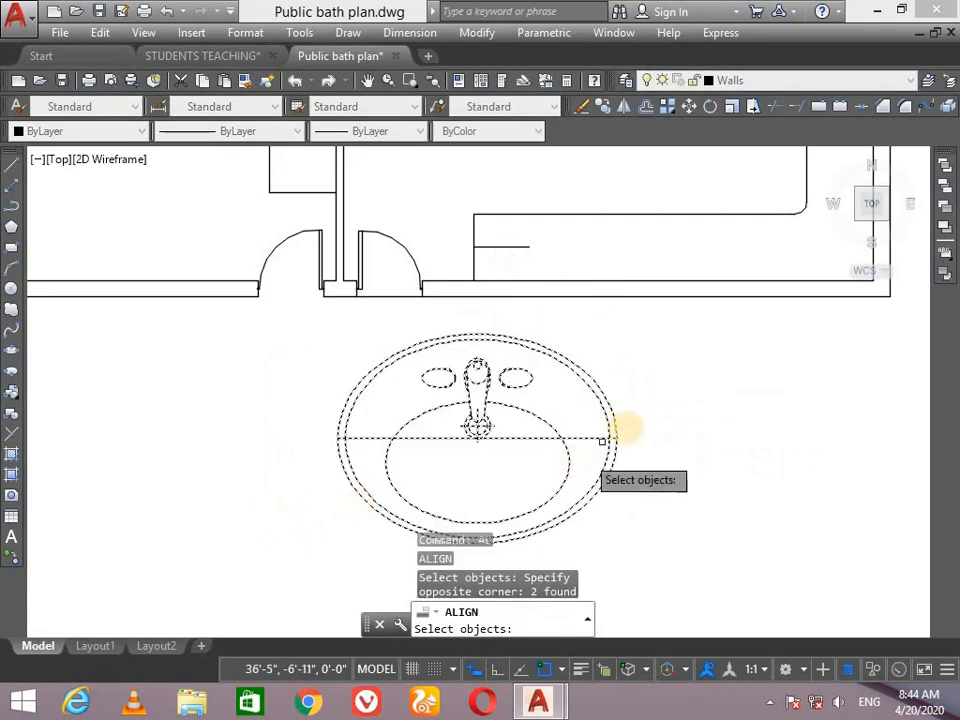
key(Return)
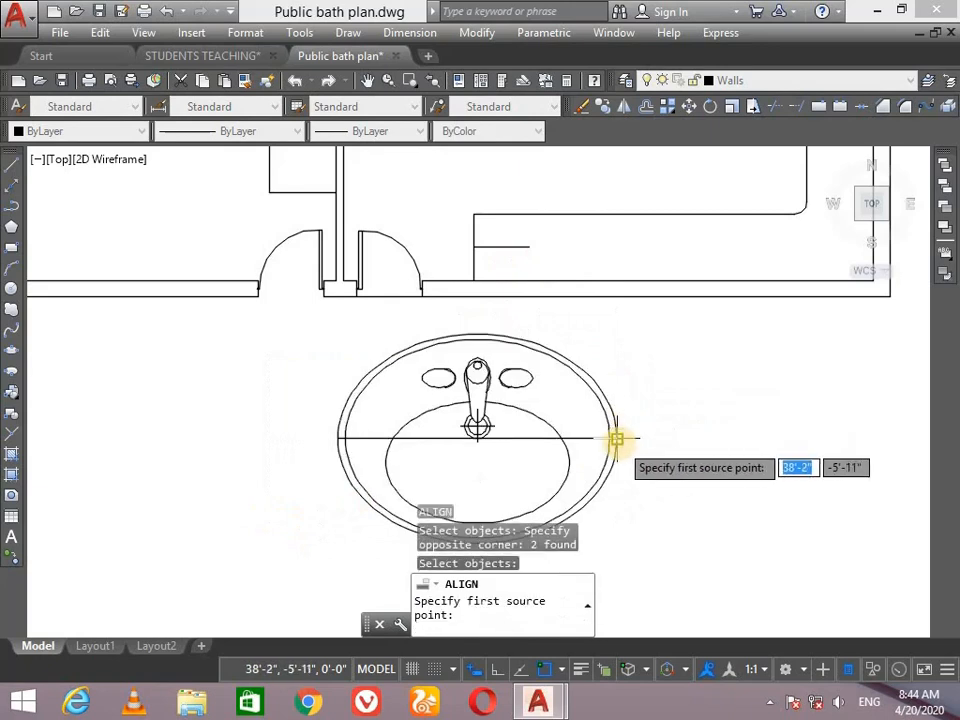
click(617, 438)
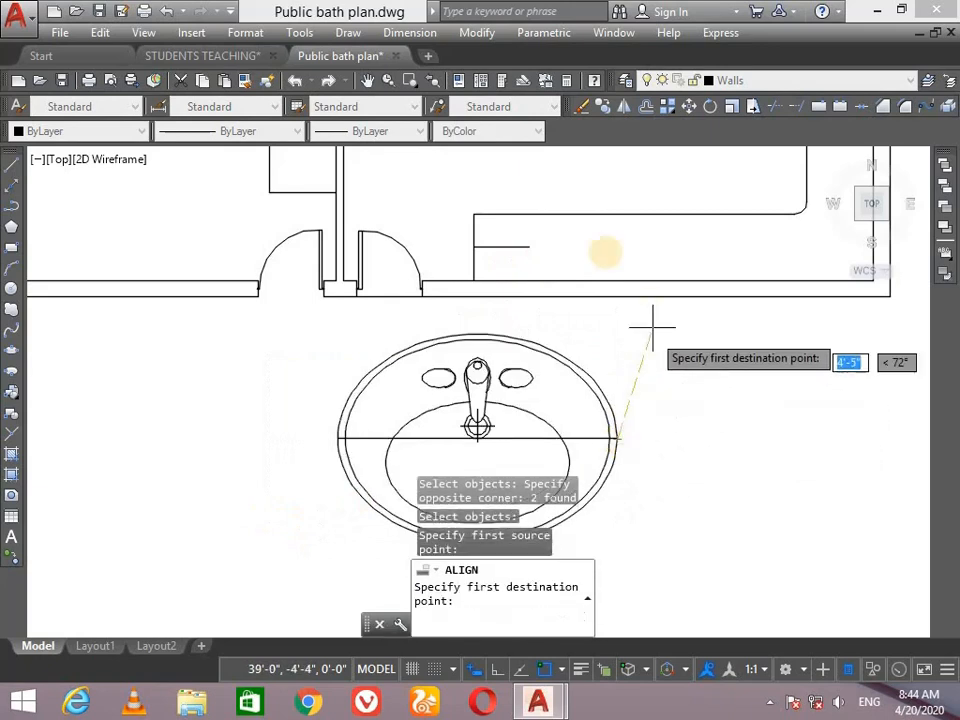
click(474, 246)
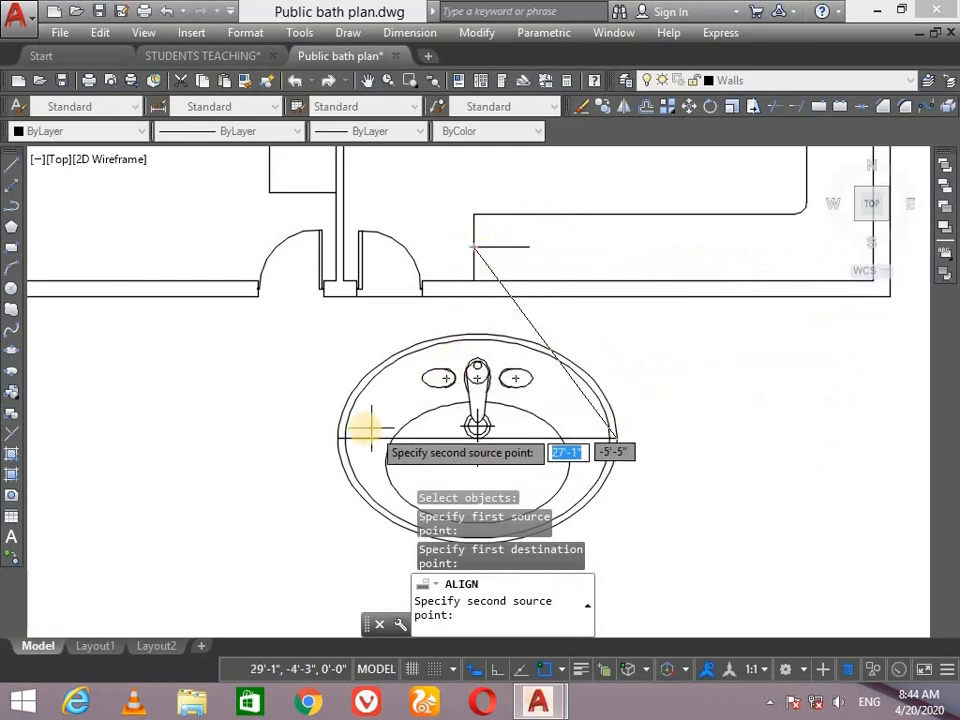
click(338, 438)
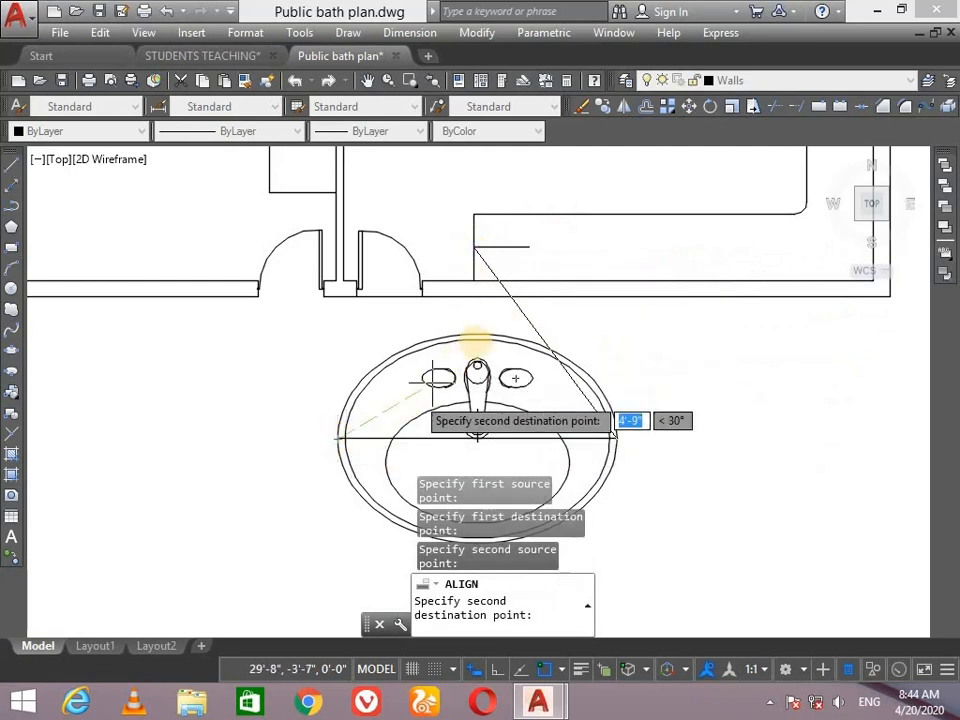
click(527, 247)
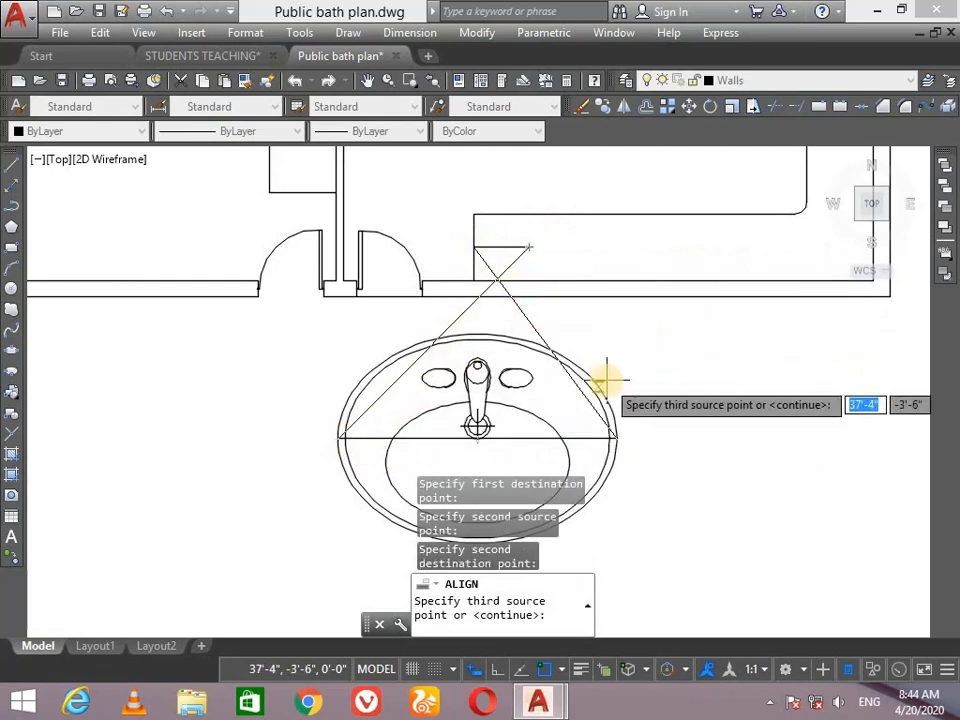
key(Return)
text(y)
key(Return)
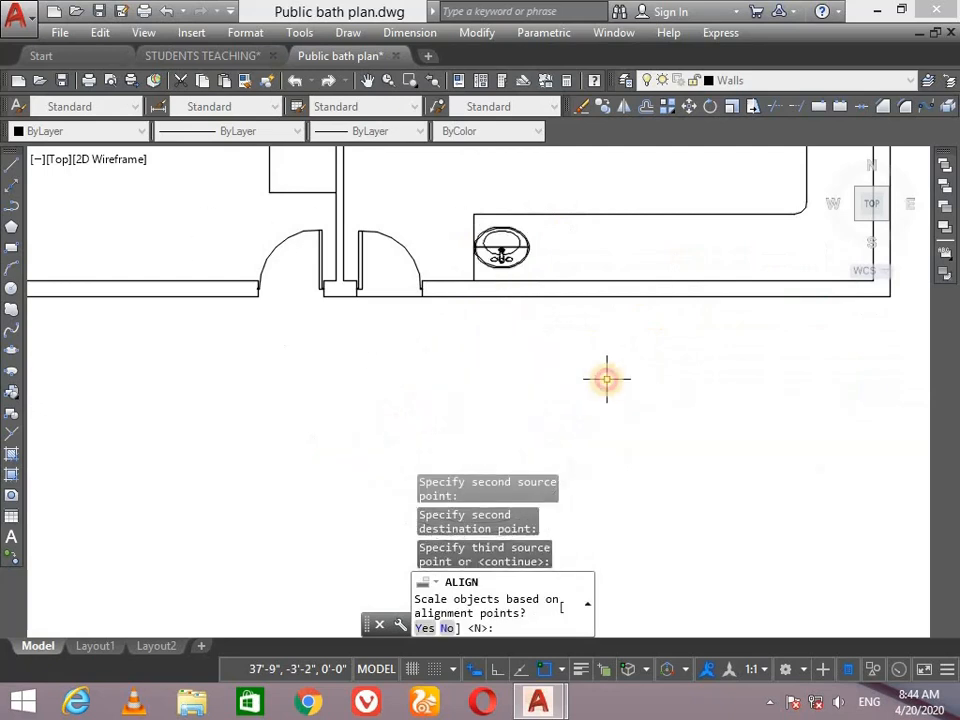
Delete the horizontal line crossing the basin on the counter
scroll(529, 215, up, 5)
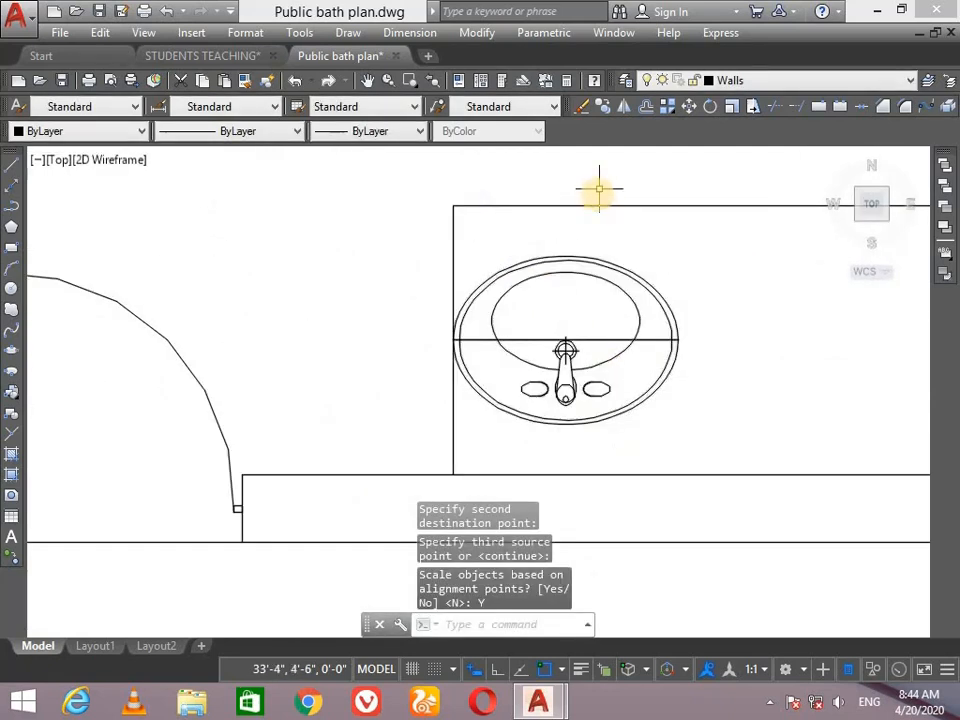
scroll(566, 352, down, 2)
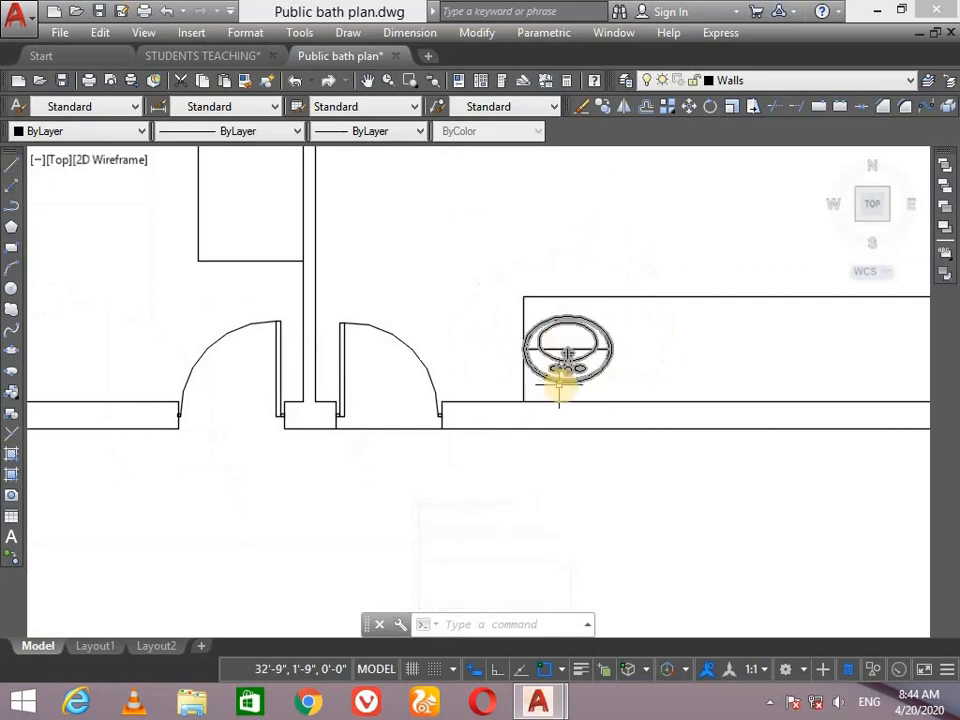
scroll(584, 346, up, 4)
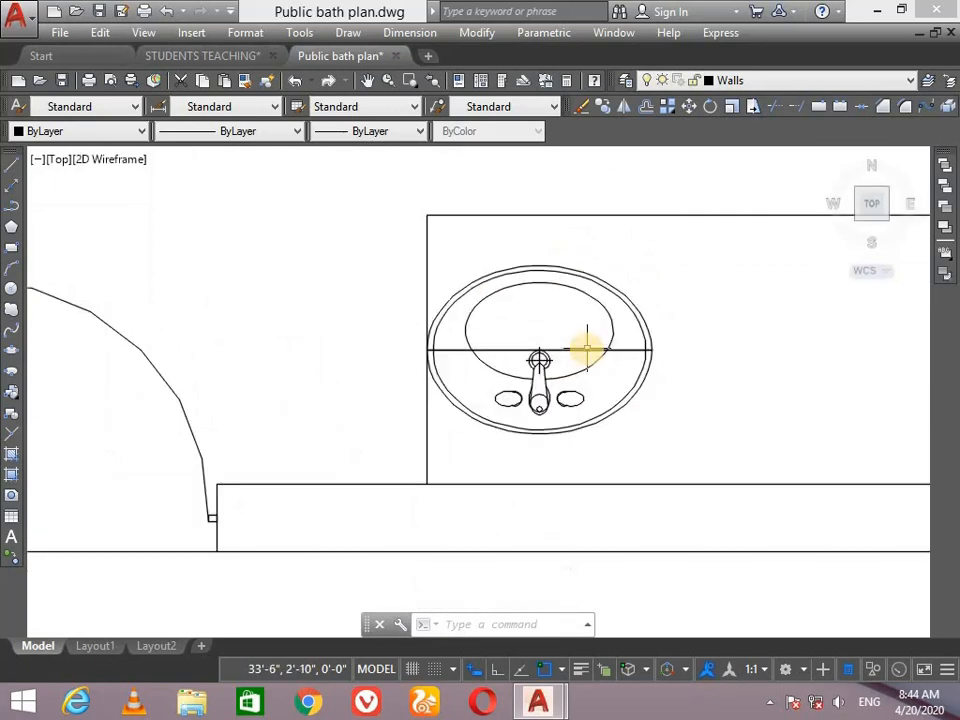
click(581, 350)
key(Delete)
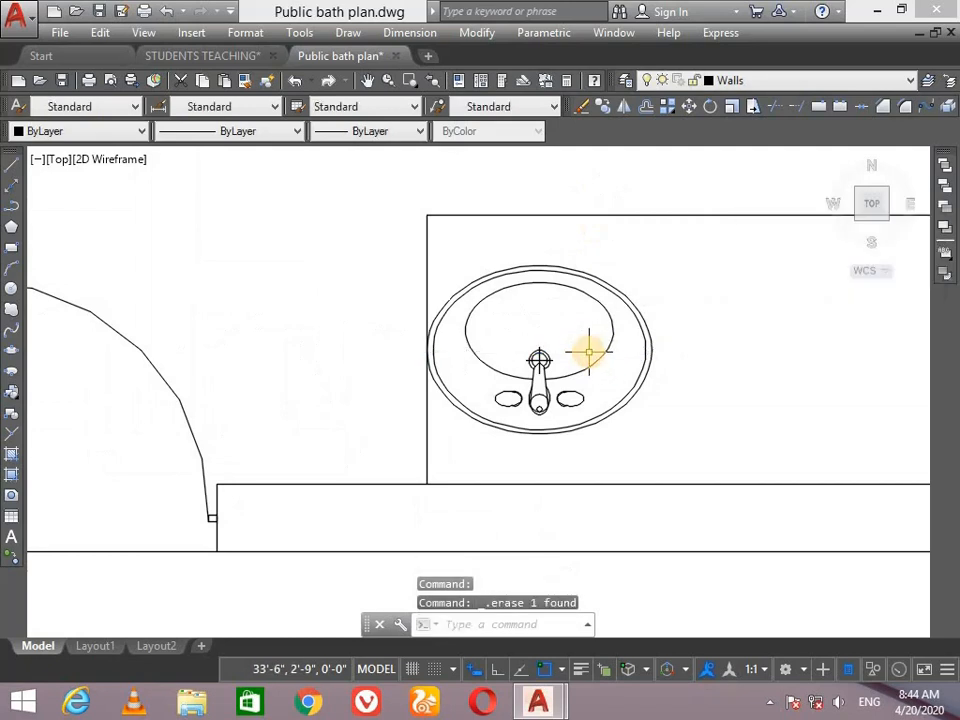
Copy the counter's basin five times in a straight row to its right, spaced about 2'-8" apart, with Ortho on
key(Return)
mouse_move(786, 354)
mouse_down()
mouse_move(411, 347)
mouse_move(407, 369)
mouse_move(422, 360)
mouse_up()
scroll(425, 362, down, 5)
scroll(391, 347, up, 3)
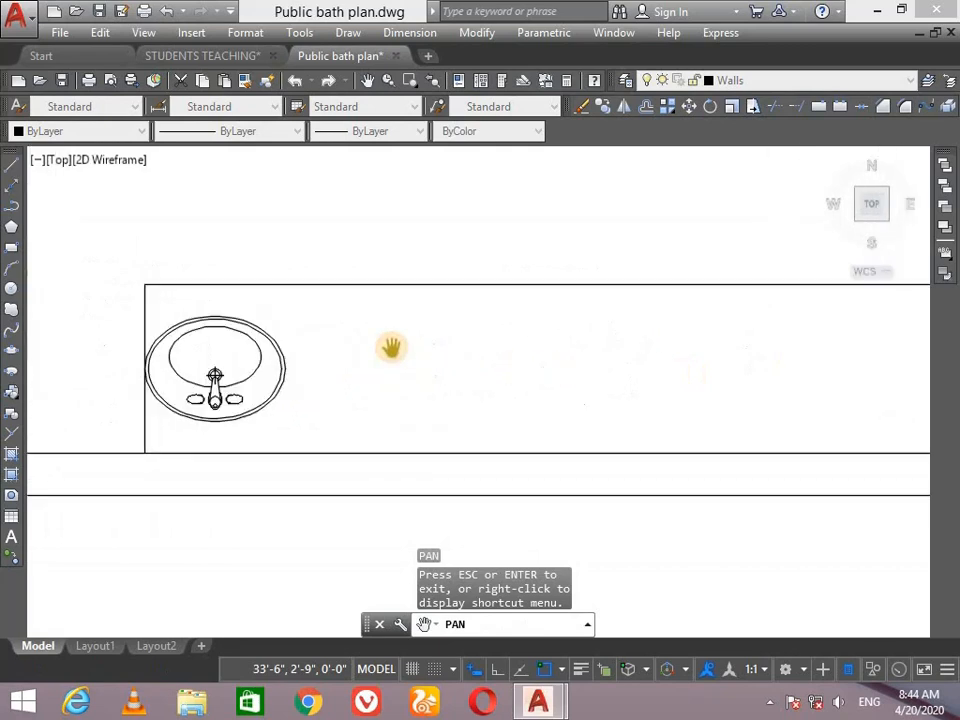
scroll(322, 353, down, 2)
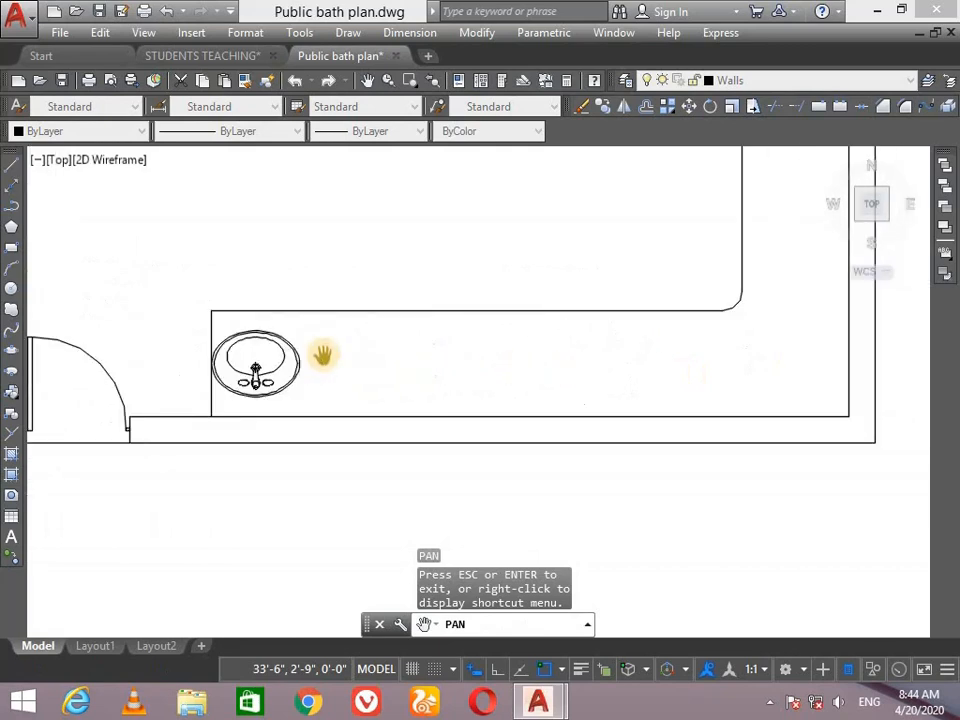
key(Escape)
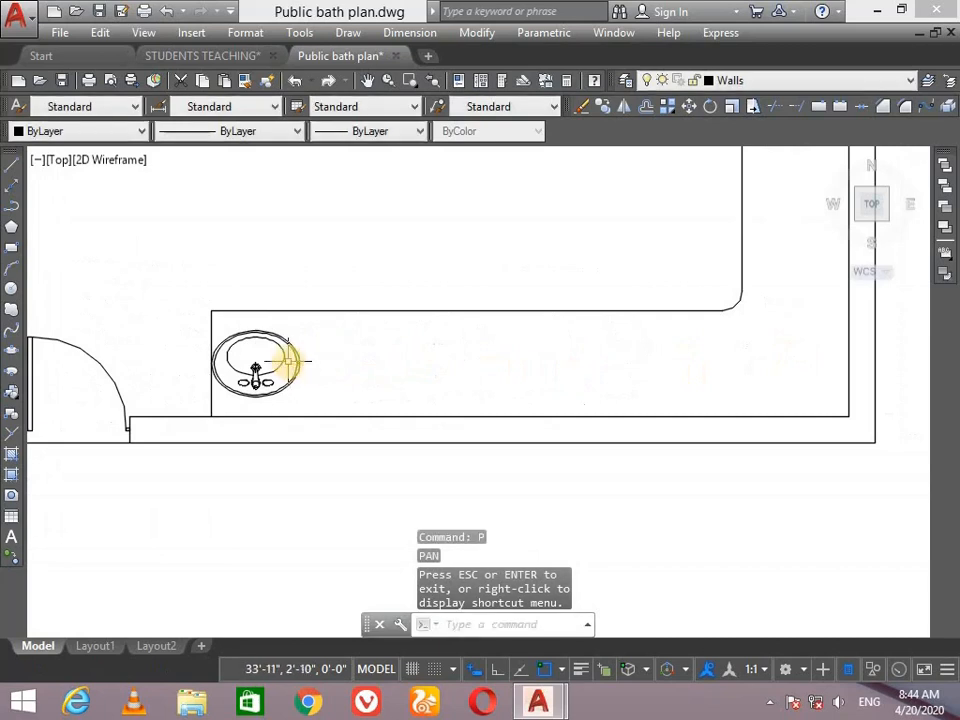
click(285, 358)
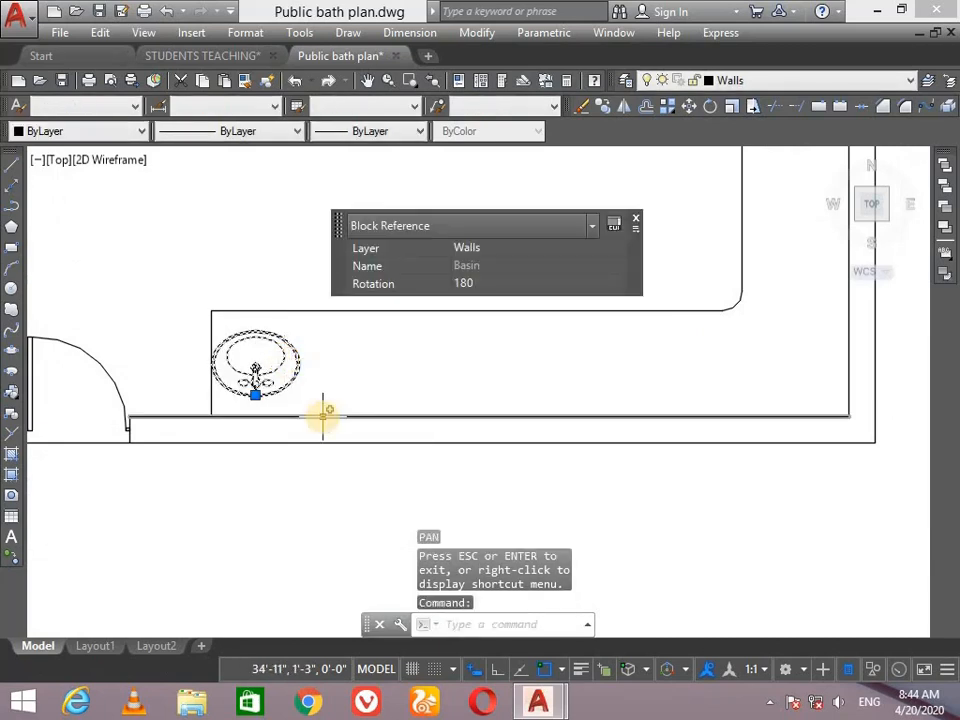
text(co)
key(Return)
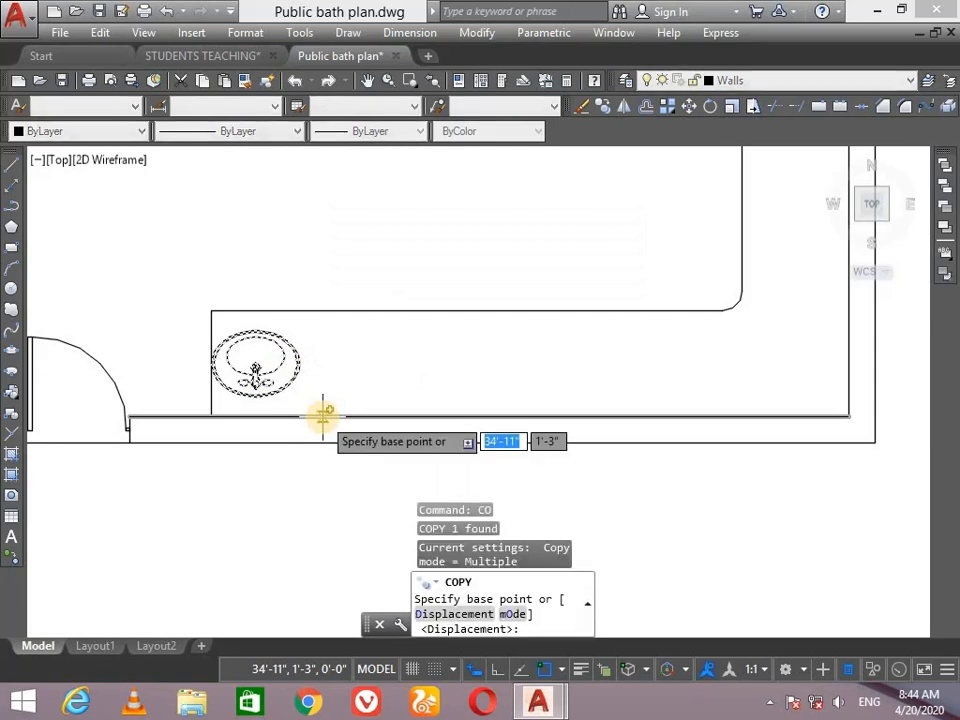
click(500, 670)
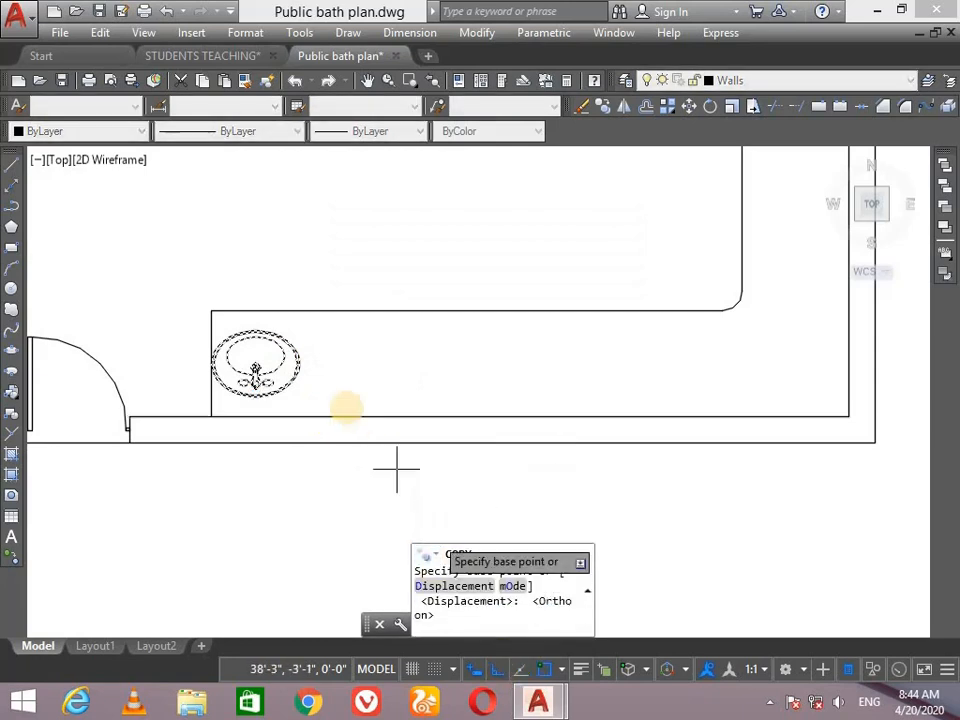
click(255, 367)
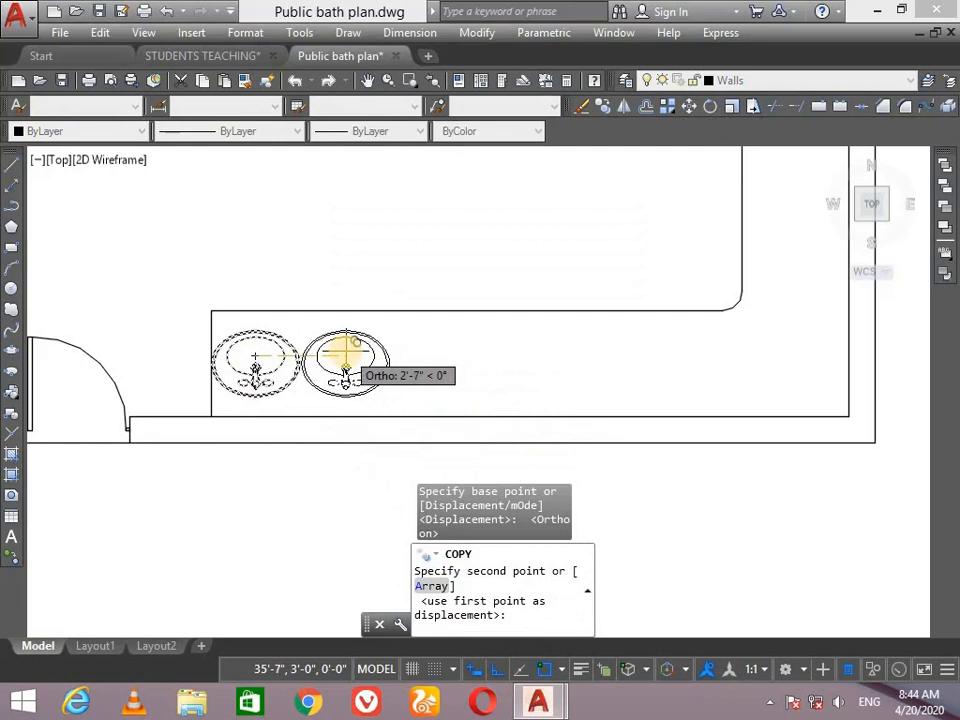
click(345, 375)
click(440, 372)
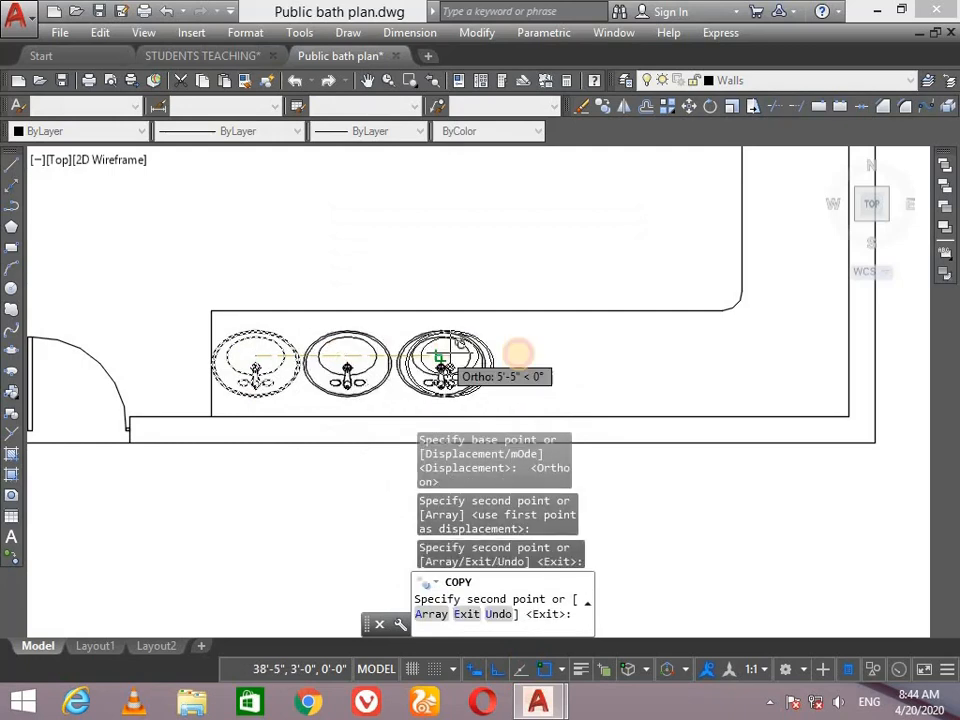
click(533, 372)
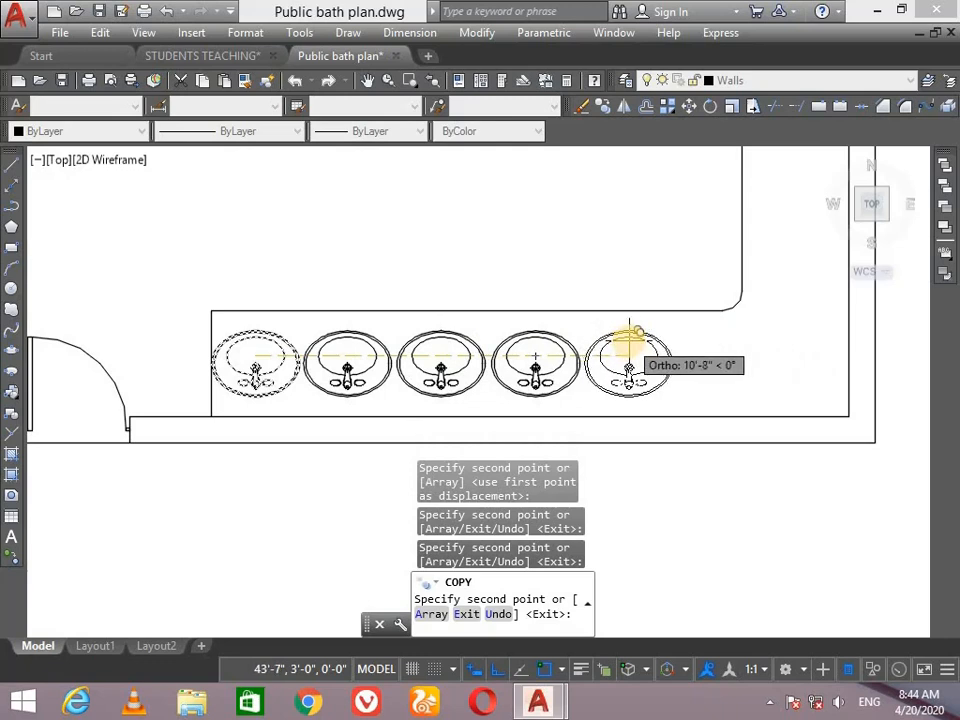
click(628, 333)
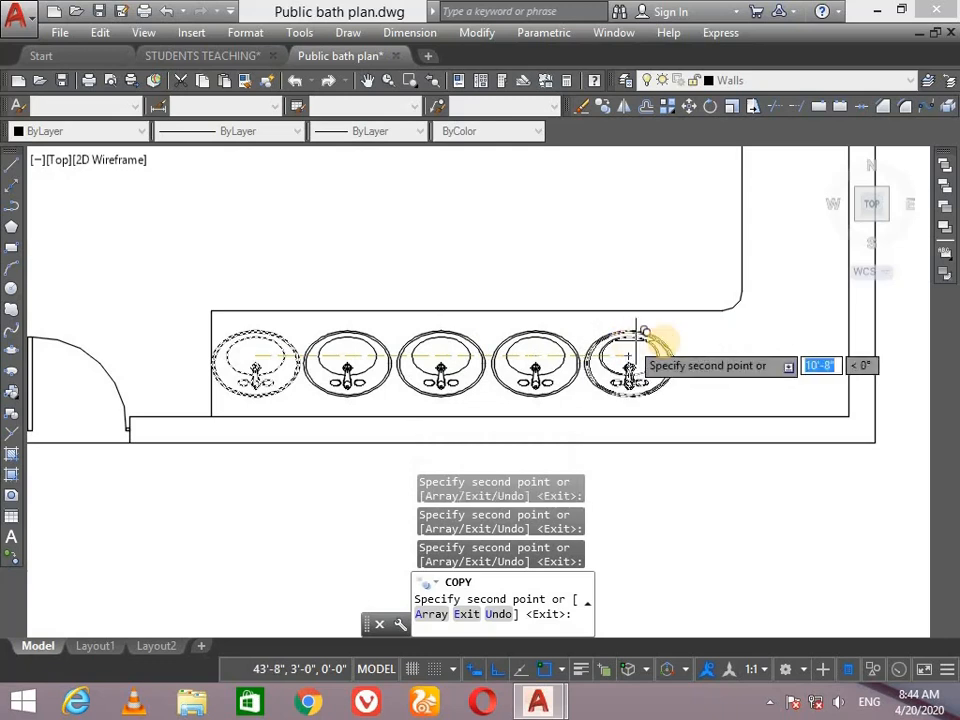
click(722, 338)
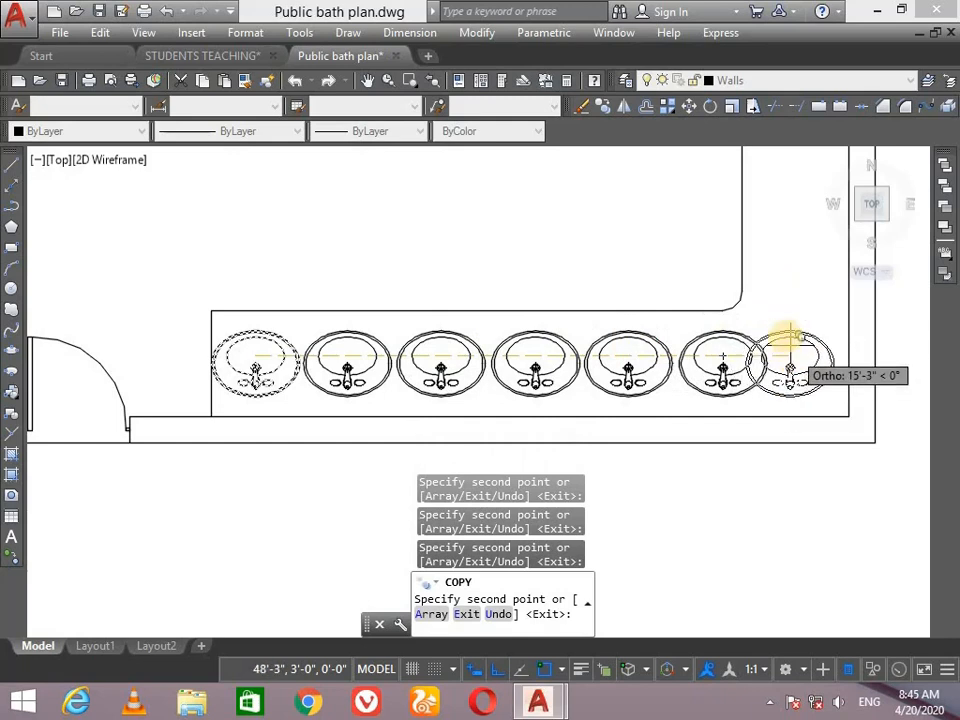
Place one more basin copy in the counter's bottom-right corner area with Ortho off, and finish copying
click(498, 668)
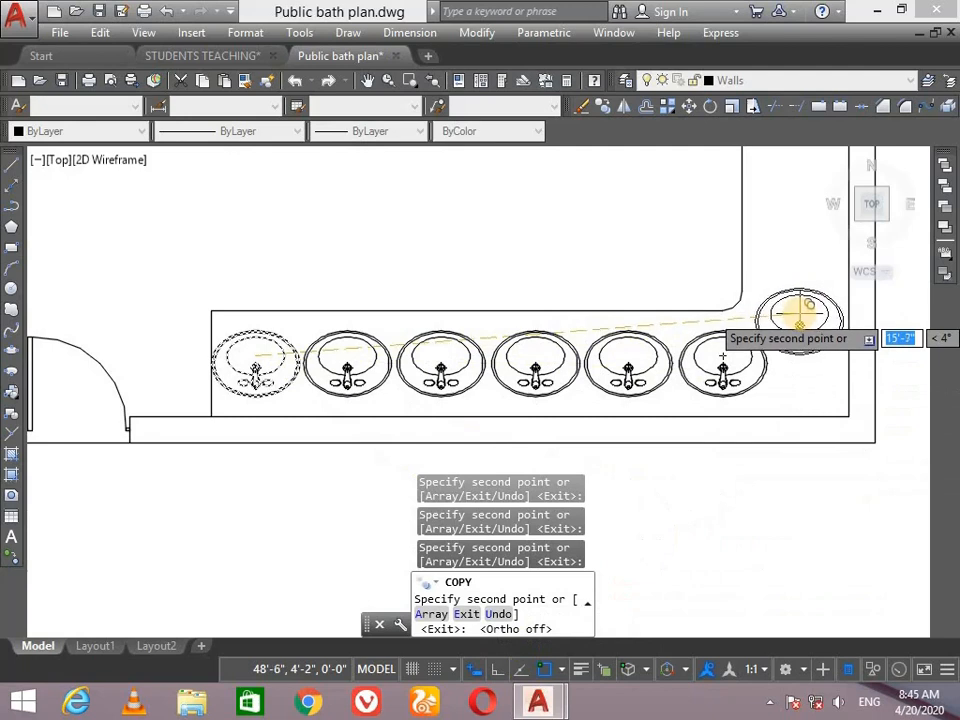
click(798, 318)
key(Return)
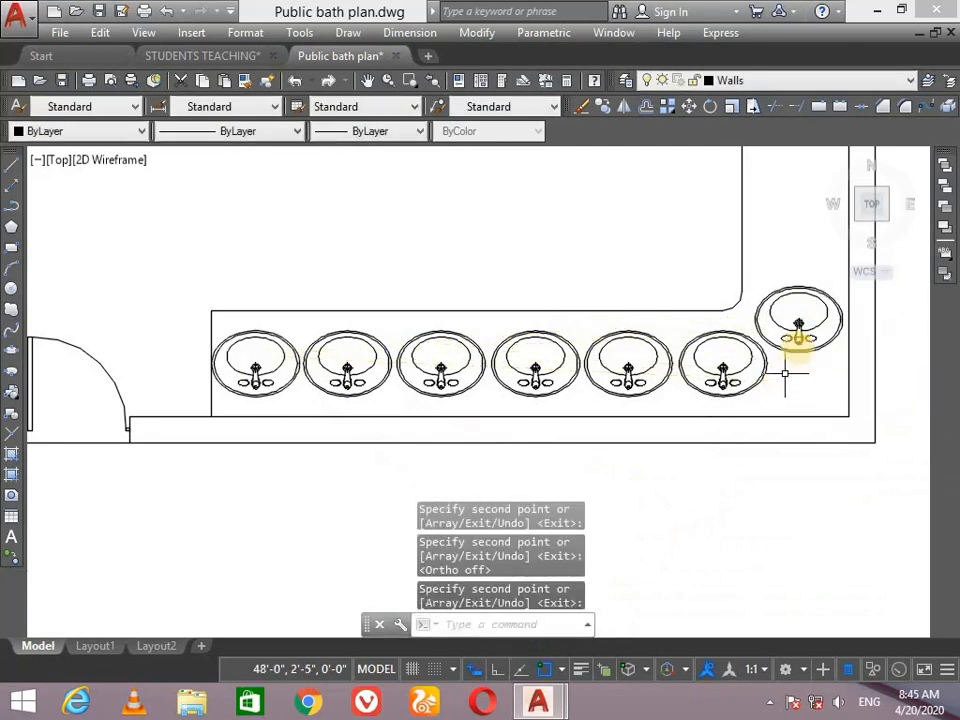
Rotate the corner basin about 44° counterclockwise around a point at its rim's left side
click(773, 316)
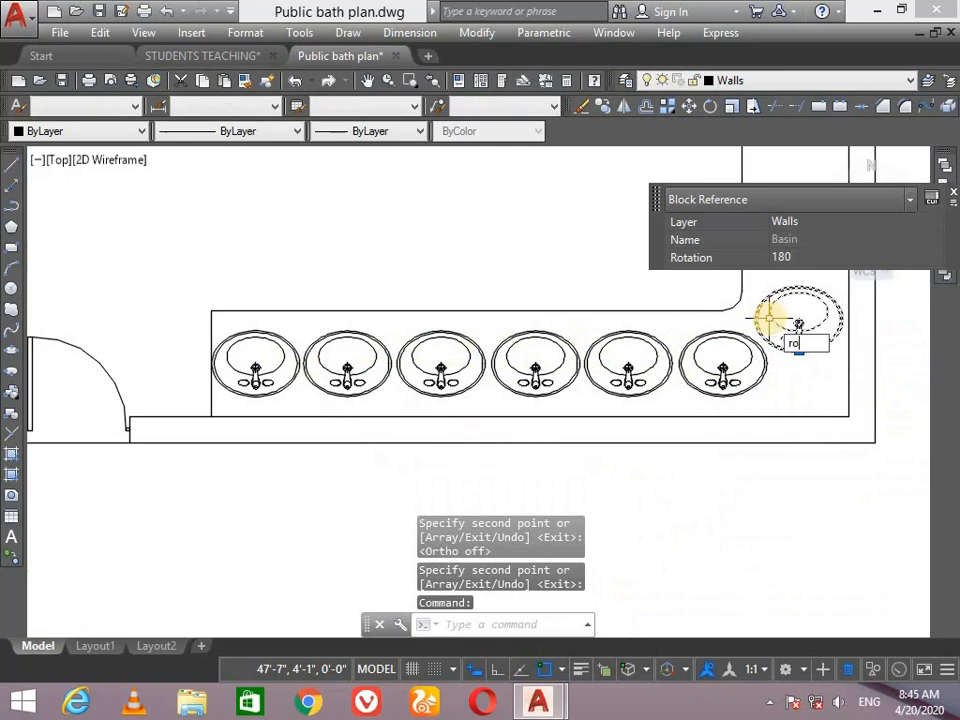
text(ro)
key(Return)
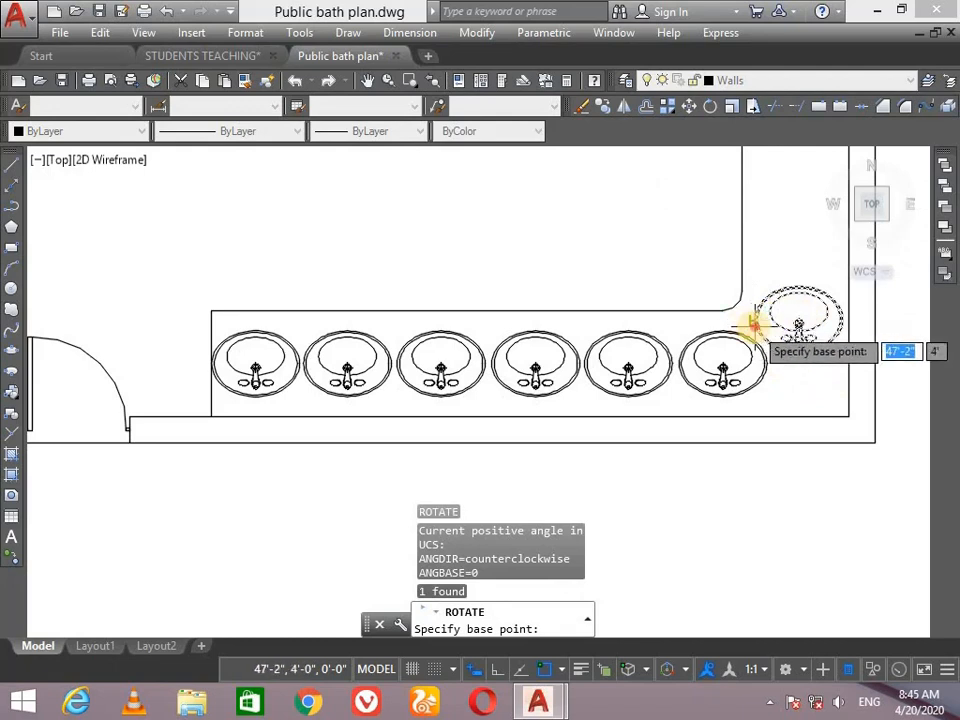
click(754, 323)
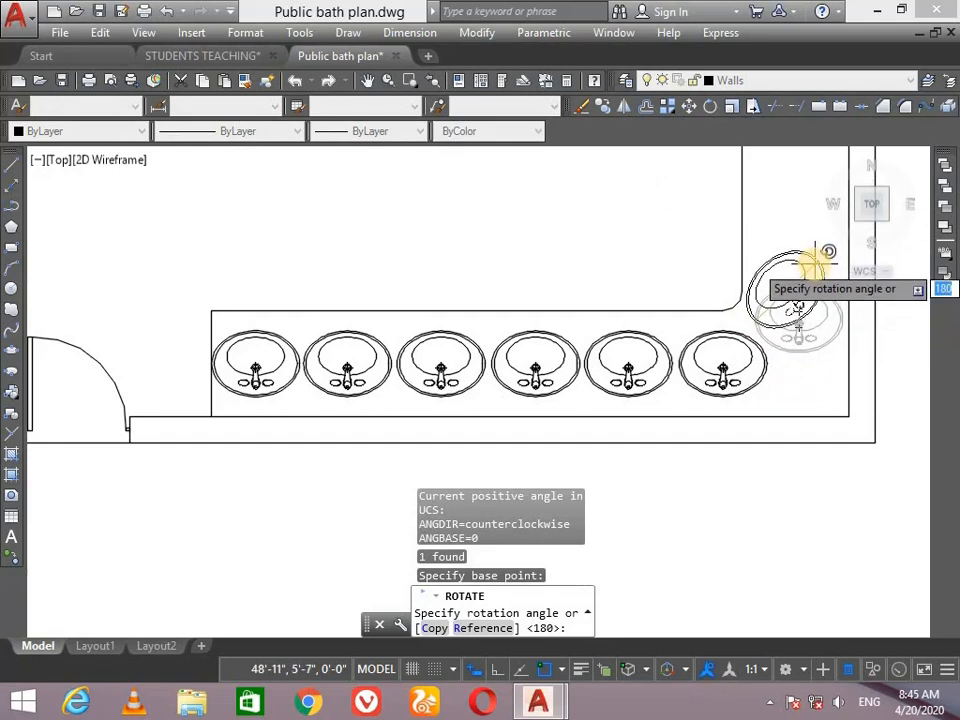
click(813, 265)
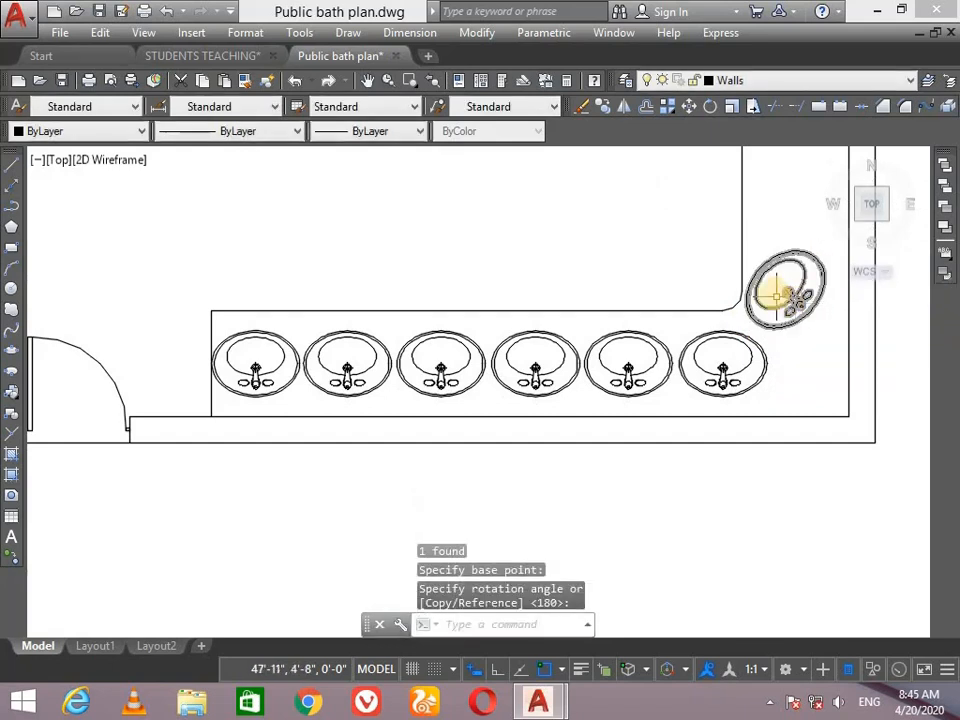
Move the rotated basin by its insertion point about 5" diagonally toward the outer corner of the counter
click(795, 290)
click(812, 311)
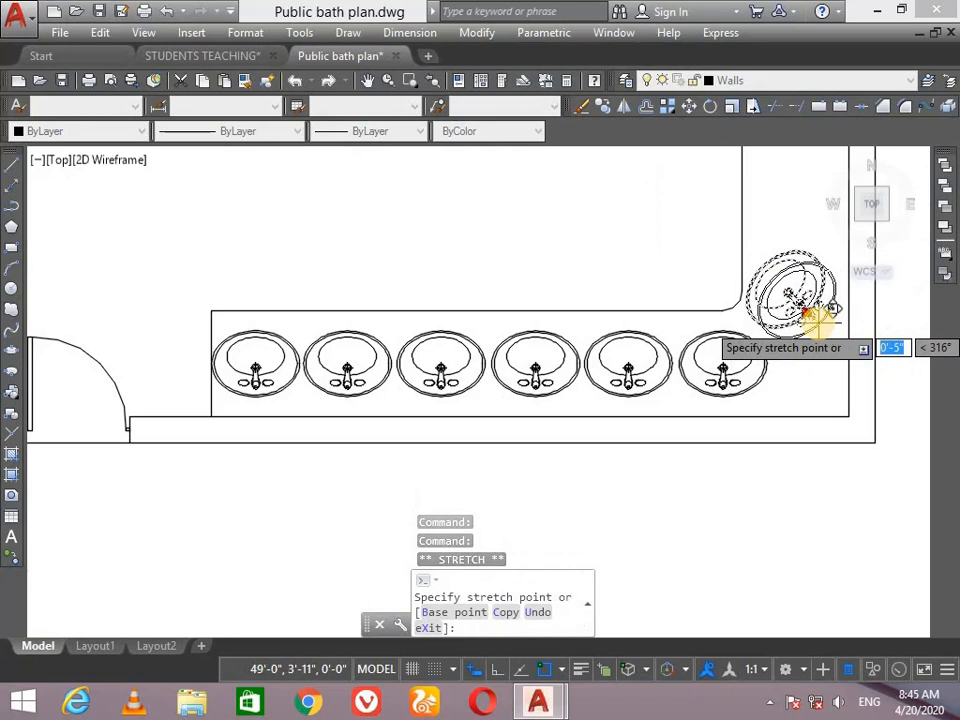
click(812, 317)
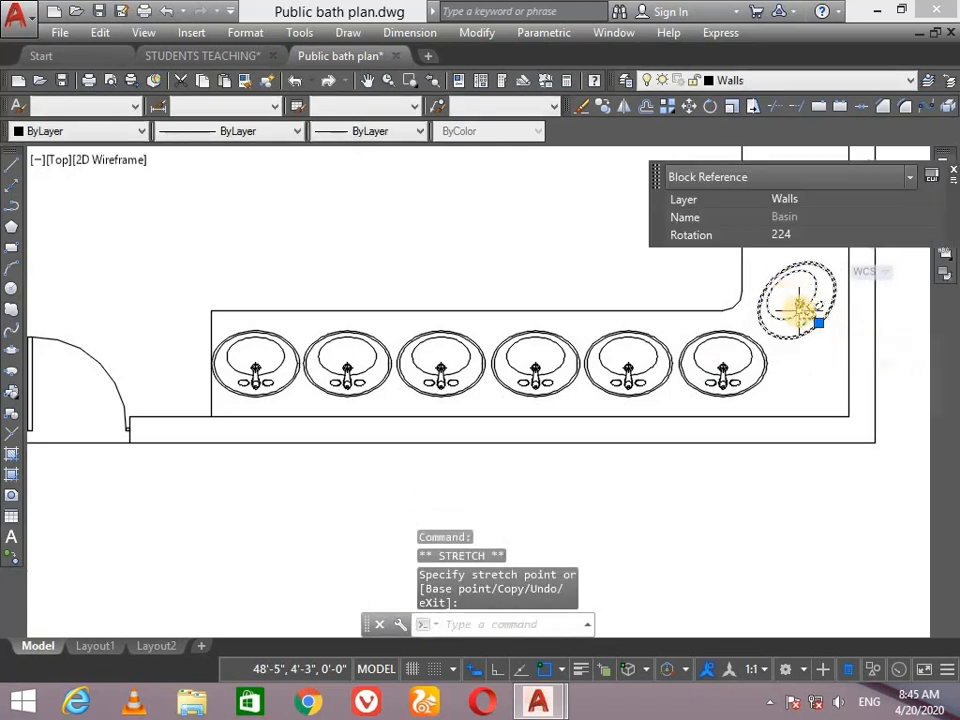
Rotate the corner basin about 18° further counterclockwise around a point at its lower-left rim
text(ro)
key(Return)
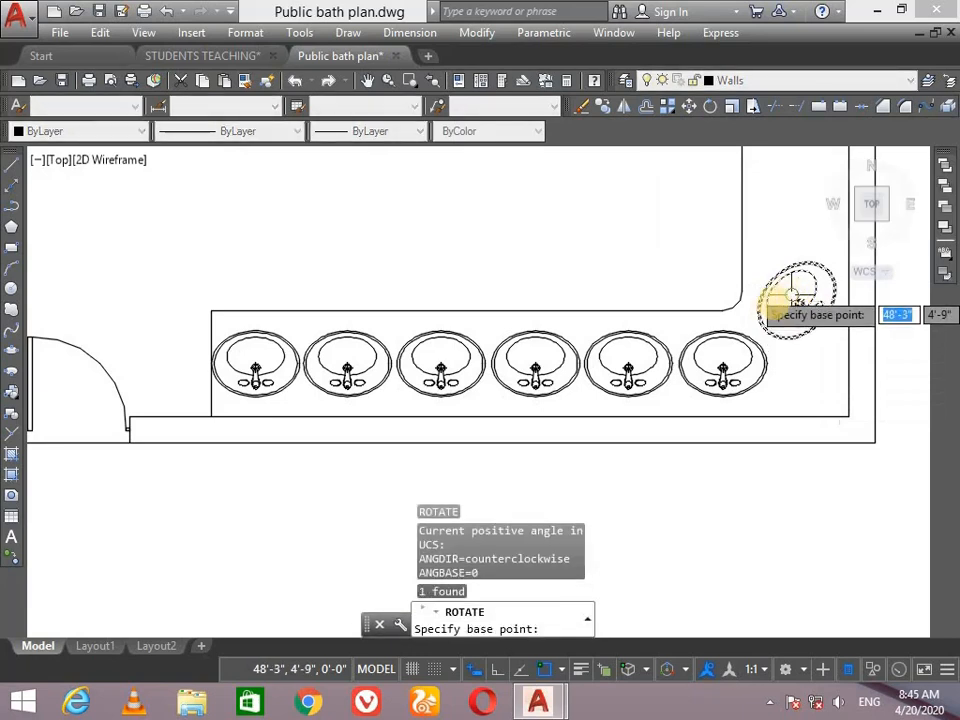
click(765, 330)
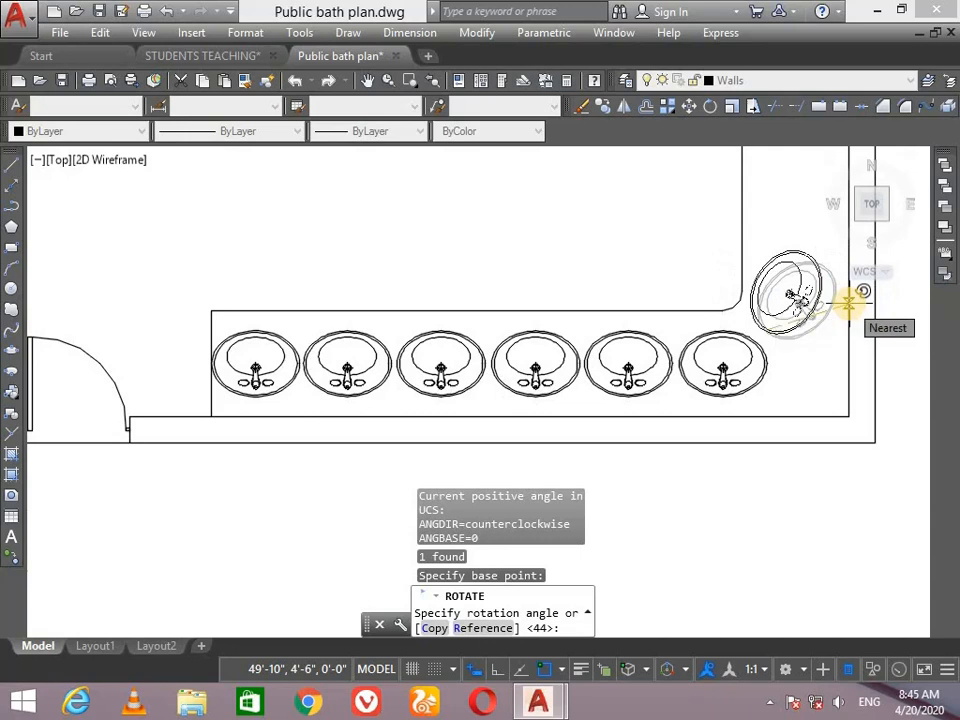
click(849, 303)
Move the corner basin by its insertion point slightly down and right, centring it in the counter's bend
click(791, 296)
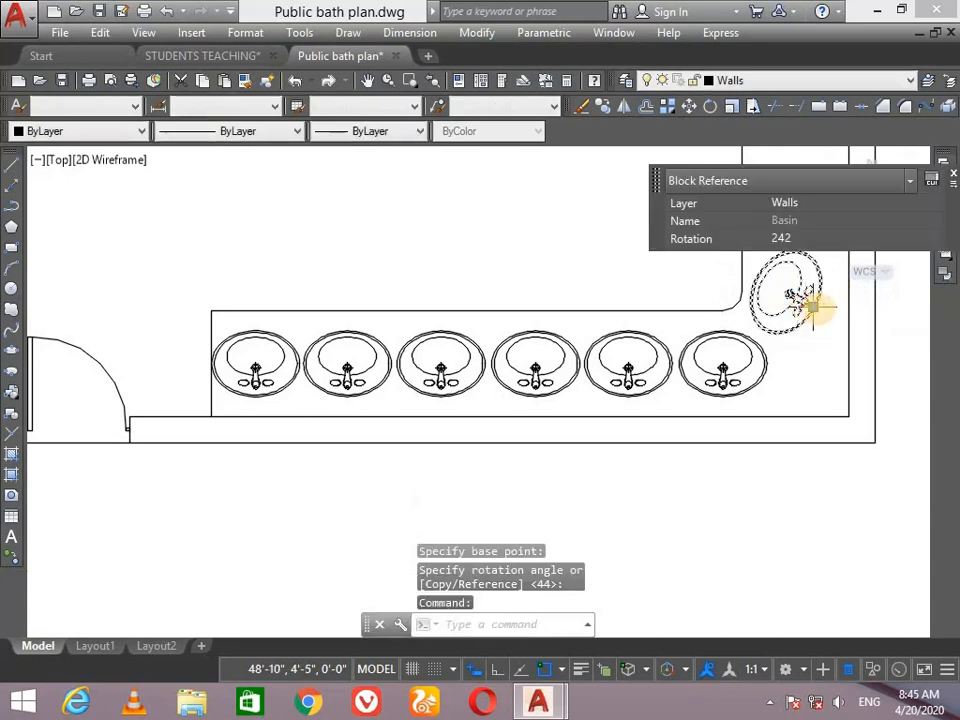
click(818, 308)
click(818, 316)
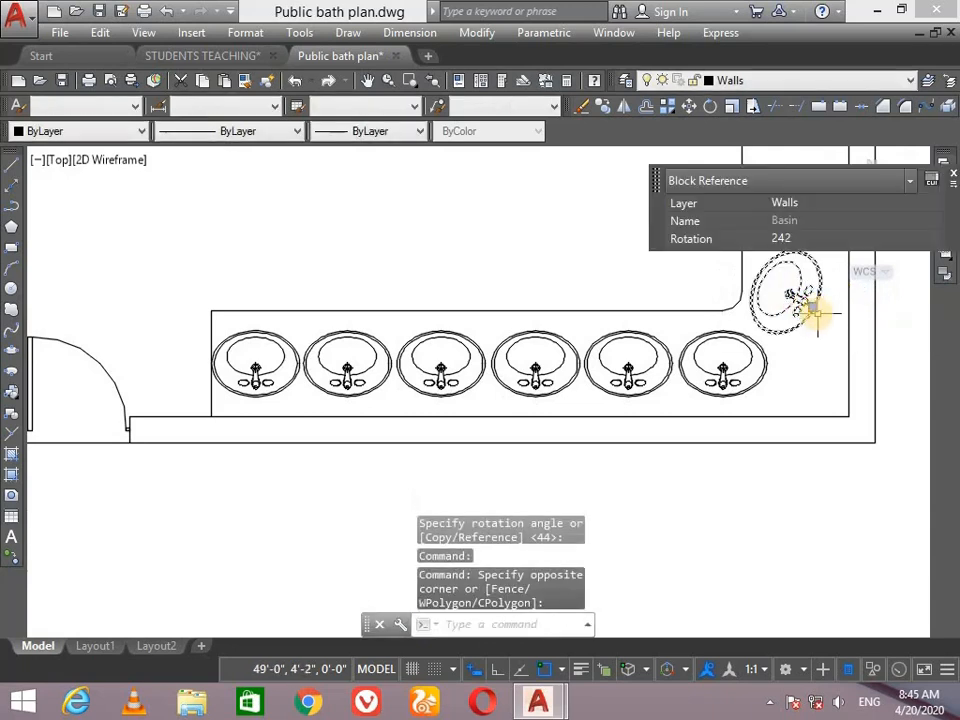
click(818, 313)
click(818, 316)
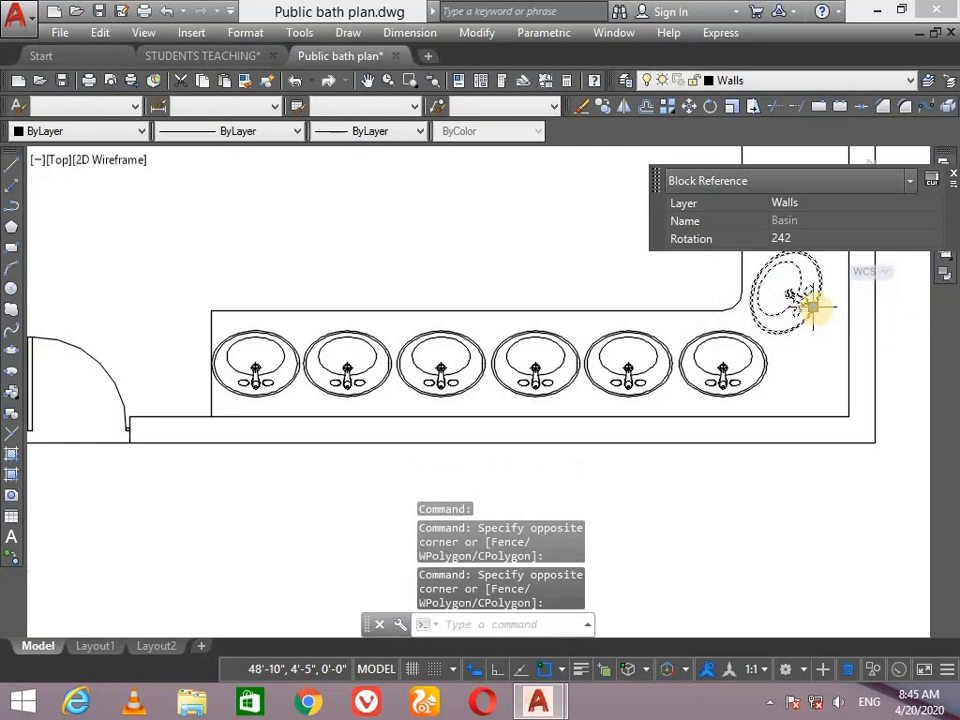
click(812, 308)
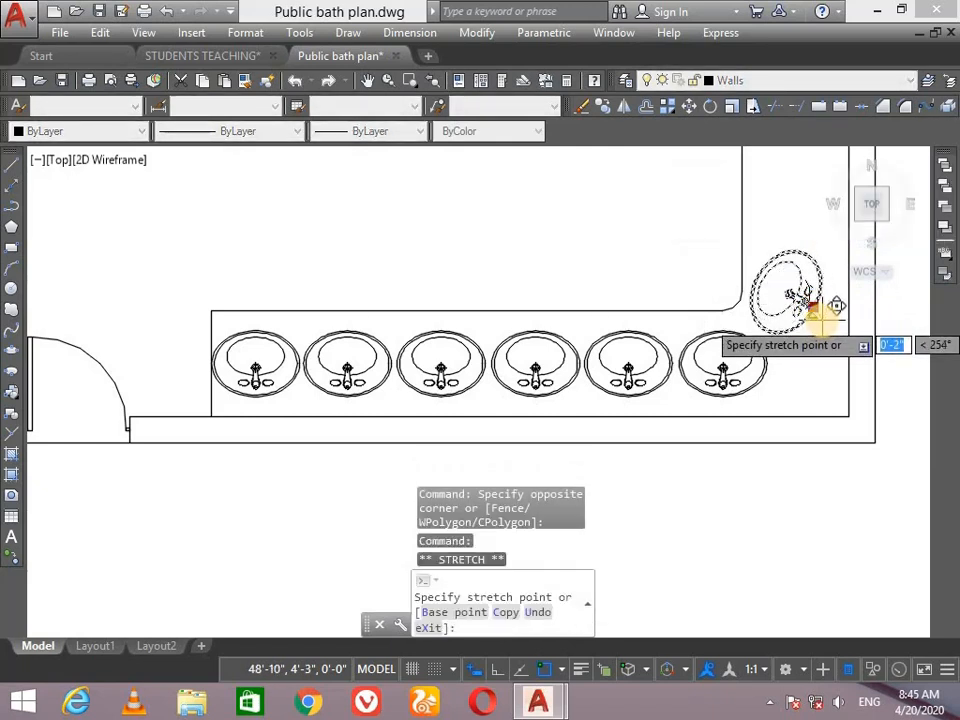
click(818, 317)
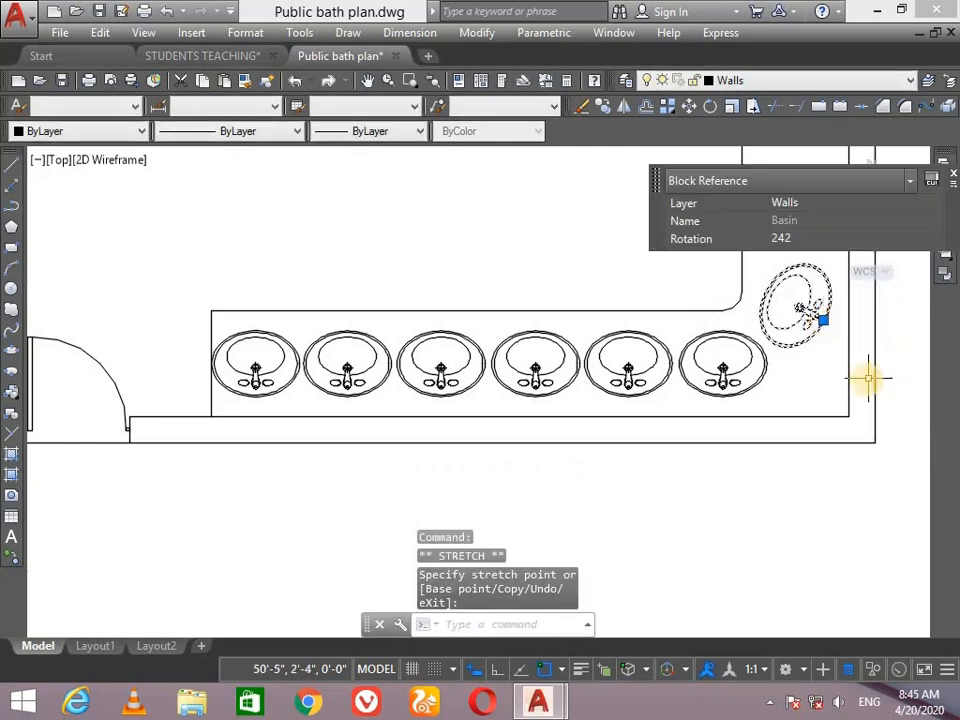
key(Escape)
Copy the last basin of the bottom row to the open floor just left of the vertical counter
scroll(836, 283, down, 2)
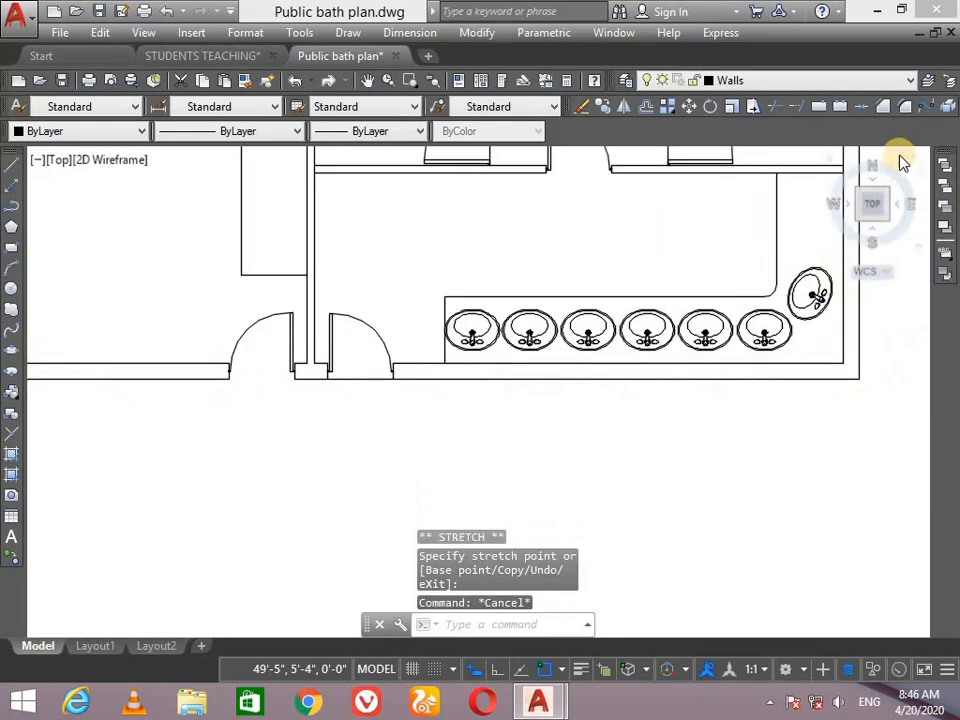
scroll(900, 161, up, 2)
click(688, 446)
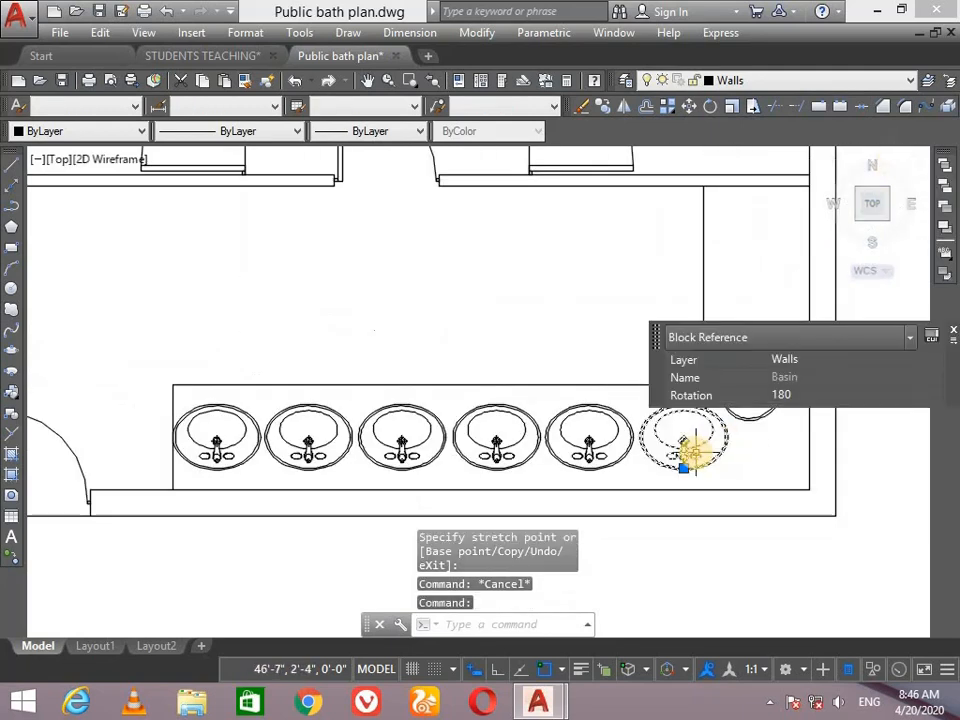
key(Return)
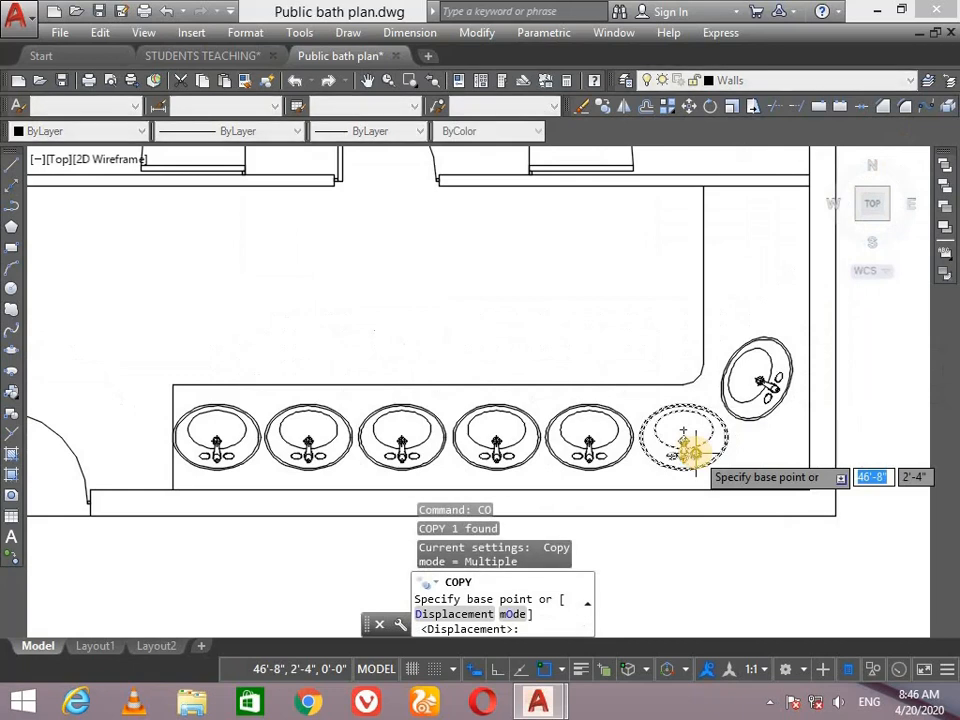
click(686, 445)
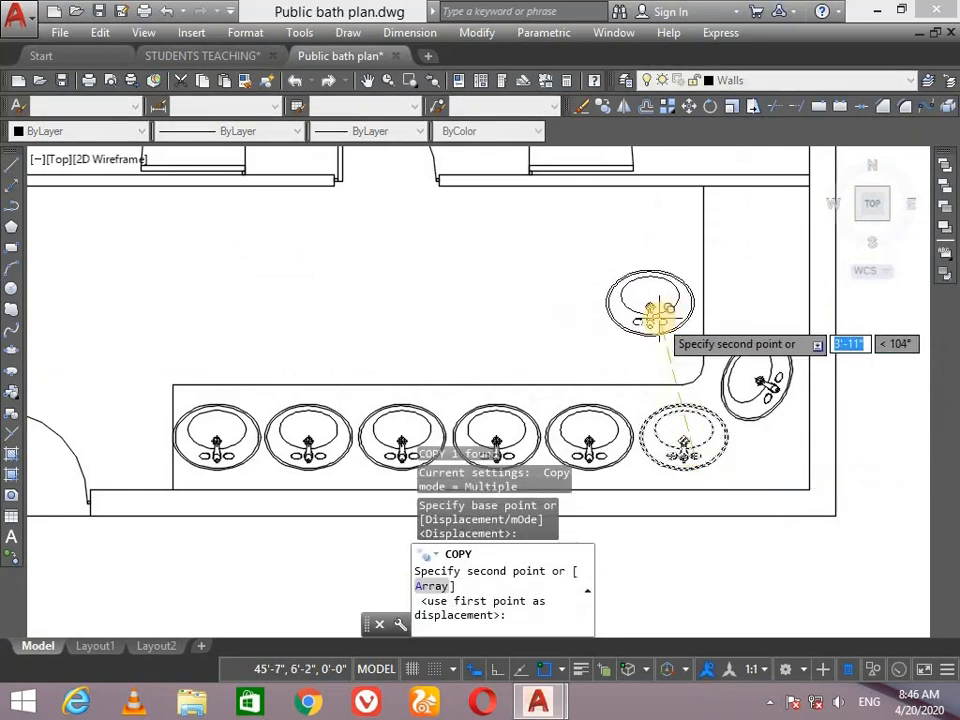
click(659, 317)
key(Return)
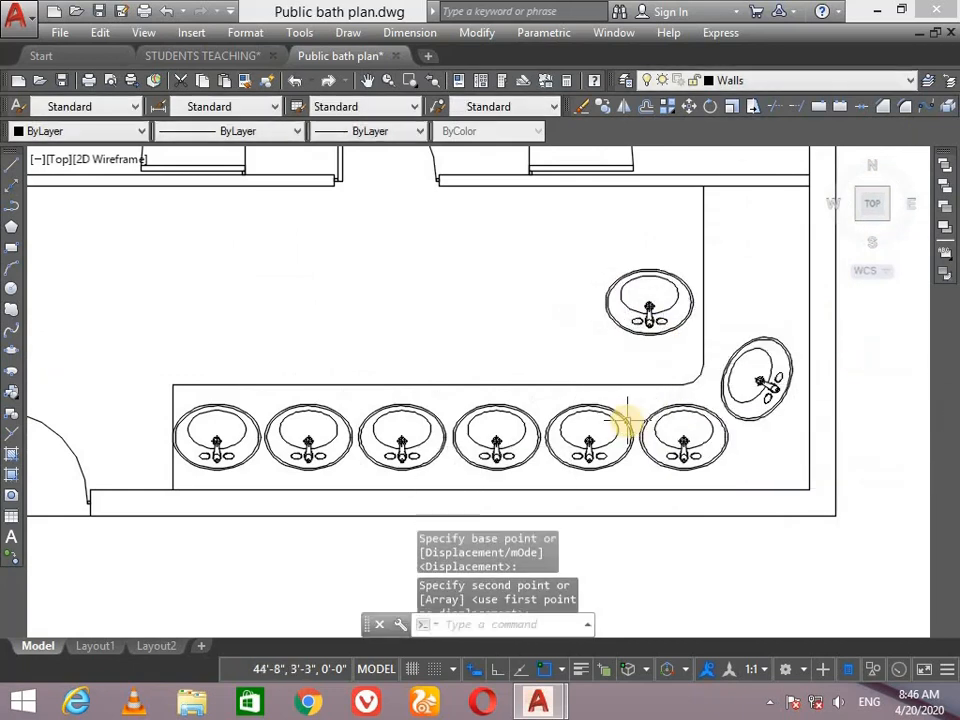
Turn Ortho on and try to rotate the copied basin beside the vertical counter about the top of its rim
click(664, 354)
click(643, 317)
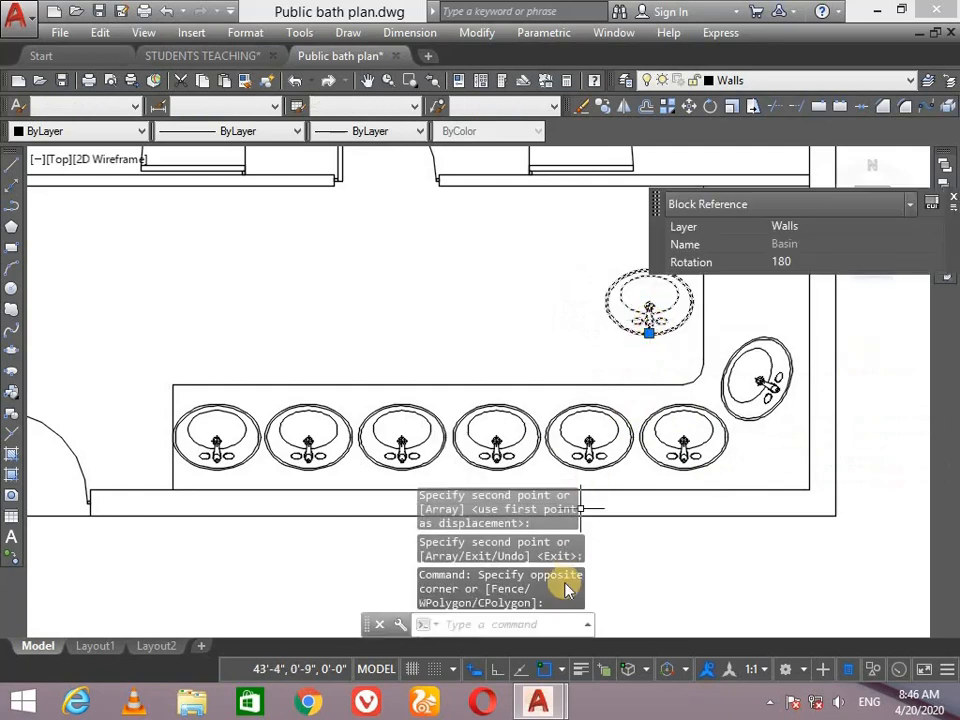
click(497, 670)
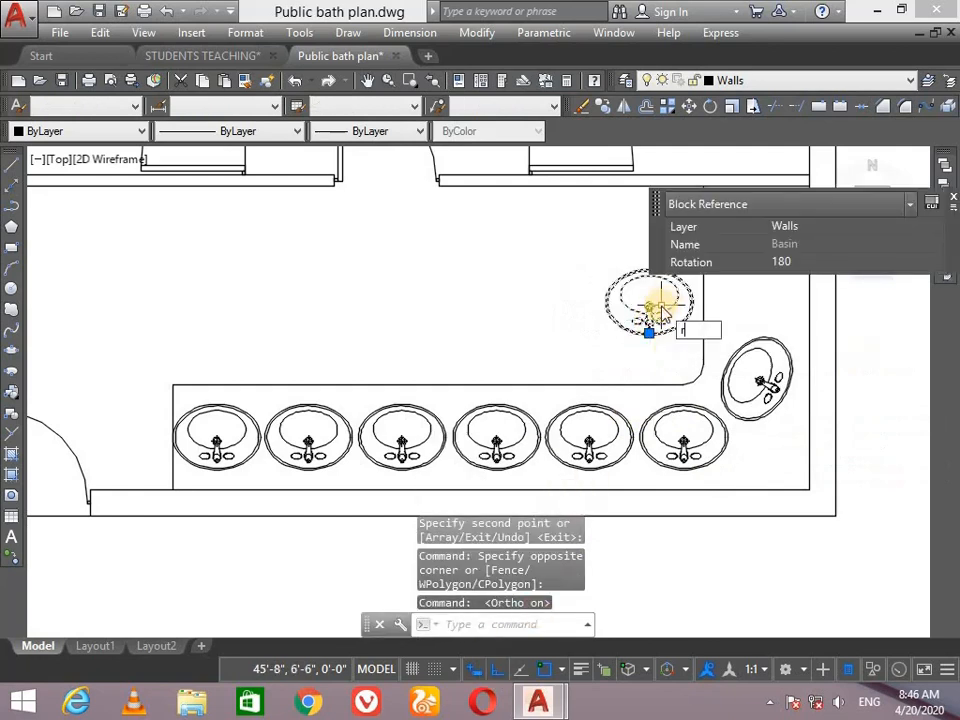
text(ro)
key(Return)
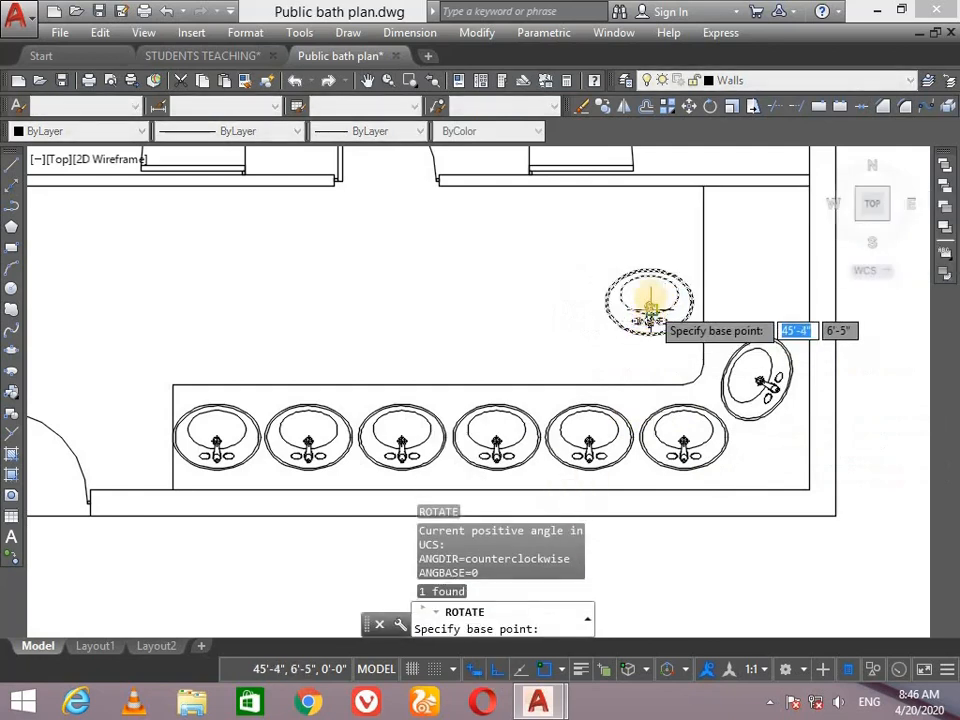
click(647, 272)
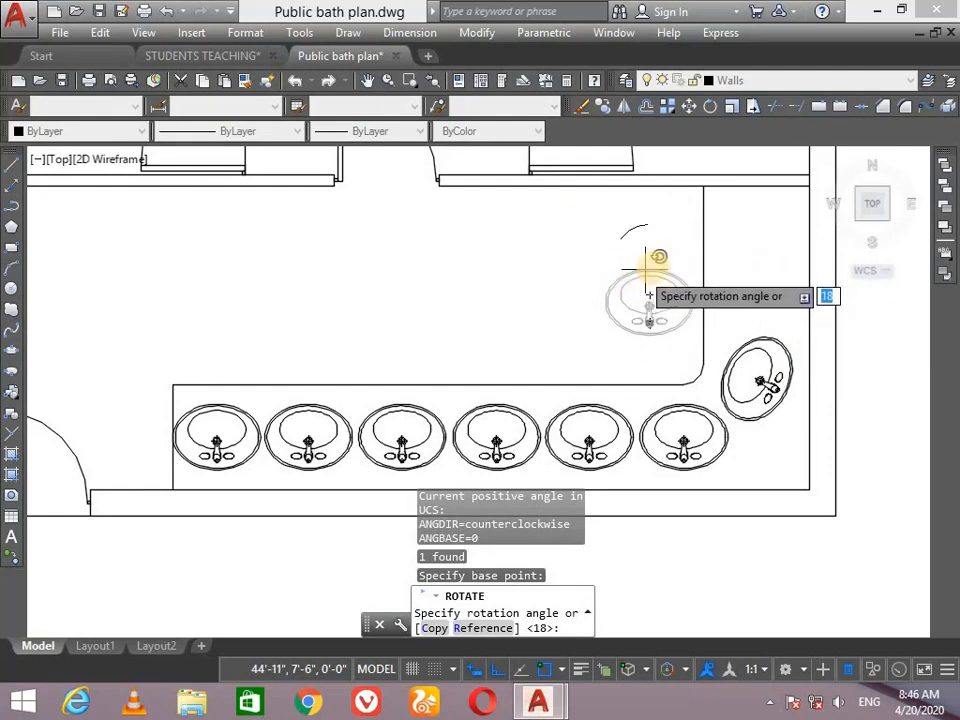
click(713, 272)
Try to rotate the copied basin about the left point of its rim and undo that rotation
click(645, 313)
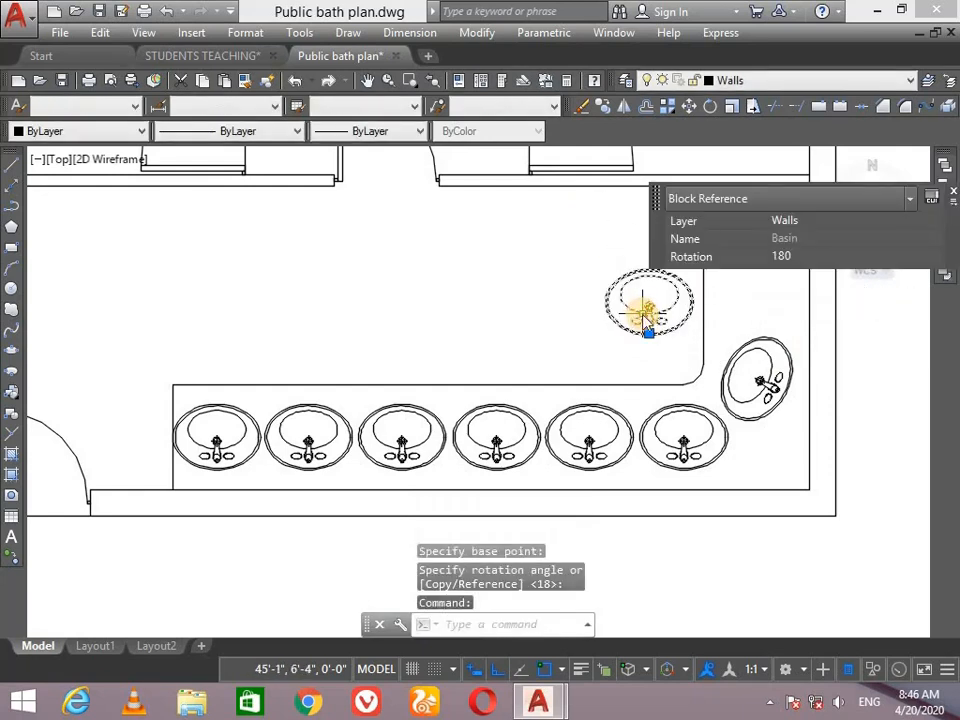
key(Return)
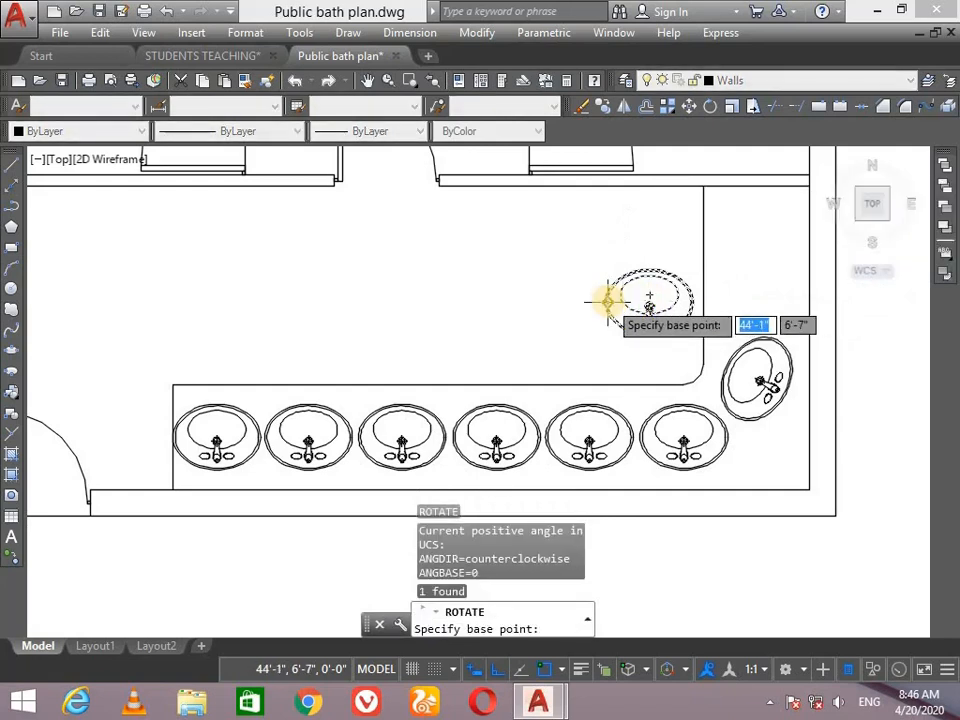
click(608, 302)
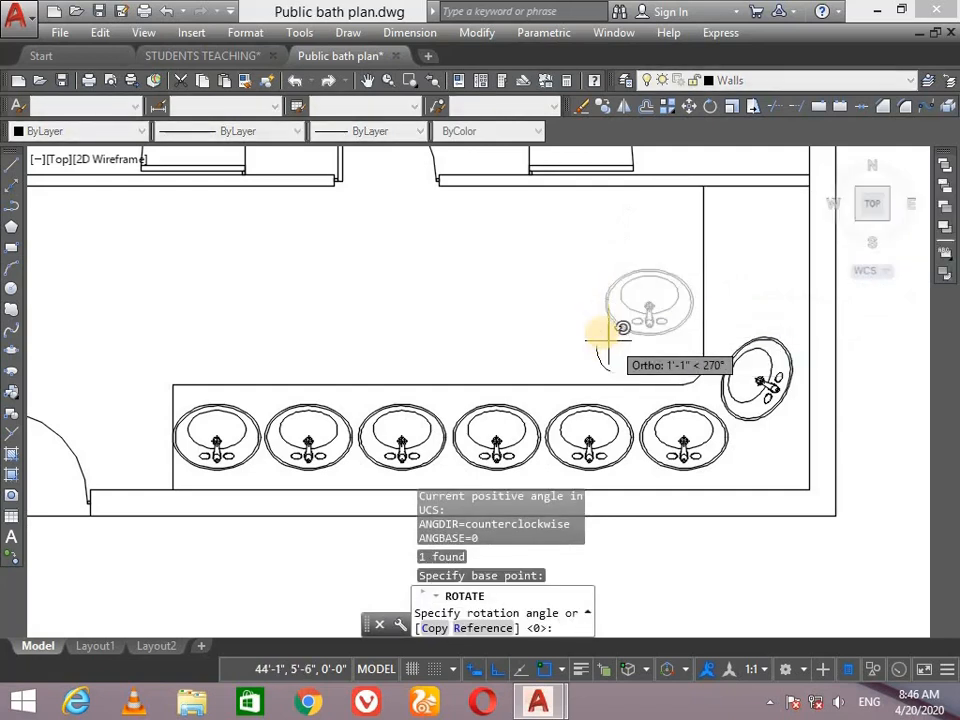
click(619, 283)
key(ctrl+z)
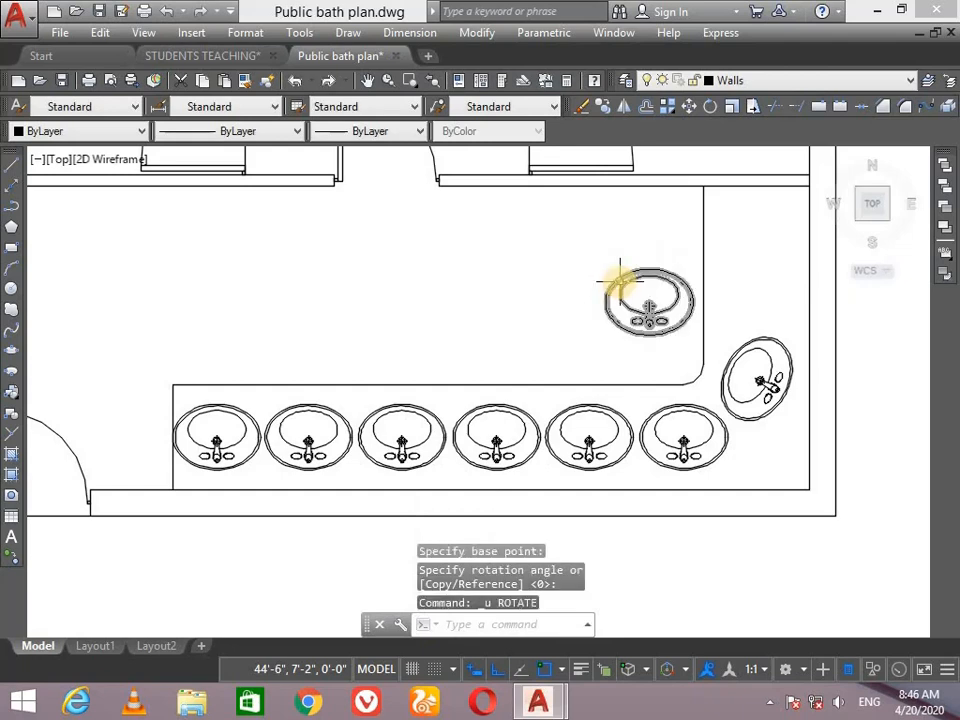
Rotate the copied basin 90° counterclockwise about the left point of its rim
click(619, 283)
text(ro)
key(Return)
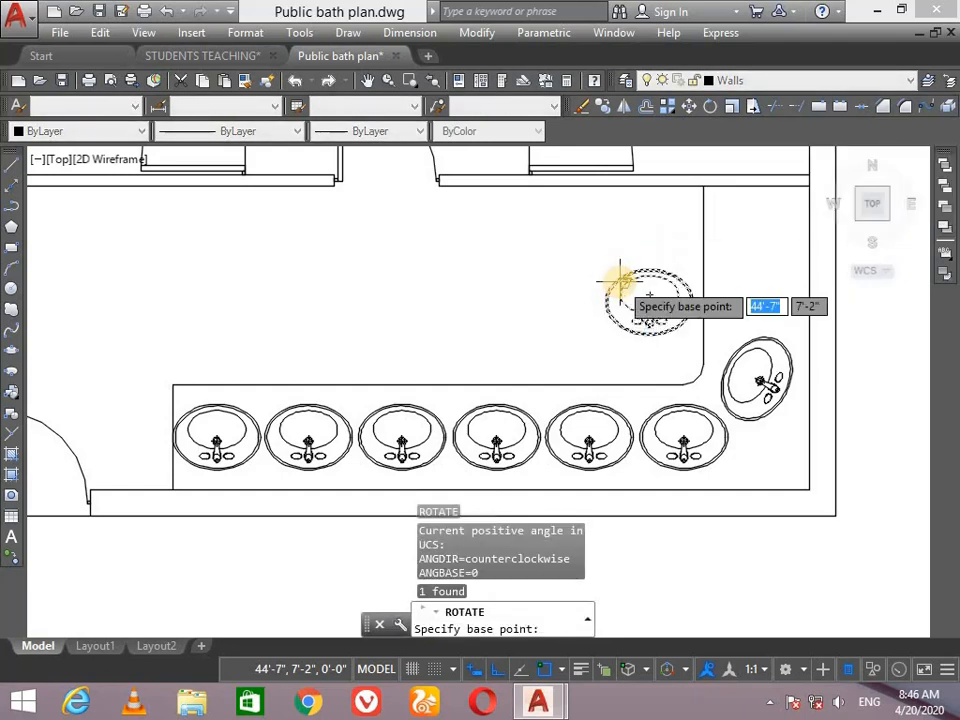
click(606, 301)
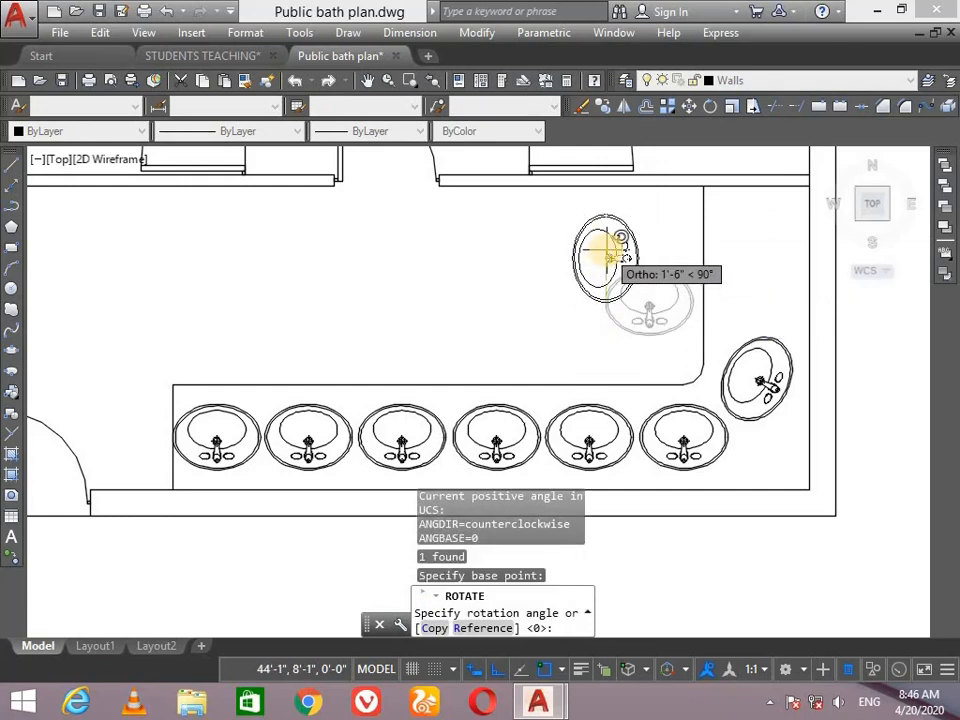
click(620, 238)
Move the rotated basin by its insertion point, with Ortho off, onto the vertical counter just above the corner basin
click(636, 264)
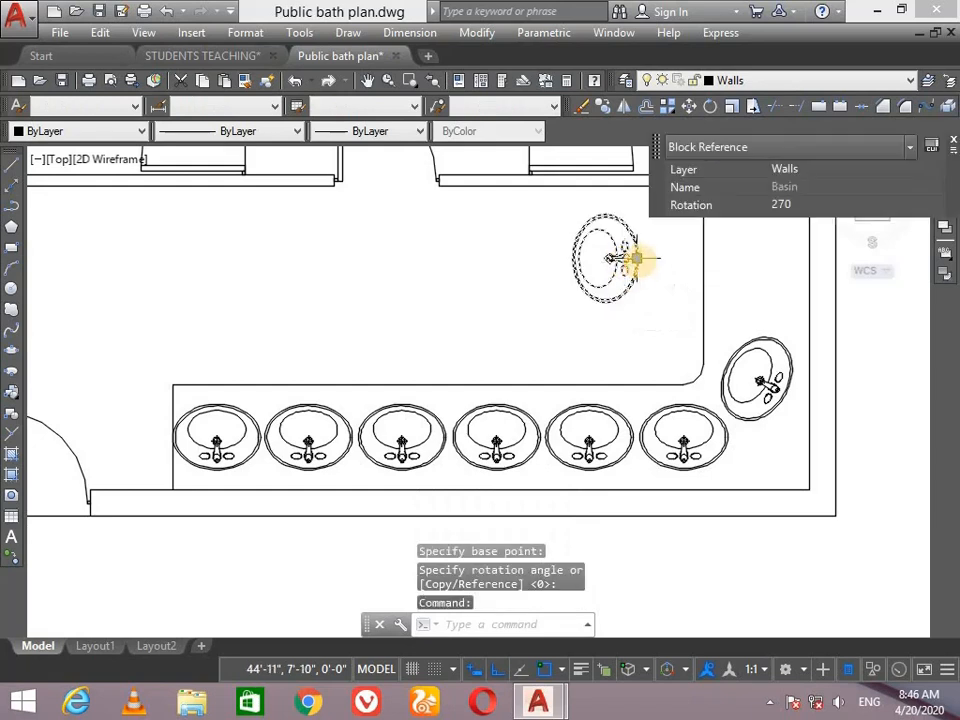
click(636, 258)
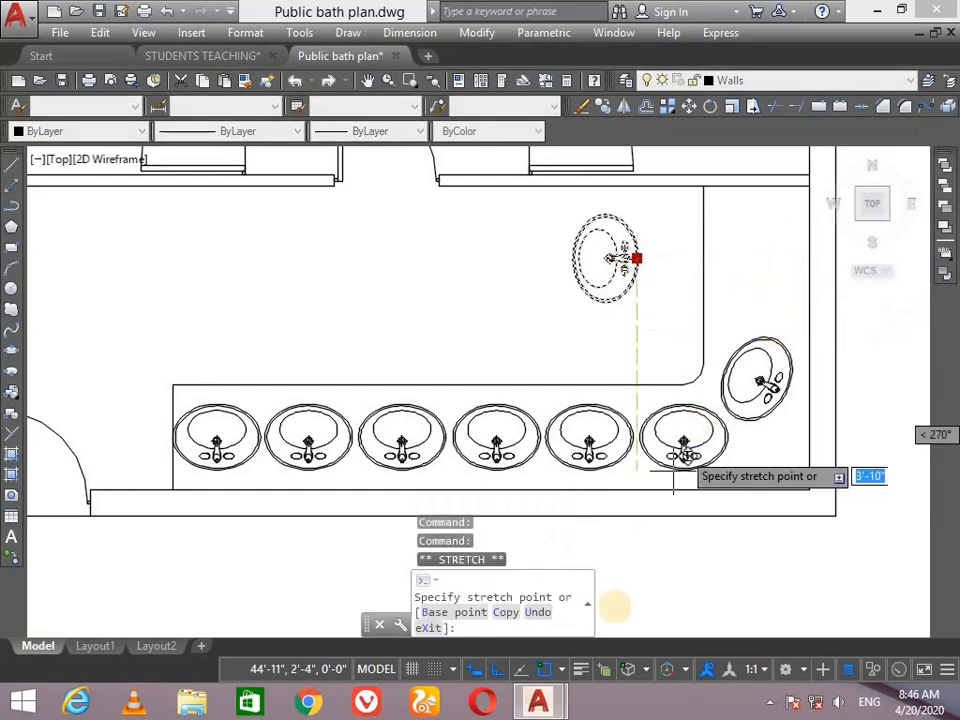
click(475, 669)
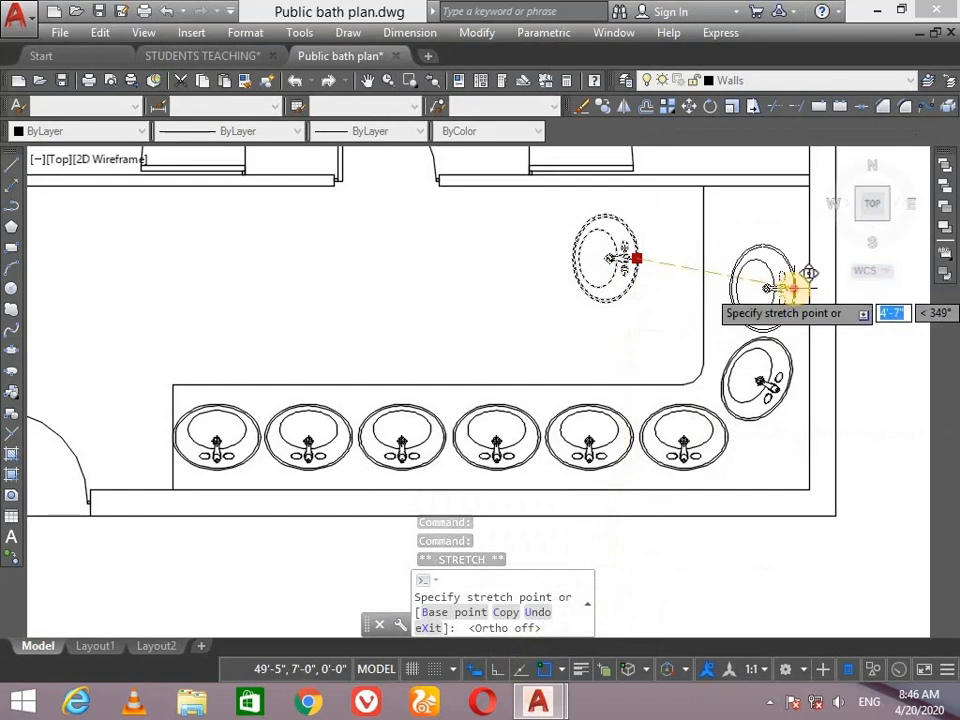
click(793, 289)
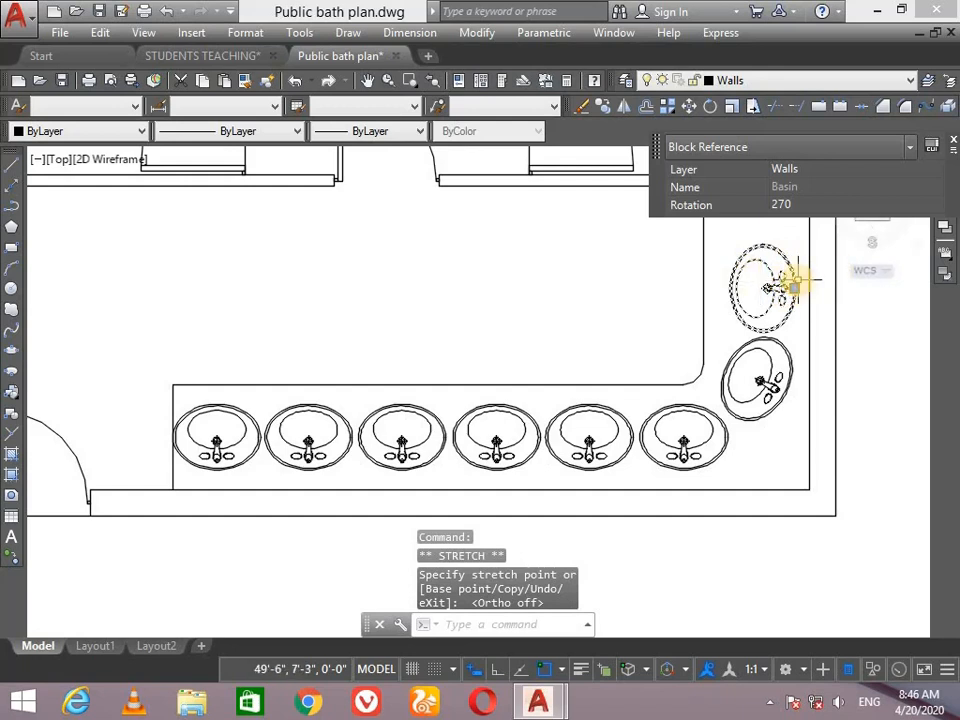
key(Escape)
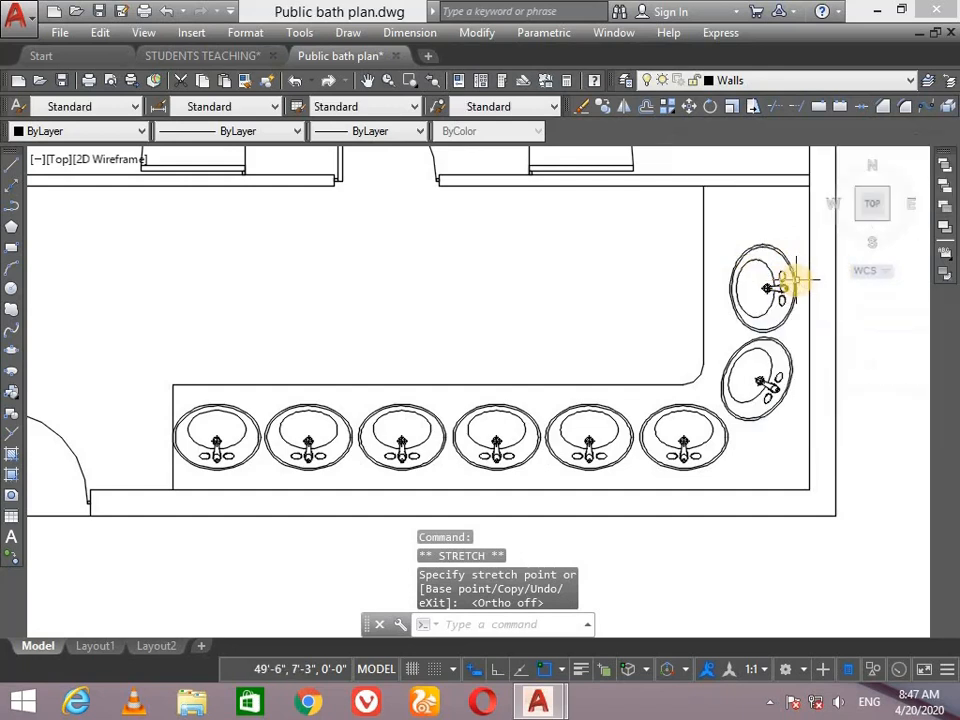
Measure the vertical gap between the upper wall and the top of the vertical counter's basin with a linear dimension
scroll(776, 150, up, 4)
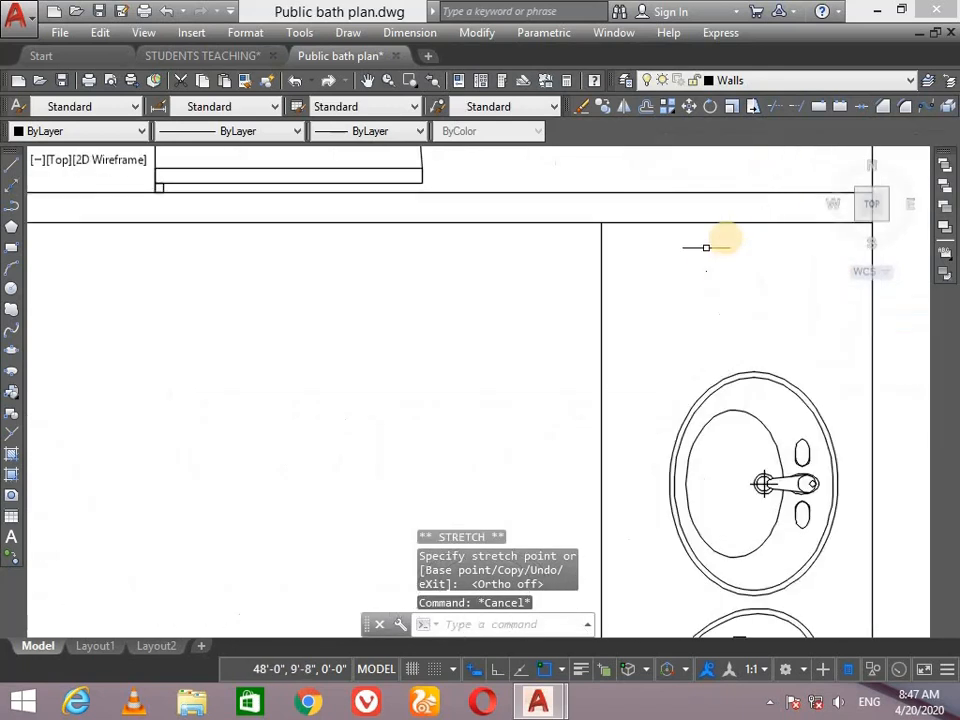
text(dl)
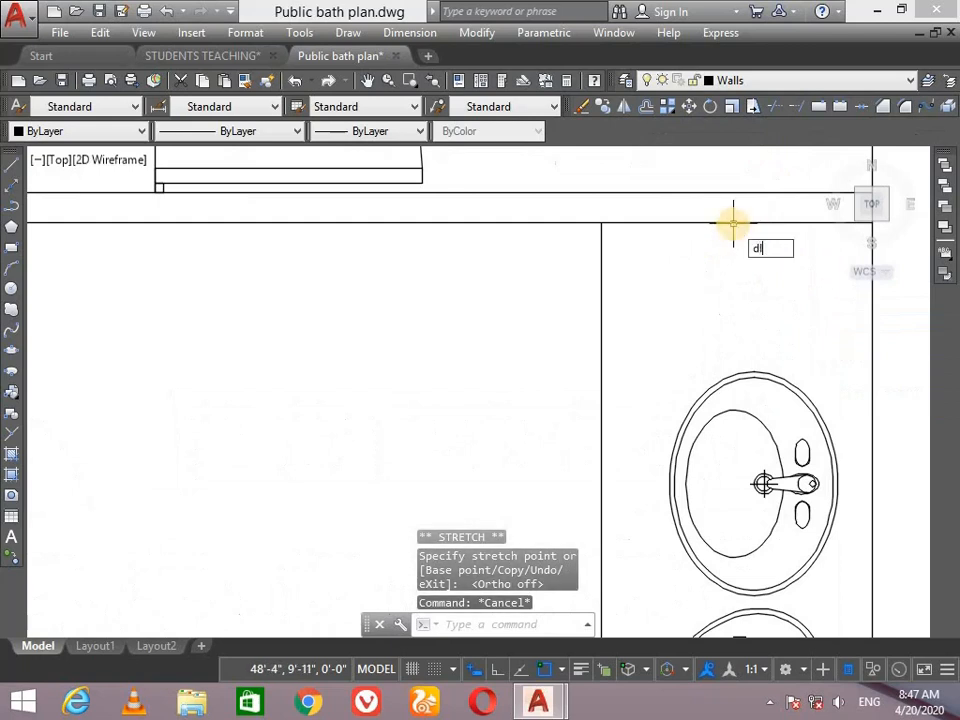
text(i)
key(Return)
click(735, 223)
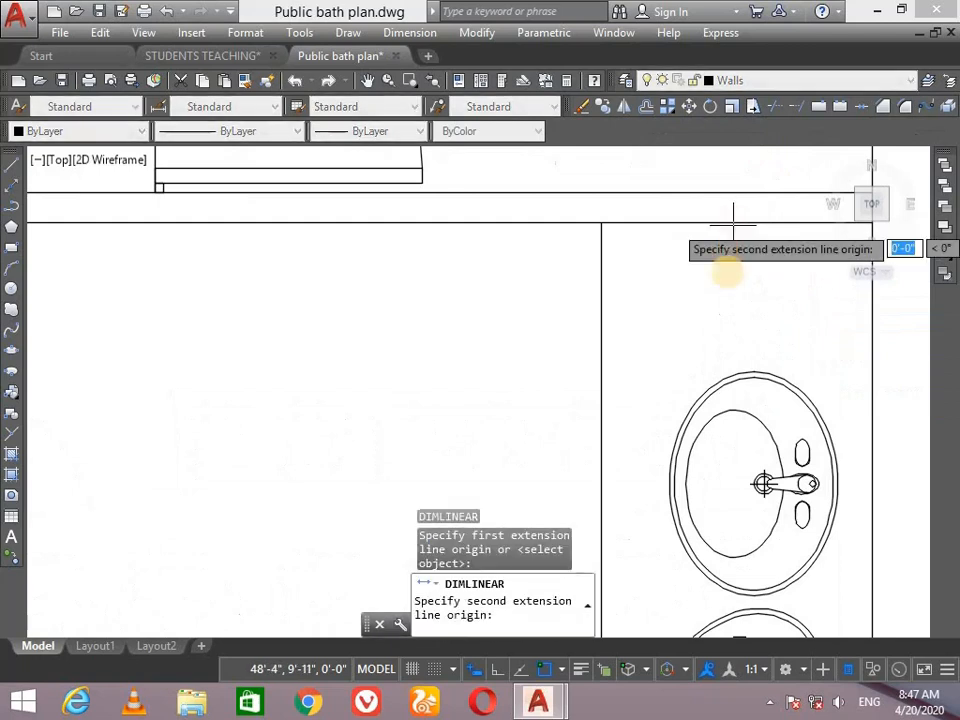
click(738, 372)
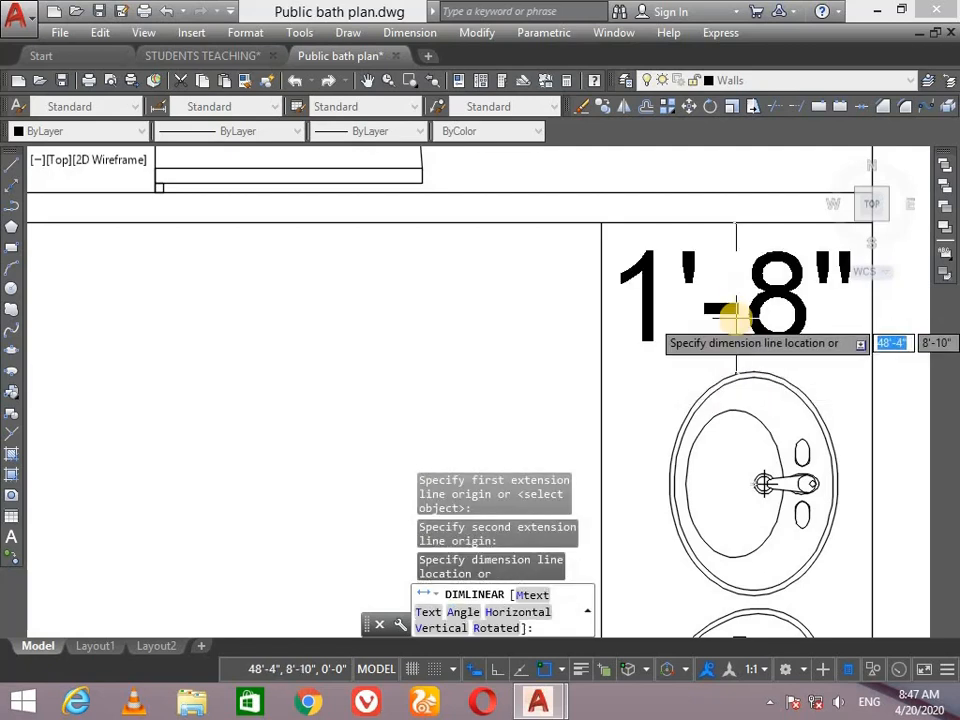
key(Escape)
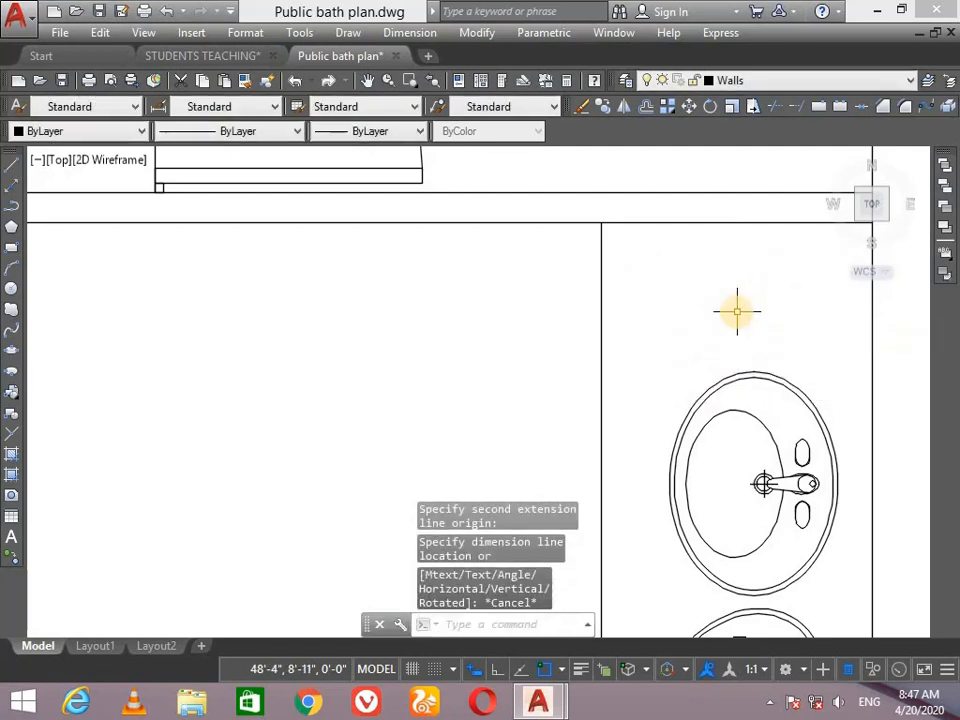
Copy the vertical counter's basin from its right edge to the open floor just left of the counter, below the upper wall
click(730, 382)
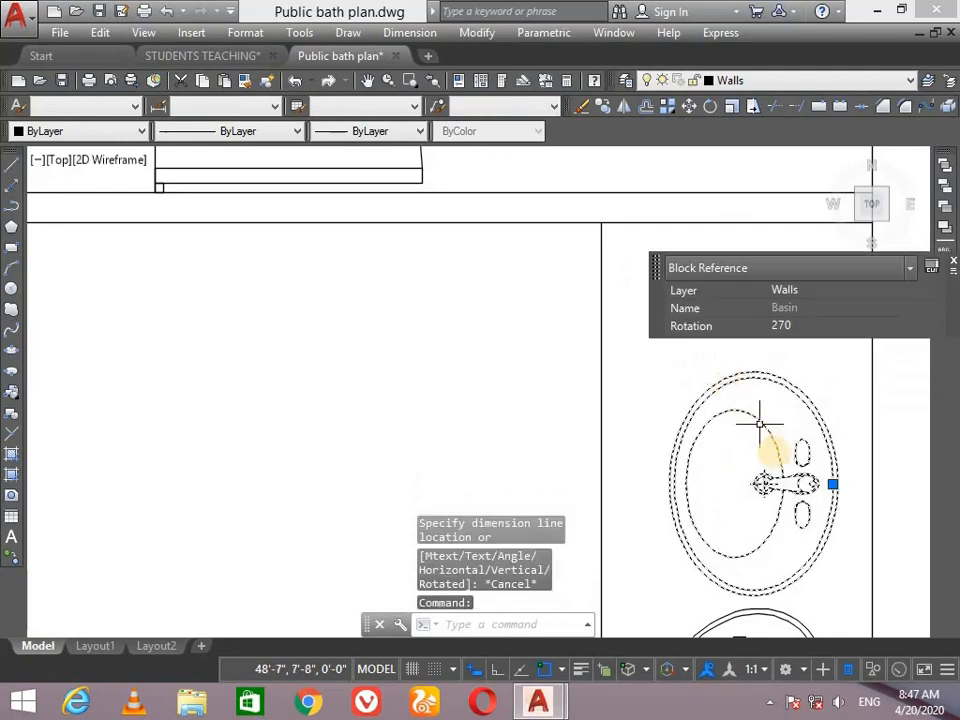
text(co)
key(Return)
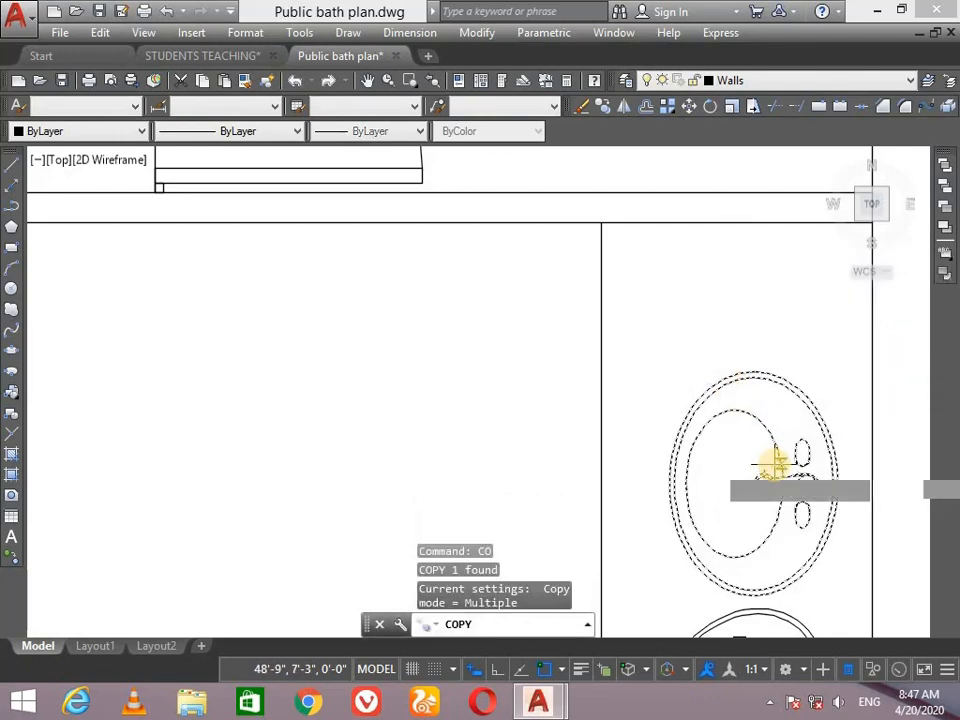
click(838, 482)
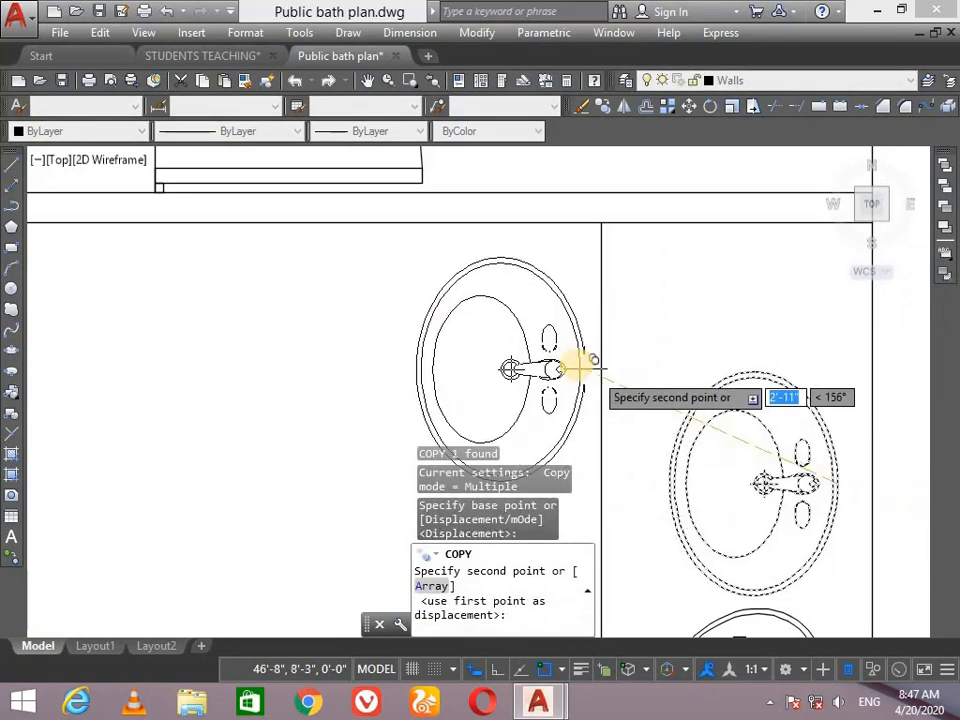
click(586, 341)
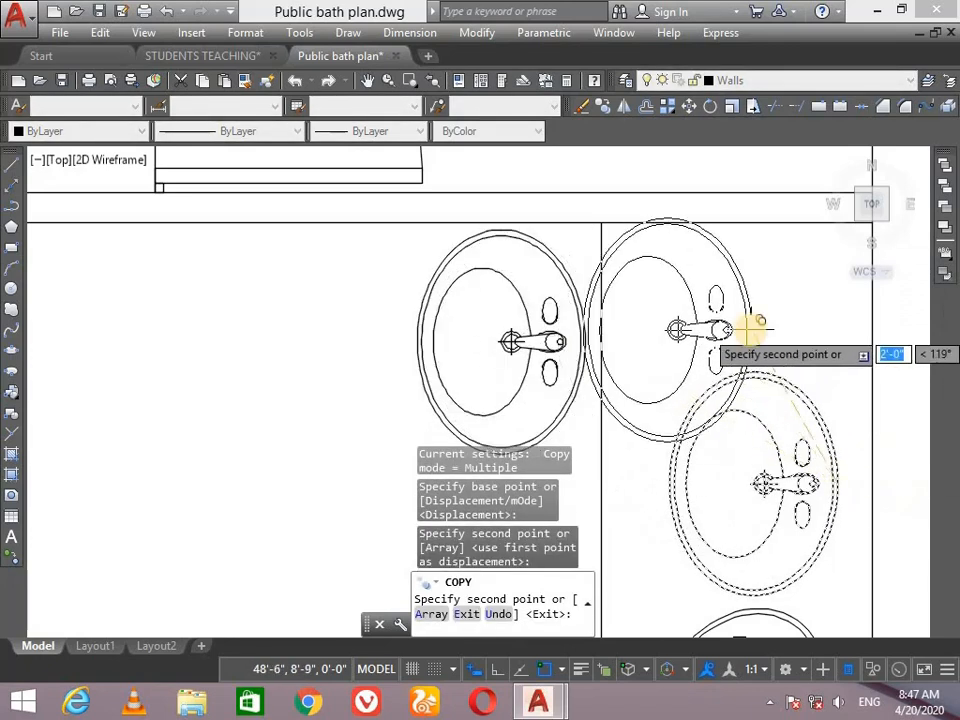
key(Escape)
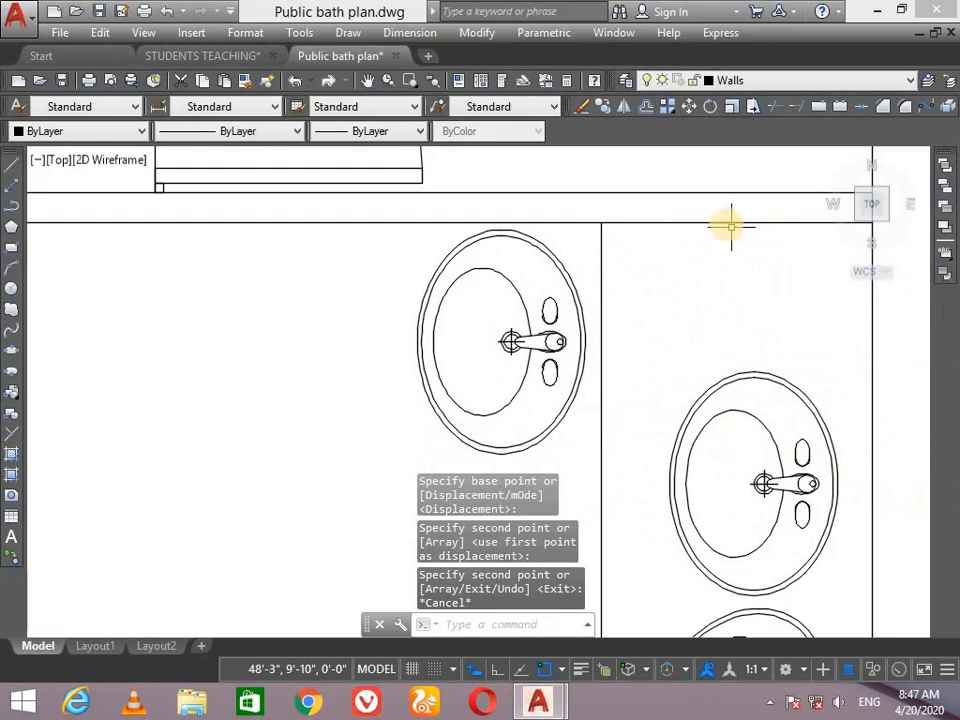
Start a line at the lower edge of the upper wall above the vertical counter
text(l)
key(Return)
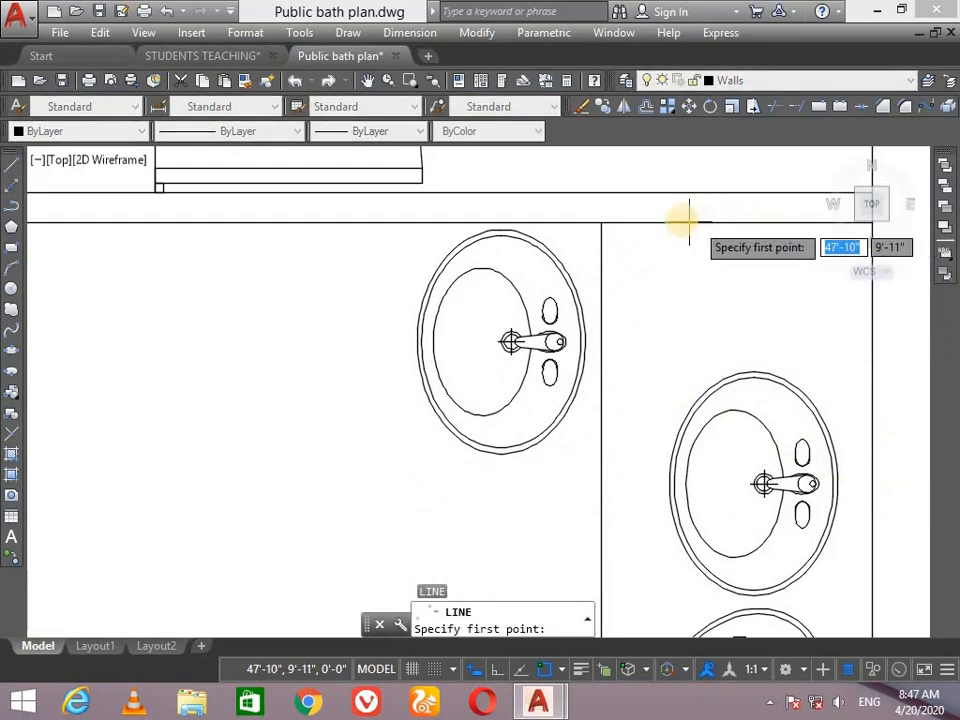
Draw a vertical guide line about 1'-6" long from just above the upper counter basin to the wall, with Ortho on
click(752, 361)
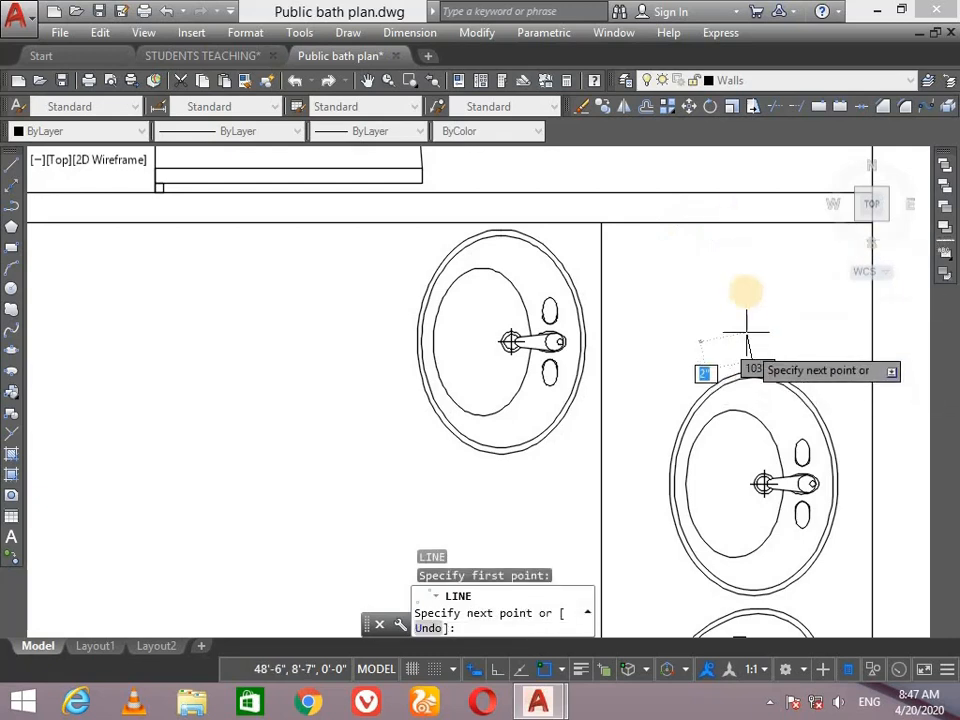
click(494, 671)
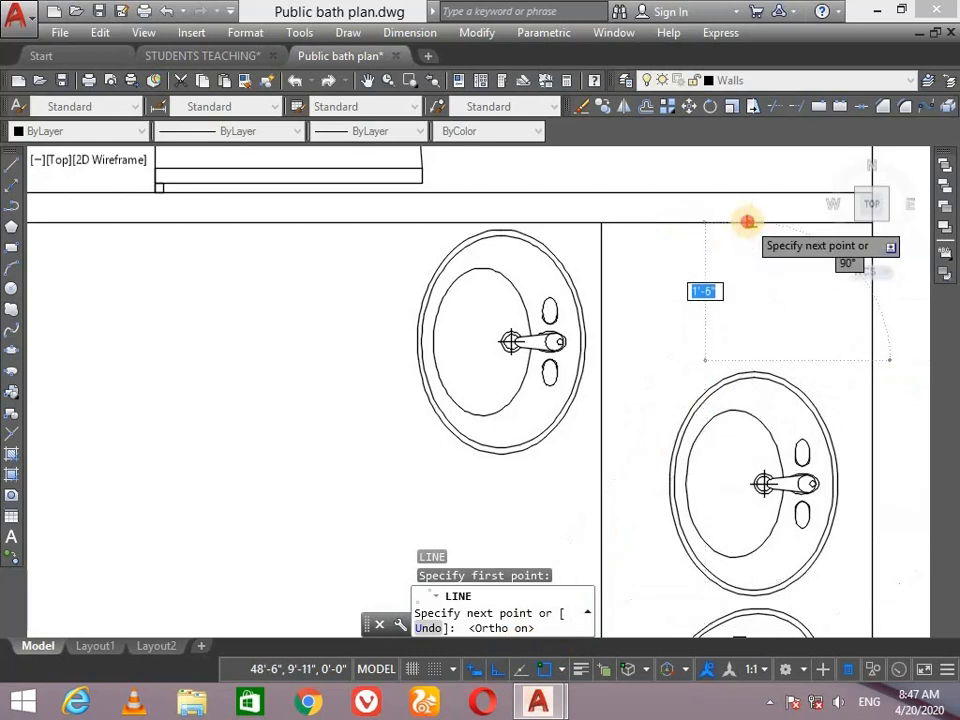
click(748, 222)
key(Return)
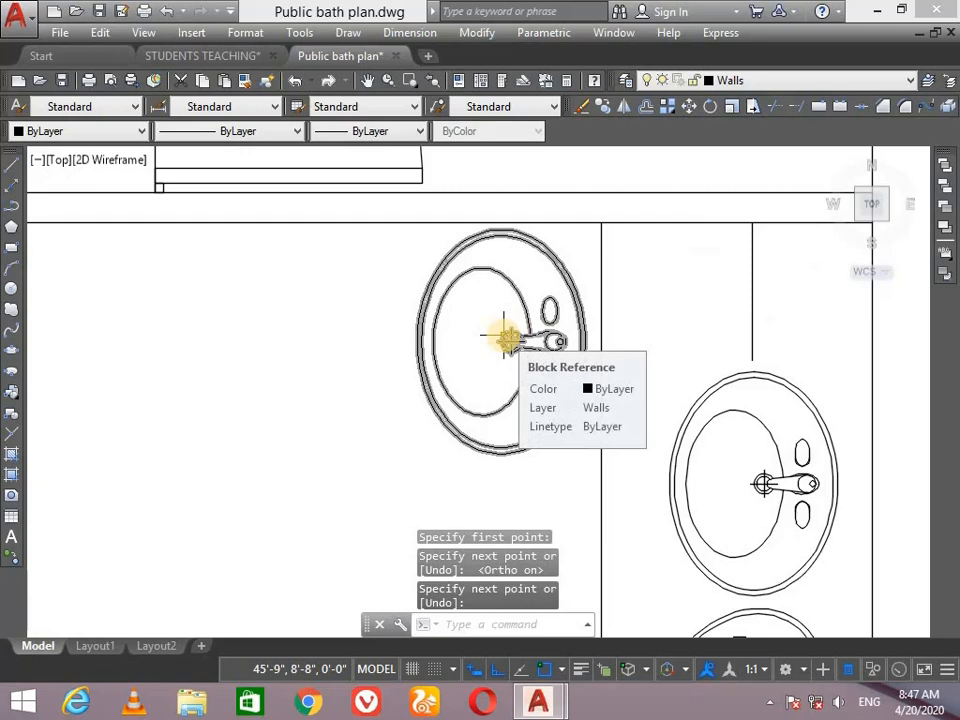
Align the loose basin's lower and upper edges to the guide line's ends with scaling on, and delete the guide line
text(al)
key(Return)
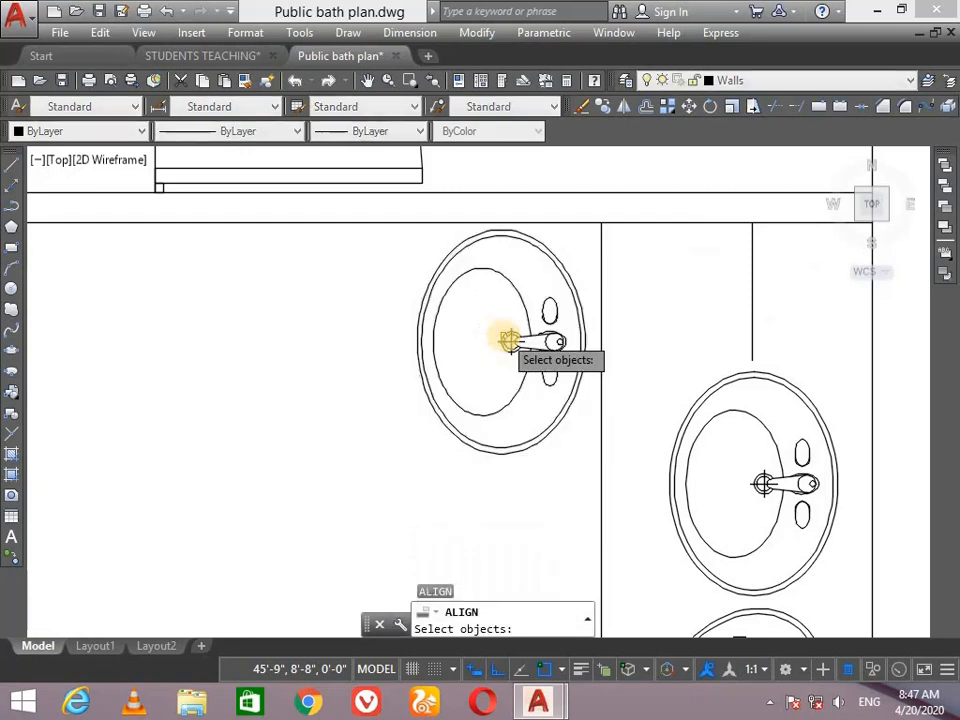
click(510, 341)
key(Return)
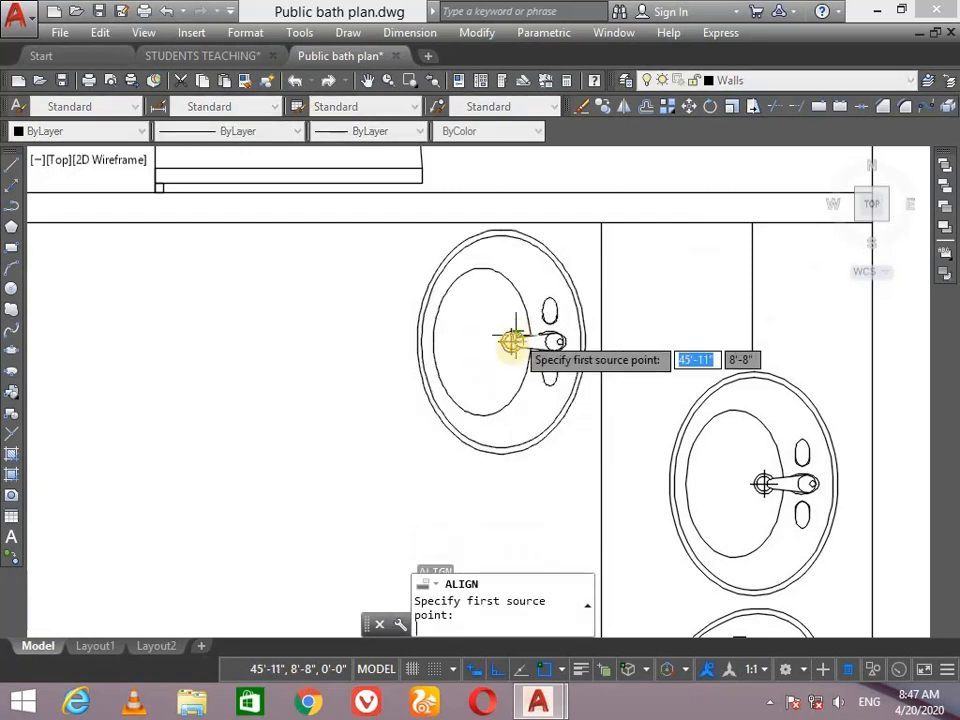
click(501, 453)
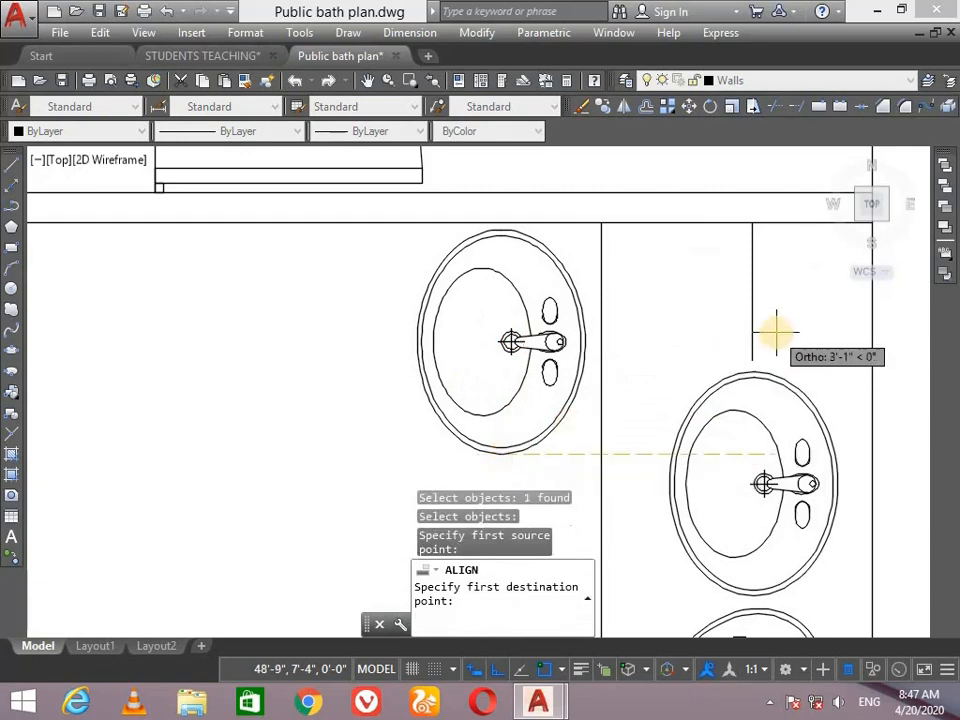
click(751, 360)
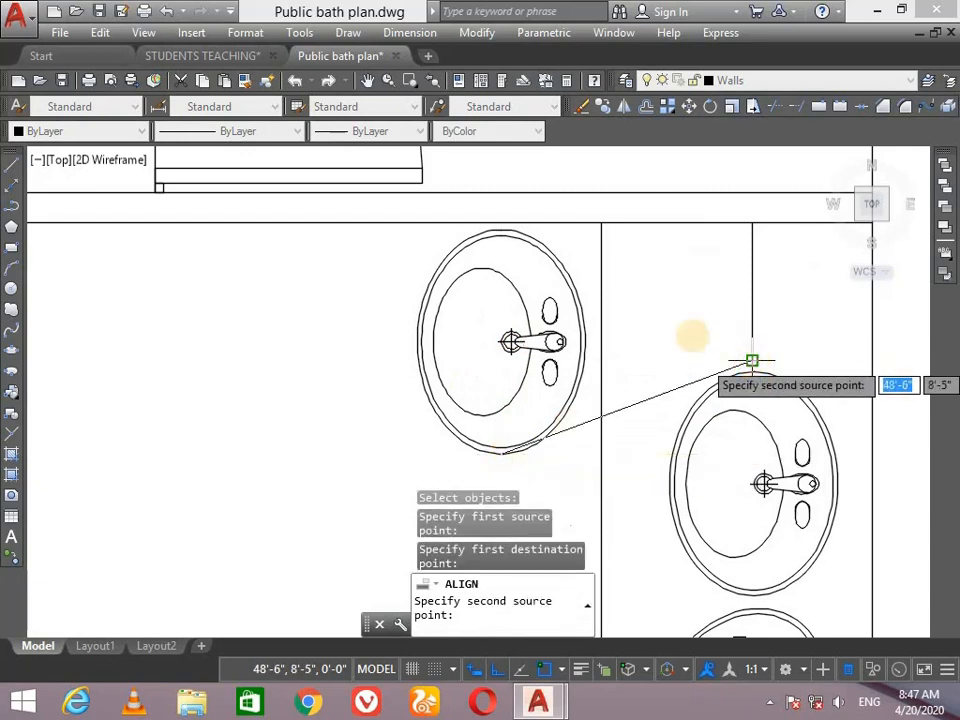
click(500, 228)
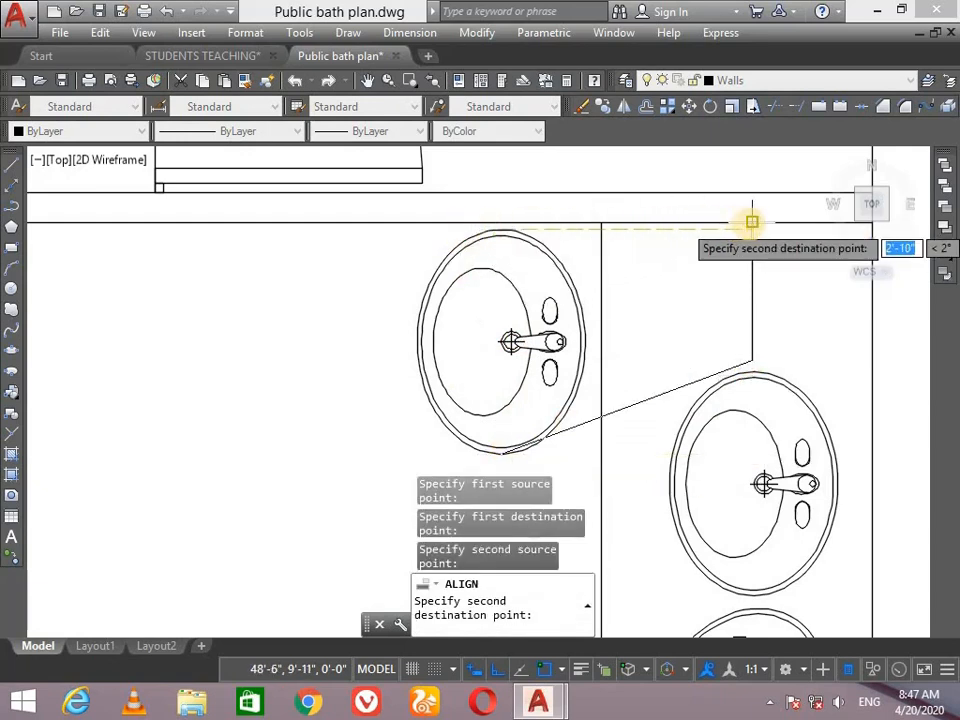
click(751, 221)
key(Return)
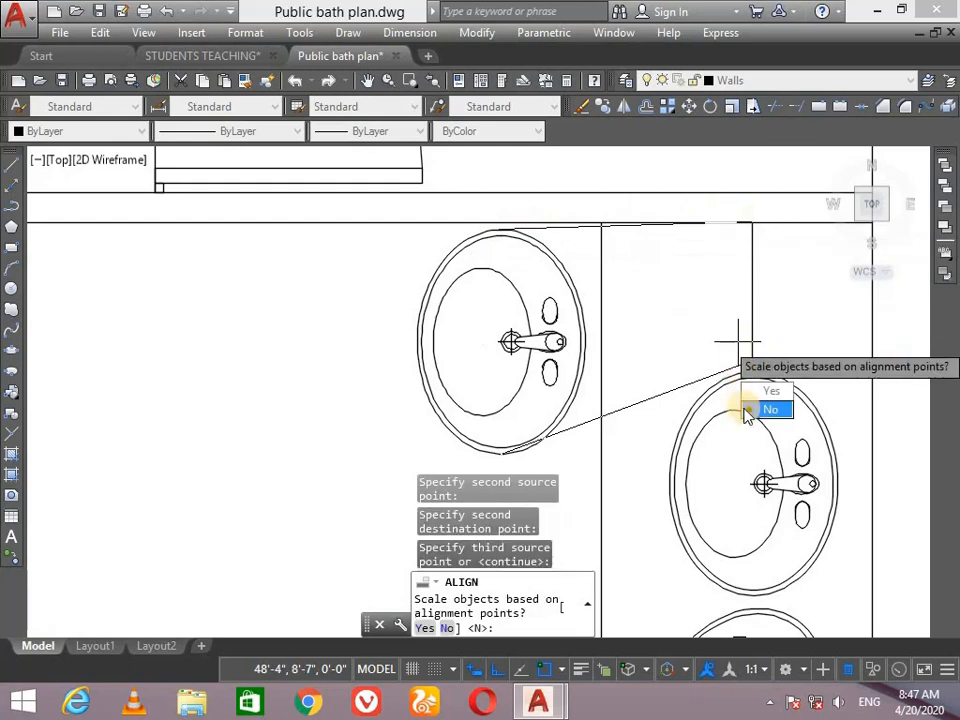
text(y)
key(Return)
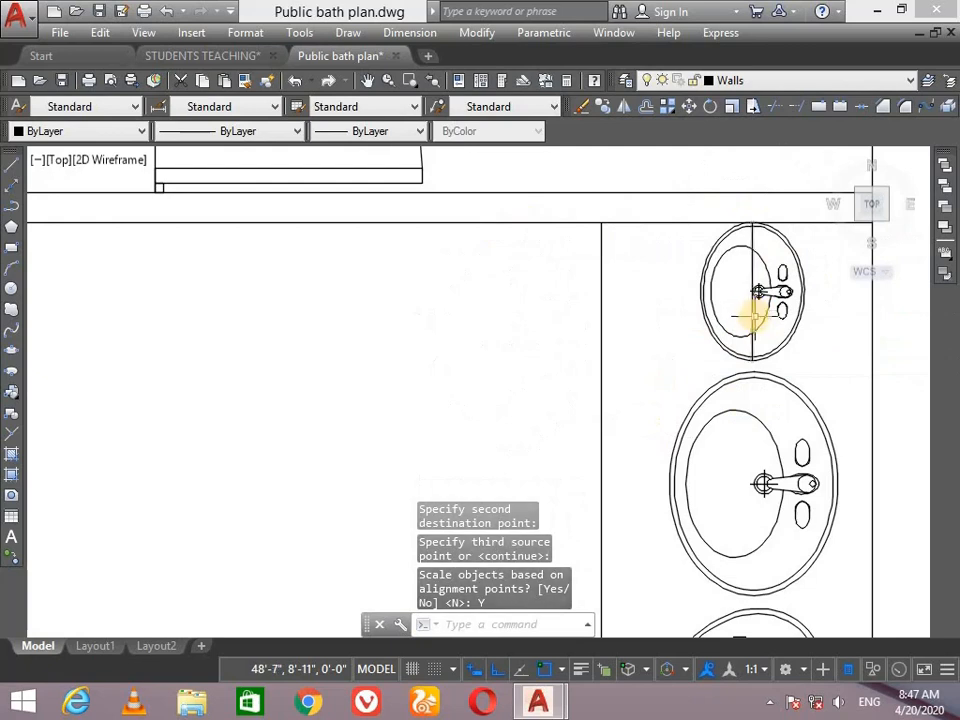
click(755, 316)
key(Delete)
Move the tilted basin at the counter's corner straight down by about 5 inches
scroll(639, 379, down, 5)
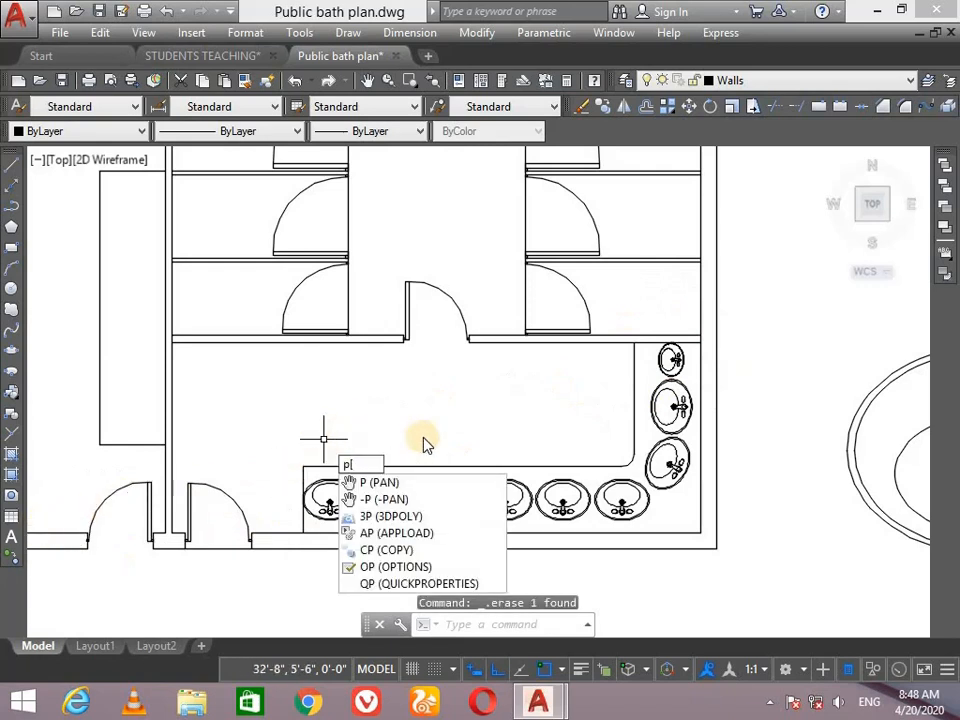
key(Return)
mouse_move(285, 402)
mouse_down()
mouse_move(396, 402)
mouse_move(343, 381)
mouse_move(244, 386)
mouse_up()
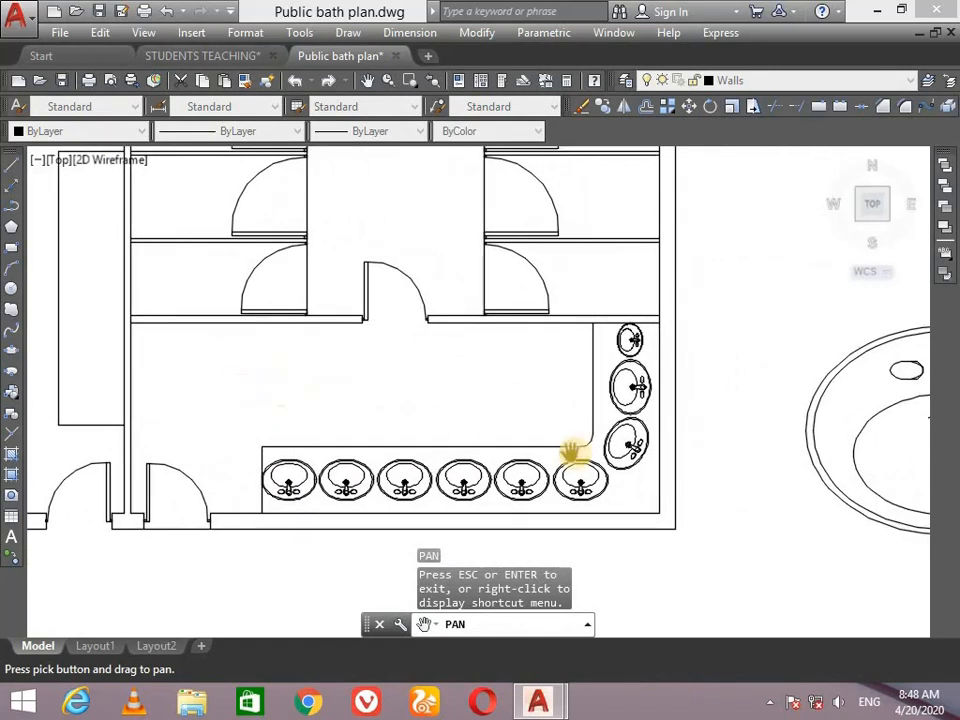
scroll(571, 452, up, 4)
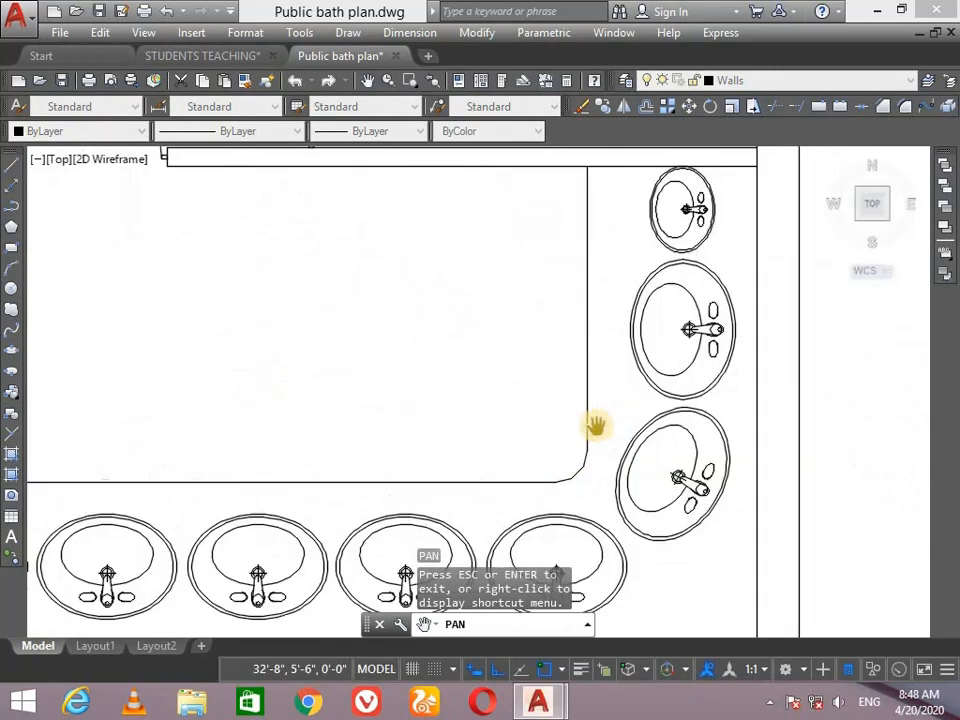
key(Escape)
click(679, 478)
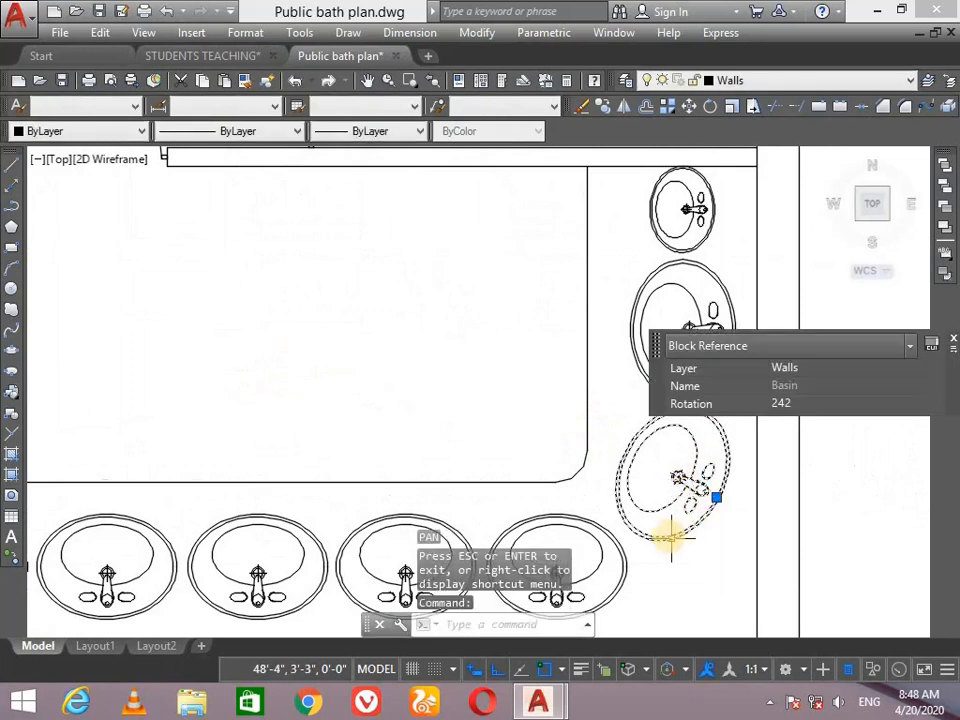
click(716, 495)
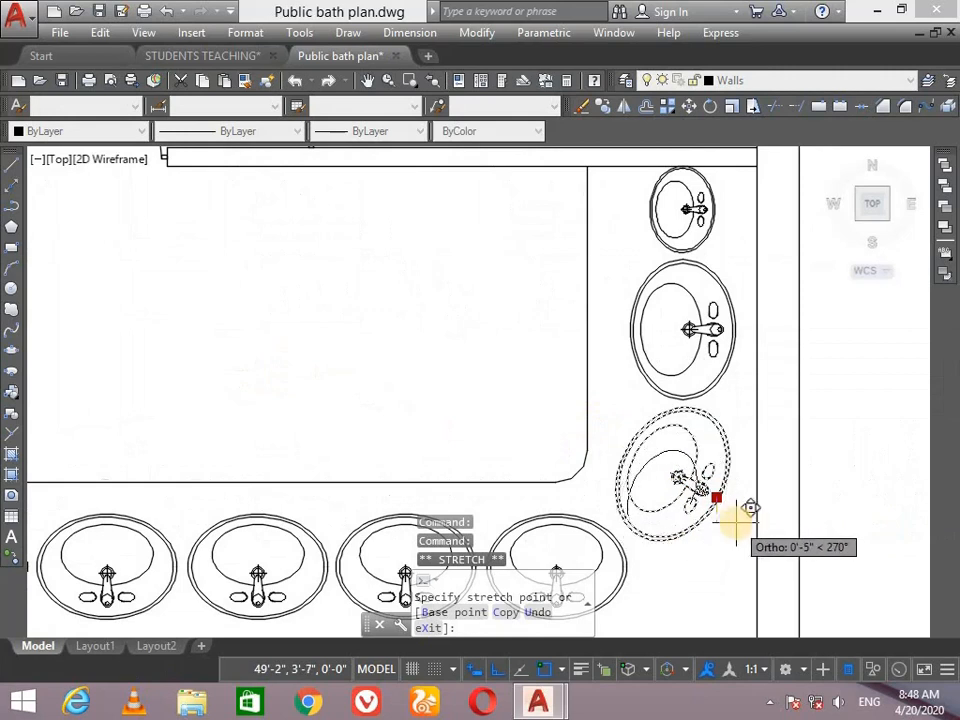
click(732, 524)
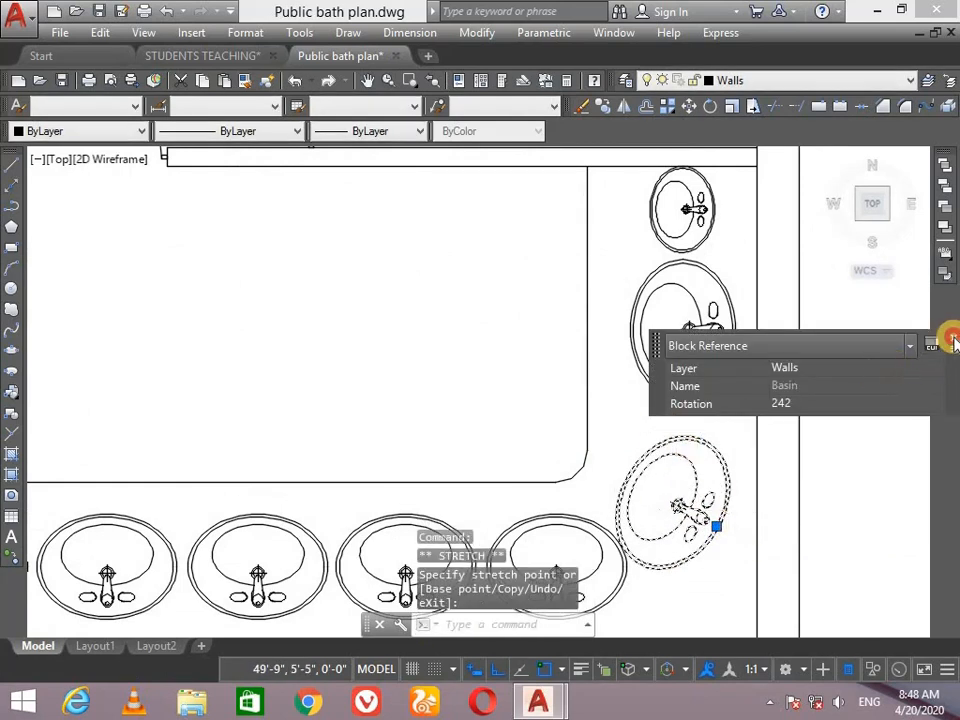
Move the full-size upright basin down about 6 inches and delete the small scaled basin above it
click(725, 330)
click(733, 328)
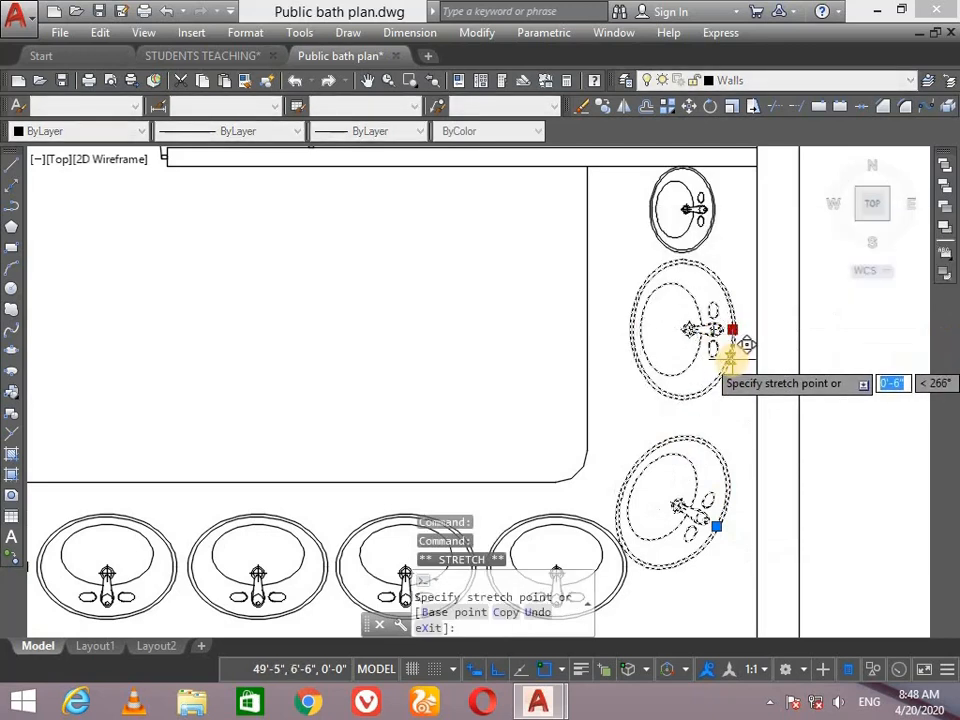
click(729, 360)
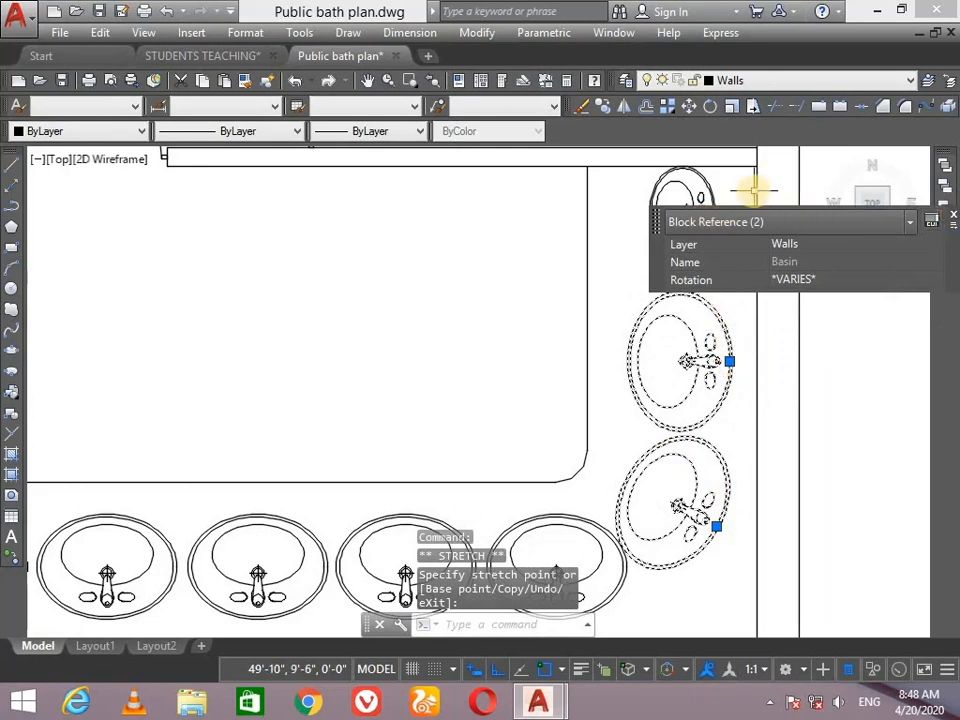
key(Escape)
click(706, 211)
key(Delete)
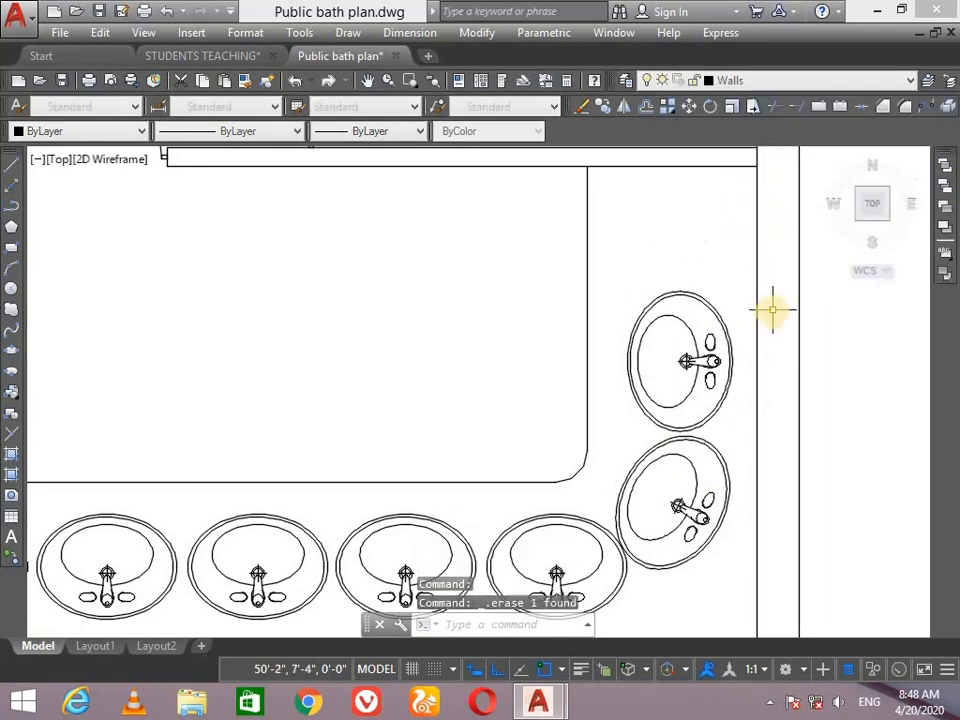
Copy the upright basin with Ortho off, placing the copy about 3'-1" away at 122° beside the upper wall
click(710, 370)
text(co)
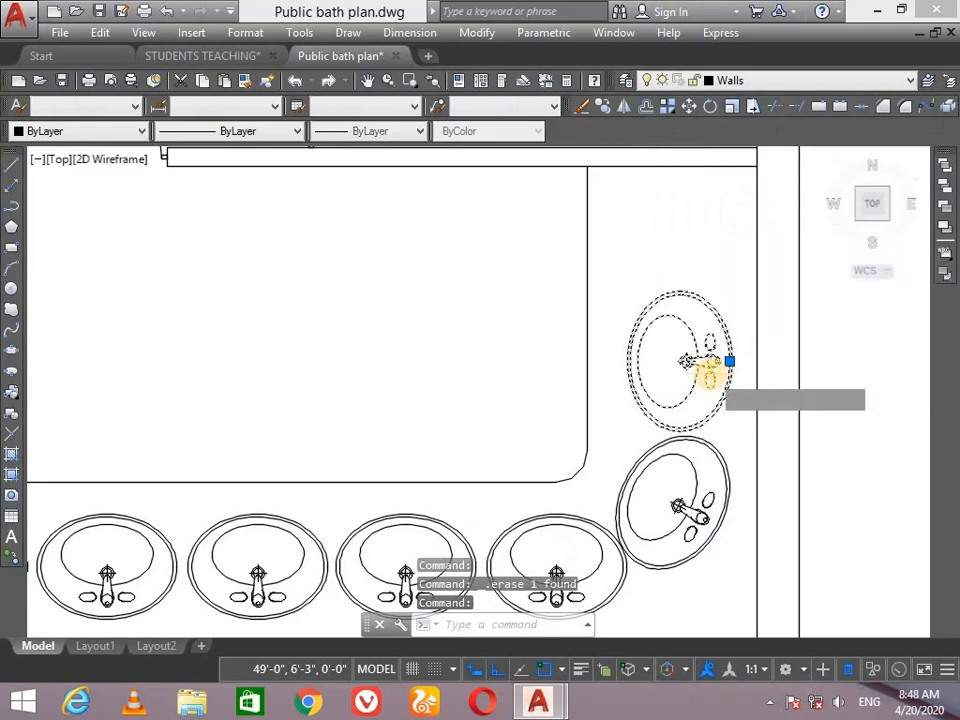
key(Return)
click(735, 352)
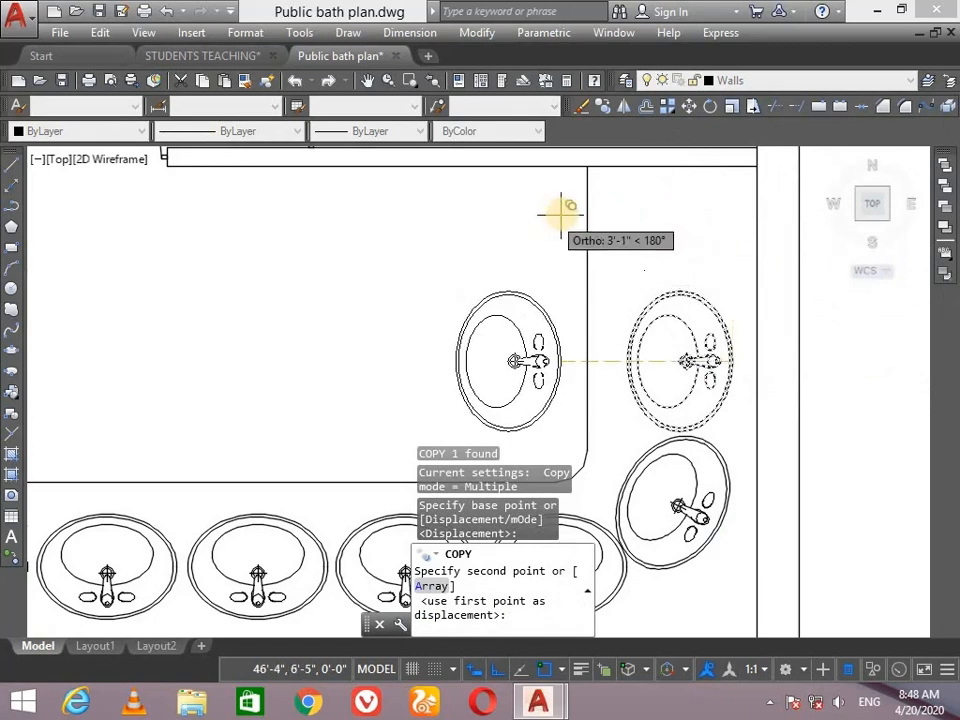
click(490, 667)
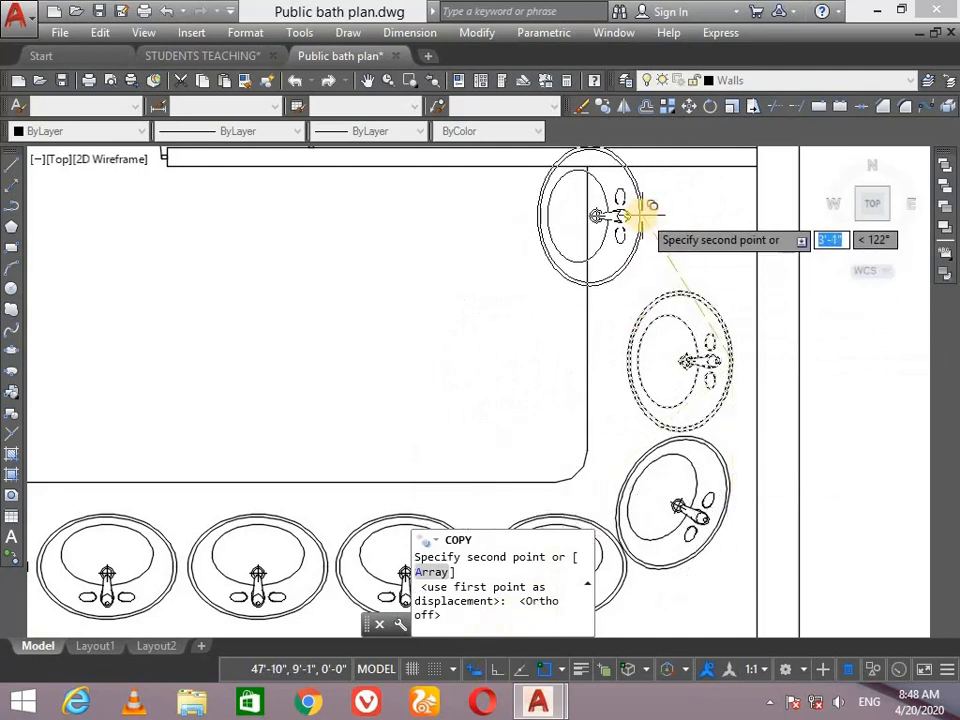
click(640, 215)
key(Escape)
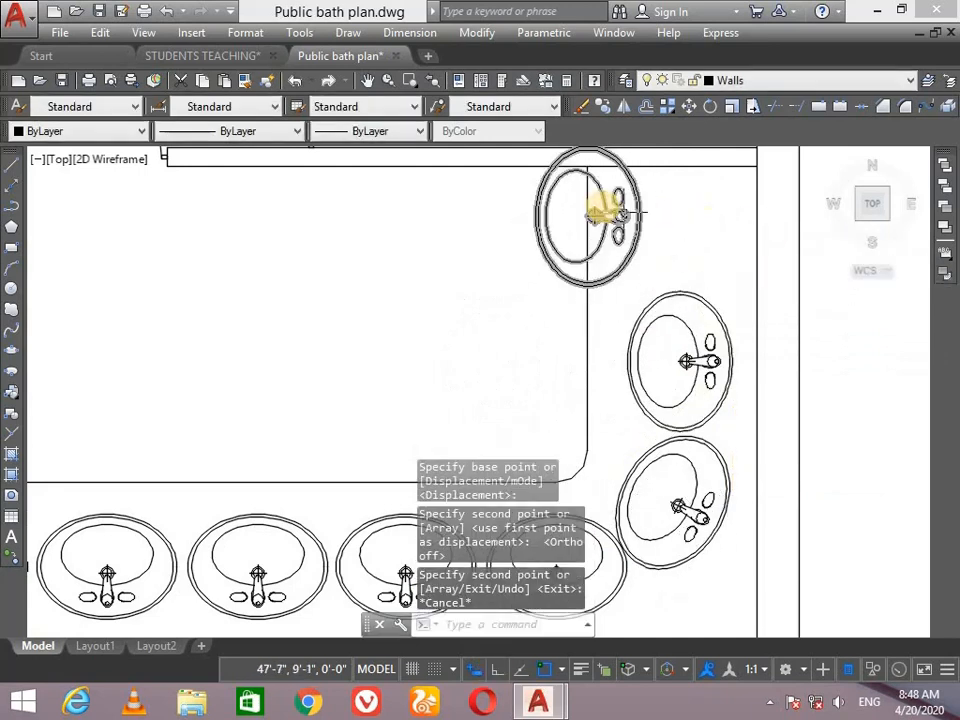
Align the new basin between the midpoint of the counter's wall edge and the top of the basin below, scaling it to fit
scroll(645, 148, up, 2)
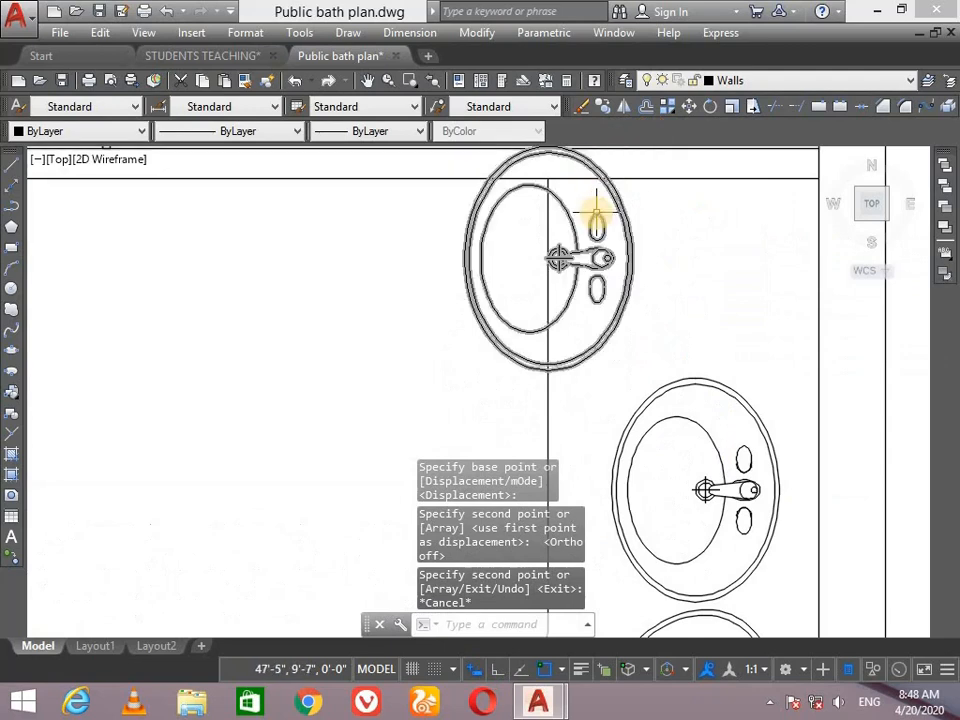
key(Return)
mouse_move(570, 245)
mouse_down()
mouse_move(521, 274)
mouse_move(507, 250)
mouse_up()
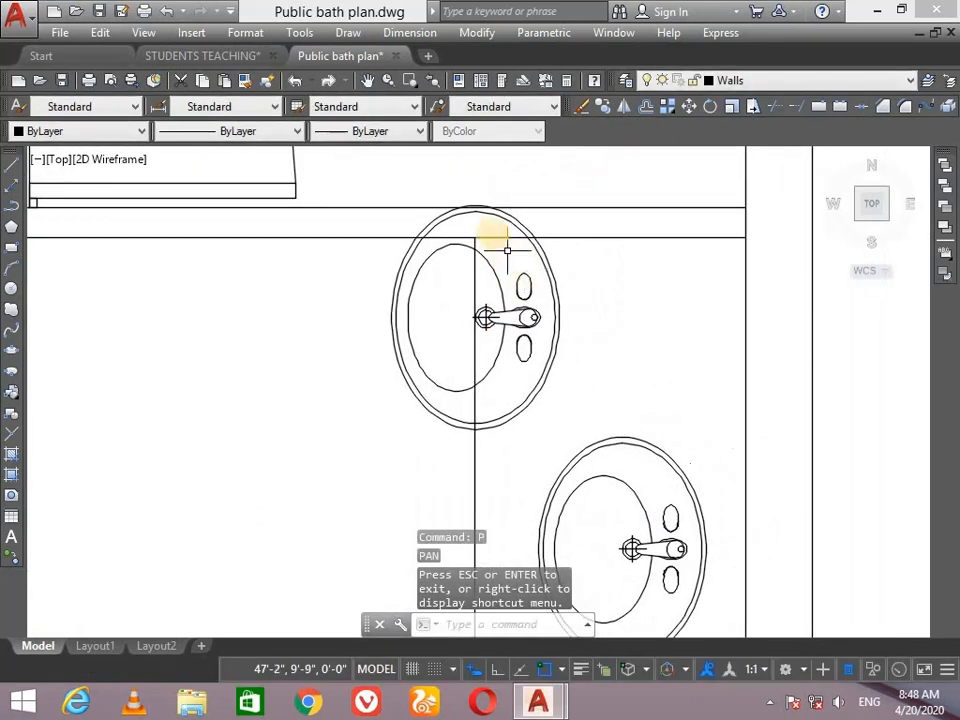
text(al)
key(Return)
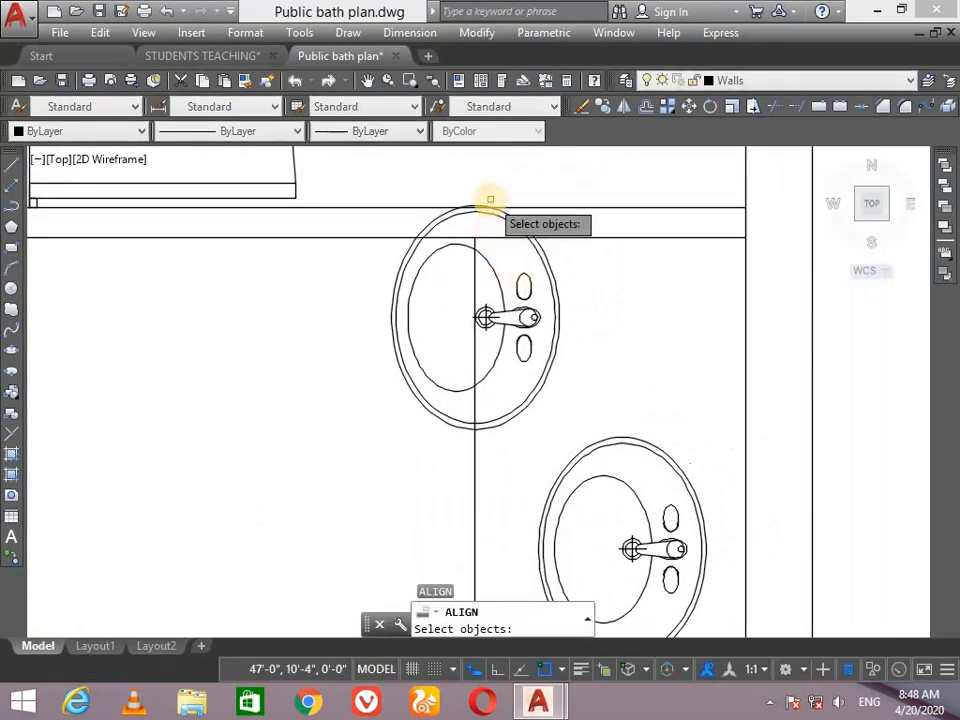
click(470, 210)
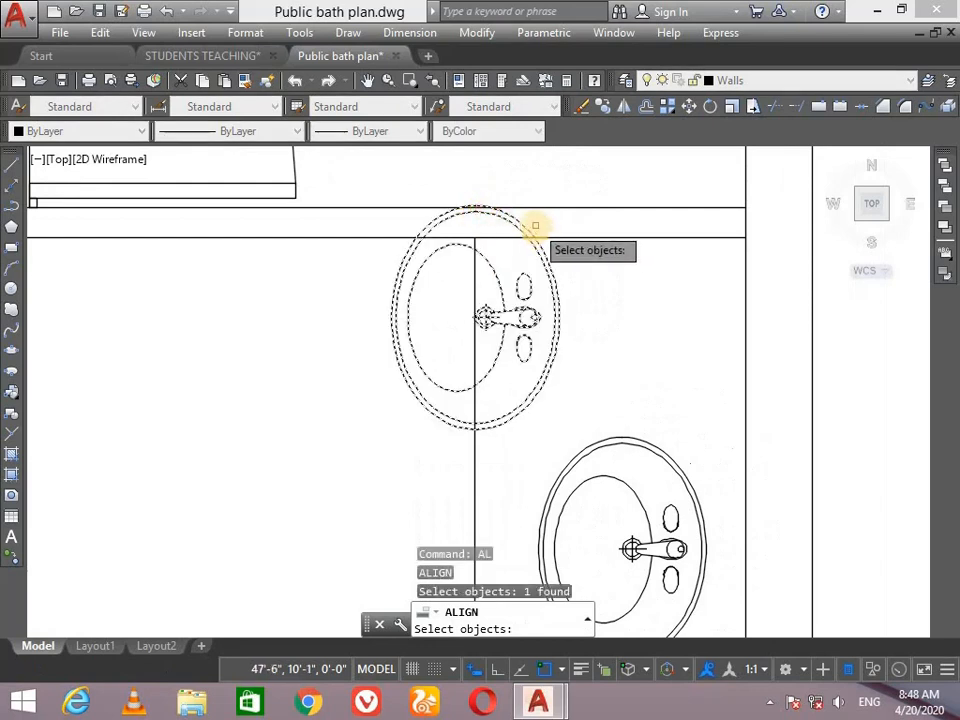
key(Return)
click(475, 207)
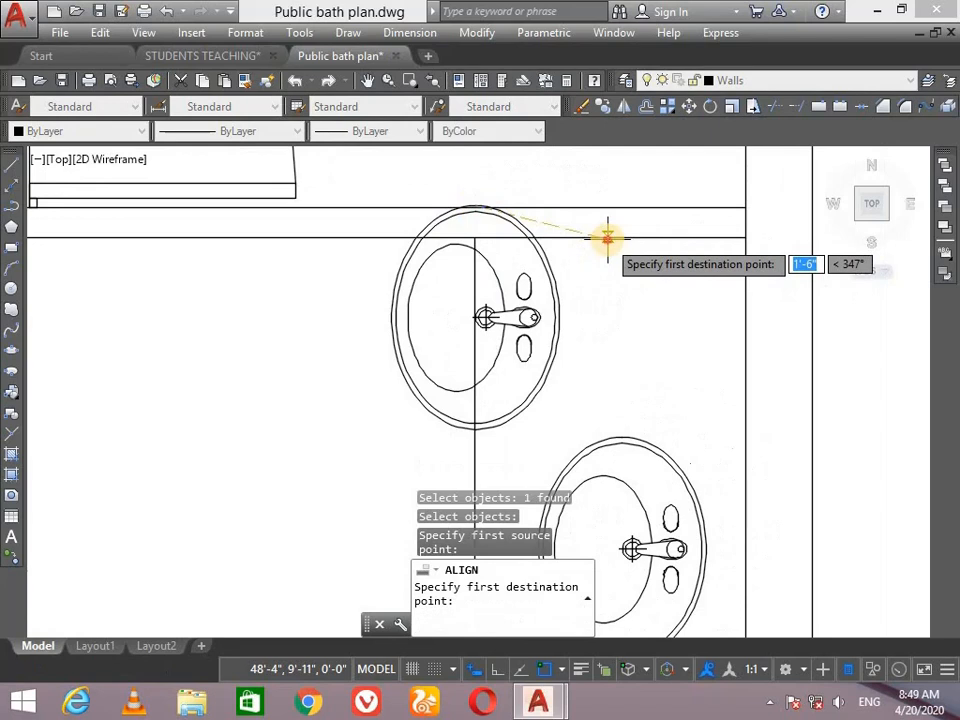
click(607, 238)
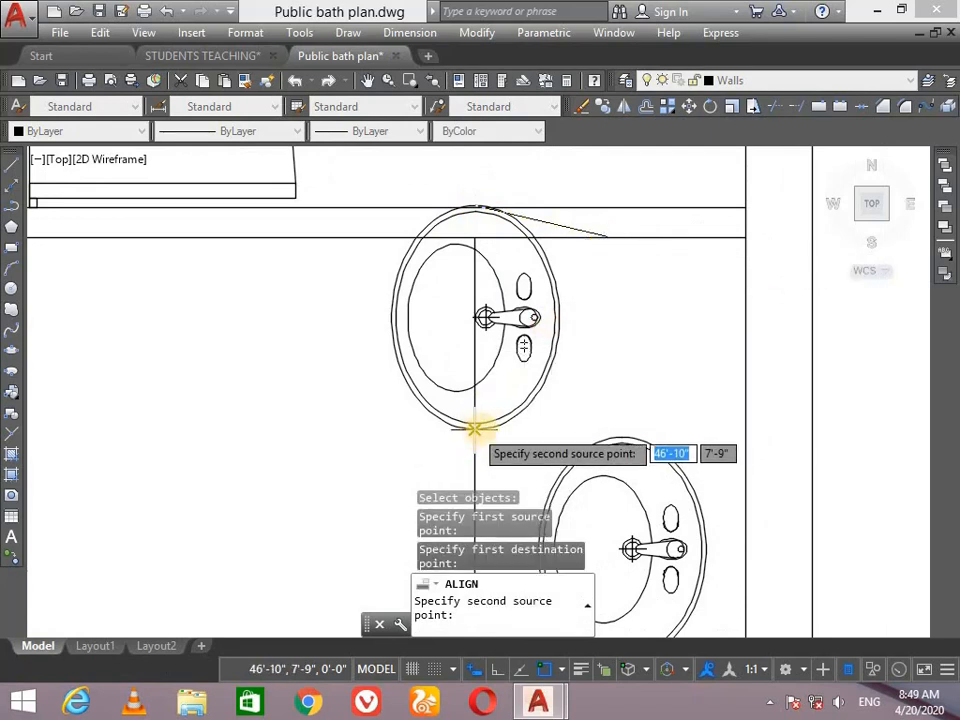
click(475, 428)
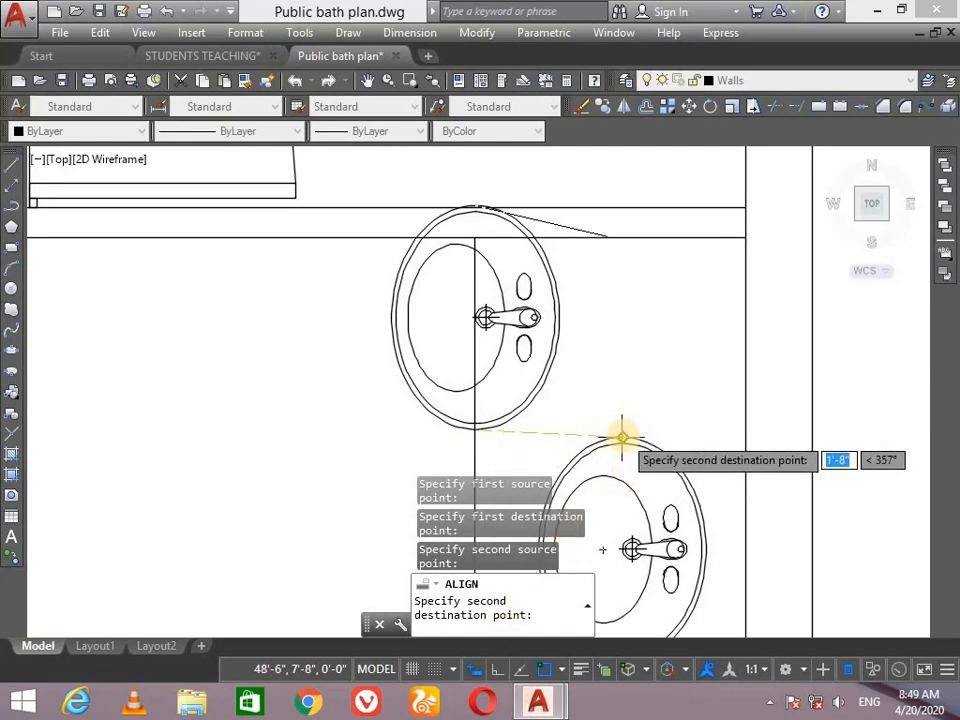
key(Return)
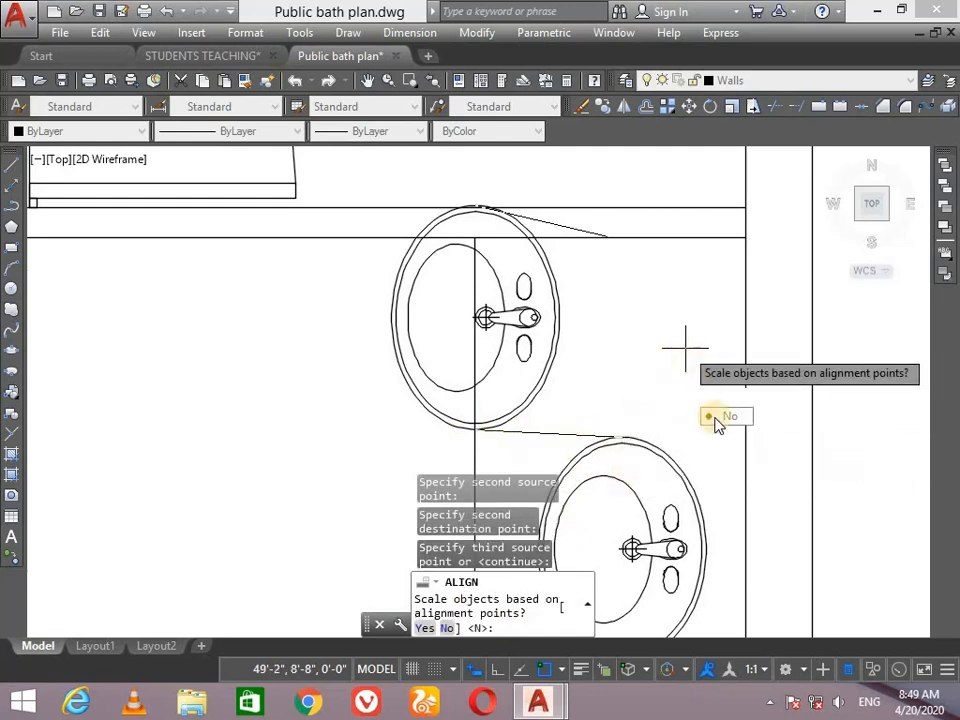
text(Y)
key(Return)
Copy the full-size basin outside the plan to a spot just below the lower wall of the left-hand room
scroll(681, 300, down, 5)
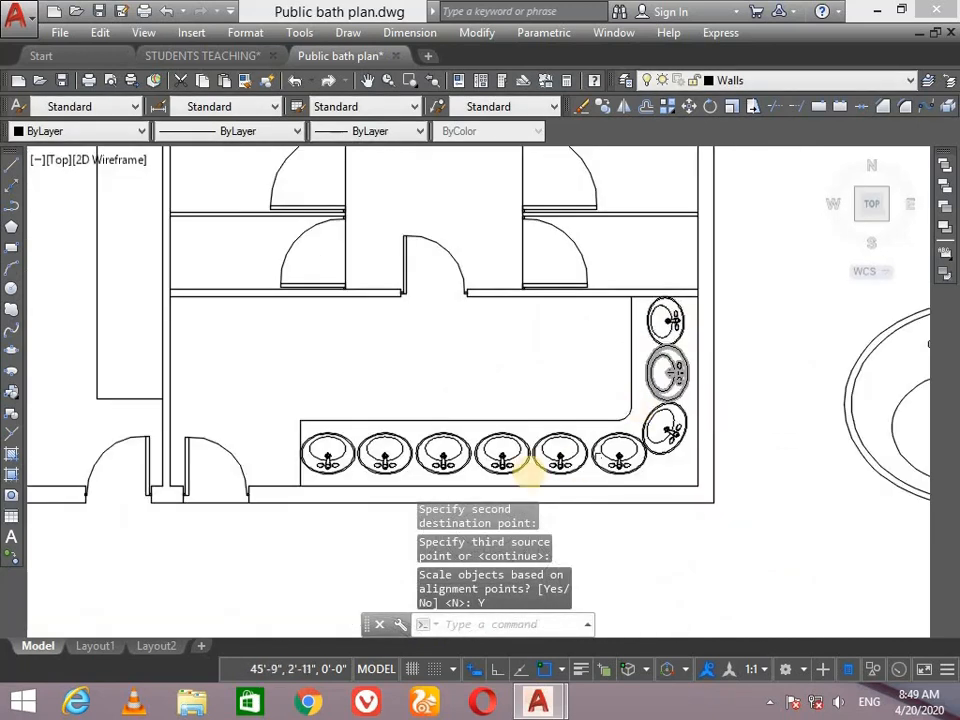
scroll(503, 385, down, 4)
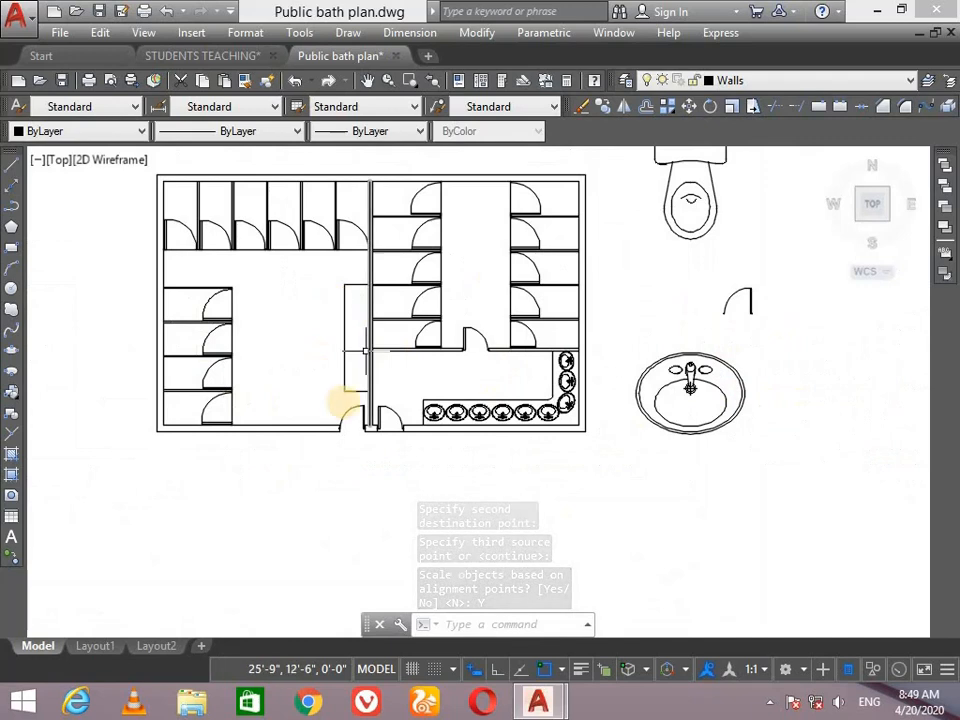
click(718, 384)
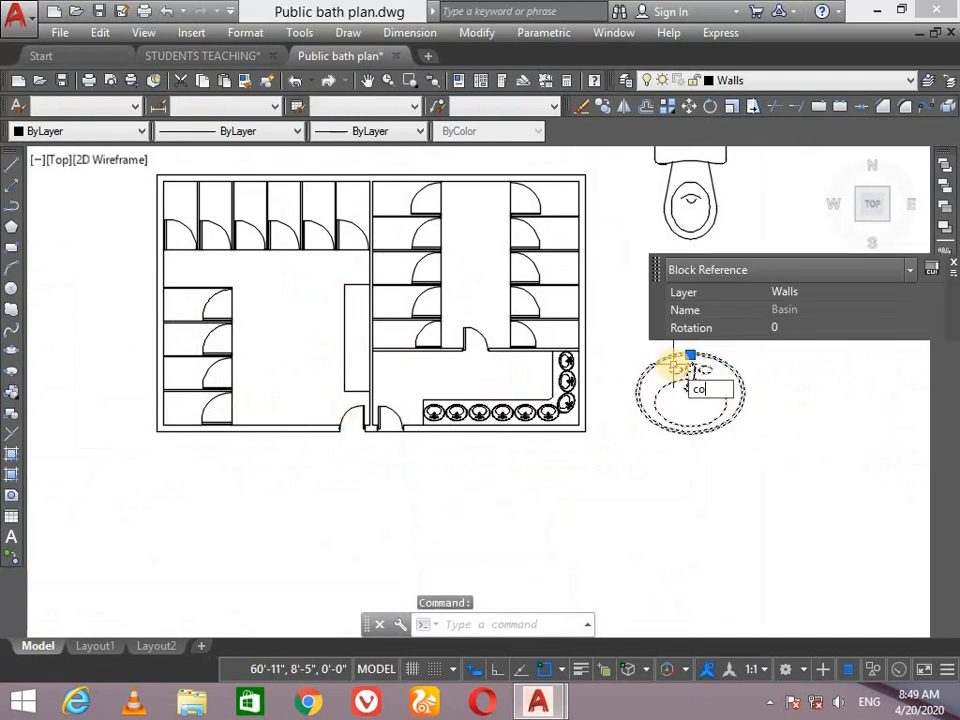
text(co)
key(Return)
click(689, 370)
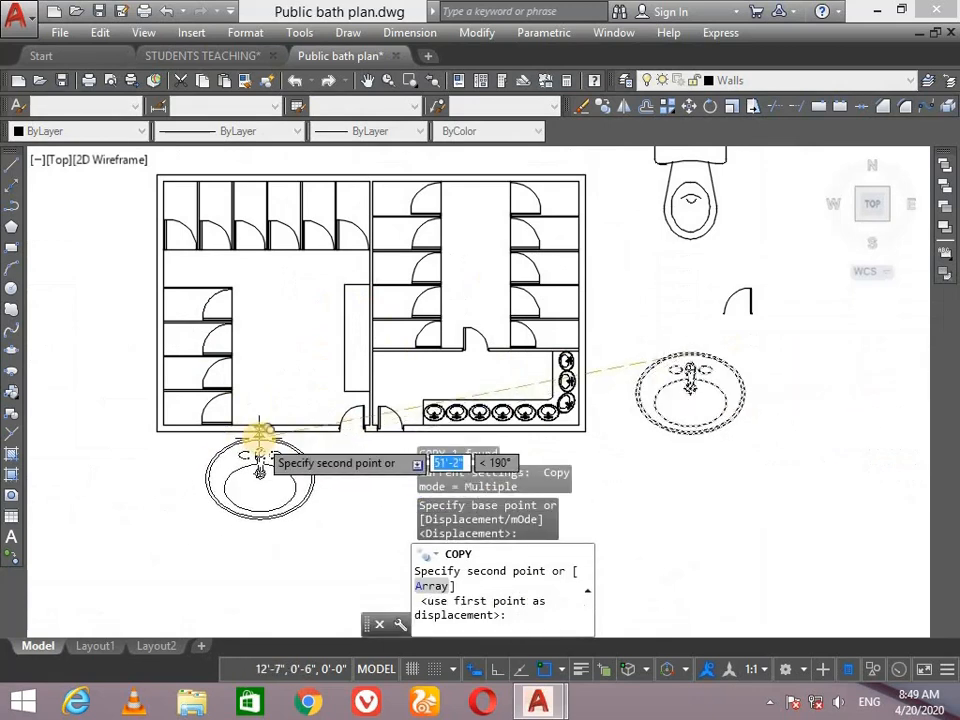
click(273, 467)
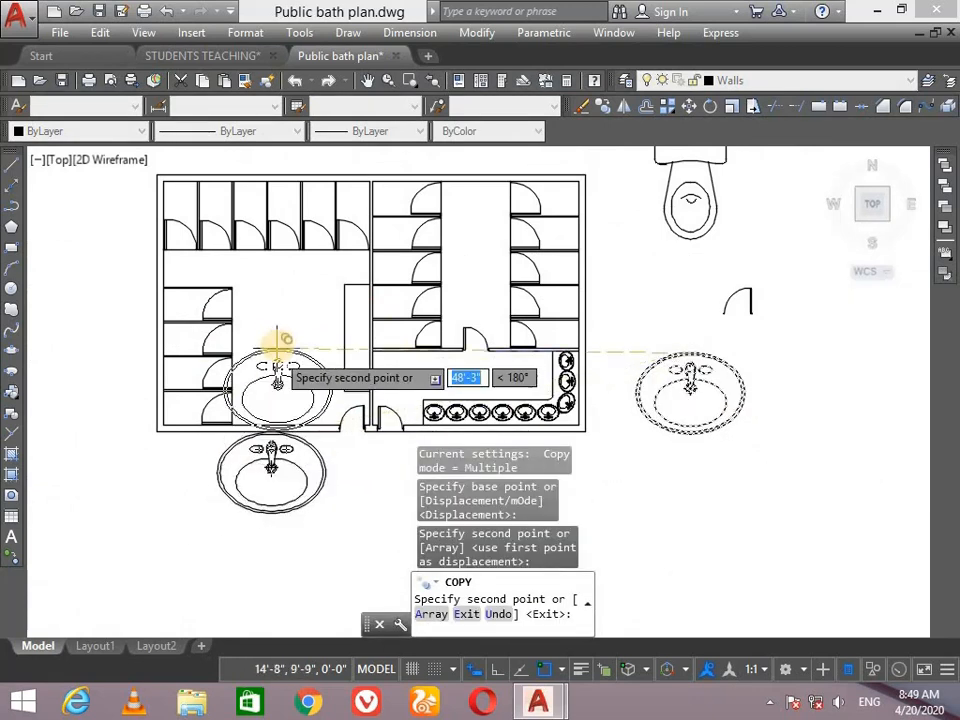
key(Return)
Rotate the copied basin to 270° with Ortho on, so its tap side faces right
click(295, 462)
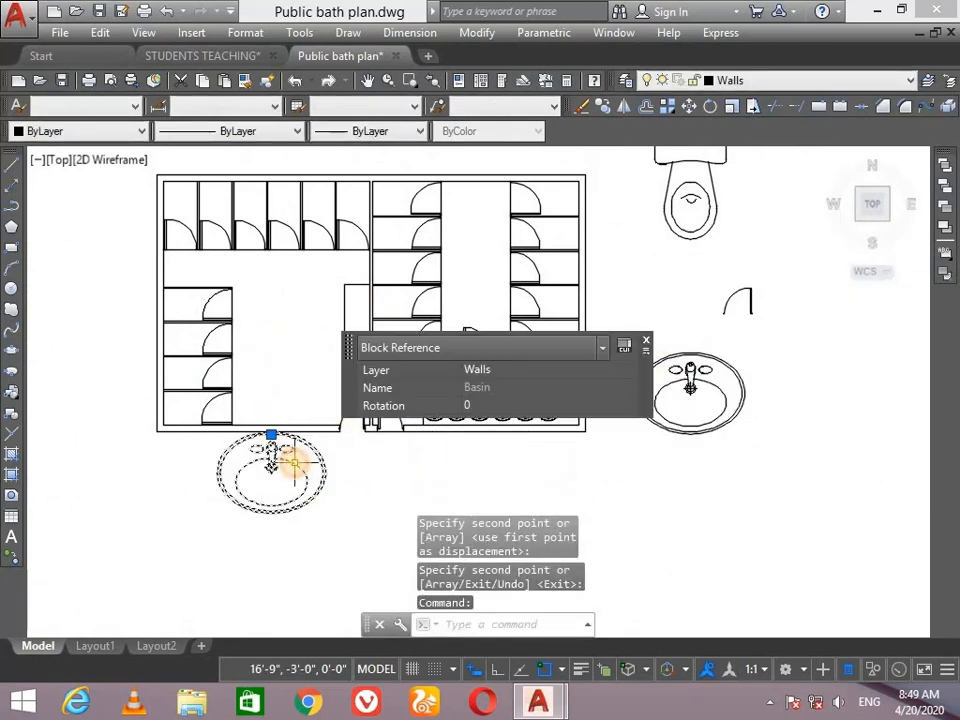
text(r)
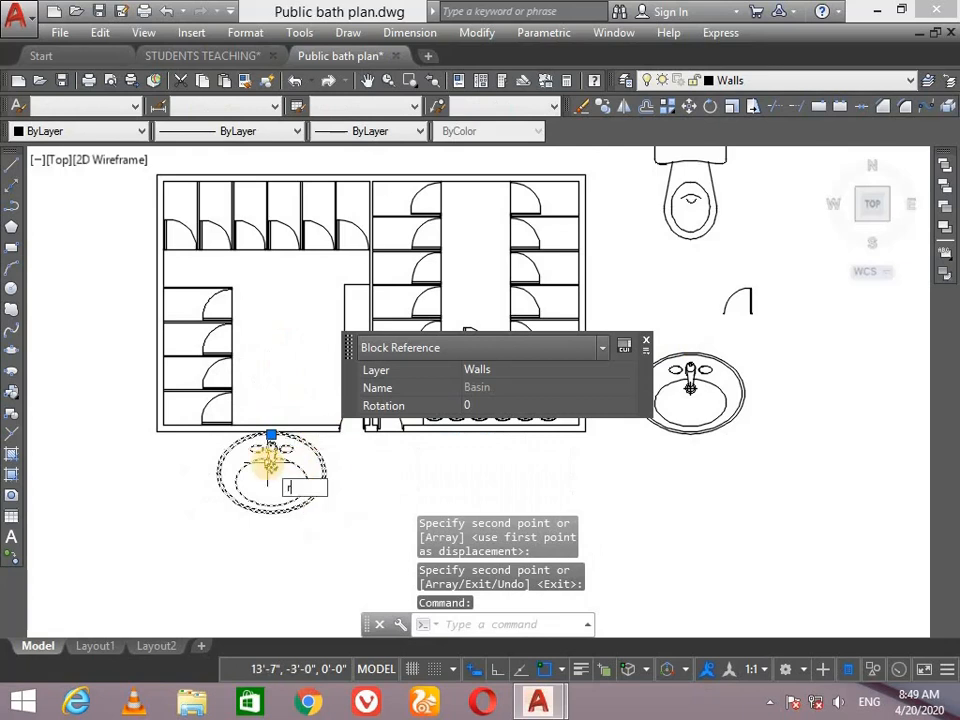
text(o)
key(Return)
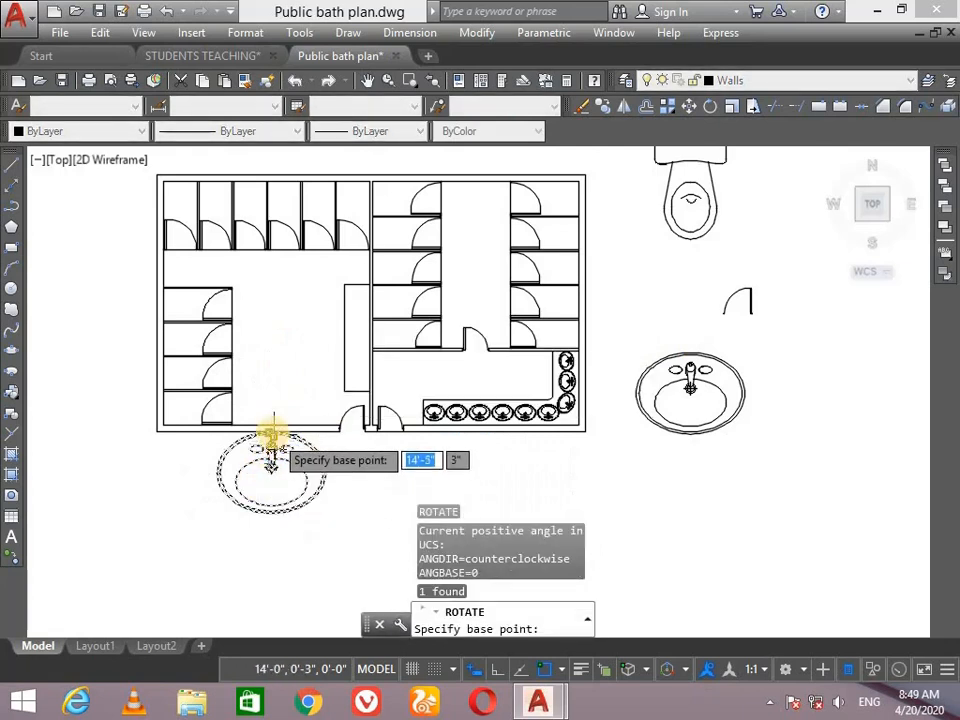
click(260, 500)
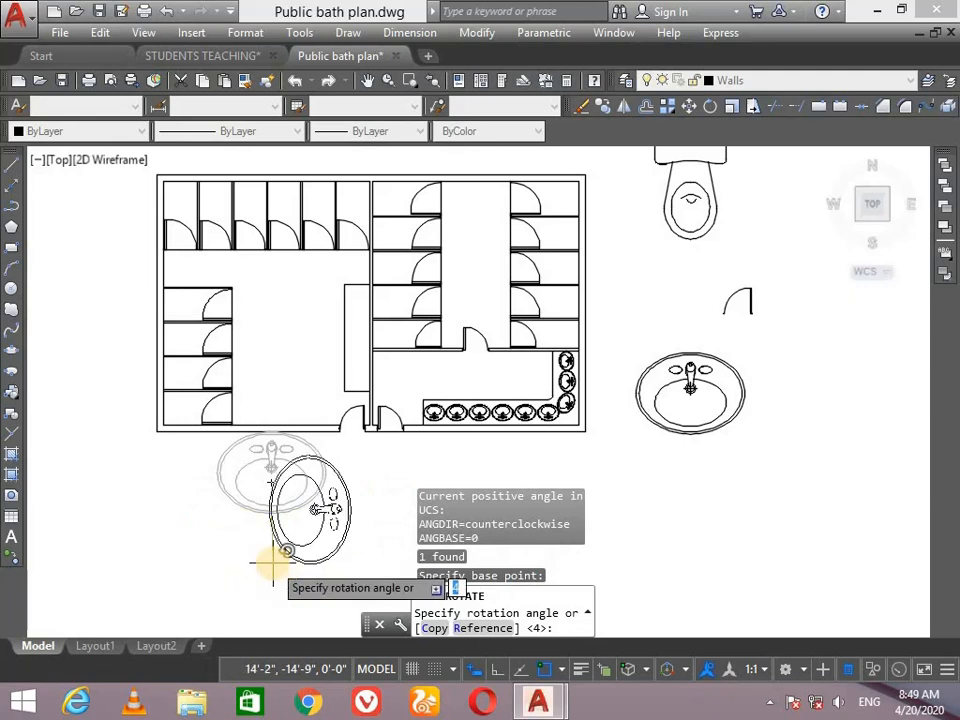
click(502, 671)
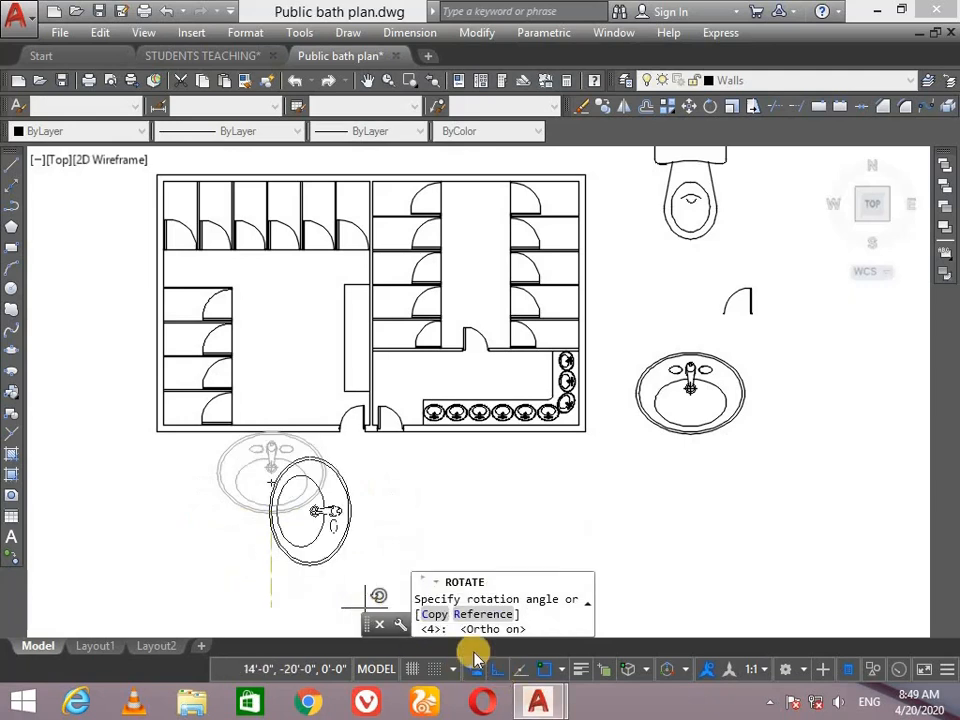
click(288, 532)
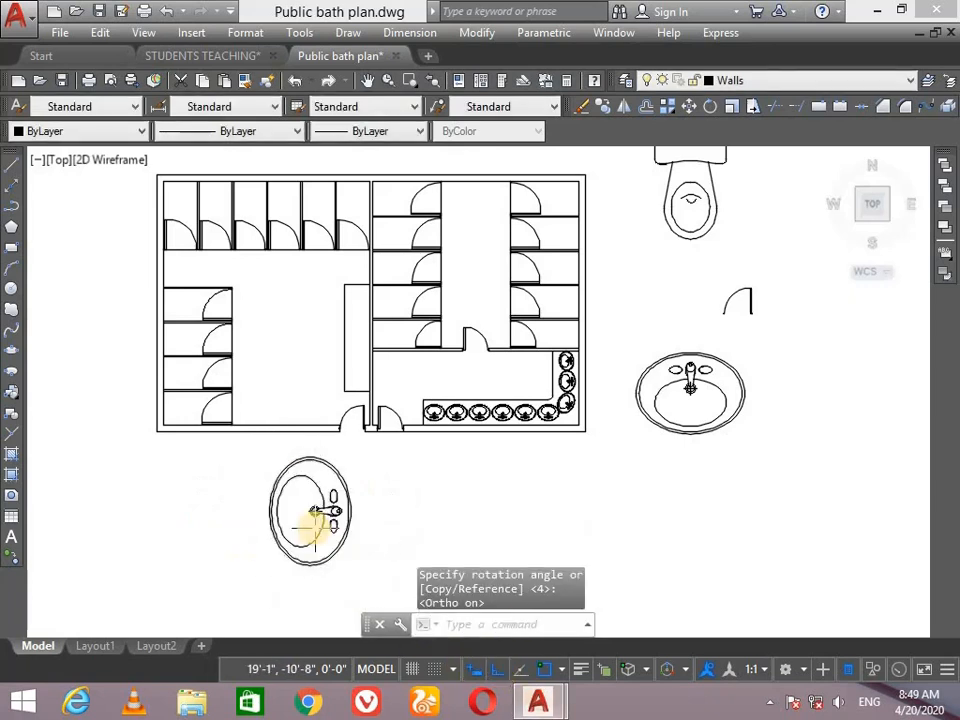
With Ortho off, move the rotated basin into the left-hand room, beside the empty counter along the dividing wall
click(484, 670)
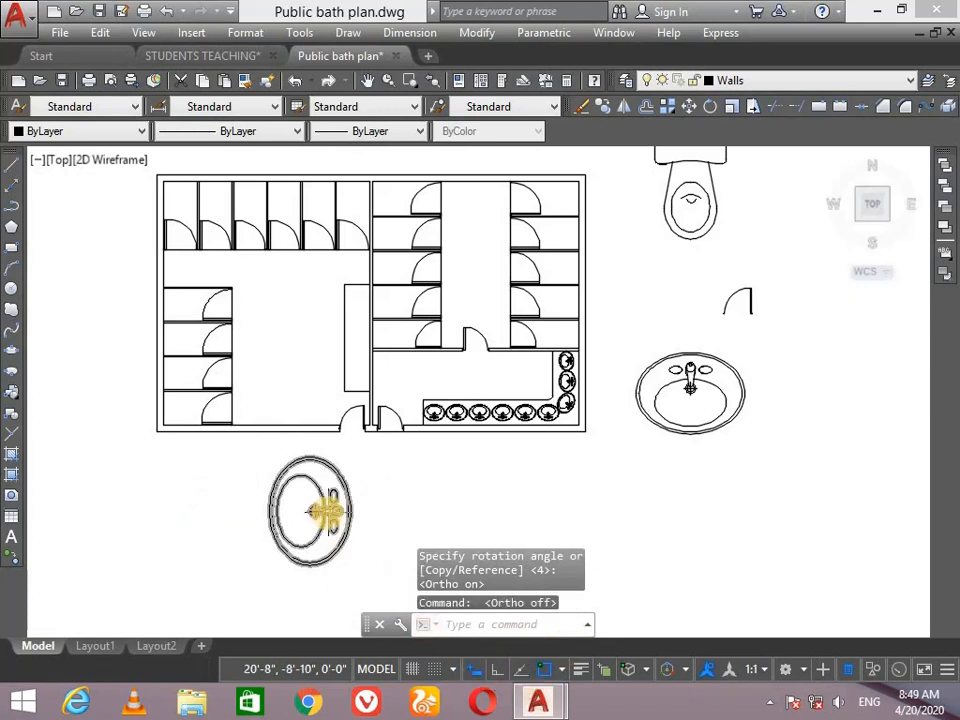
click(349, 511)
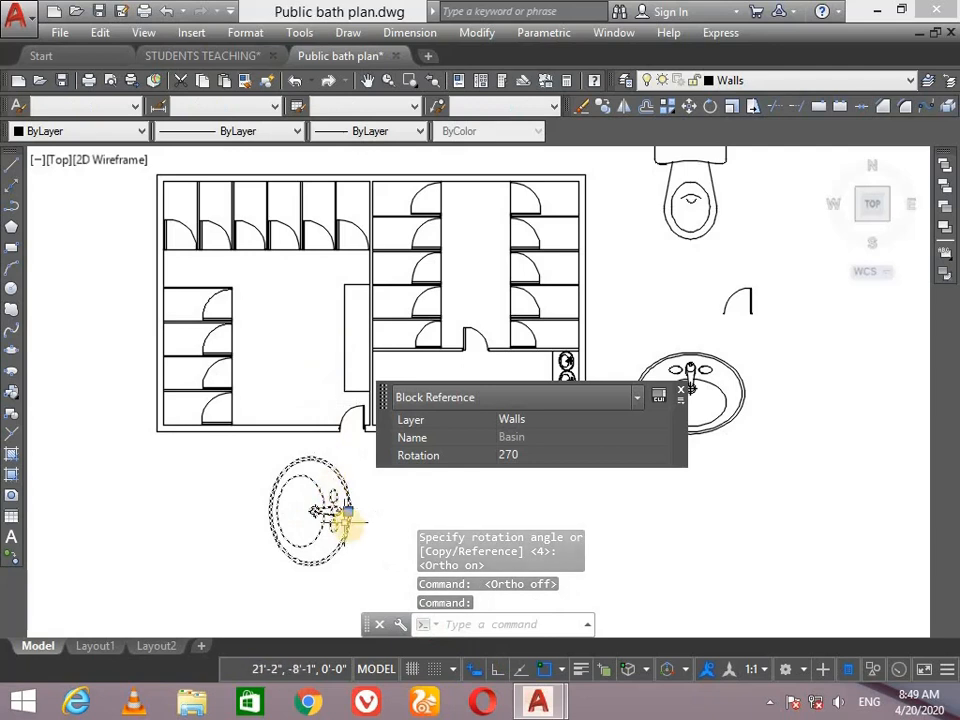
click(347, 512)
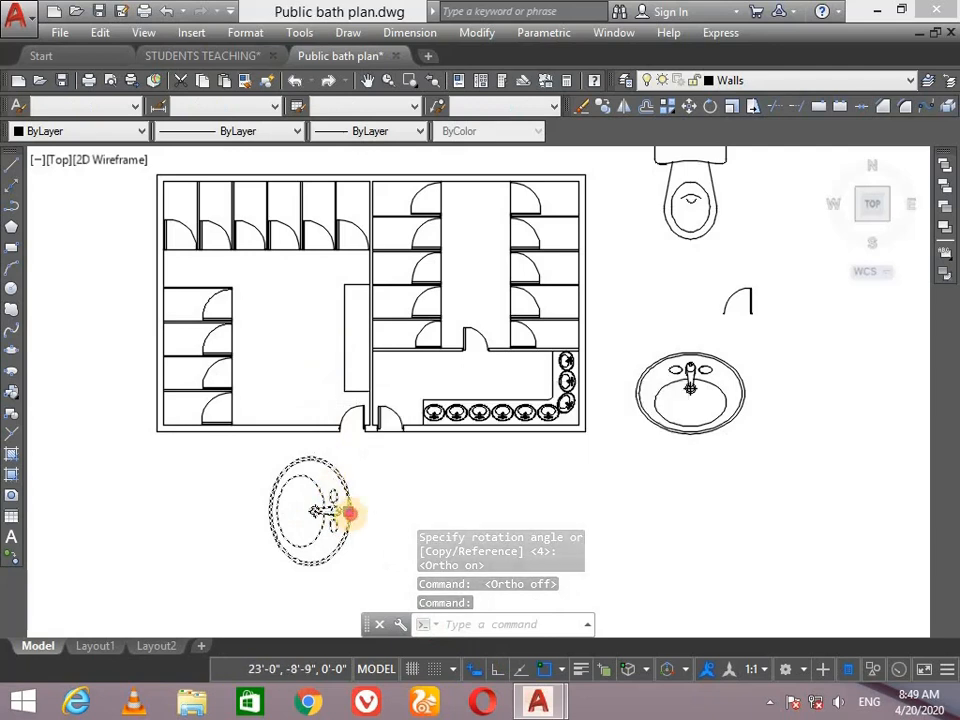
click(320, 316)
scroll(320, 316, up, 4)
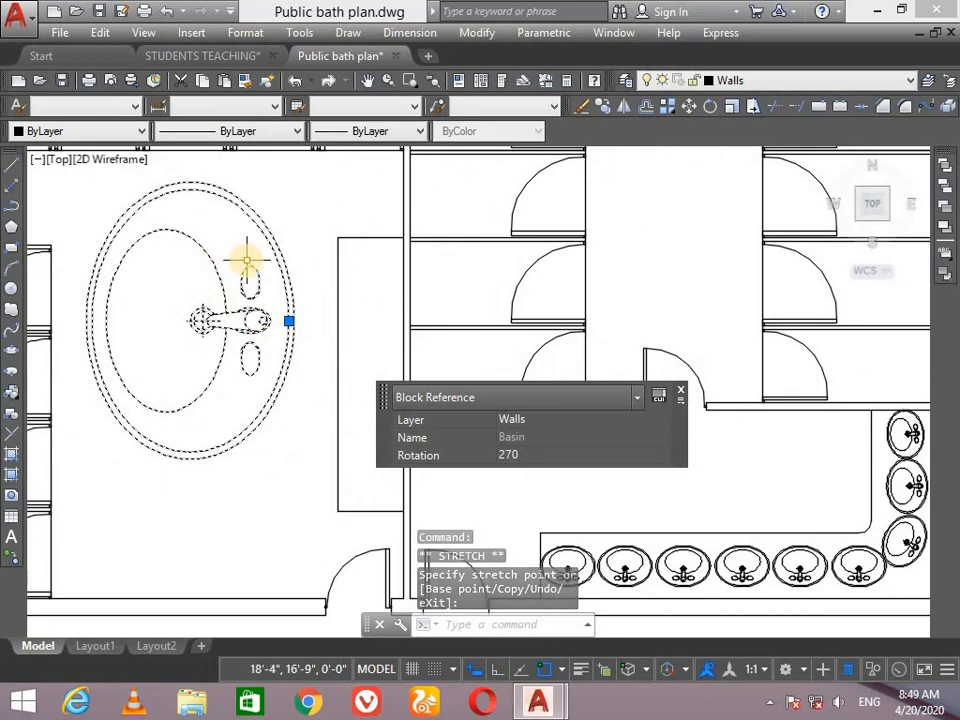
key(Escape)
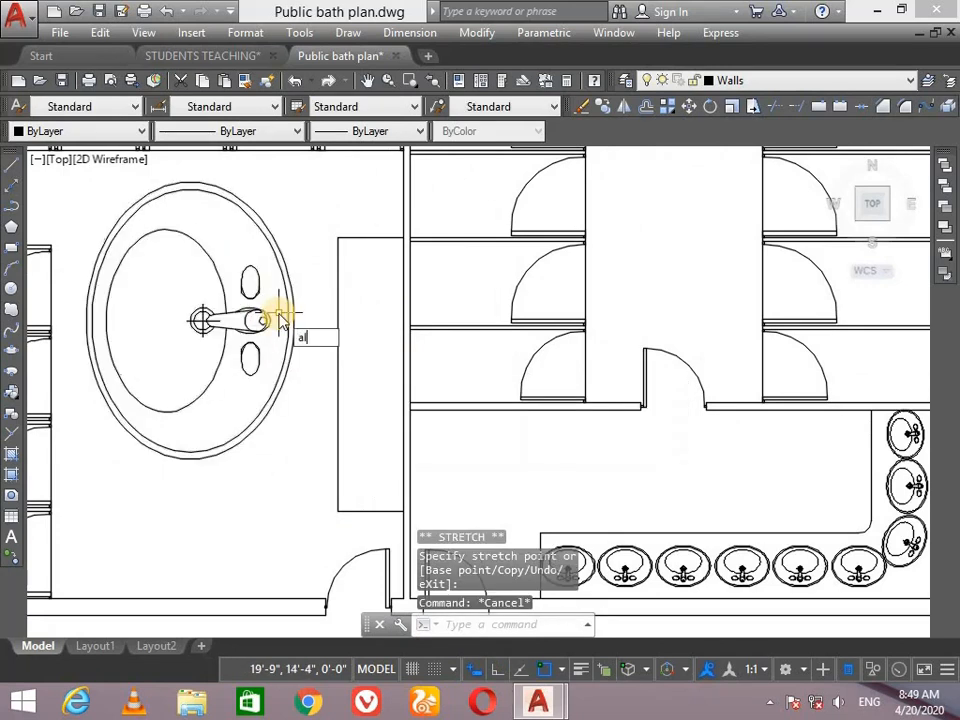
key(Escape)
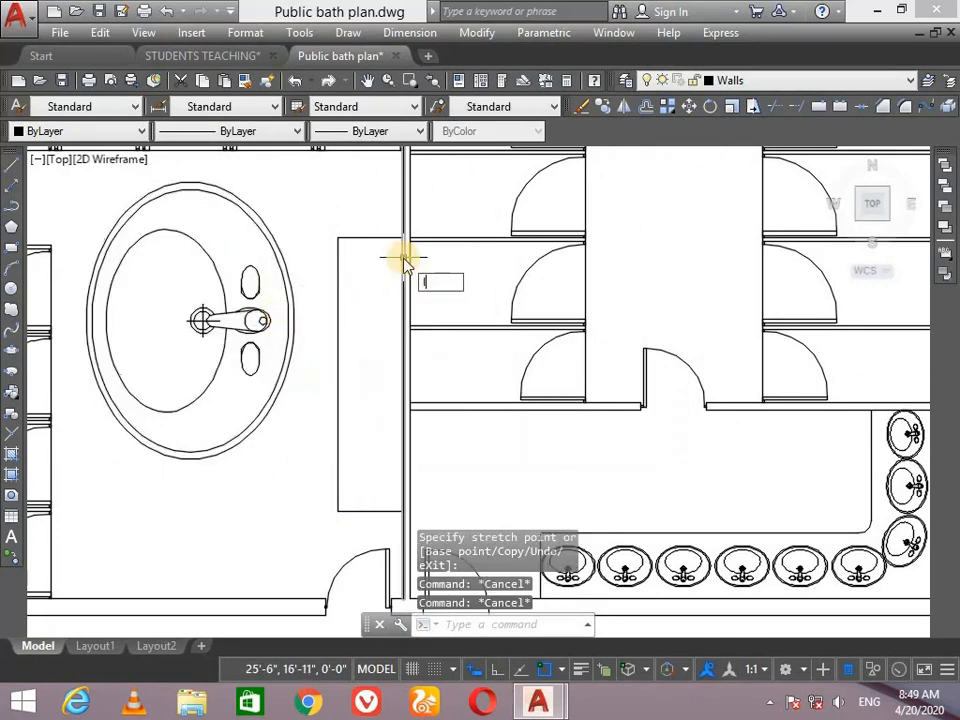
With Ortho on, draw a 2'6" guide line straight down from the midpoint of the empty counter's upper edge
key(Return)
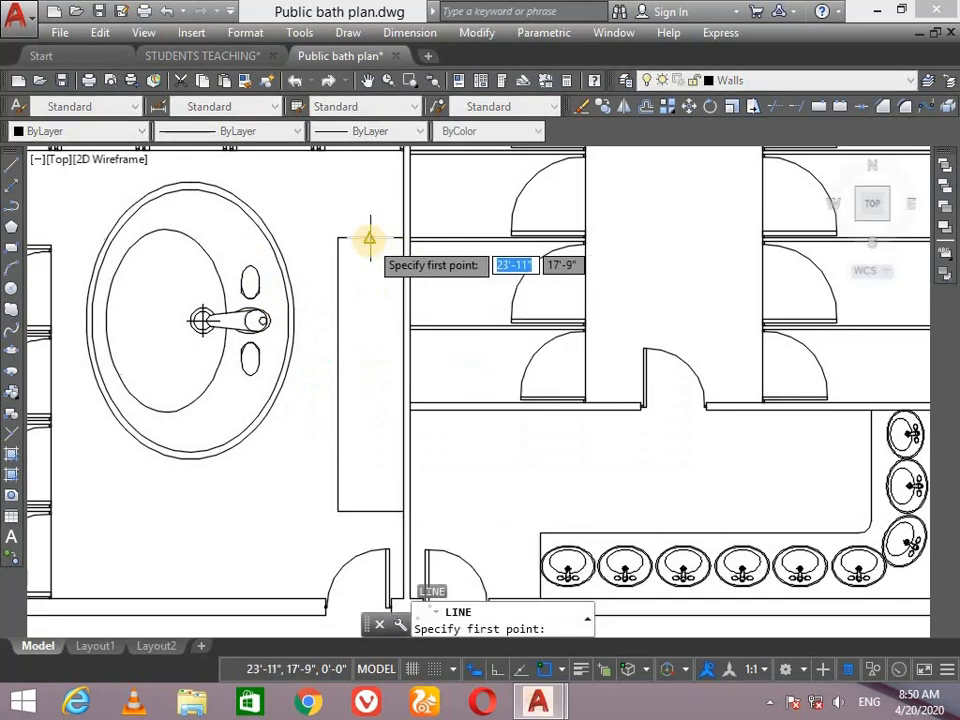
click(369, 238)
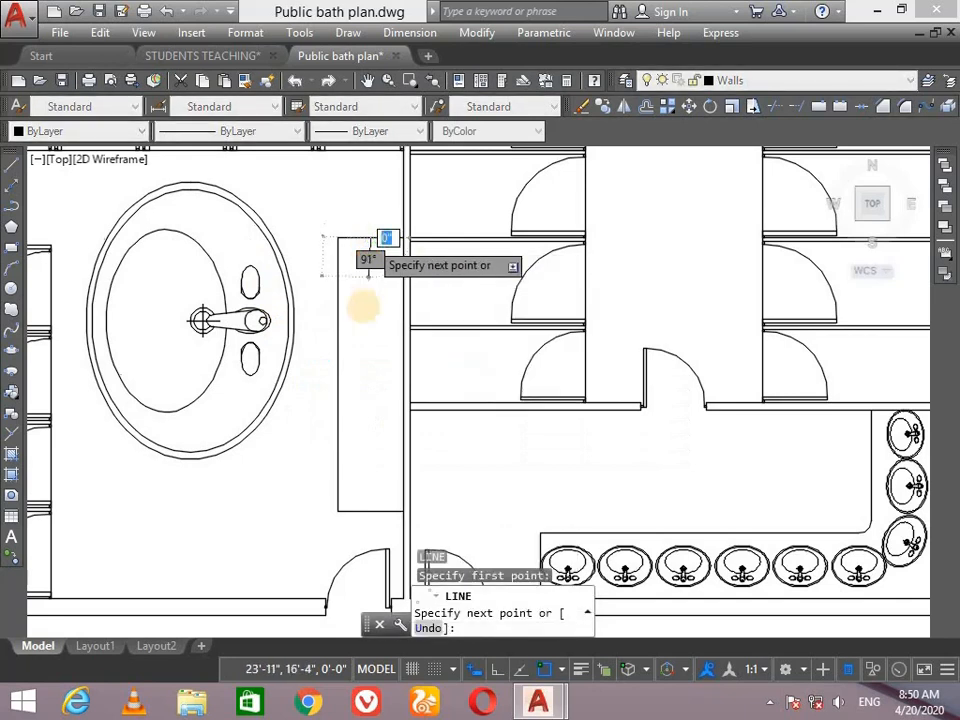
click(495, 672)
text(2')
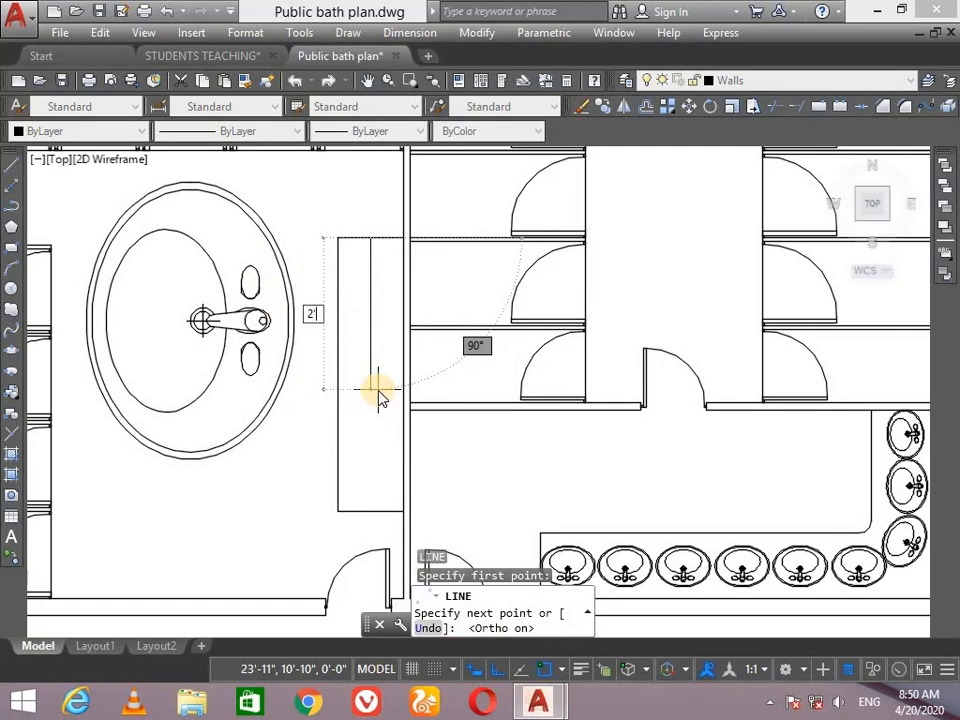
text(6")
key(Return)
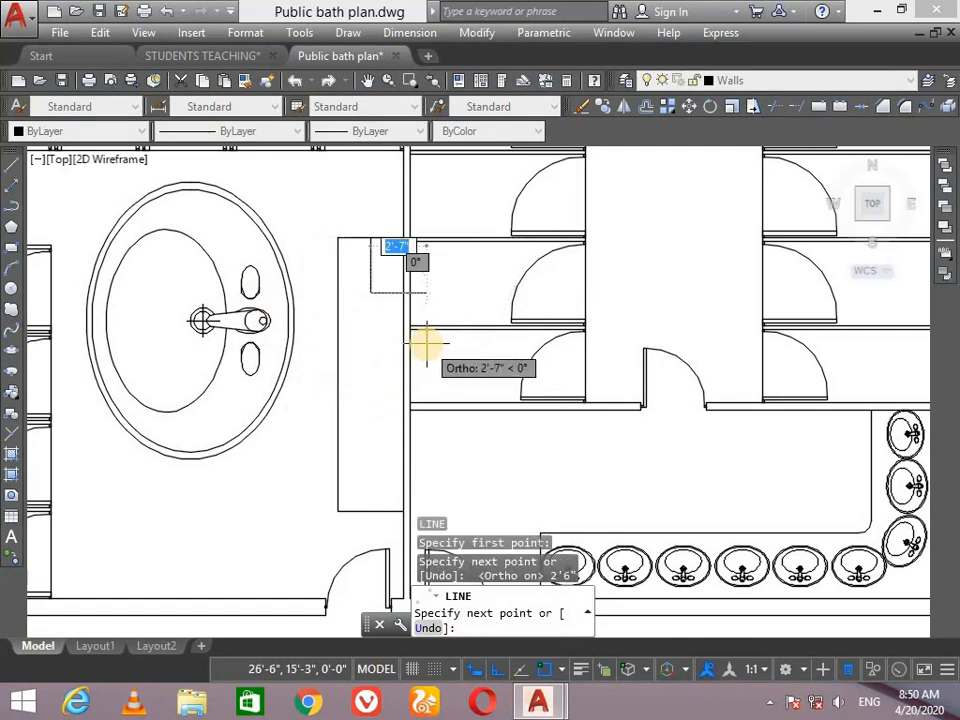
key(Return)
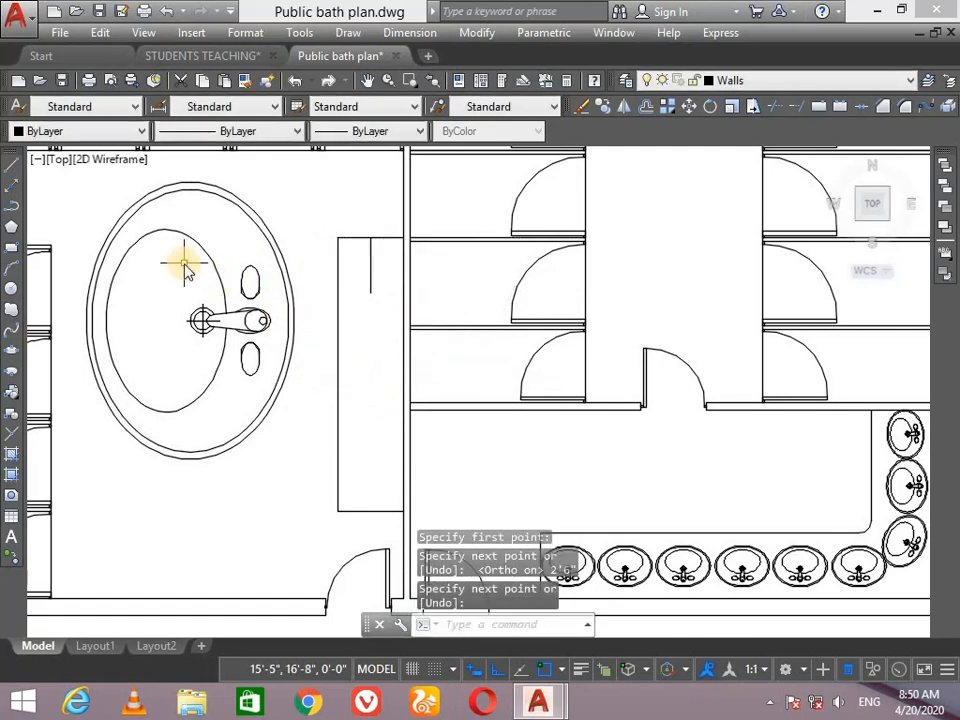
Align the basin's top and bottom points to the guide line's upper and lower ends, scaling it to fit
text(al)
key(Return)
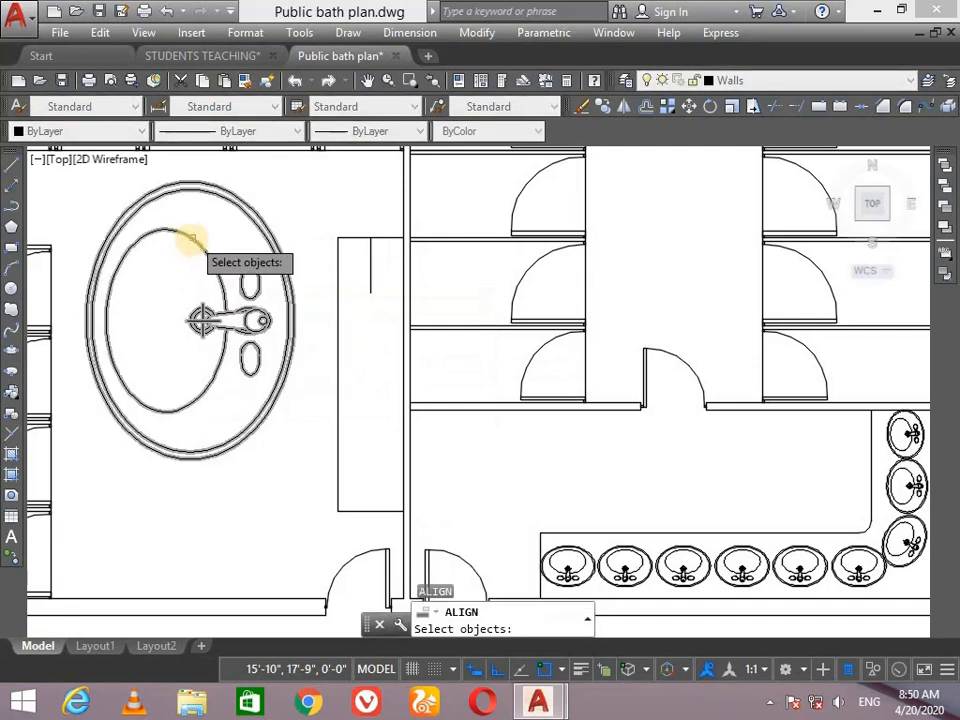
click(190, 243)
key(Return)
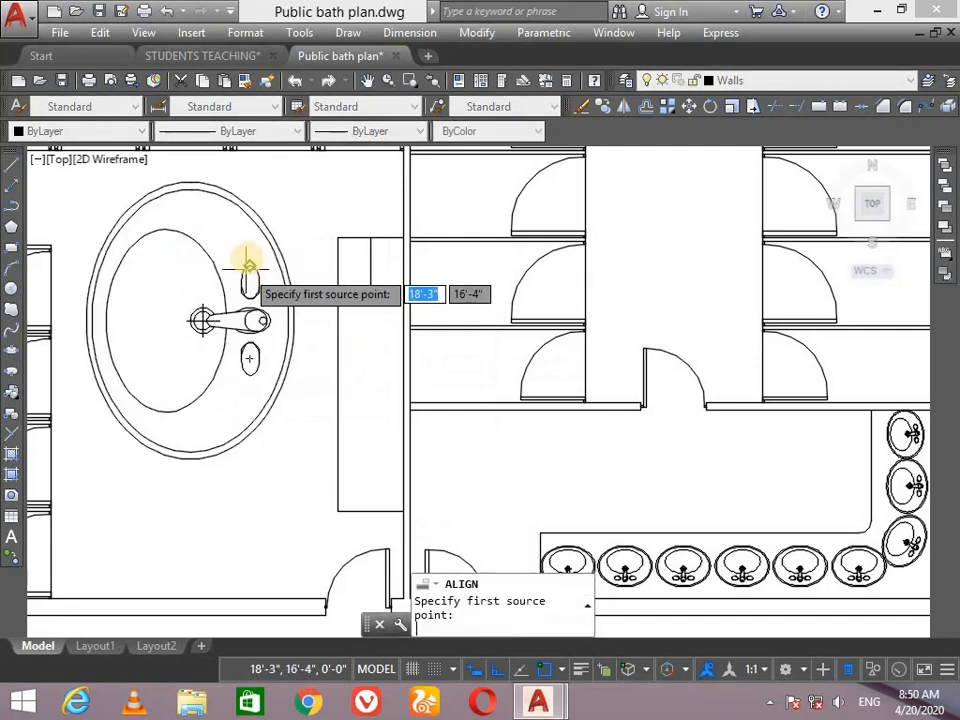
click(190, 182)
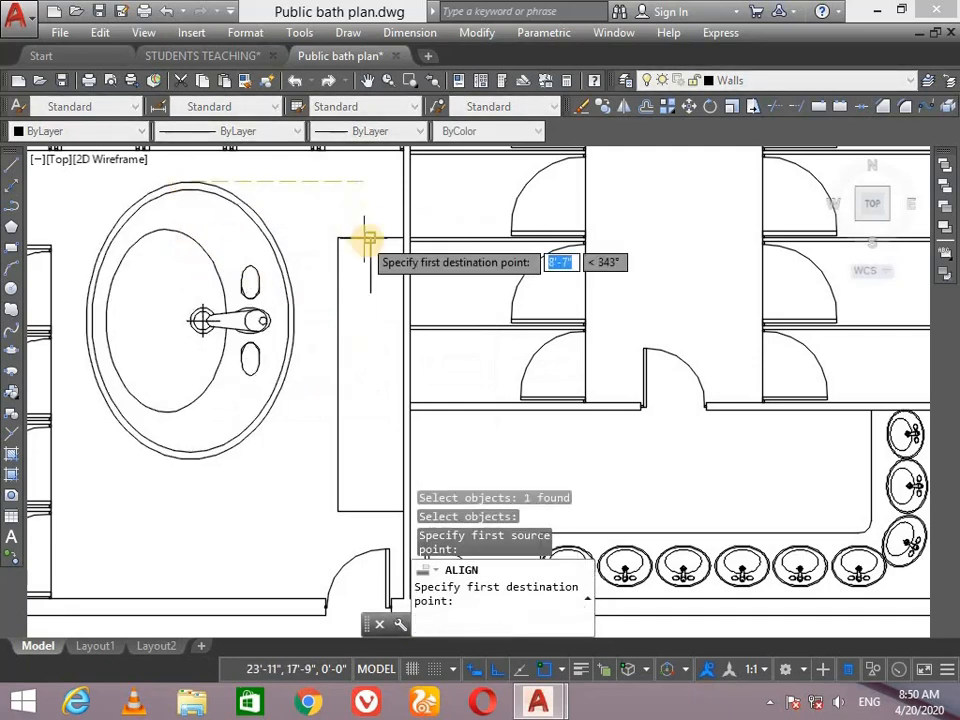
click(366, 238)
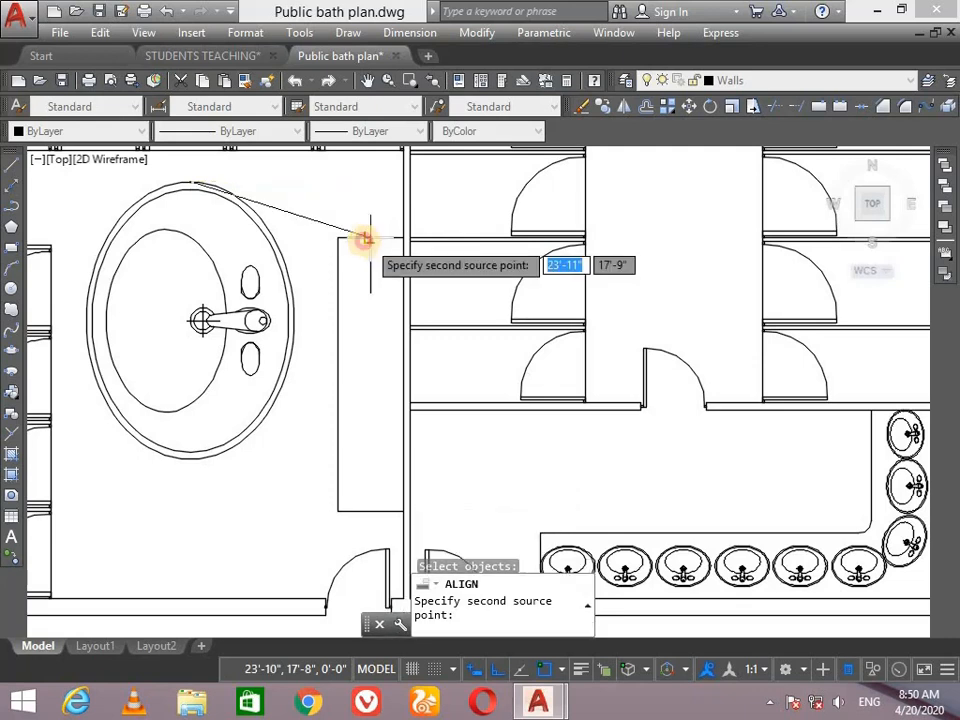
click(190, 457)
click(370, 293)
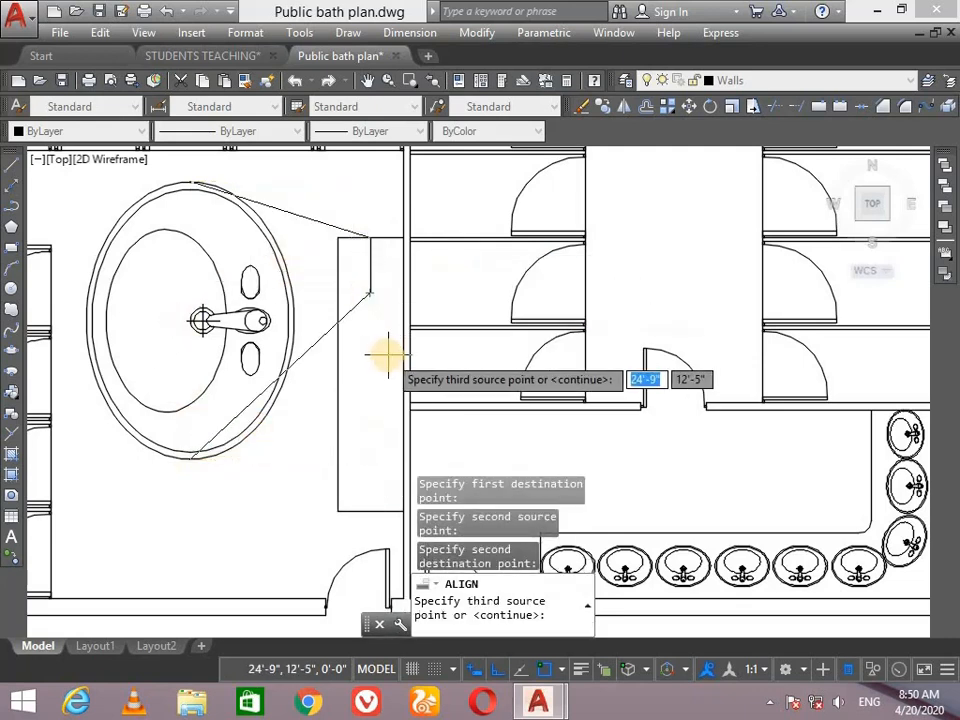
key(Return)
text(Y)
key(Return)
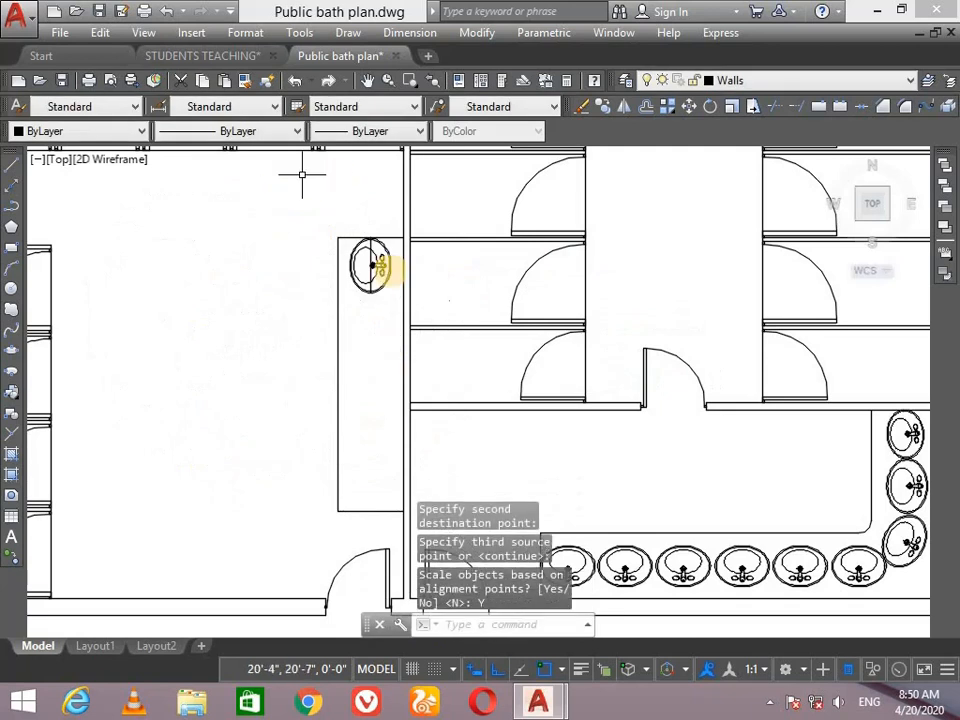
Delete the guide line running through the fitted basin
scroll(384, 236, up, 3)
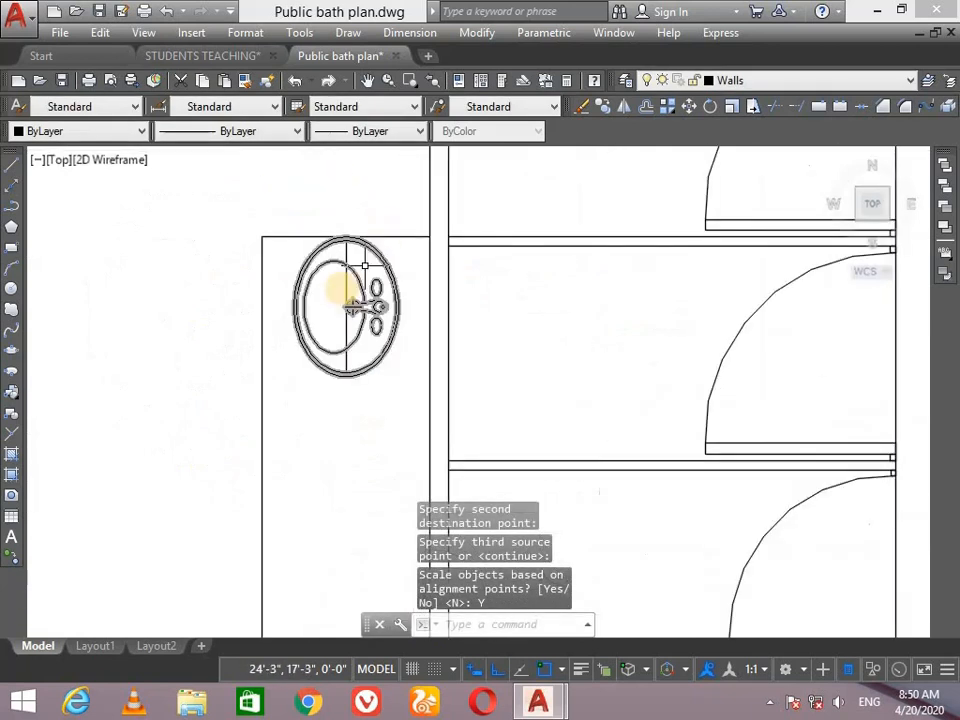
click(347, 315)
key(Delete)
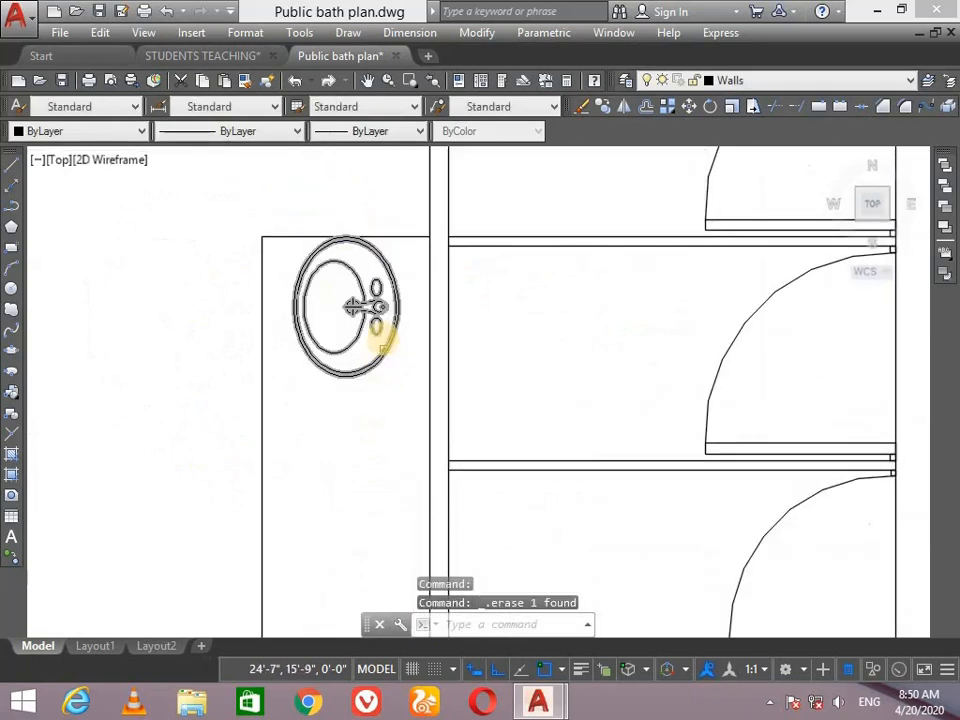
Copy the fitted basin four times down the counter strip and once horizontally into the open floor of the left-hand room
text(COPY)
key(Return)
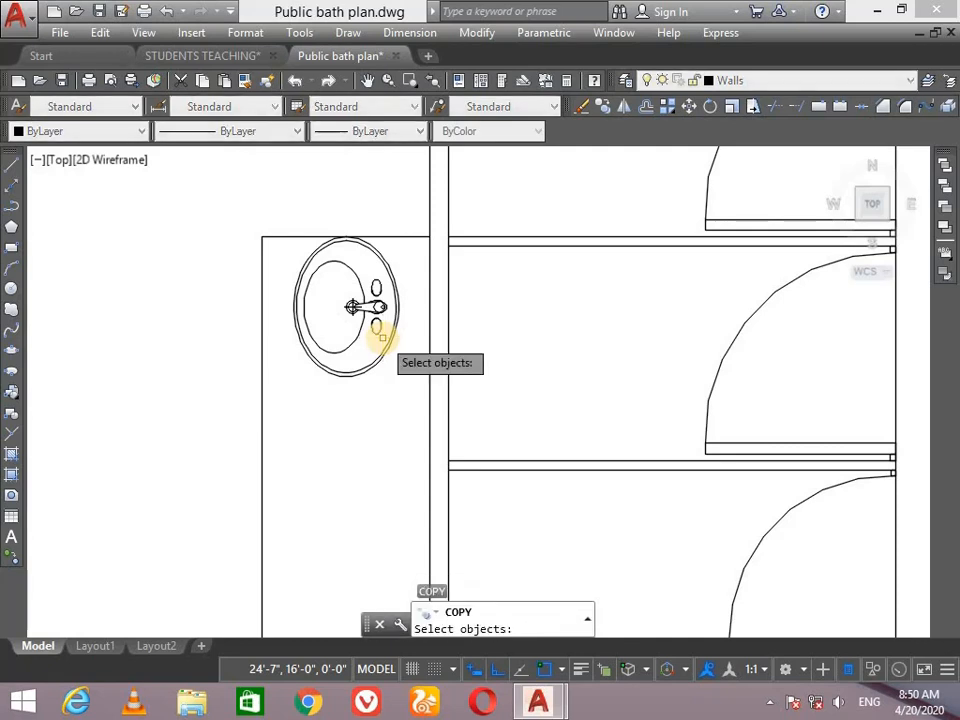
click(376, 307)
key(Return)
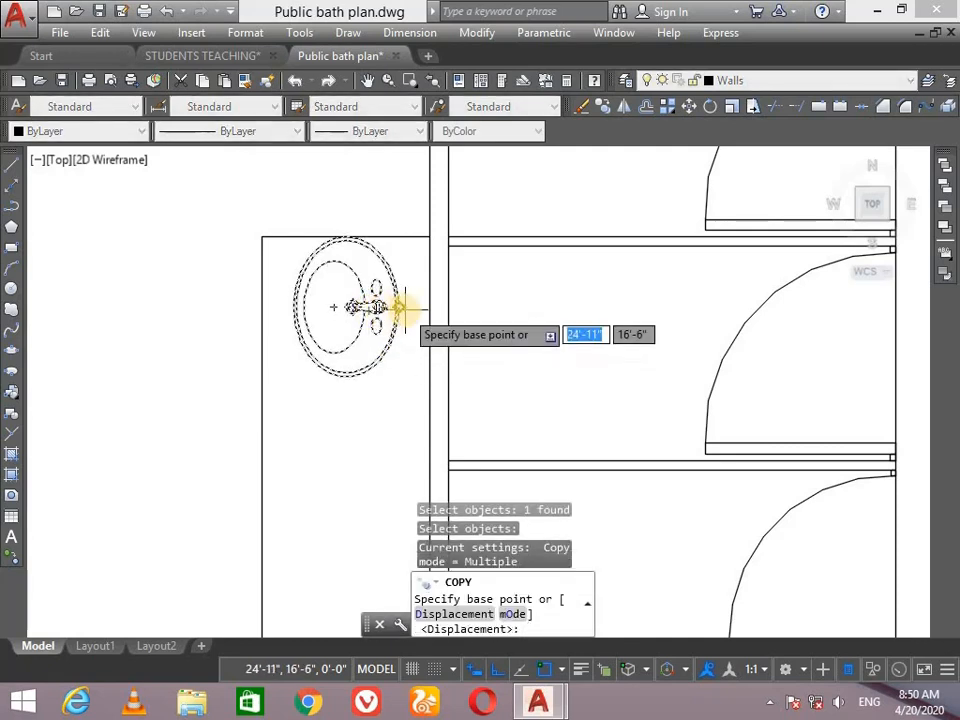
click(392, 306)
scroll(369, 386, down, 4)
scroll(369, 383, down, 3)
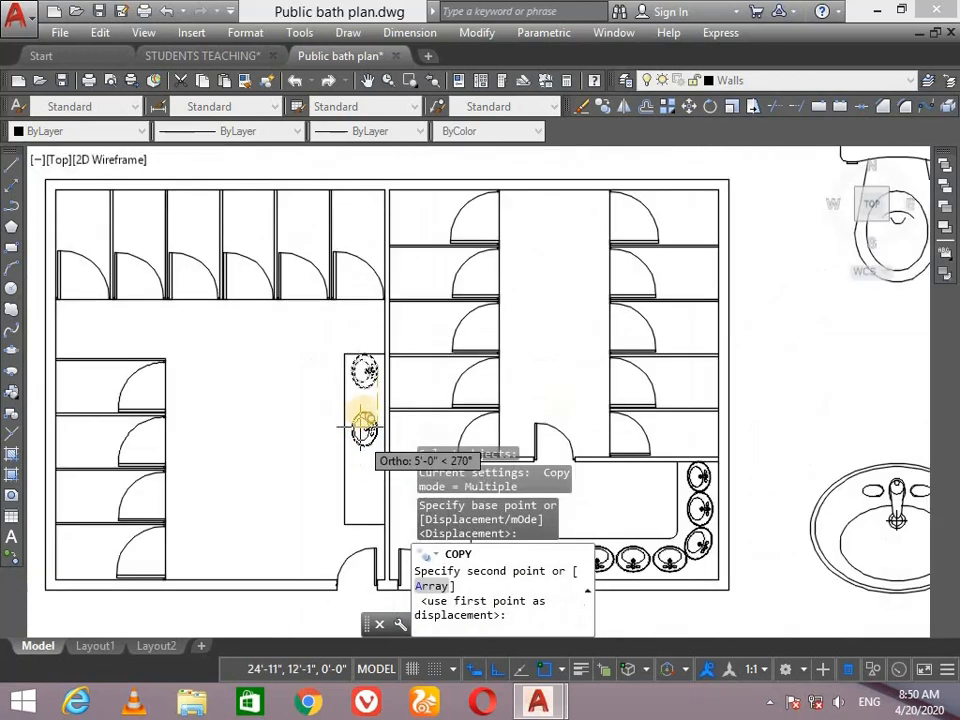
scroll(343, 560, up, 4)
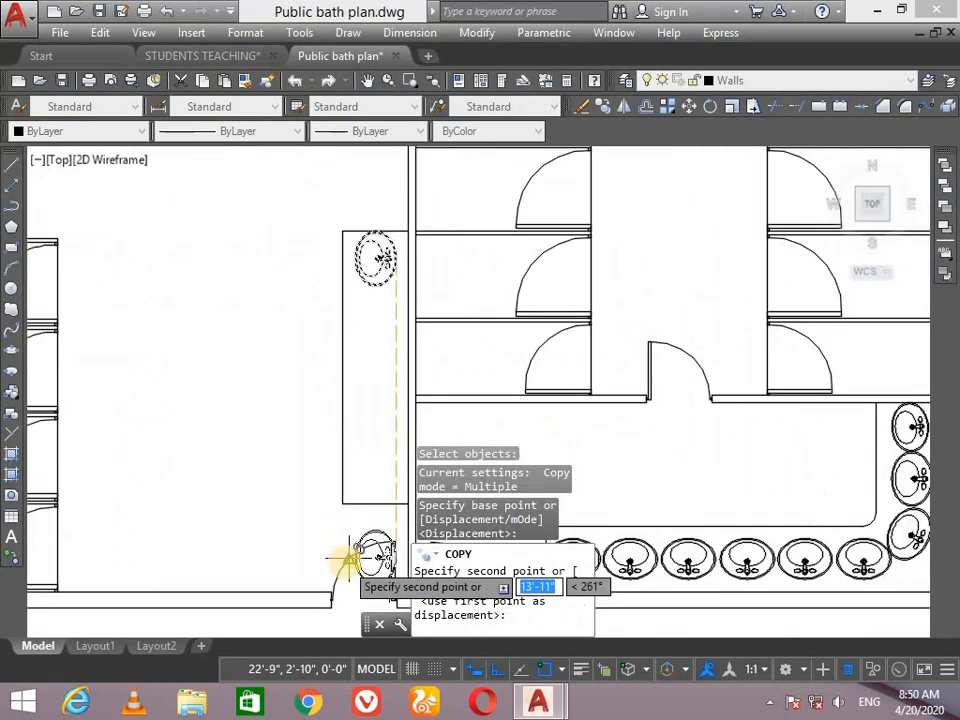
click(392, 316)
click(392, 376)
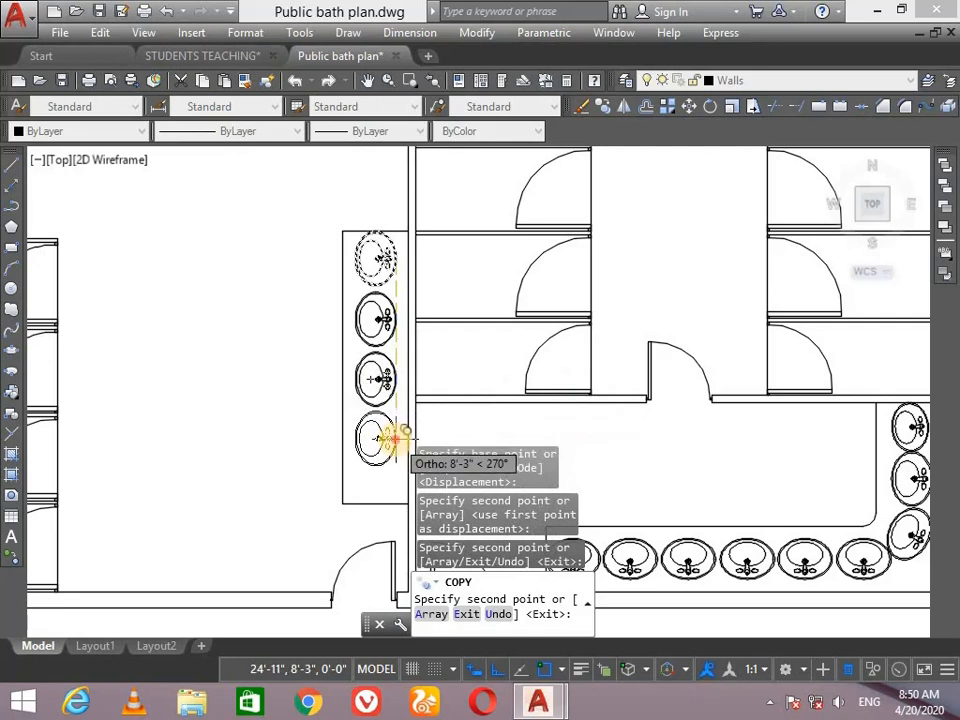
click(392, 437)
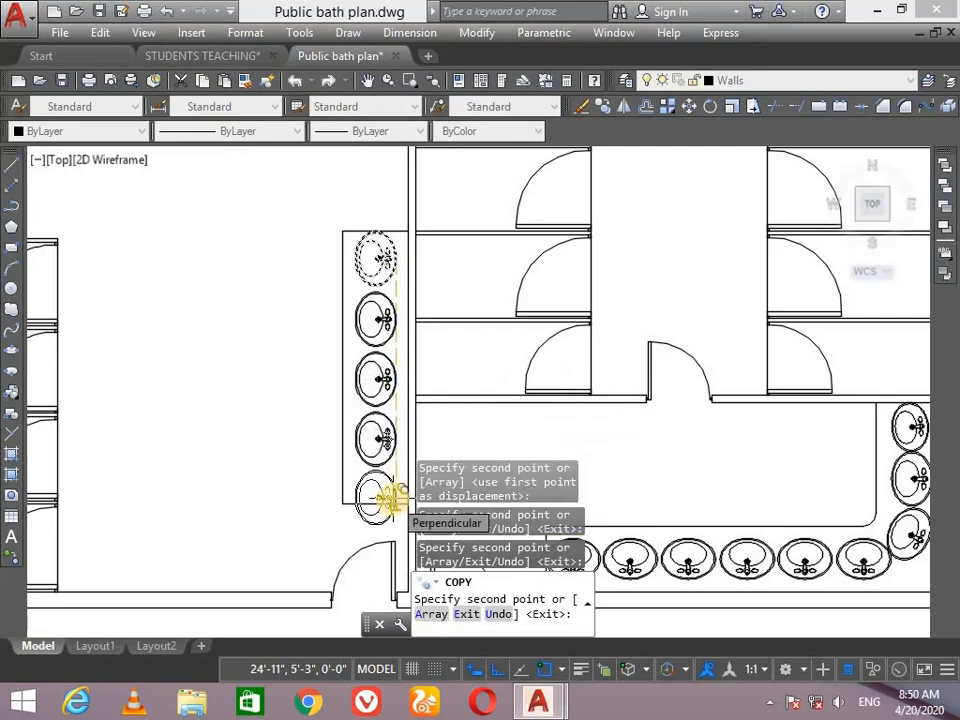
click(390, 499)
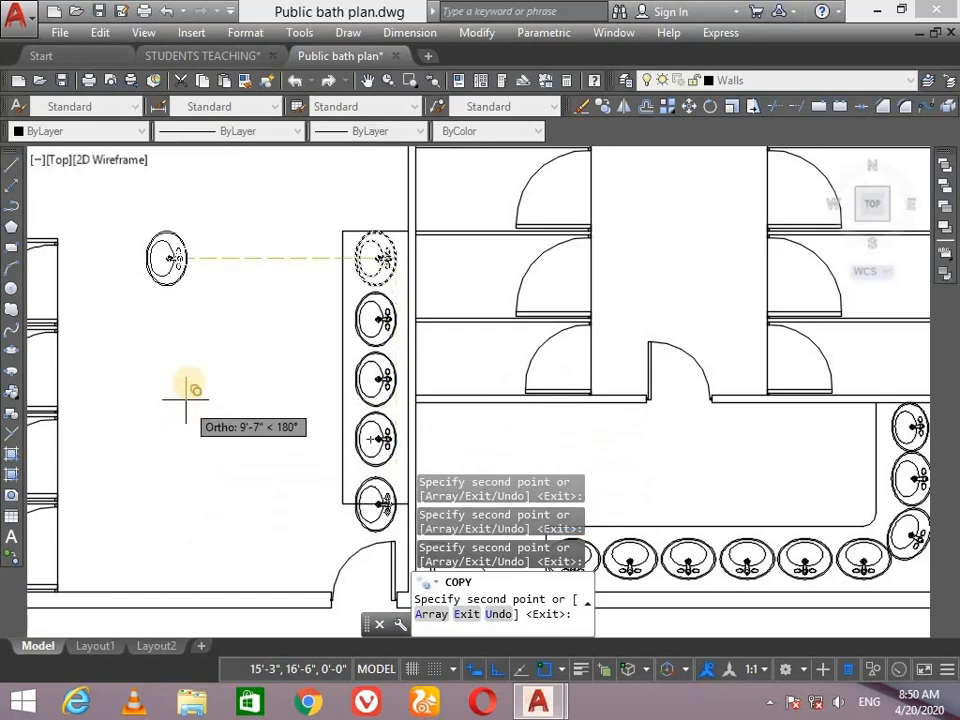
click(193, 258)
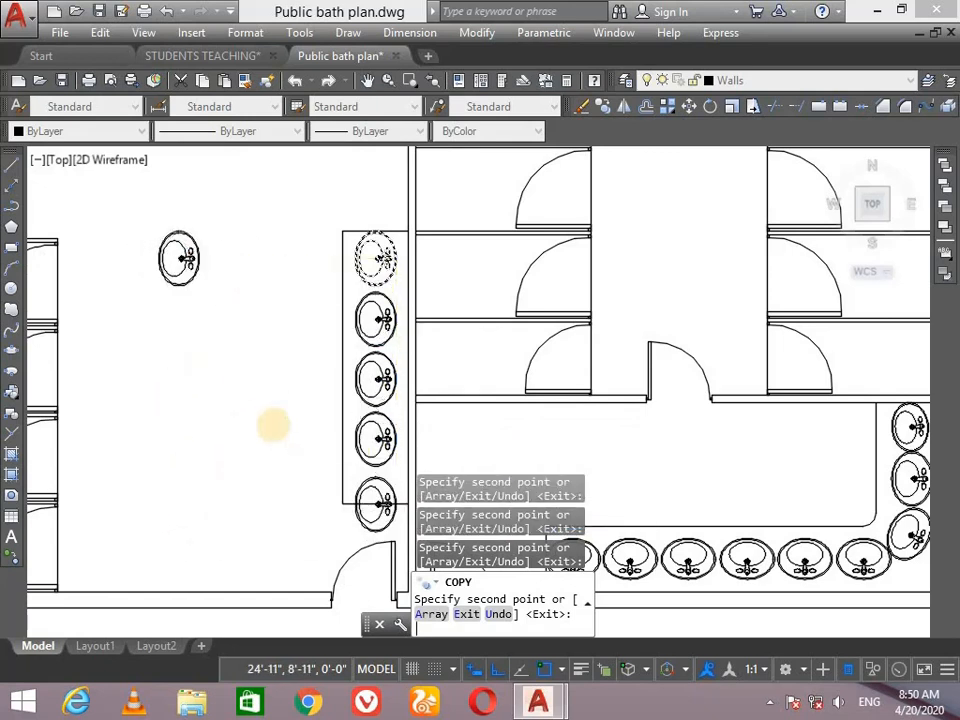
key(Return)
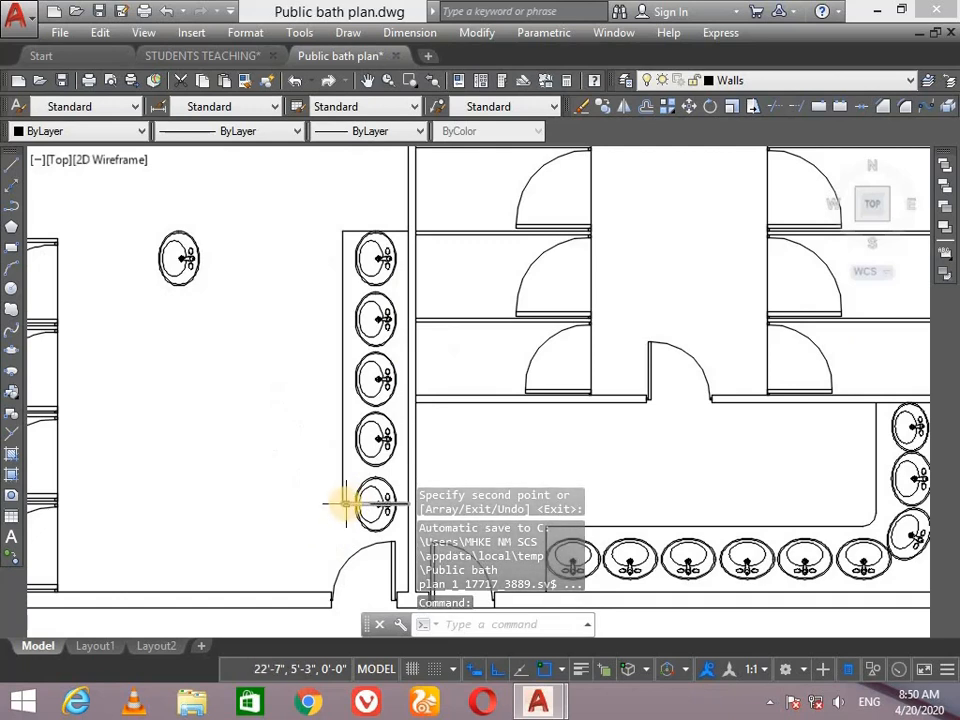
Delete the lower, left and upper edge lines of the counter around the five basins
click(345, 505)
key(Delete)
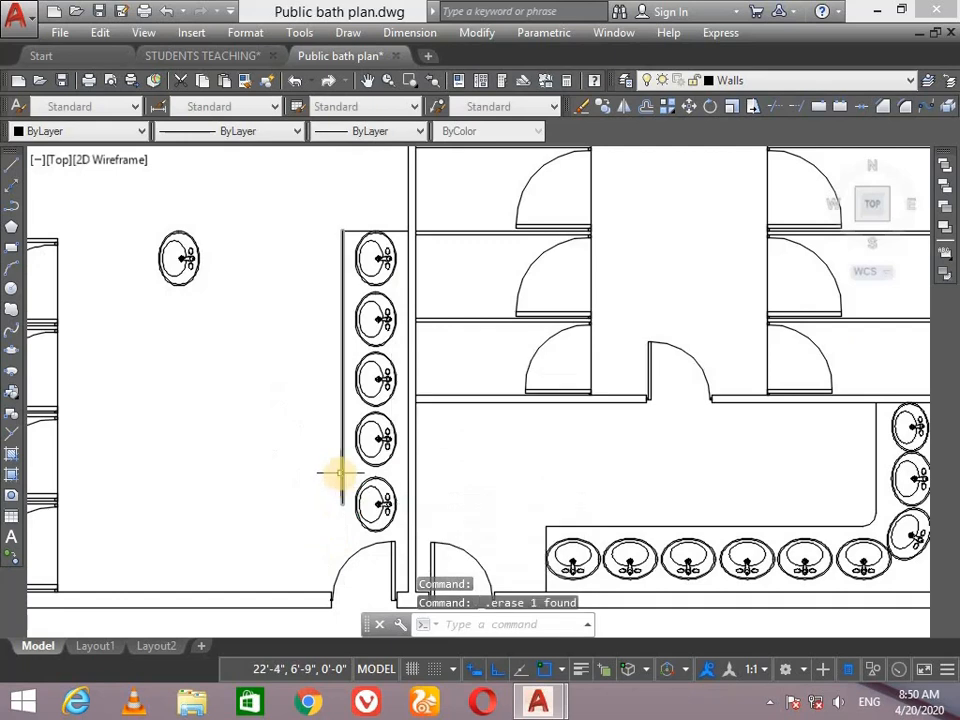
click(342, 471)
key(Delete)
click(352, 230)
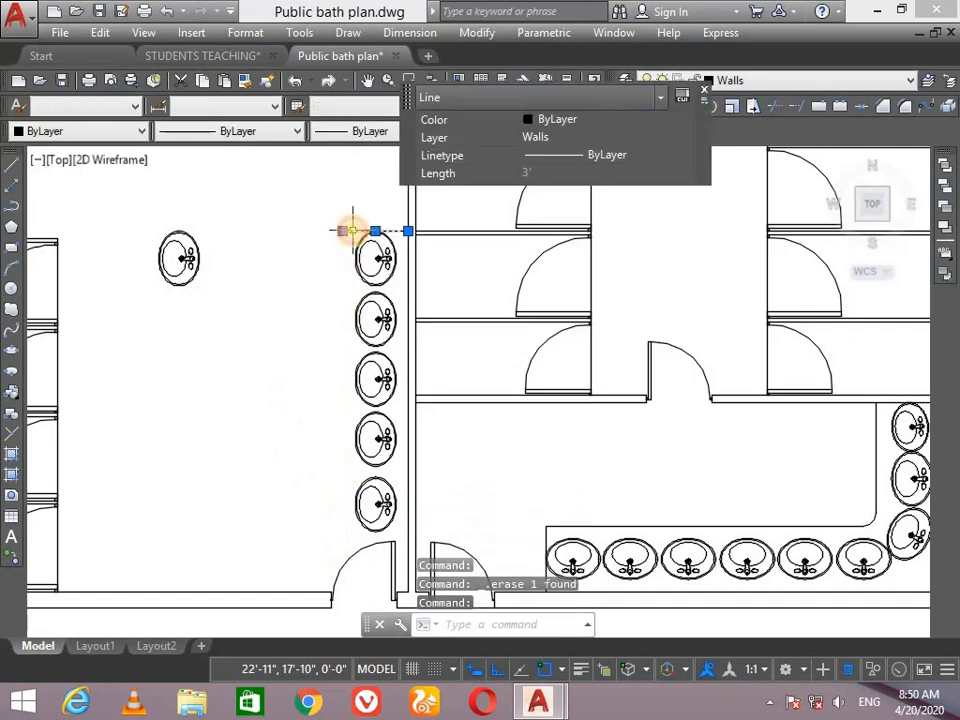
key(Delete)
Try twice to rotate the spare basin in the open floor about its tap-side edge, undoing each rotation
click(190, 260)
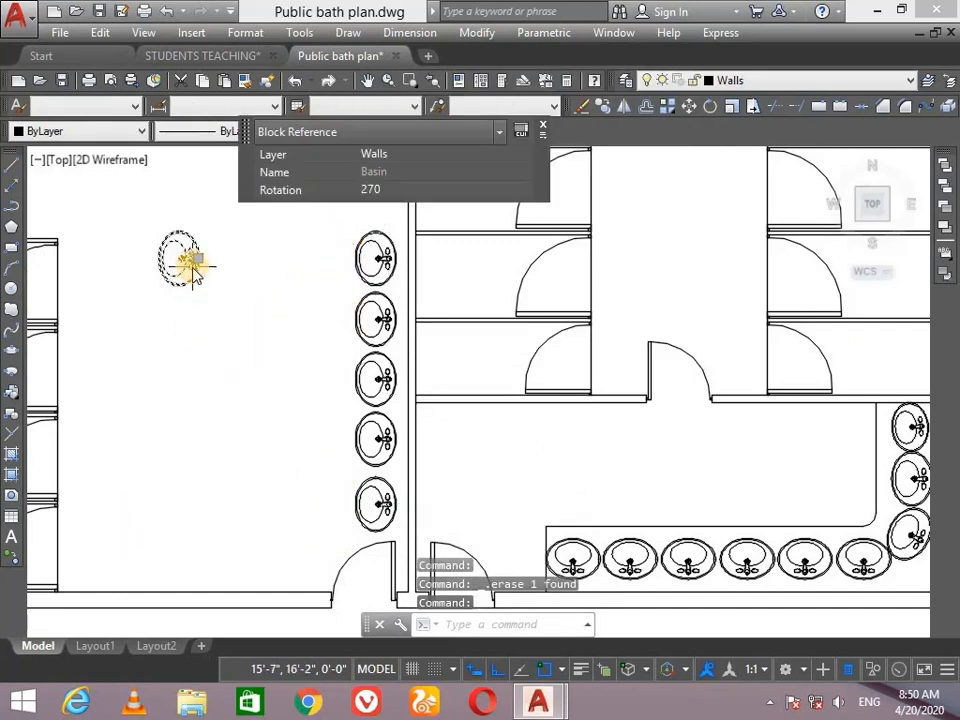
key(Return)
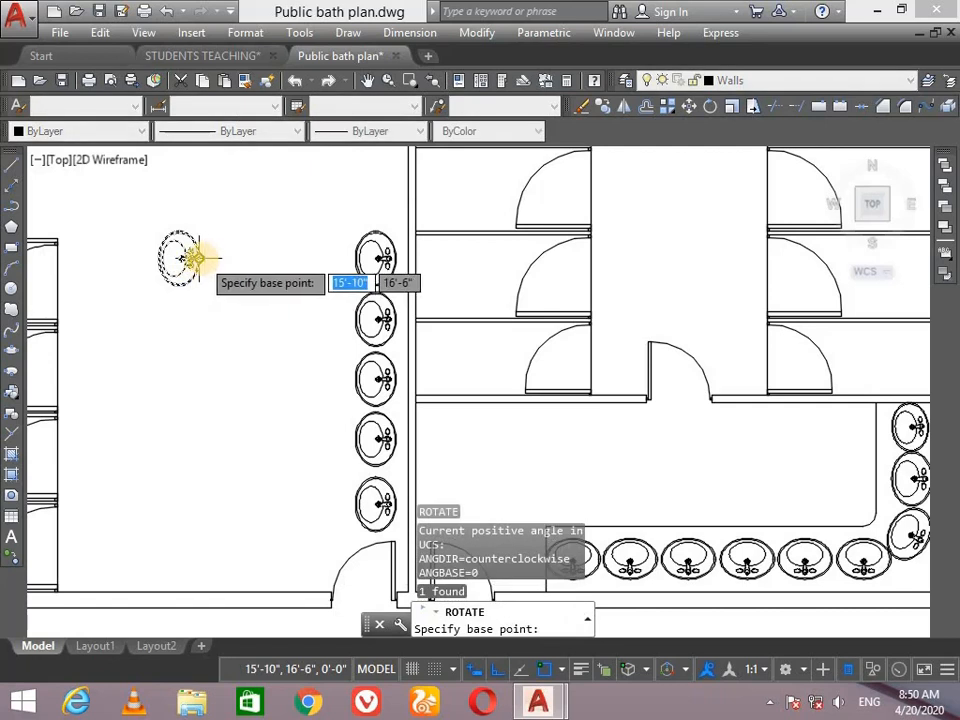
click(197, 261)
click(199, 278)
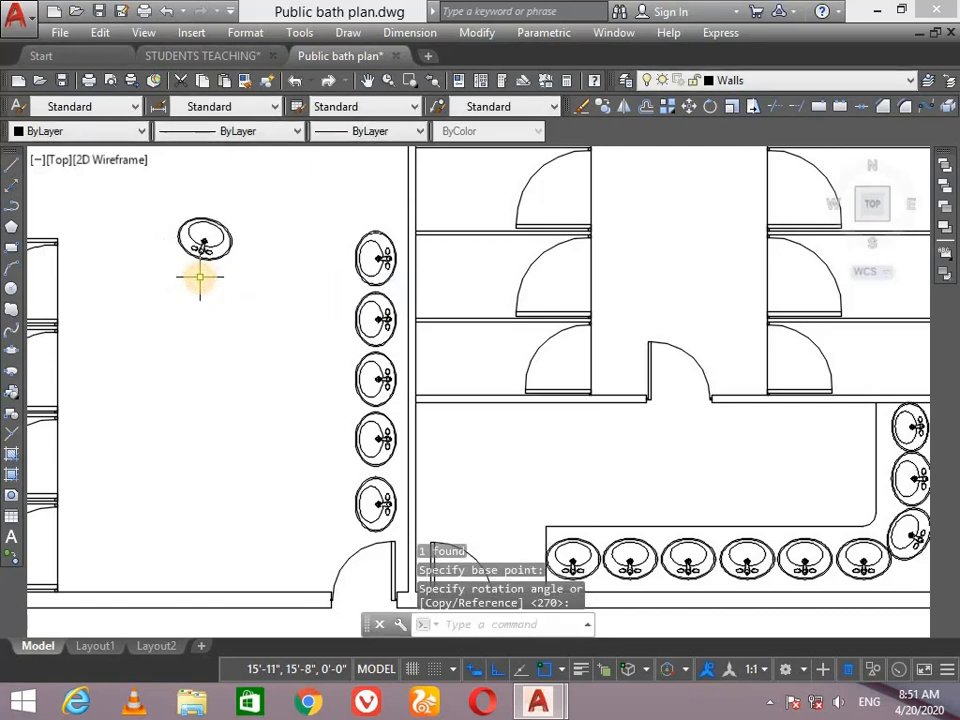
key(ctrl+z)
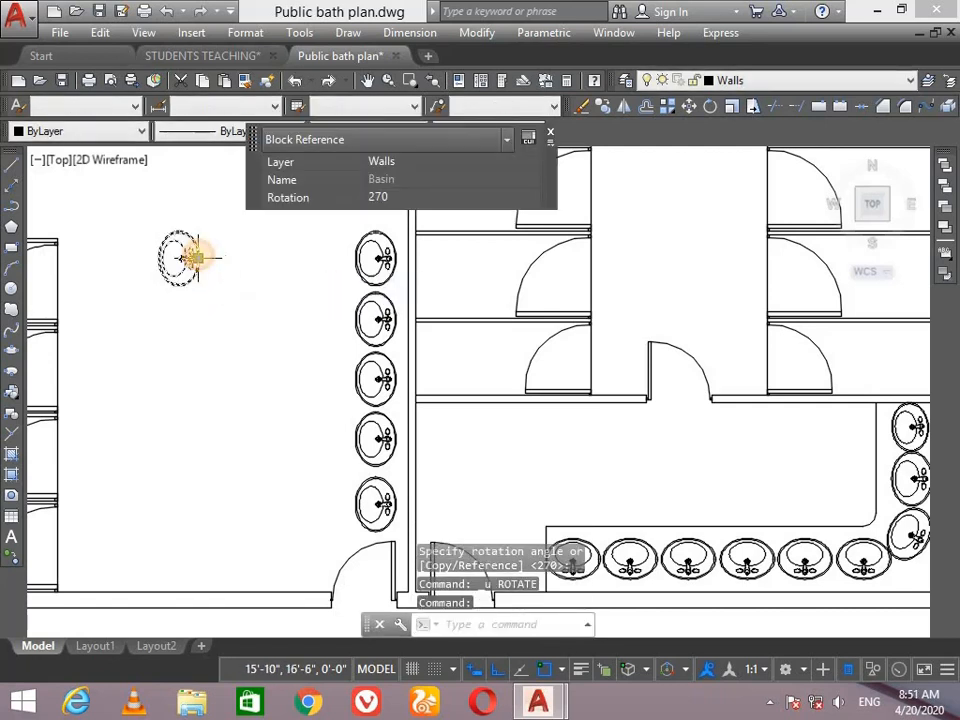
key(Return)
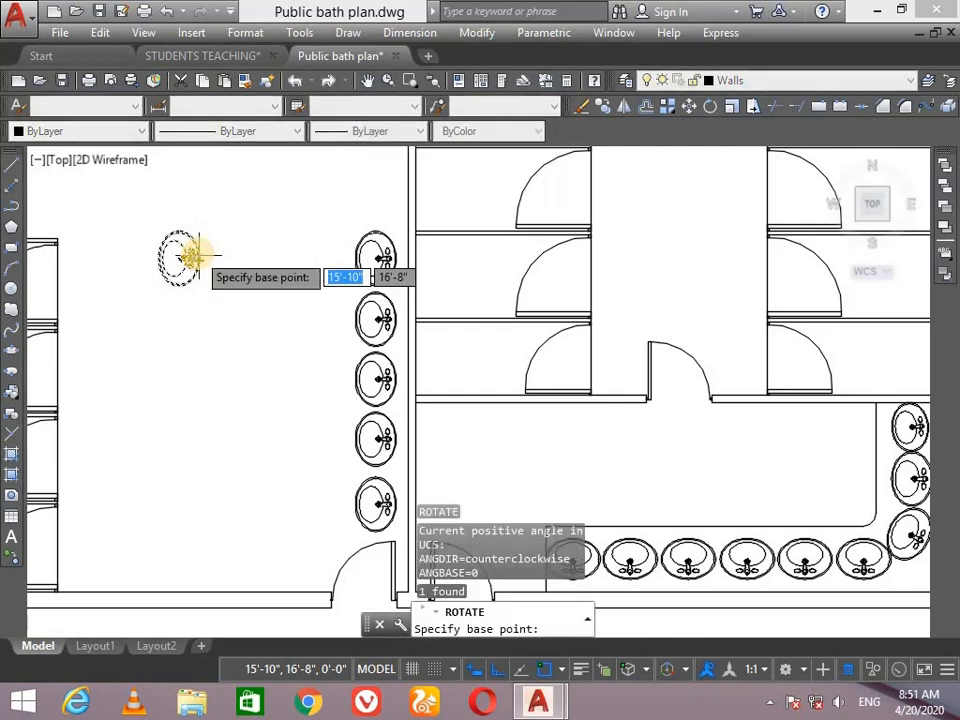
click(196, 258)
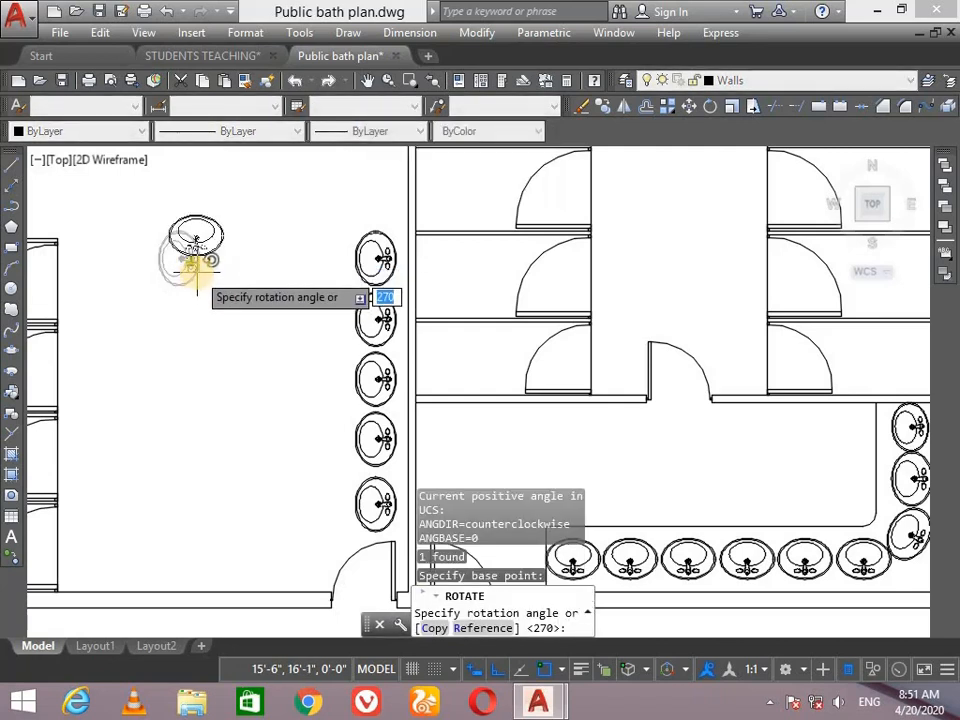
click(196, 262)
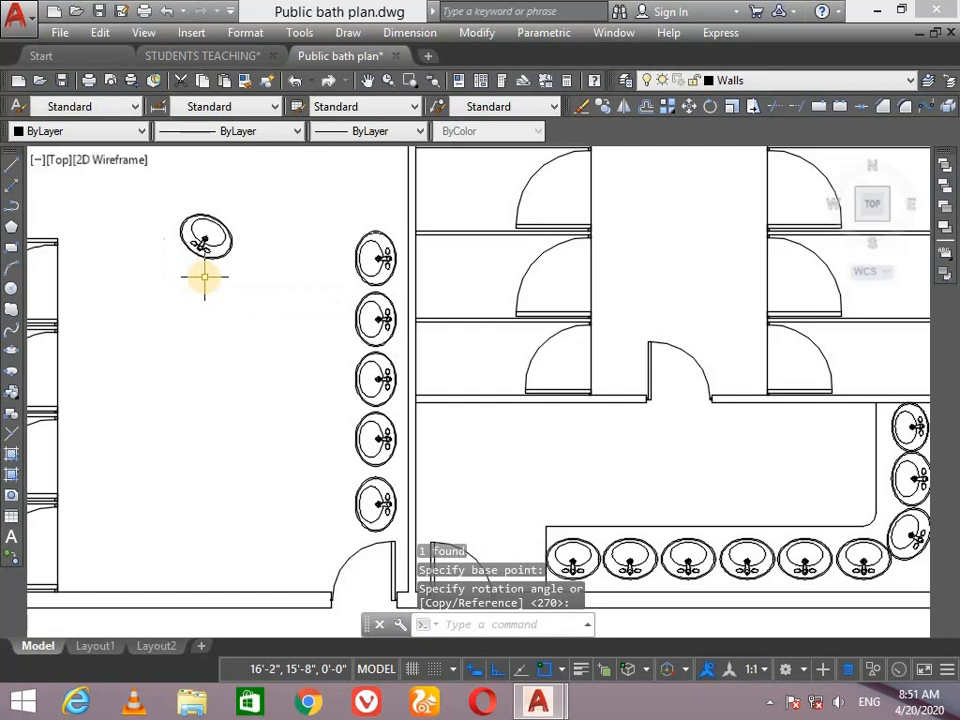
key(ctrl+z)
Rotate the spare basin by 270° about the midpoint of its tap-side edge so the taps point down
scroll(193, 257, up, 5)
scroll(154, 236, down, 1)
scroll(270, 320, up, 1)
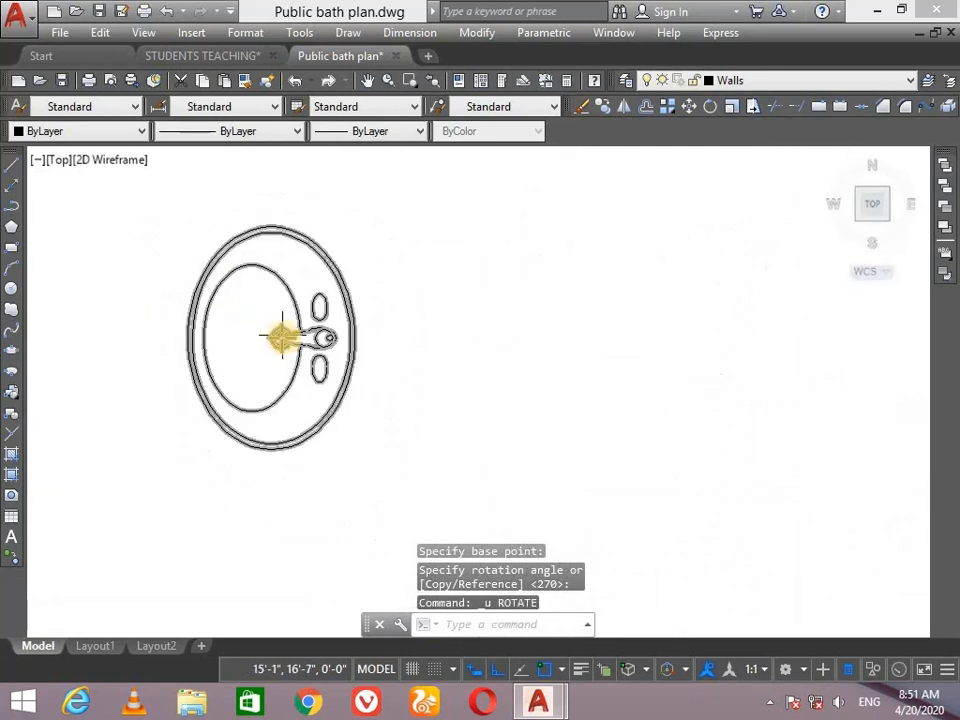
click(285, 340)
text(ro)
key(Return)
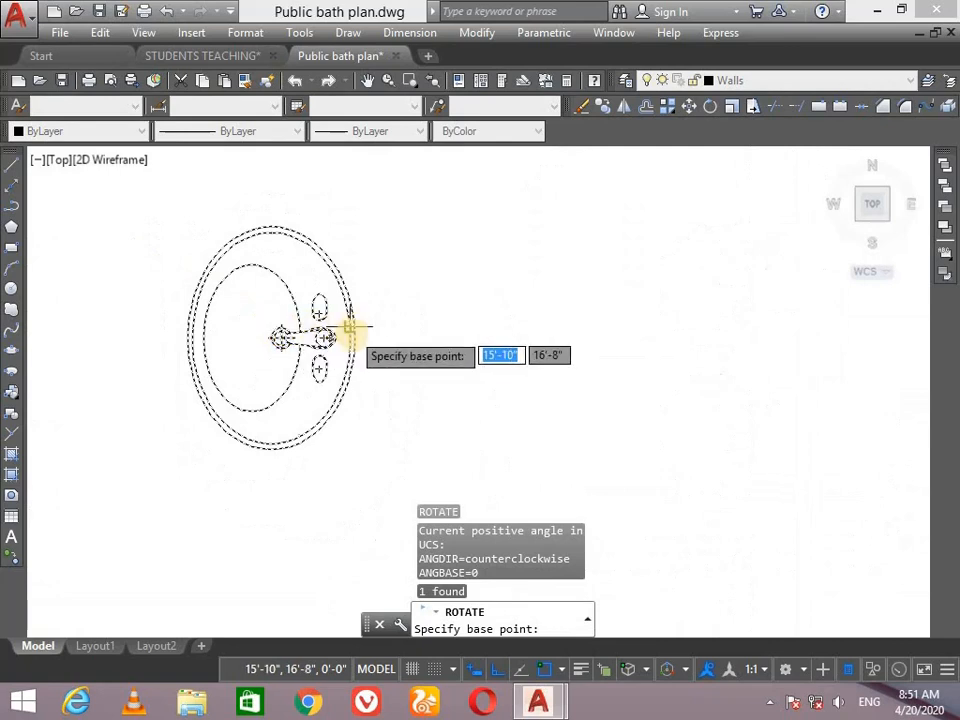
click(354, 337)
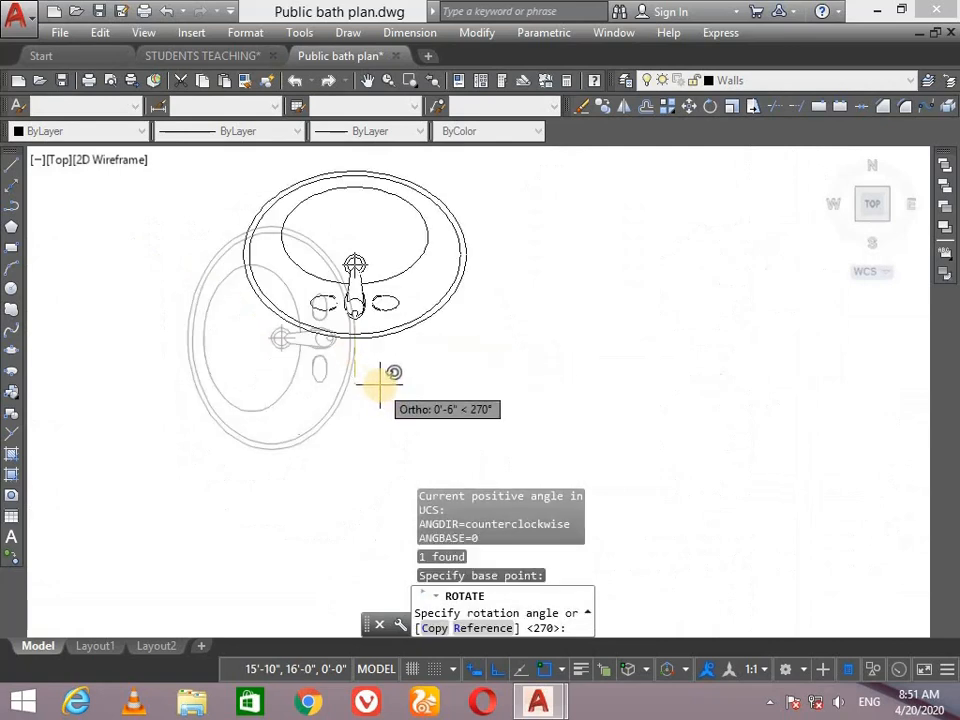
scroll(377, 381, down, 7)
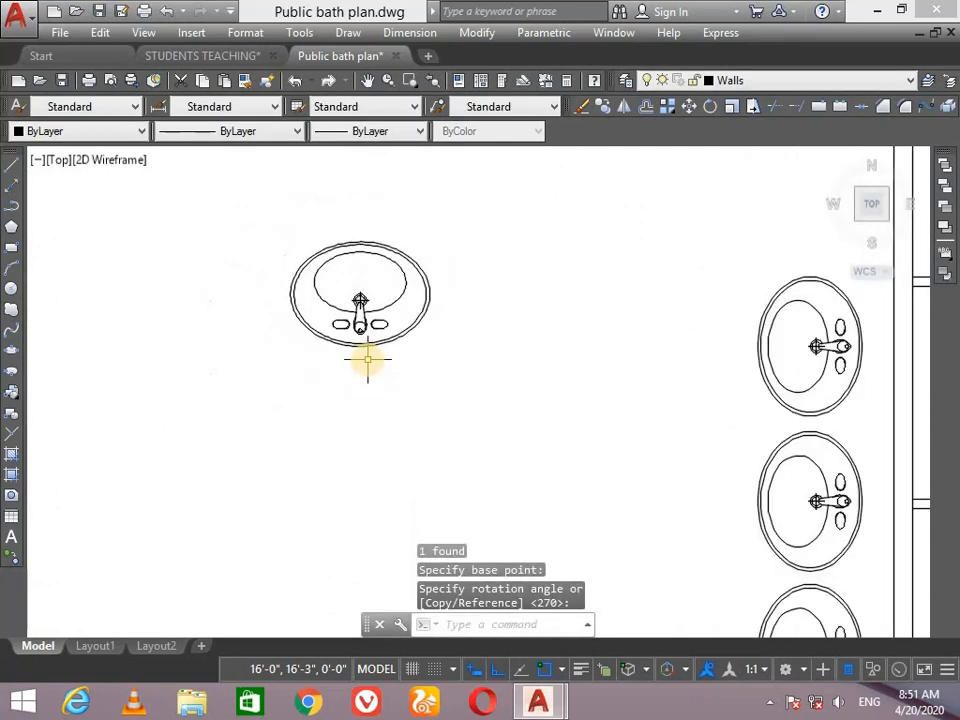
With Ortho off, move the rotated basin down beside the left-hand room's lower wall, taps toward the wall
click(366, 344)
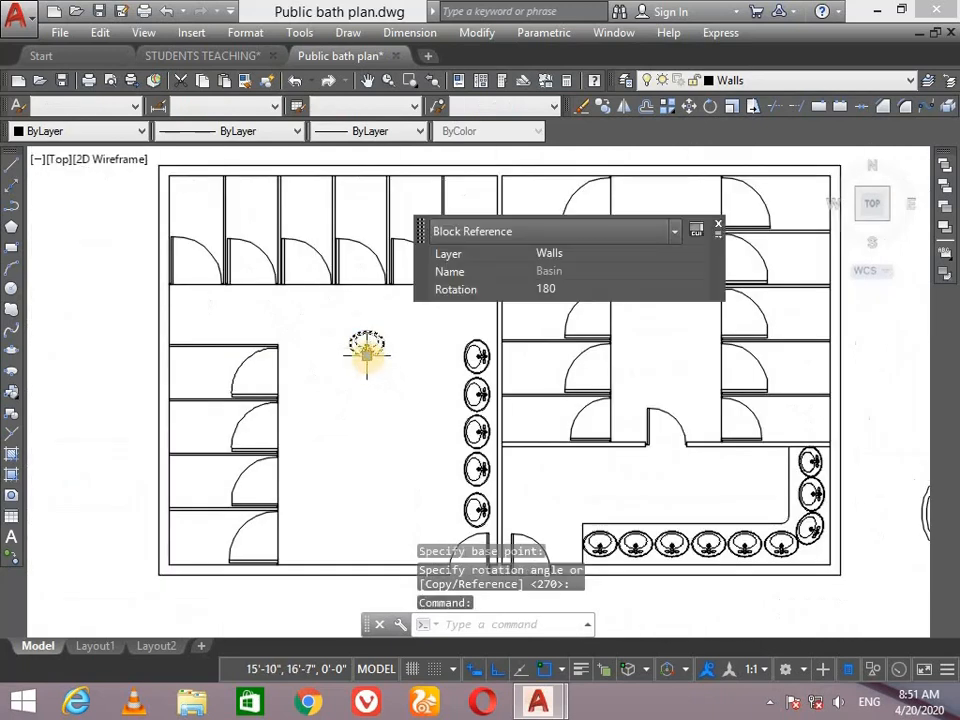
click(366, 351)
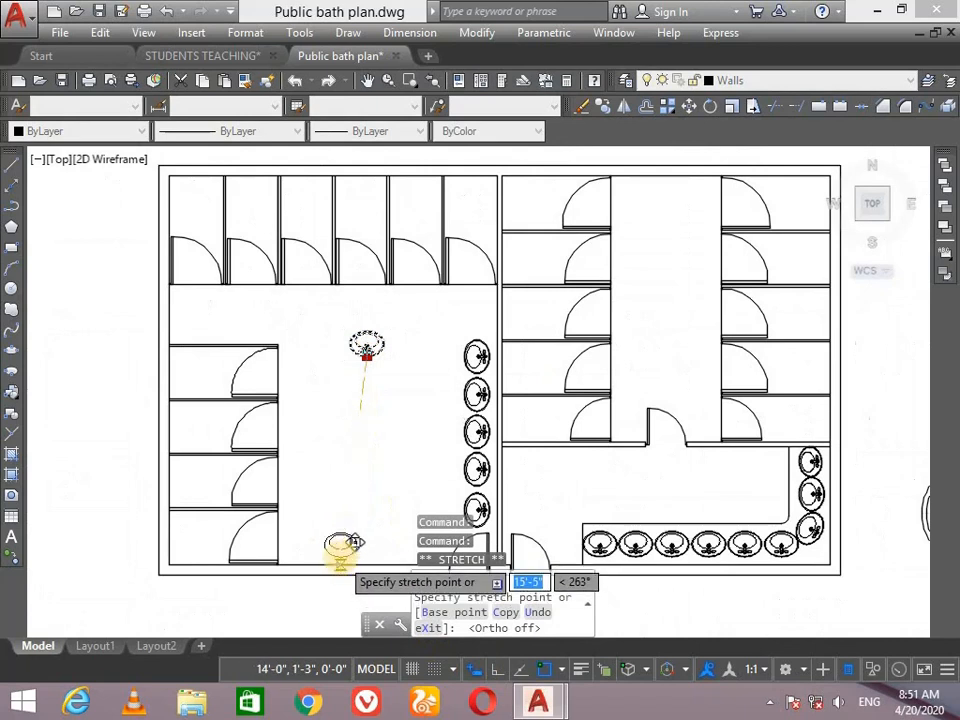
scroll(340, 552, up, 4)
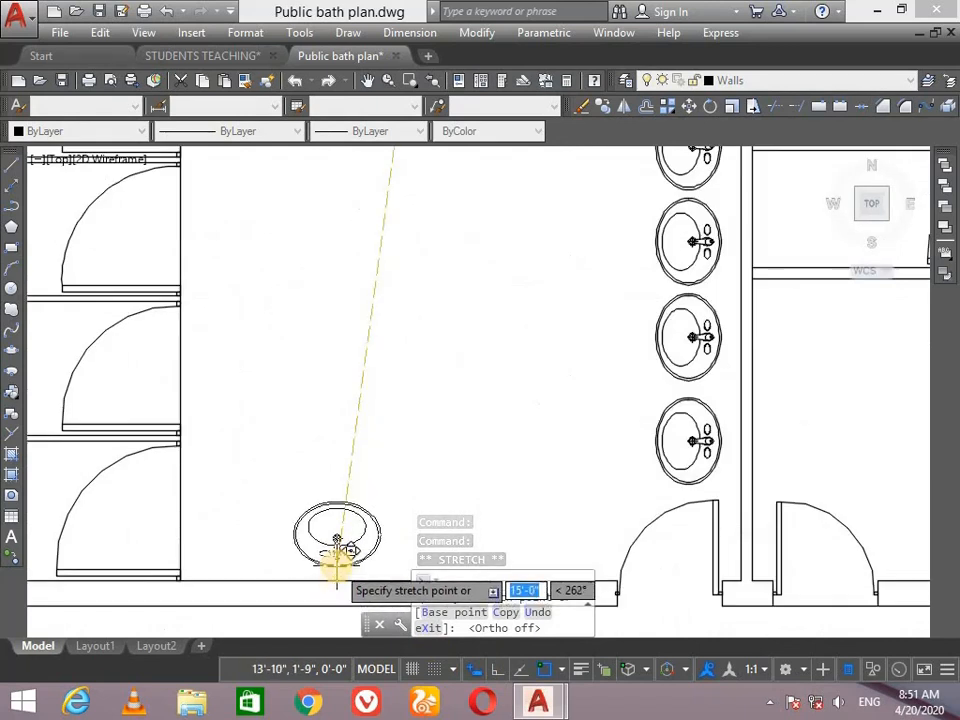
click(340, 566)
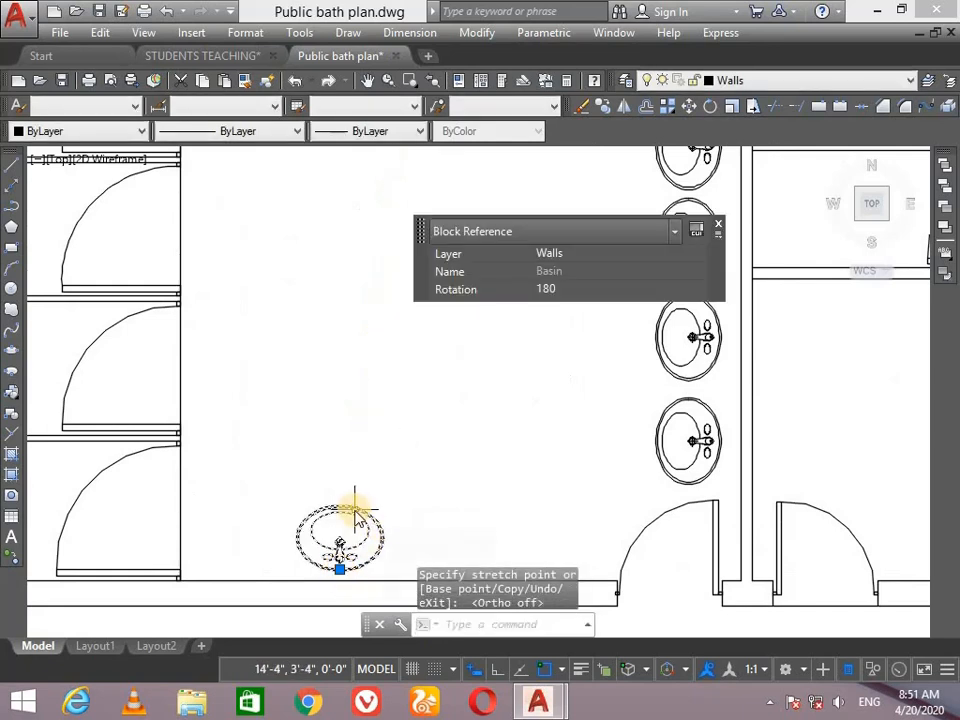
Copy the basin by the lower wall twice in a row toward the room's entrance door
text(co)
key(Return)
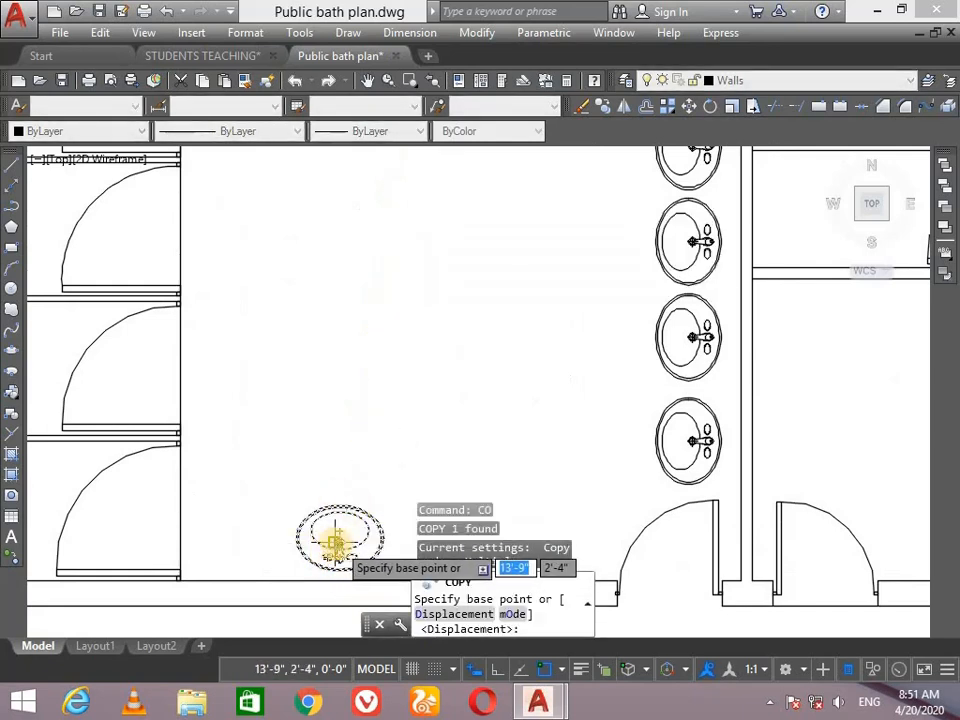
click(340, 545)
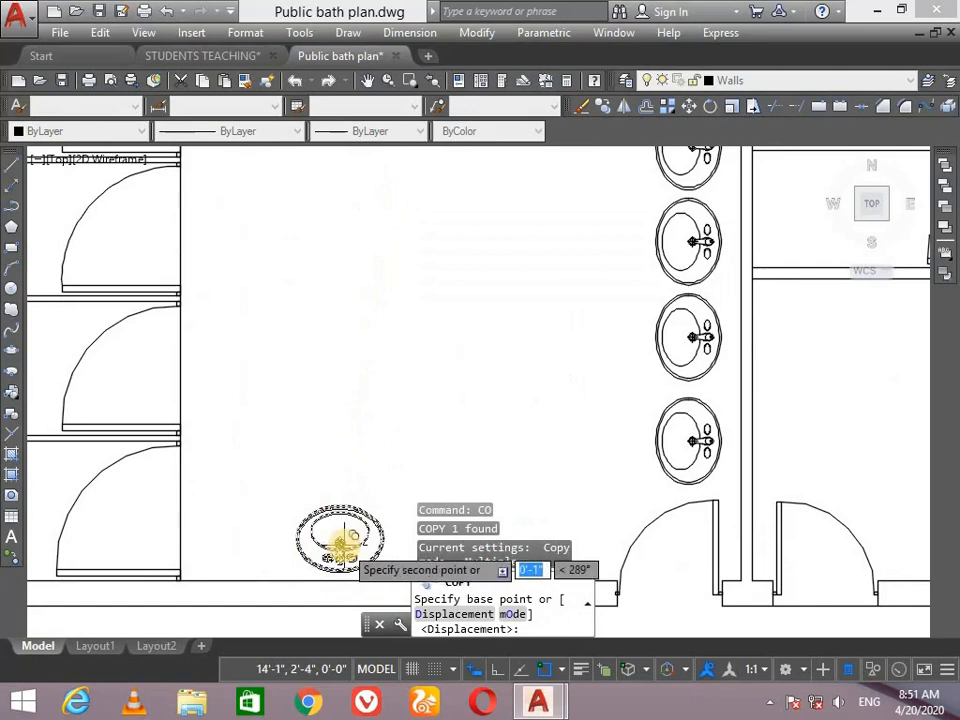
scroll(413, 547, down, 5)
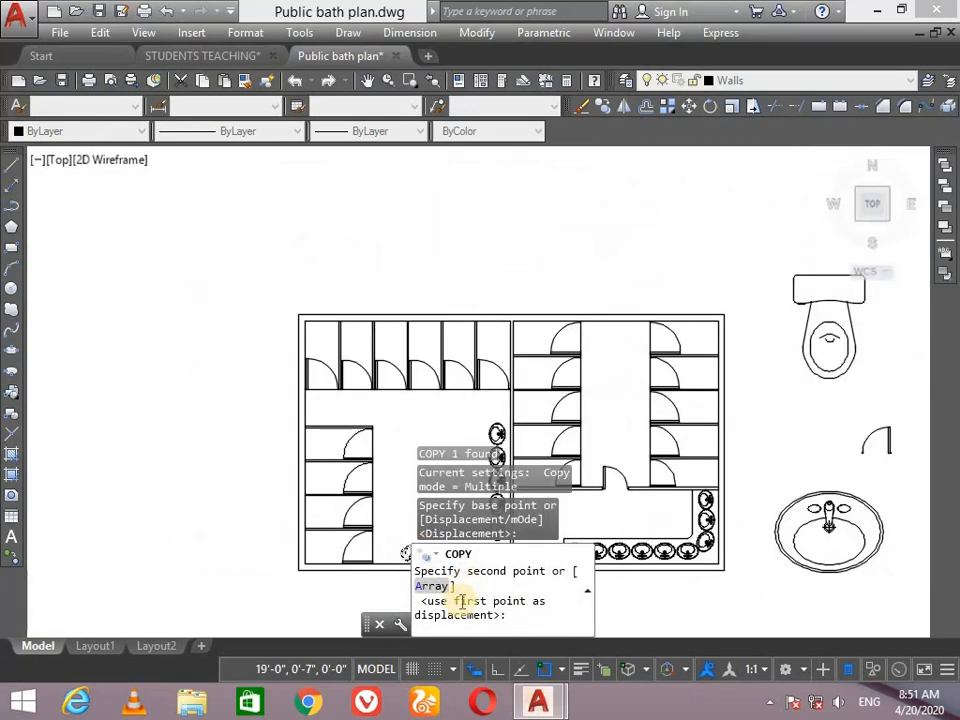
scroll(462, 600, up, 5)
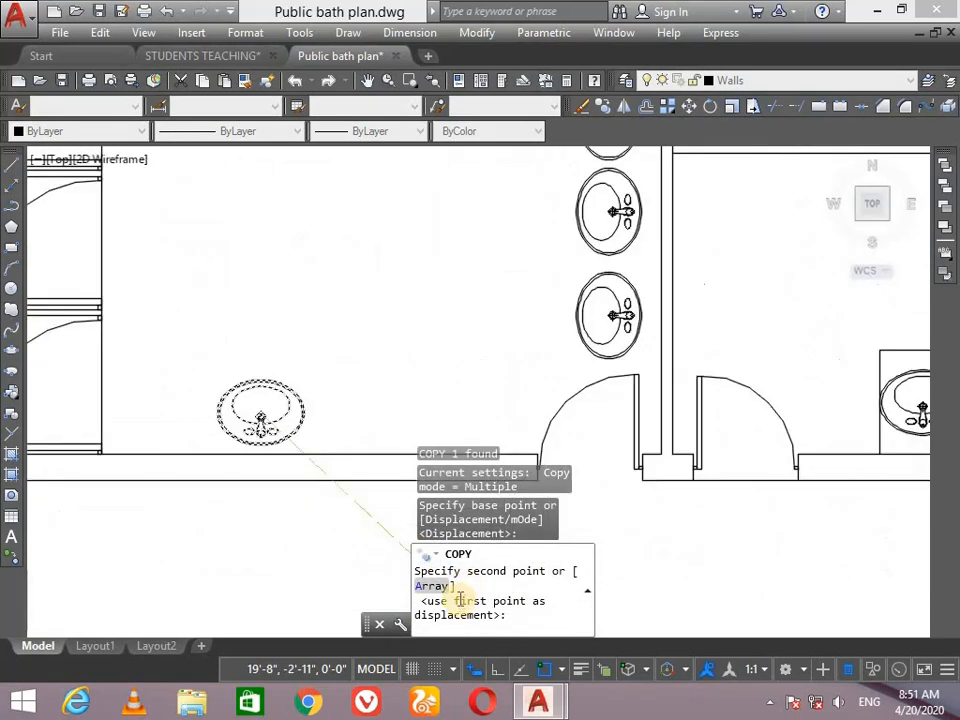
click(356, 419)
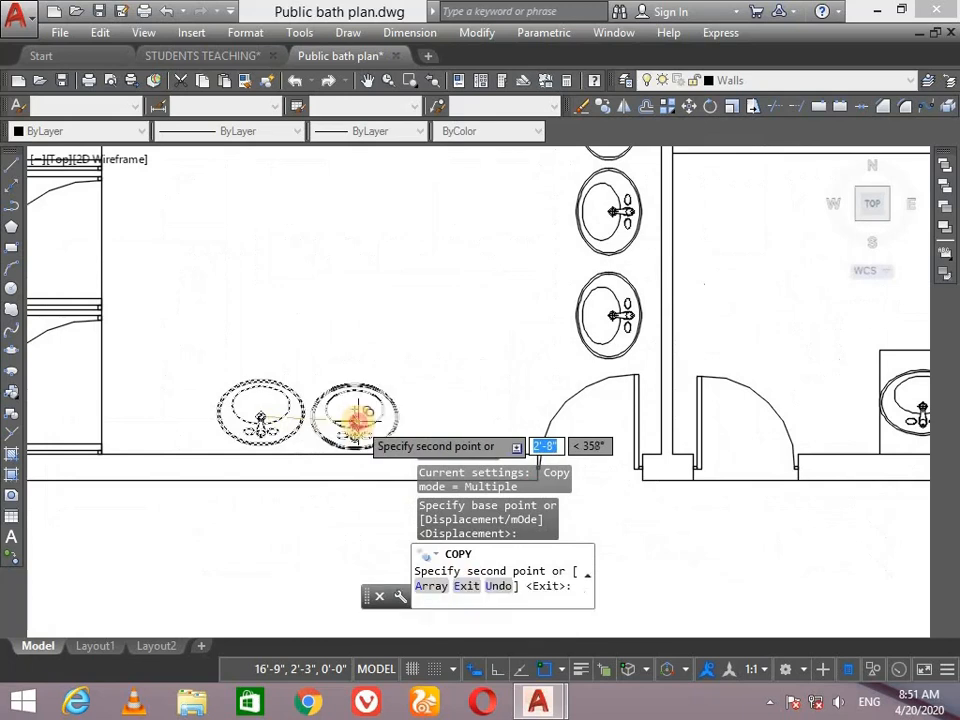
click(453, 421)
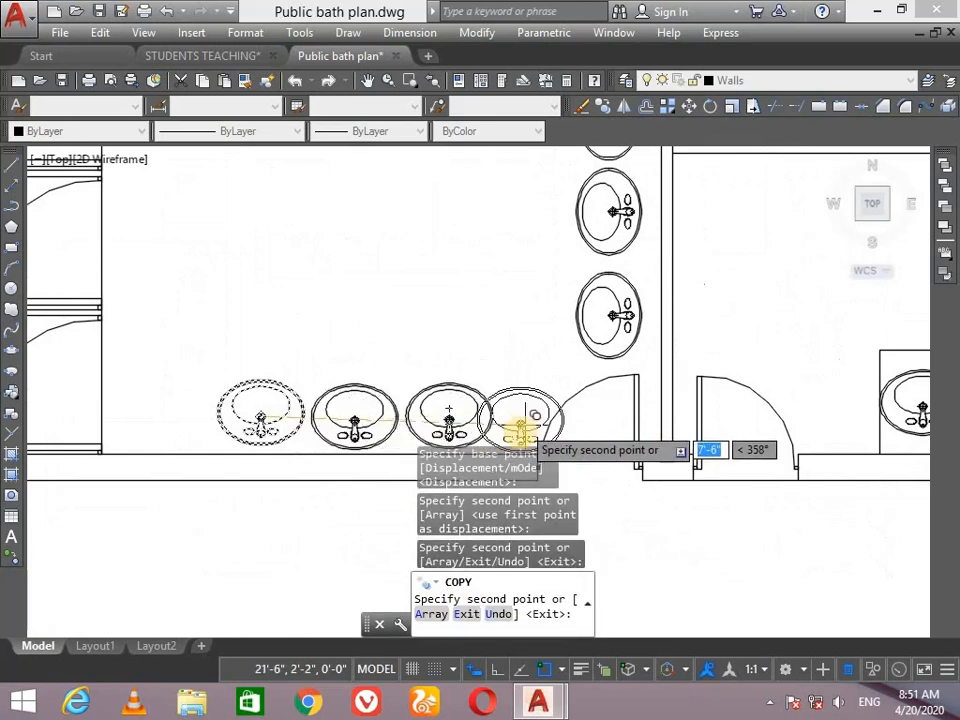
key(Return)
scroll(439, 407, down, 5)
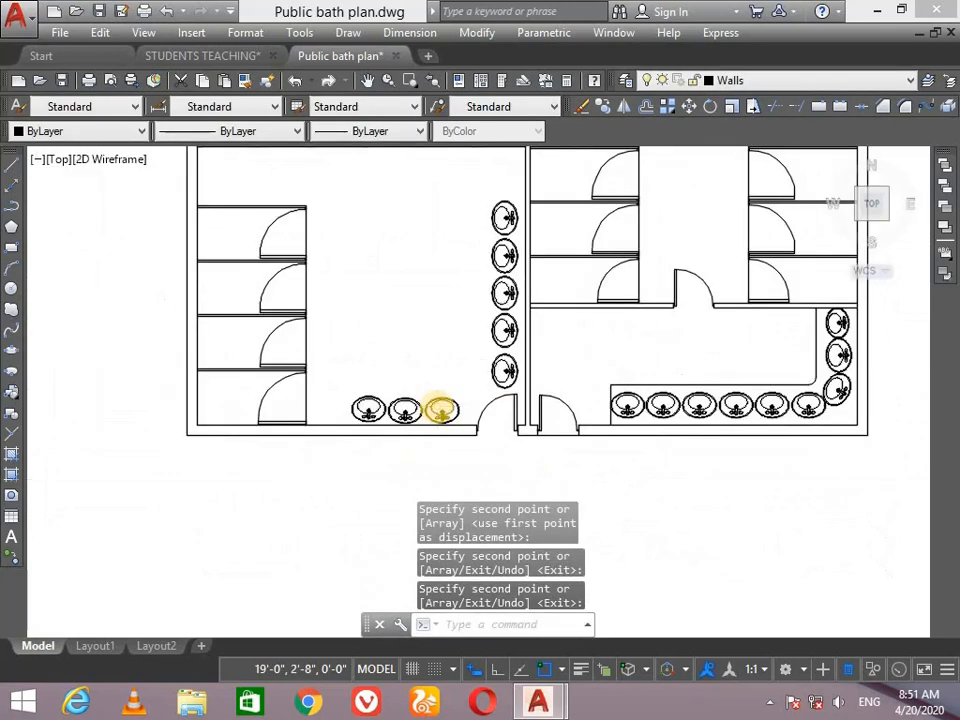
text(p)
key(Return)
mouse_move(602, 273)
mouse_down()
mouse_move(311, 421)
mouse_move(244, 402)
mouse_up()
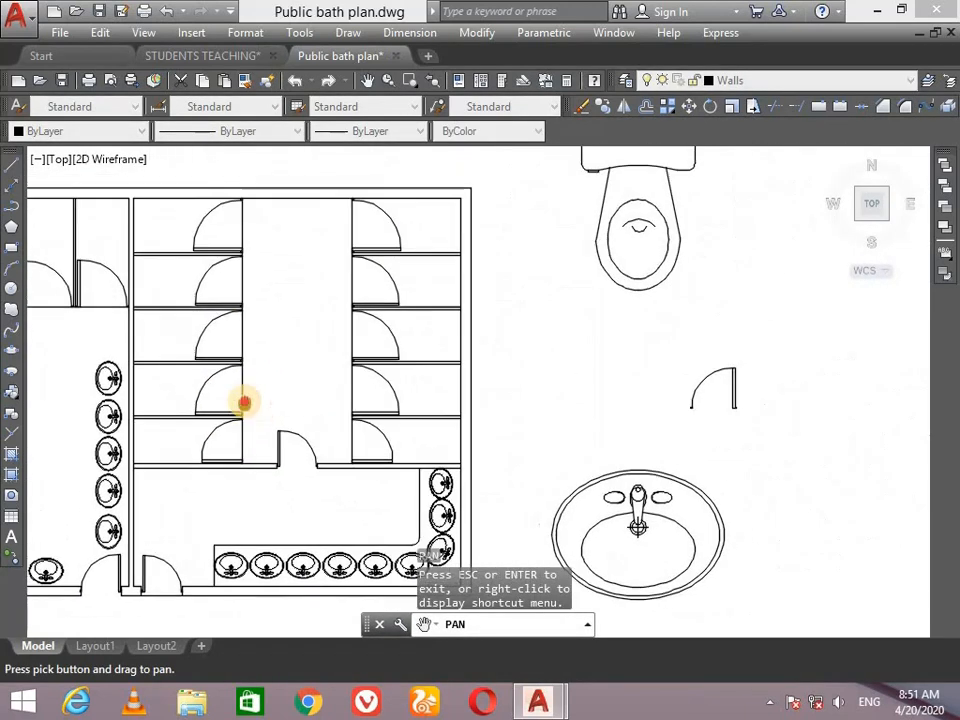
key(Escape)
click(621, 193)
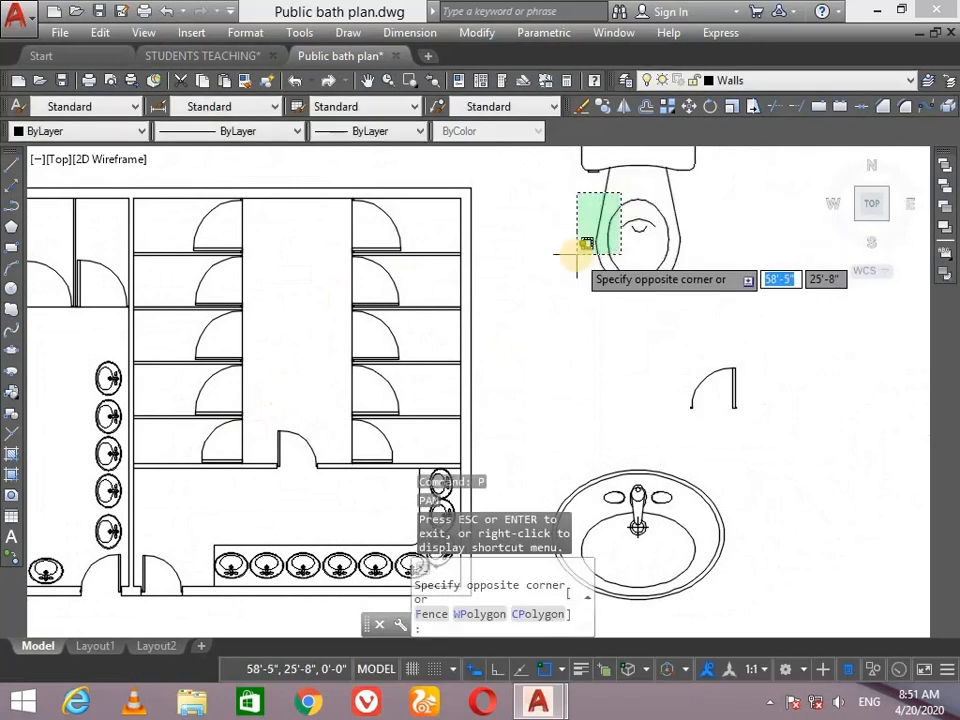
key(Return)
click(672, 305)
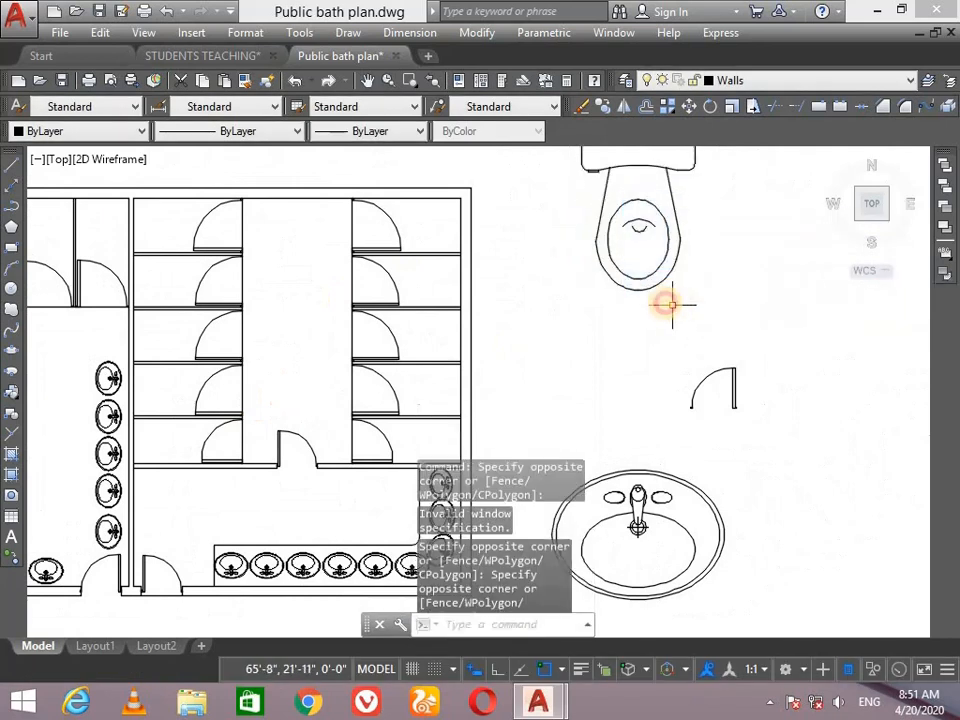
click(739, 170)
click(583, 280)
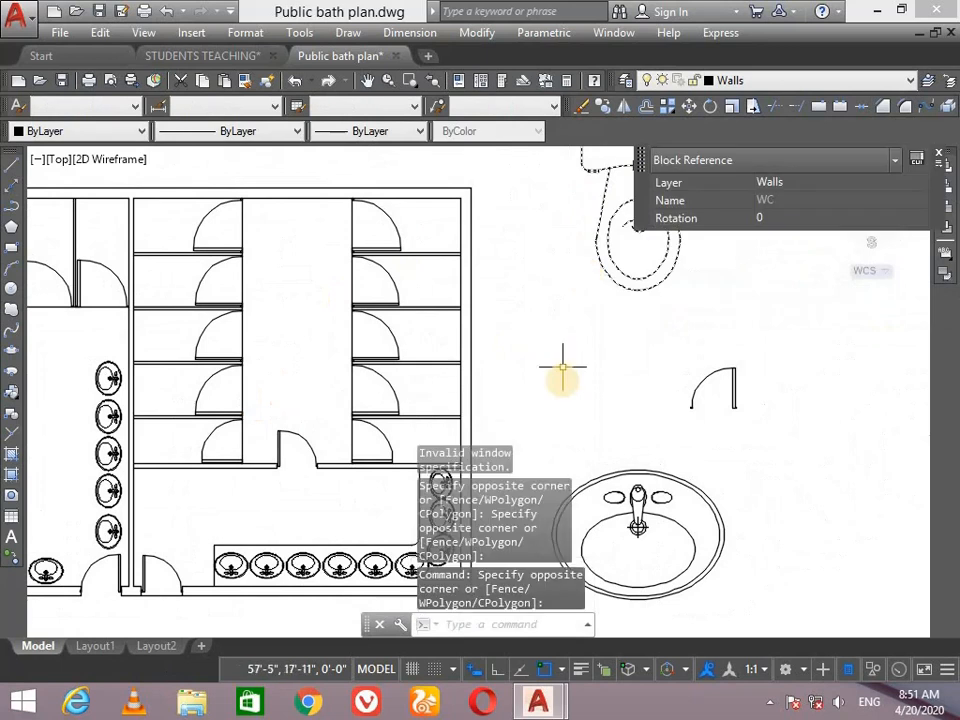
key(Return)
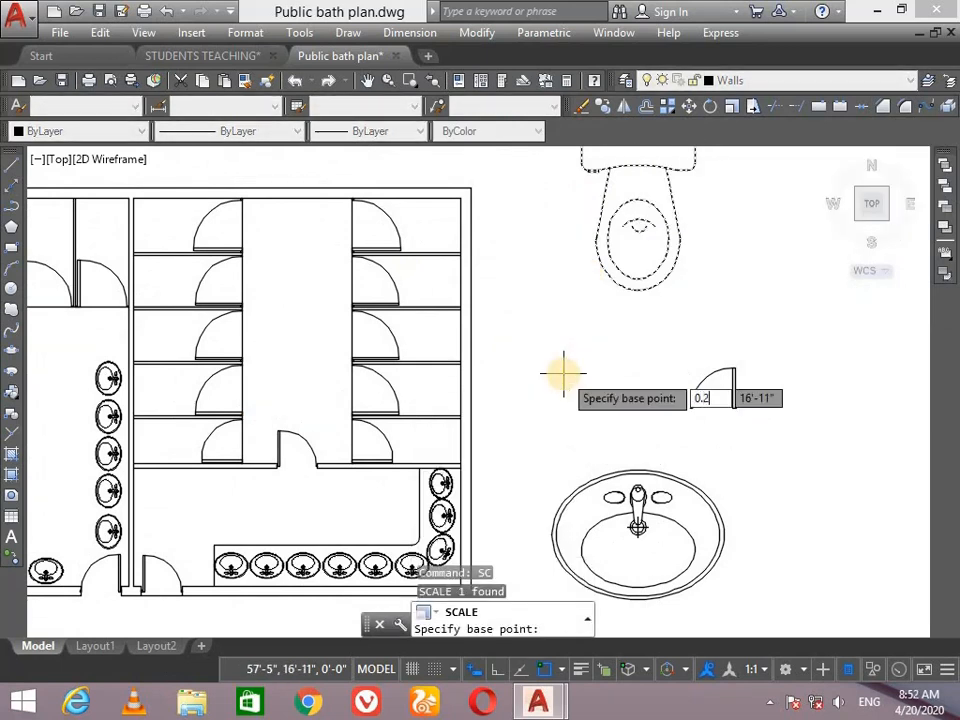
text(0.2)
key(Return)
key(Escape)
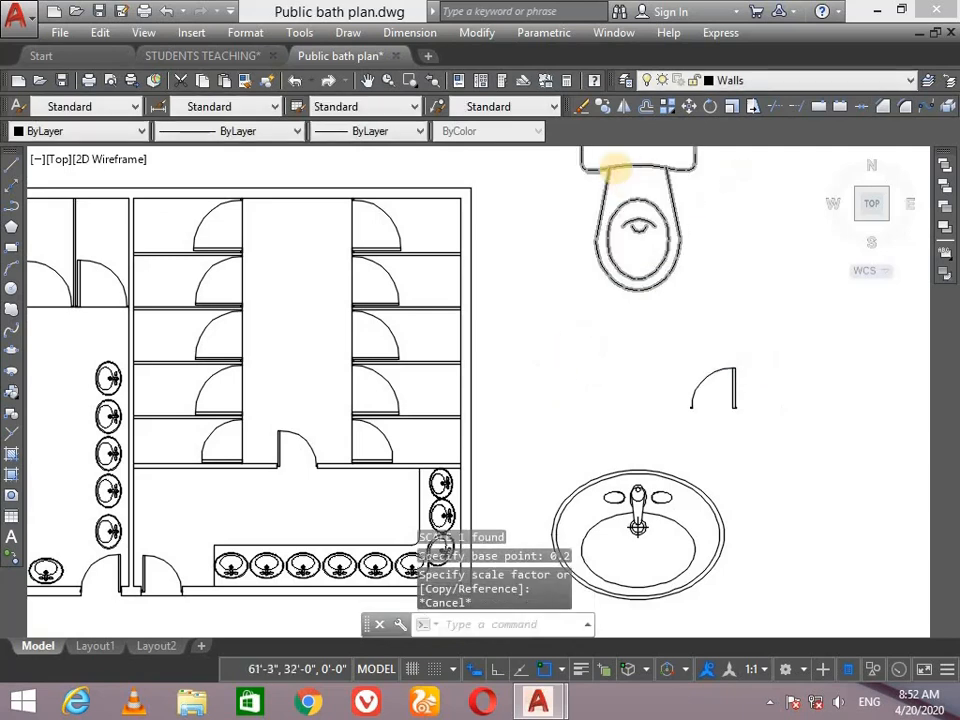
Scale the large spare WC block by 0.2 about the corner where its bowl meets the tank
click(616, 167)
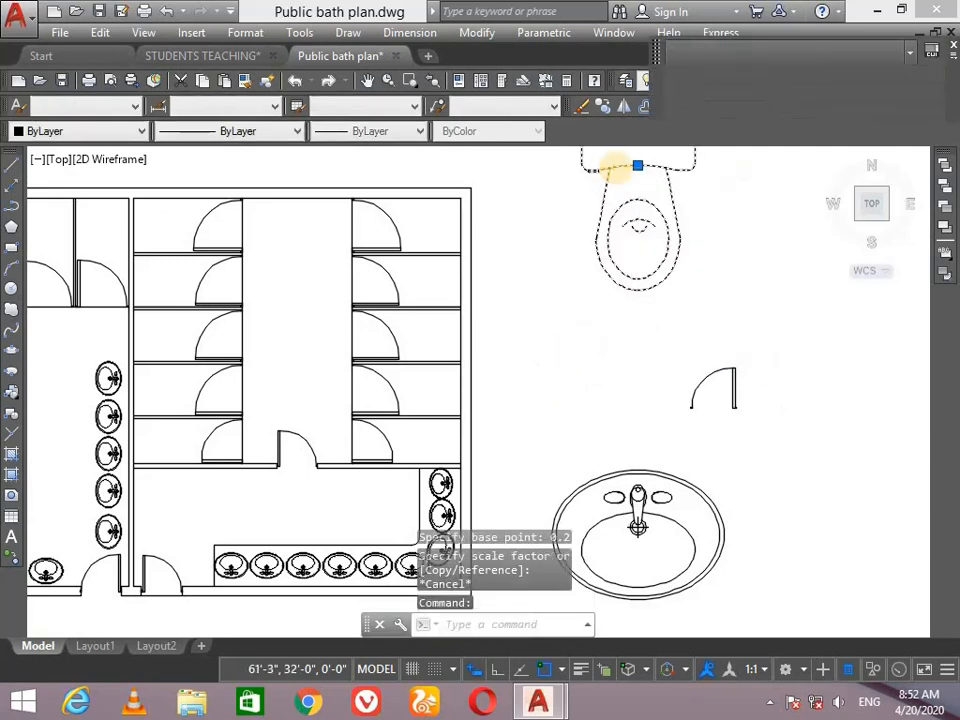
key(Return)
click(615, 168)
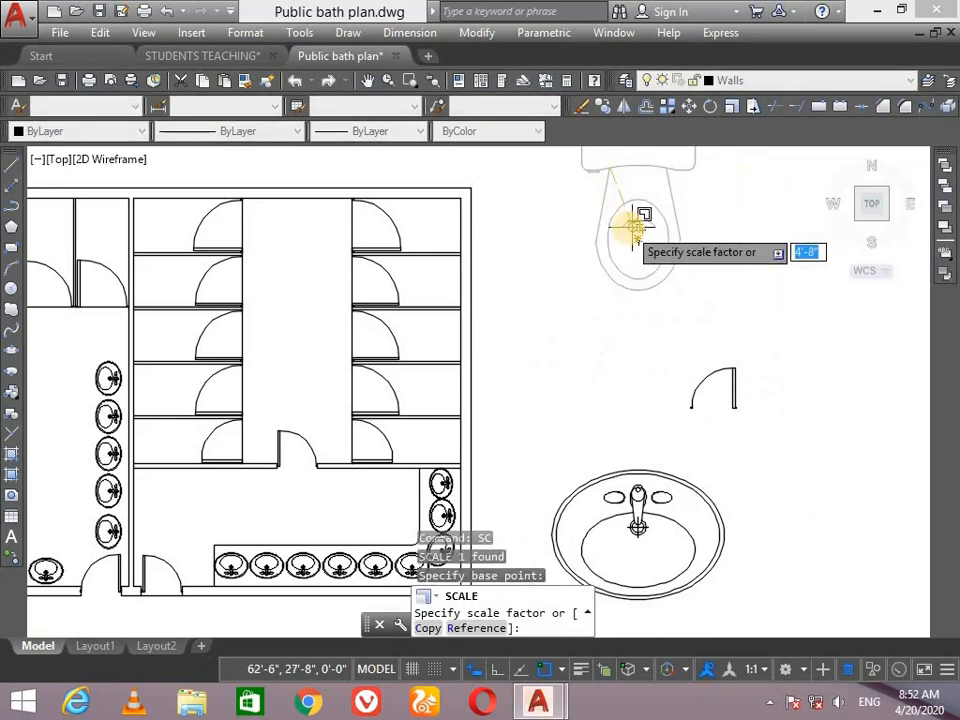
text(0.2)
key(Return)
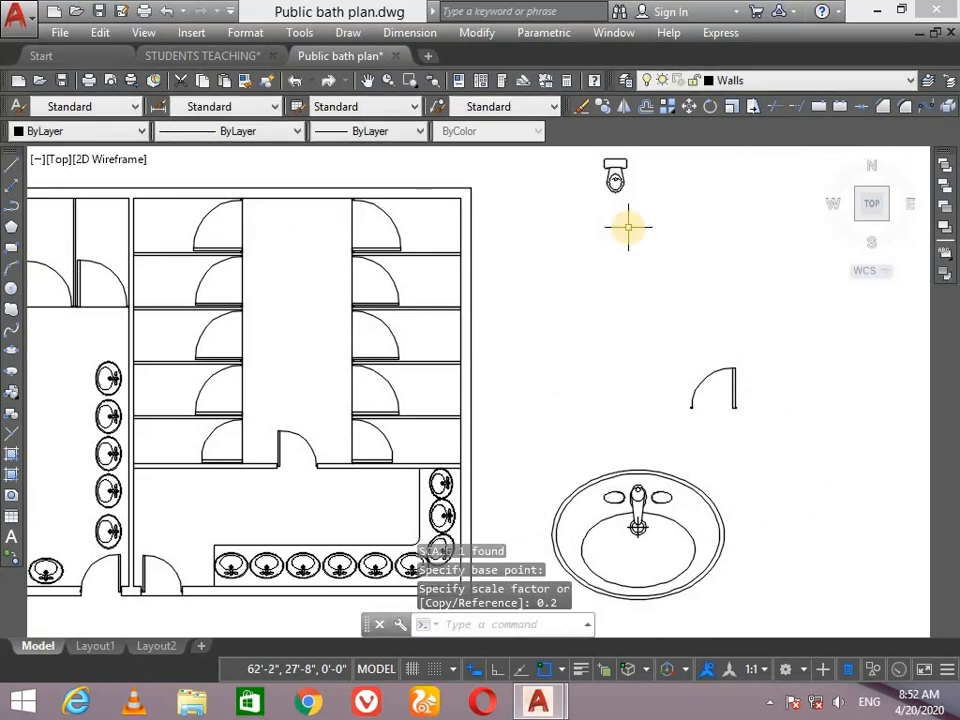
Move the scaled WC block close to the outside of the building's right-hand wall, beside the uppermost stall
click(615, 175)
click(615, 168)
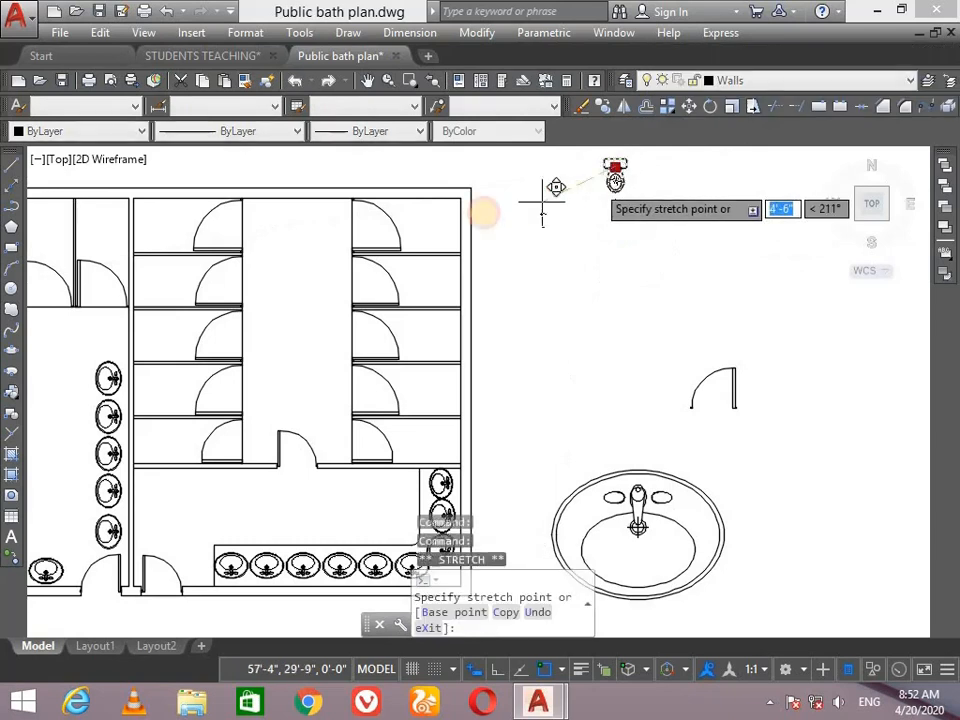
click(499, 226)
click(499, 228)
scroll(410, 240, up, 4)
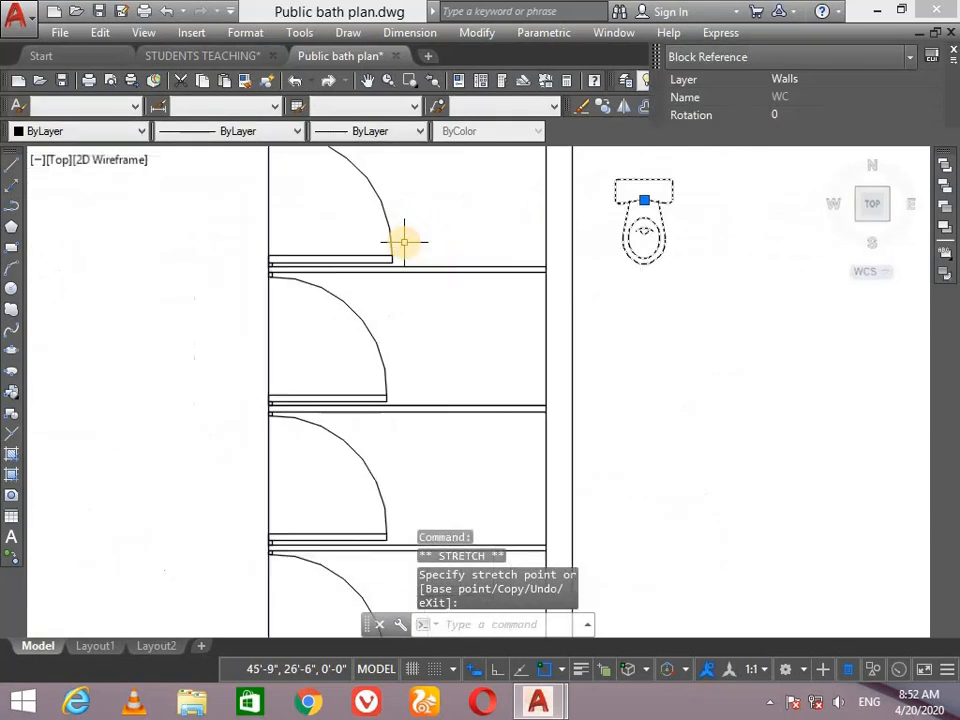
scroll(401, 242, down, 3)
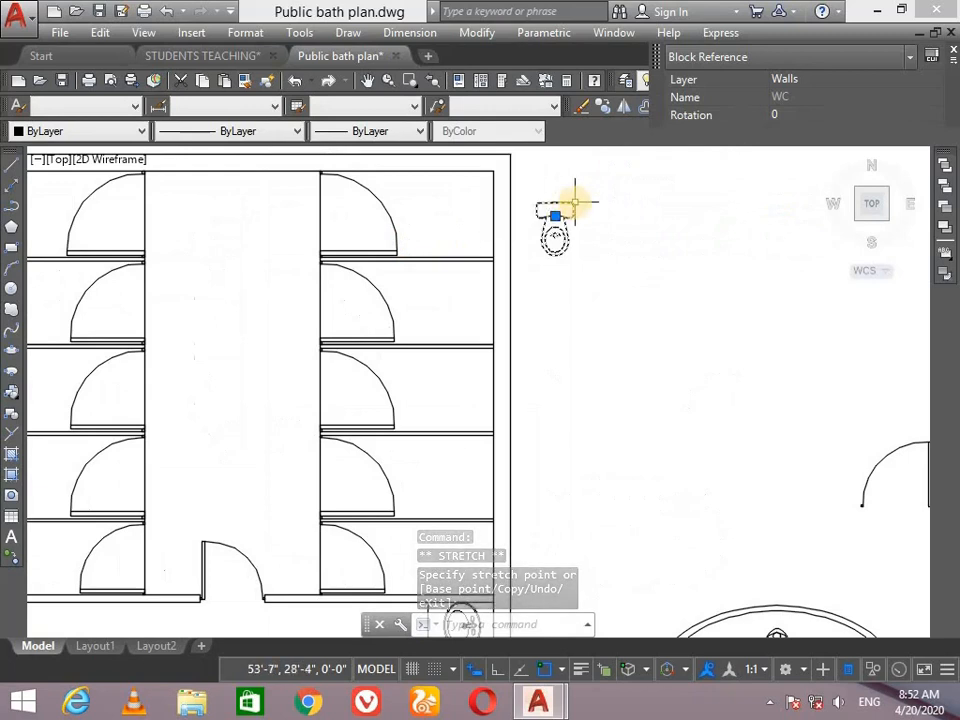
With Ortho on, measure the WC's length using a temporary vertical line along its side, and erase that line
click(11, 165)
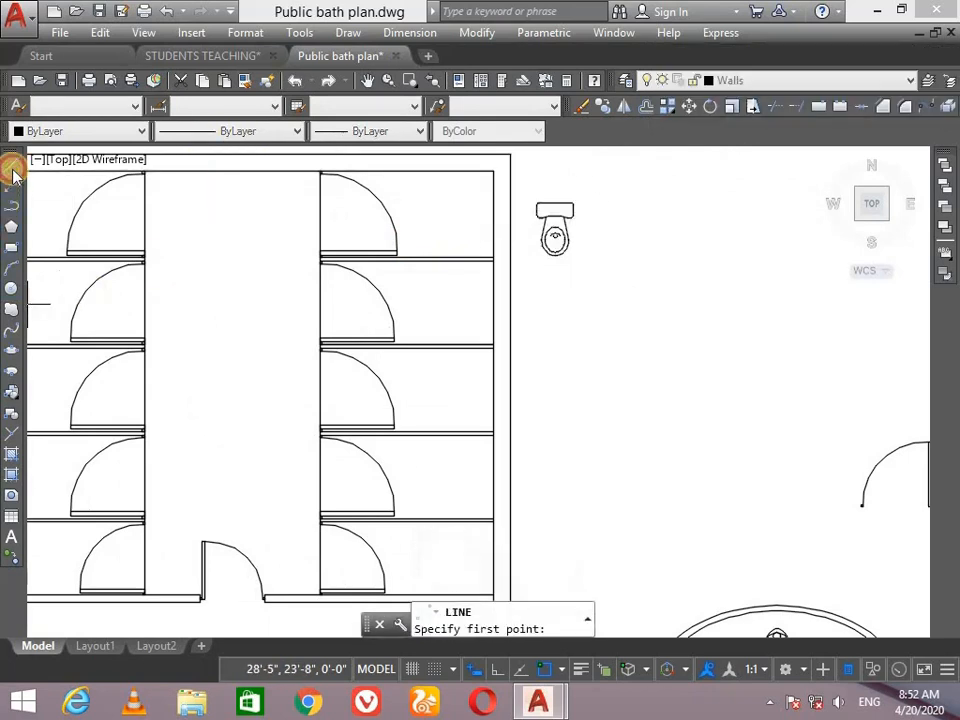
click(573, 205)
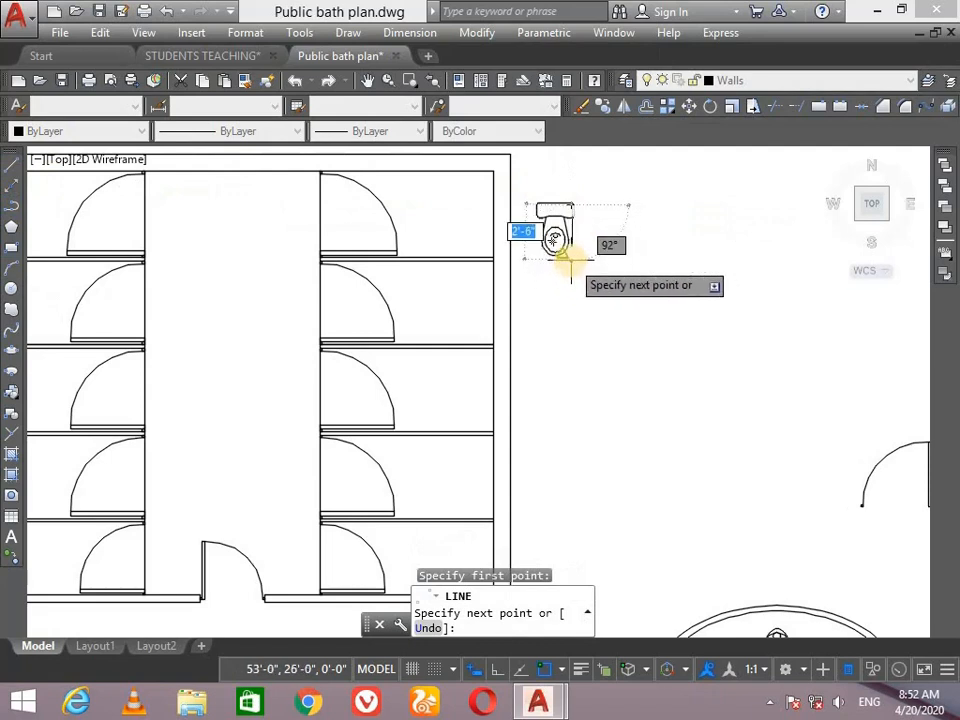
click(569, 258)
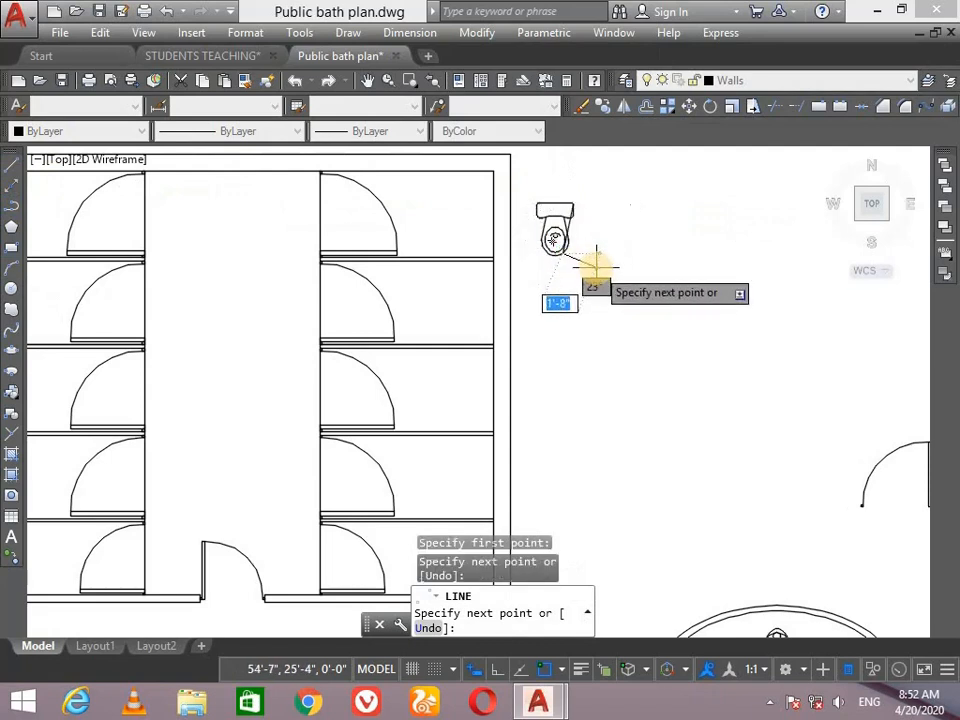
click(593, 265)
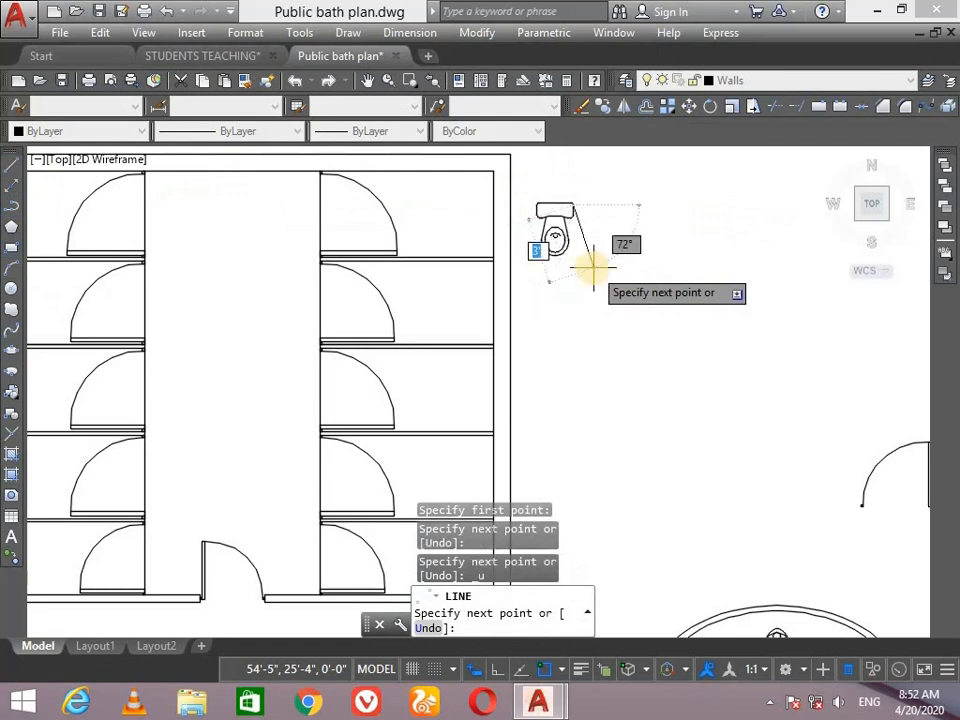
key(ctrl+z)
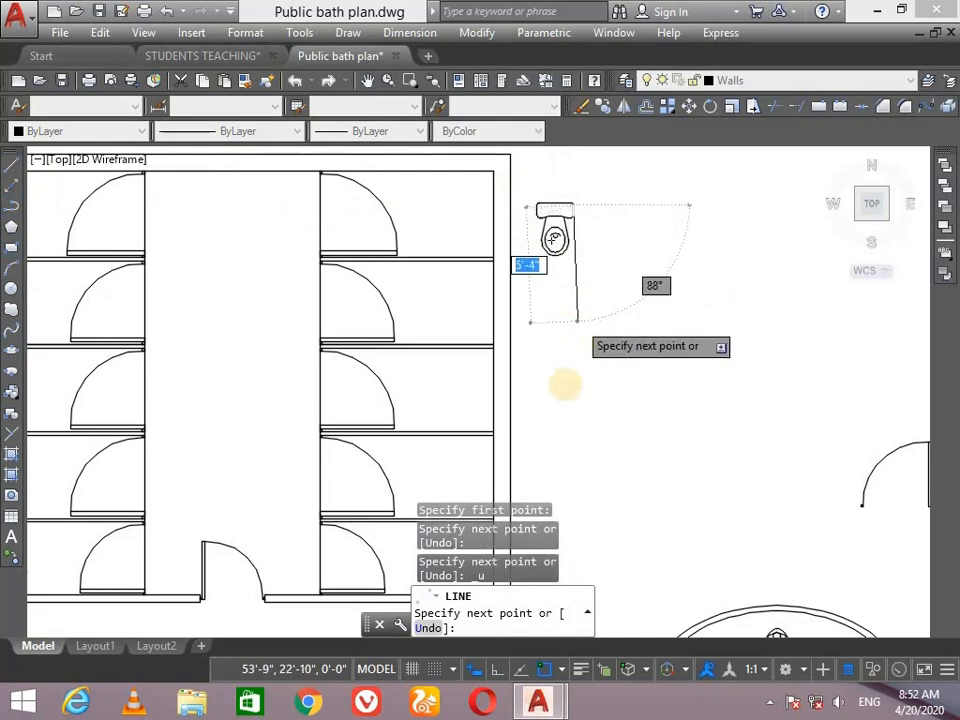
click(497, 669)
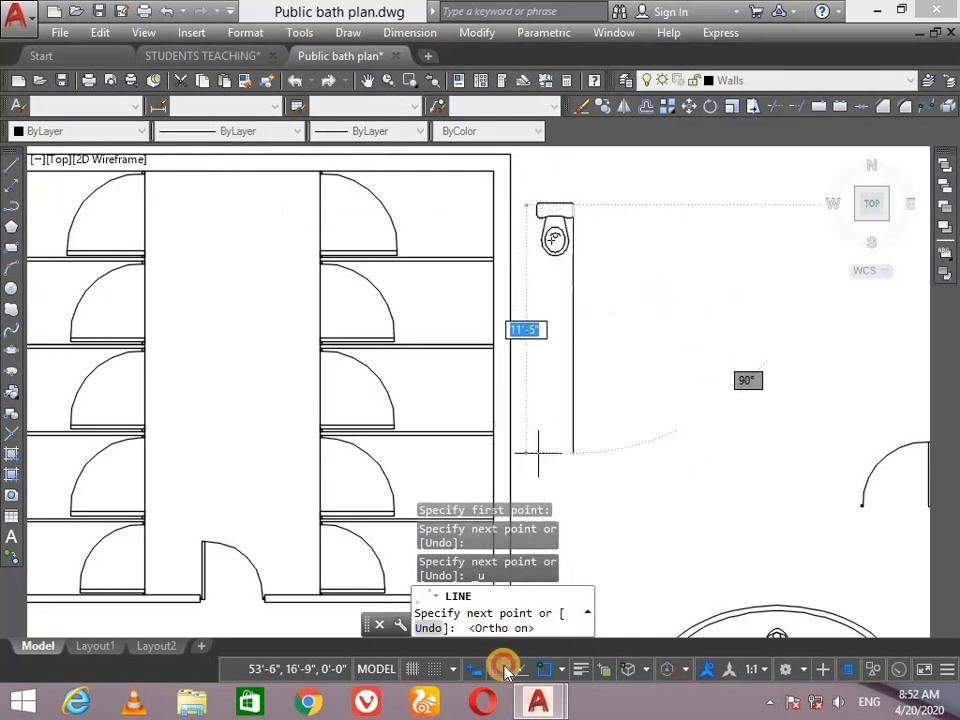
click(595, 260)
key(Return)
click(573, 236)
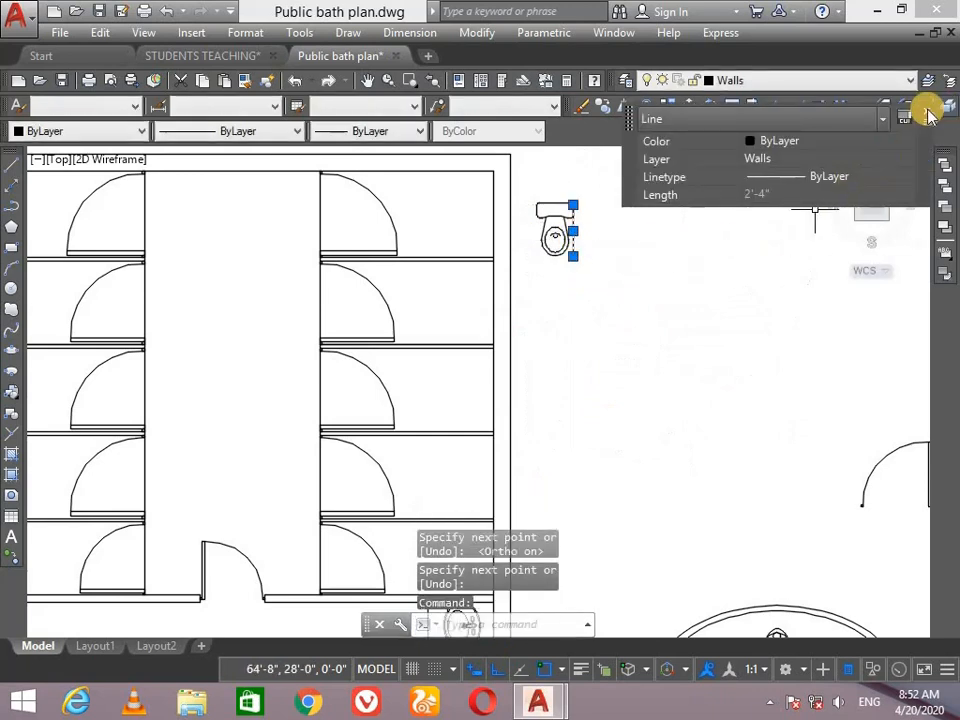
click(928, 112)
key(Delete)
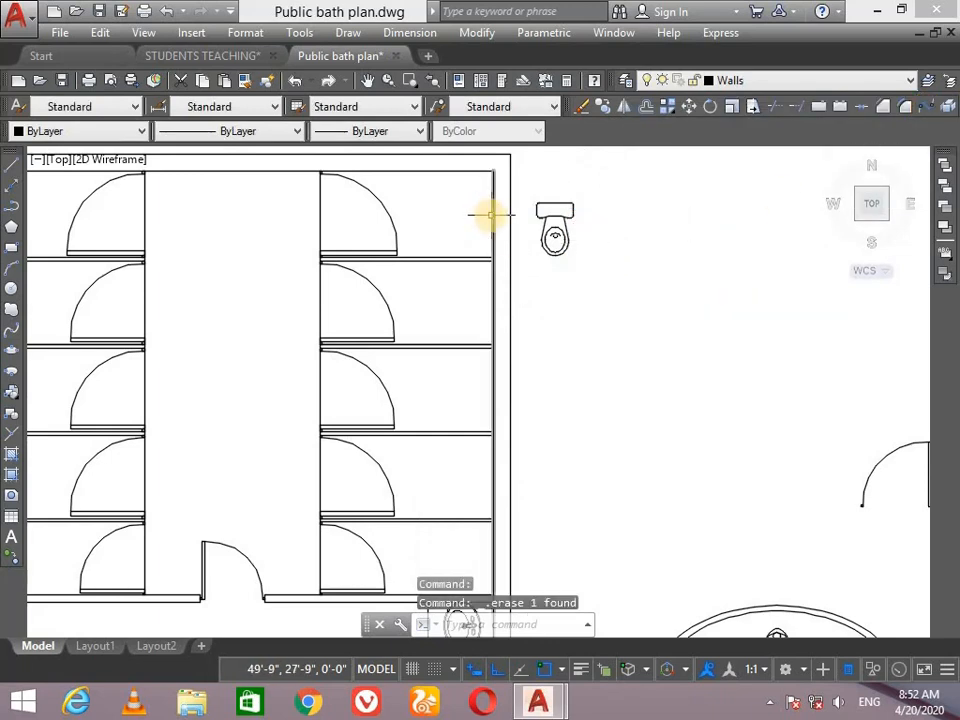
Draw a horizontal guide line about 2'-10" long from the right-hand wall into the uppermost right stall, midway up the stall
text(l)
key(Return)
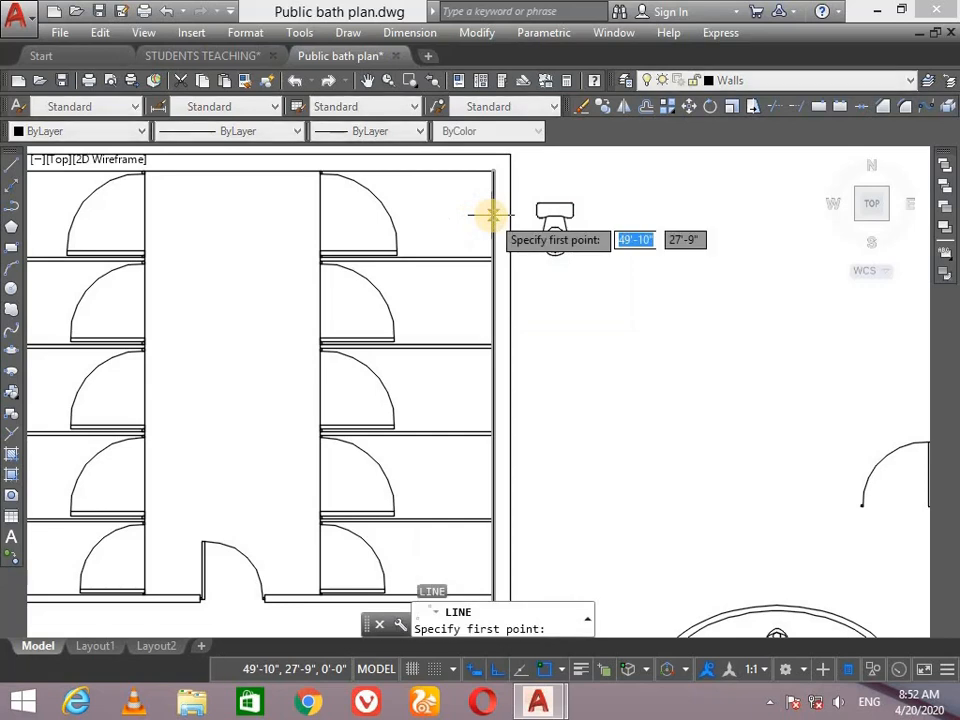
click(492, 215)
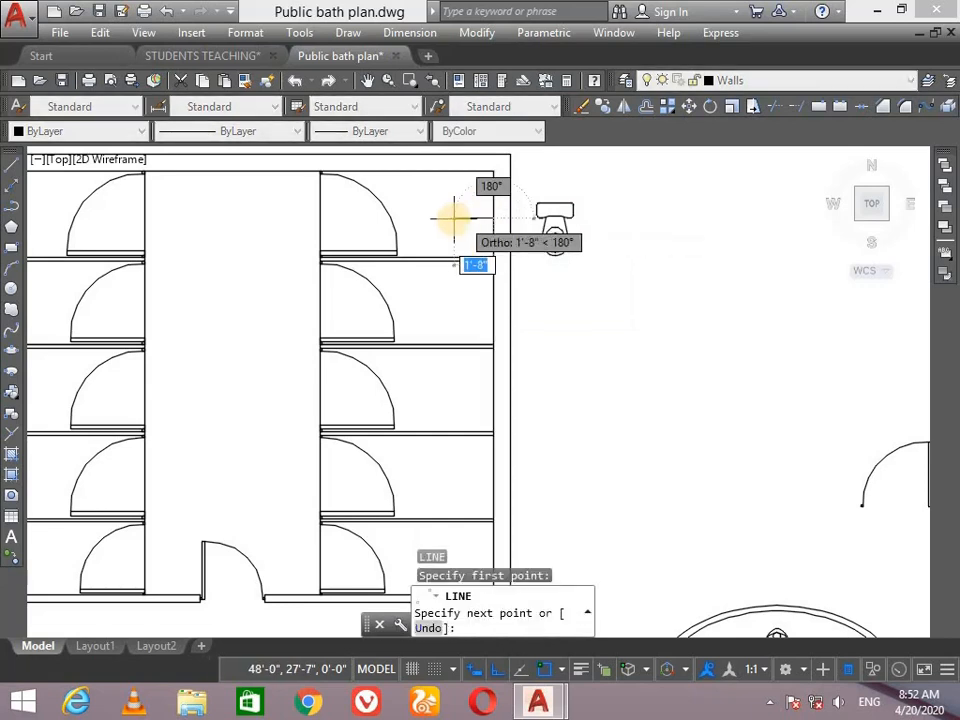
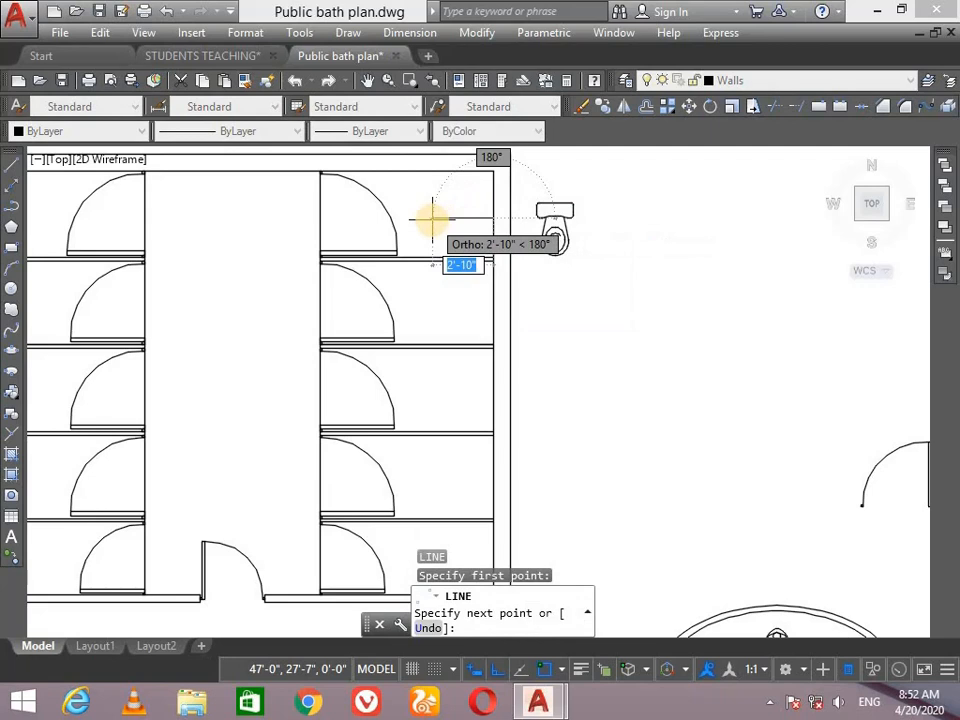
click(432, 218)
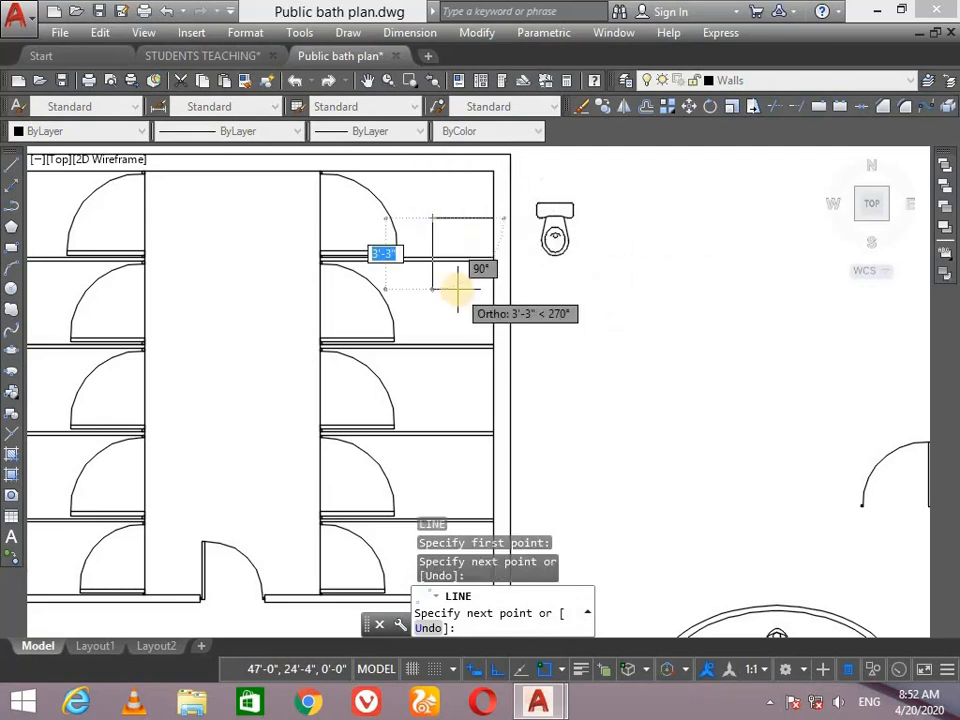
key(Return)
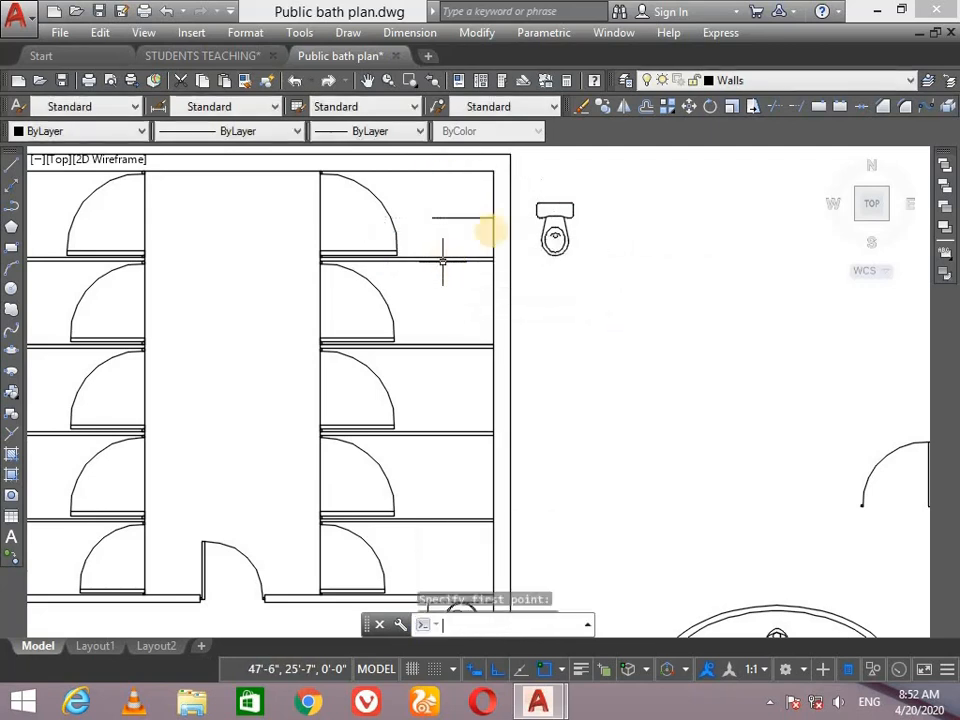
Align the WC to the guide line, tank back midpoint at the wall and bowl front at the free end, scaling it to the alignment points
text(al)
key(Return)
click(555, 204)
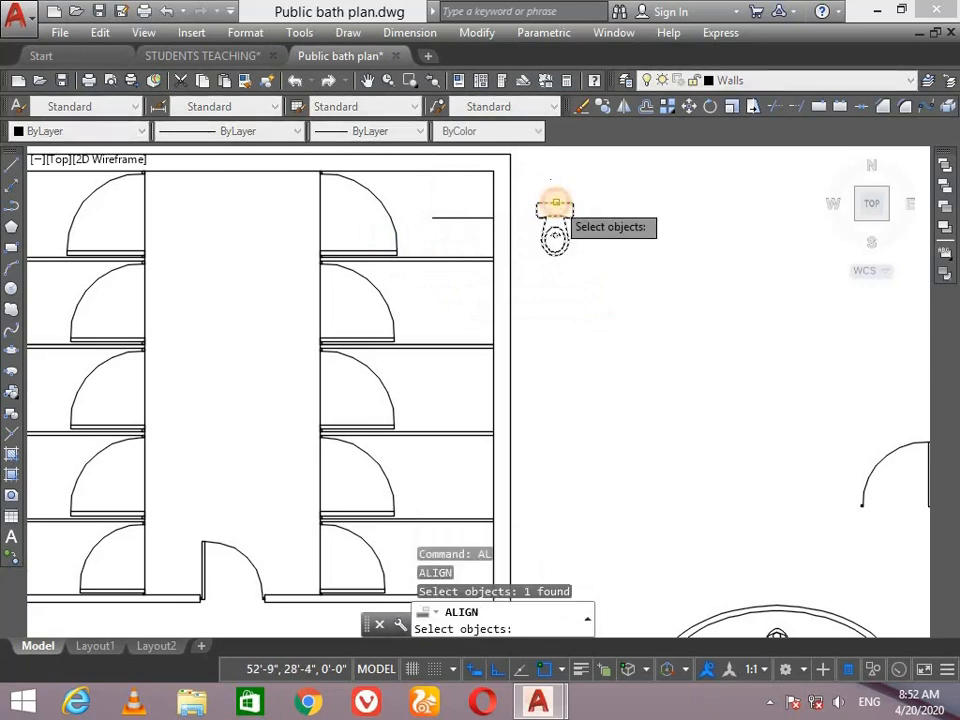
key(Return)
scroll(555, 204, up, 3)
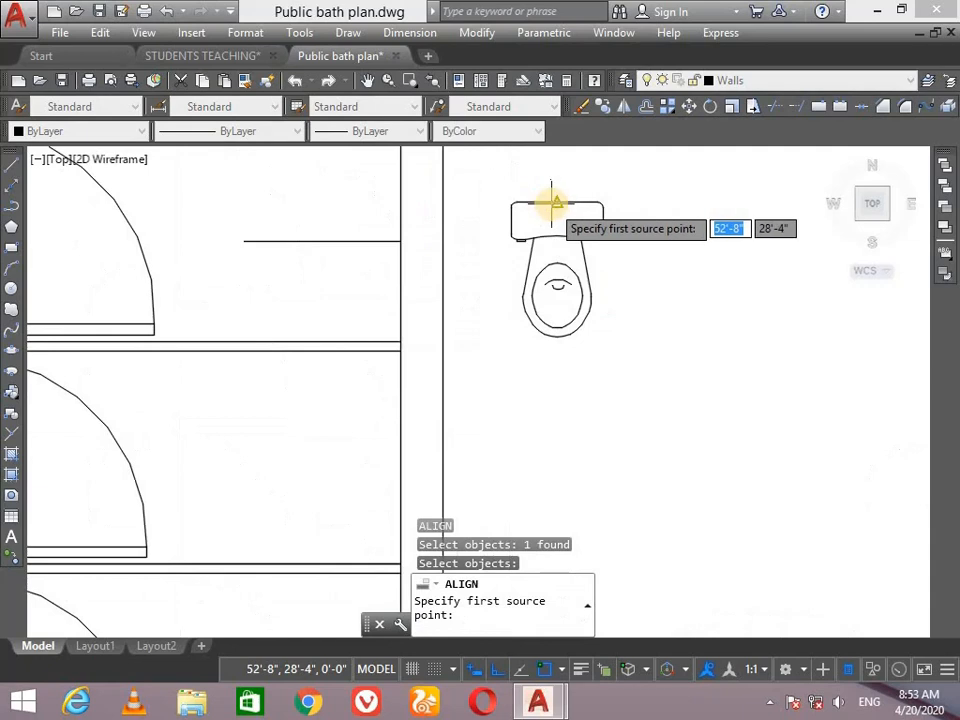
click(557, 204)
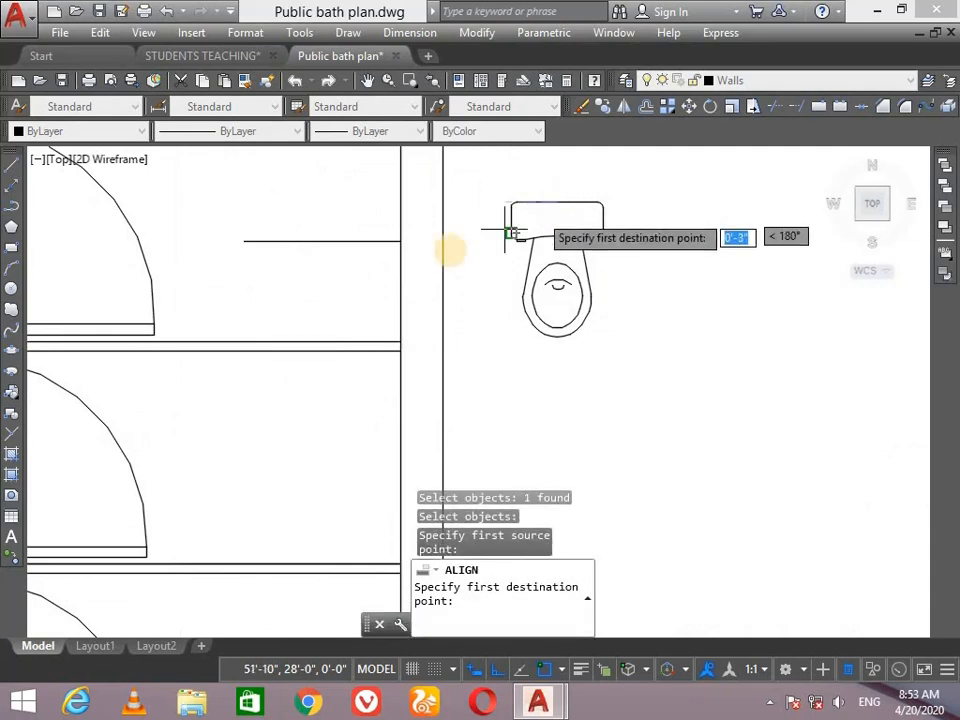
click(400, 240)
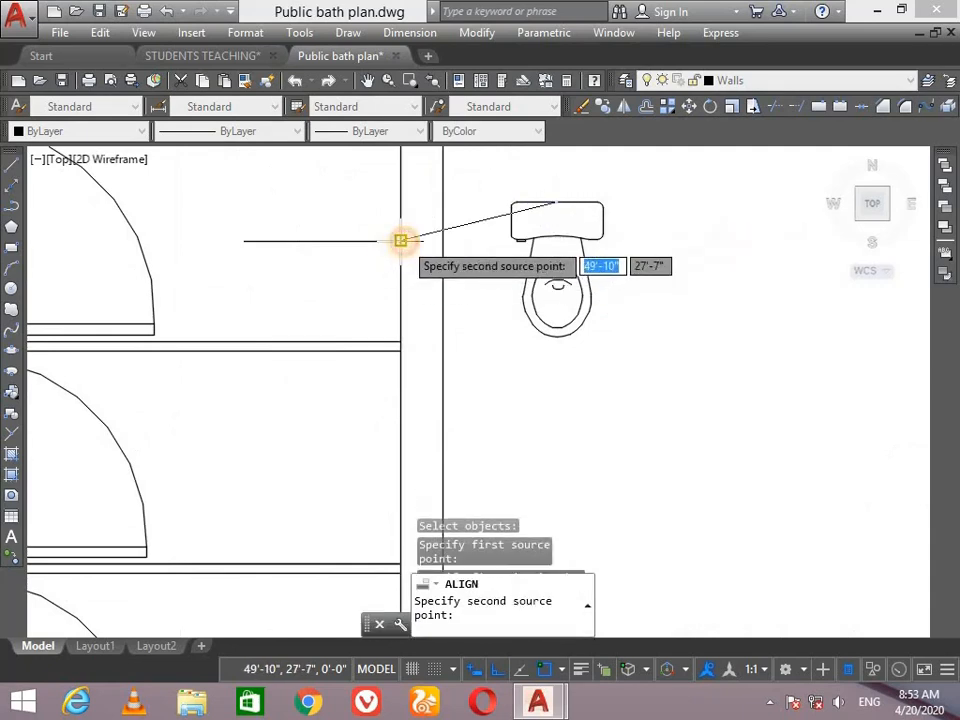
click(550, 337)
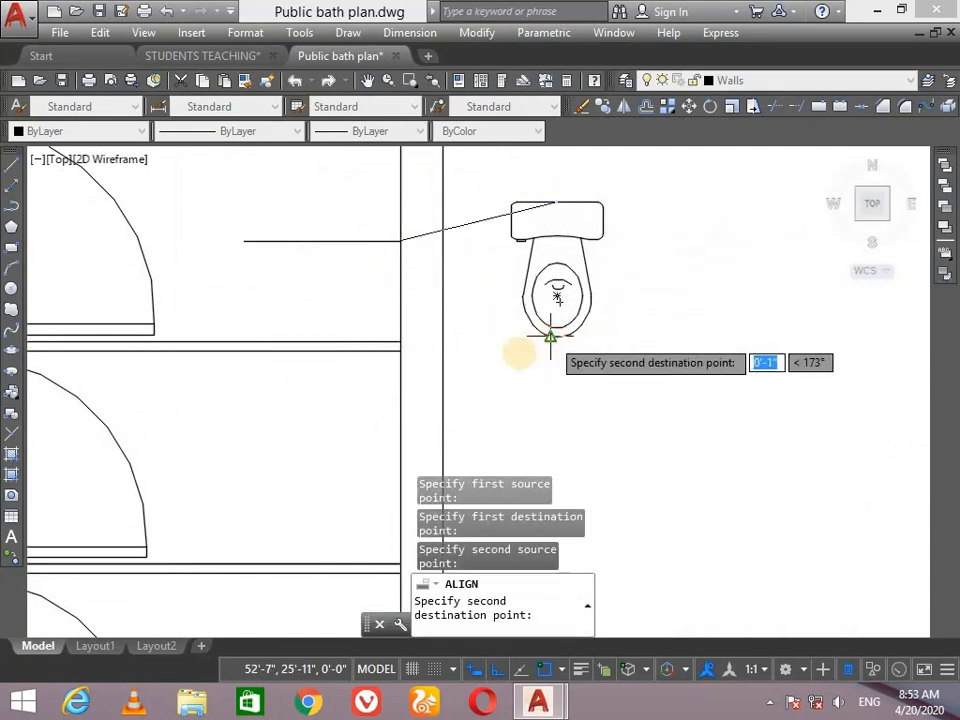
click(244, 241)
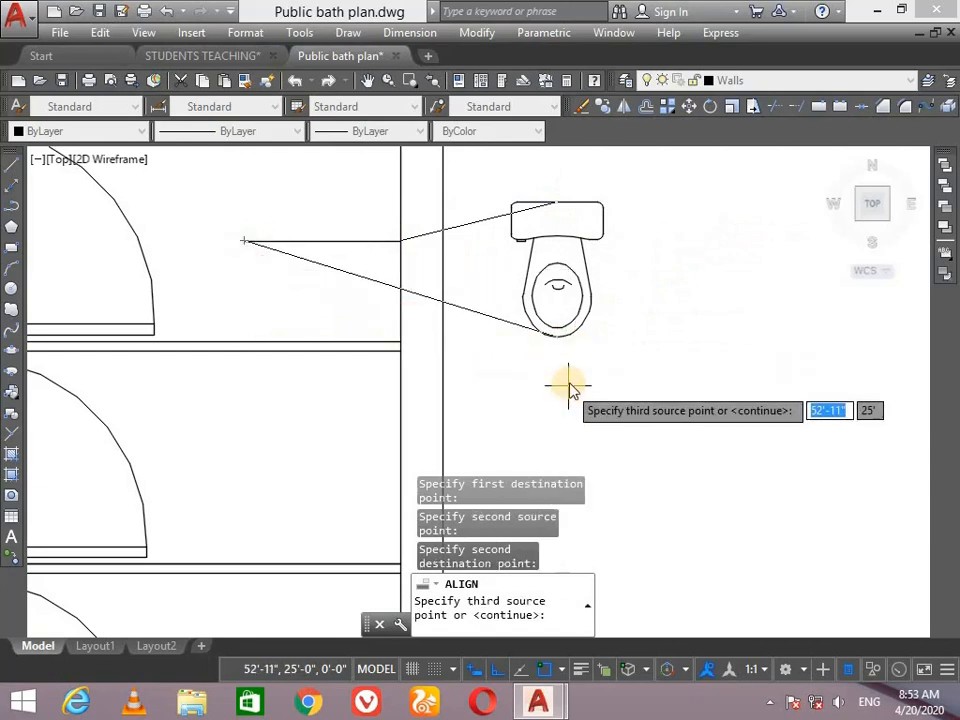
key(Return)
key(Down)
key(Return)
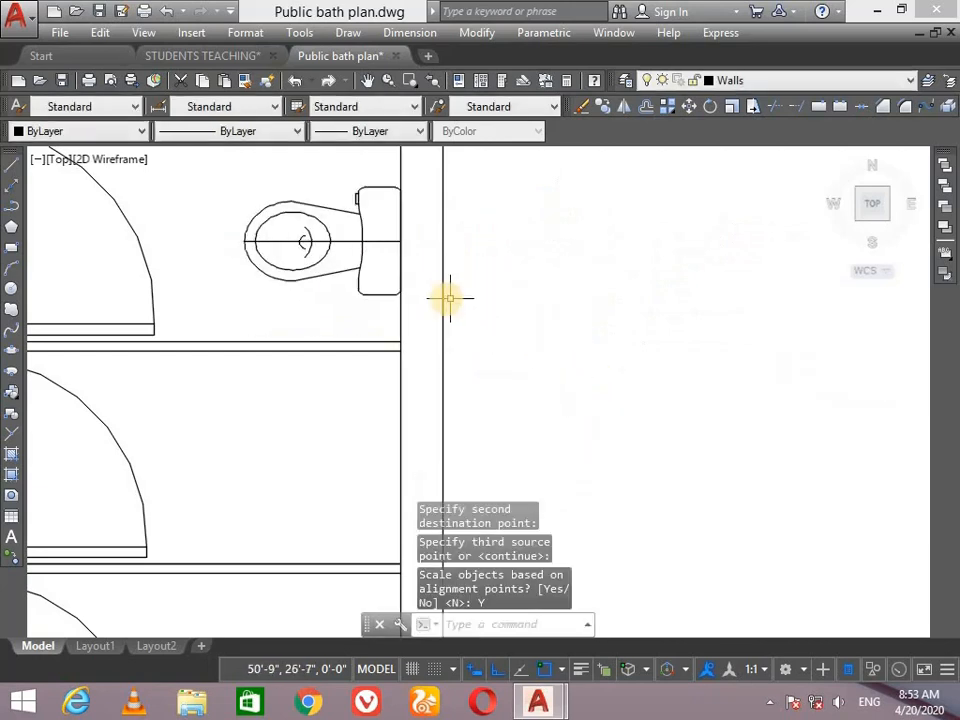
Erase the guide line running through the WC in the uppermost right stall
scroll(446, 299, down, 3)
scroll(428, 200, up, 3)
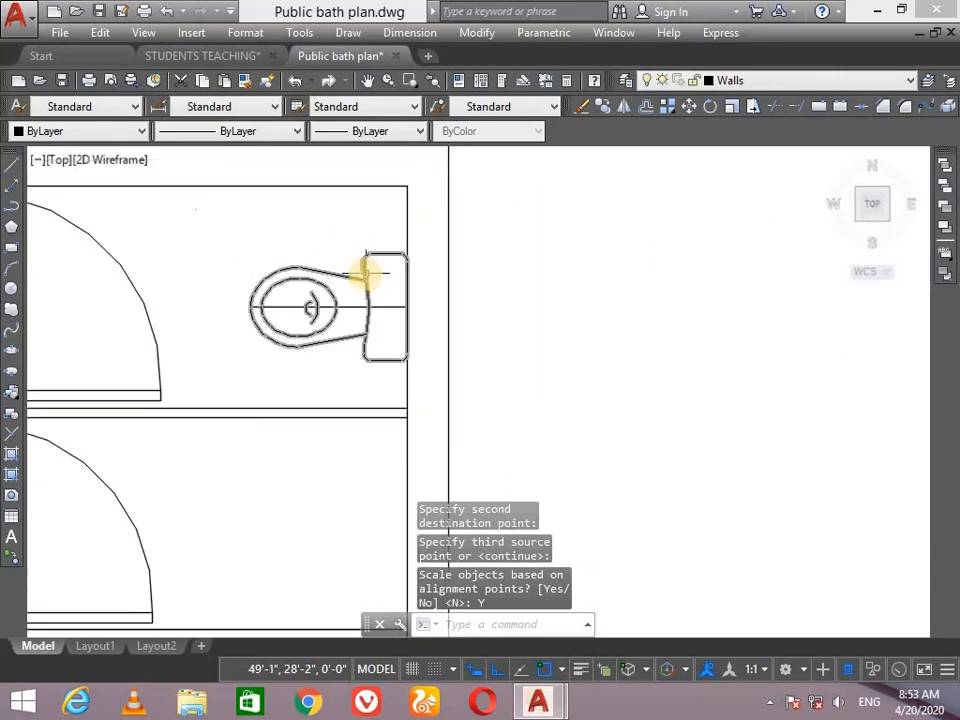
click(392, 306)
key(Delete)
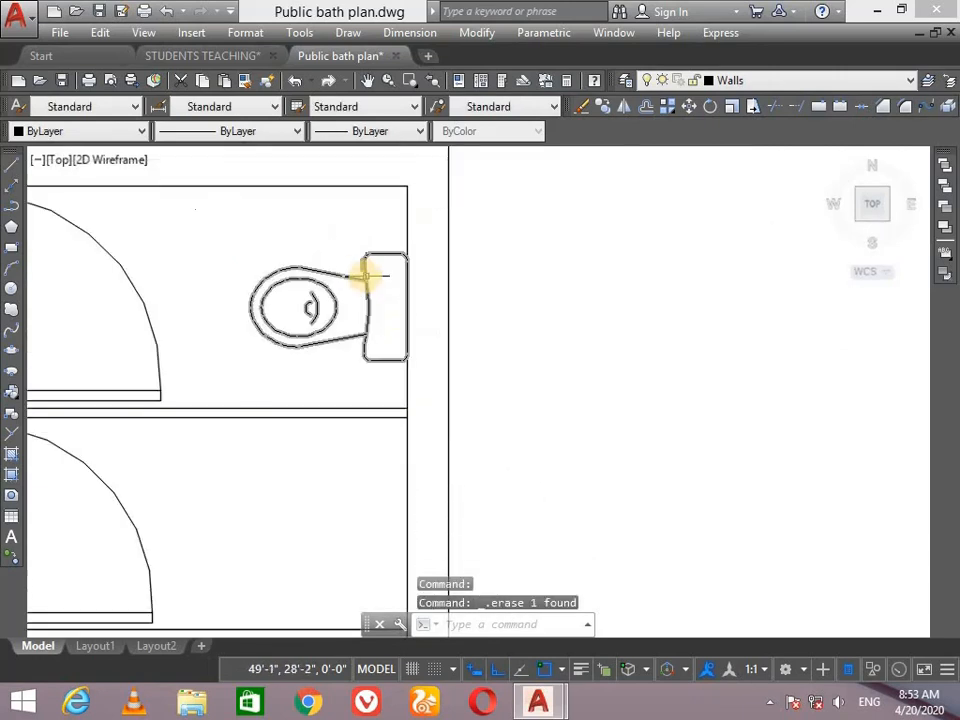
Move the WC in the uppermost right stall about 3 inches horizontally away from the right-hand wall
click(367, 275)
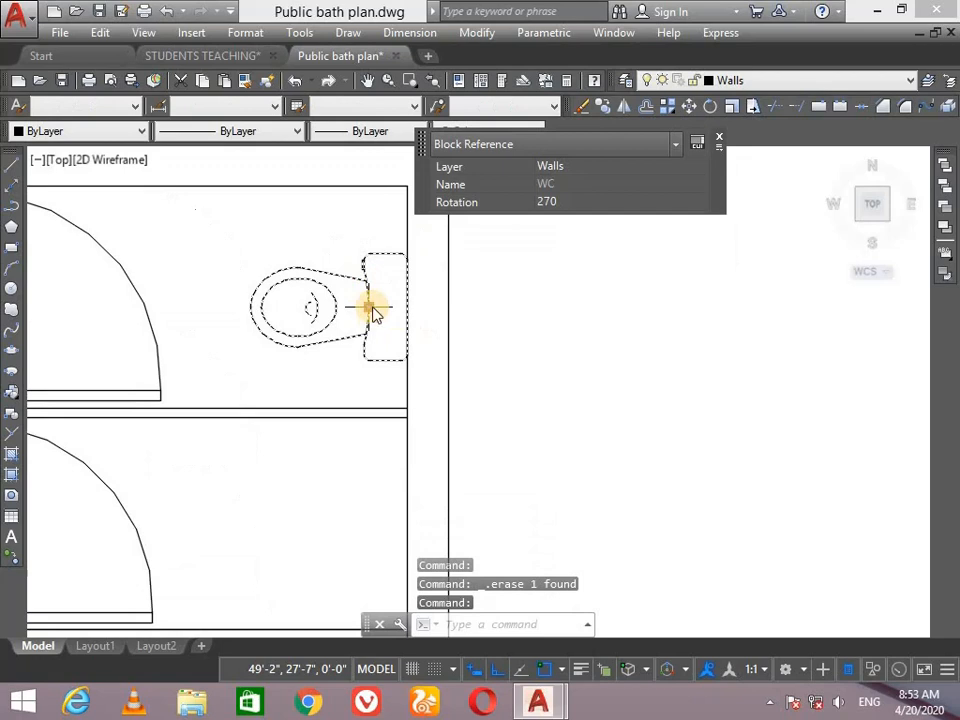
text(m)
key(Return)
click(368, 307)
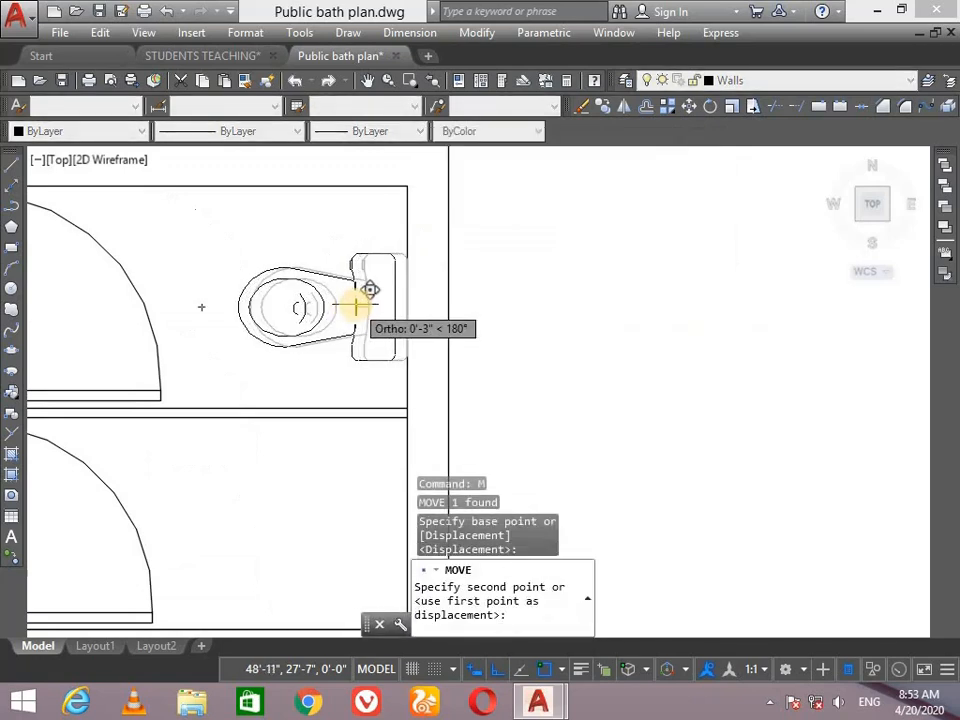
click(354, 303)
Copy the WC straight down into the four stalls below it along the right-hand wall, one per stall
scroll(336, 418, down, 6)
scroll(285, 600, up, 3)
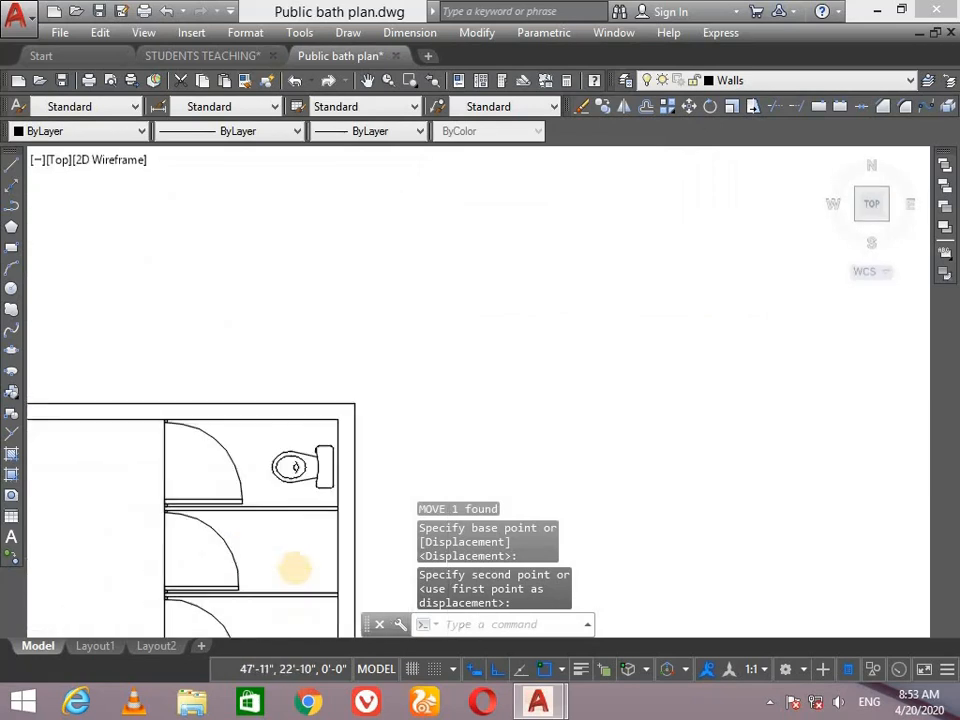
text(p)
key(Return)
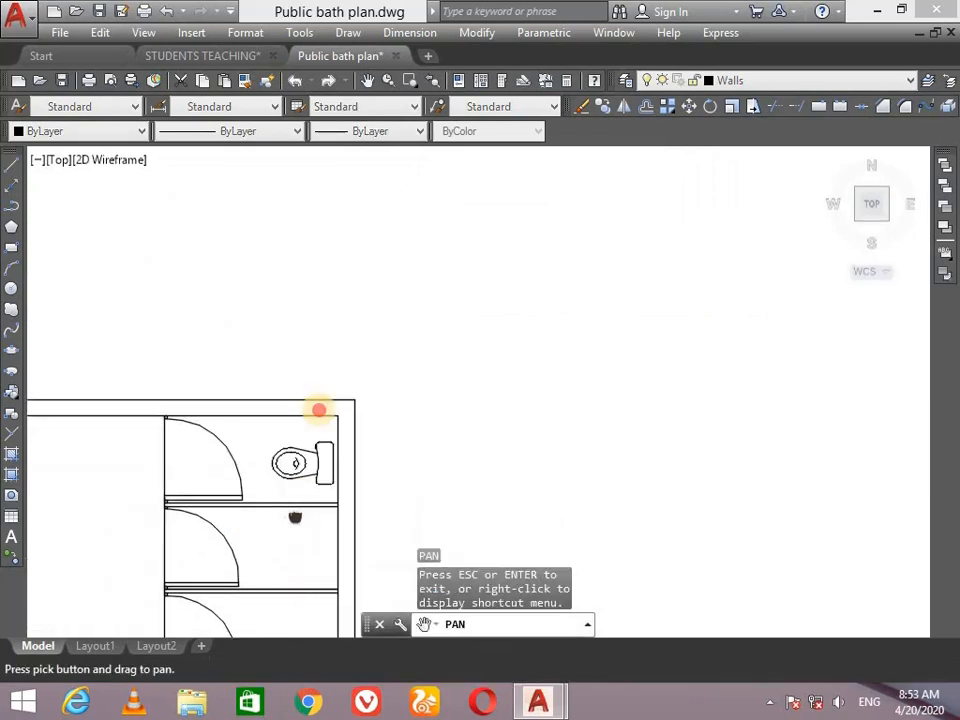
drag(319, 407, 317, 250)
key(Escape)
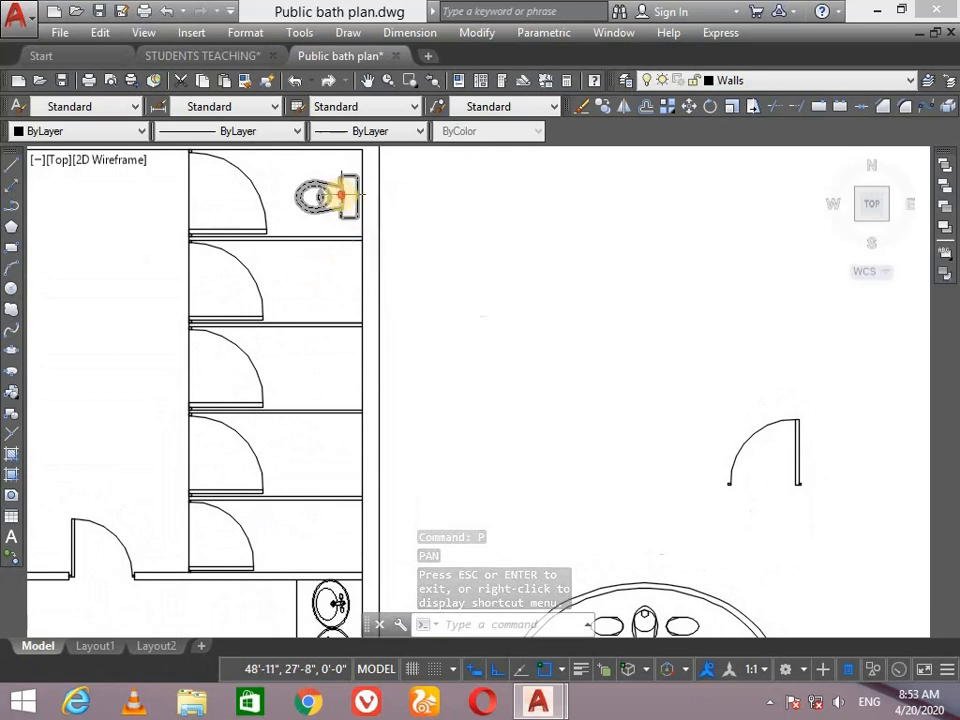
click(344, 200)
text(co)
key(Return)
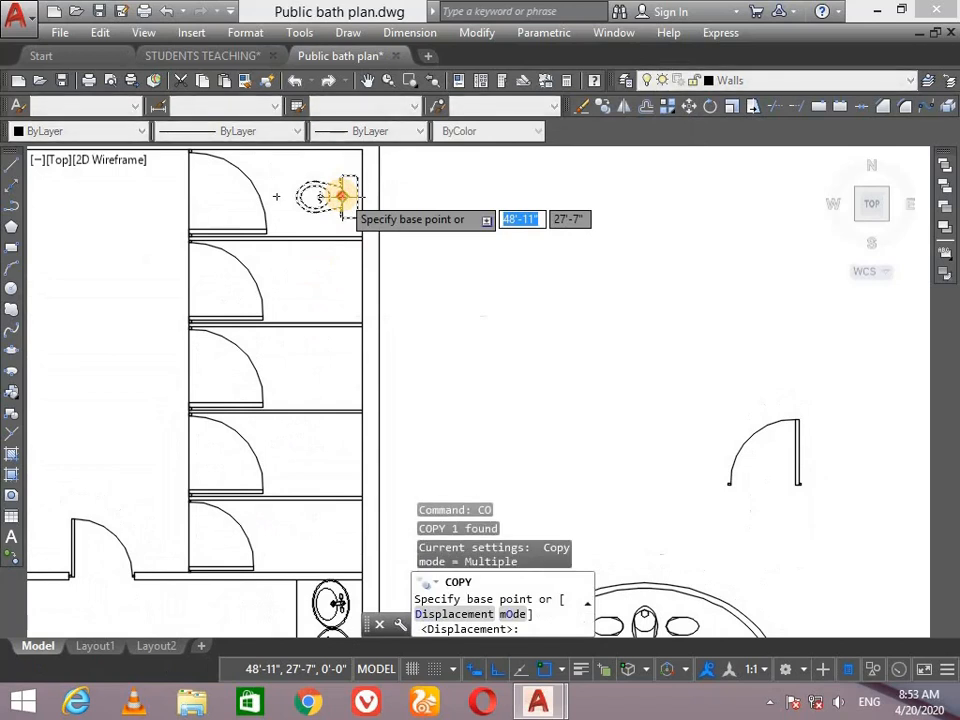
click(344, 198)
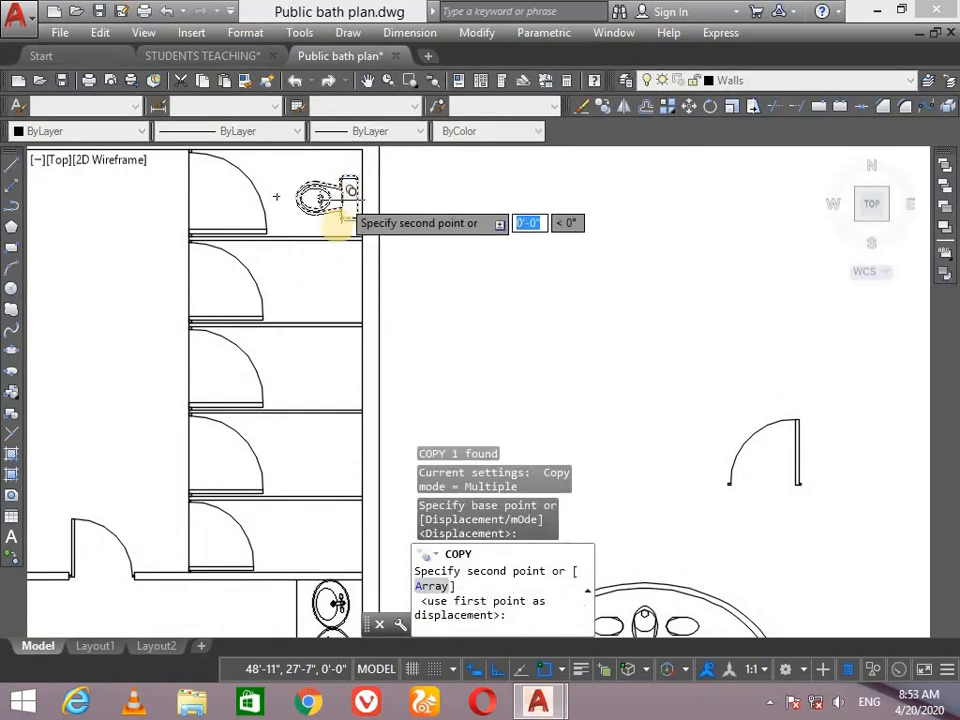
click(336, 278)
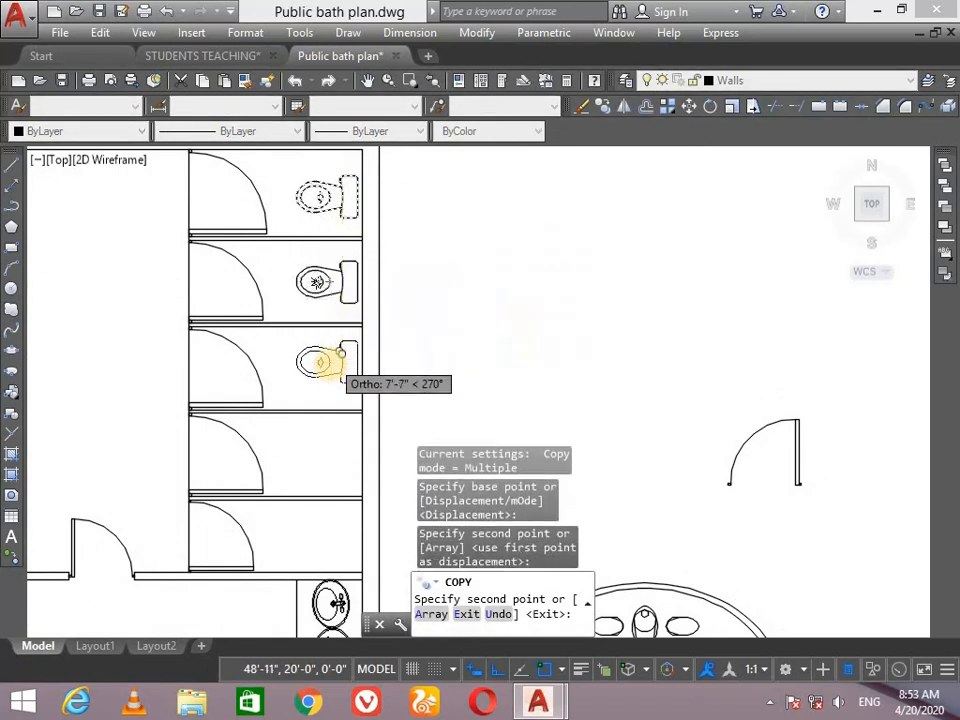
click(322, 366)
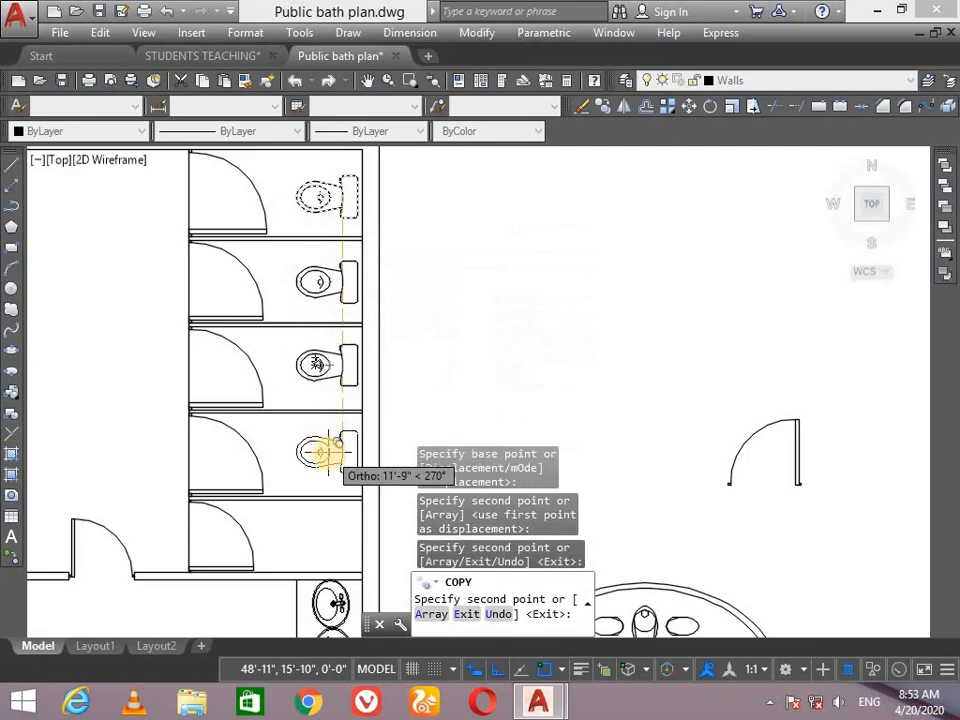
click(321, 531)
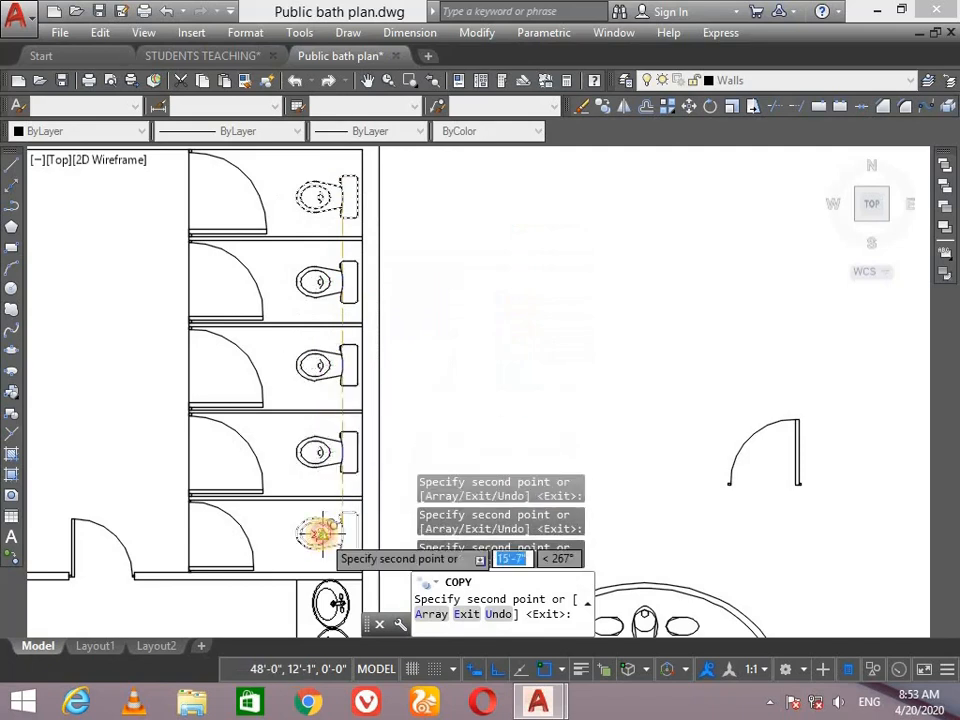
key(Escape)
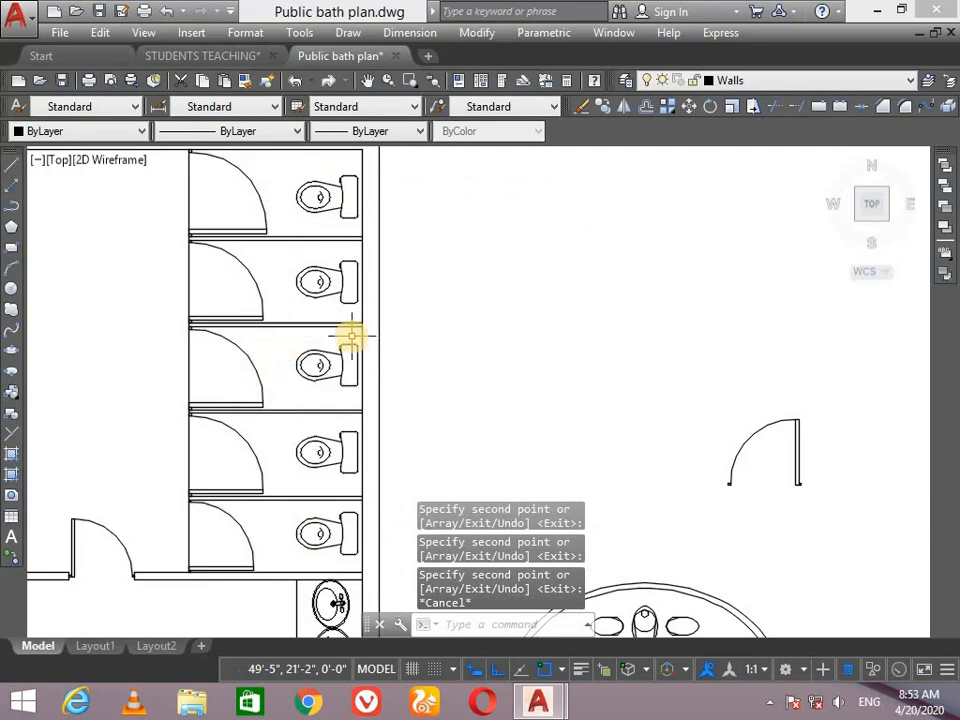
Erase the oversized leftover WC block lying far to the right of the plan
text(z)
key(Return)
text(a)
key(Return)
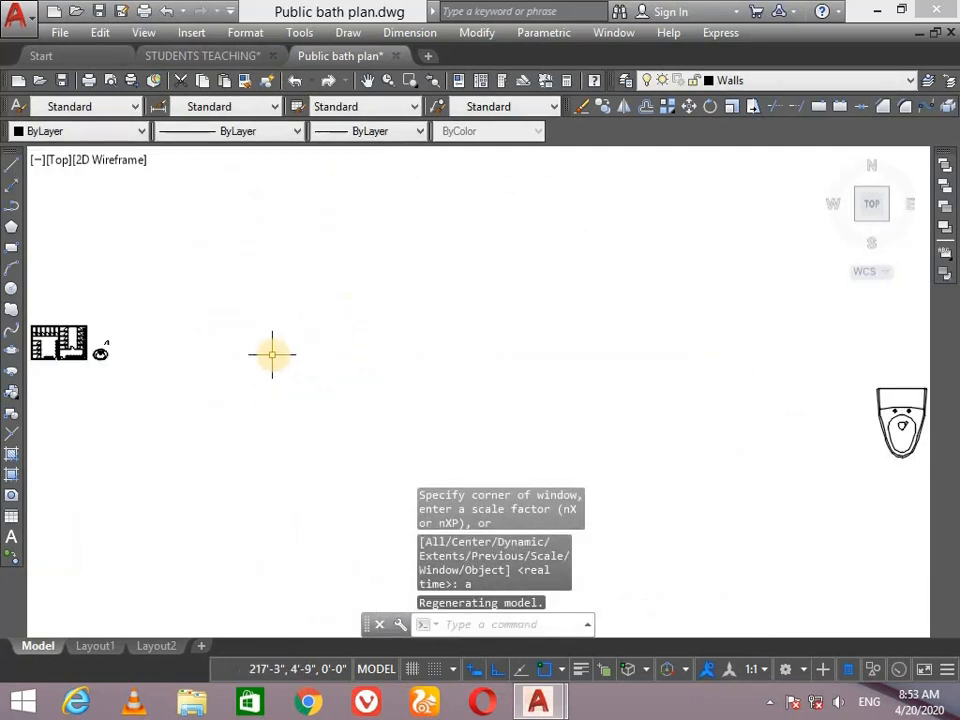
click(901, 415)
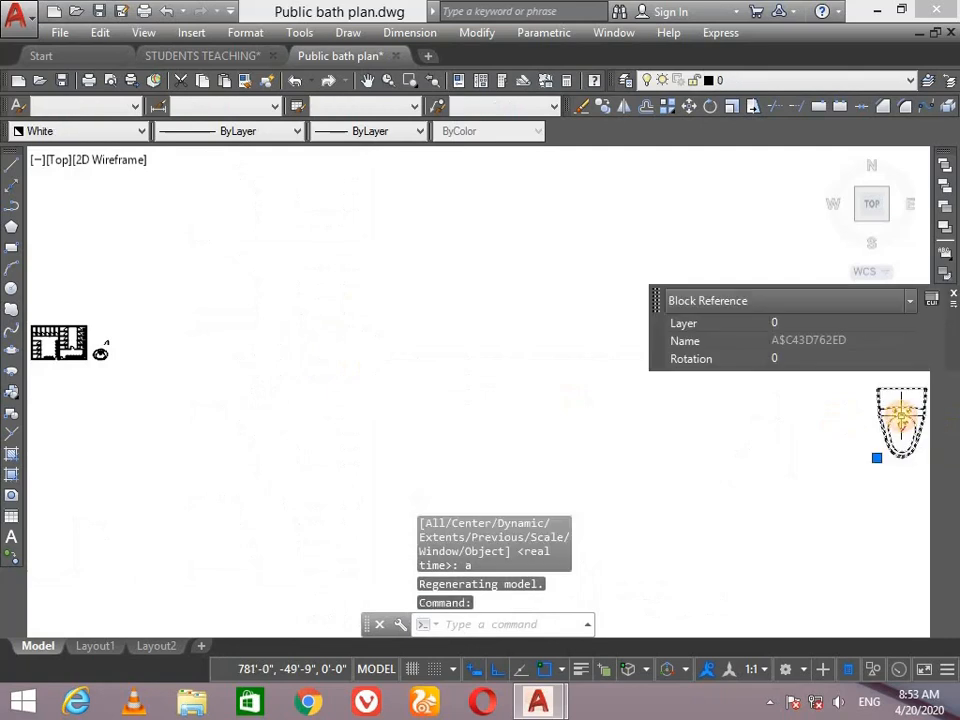
key(Delete)
Cut the complete shower drawing out of the STUDENTS TEACHING drawing to the clipboard
scroll(40, 325, up, 2)
scroll(36, 328, up, 6)
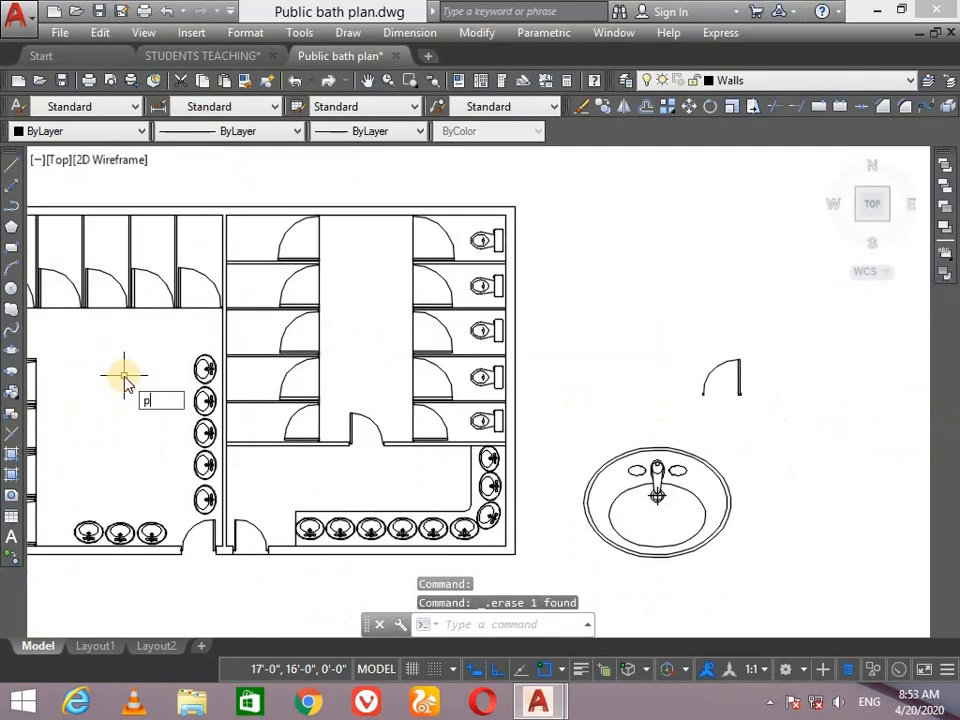
key(Return)
drag(123, 377, 376, 387)
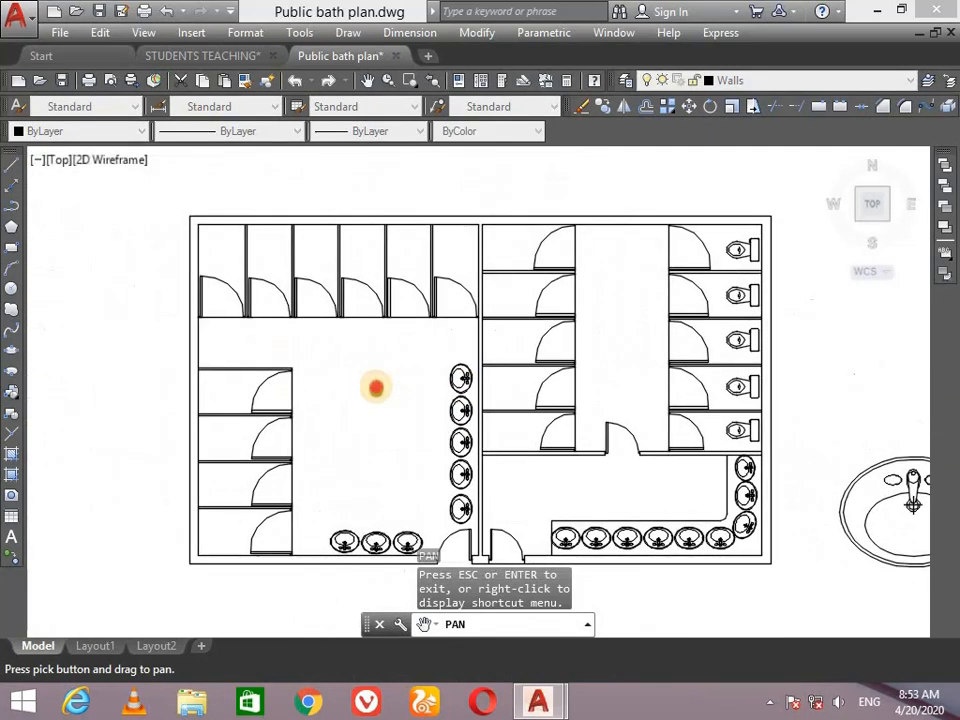
drag(211, 333, 24, 342)
click(183, 57)
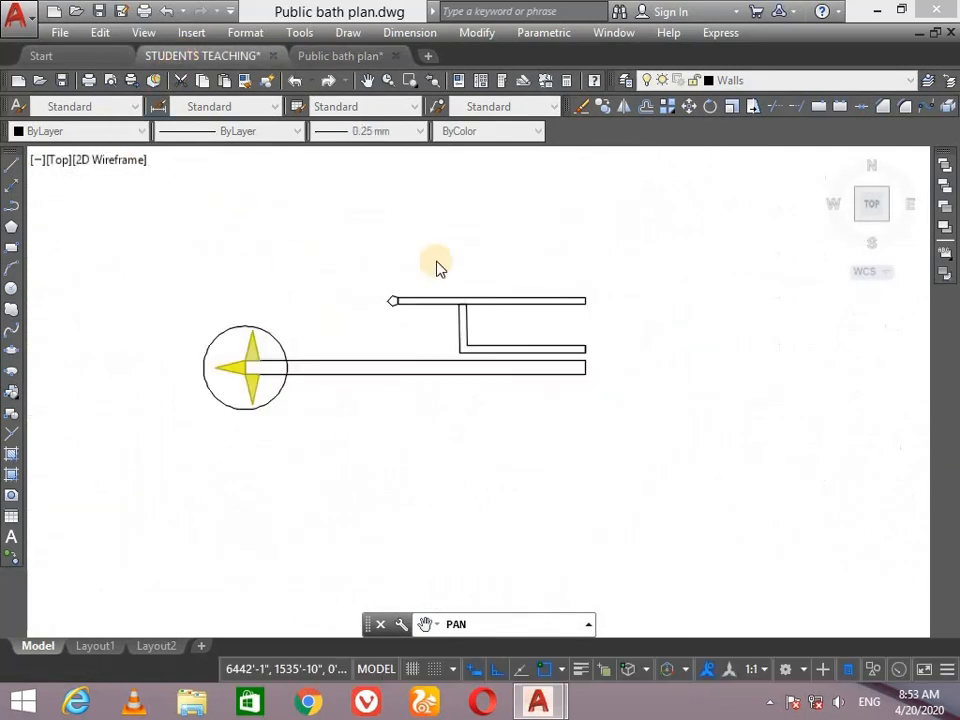
key(Escape)
click(724, 212)
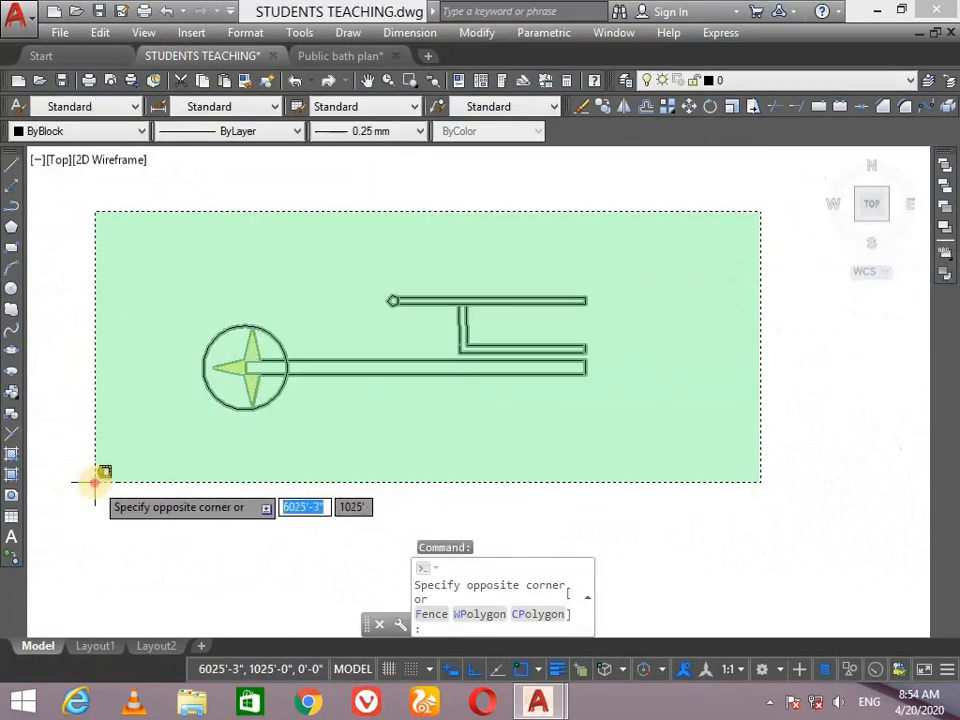
click(94, 471)
key(ctrl+x)
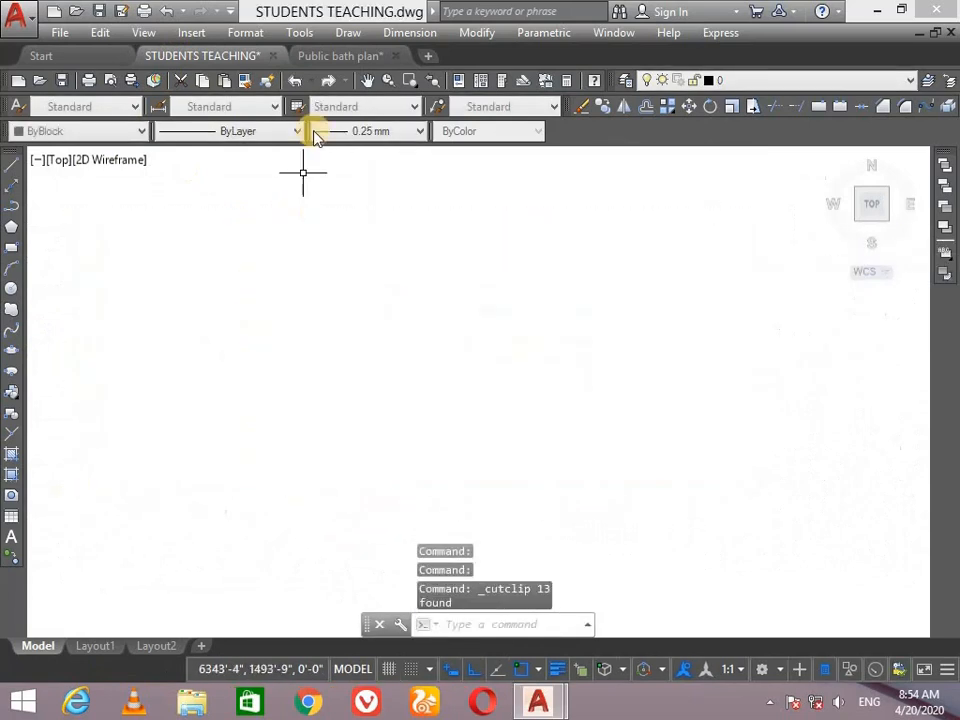
Paste the shower drawing into the Public bath plan drawing, in the empty area above the plan
click(341, 62)
key(ctrl+v)
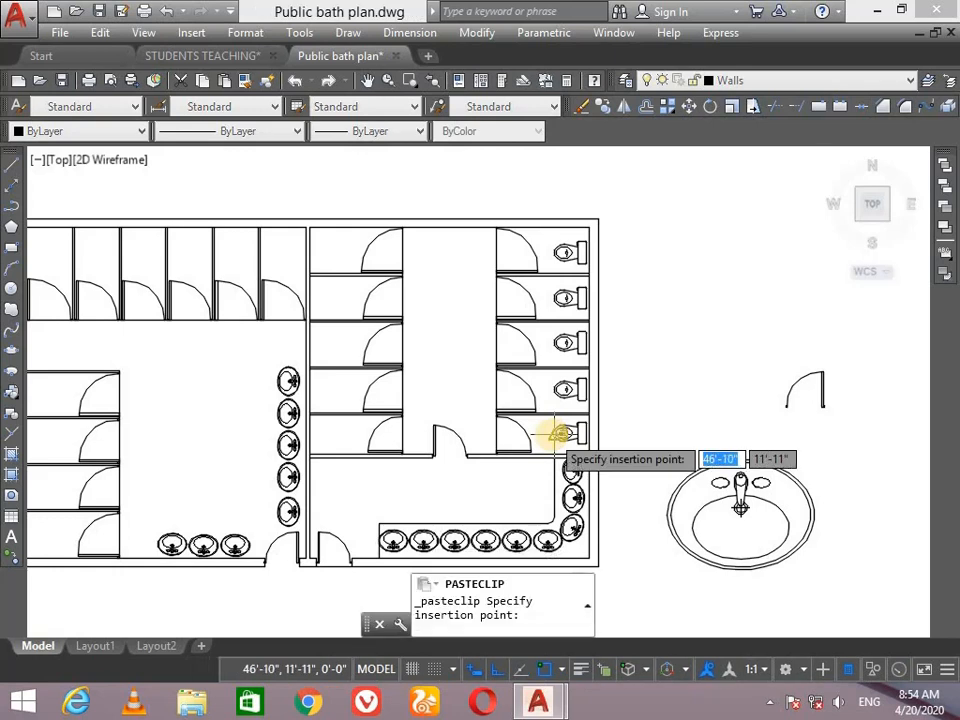
scroll(400, 435, down, 5)
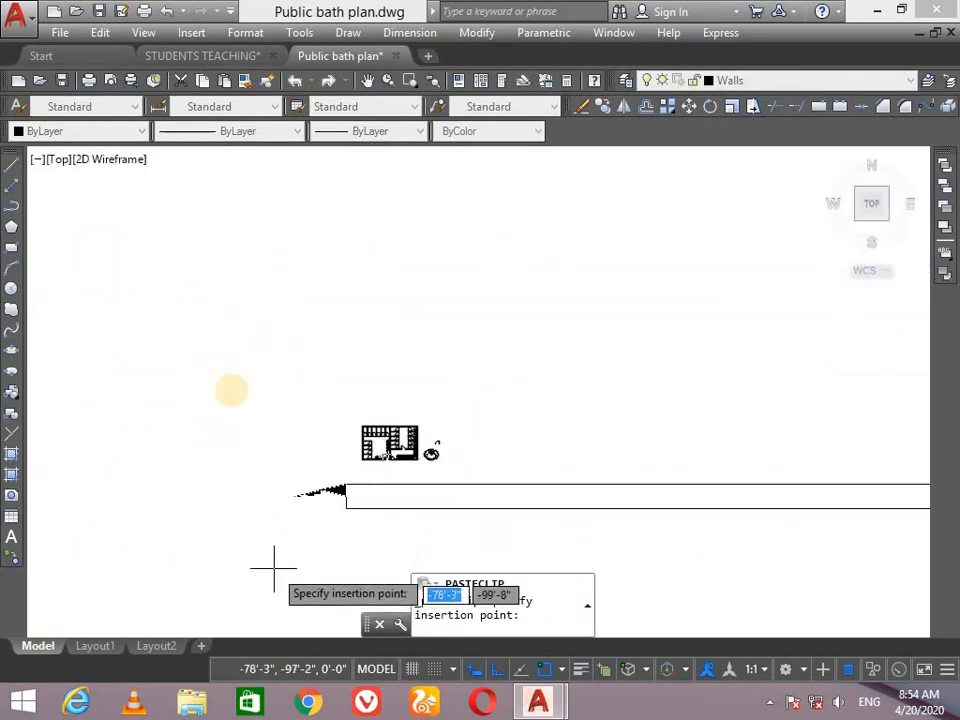
click(205, 368)
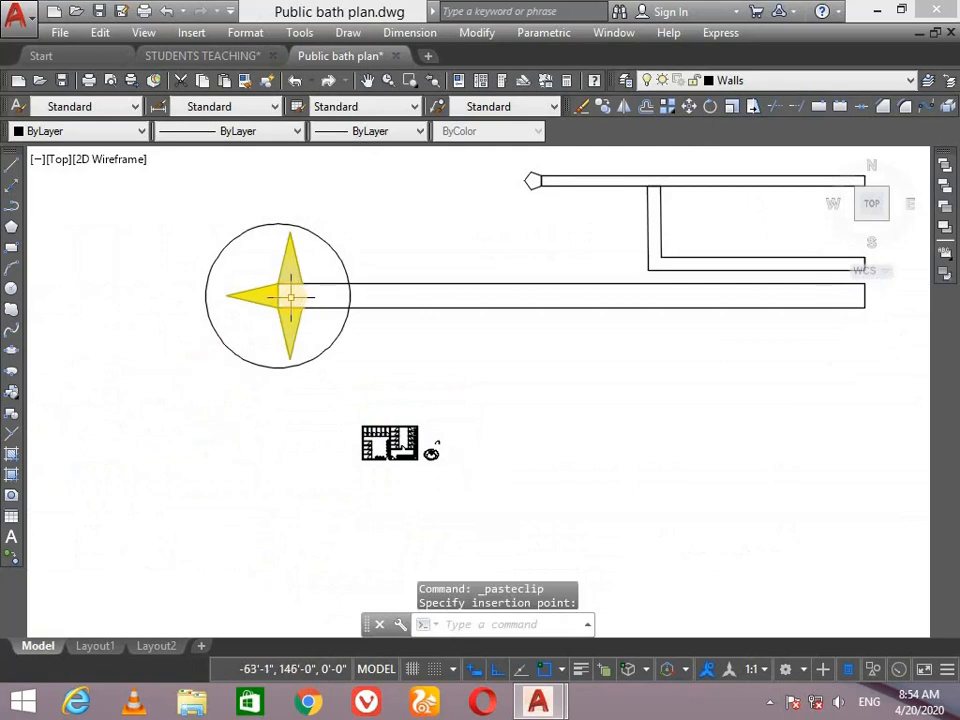
Convert all objects of the pasted shower drawing into a block named Shawers
scroll(647, 379, down, 3)
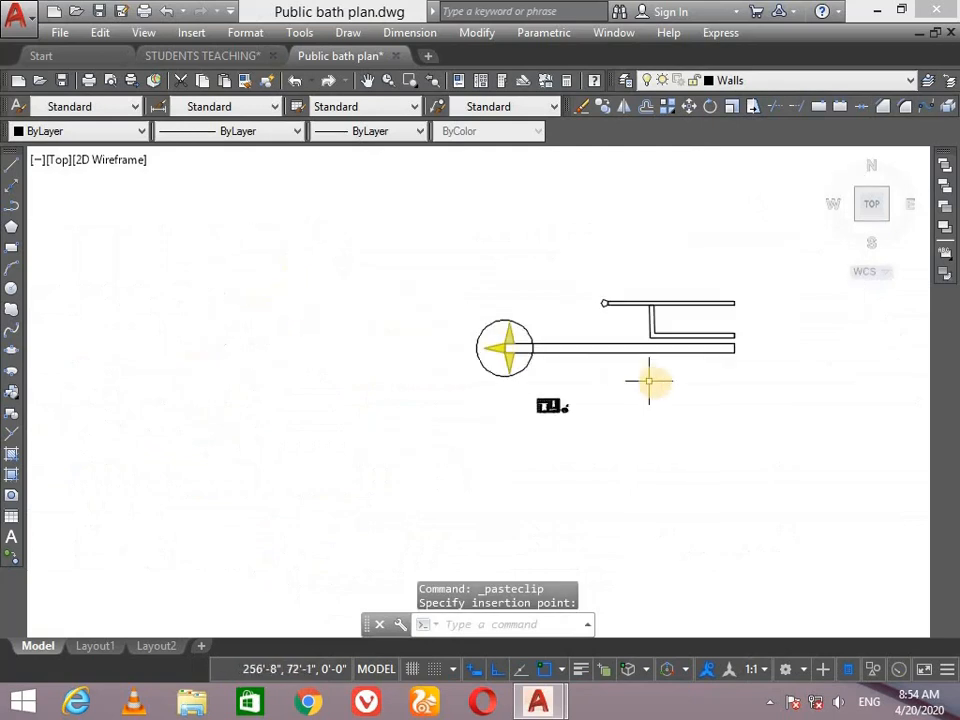
click(743, 259)
click(469, 377)
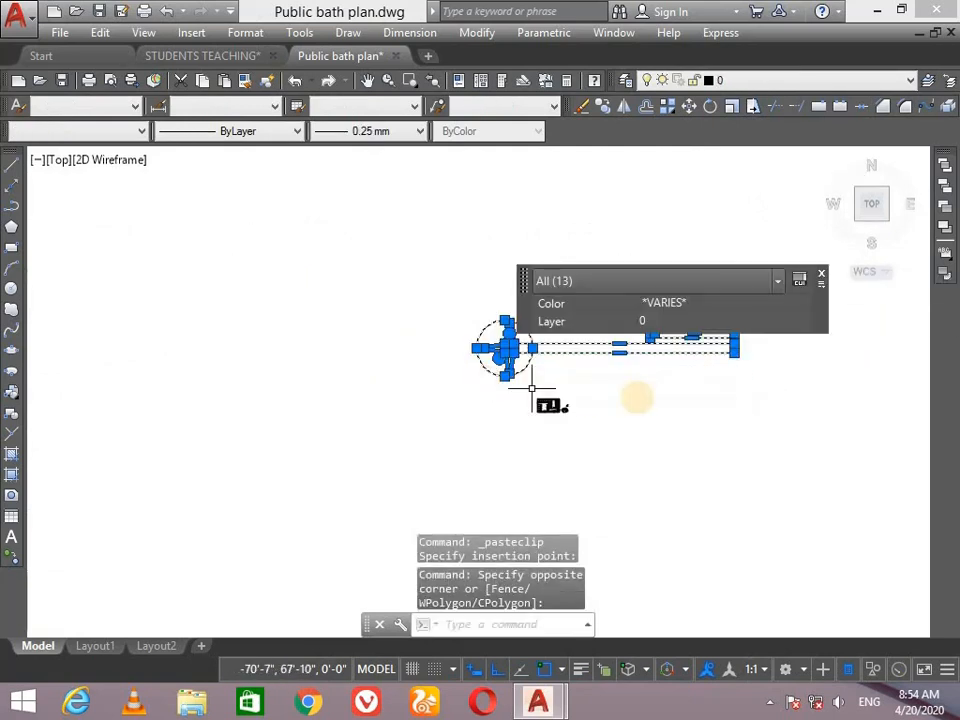
key(Return)
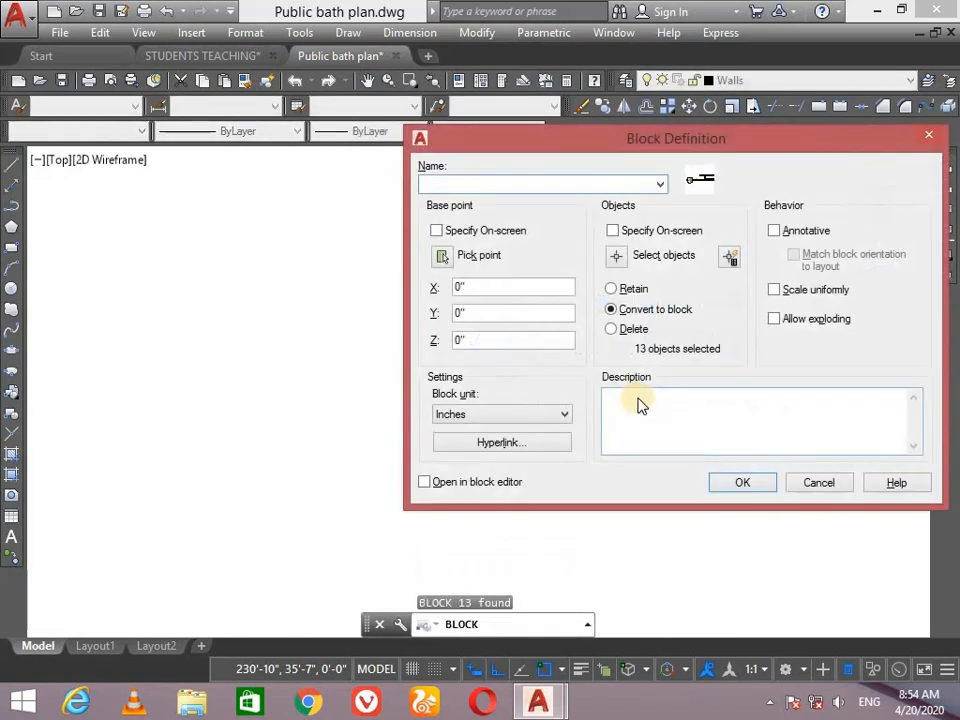
text(Shawers)
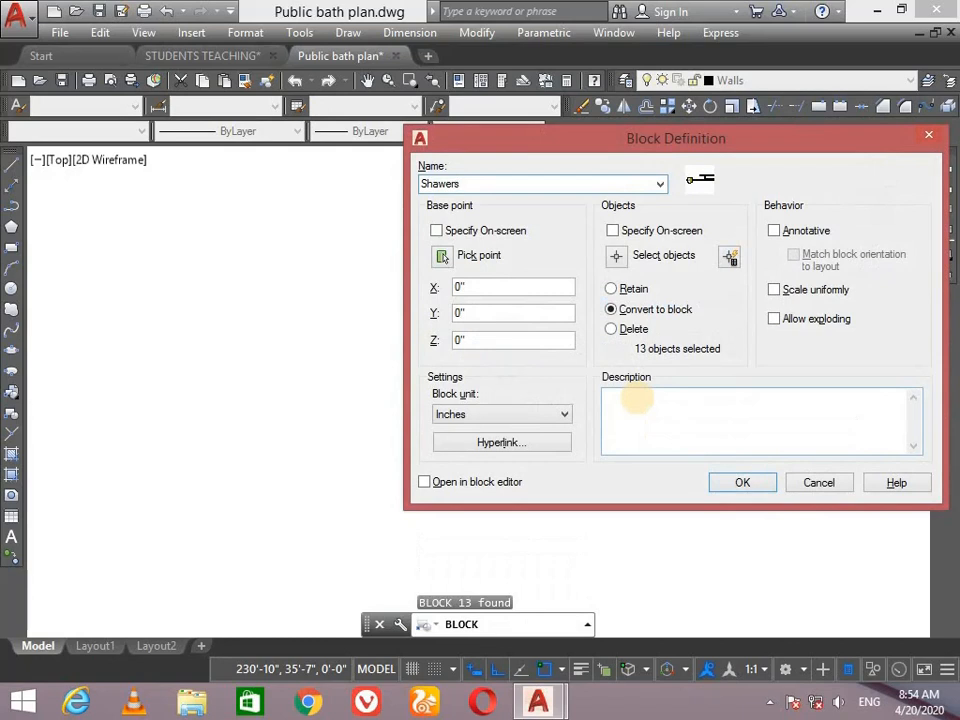
click(745, 483)
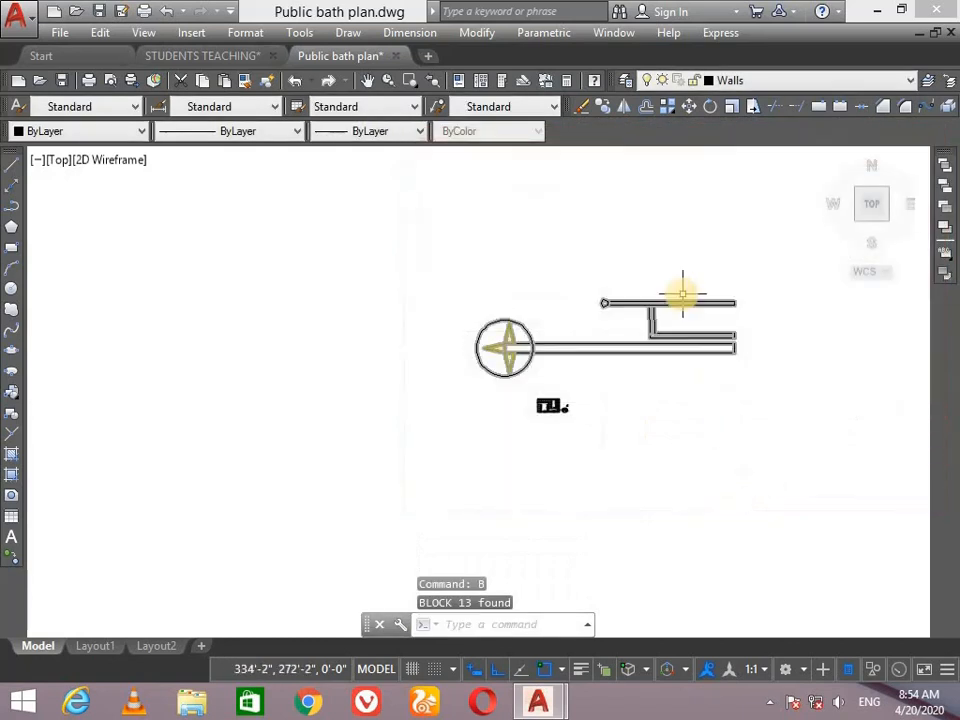
Scale the Shawers block by a factor of 0.2 from a base point on its long horizontal bar
click(656, 333)
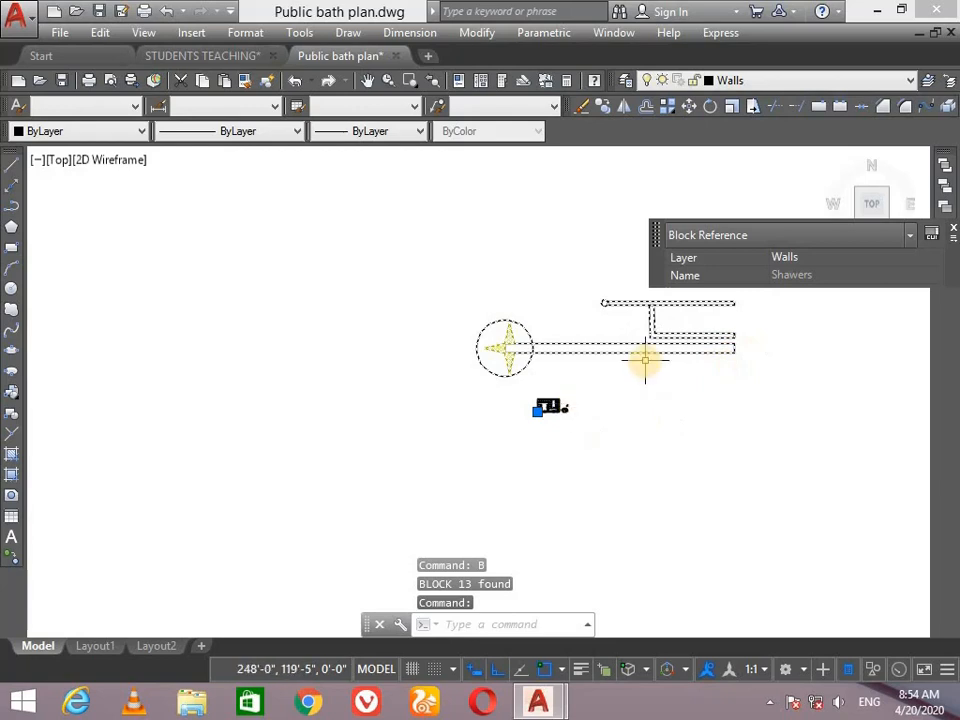
key(Return)
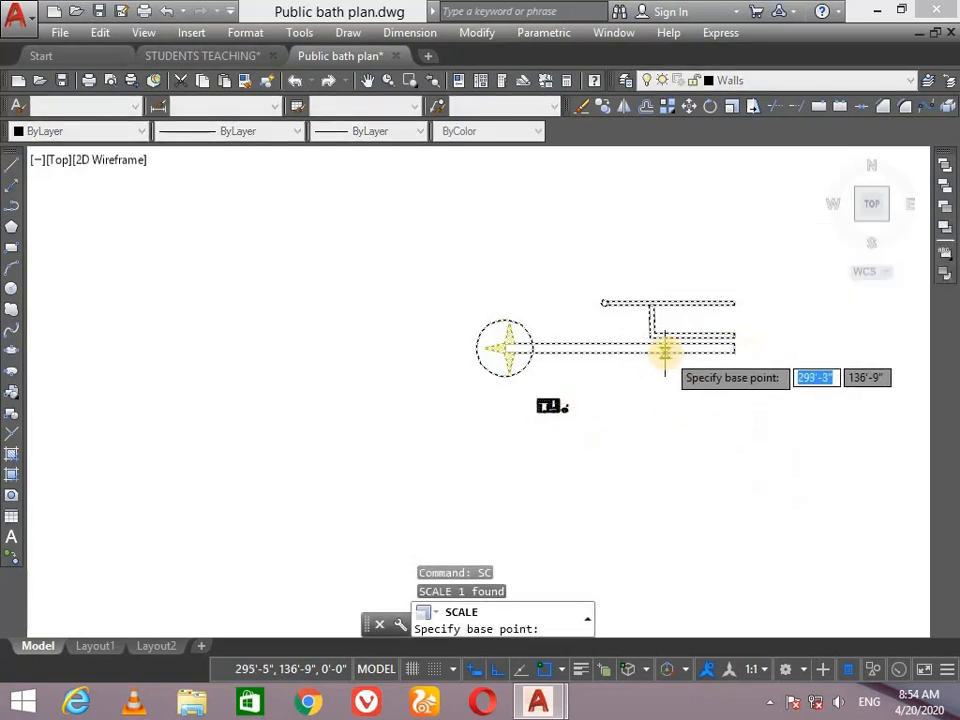
click(664, 350)
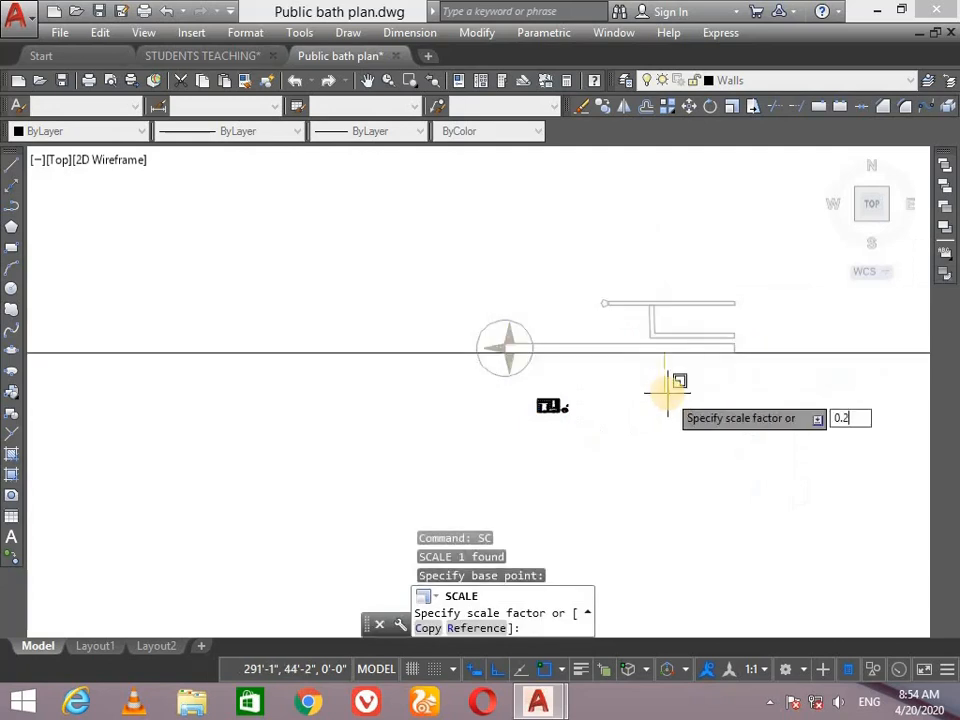
text(0.2)
key(Return)
Move the scaled Shawers block horizontally by its insertion grip to the area directly above the plan
scroll(600, 410, up, 3)
scroll(711, 321, down, 3)
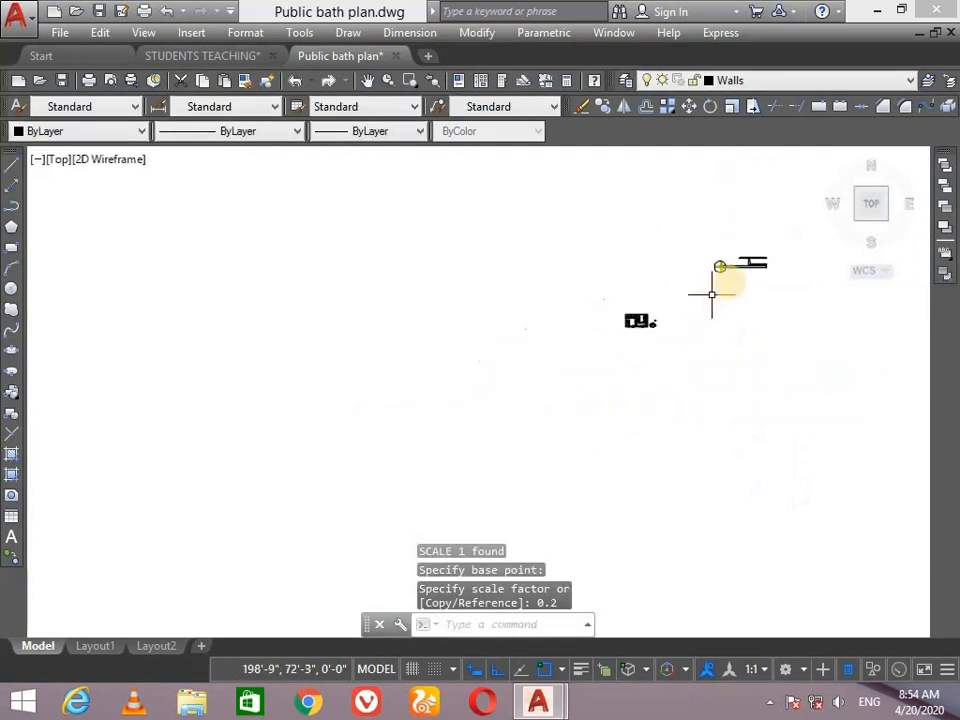
click(739, 263)
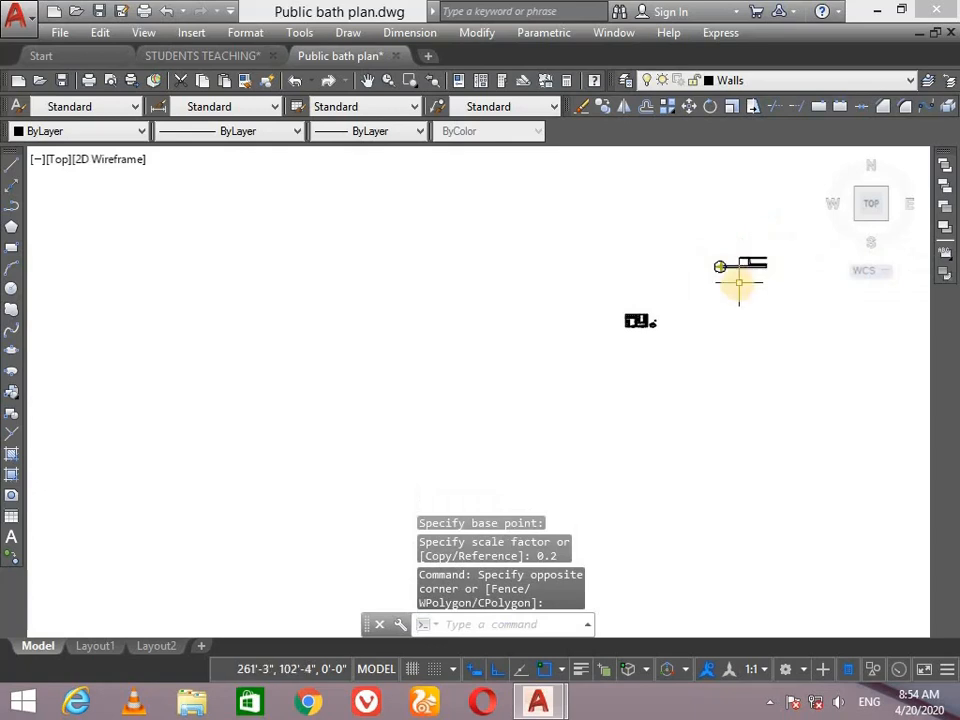
click(776, 242)
click(670, 319)
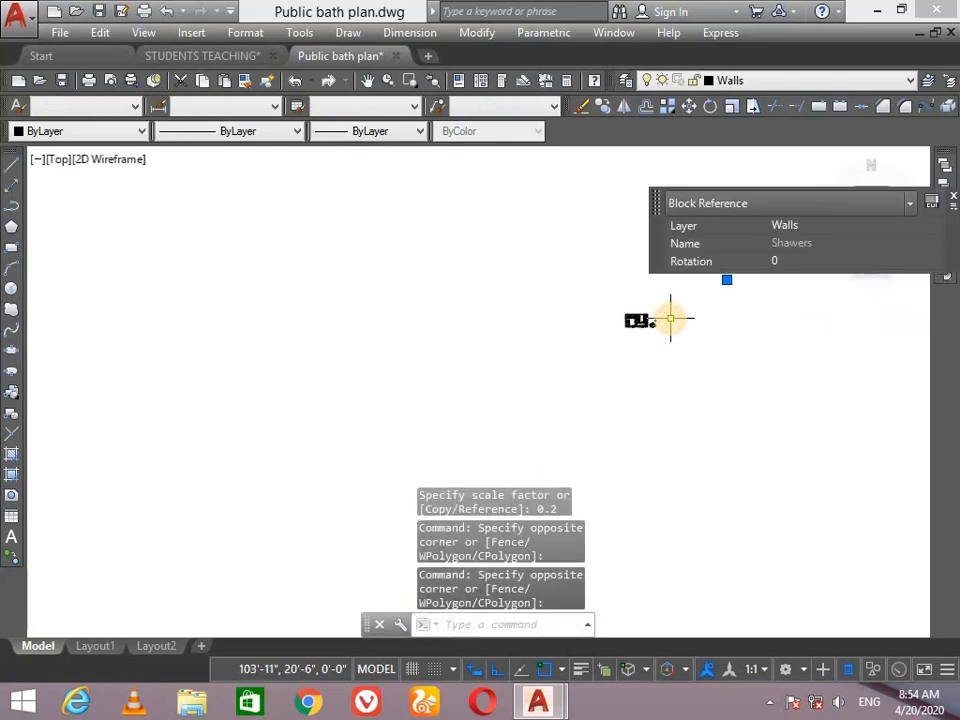
click(728, 278)
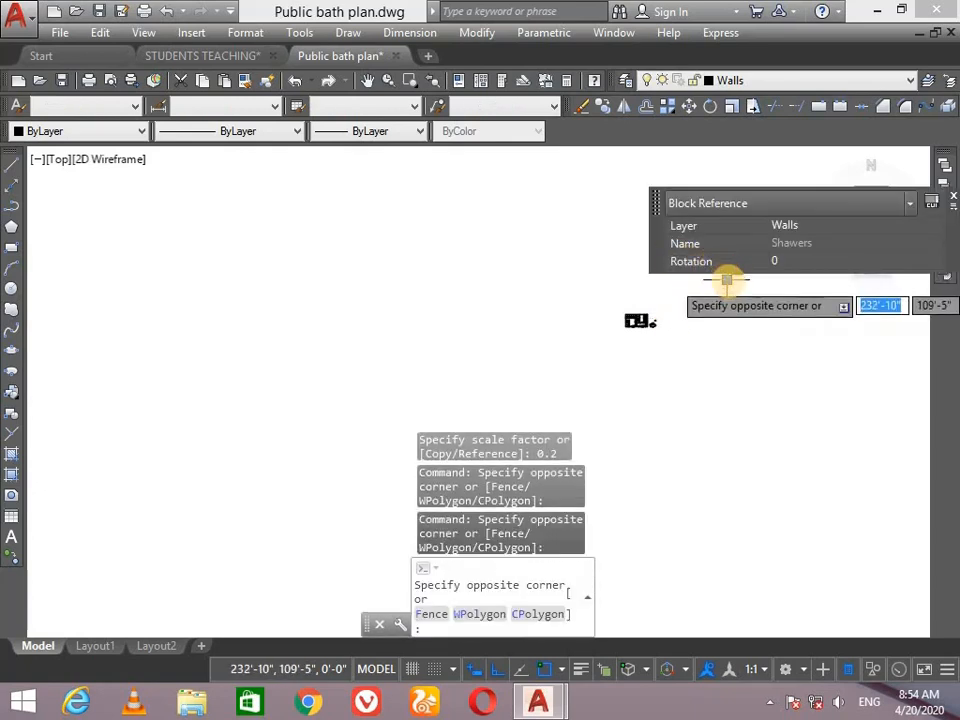
click(707, 349)
click(726, 282)
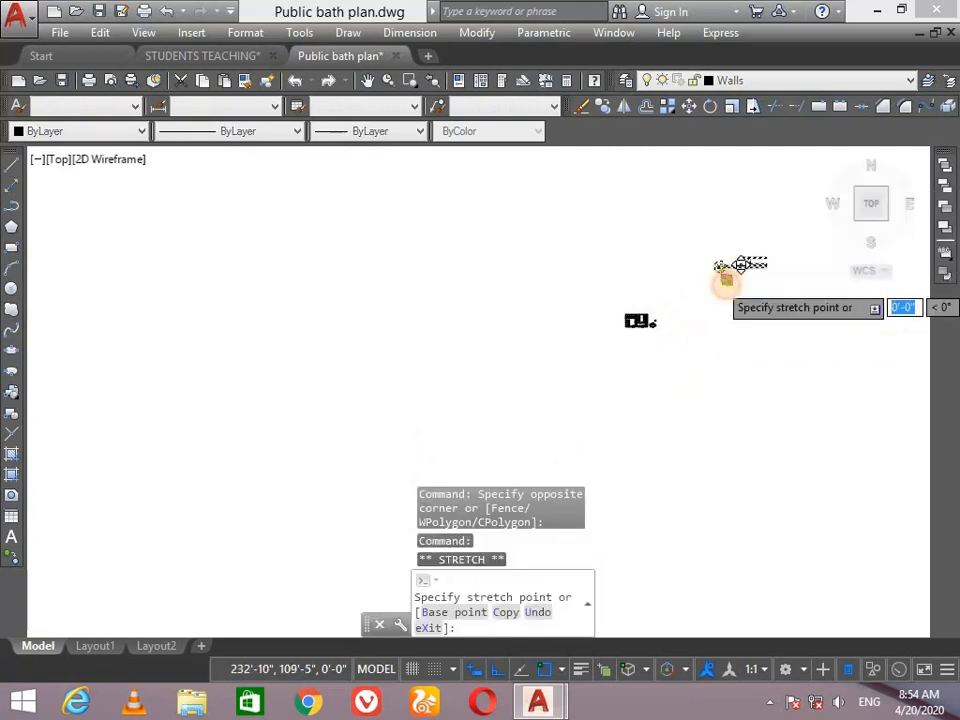
click(634, 355)
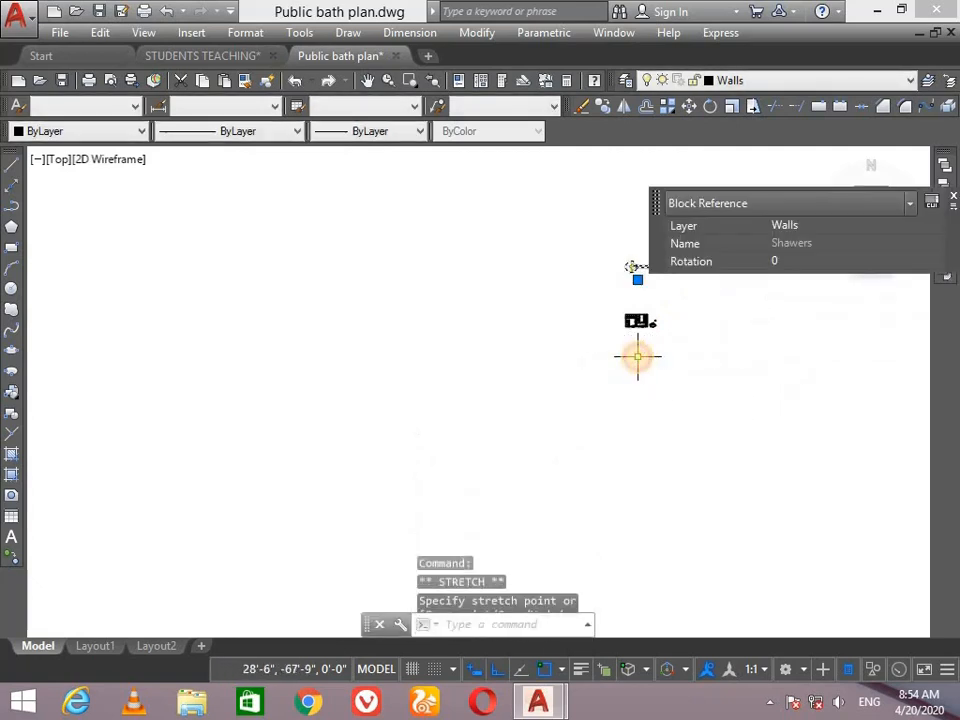
Turn Ortho off and move the Shawers block by its insertion grip to the empty area just below the plan and to its right
scroll(638, 310, up, 4)
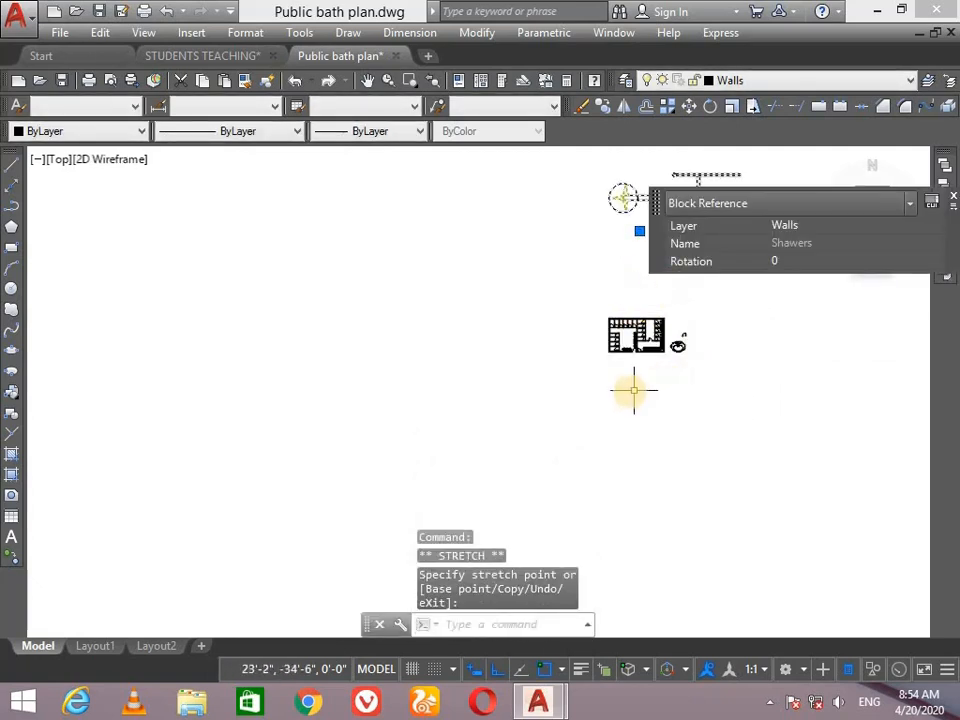
click(505, 664)
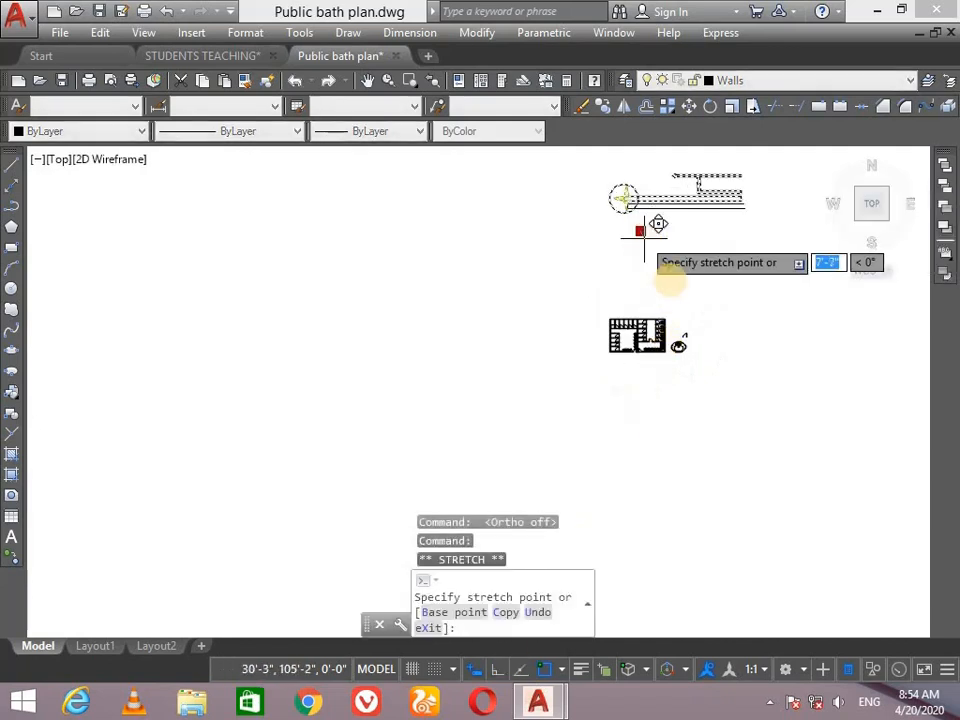
click(694, 423)
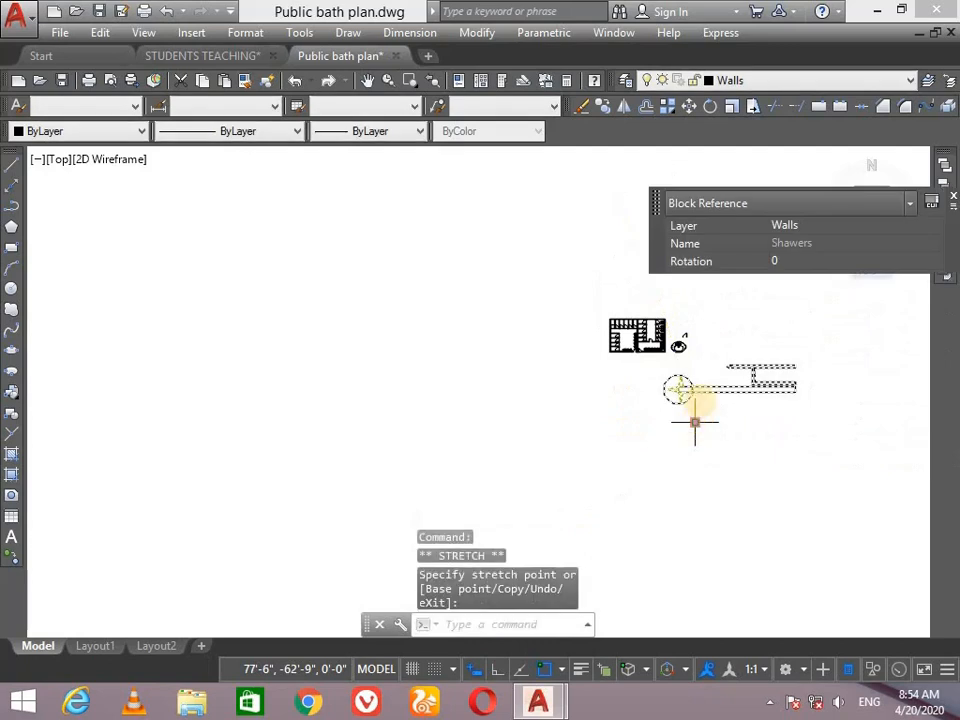
Scale the Shawers block by a factor of 0.2 from a base point at the edge of its circular head
scroll(728, 357, up, 5)
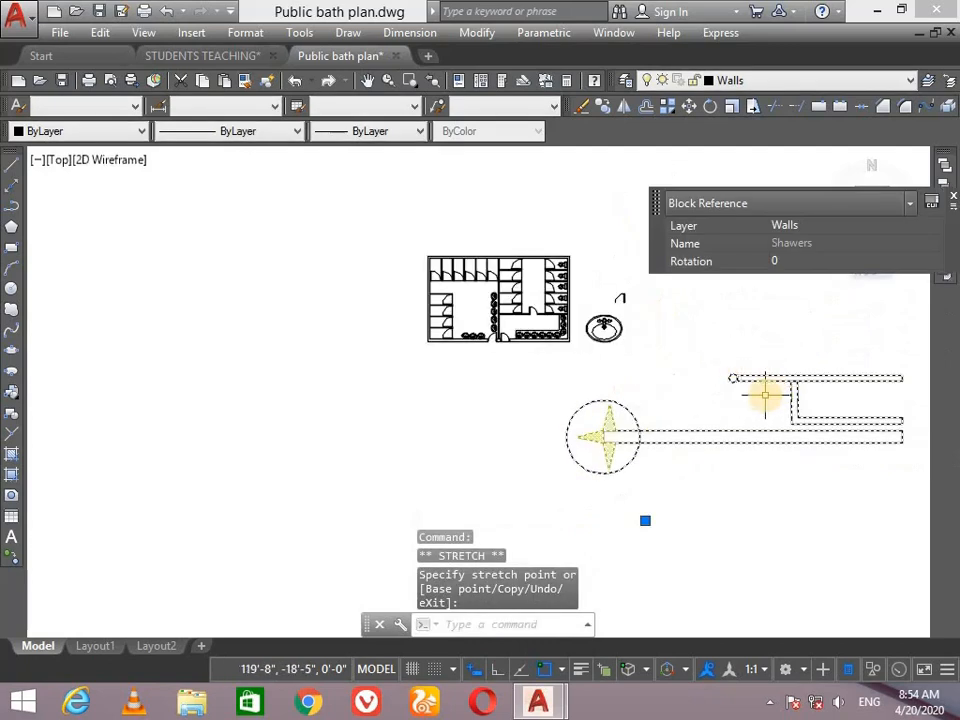
key(Return)
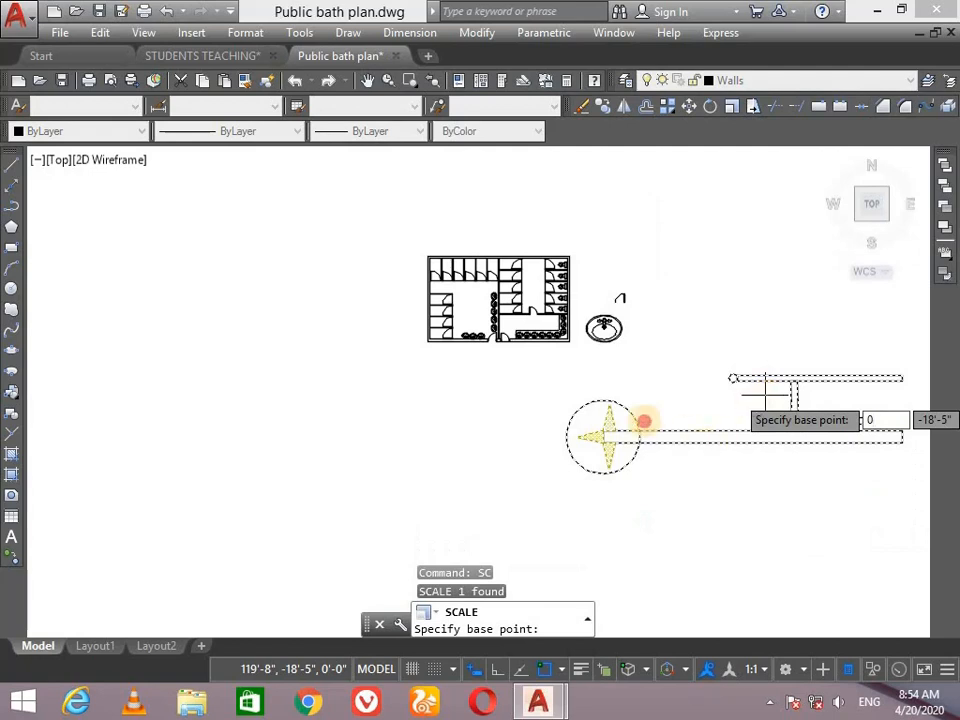
click(644, 421)
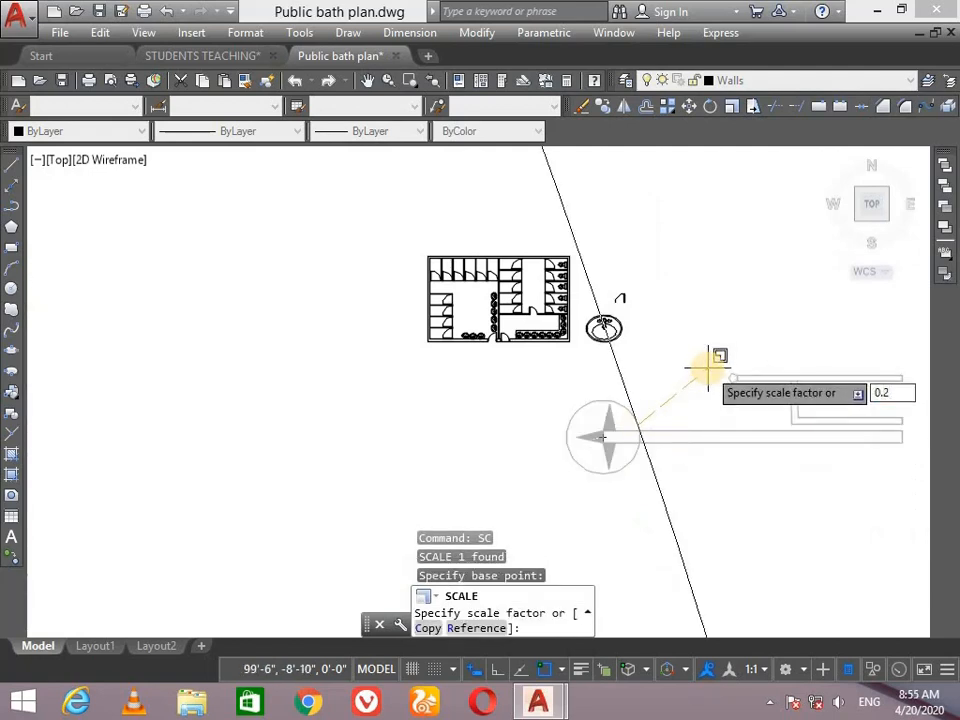
key(Return)
scroll(677, 460, up, 4)
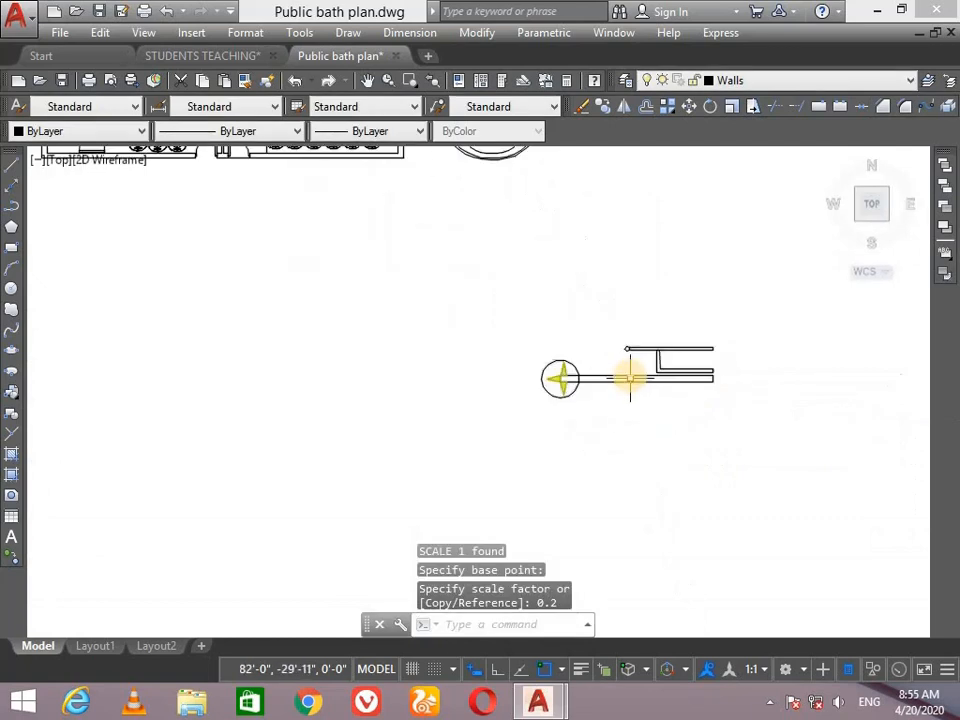
Move the reduced Shawers block by its insertion grip to the outer wall at the bottom of the plan, with its circle below the lowest left-hand stall
click(630, 378)
click(582, 421)
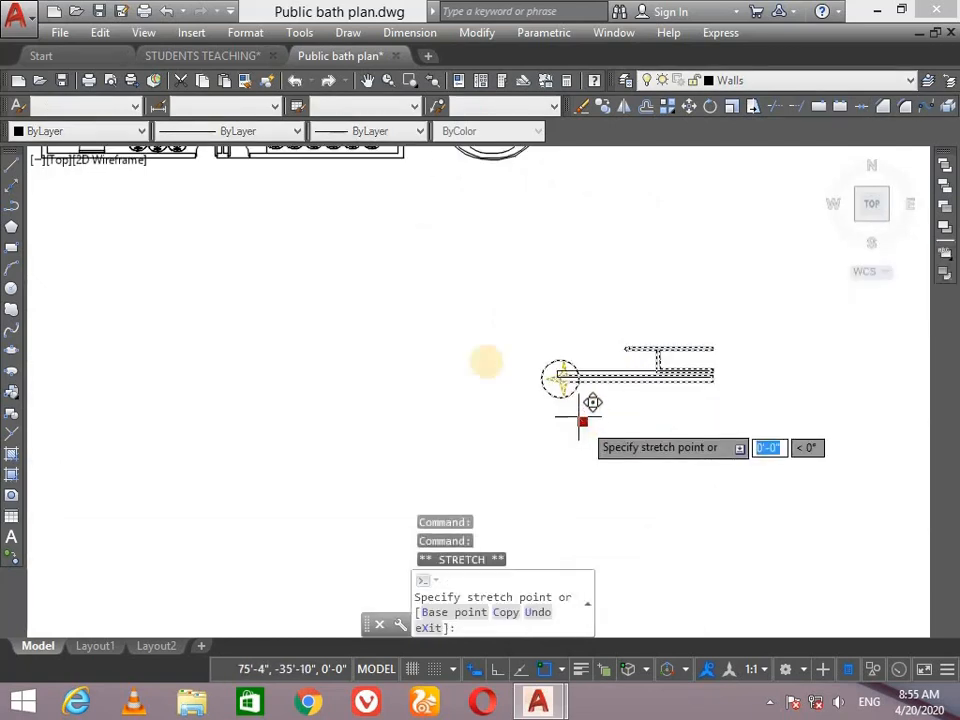
scroll(364, 285, down, 4)
scroll(272, 155, up, 4)
scroll(272, 155, up, 2)
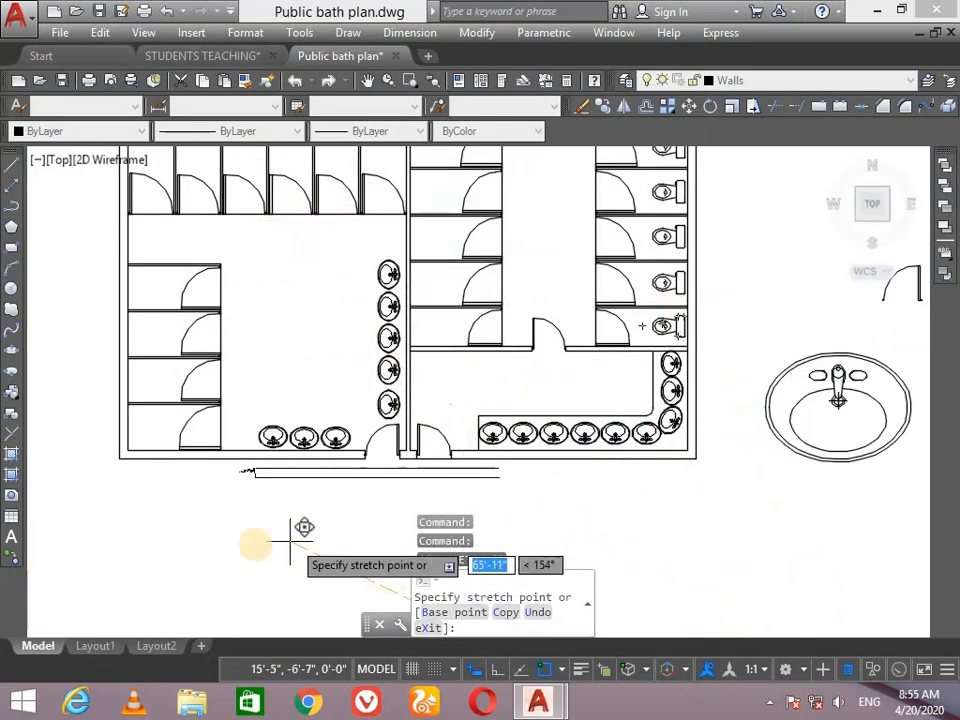
click(214, 480)
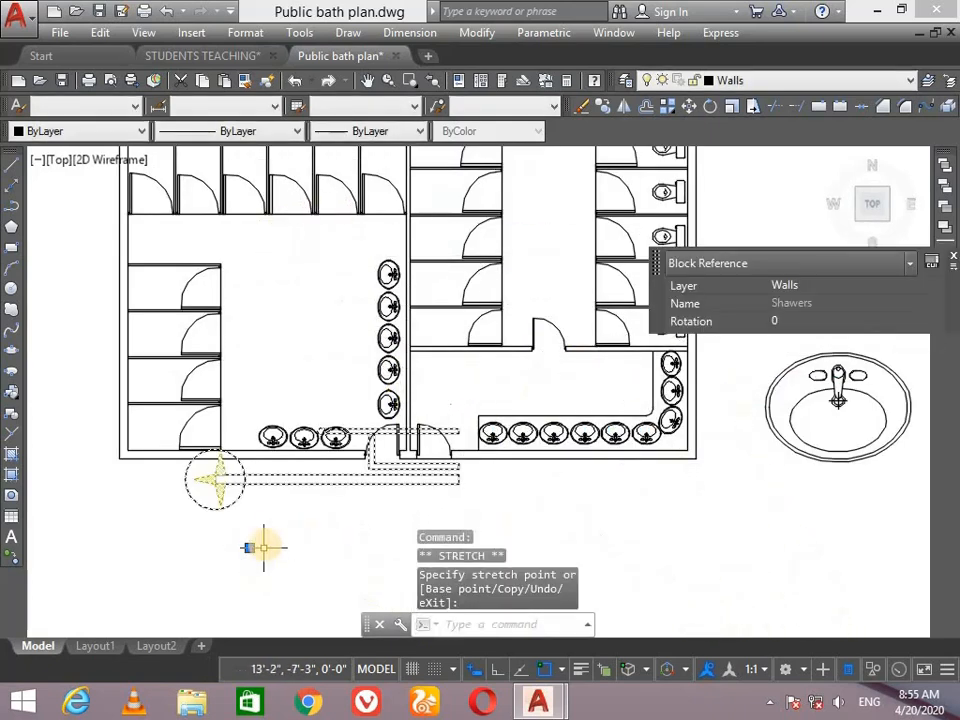
Draw a horizontal 2'10" line with Ortho on, from the central dividing wall into the lowest stall on the wall's right side
scroll(467, 279, up, 3)
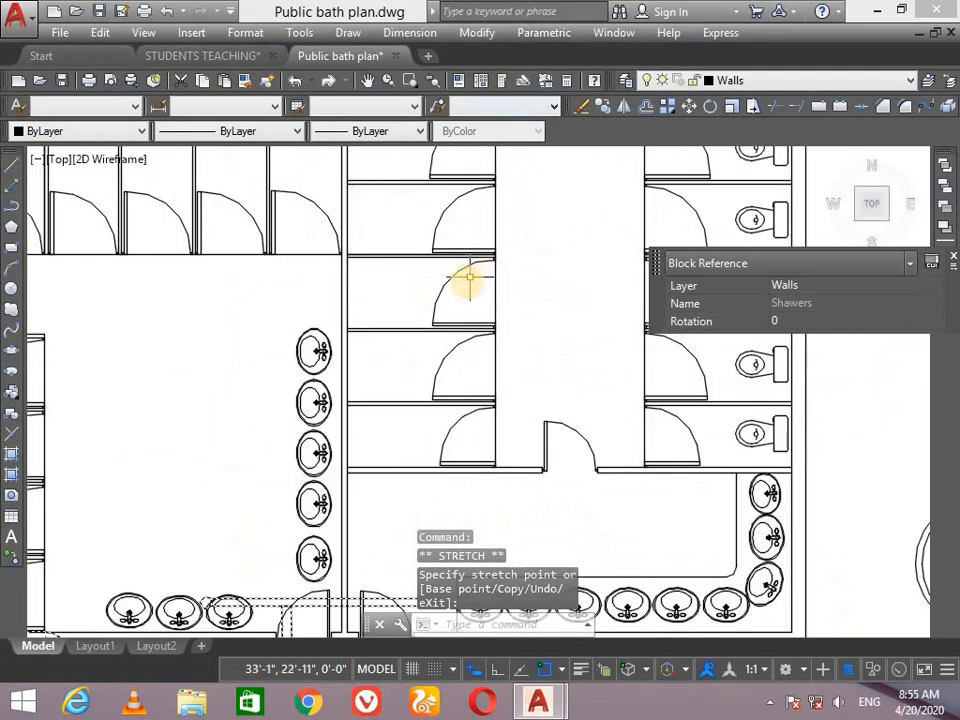
scroll(403, 430, down, 3)
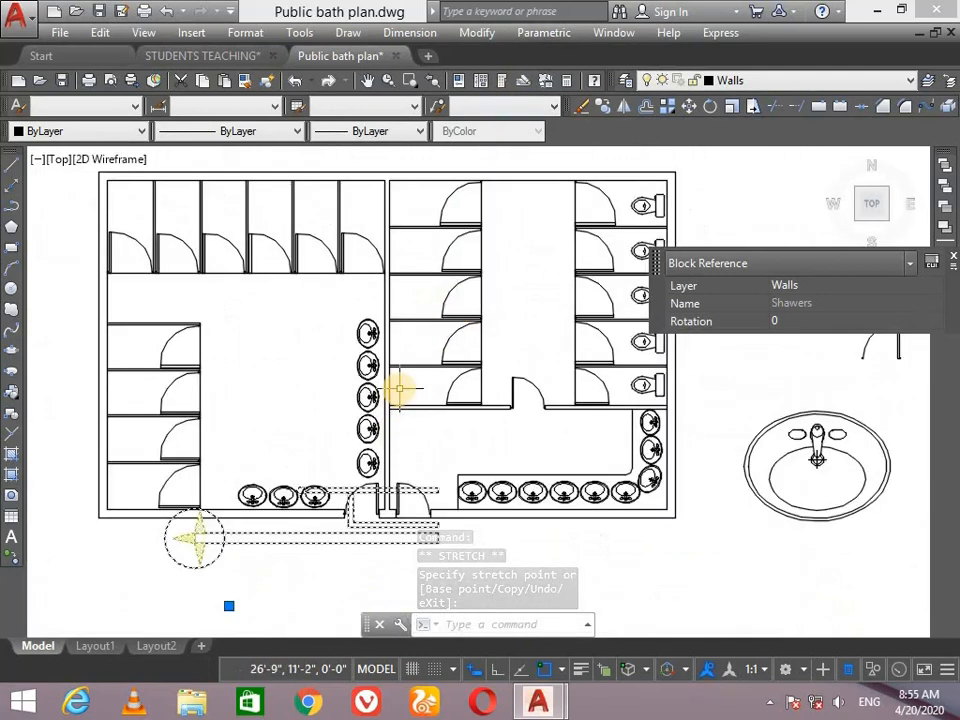
click(397, 382)
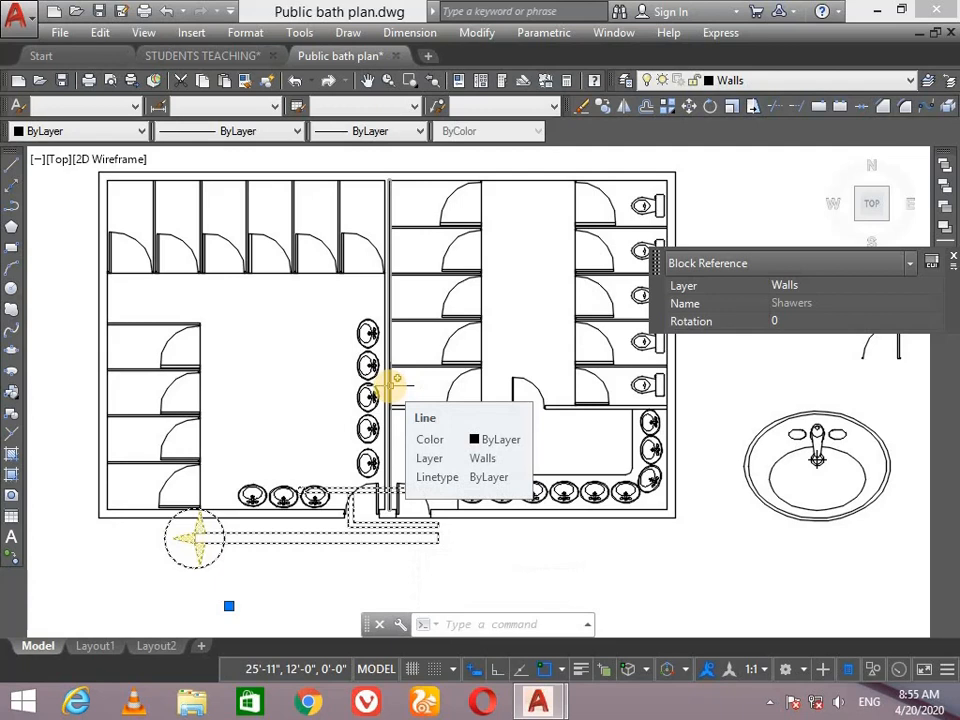
text(l)
key(Return)
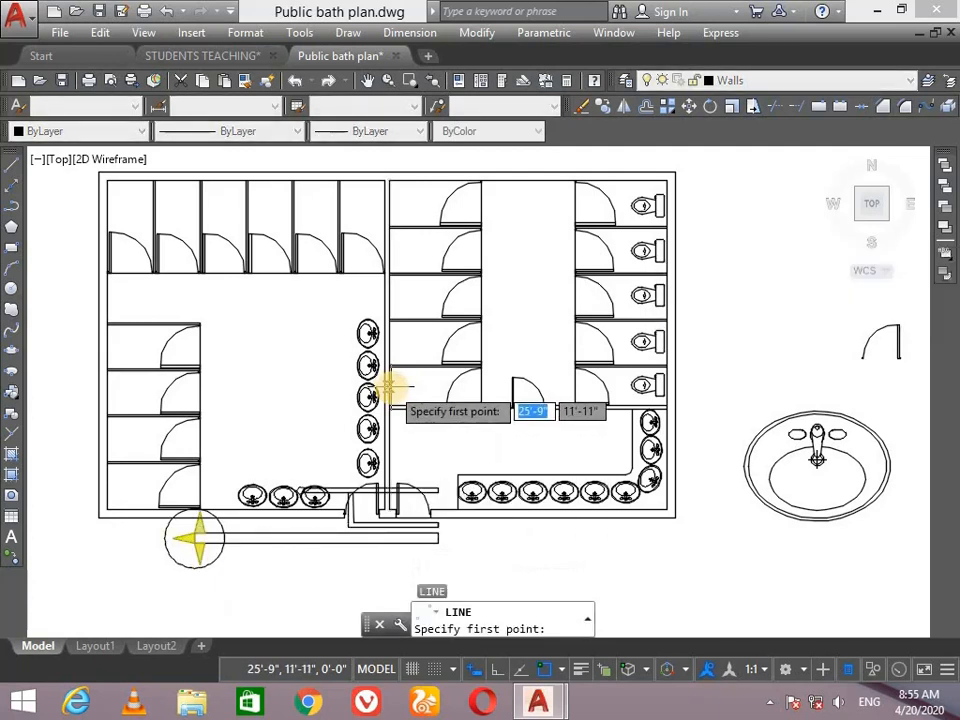
scroll(388, 388, up, 4)
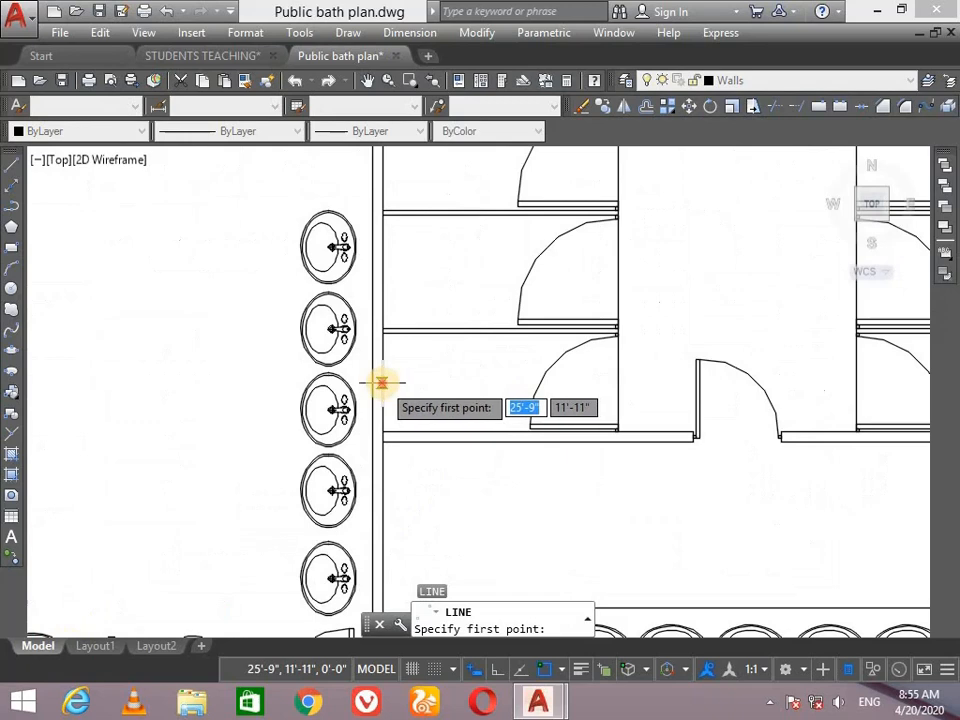
click(382, 383)
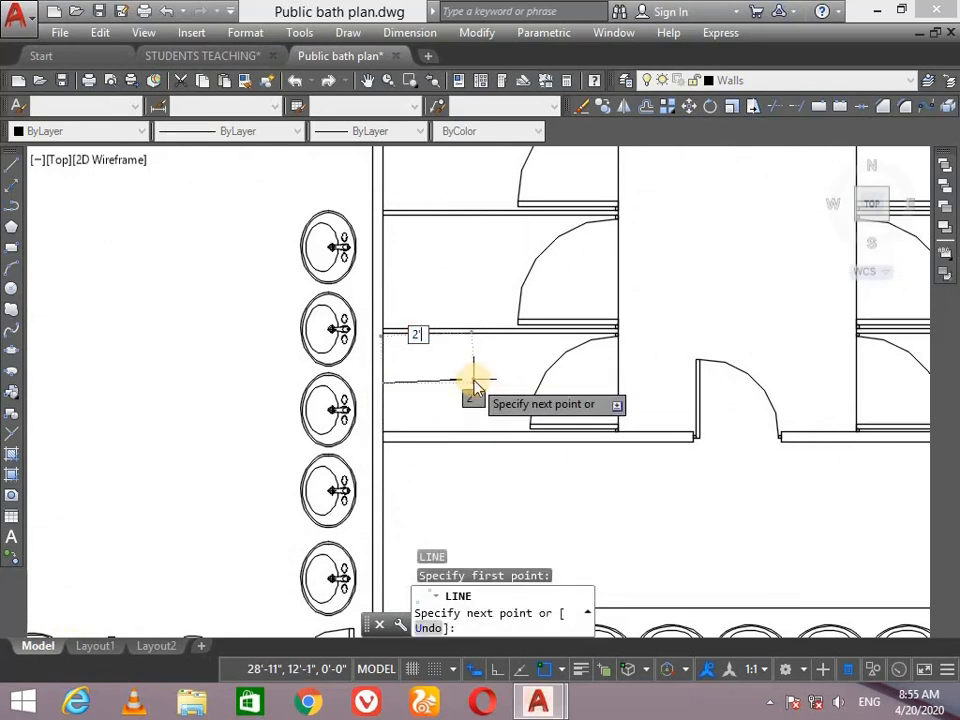
text(2'10")
key(Return)
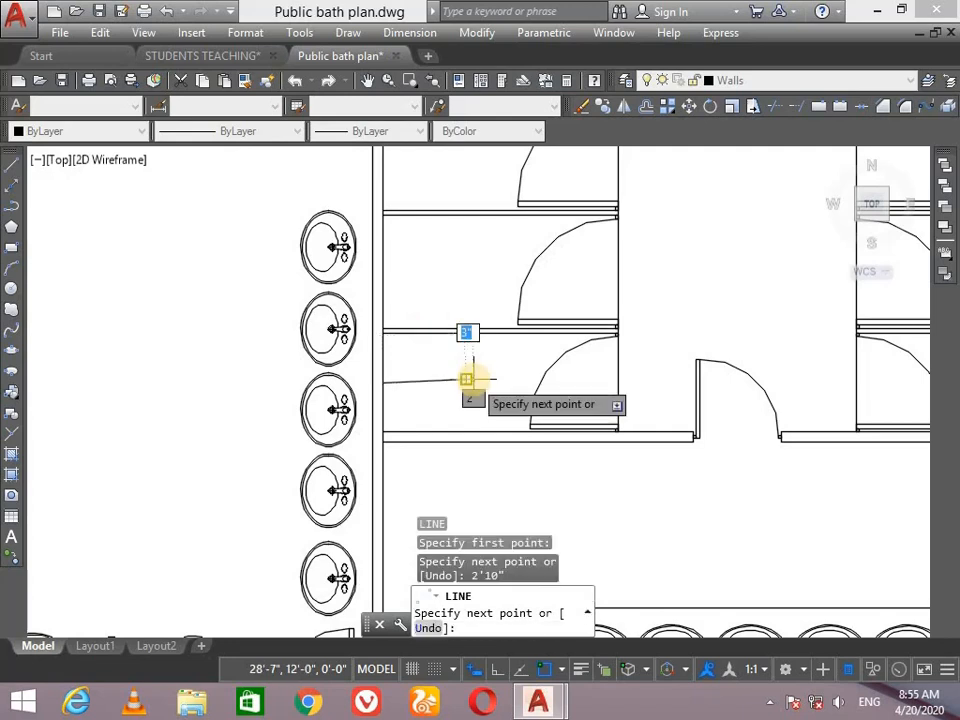
key(ctrl+z)
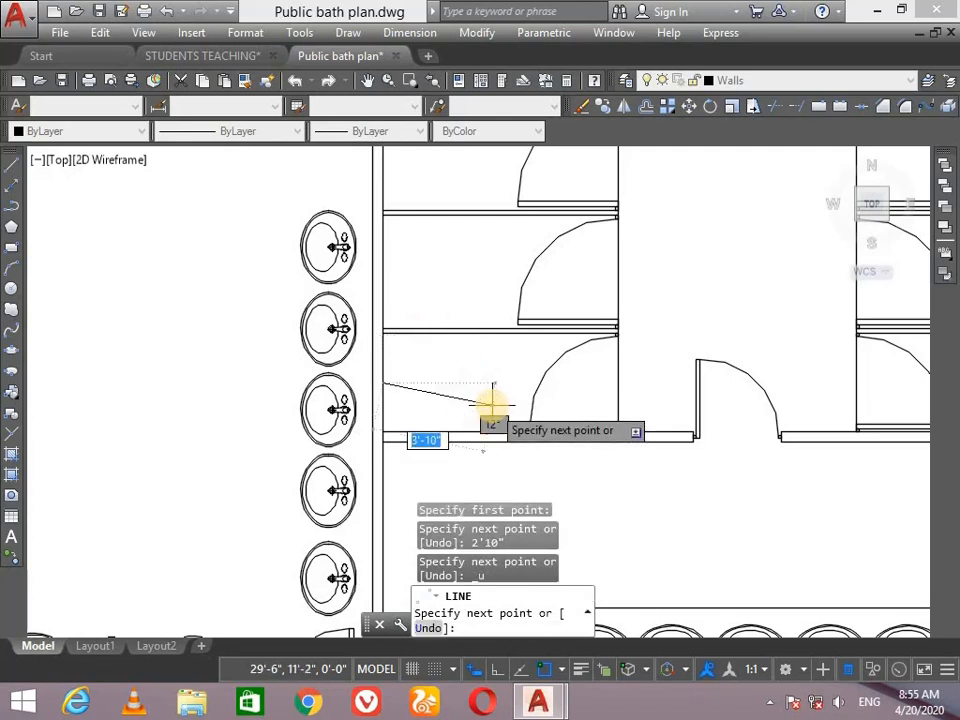
click(495, 671)
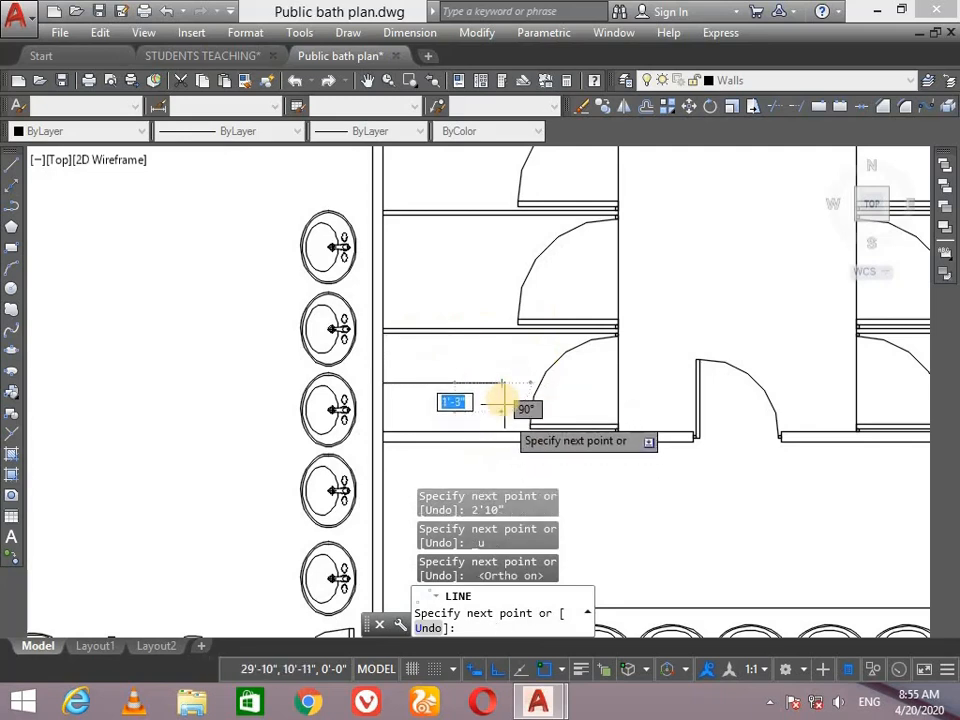
key(ctrl+z)
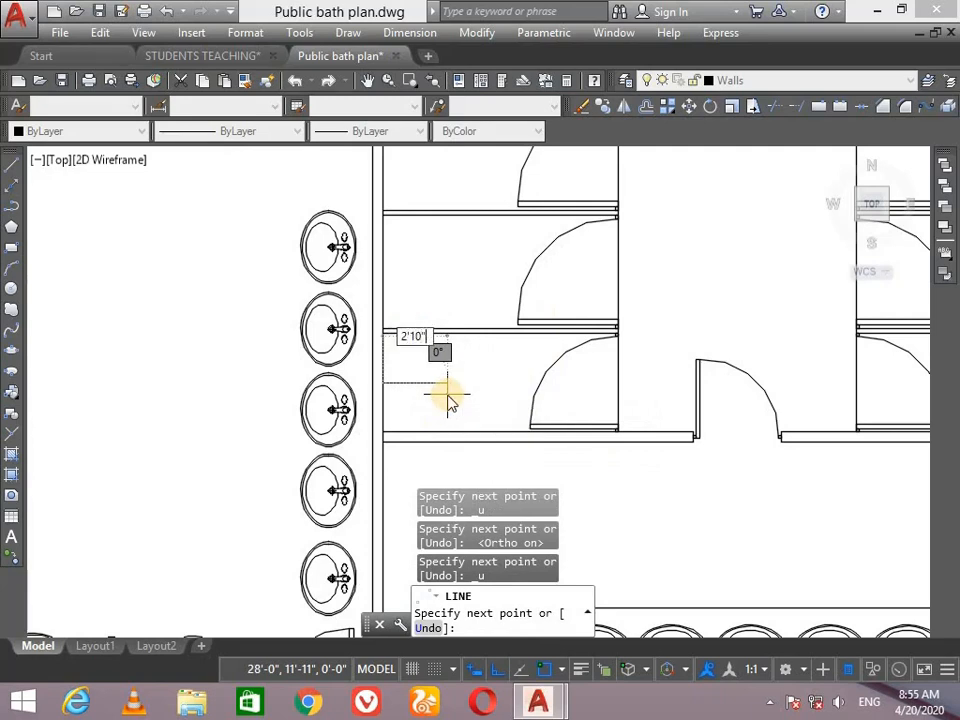
key(Return)
key(Return)
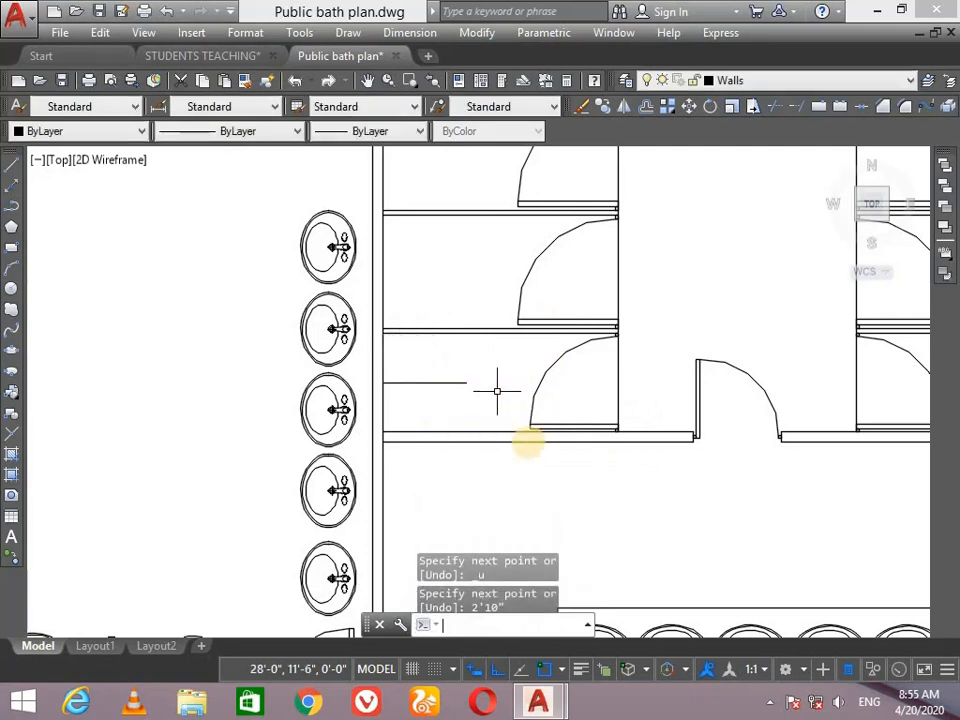
Start aligning the Shawers block, matching the outer left edge of its circle to the free end of the 2'10" line
scroll(389, 433, down, 5)
scroll(293, 605, up, 2)
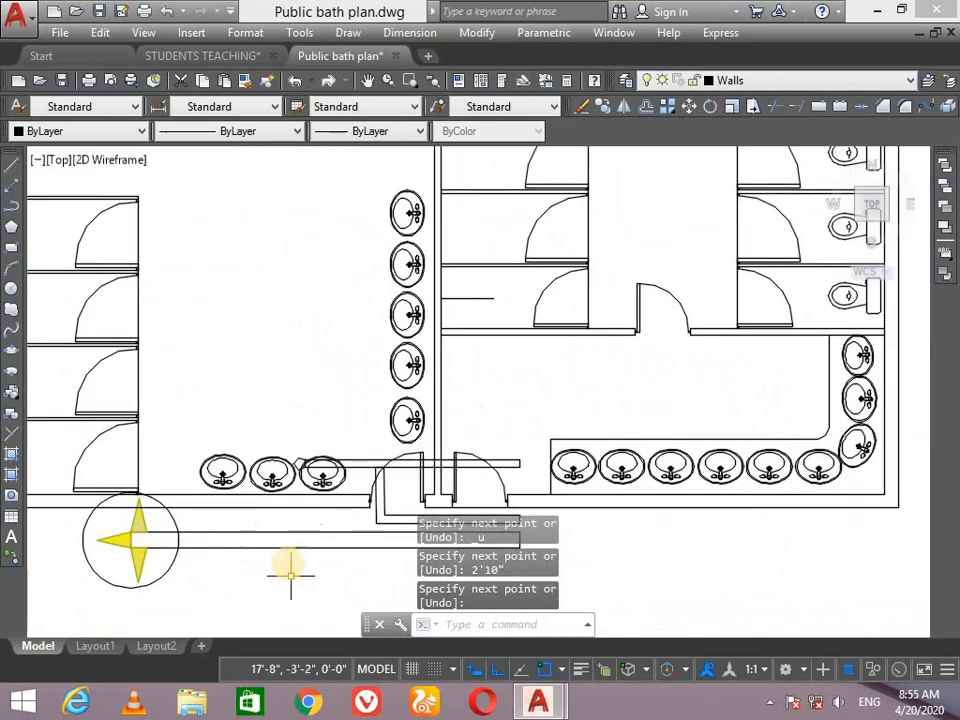
key(Return)
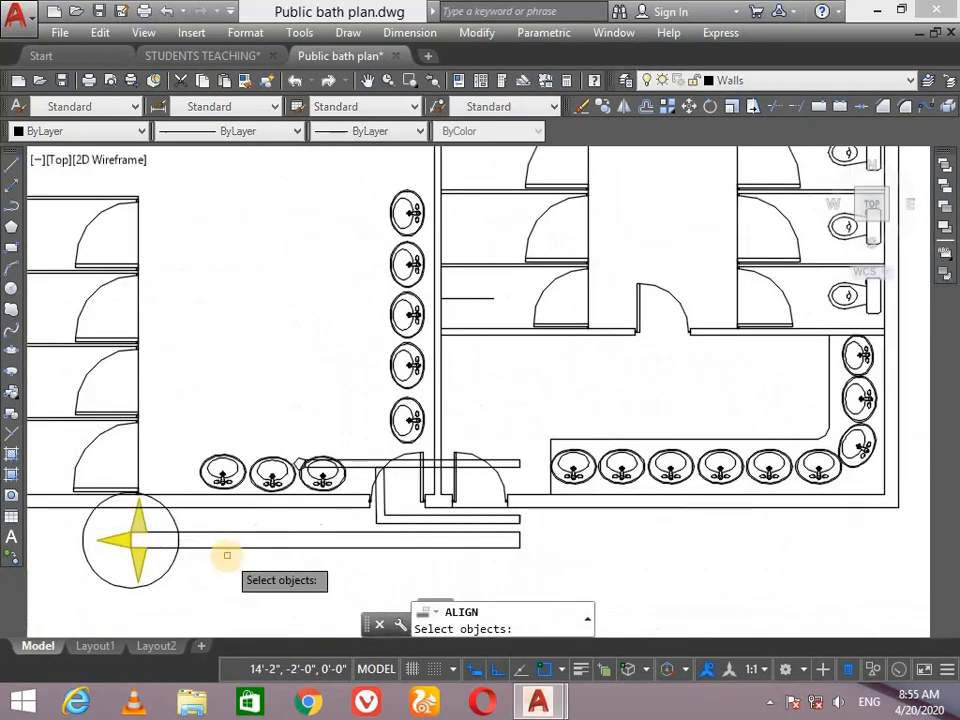
click(128, 541)
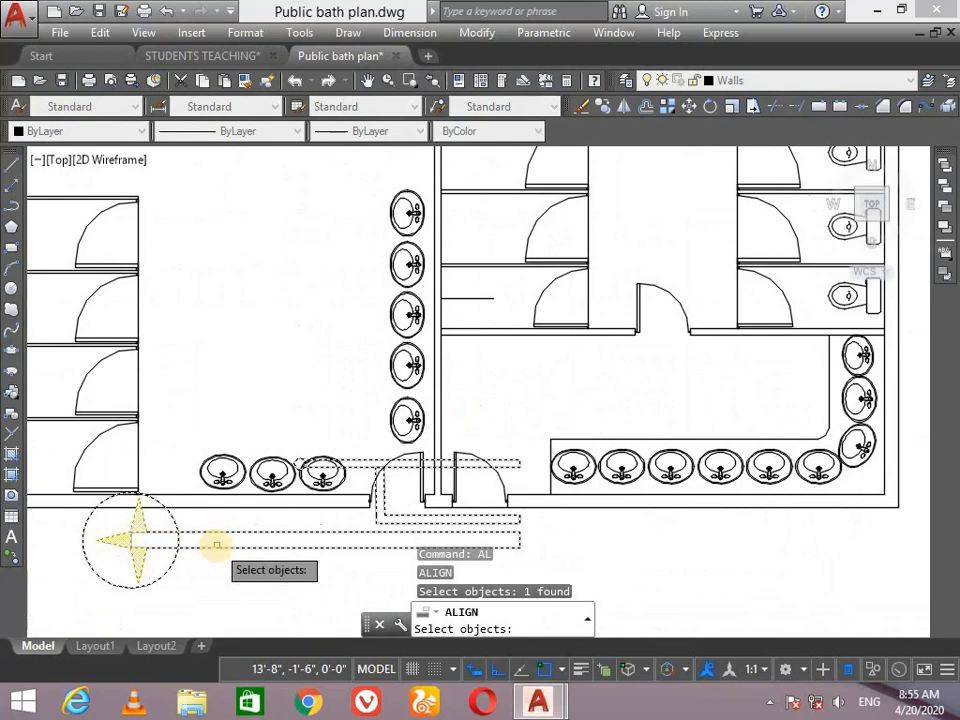
key(Return)
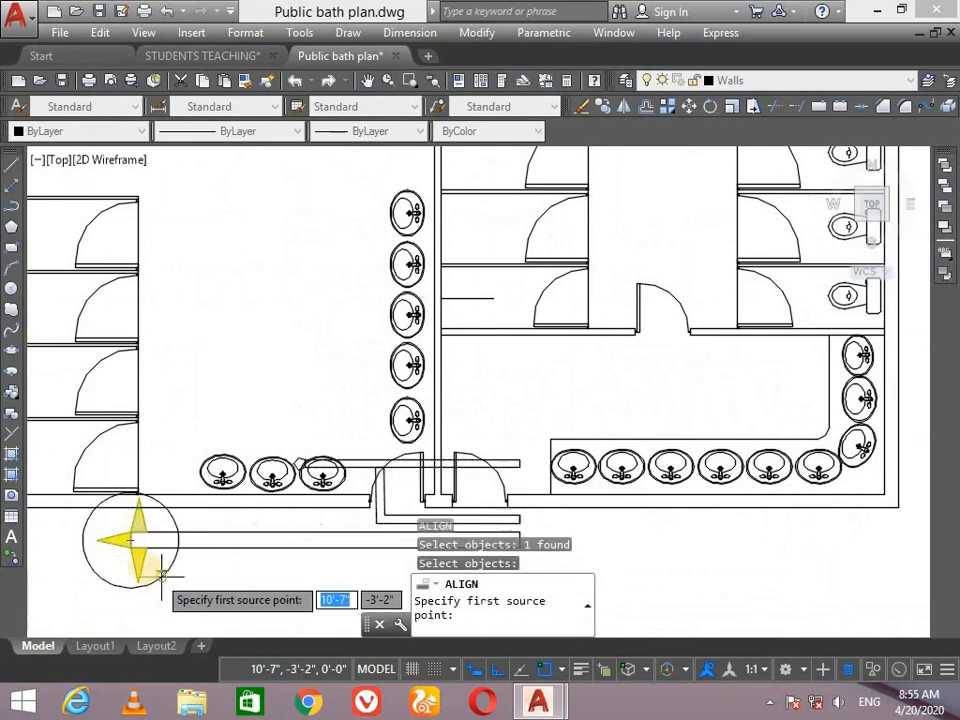
click(83, 540)
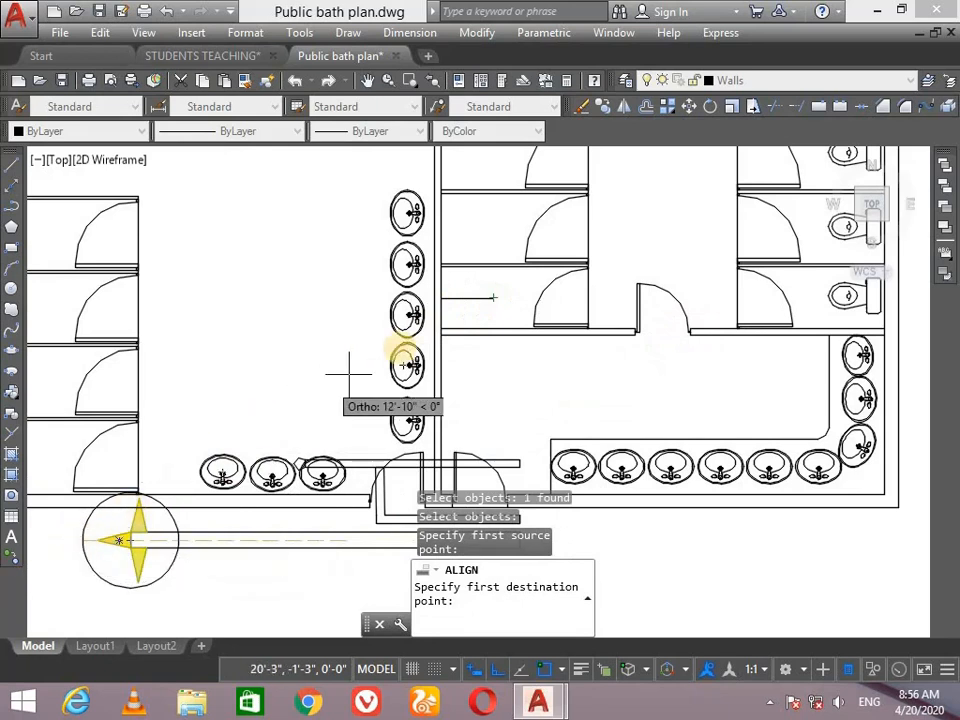
click(493, 297)
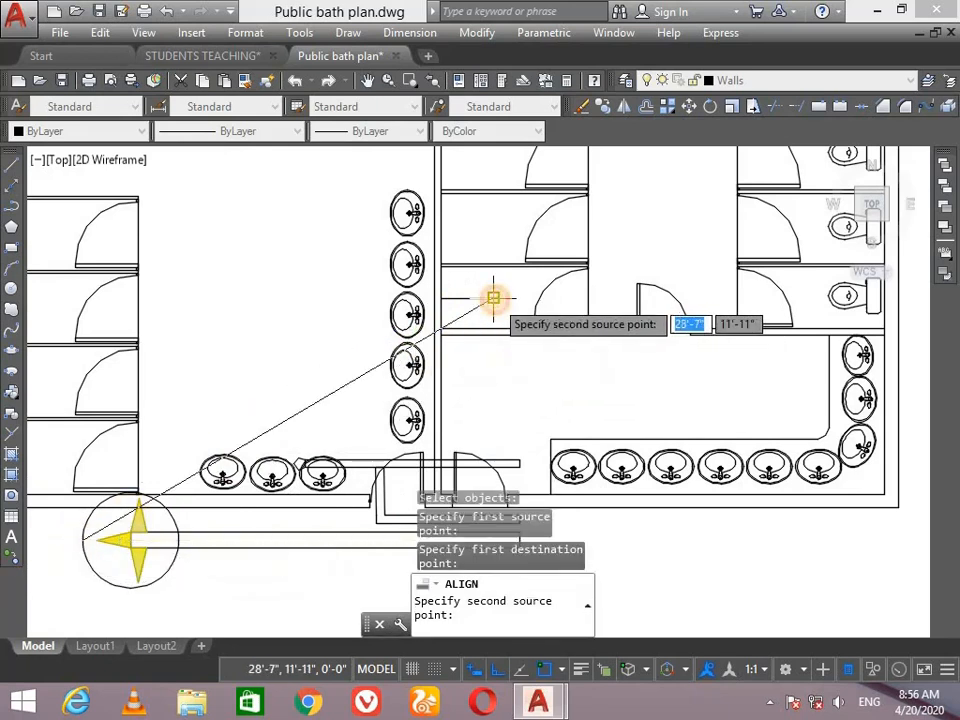
Match the midpoint of the bar's far end to the line's wall end and complete the Align with scaling to the alignment points
scroll(568, 568, down, 2)
scroll(561, 577, up, 4)
scroll(561, 577, up, 2)
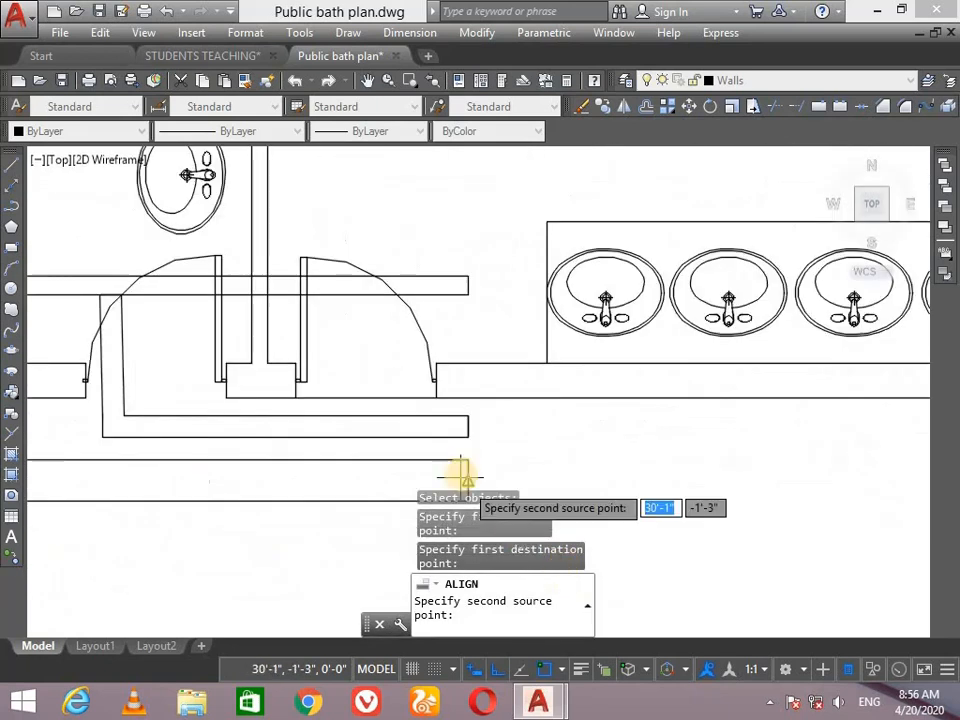
click(467, 480)
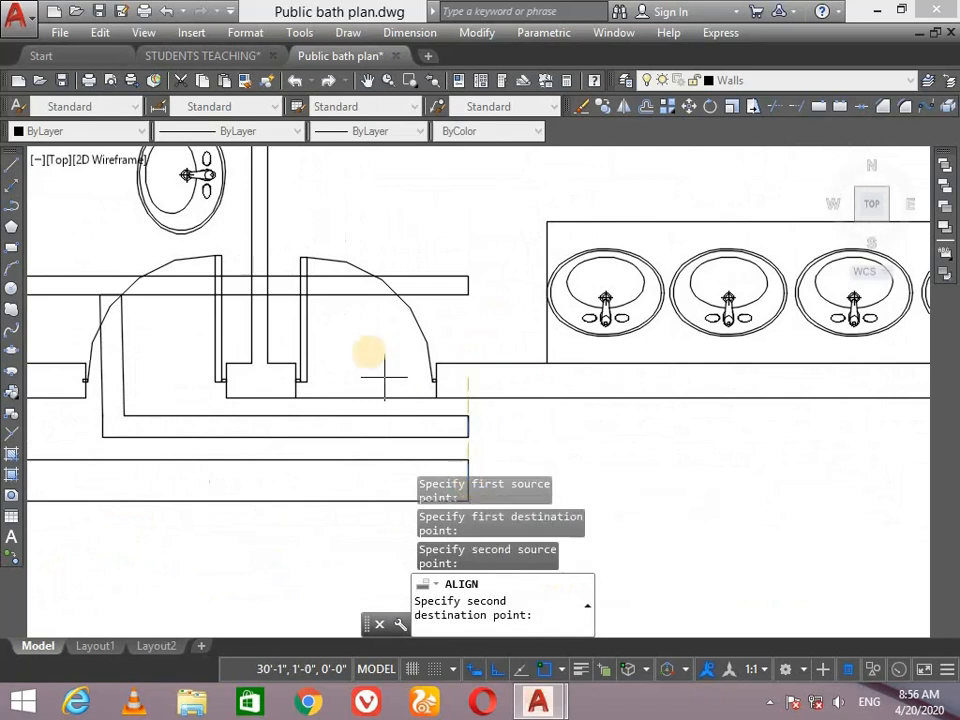
scroll(332, 311, down, 8)
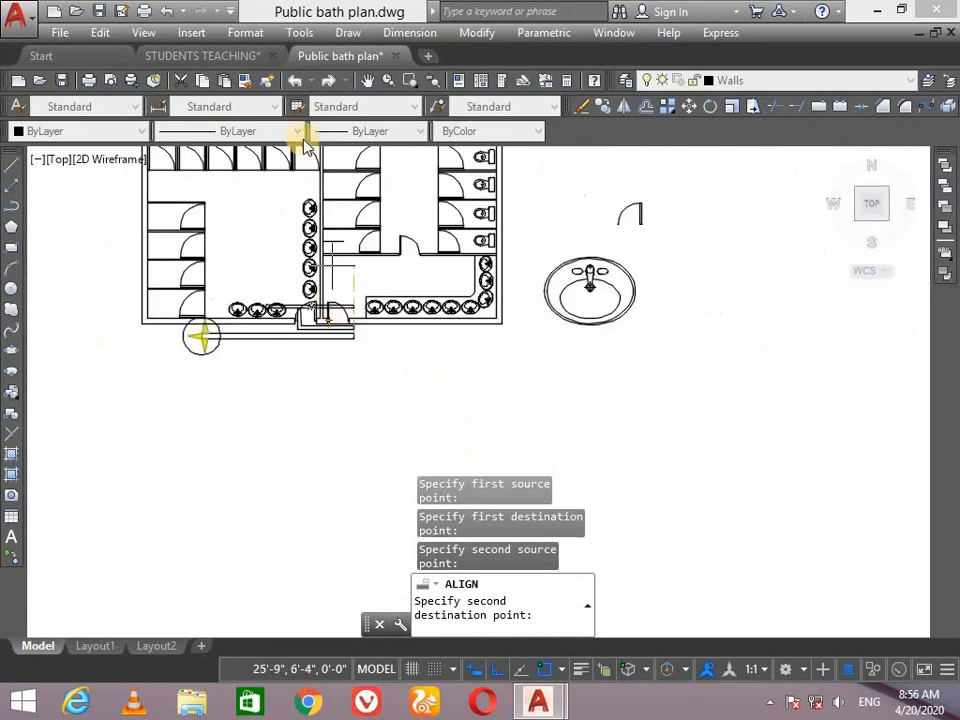
scroll(302, 156, up, 4)
click(351, 374)
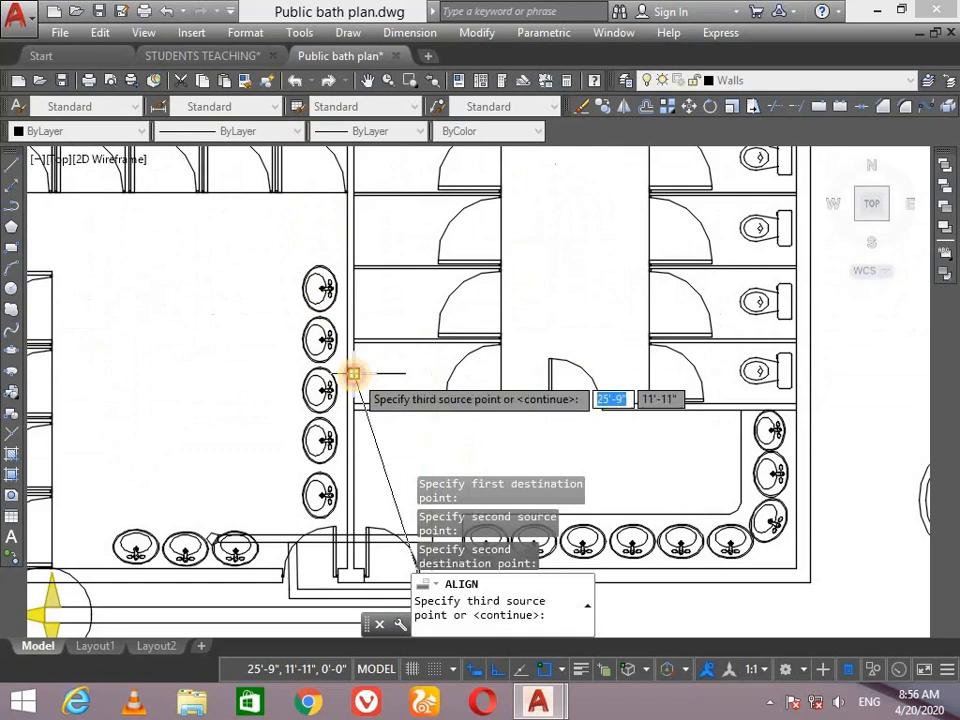
key(Return)
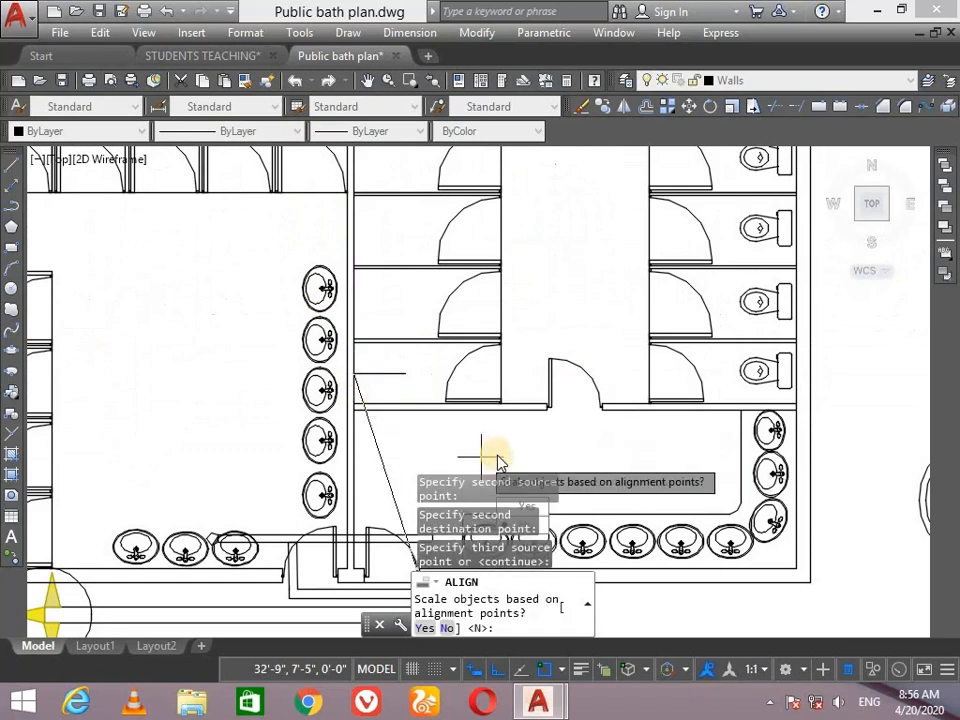
click(424, 628)
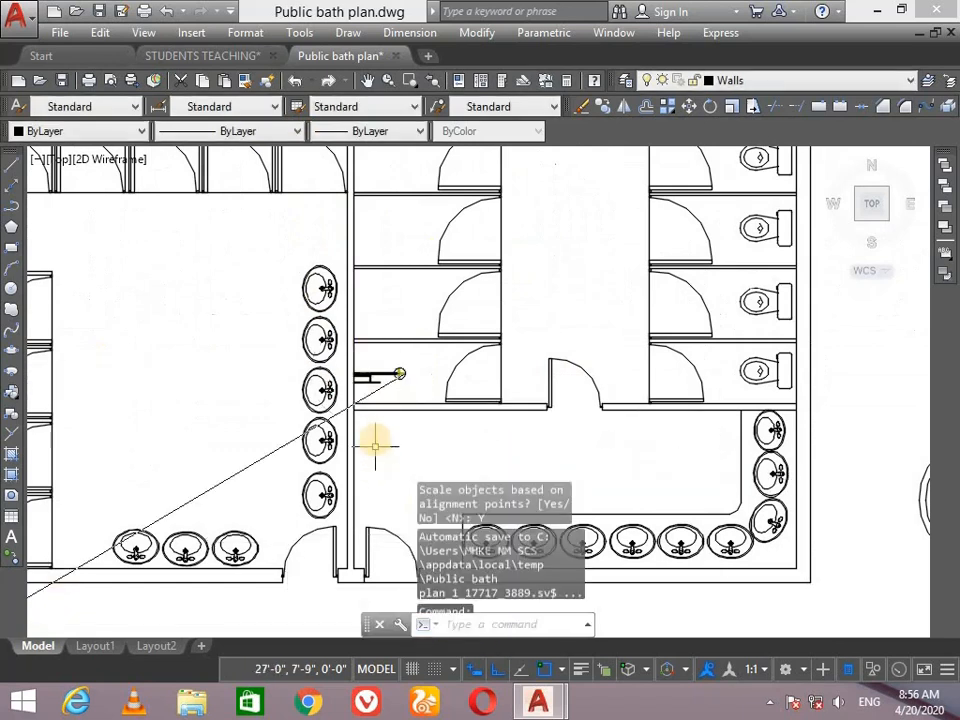
scroll(384, 388, up, 2)
scroll(384, 388, up, 3)
scroll(317, 225, up, 2)
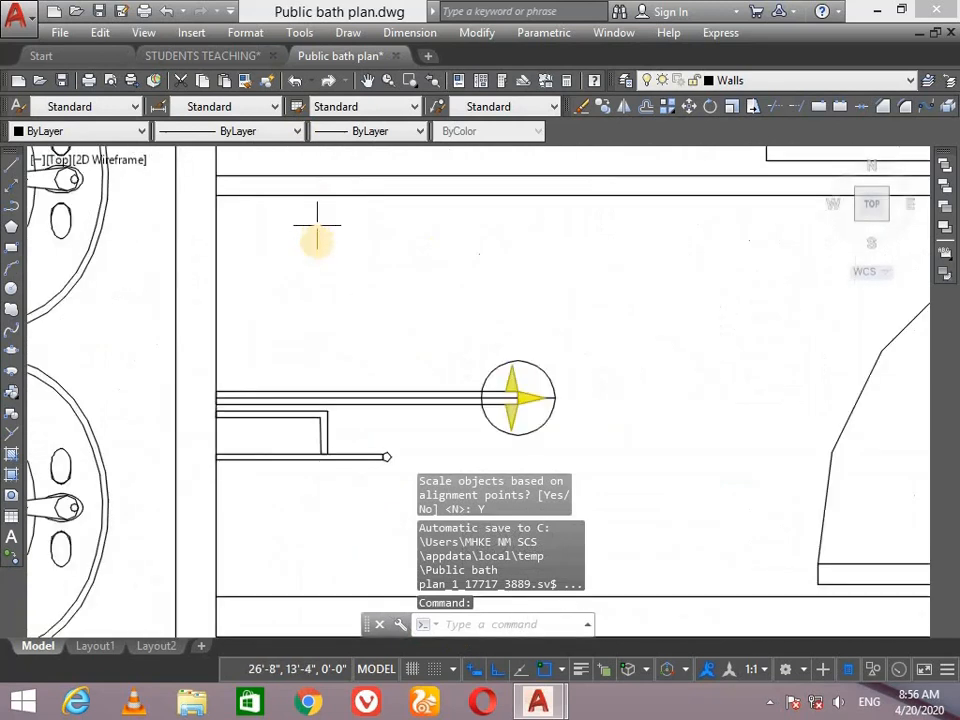
scroll(317, 238, down, 2)
scroll(294, 210, down, 8)
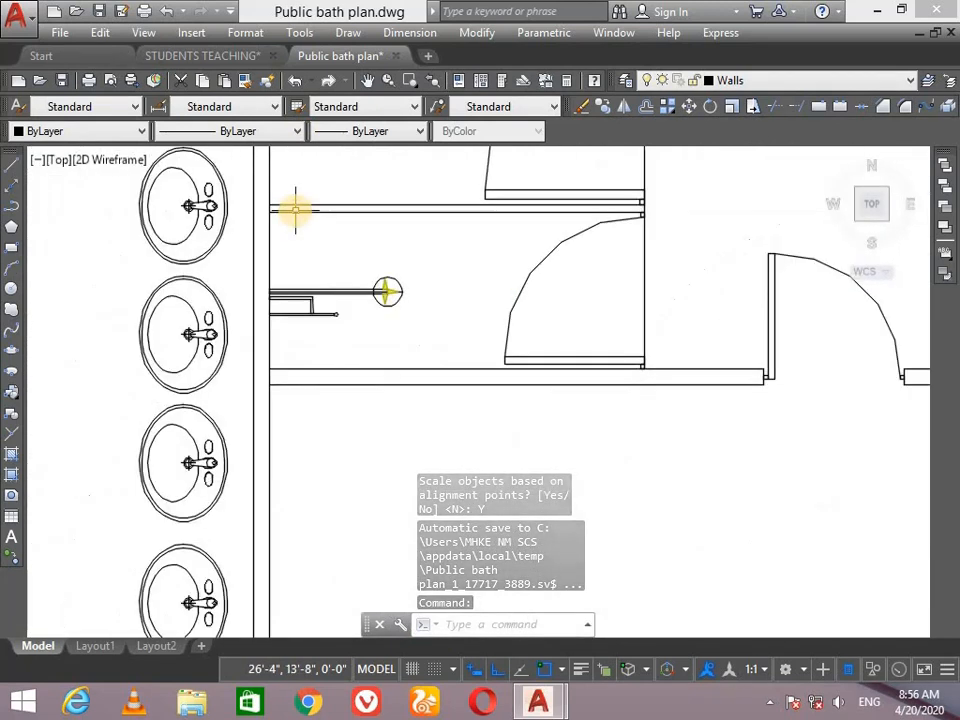
Delete the 2'10" helper line under the shower block in the lowest stall beside the central dividing wall
scroll(292, 240, up, 5)
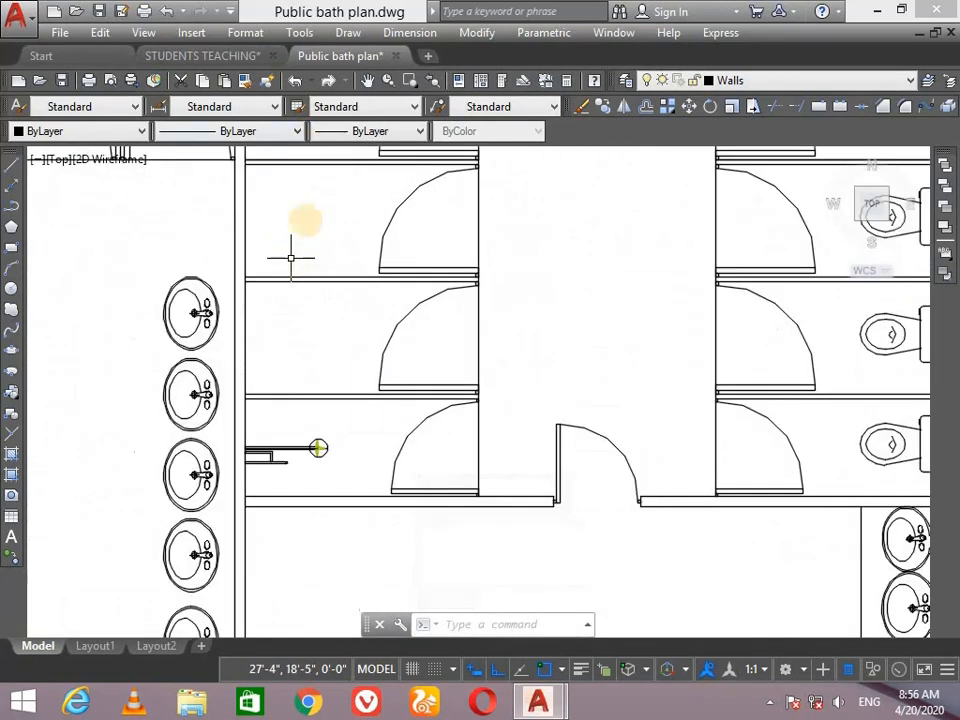
scroll(302, 180, down, 4)
scroll(308, 143, up, 4)
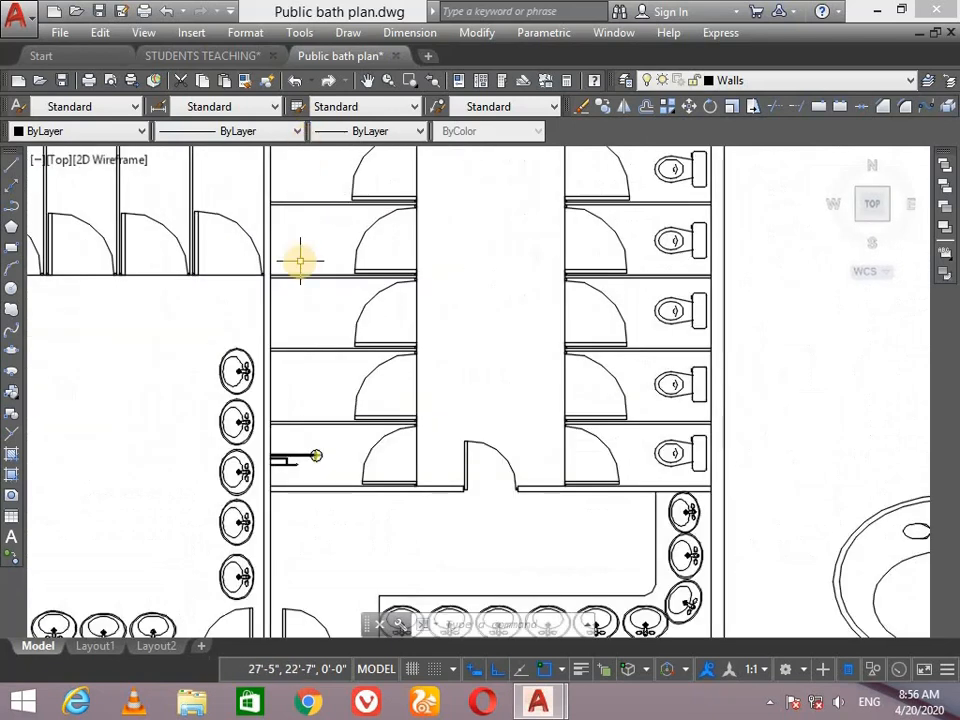
key(Return)
mouse_move(300, 262)
mouse_down()
mouse_move(293, 403)
mouse_move(276, 345)
mouse_up()
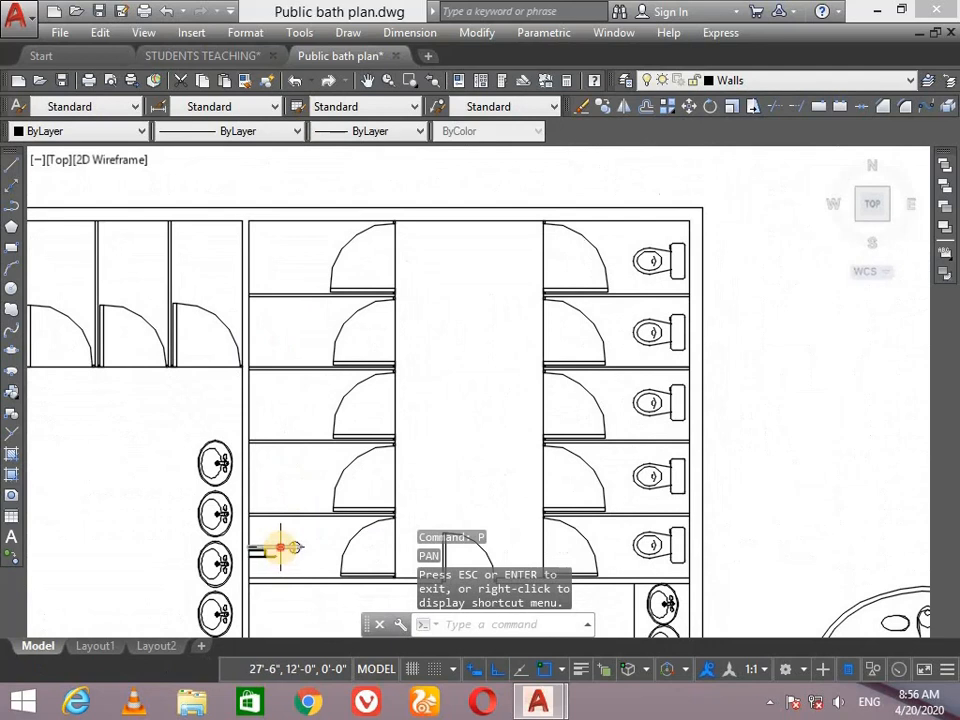
click(281, 547)
scroll(325, 540, up, 4)
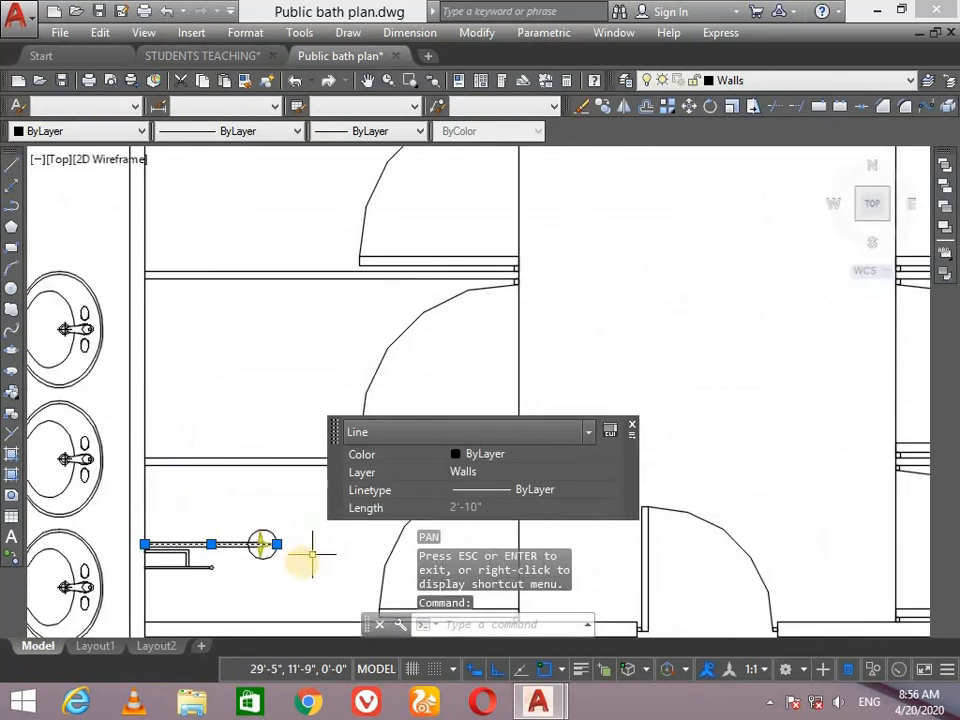
scroll(310, 558, down, 2)
key(Delete)
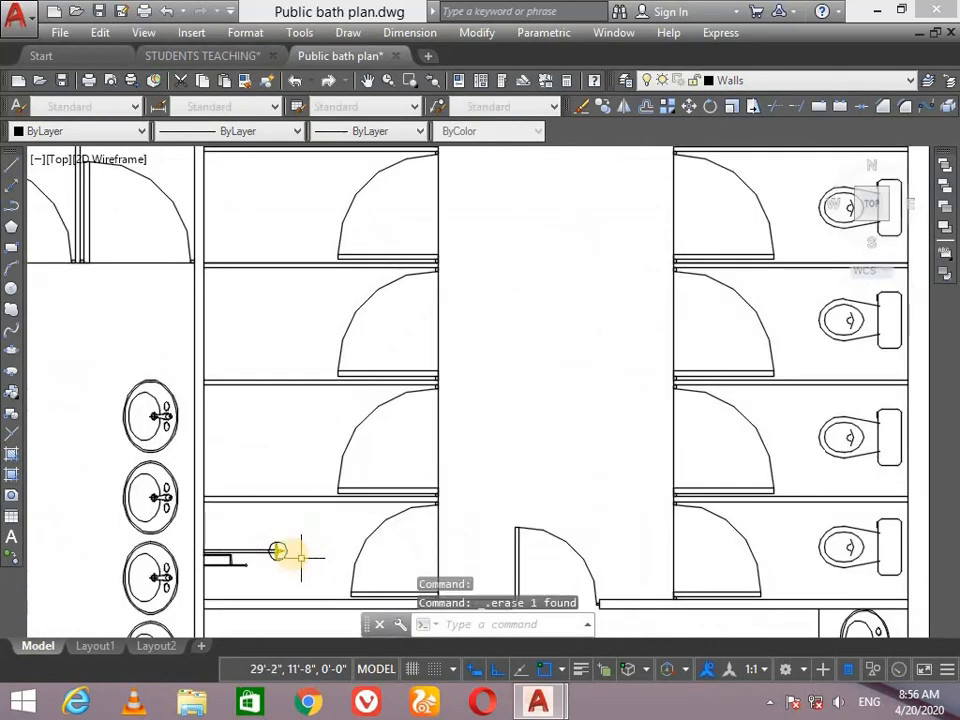
Copy the Shawers block straight up from the lowest stall into each of the next two stalls above it
click(278, 551)
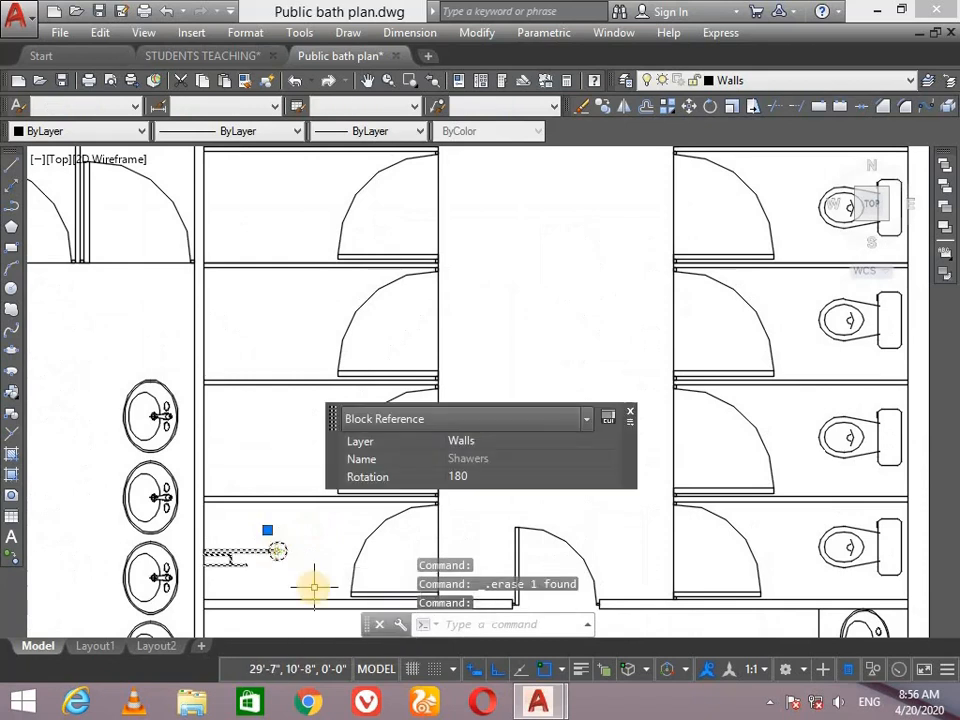
text(co)
key(Return)
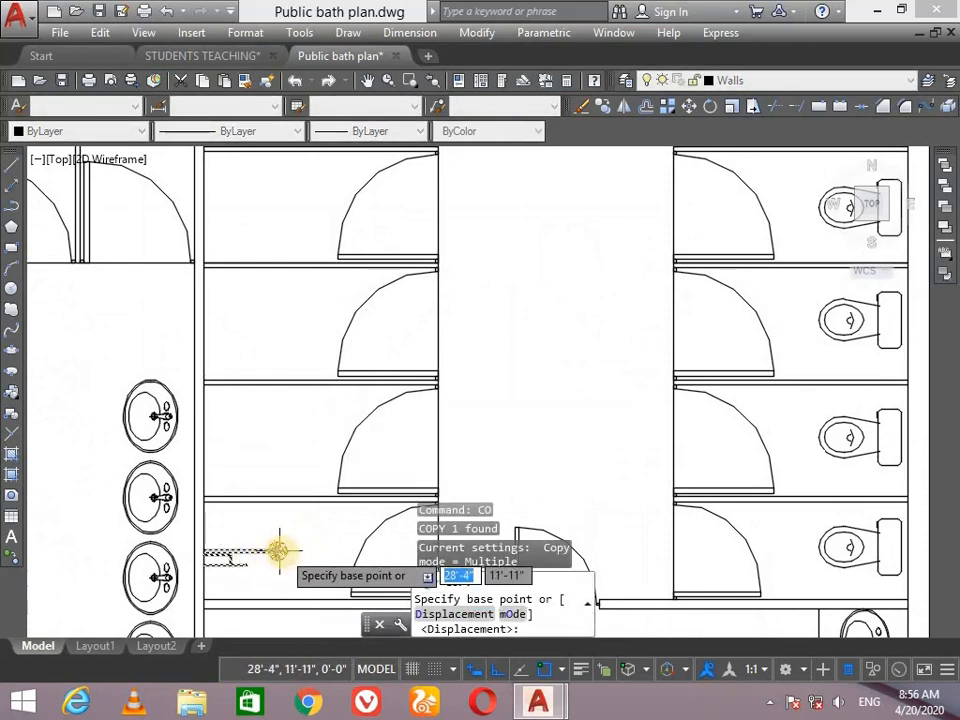
click(236, 548)
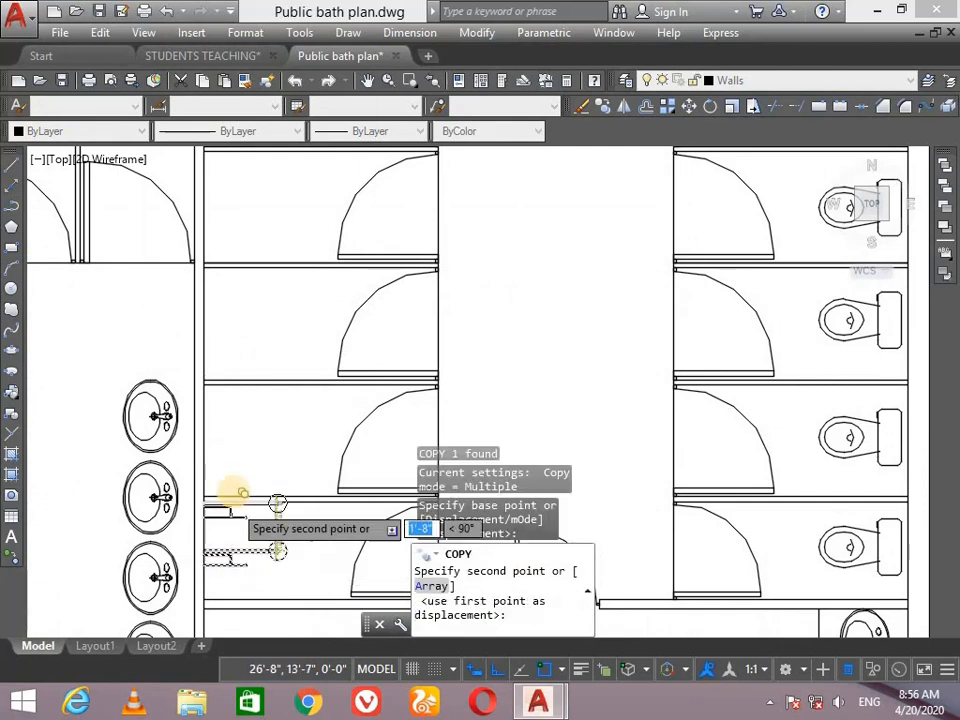
click(236, 442)
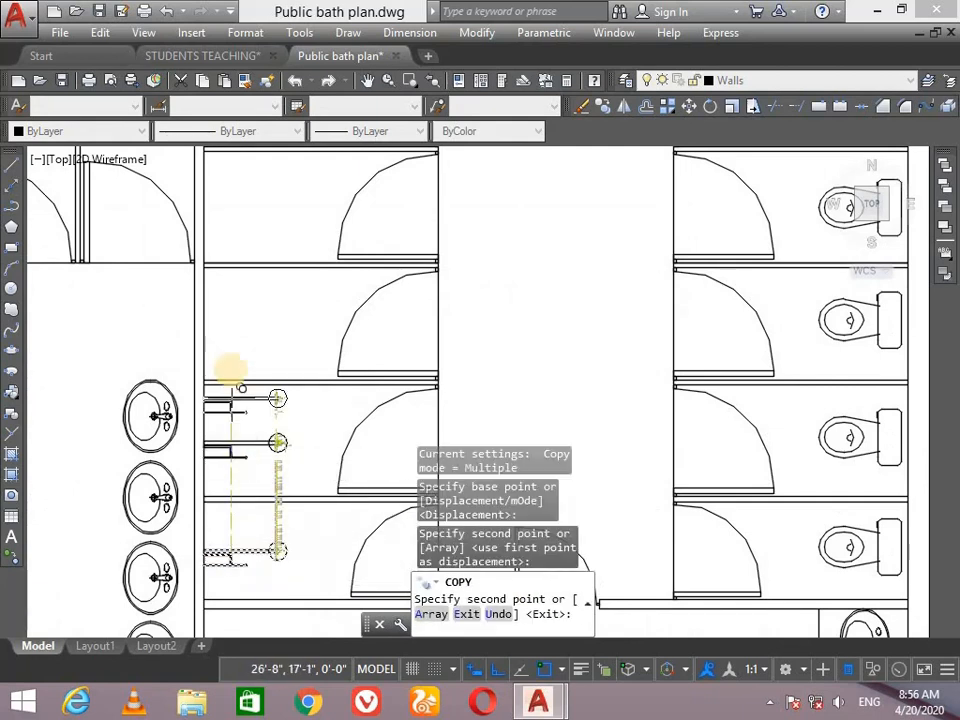
click(236, 327)
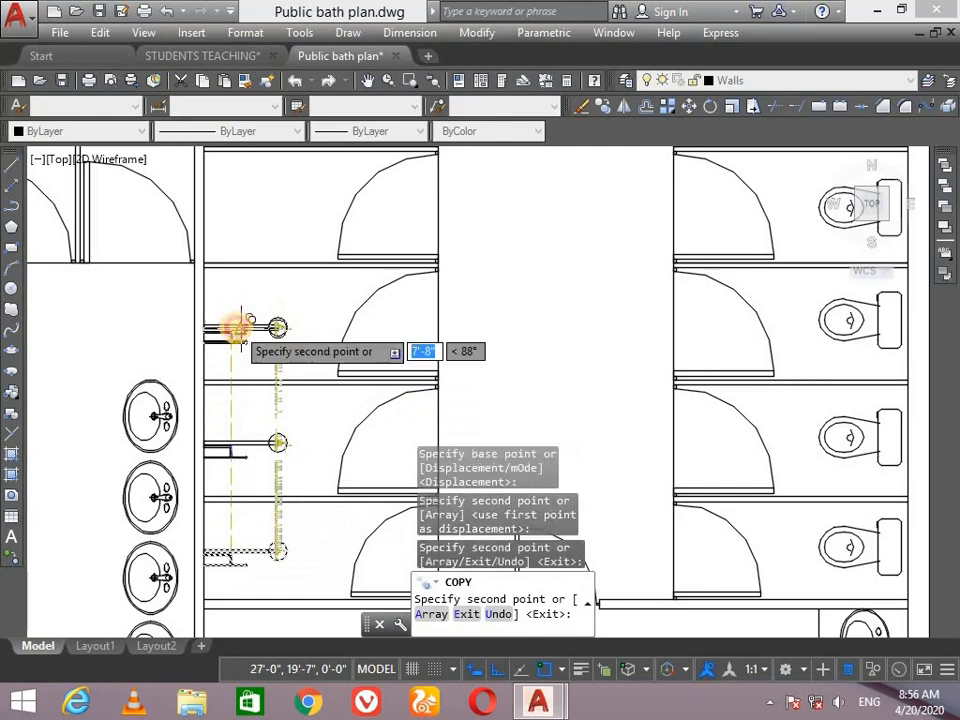
Place two more shower copies in the top two stalls of the same column, finish copying, and show the whole plan
scroll(232, 320, down, 4)
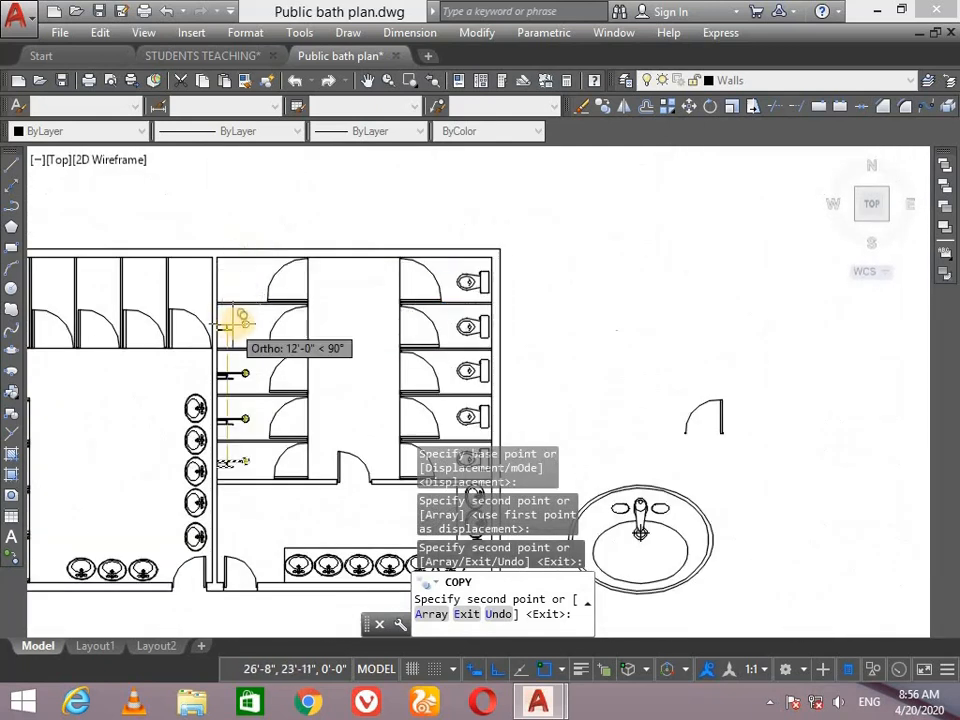
scroll(236, 318, up, 4)
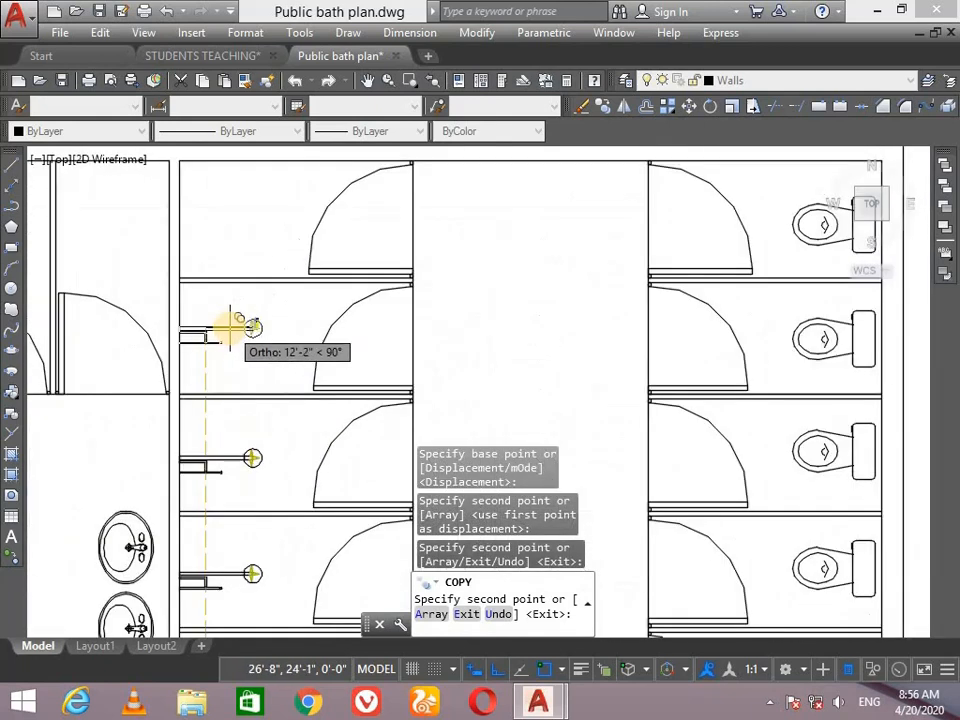
click(236, 327)
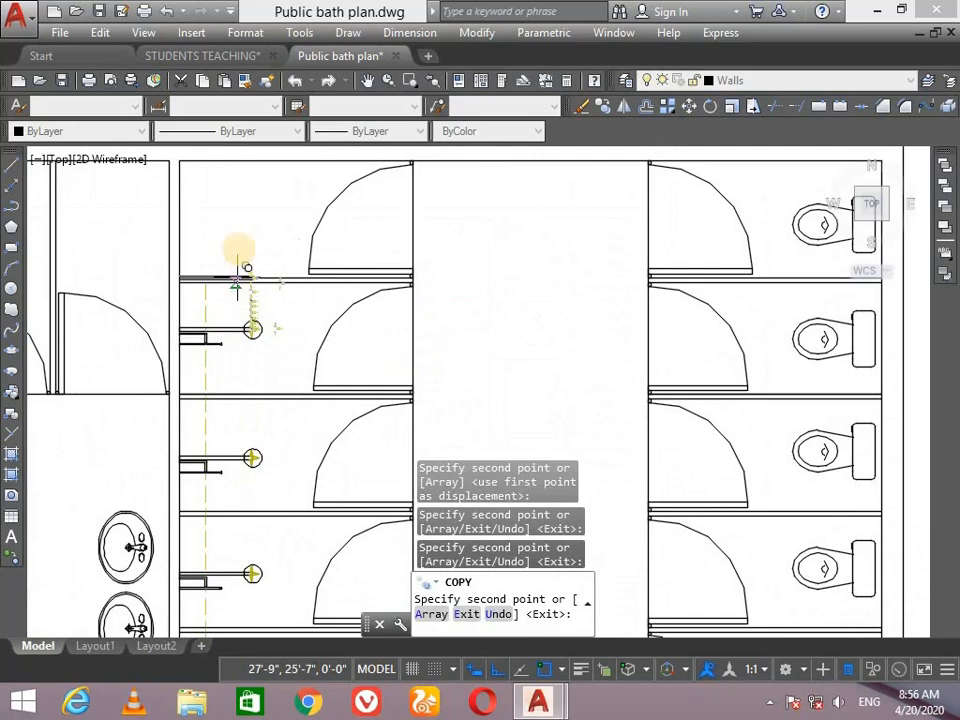
click(253, 212)
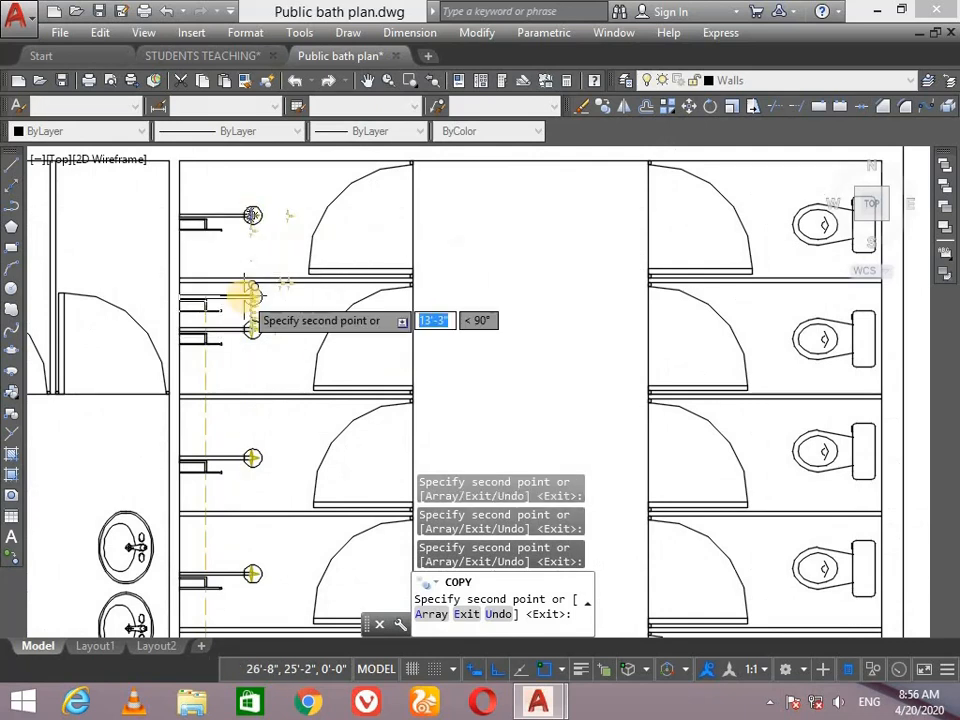
key(Return)
scroll(244, 296, down, 8)
scroll(244, 297, up, 4)
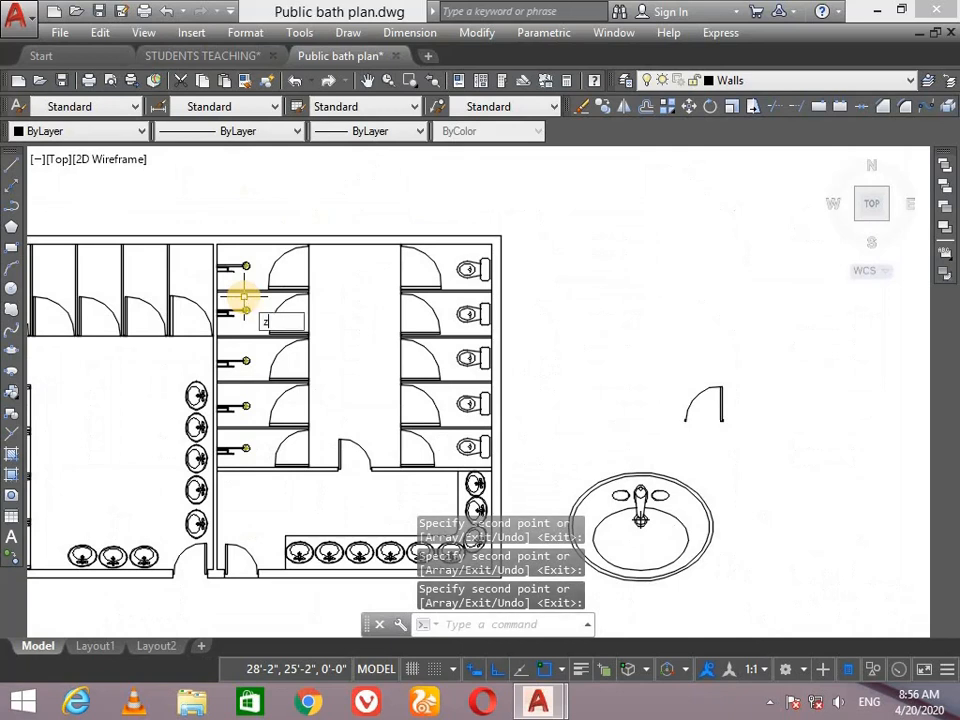
text(z)
key(Return)
key(Return)
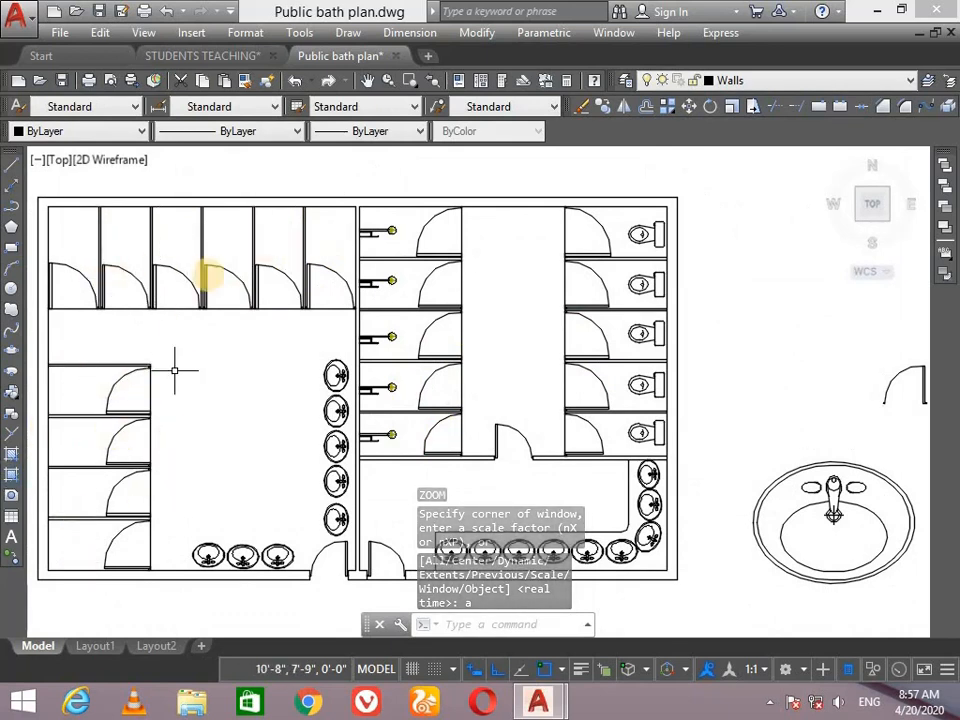
mouse_move(304, 250)
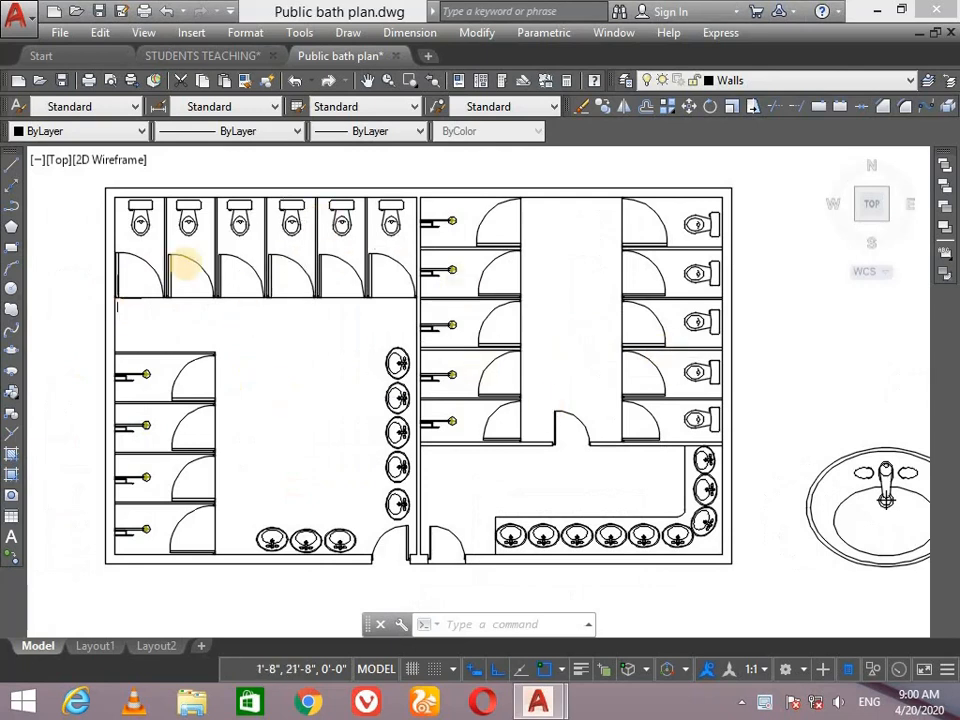
scroll(772, 445, down, 4)
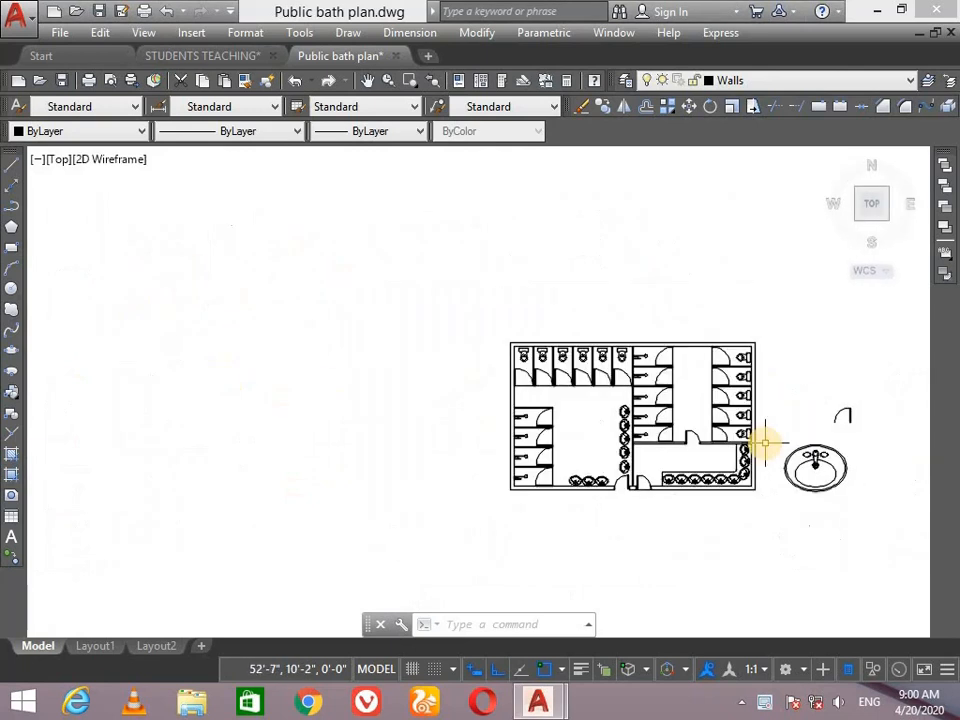
click(874, 375)
click(805, 537)
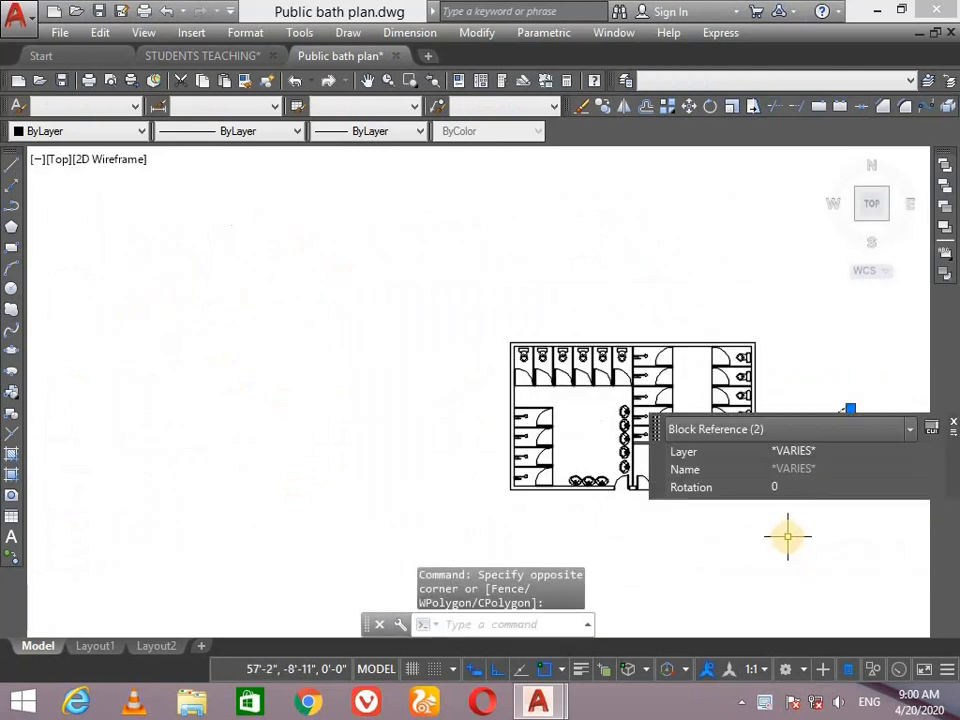
key(Escape)
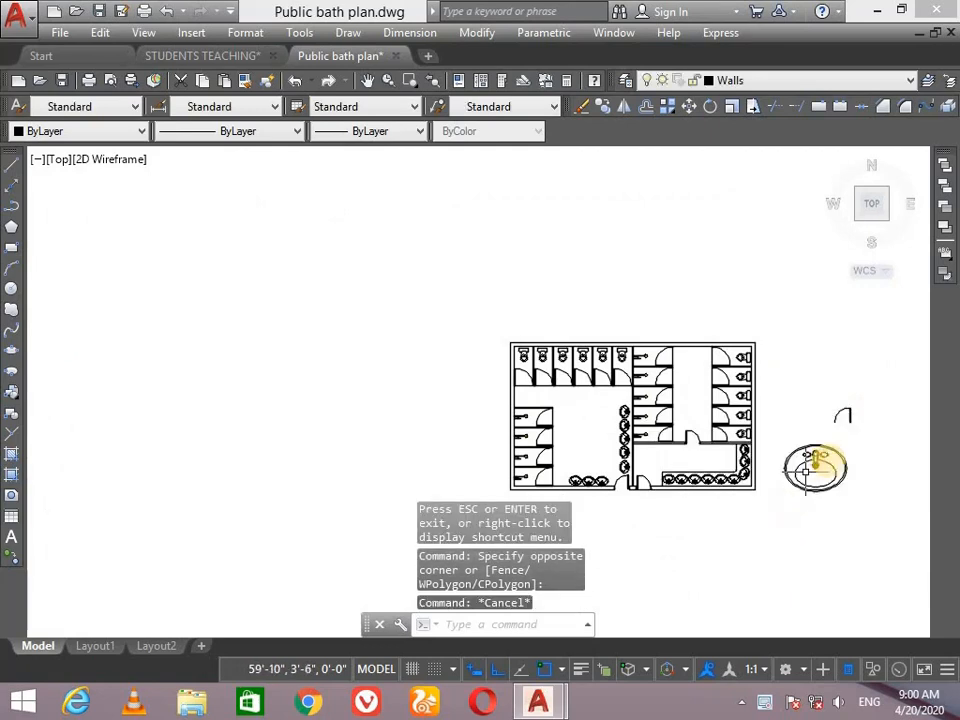
Open the definition of the large Basin block outside the plan in the Block Editor
scroll(814, 461, up, 6)
scroll(770, 590, up, 2)
scroll(739, 424, down, 3)
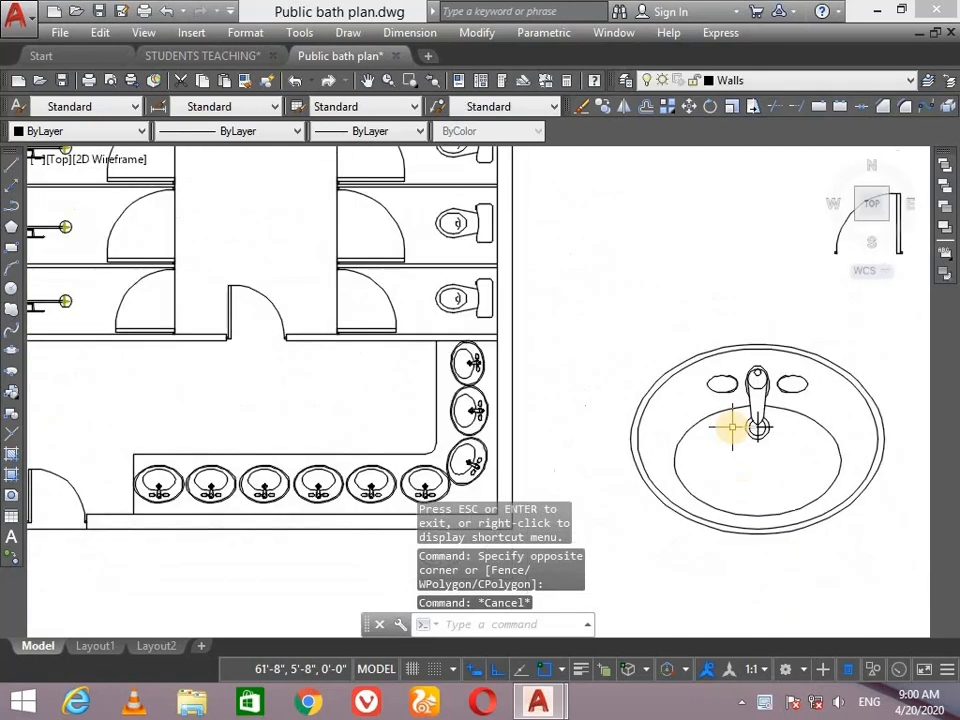
click(806, 415)
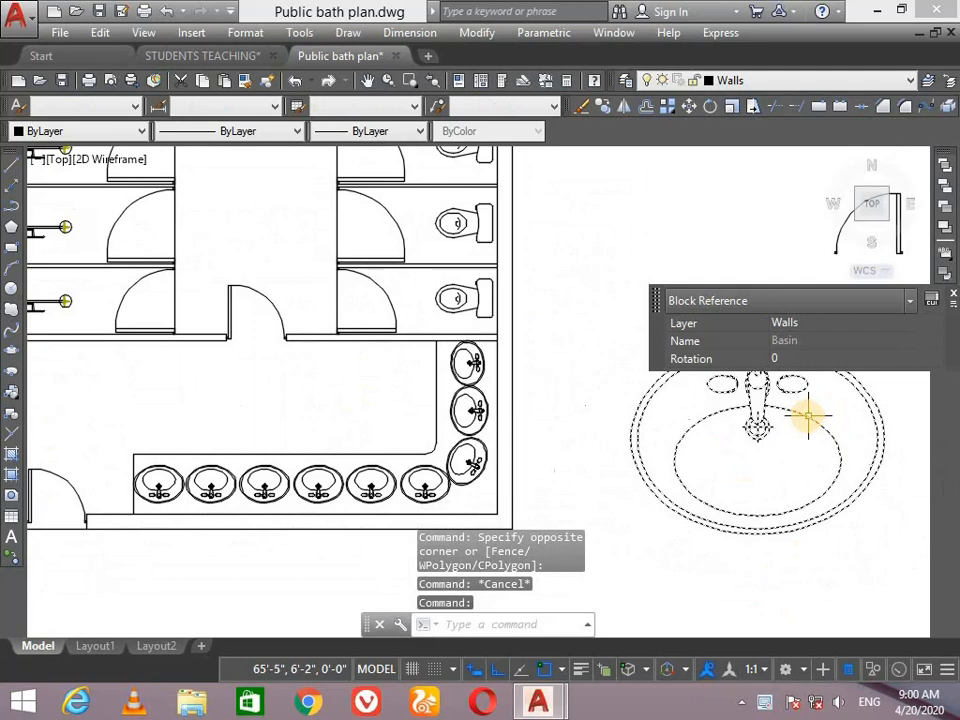
key(Return)
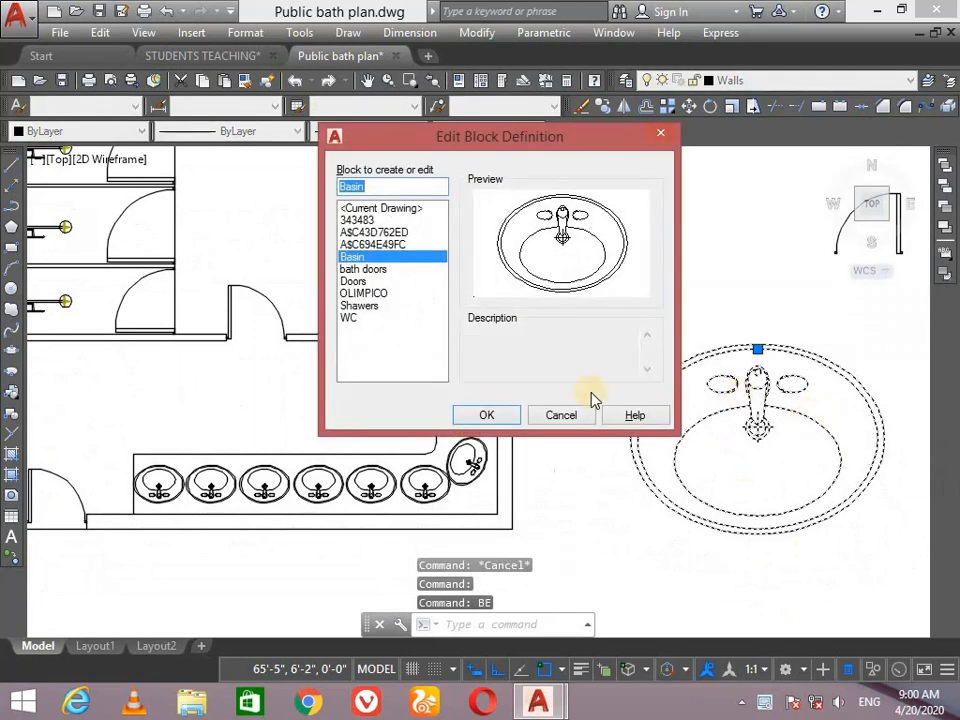
click(495, 418)
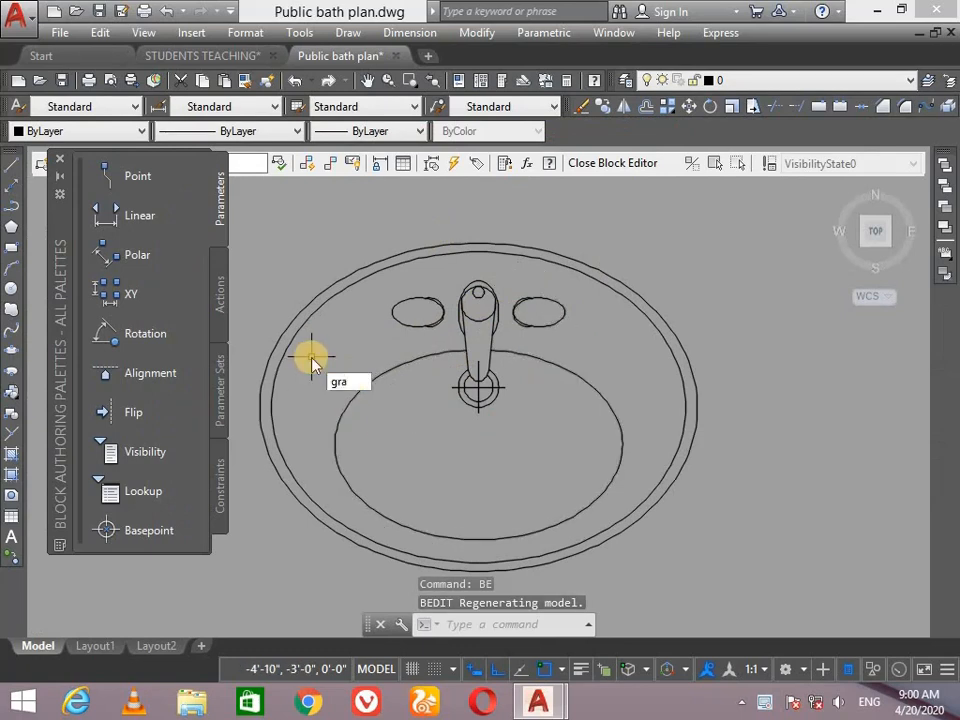
Start a two-color gradient fill and set Color 2 to the pale yellow-green true color RGB 240,251,197
text(gra)
key(Return)
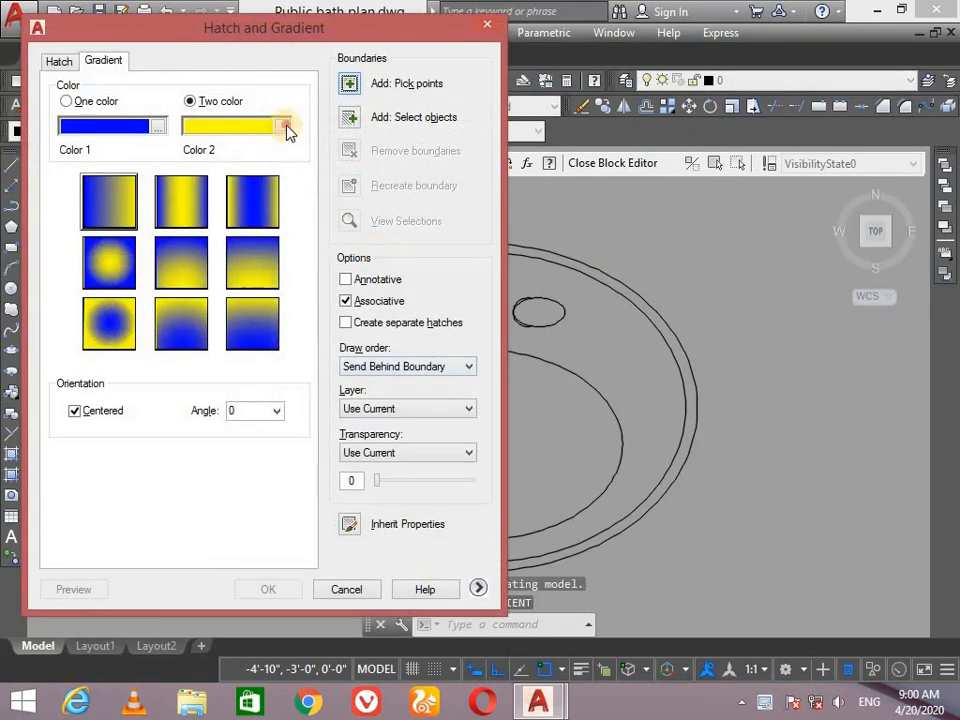
click(285, 128)
click(538, 174)
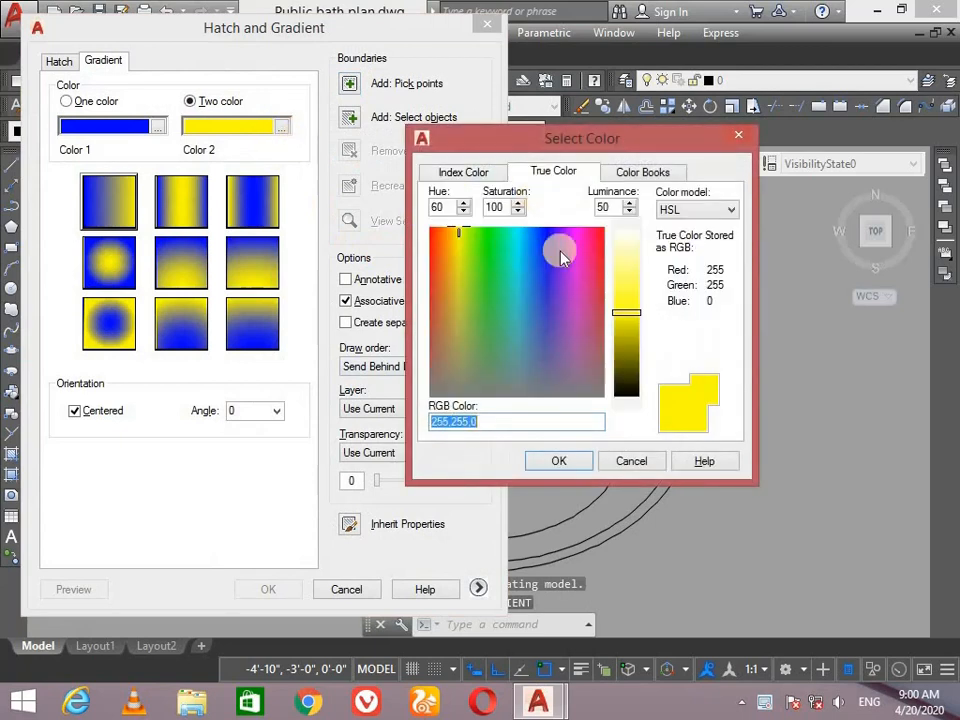
drag(460, 250, 476, 358)
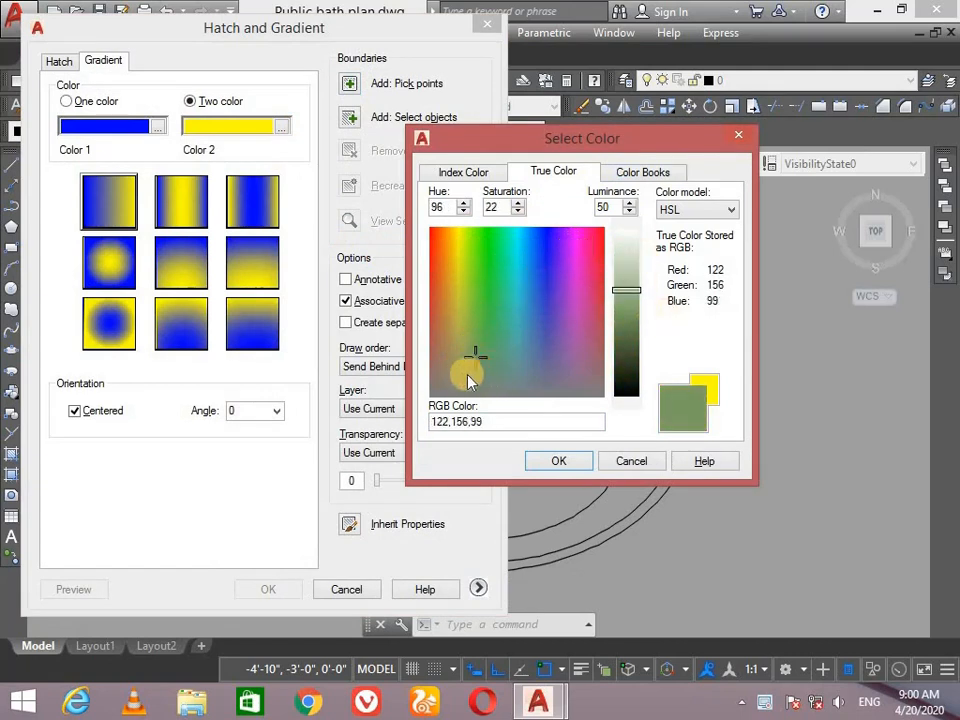
drag(474, 354, 464, 244)
drag(630, 296, 636, 258)
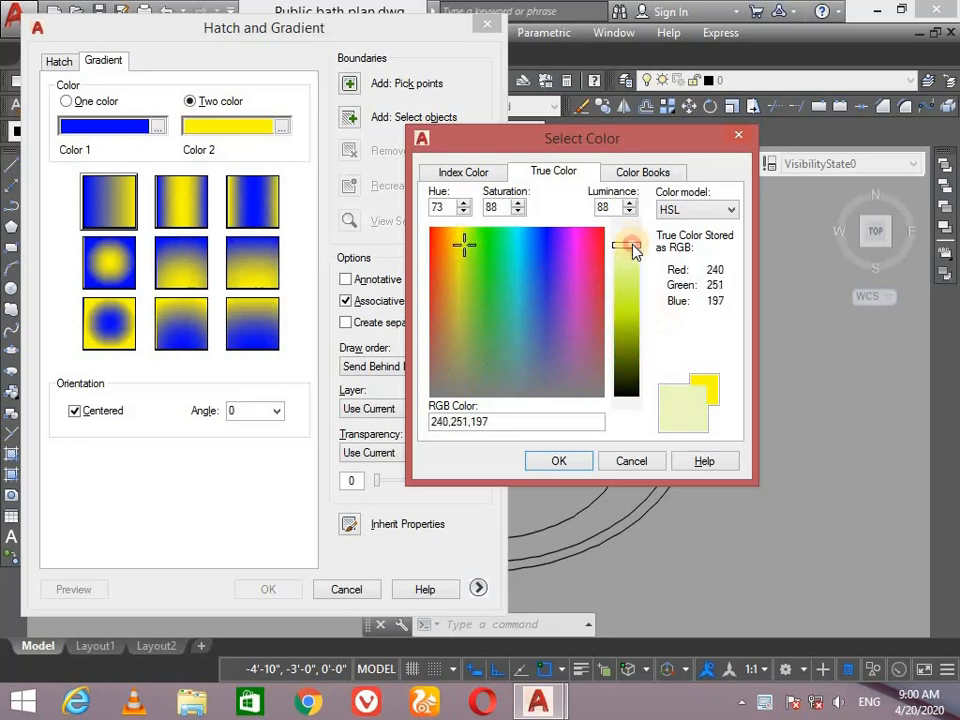
click(548, 468)
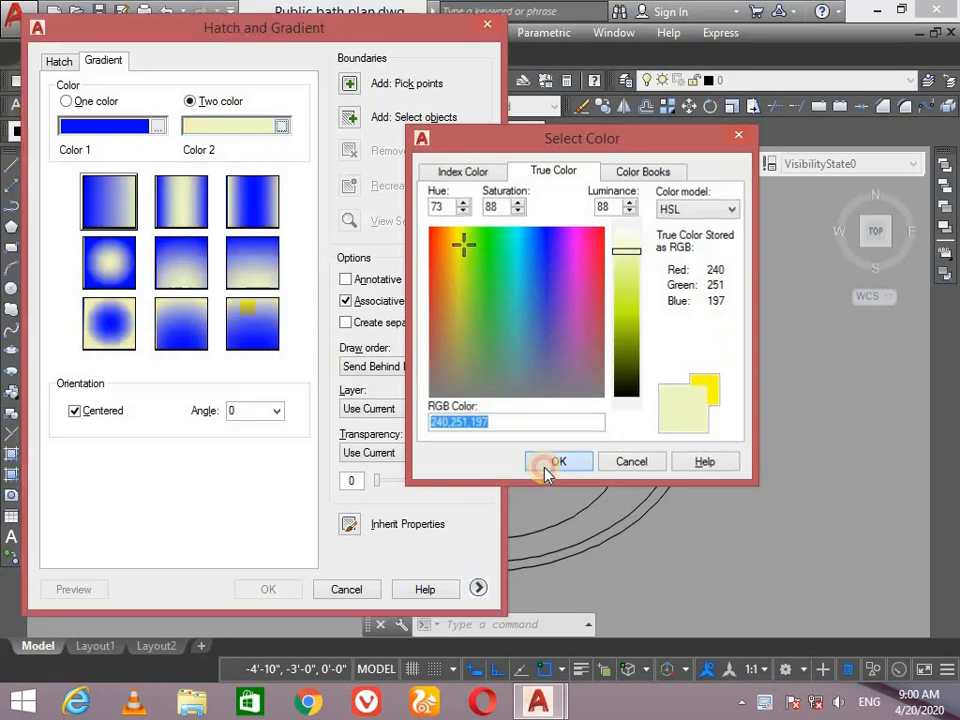
Set the gradient's Color 1 to the light blue true color RGB 216,236,253 and choose the radial pattern with the yellow-green center
click(157, 127)
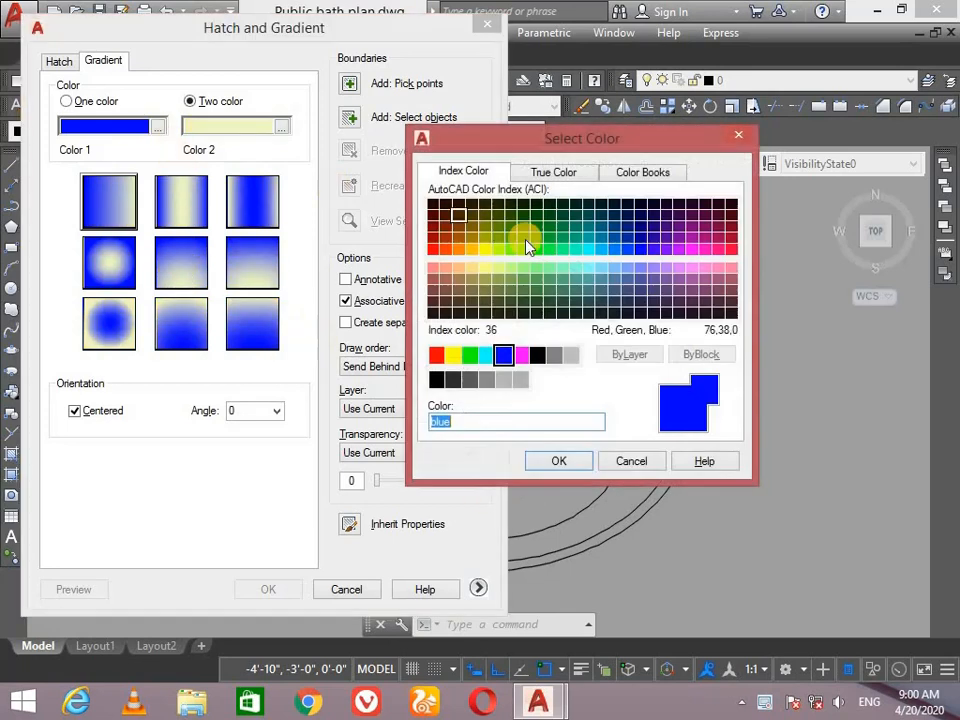
click(482, 217)
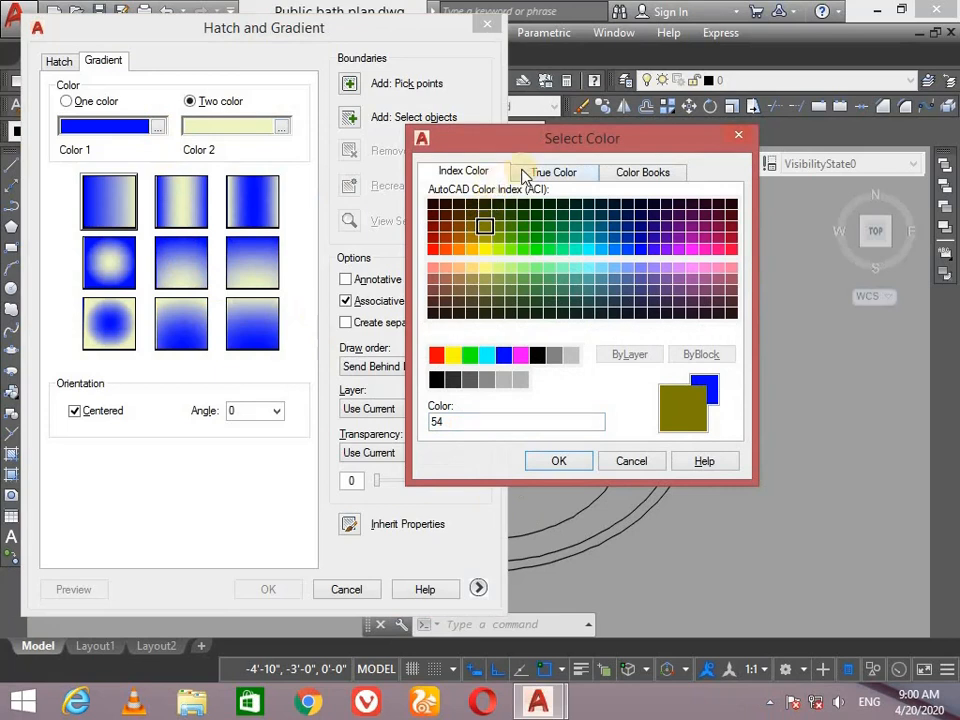
click(528, 172)
drag(572, 250, 530, 237)
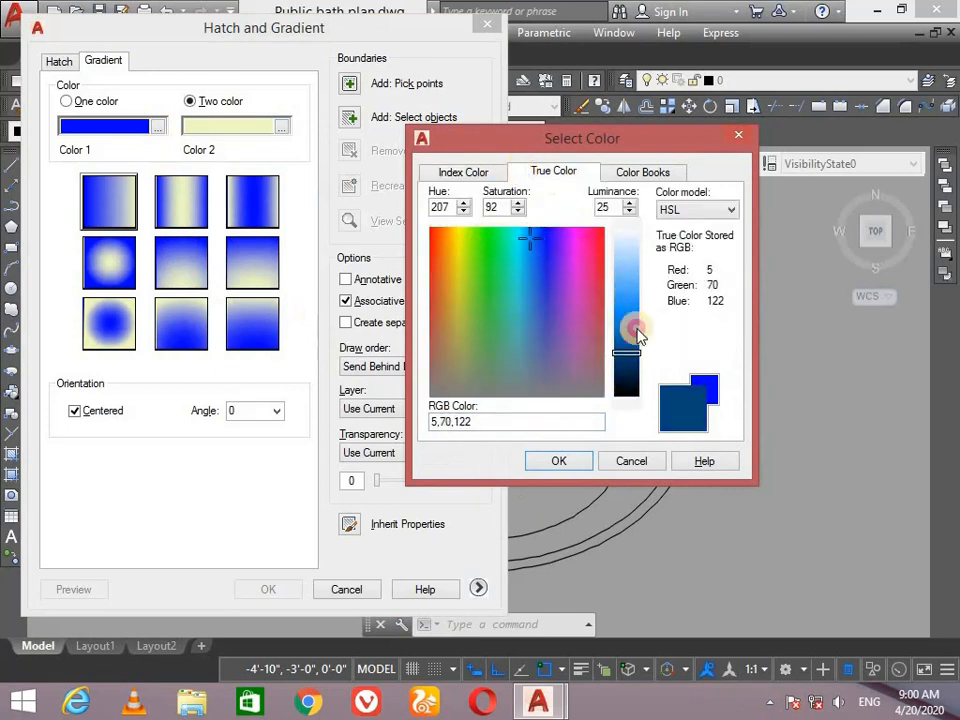
mouse_move(637, 340)
mouse_down()
mouse_move(637, 262)
mouse_move(616, 242)
mouse_up()
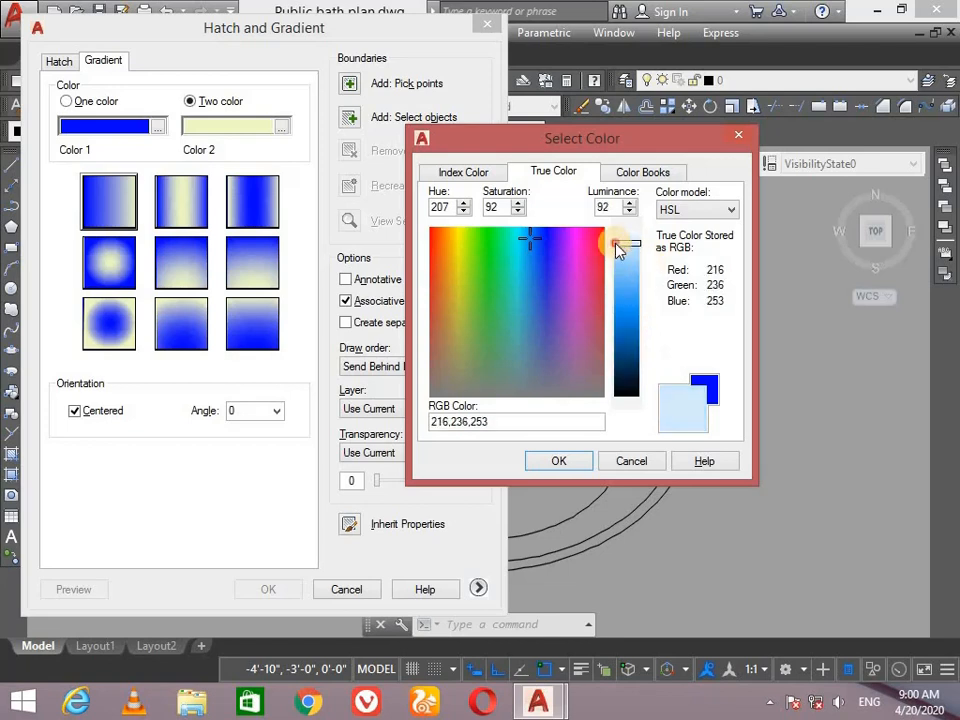
click(559, 462)
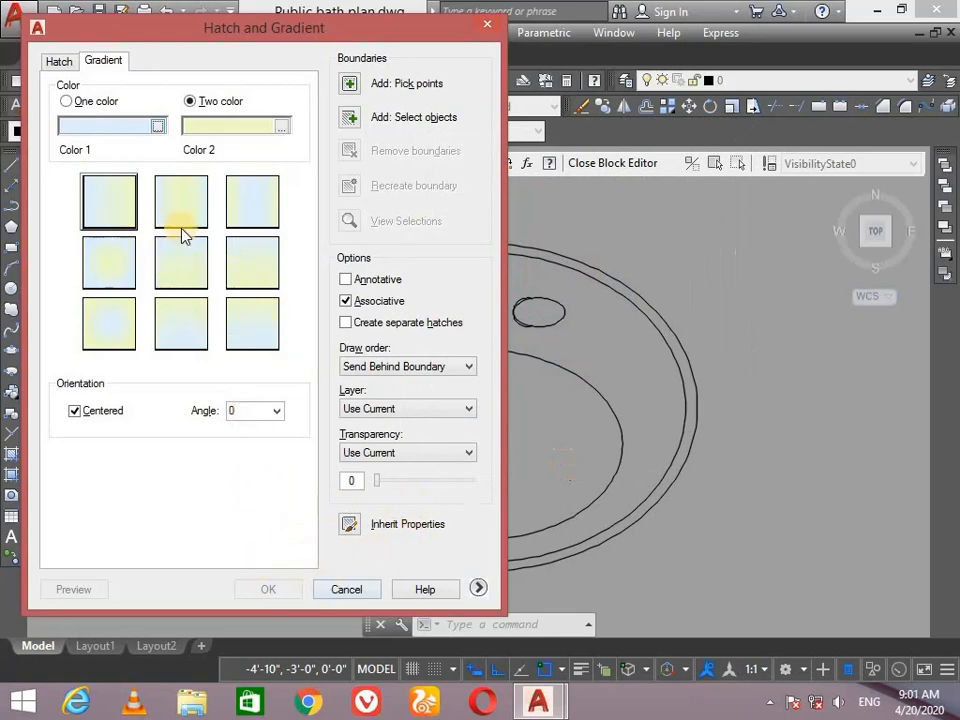
click(106, 266)
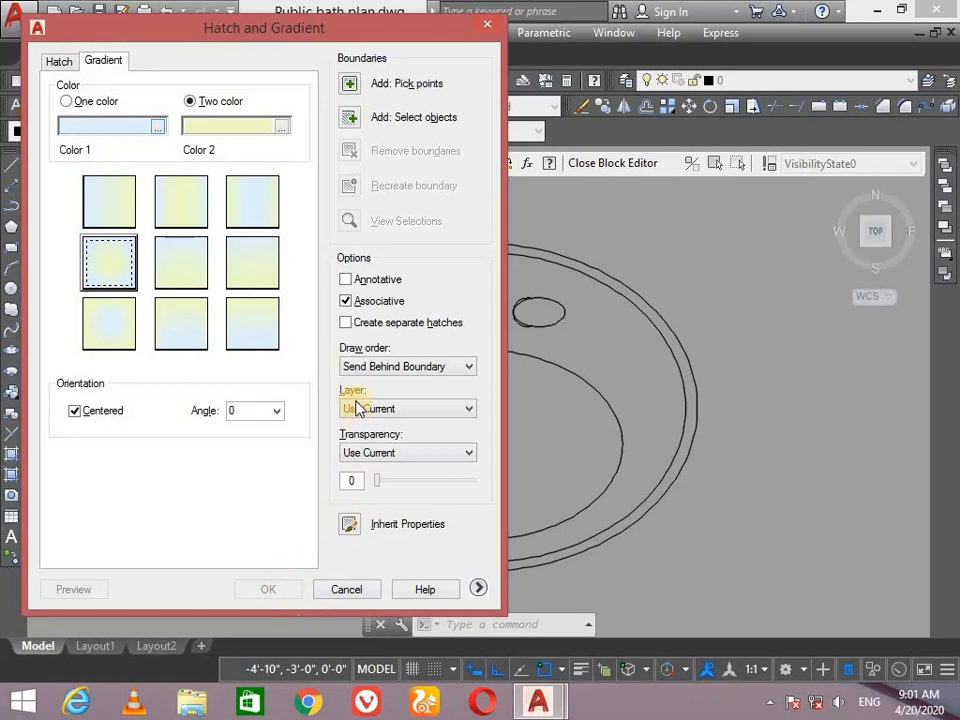
Pick the basin's surface, outer rim, faucet and both oval handle areas as boundaries for the radial gradient fill
click(350, 85)
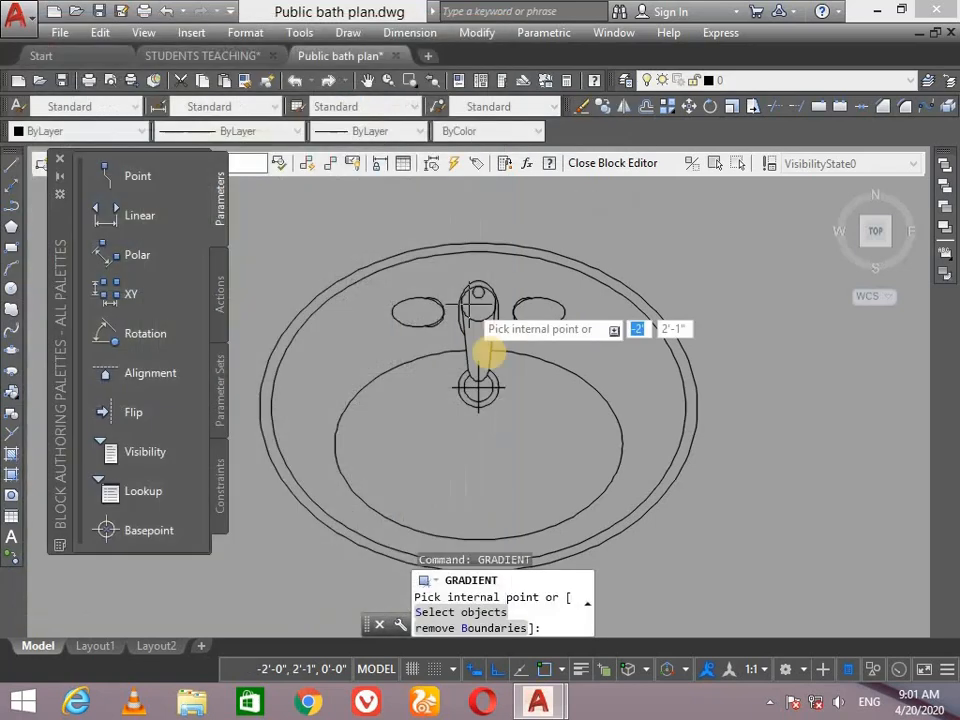
click(626, 362)
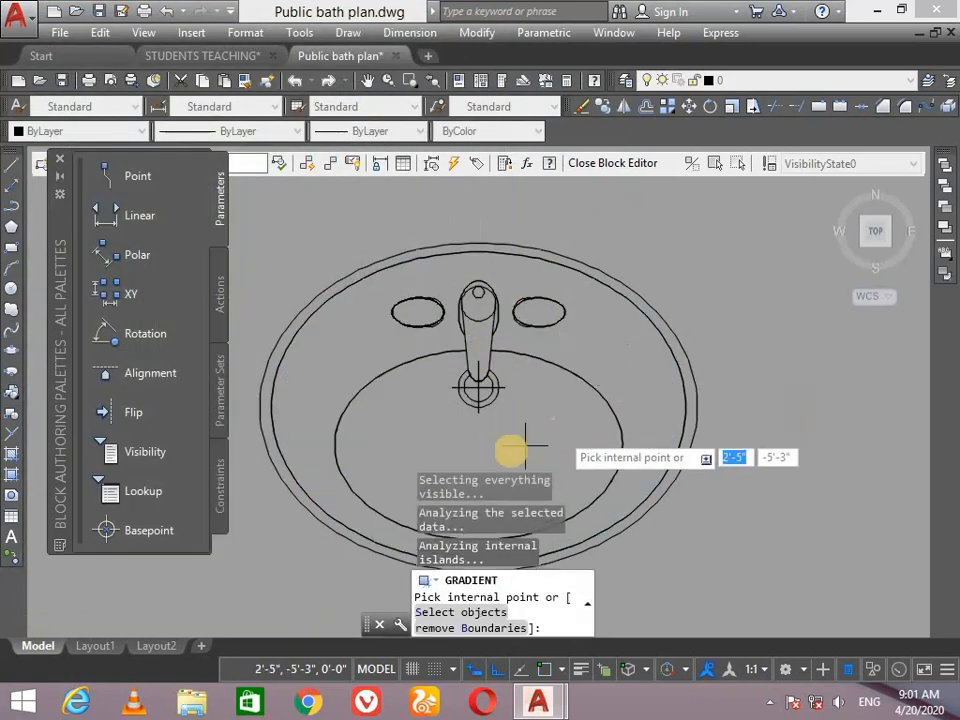
click(273, 453)
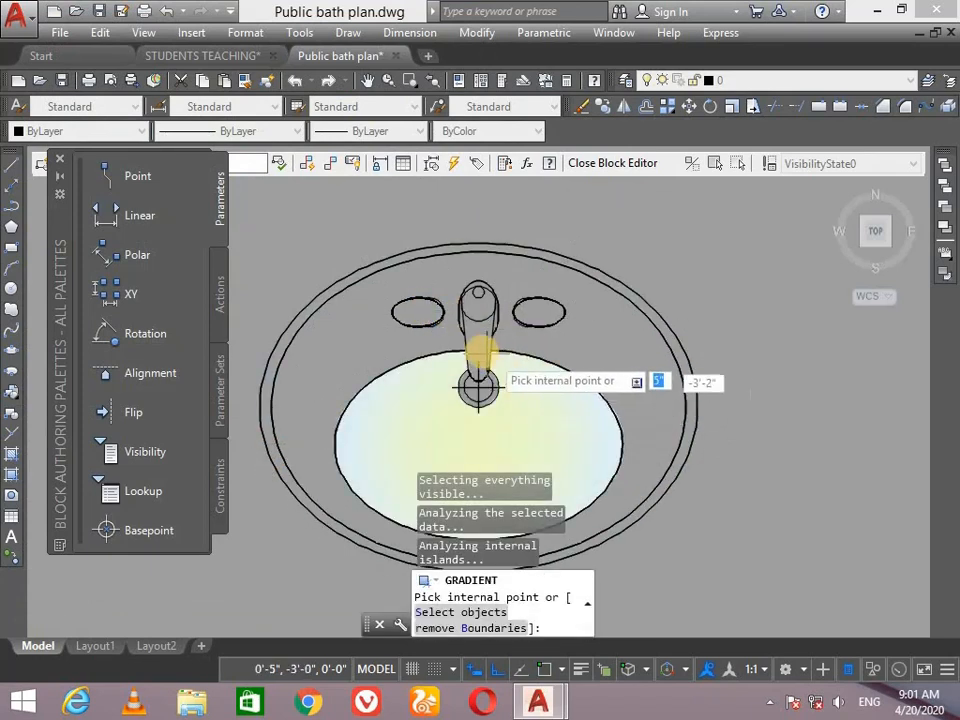
click(478, 320)
click(479, 306)
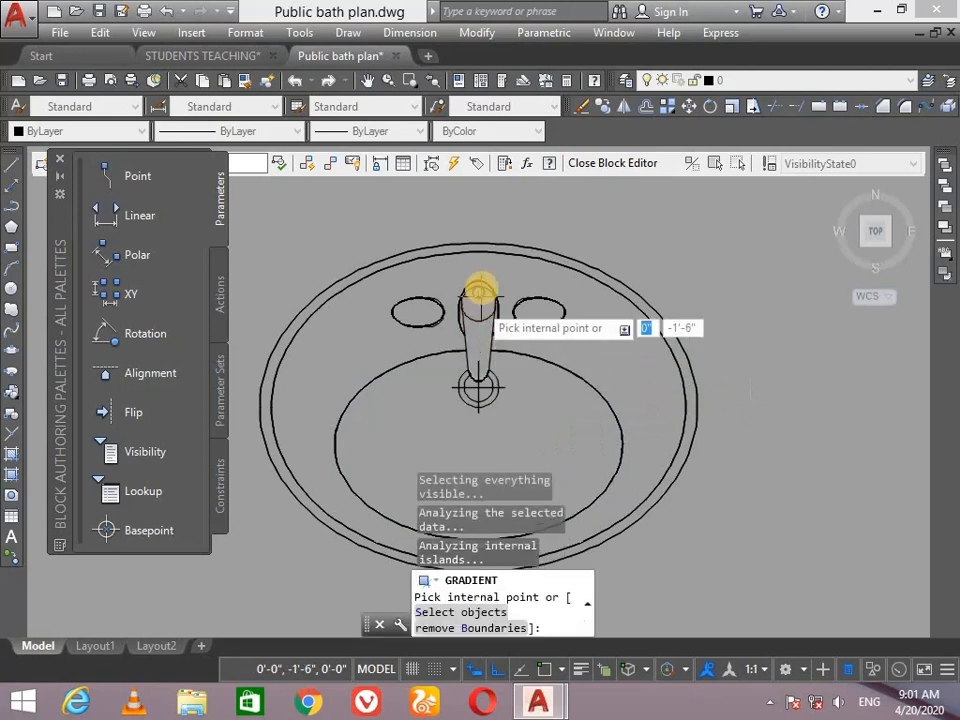
click(478, 291)
click(542, 315)
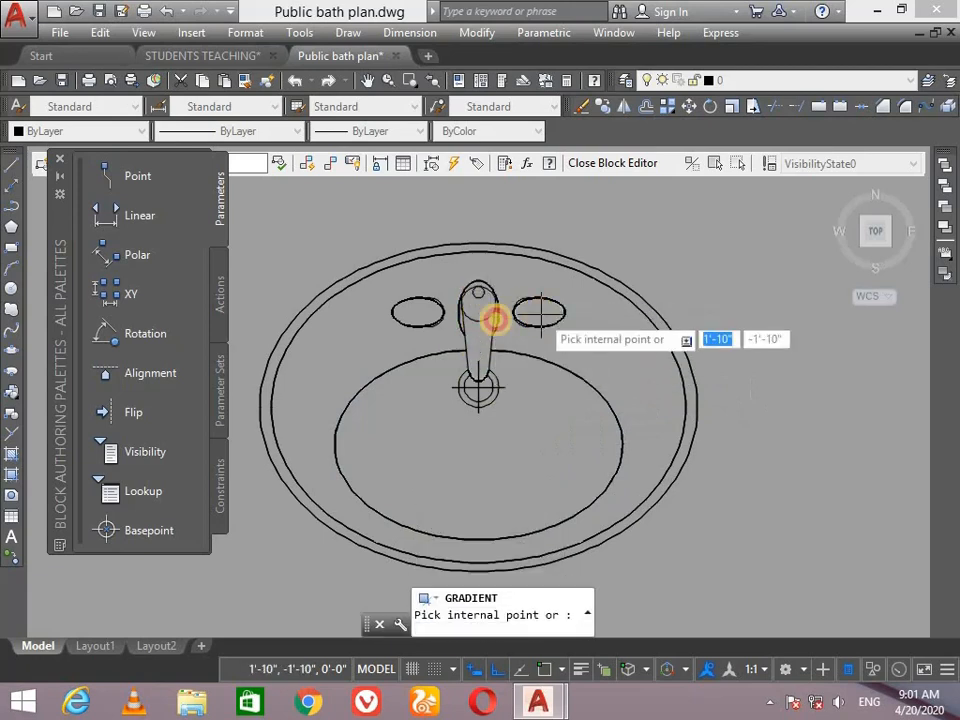
click(408, 311)
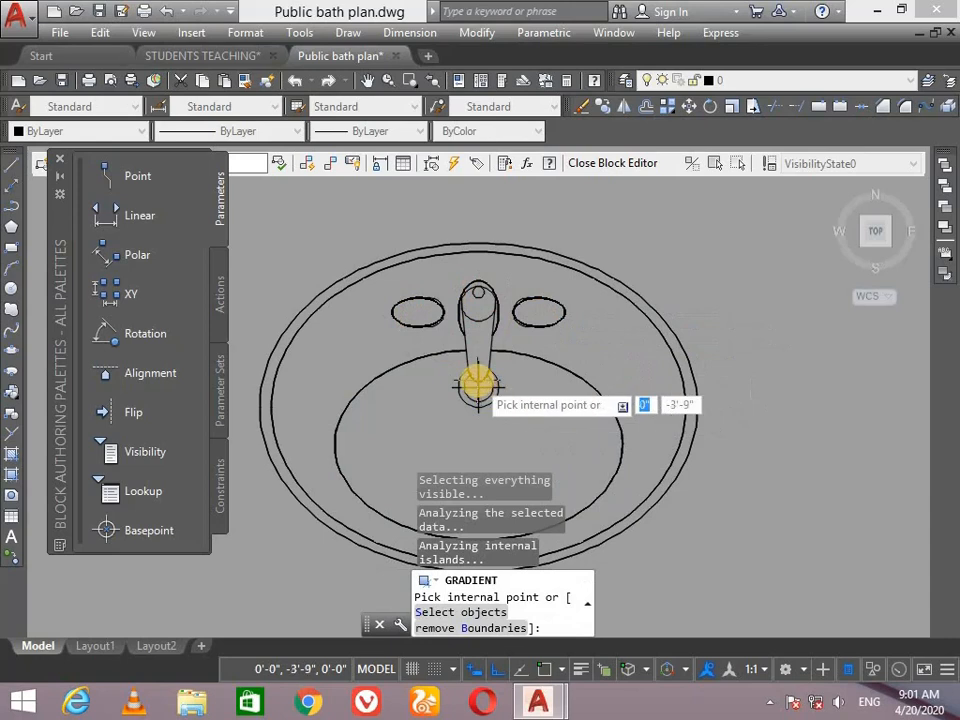
Add the small areas at the faucet's upper end to the boundaries and apply the radial gradient to the basin
scroll(476, 287, up, 4)
click(473, 301)
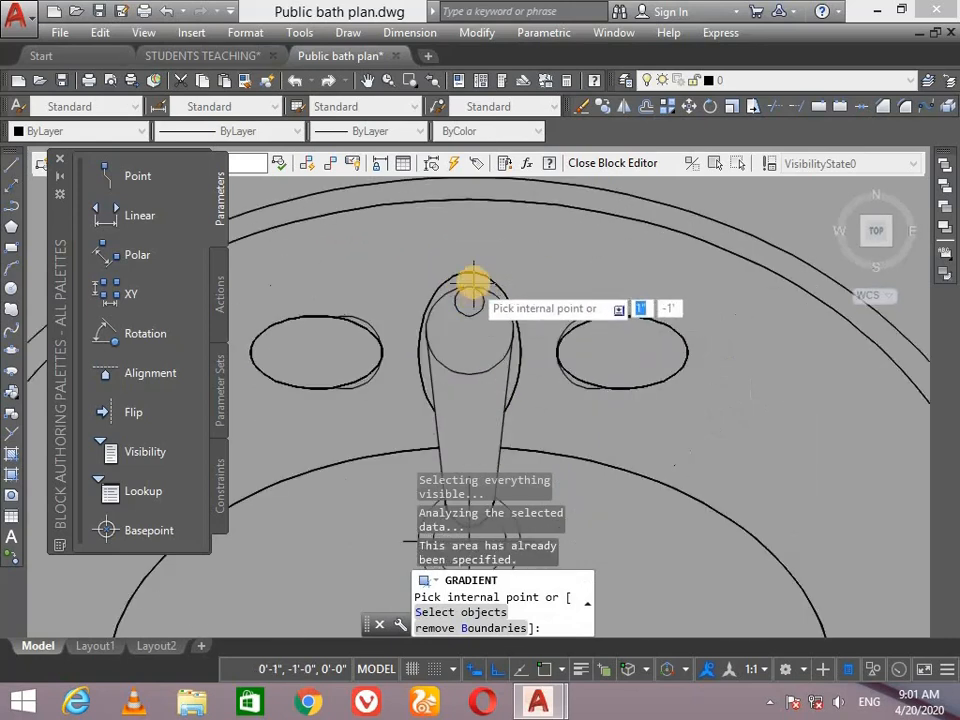
click(473, 280)
key(Return)
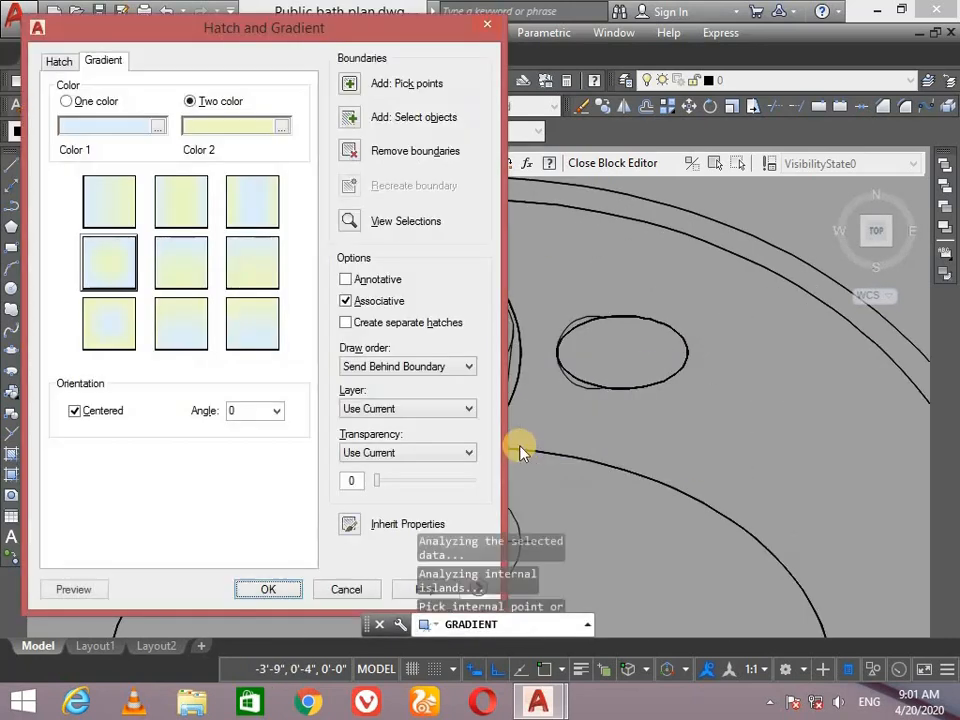
click(268, 589)
scroll(381, 446, down, 6)
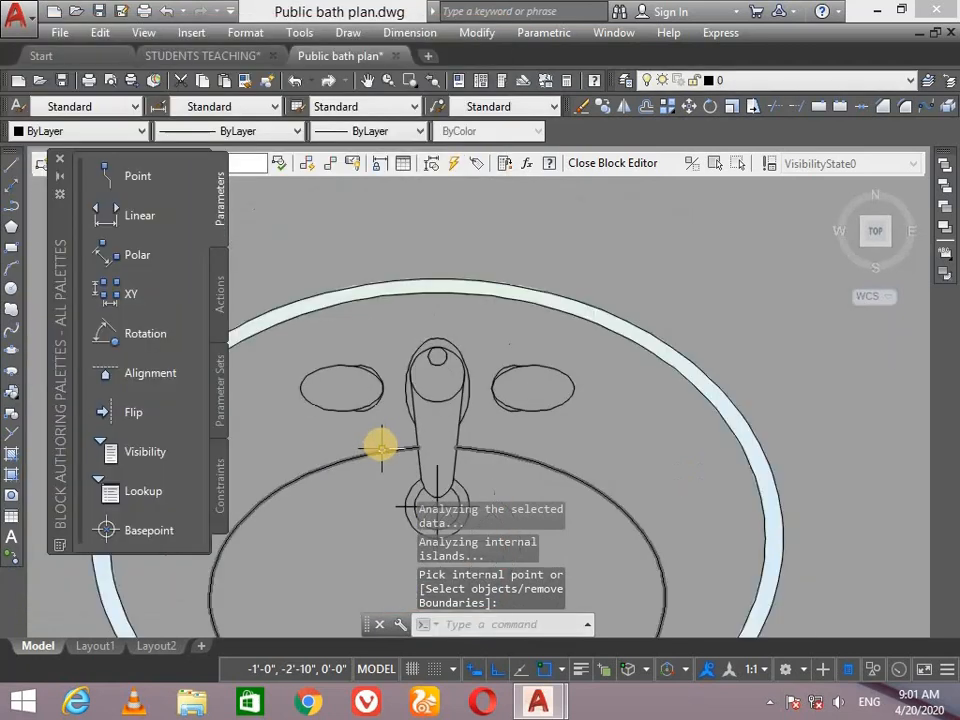
scroll(346, 538, up, 2)
scroll(346, 538, up, 3)
scroll(375, 542, down, 3)
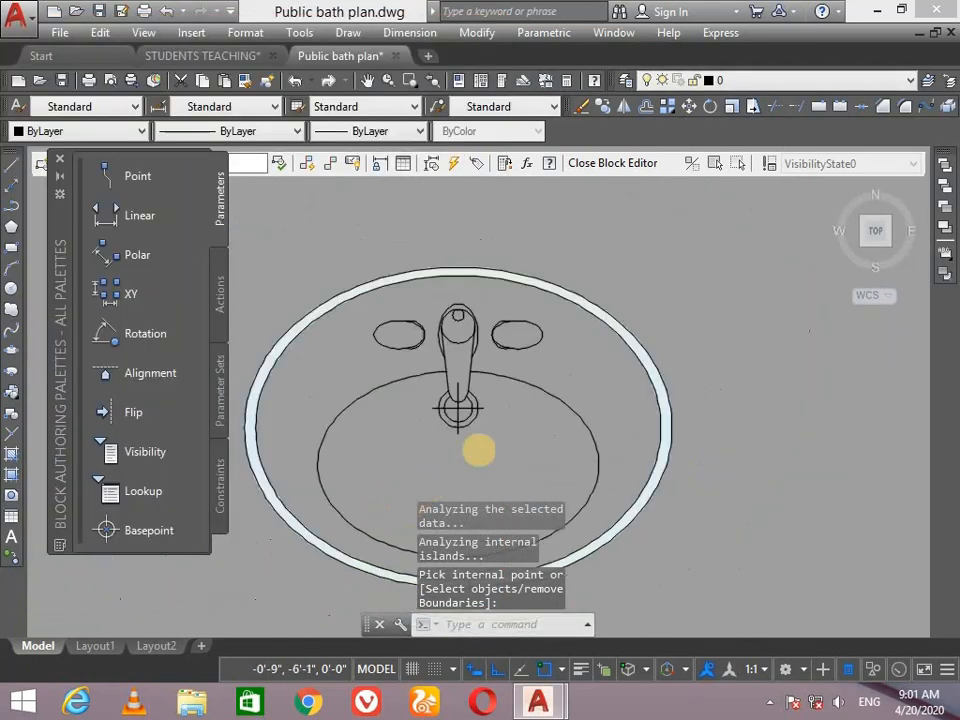
Fill the basin surface between rim and bowl with the middle gradient pattern, light blue above and yellow-green below
text(gra)
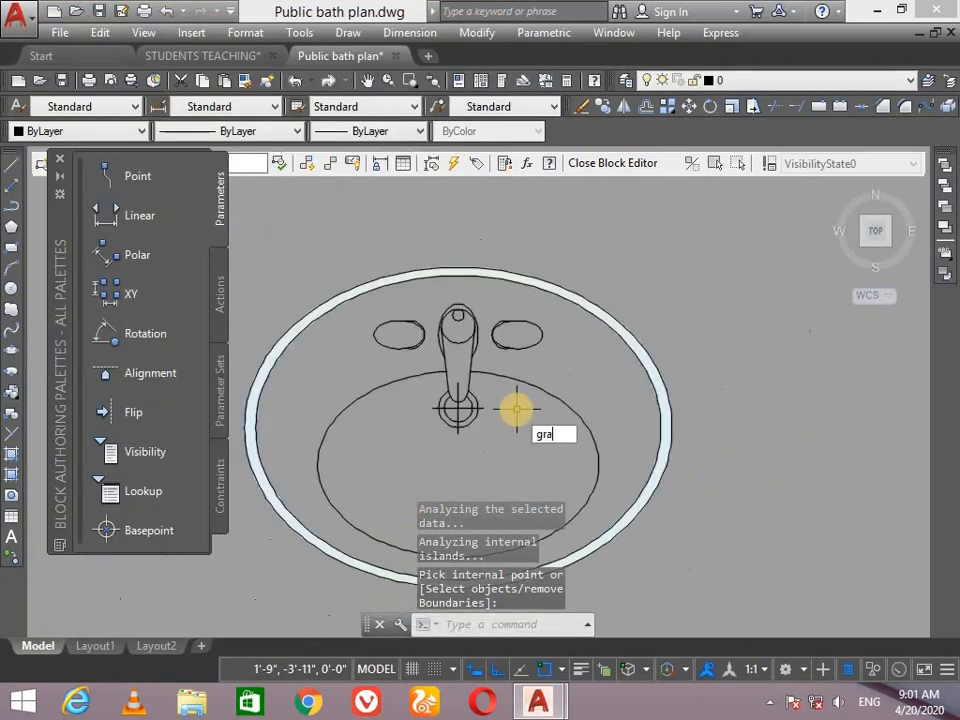
key(Return)
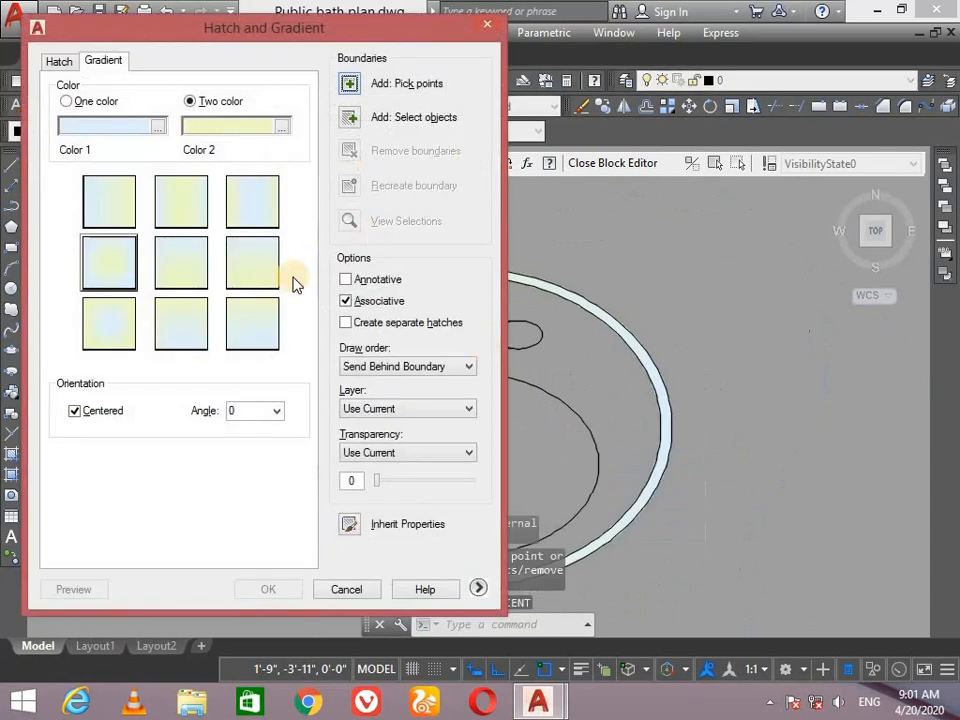
click(180, 261)
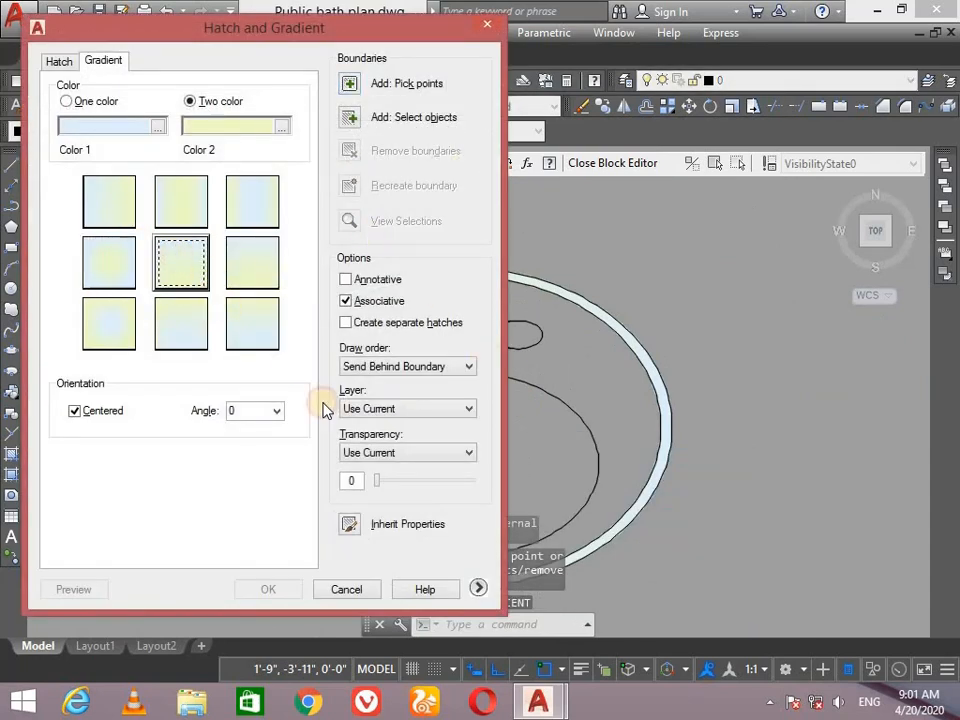
click(349, 84)
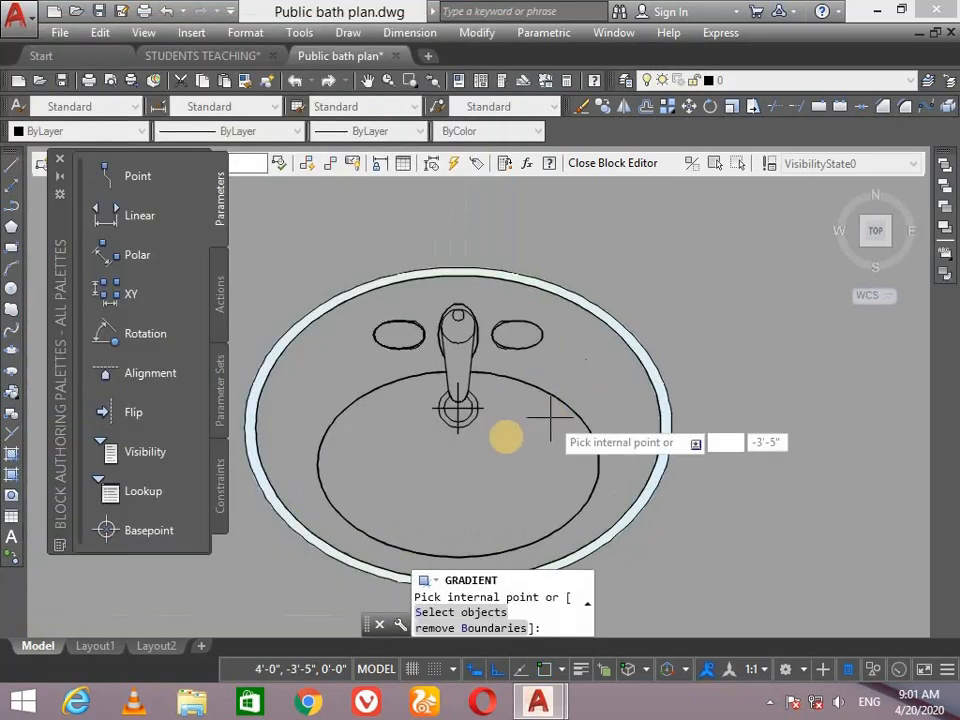
click(505, 437)
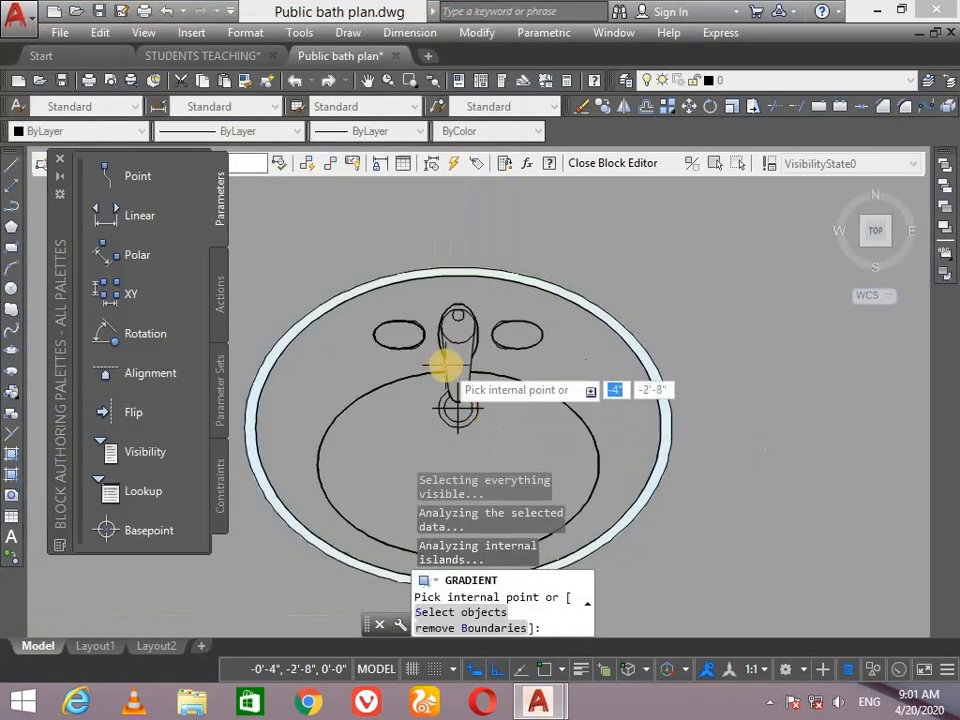
key(Return)
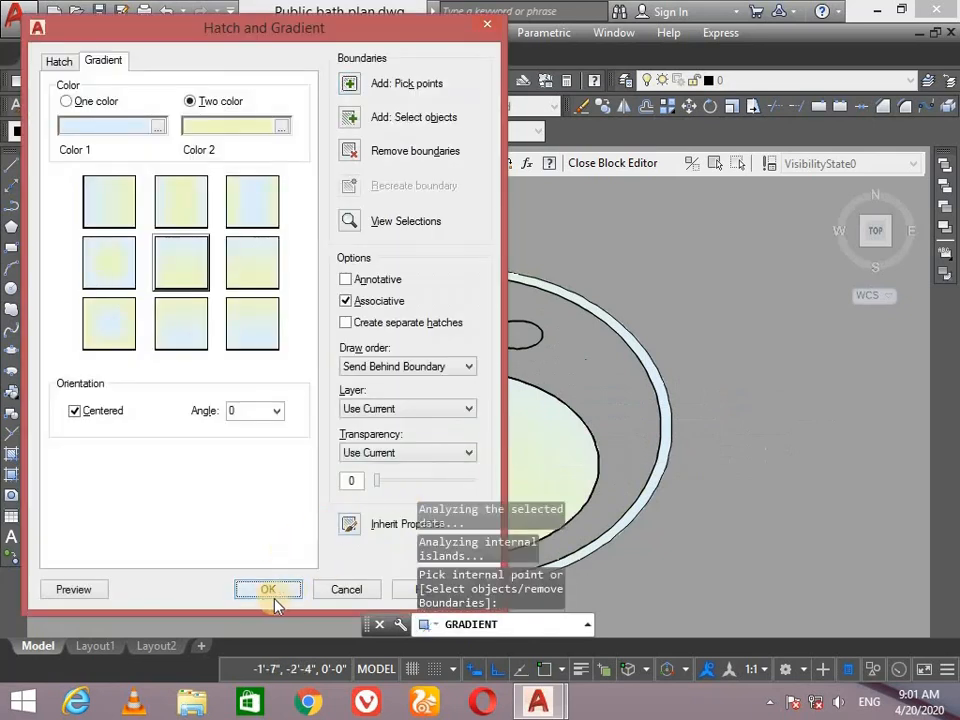
click(278, 591)
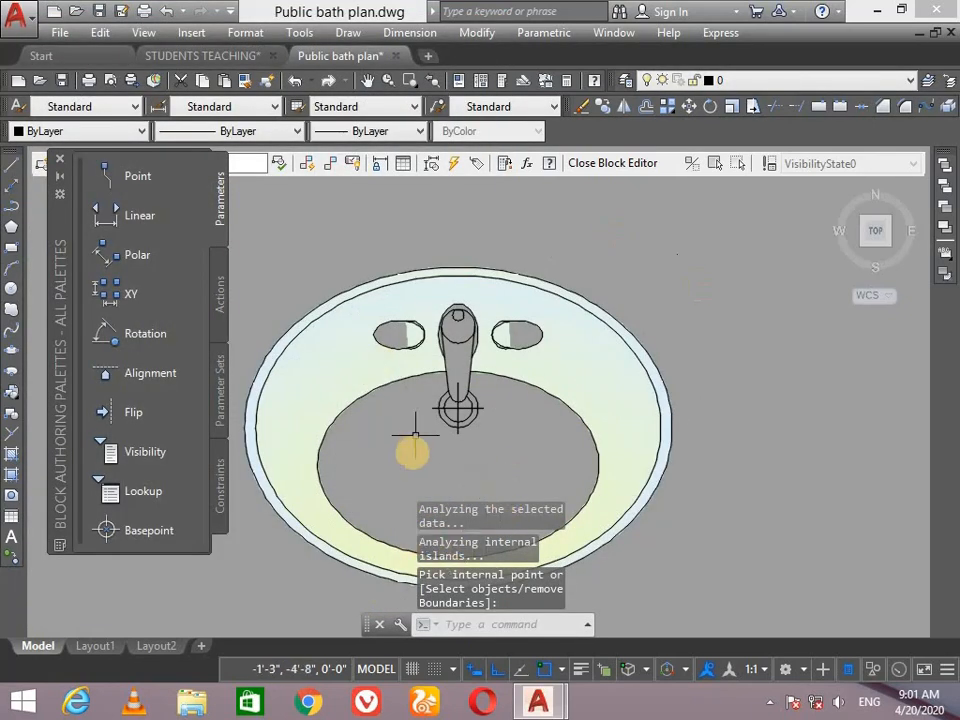
Start another two-color gradient fill and set Color 1 to the pale yellow true color RGB 250,254,220
text(gra)
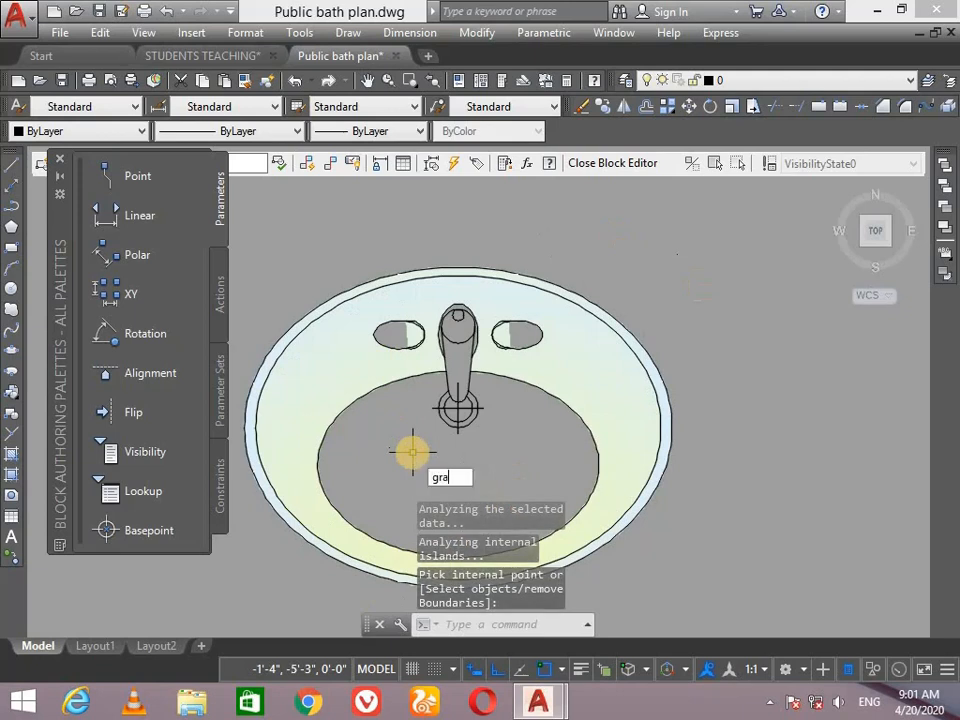
key(Return)
click(158, 126)
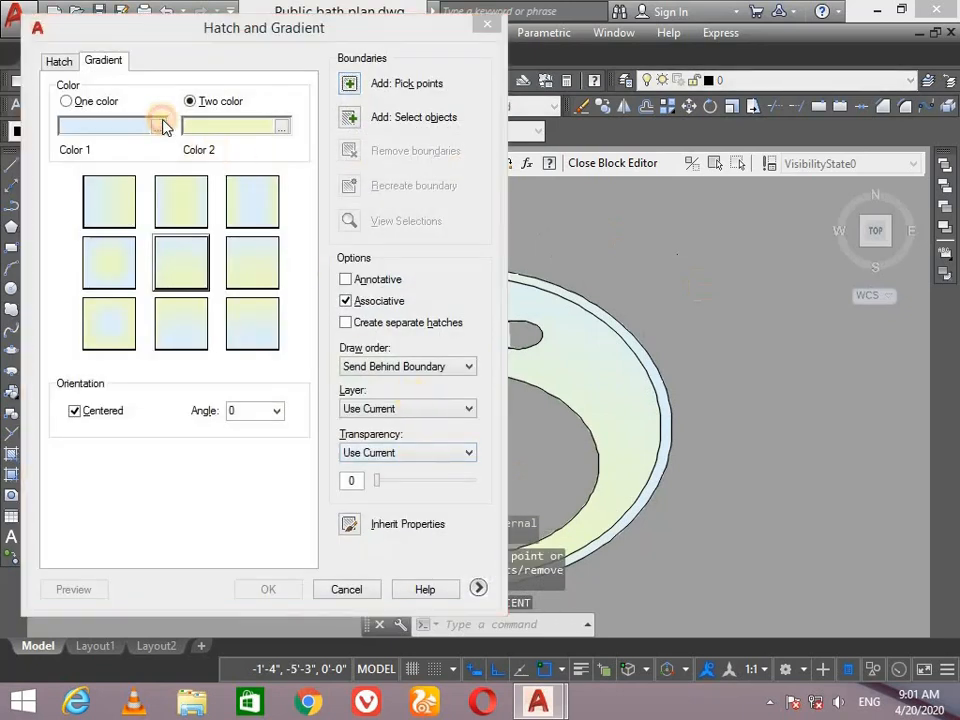
mouse_move(500, 237)
mouse_down()
mouse_move(457, 242)
mouse_move(484, 241)
mouse_up()
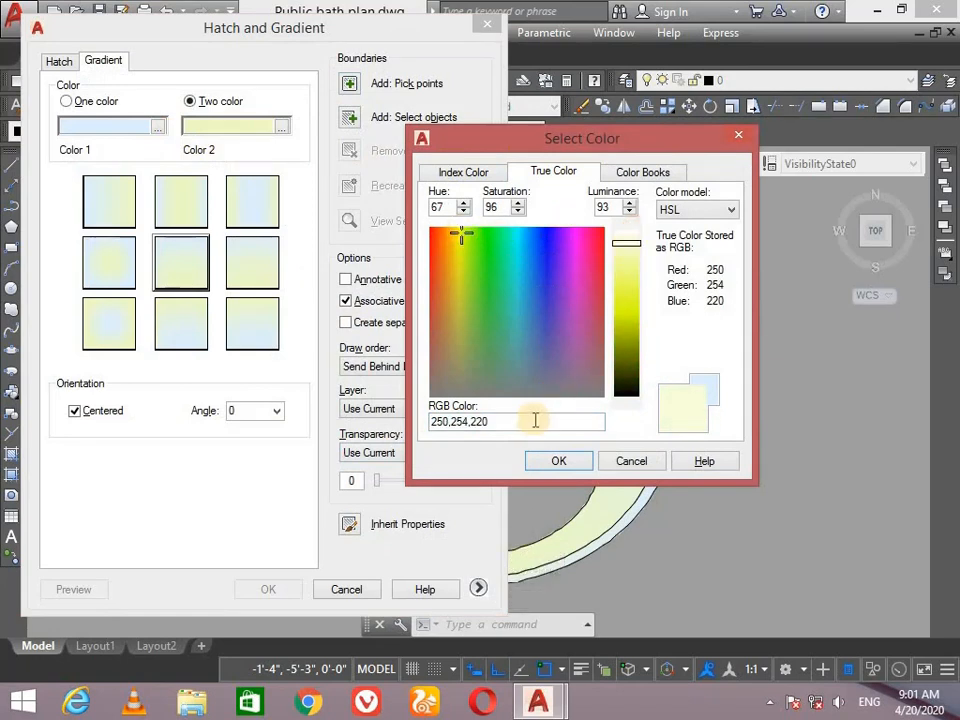
click(568, 463)
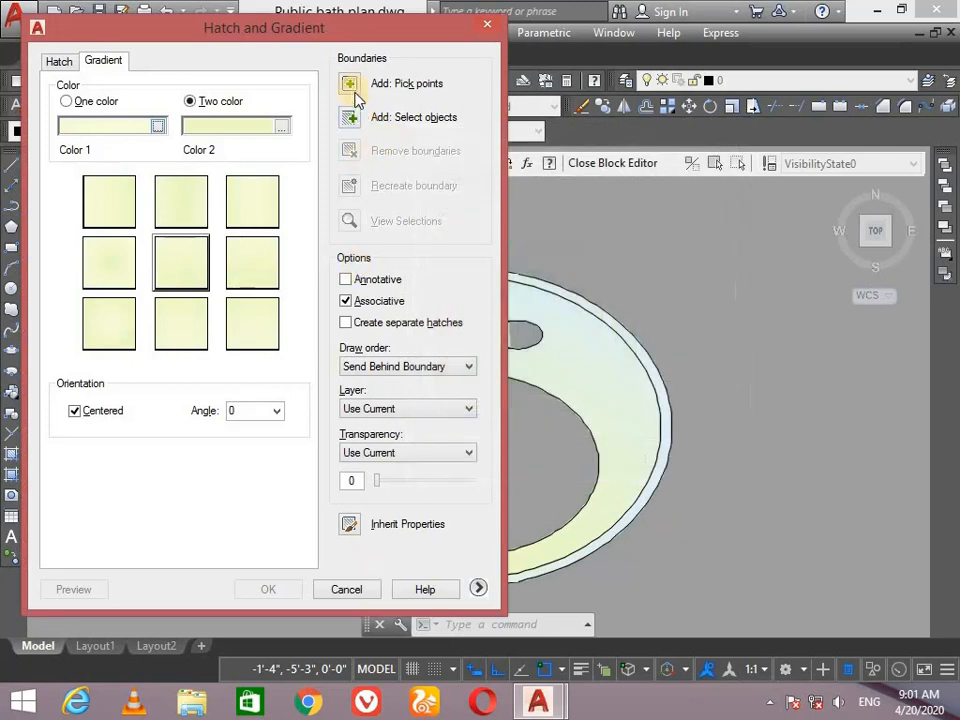
Fill the inner bowl of the basin with the pale yellow and yellow-green gradient
click(357, 86)
click(514, 430)
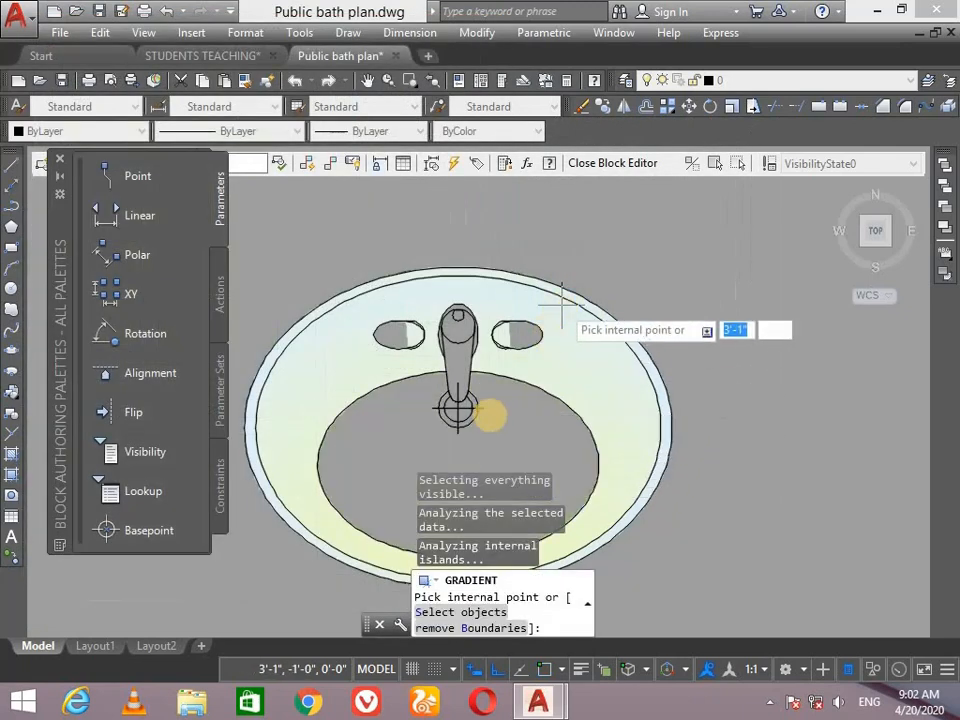
key(Return)
click(268, 589)
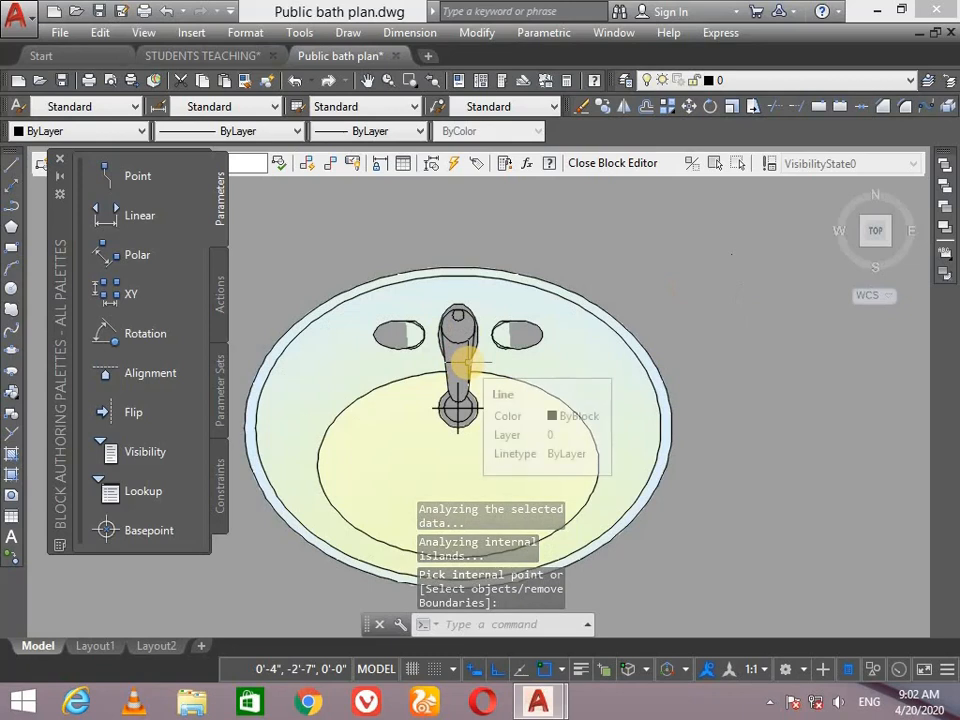
Start another gradient fill and open the color selection for Color 2
text(gra)
key(Return)
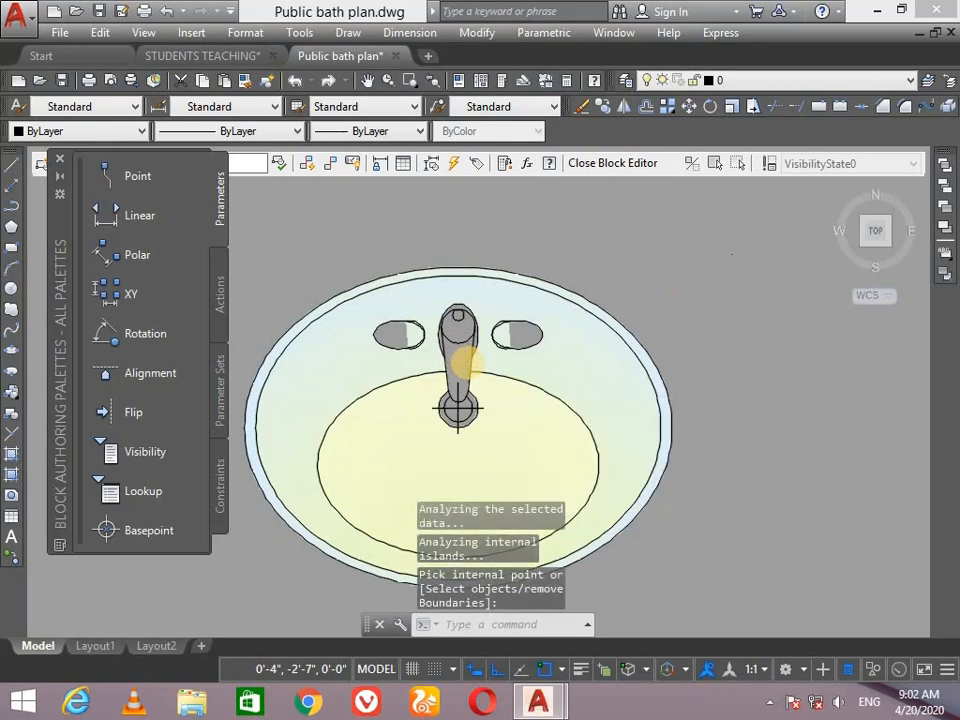
click(282, 127)
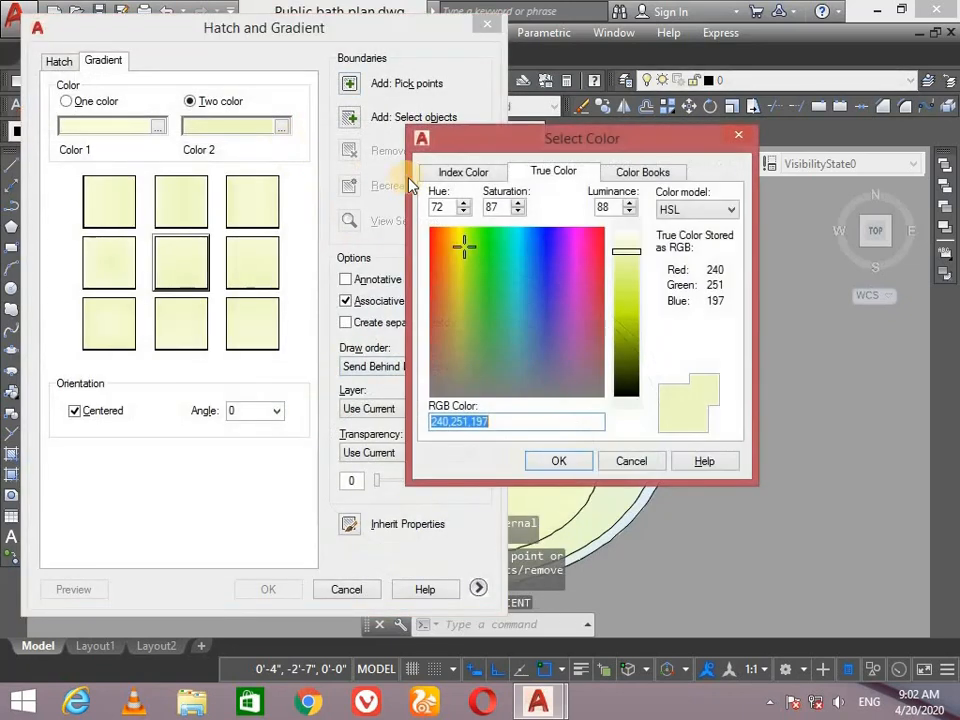
Browse the index colors and color books for Color 2, and return to the true color settings
click(461, 171)
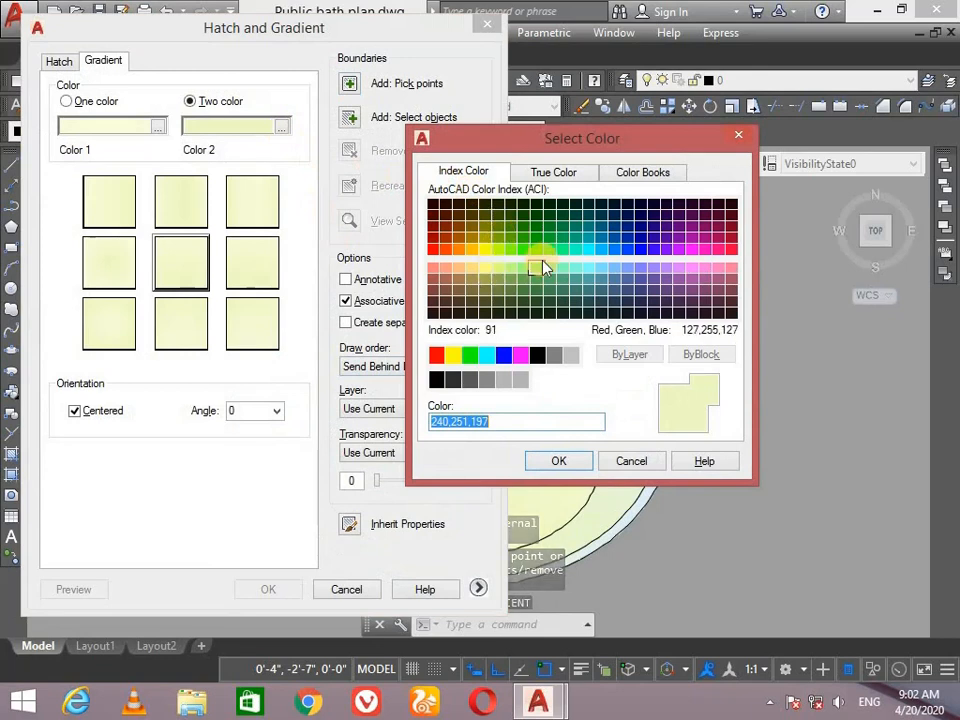
click(625, 176)
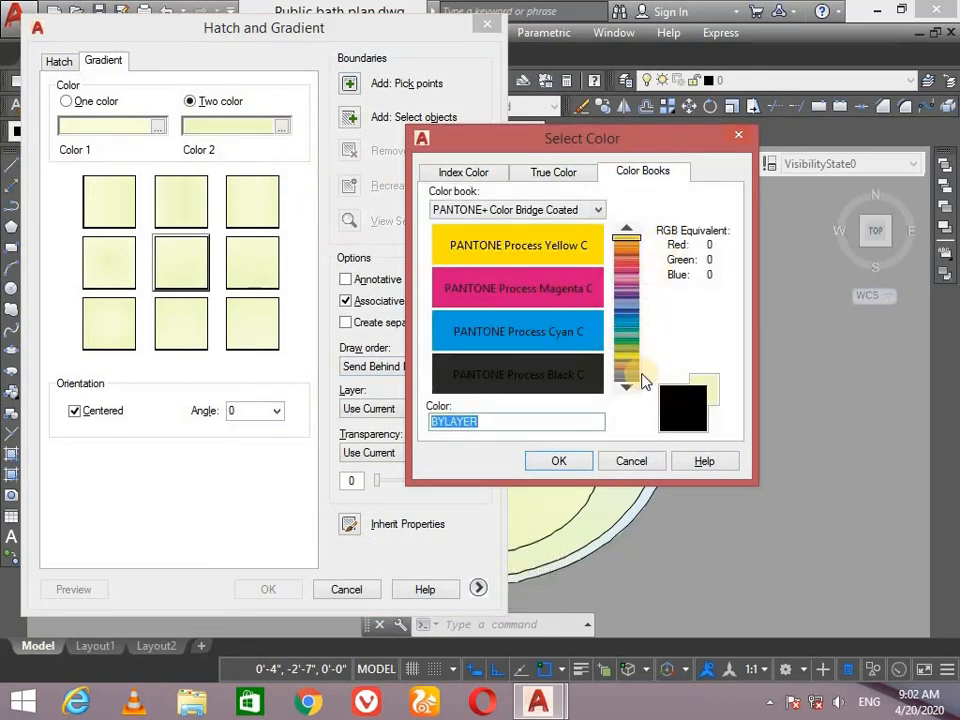
click(630, 335)
click(478, 170)
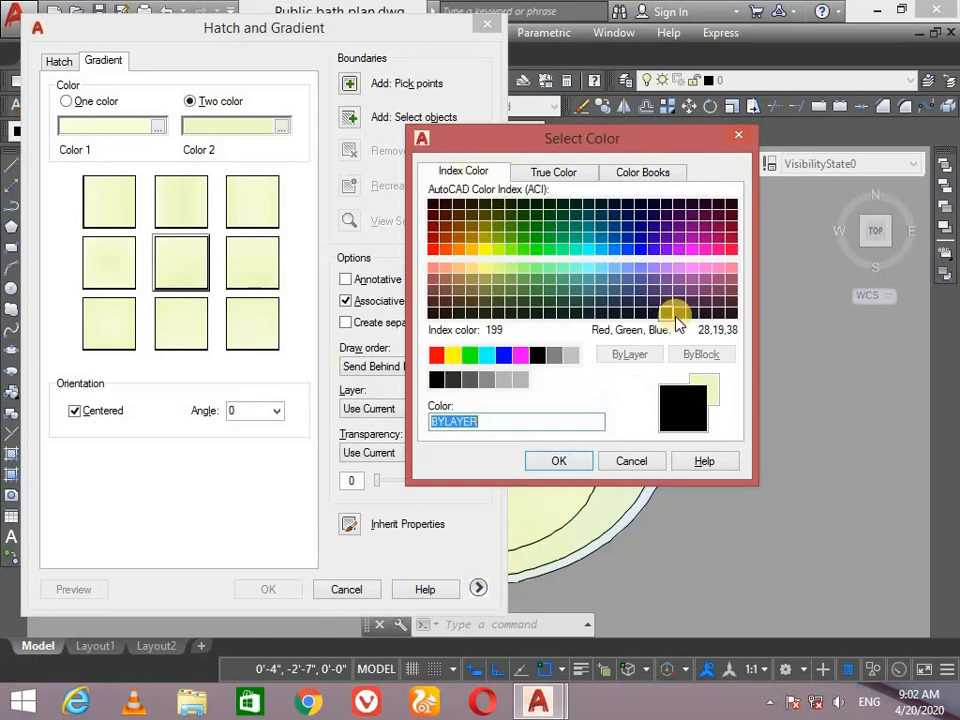
click(516, 421)
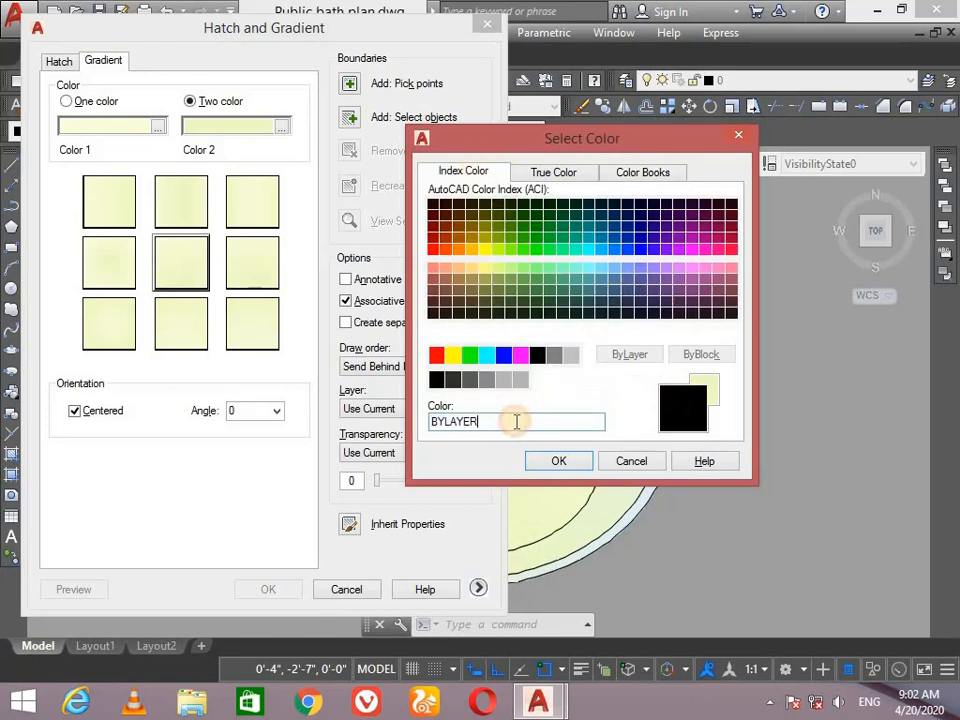
click(574, 170)
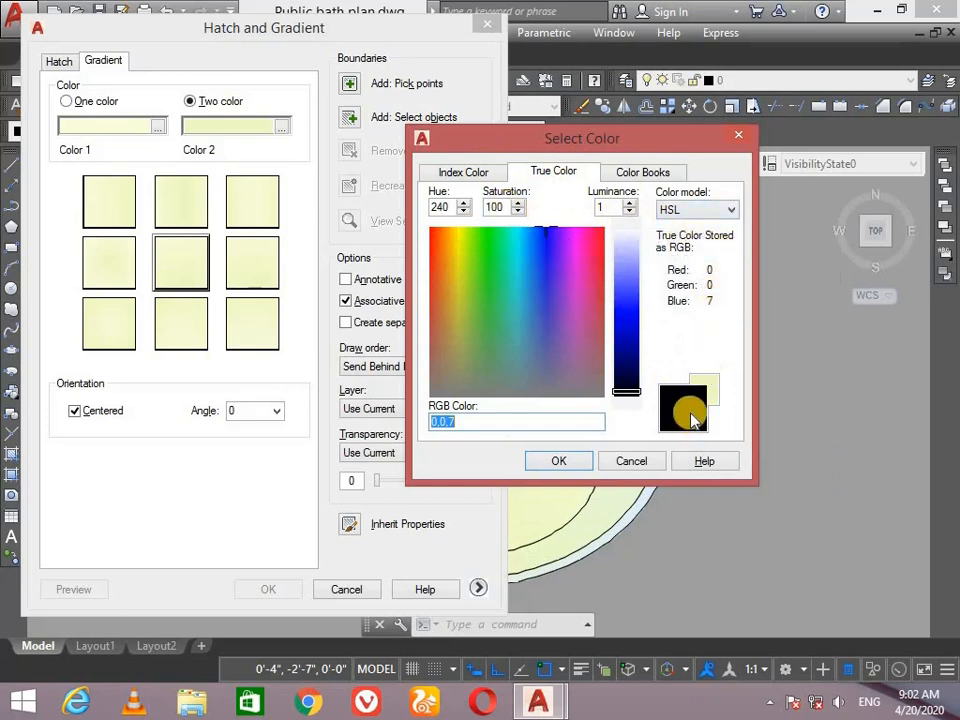
Try to enter ffffff as the RGB value of Color 2
drag(492, 421, 349, 426)
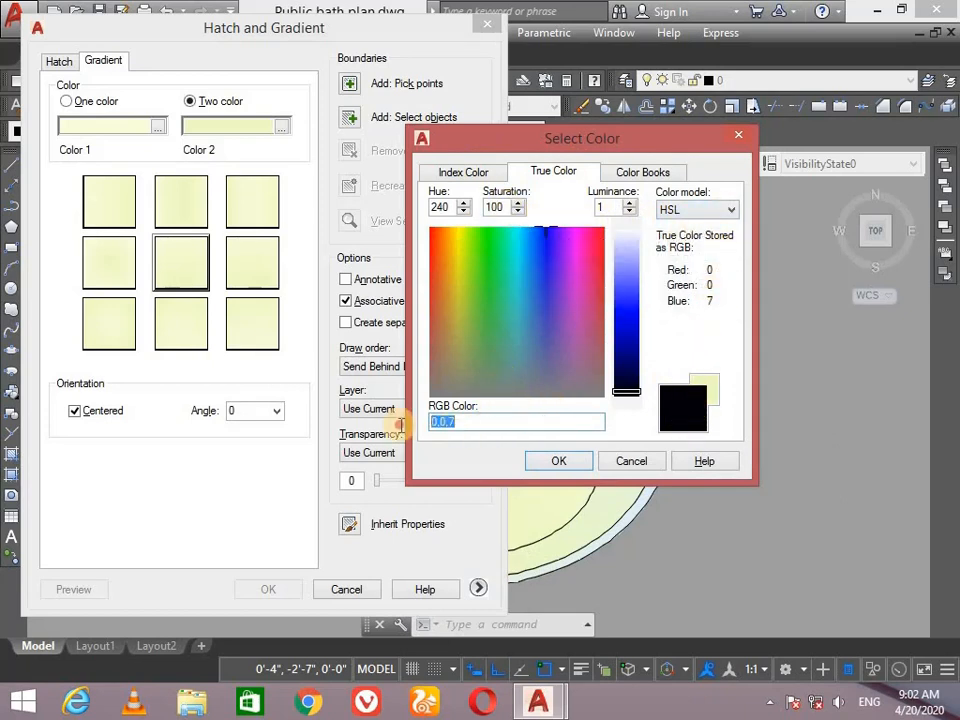
text(ffffff)
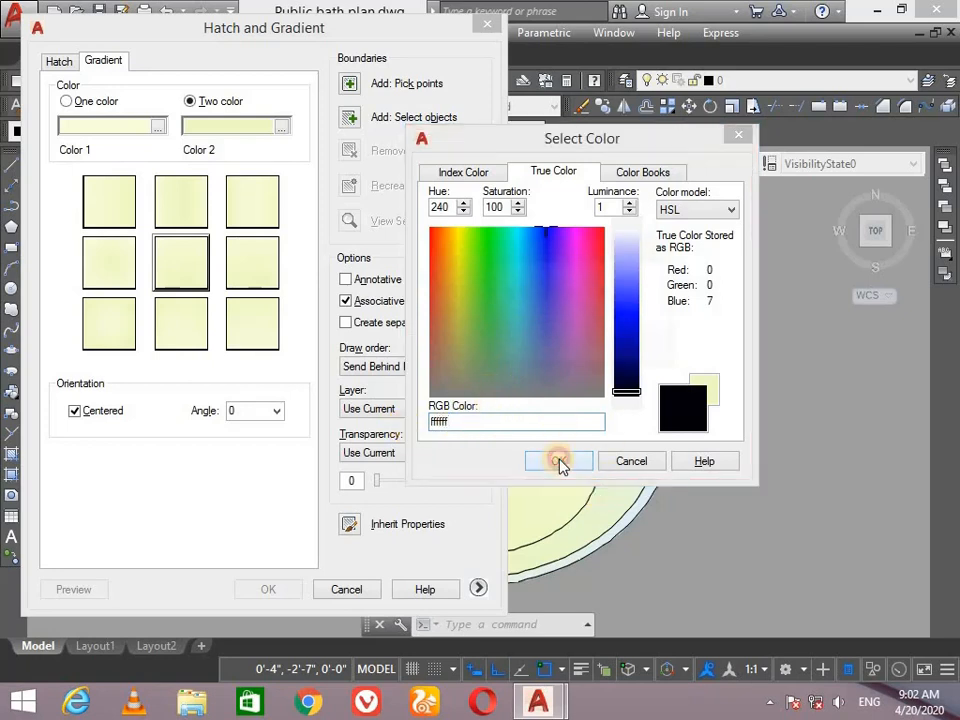
click(557, 463)
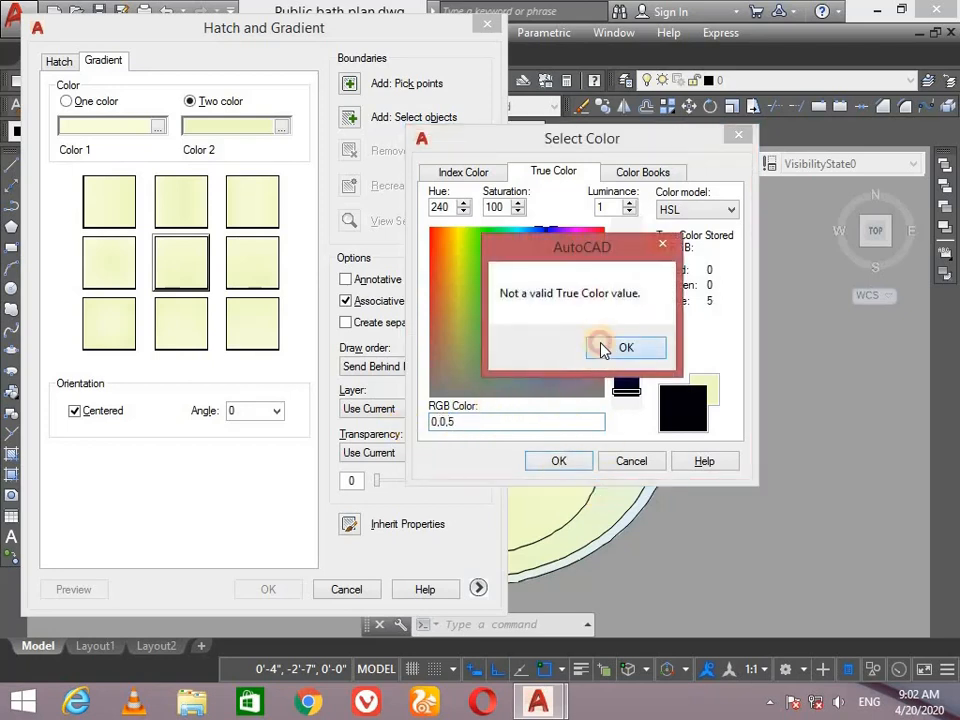
click(620, 348)
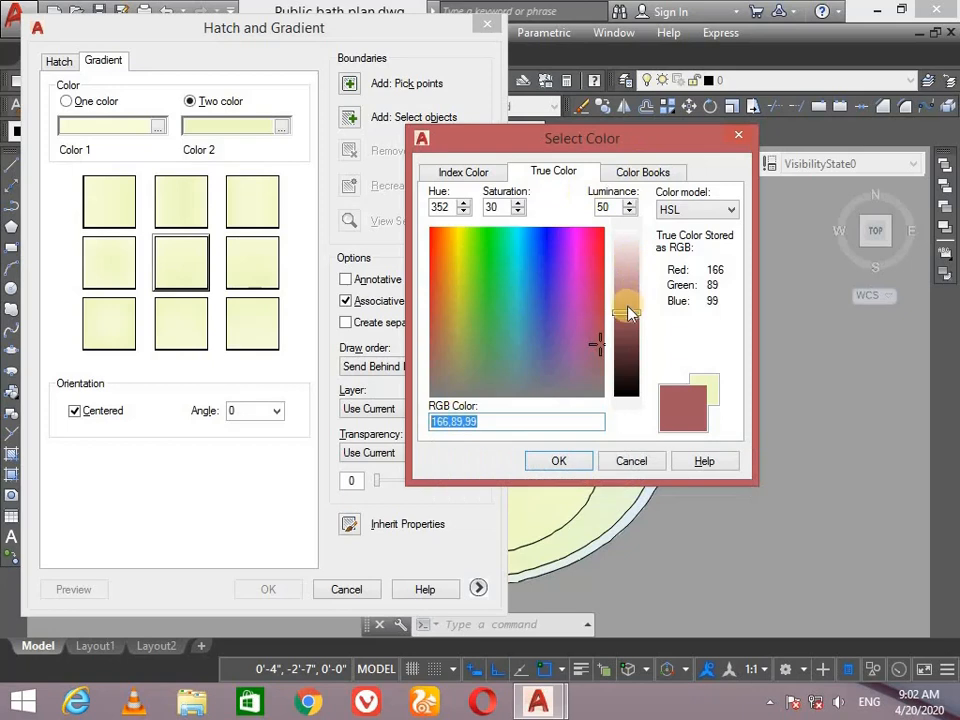
Set both Color 2 and Color 1 of the gradient to white, RGB 255,255,255
drag(624, 312, 637, 229)
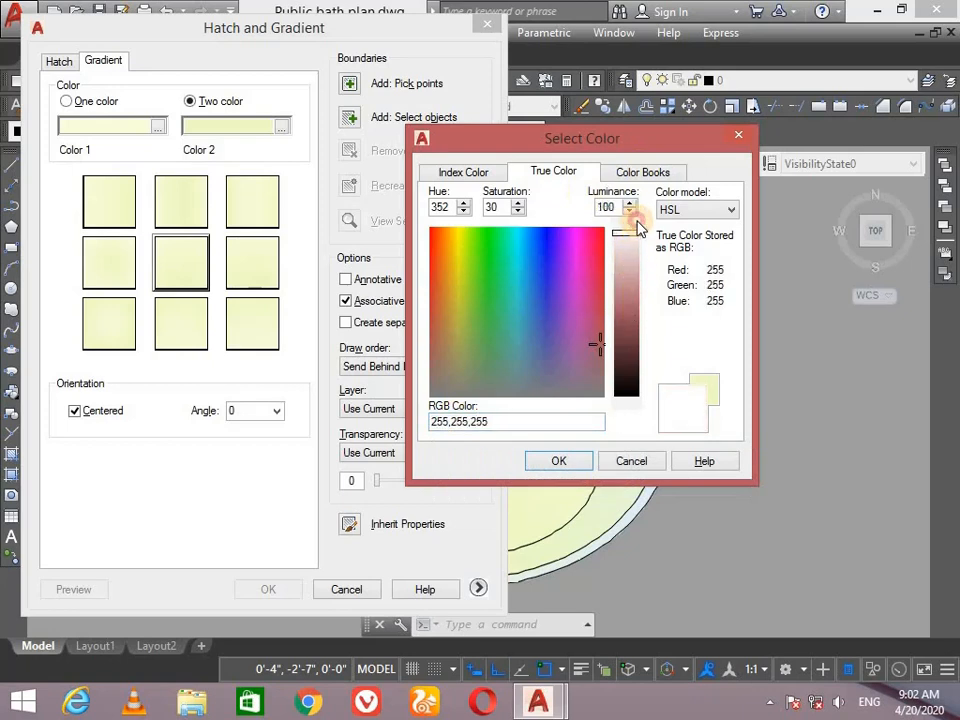
click(560, 462)
click(162, 127)
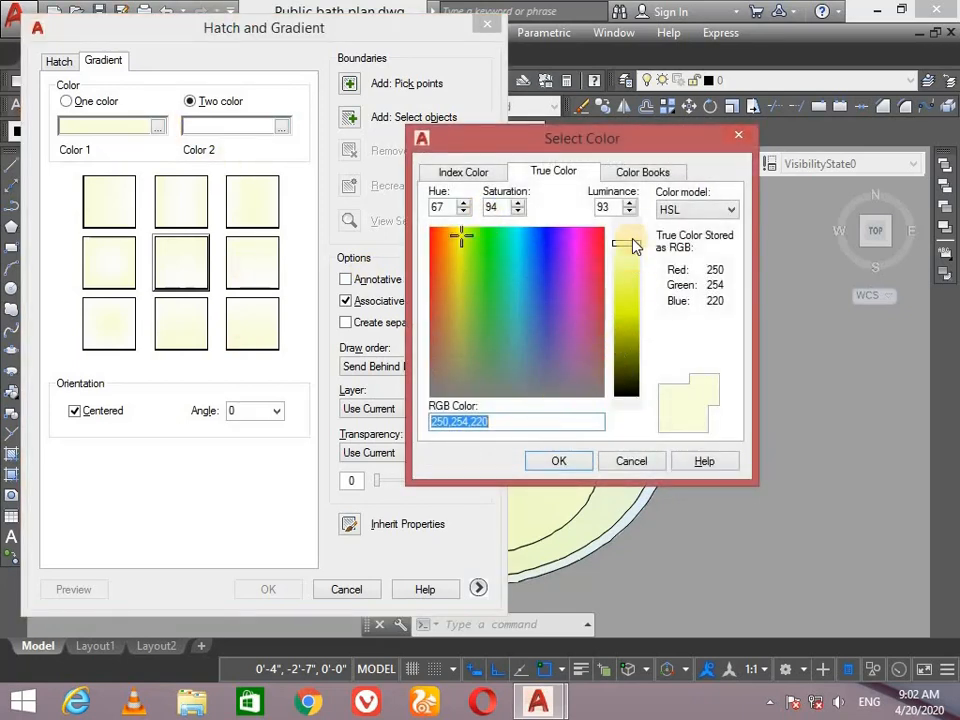
click(633, 229)
click(474, 308)
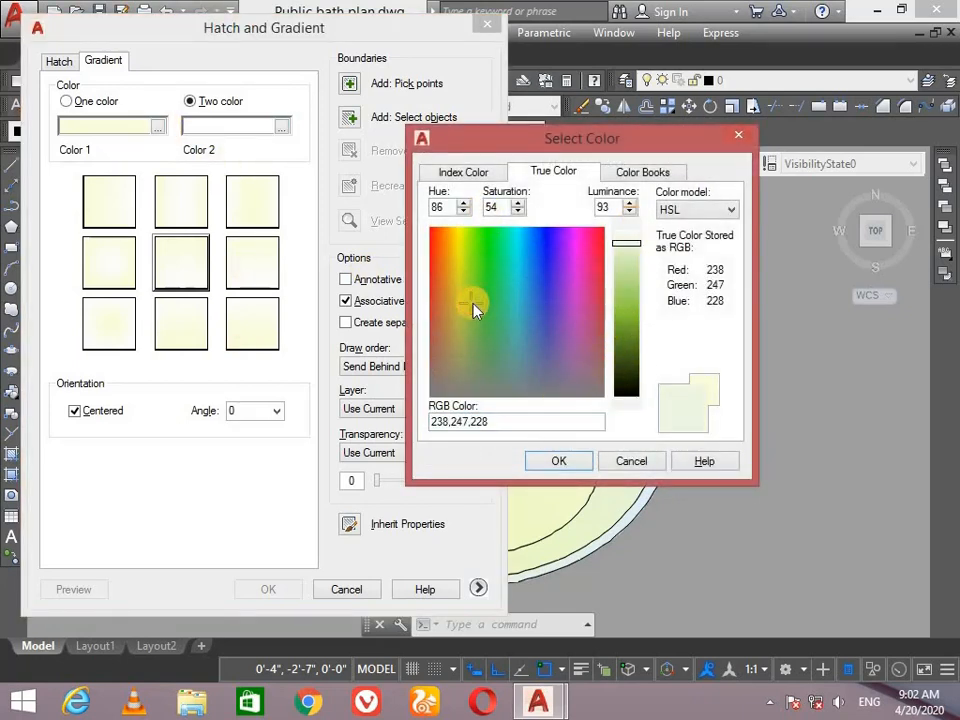
click(454, 383)
drag(504, 421, 420, 428)
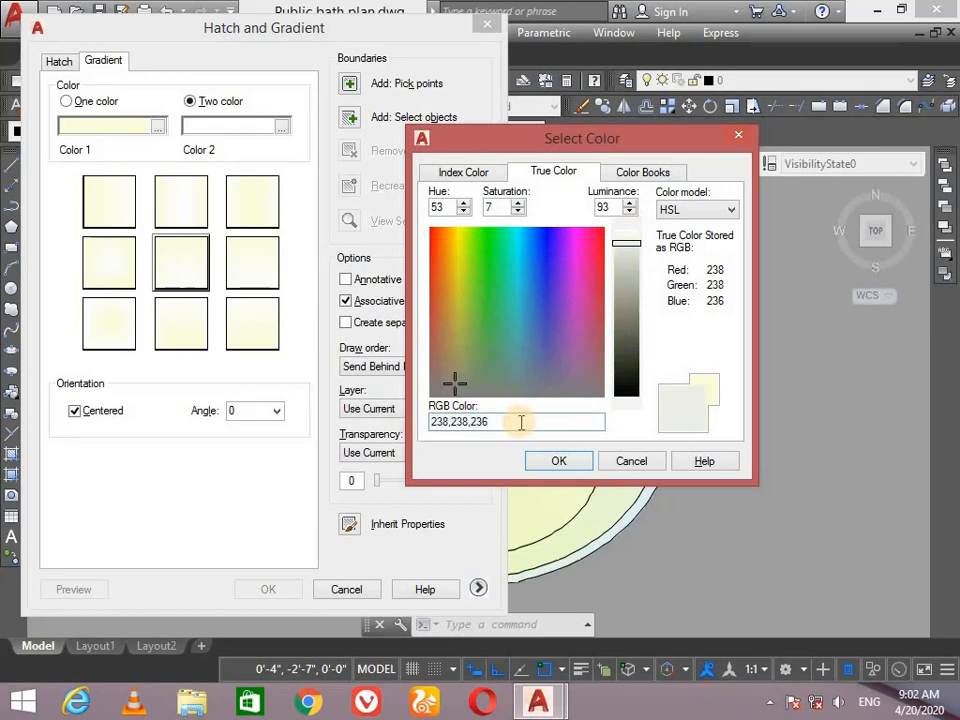
text(238,238,255)
click(557, 460)
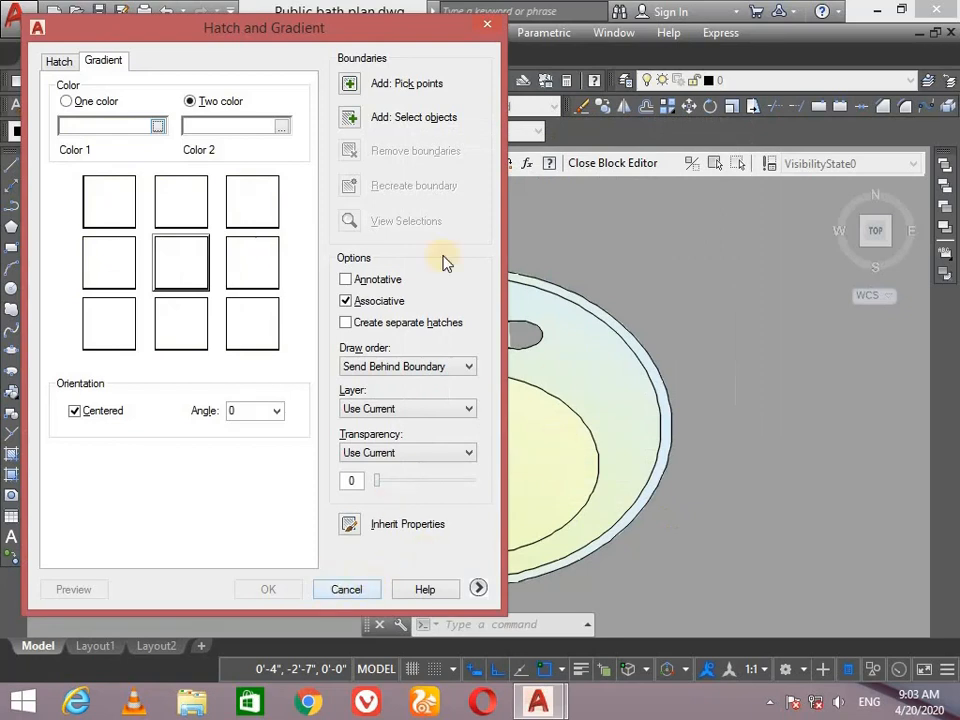
Fill the basin's faucet spout, including its rounded head, with the white gradient
click(352, 84)
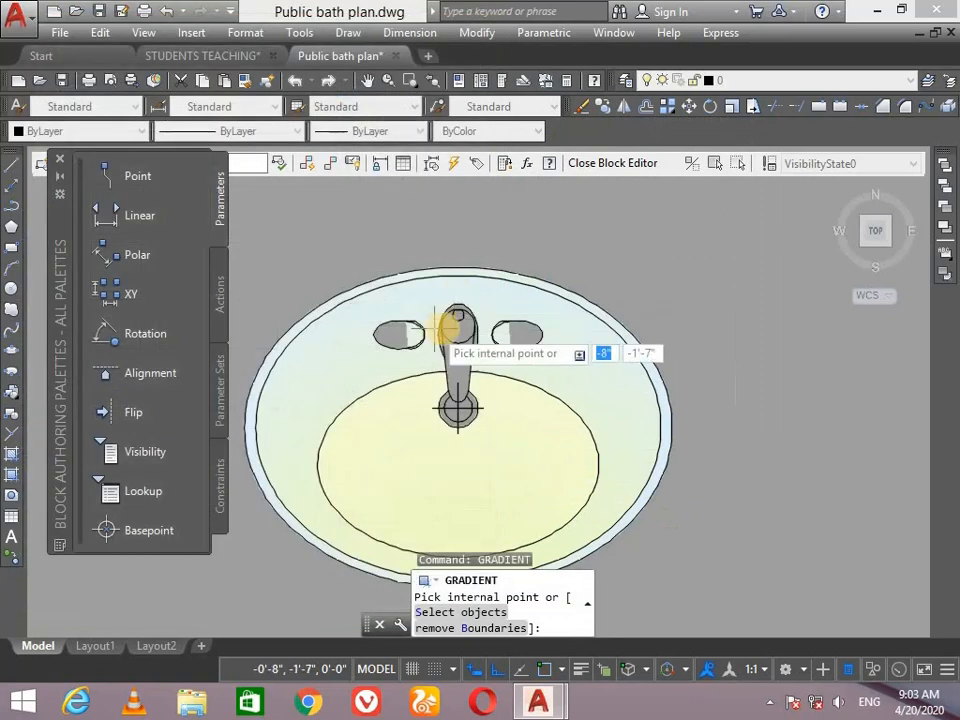
click(457, 345)
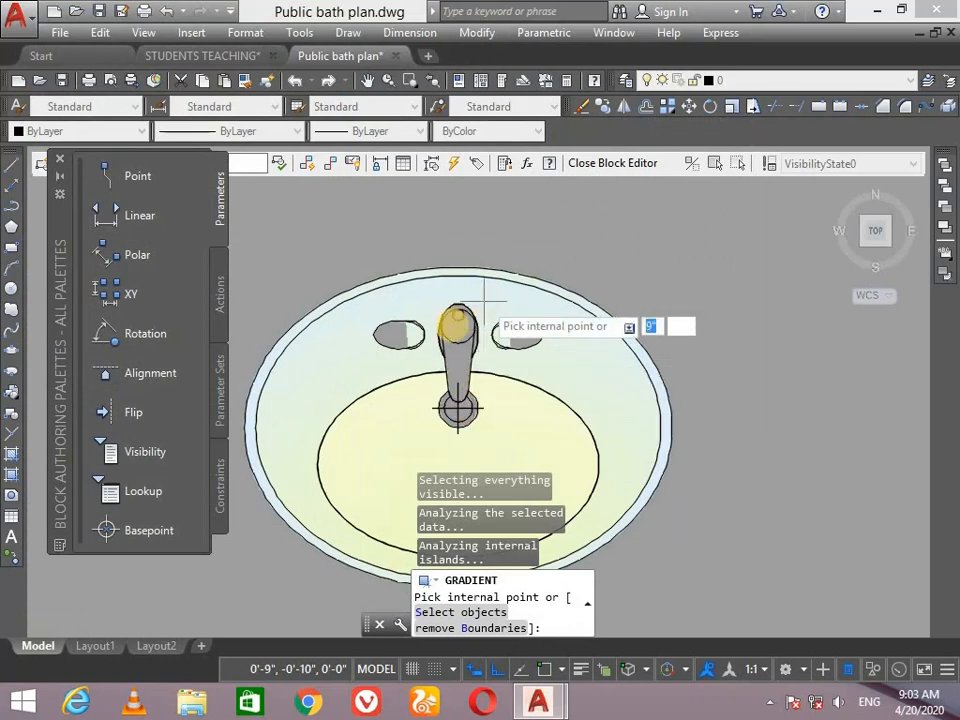
scroll(394, 410, up, 4)
scroll(620, 193, up, 2)
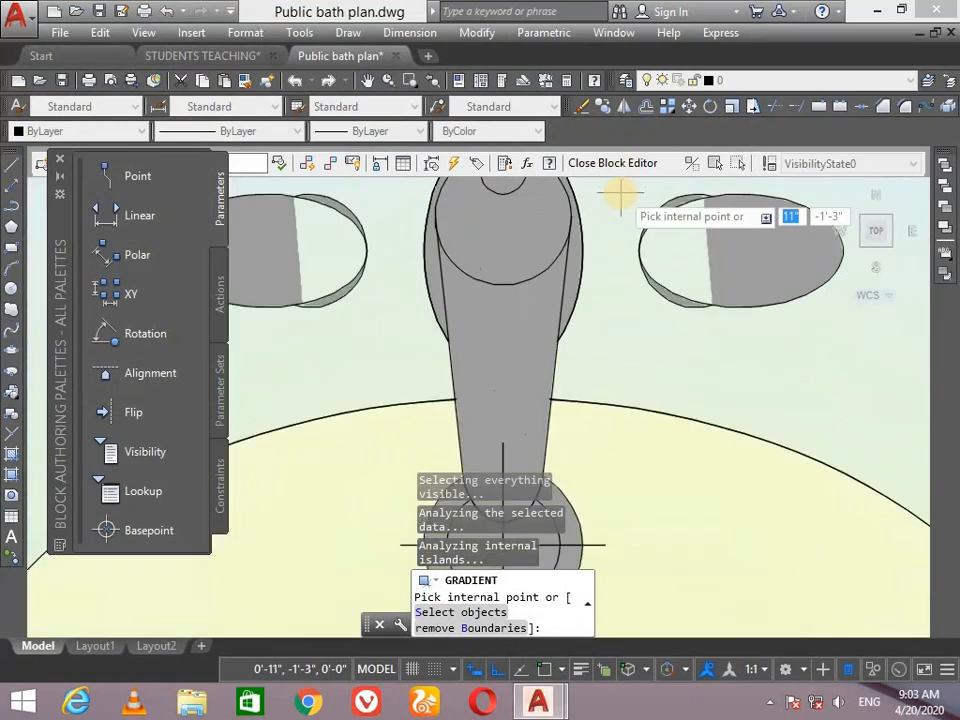
scroll(553, 272, down, 4)
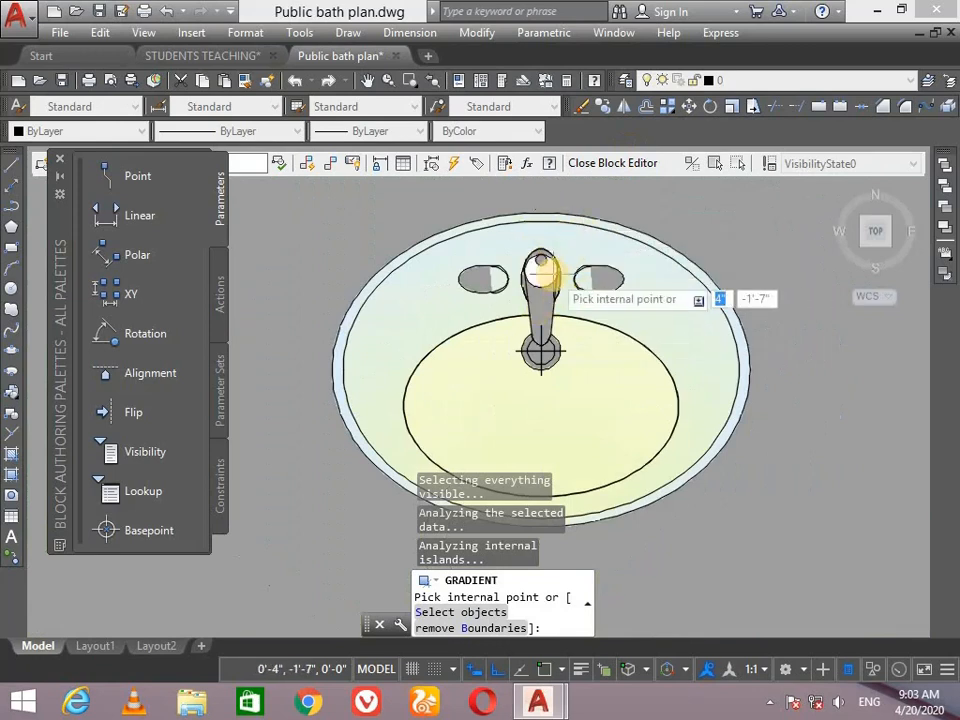
key(Return)
click(268, 589)
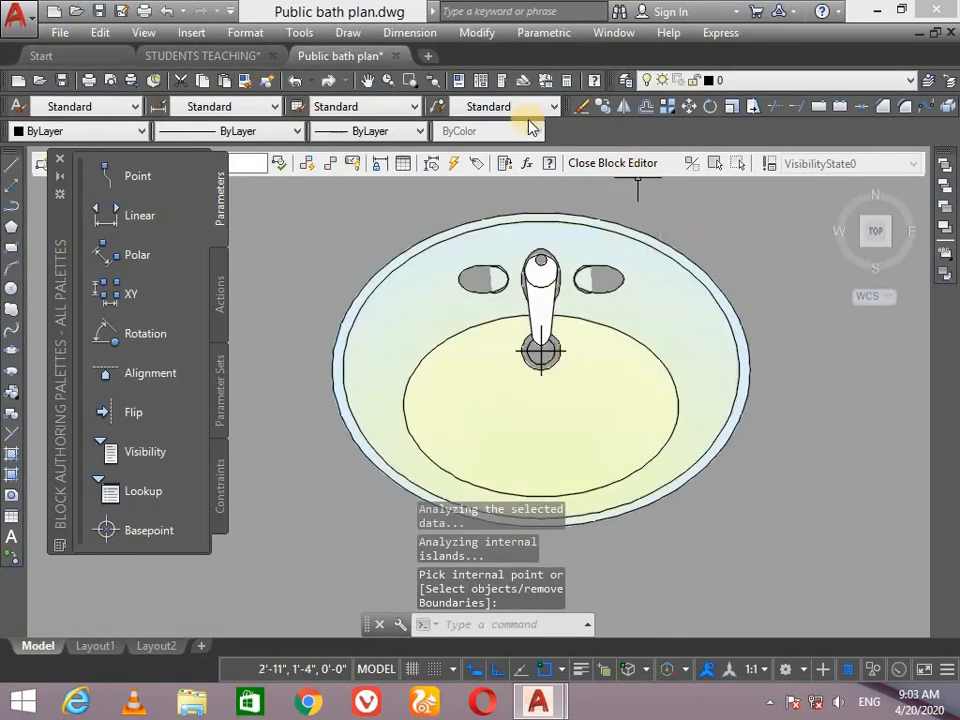
Close the Block Editor, saving the changes to Basin, and check the updated basins in the plan
click(600, 164)
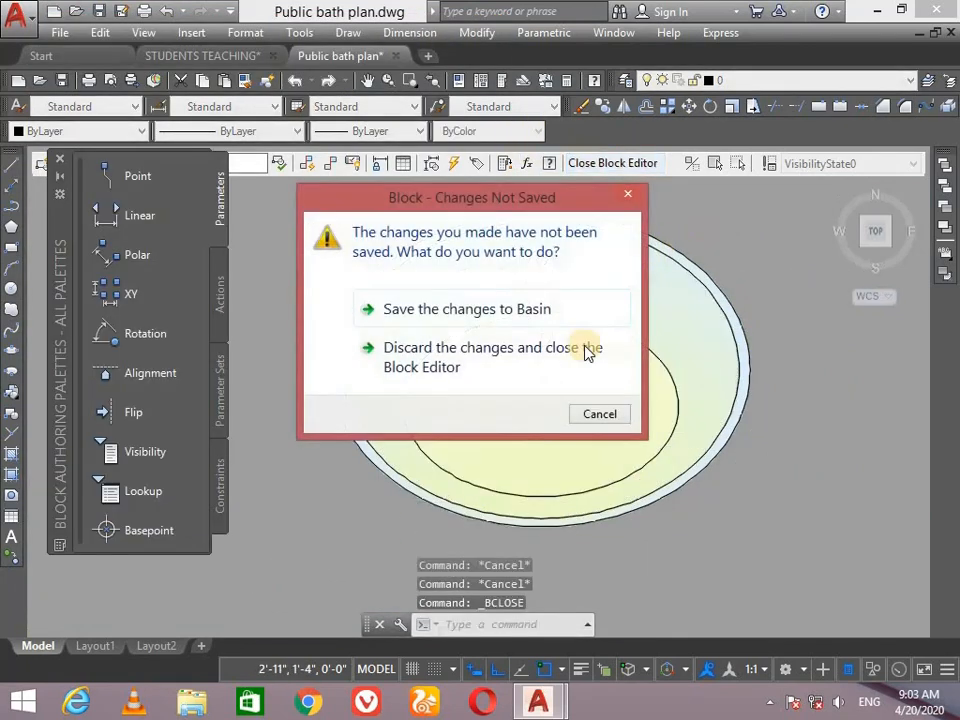
click(429, 304)
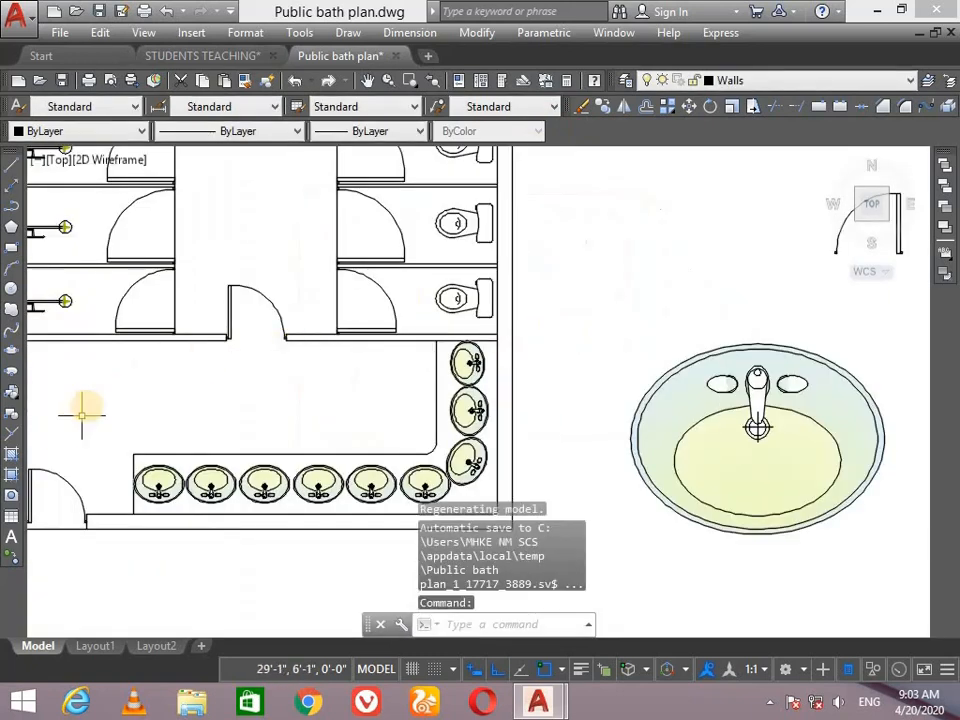
scroll(87, 403, down, 5)
scroll(30, 334, up, 6)
scroll(80, 337, down, 4)
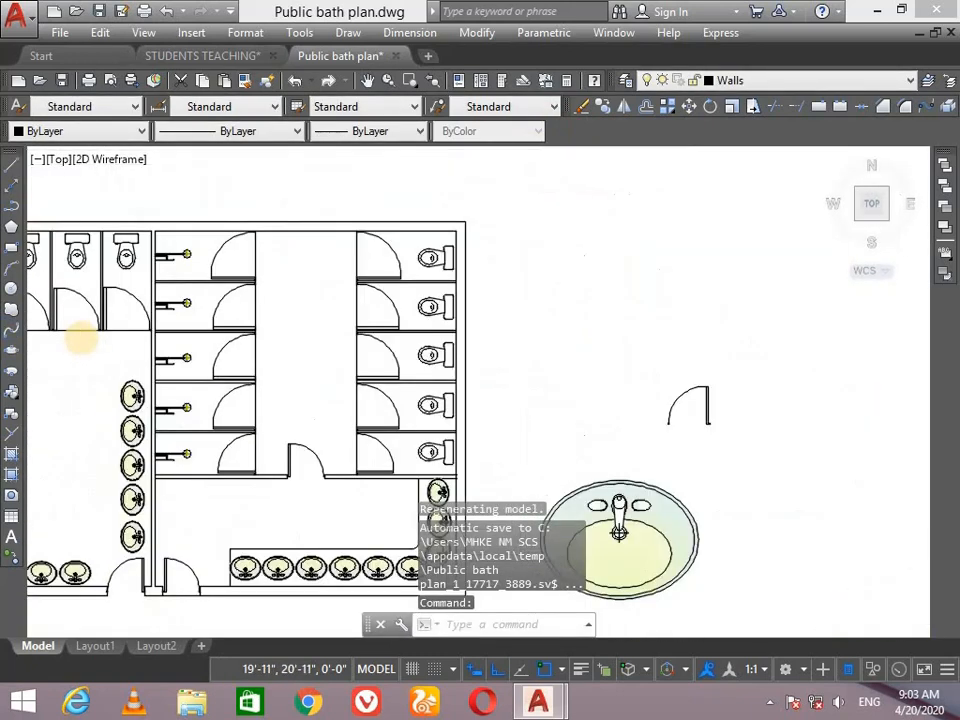
scroll(290, 380, down, 2)
scroll(94, 375, up, 4)
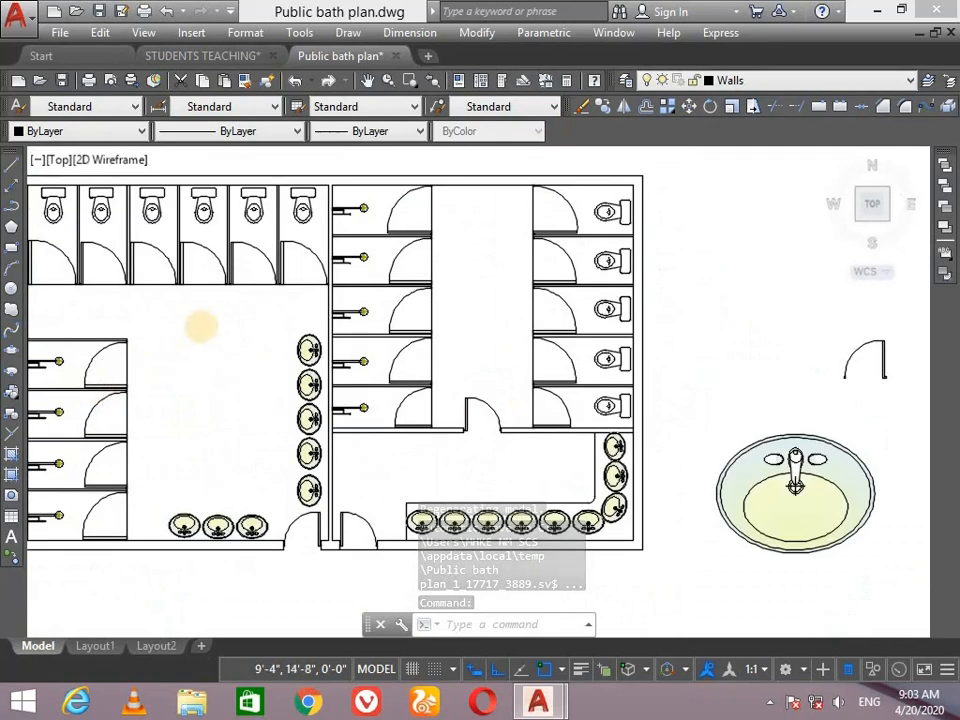
Open the WC block for editing from one of the toilets along the plan's east wall
click(641, 294)
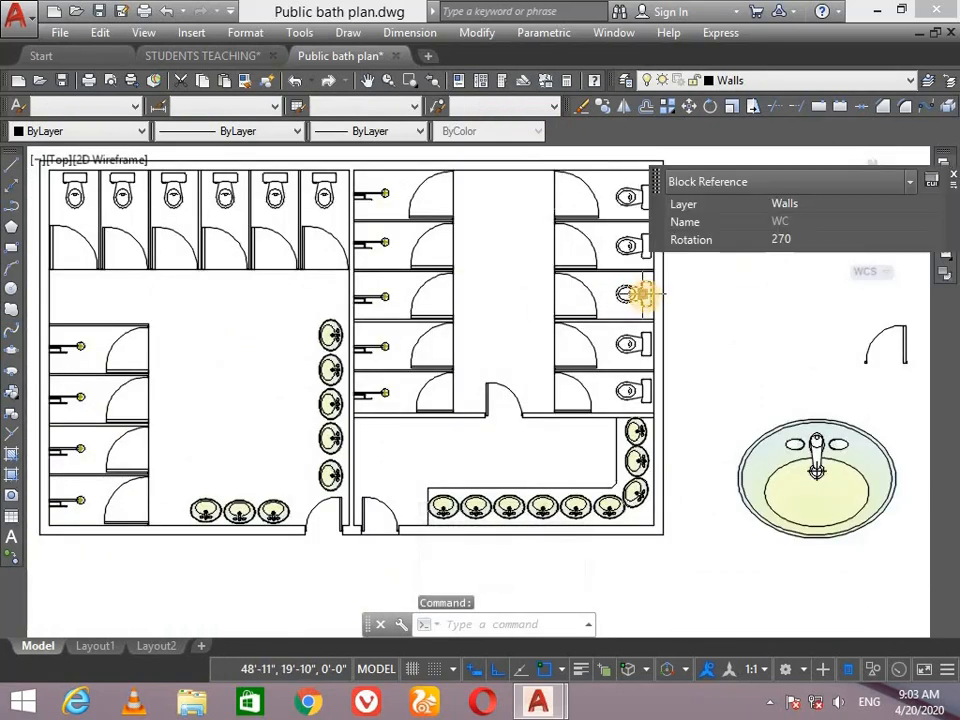
key(Return)
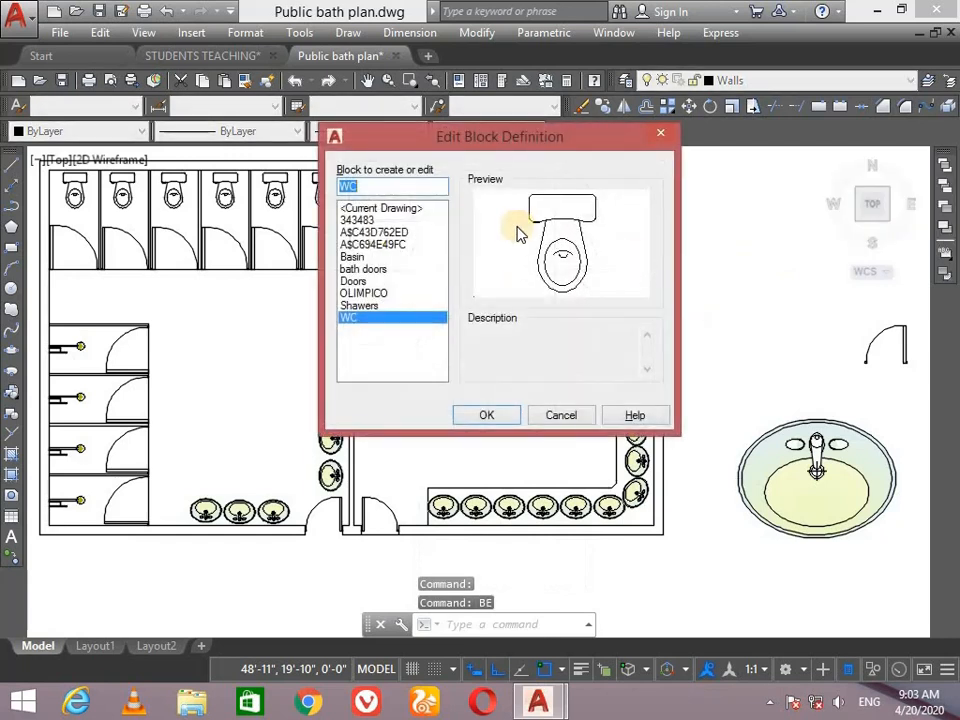
click(488, 415)
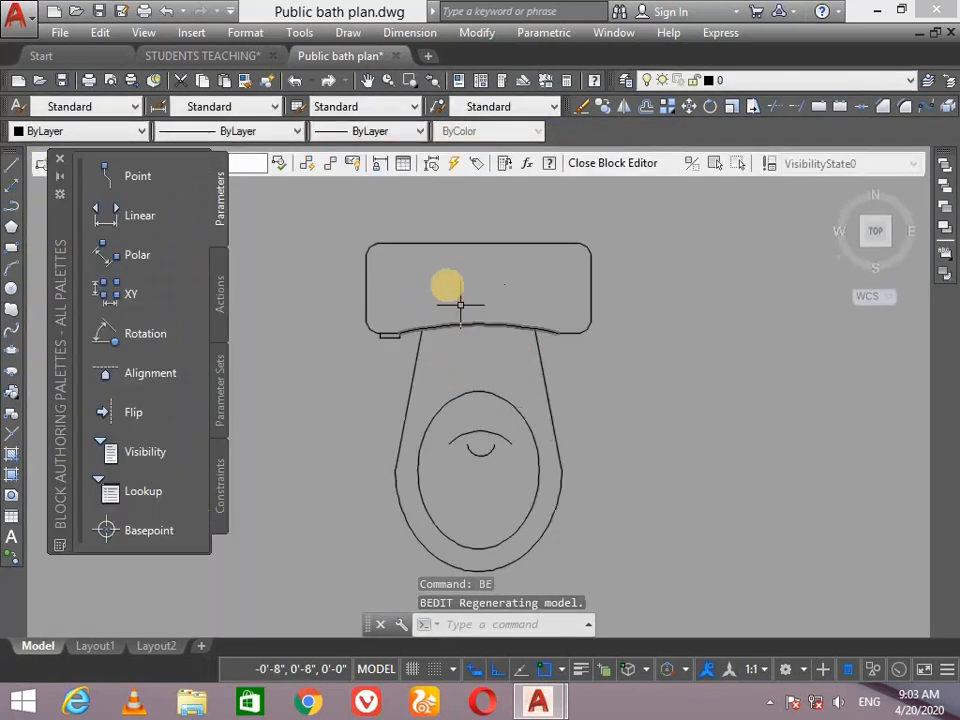
Start a two-color gradient fill and set Color 2 to the bright blue index color 140
click(135, 255)
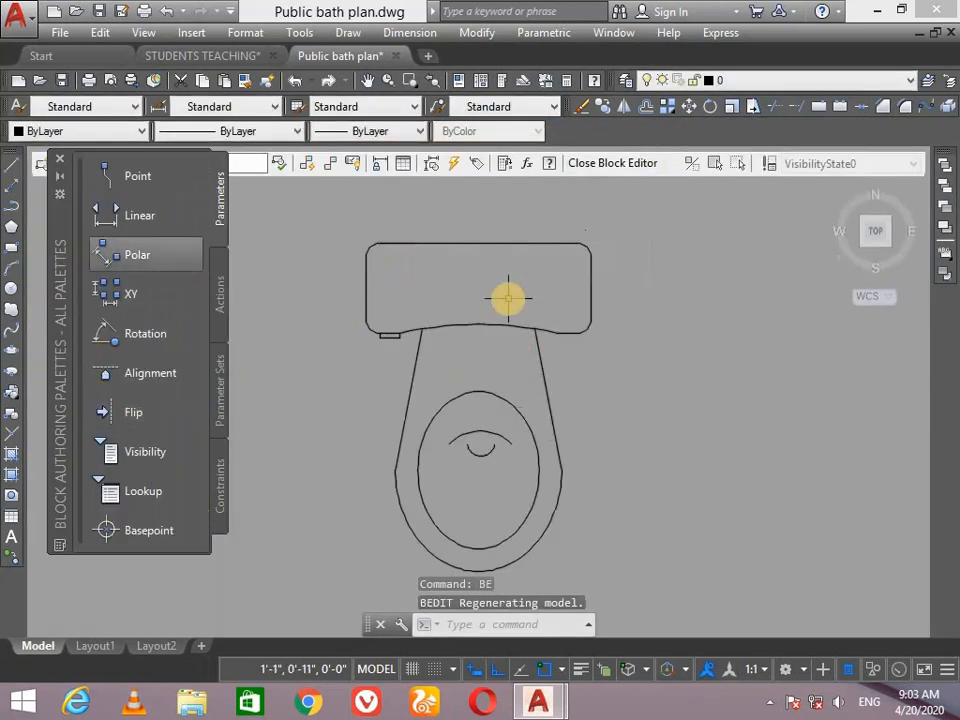
key(Return)
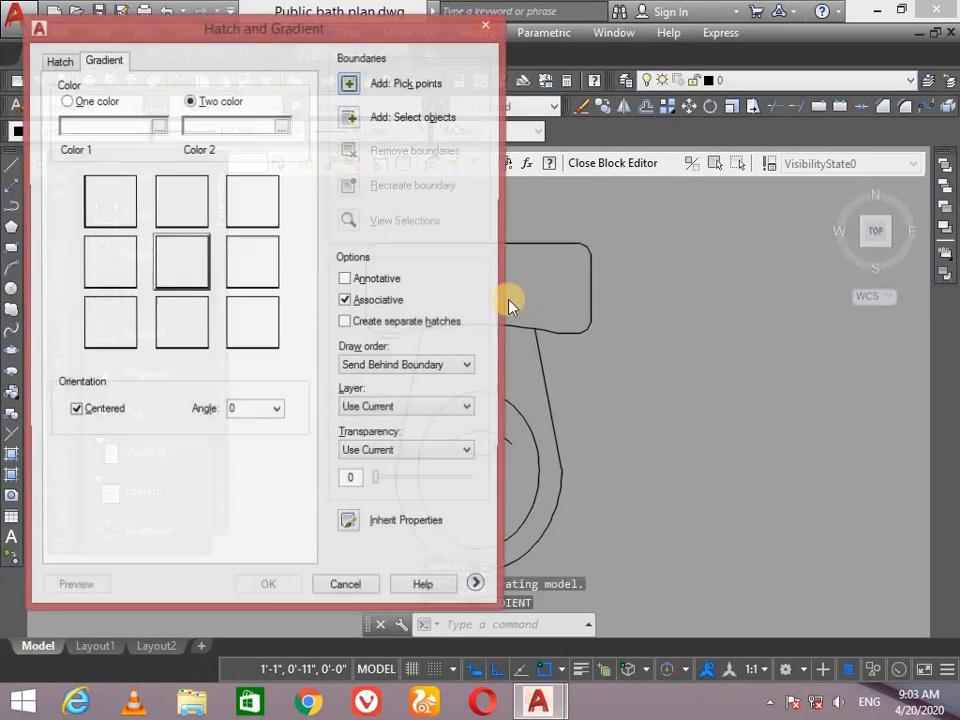
click(281, 127)
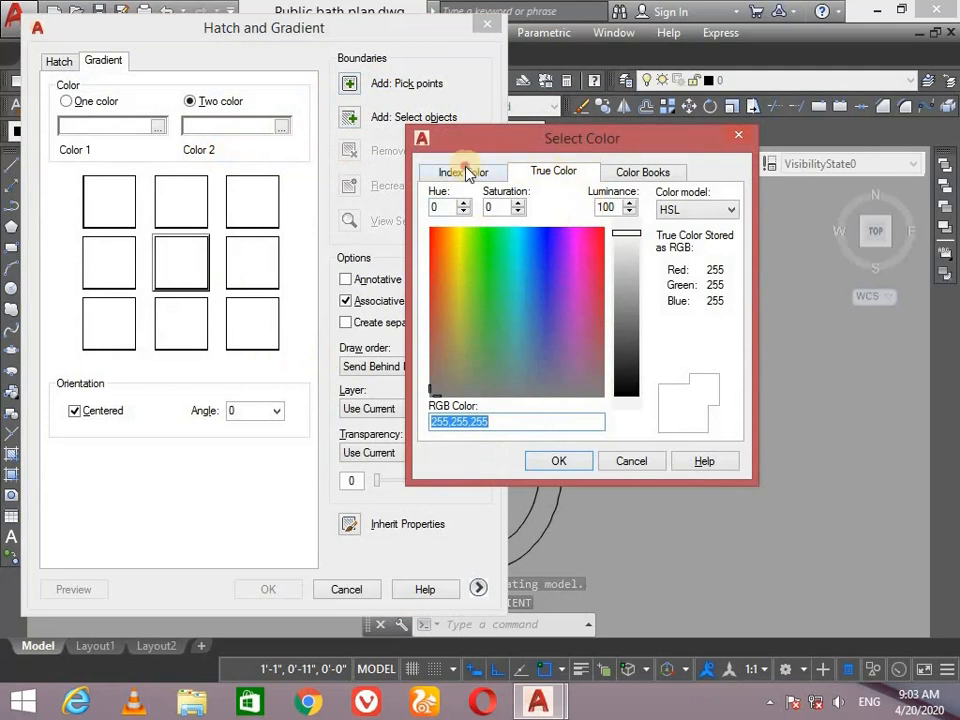
click(465, 171)
double_click(611, 218)
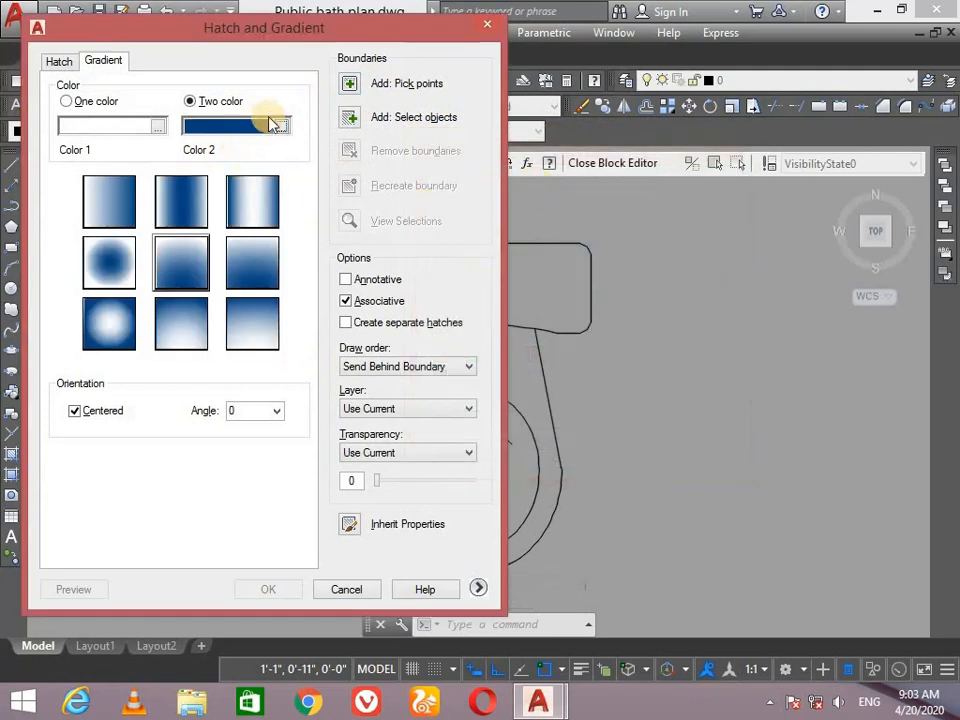
click(281, 127)
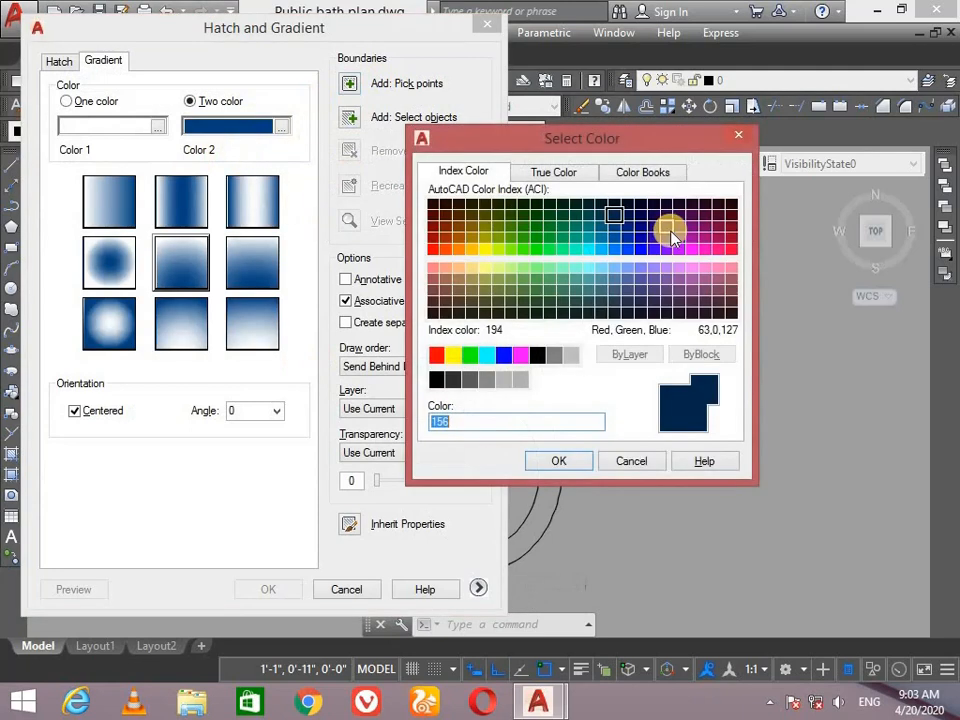
click(601, 215)
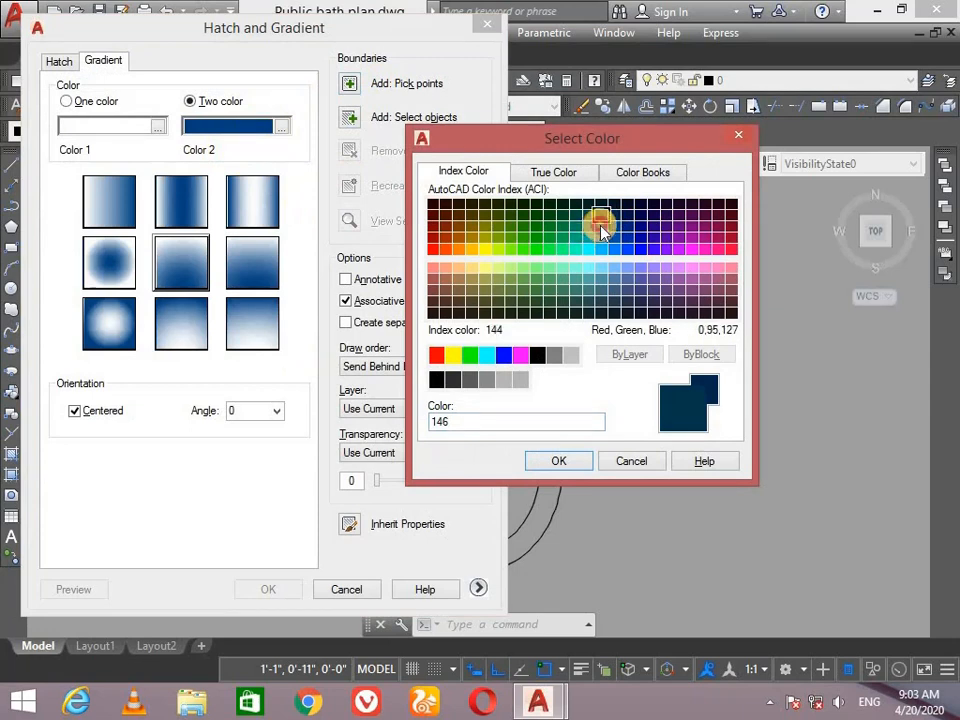
click(601, 226)
click(605, 250)
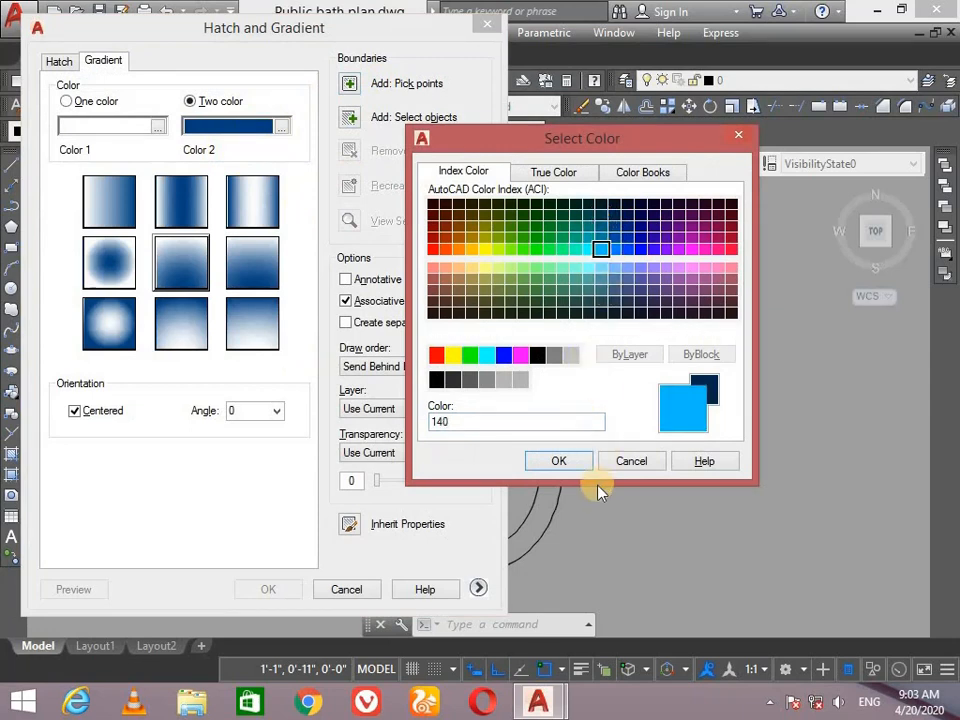
click(560, 460)
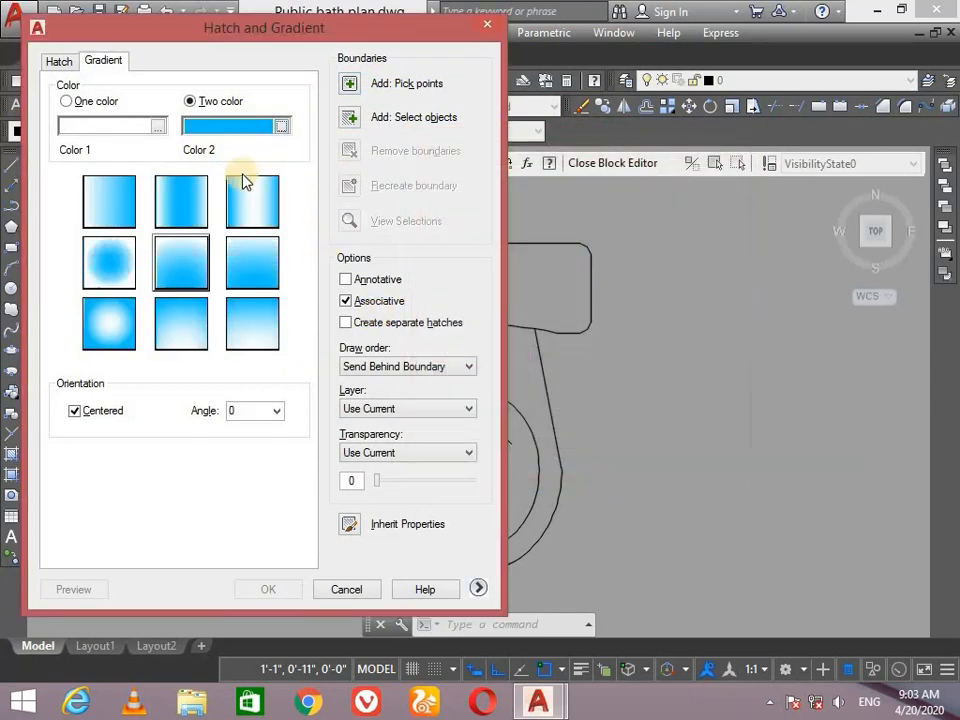
Set Color 1 to the teal index color 132 and choose the middle gradient pattern
click(158, 126)
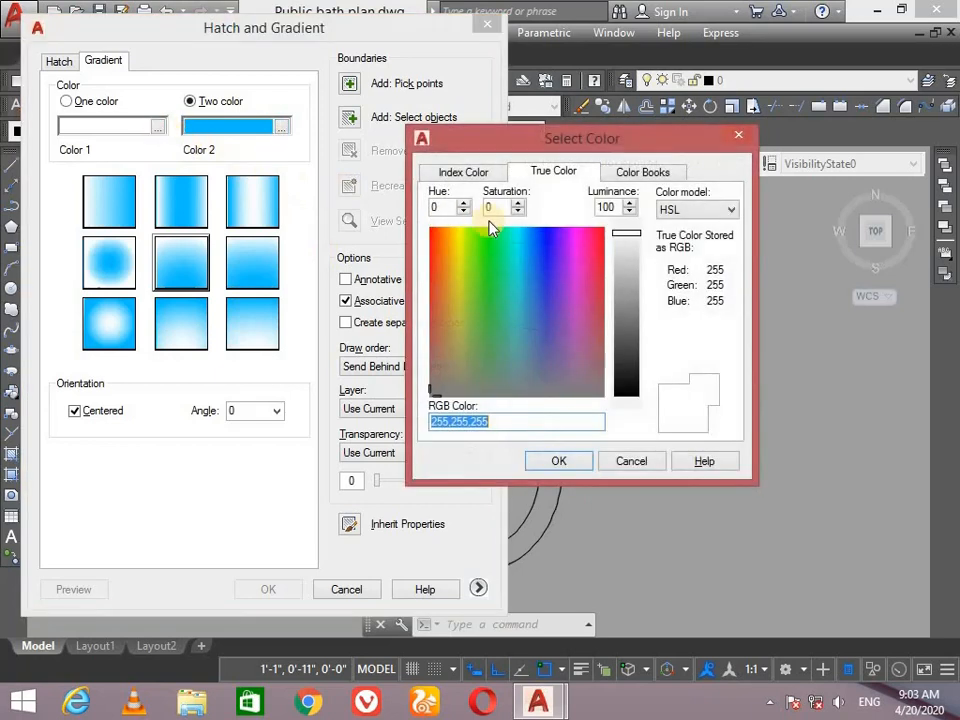
click(466, 173)
click(588, 239)
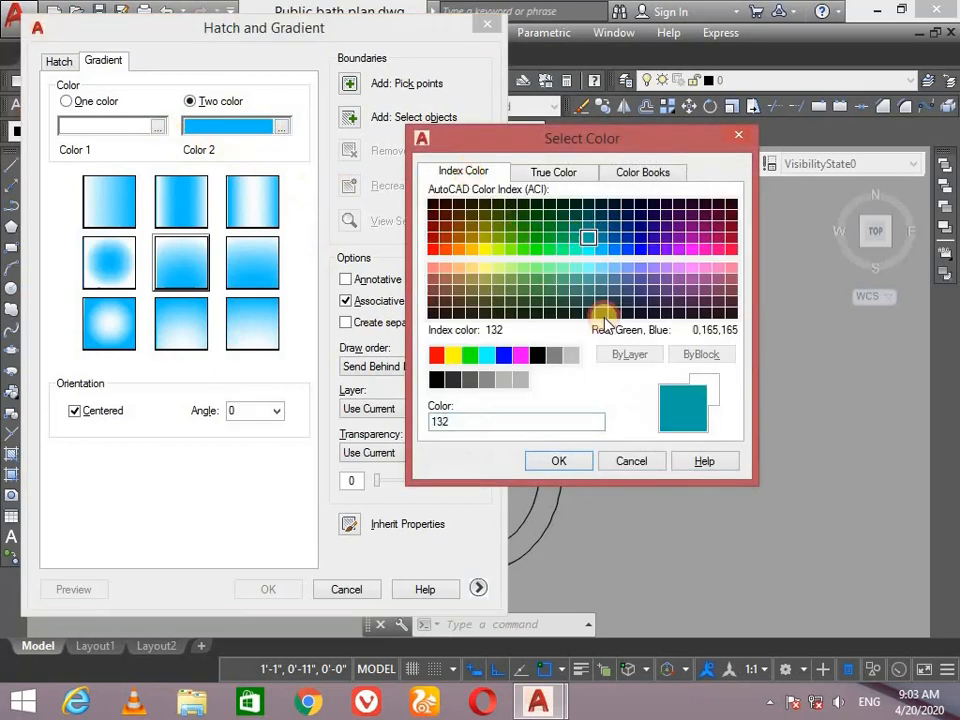
click(575, 460)
click(198, 271)
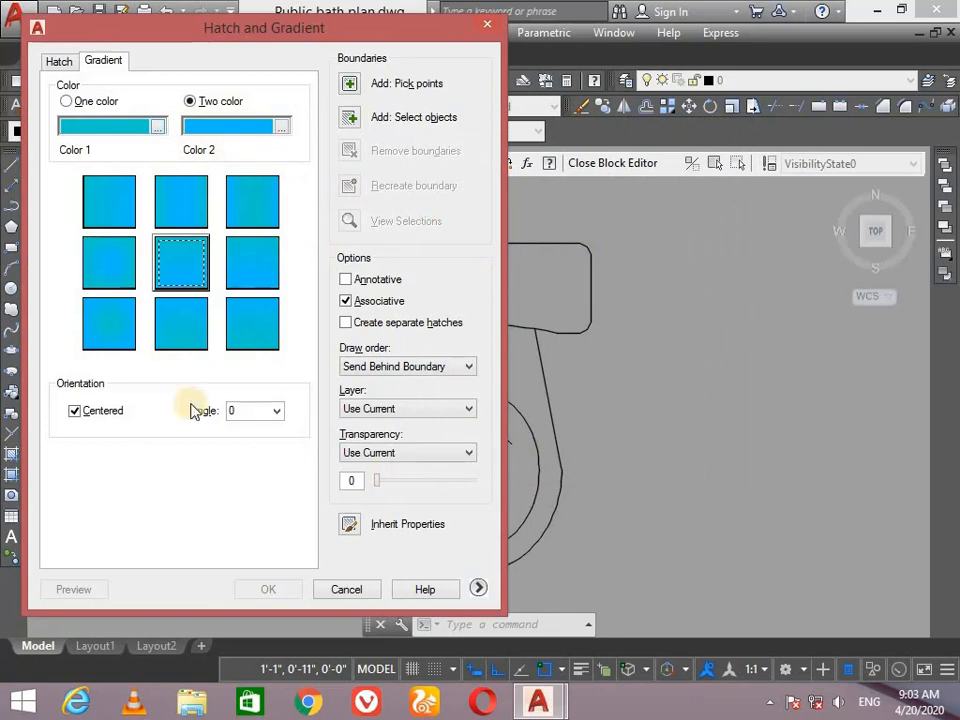
Fill the WC's tank and the body around the bowl opening with the teal and blue gradient
click(355, 86)
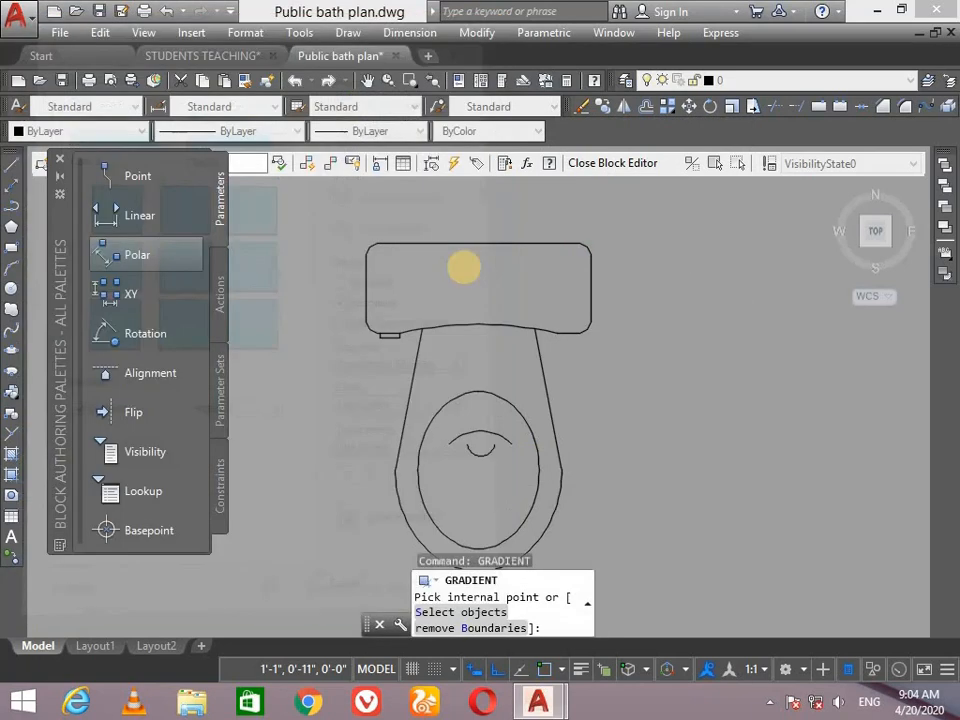
click(467, 285)
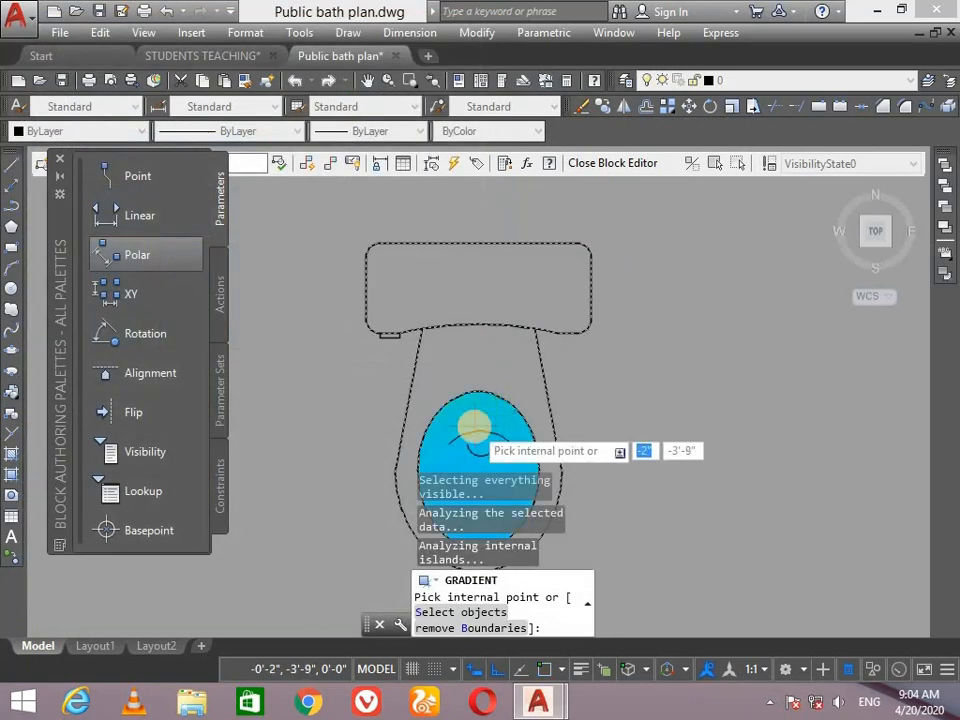
key(Return)
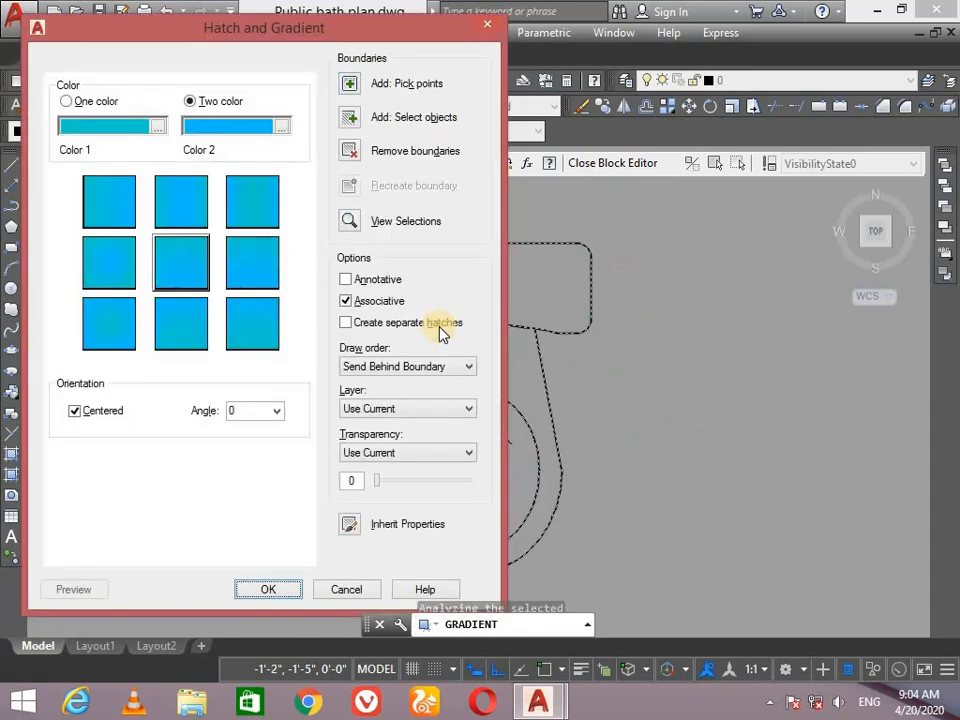
click(265, 590)
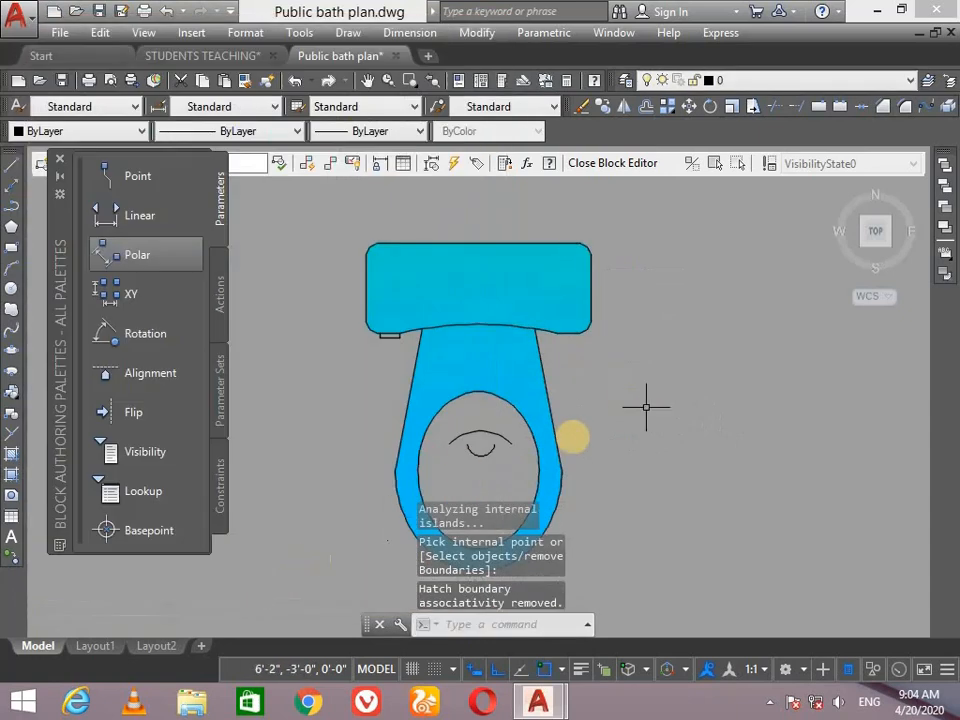
Start a gradient fill for the WC's bowl opening and set Color 2 to white, RGB 255,255,255
scroll(487, 513, up, 3)
scroll(430, 420, down, 2)
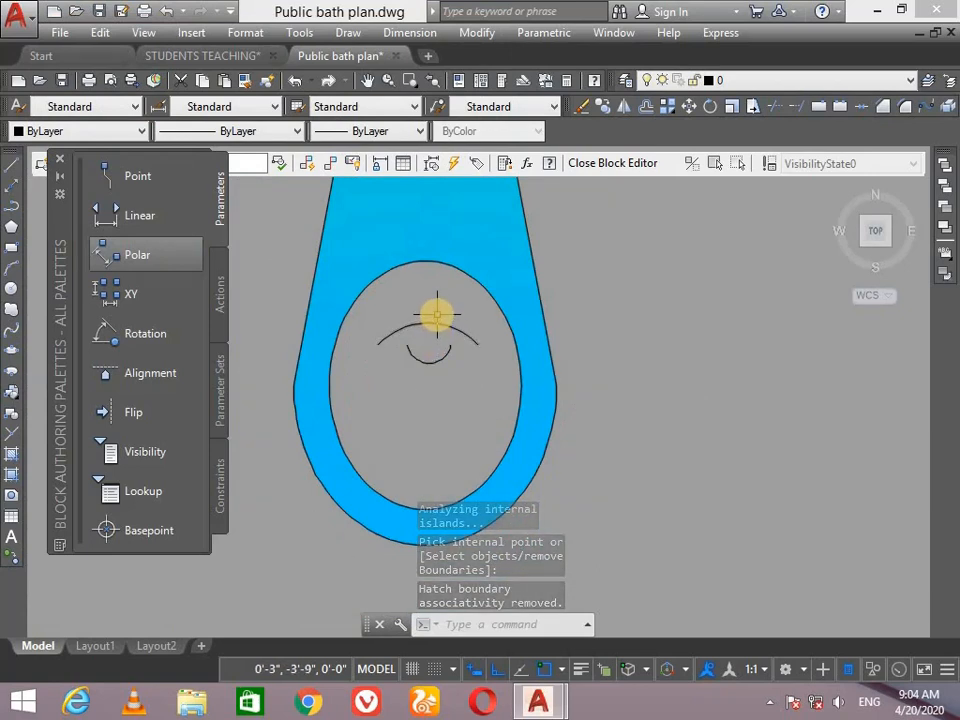
text(gr)
key(Return)
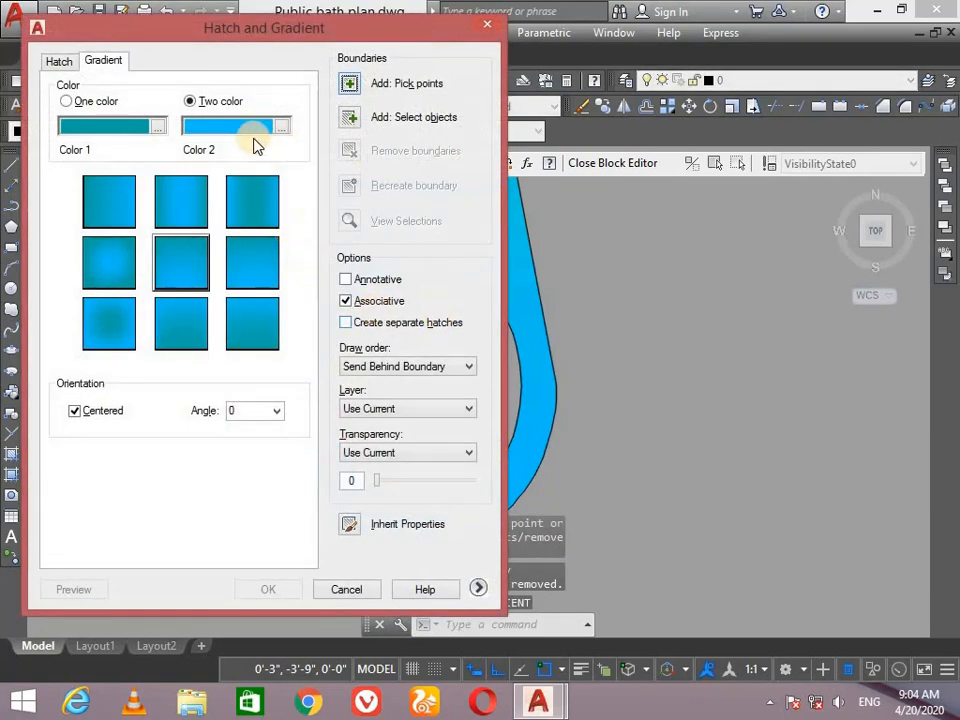
click(281, 127)
click(540, 170)
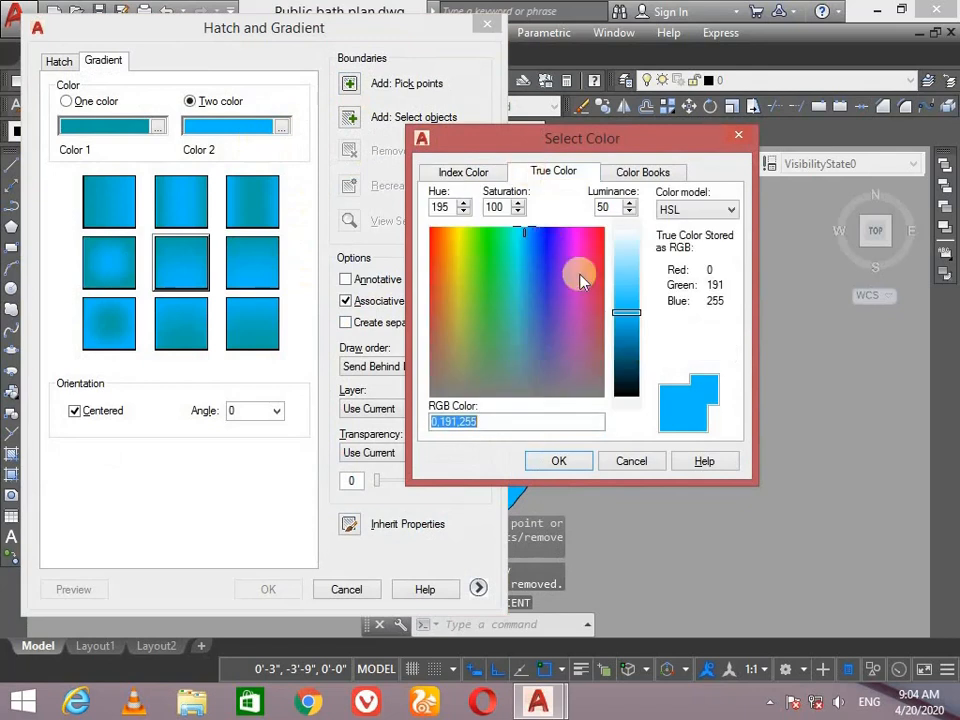
click(487, 420)
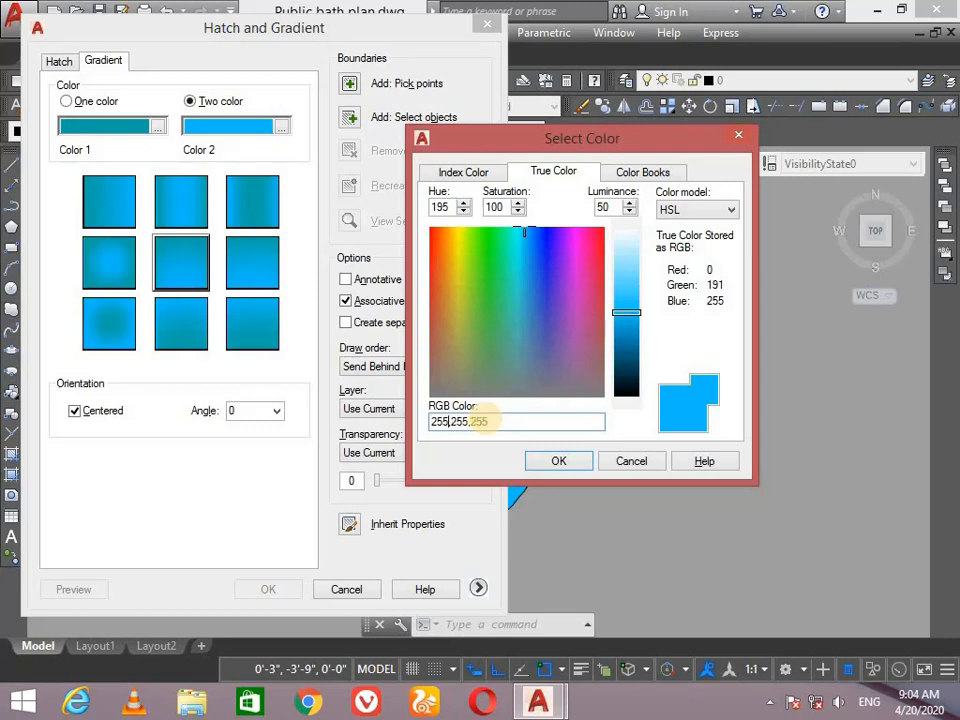
click(561, 463)
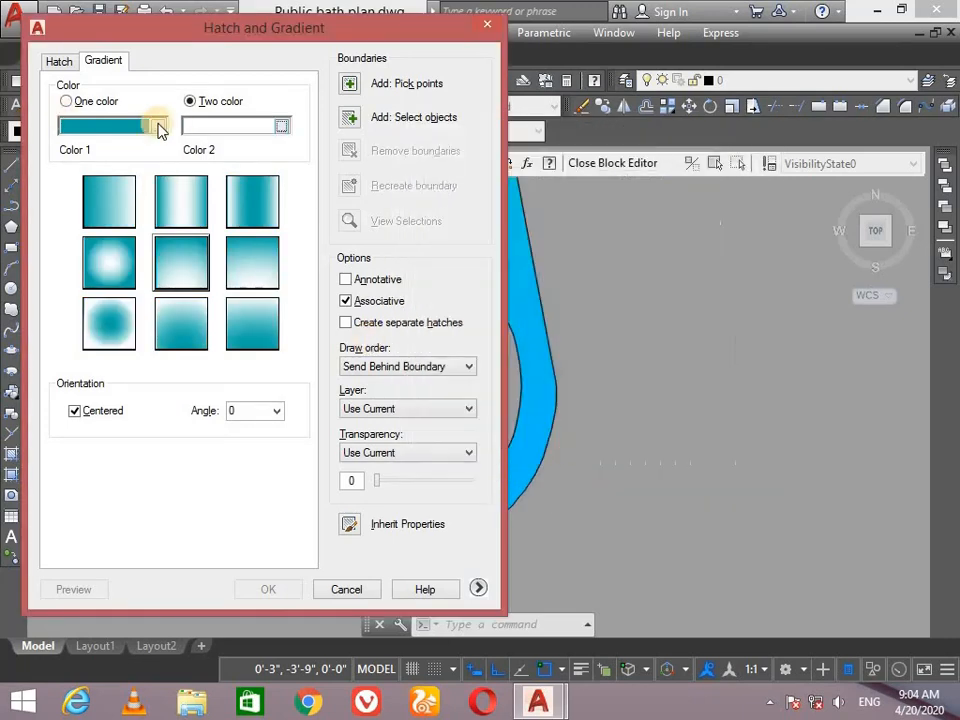
Switch the gradient to one color and set that color to white, RGB 255,255,255
click(93, 104)
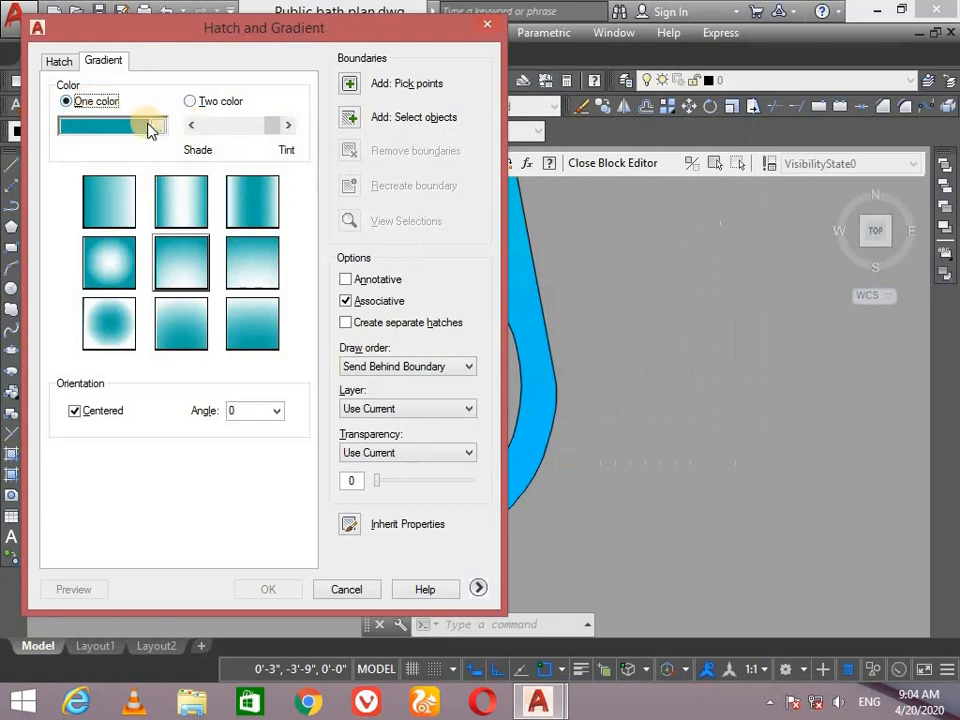
click(159, 127)
click(553, 172)
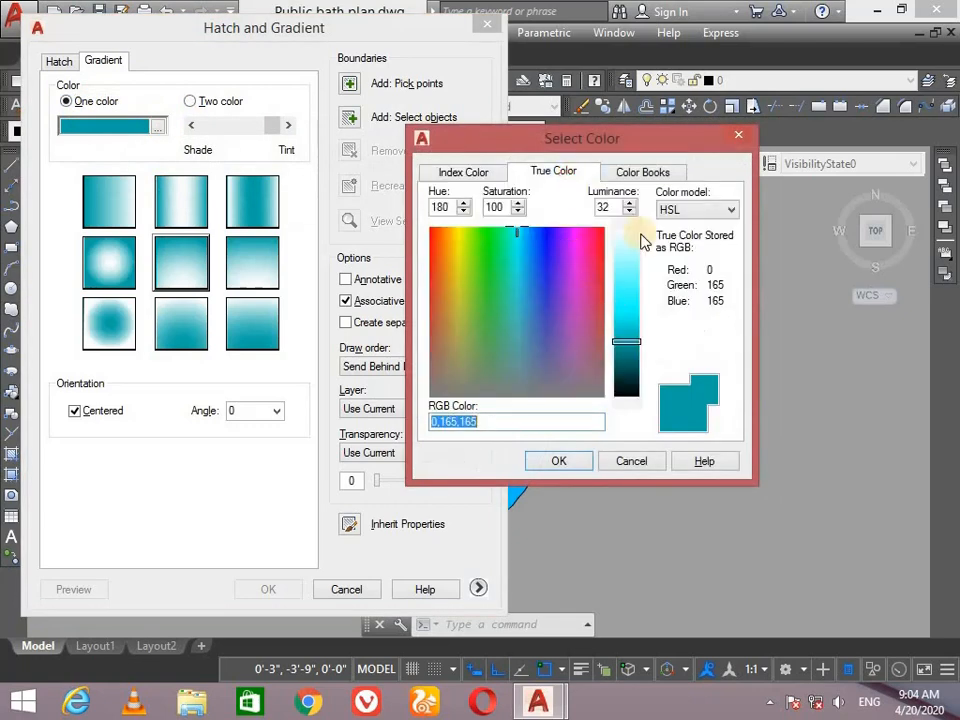
click(482, 421)
key(BackSpace)
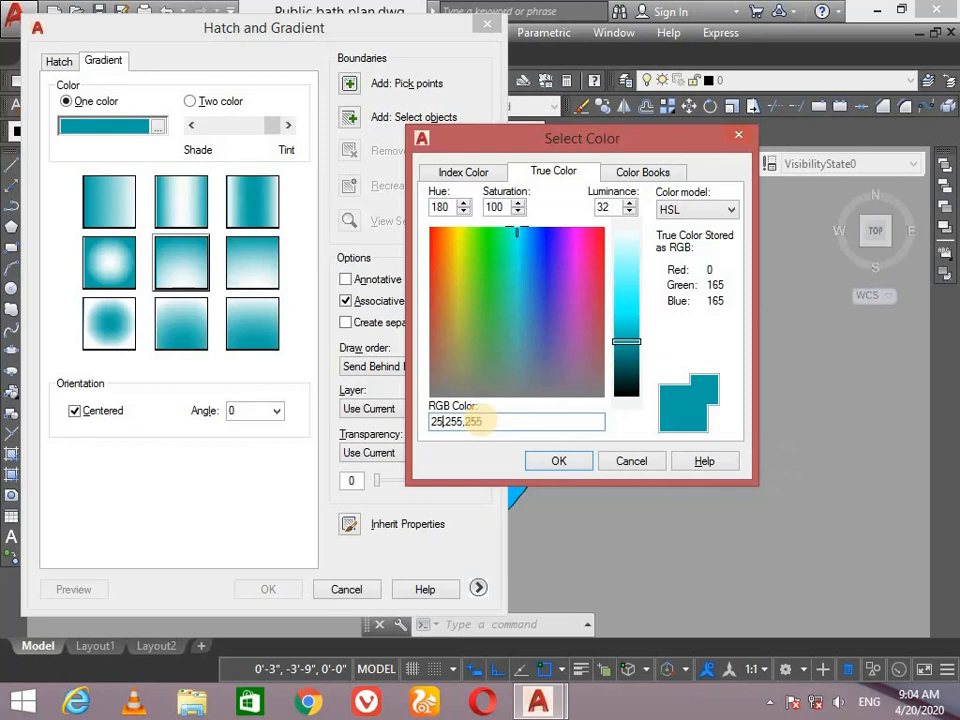
click(557, 462)
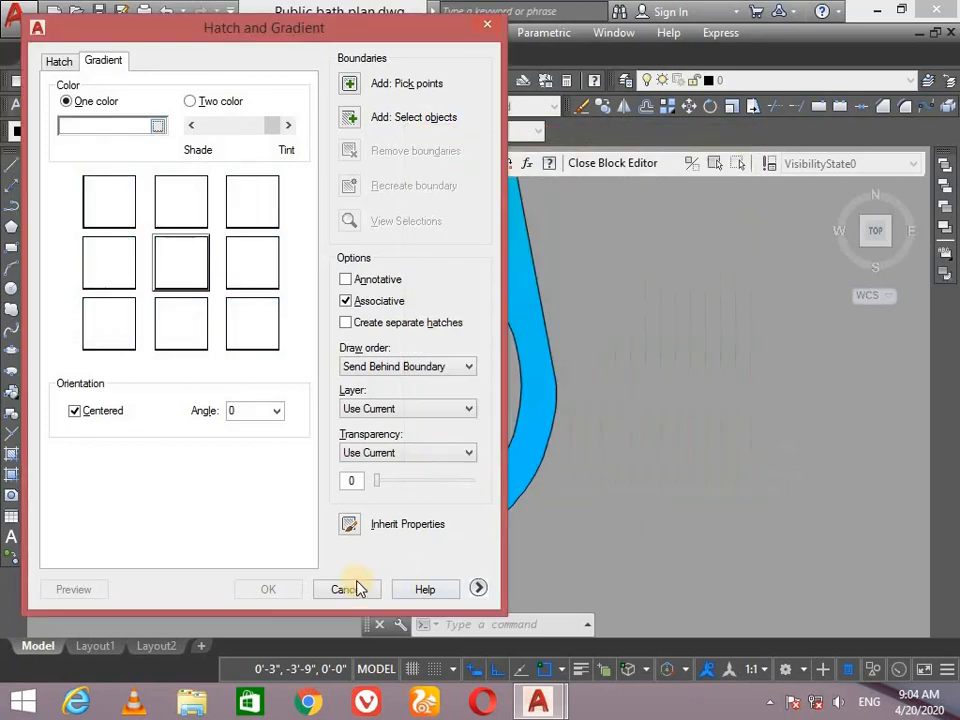
Fill the WC's oval bowl opening with the white gradient
click(350, 82)
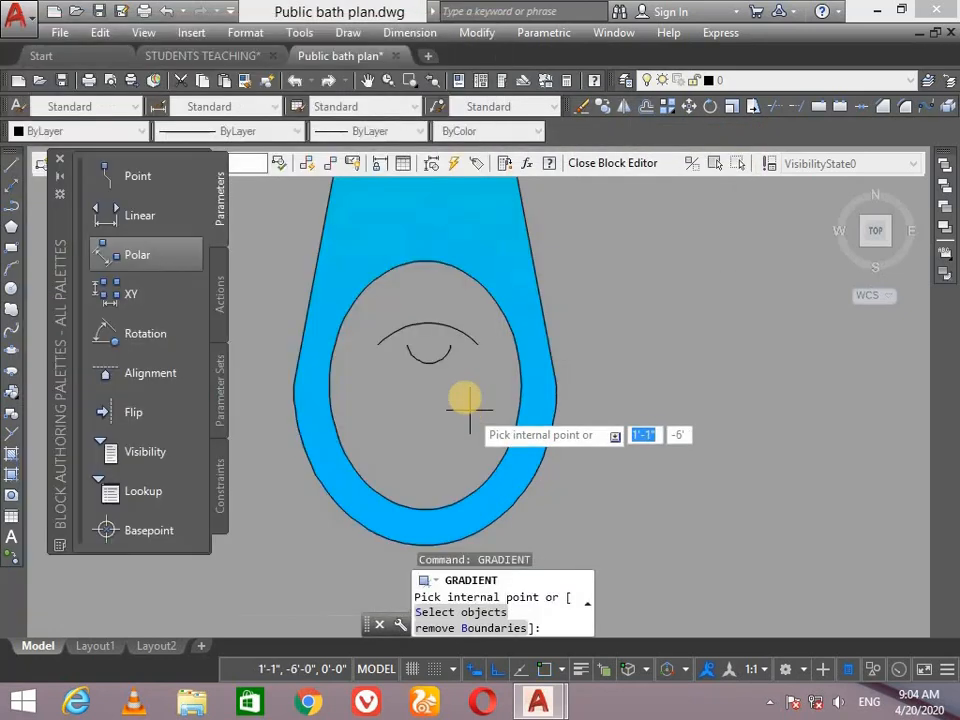
click(452, 378)
key(Return)
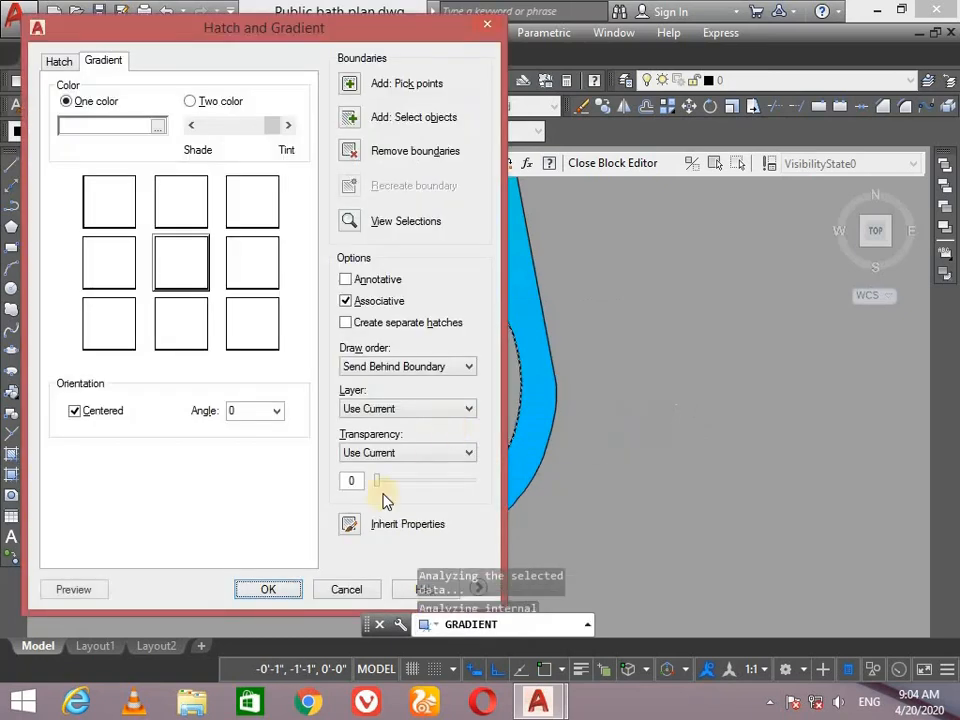
click(270, 590)
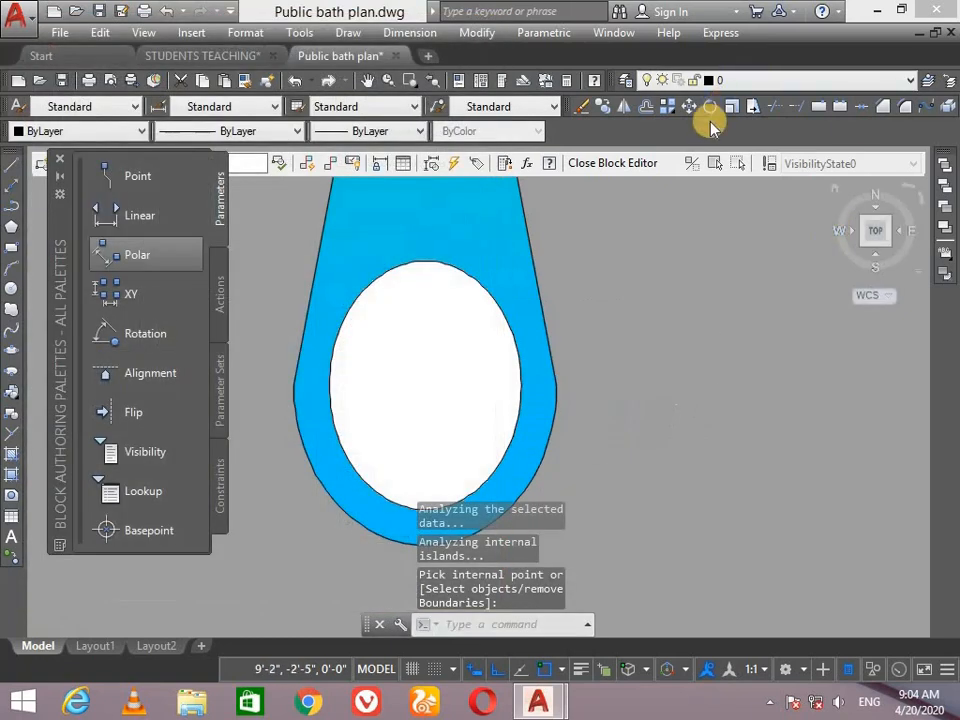
Edit the white bowl fill and set its draw order to Send to Back
click(457, 390)
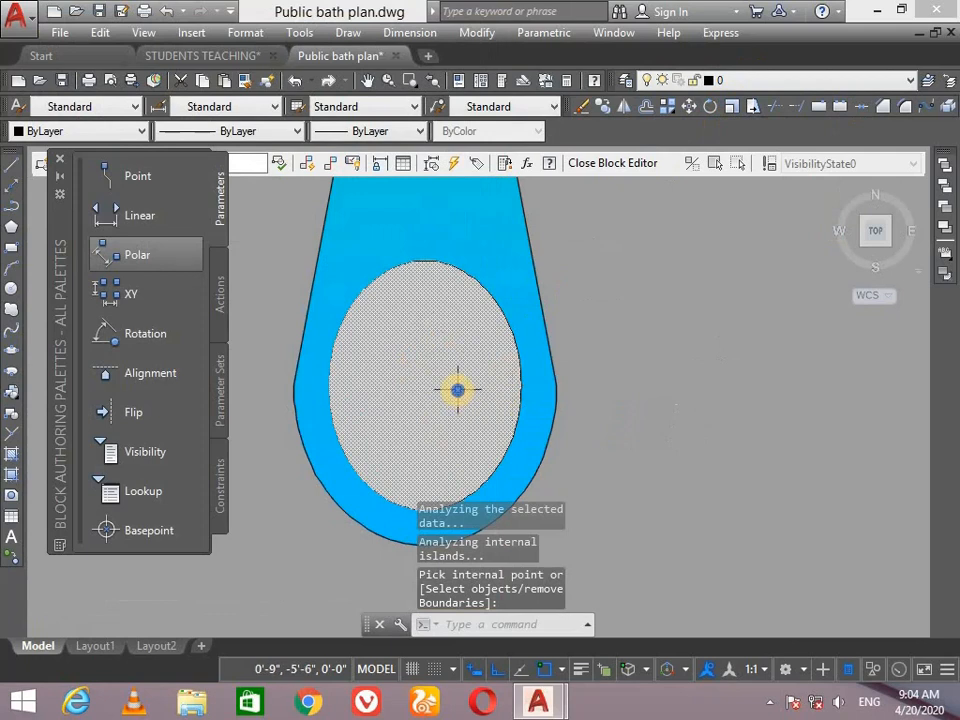
right_click(458, 390)
click(448, 387)
click(446, 386)
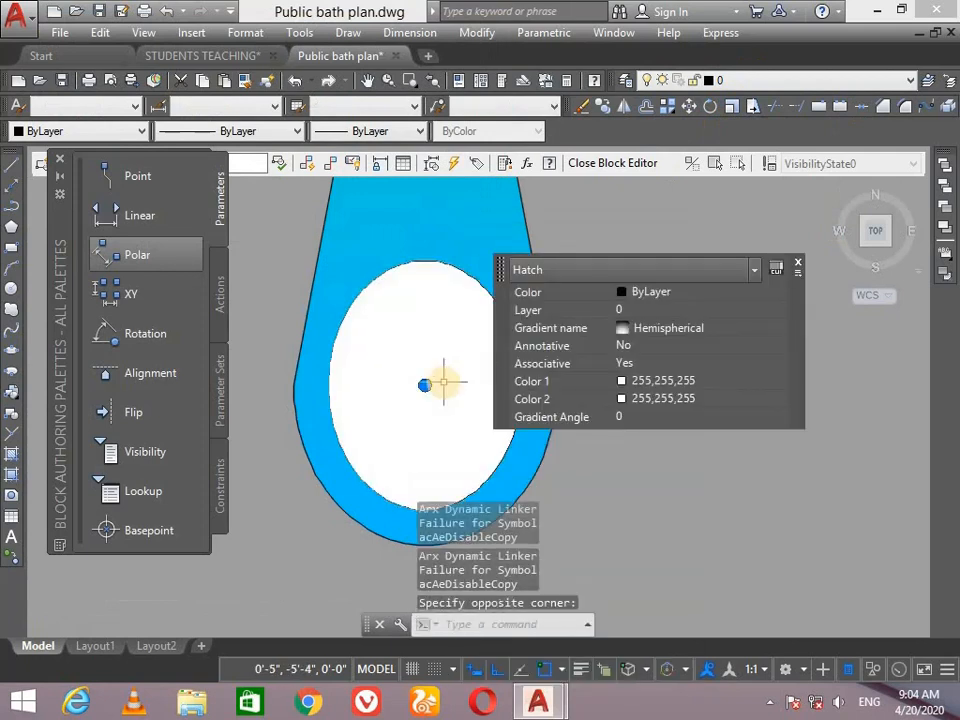
key(Return)
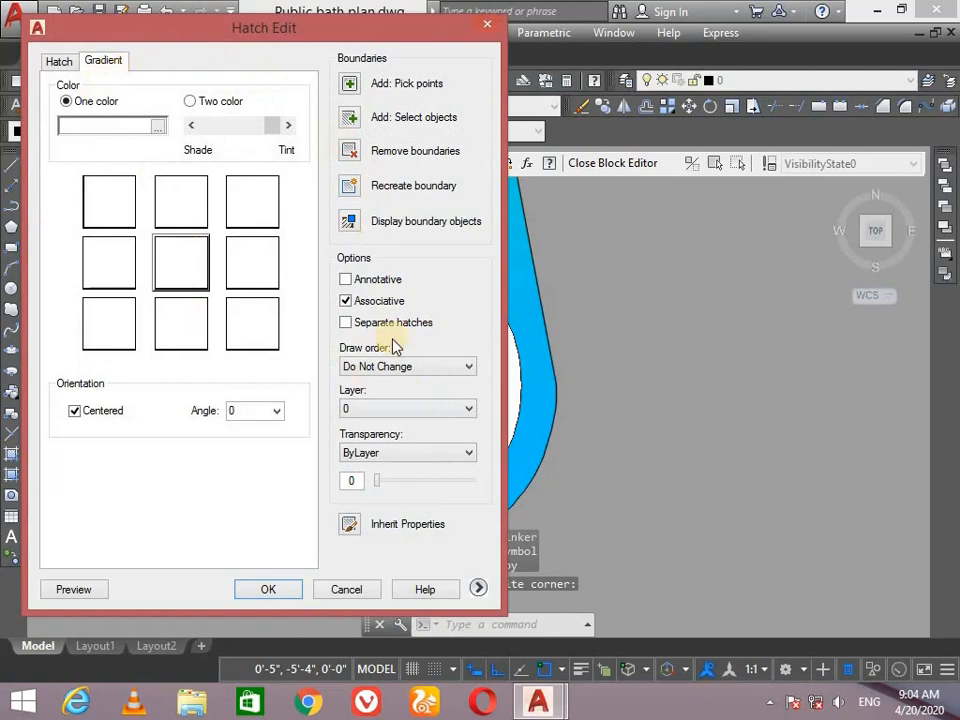
click(381, 367)
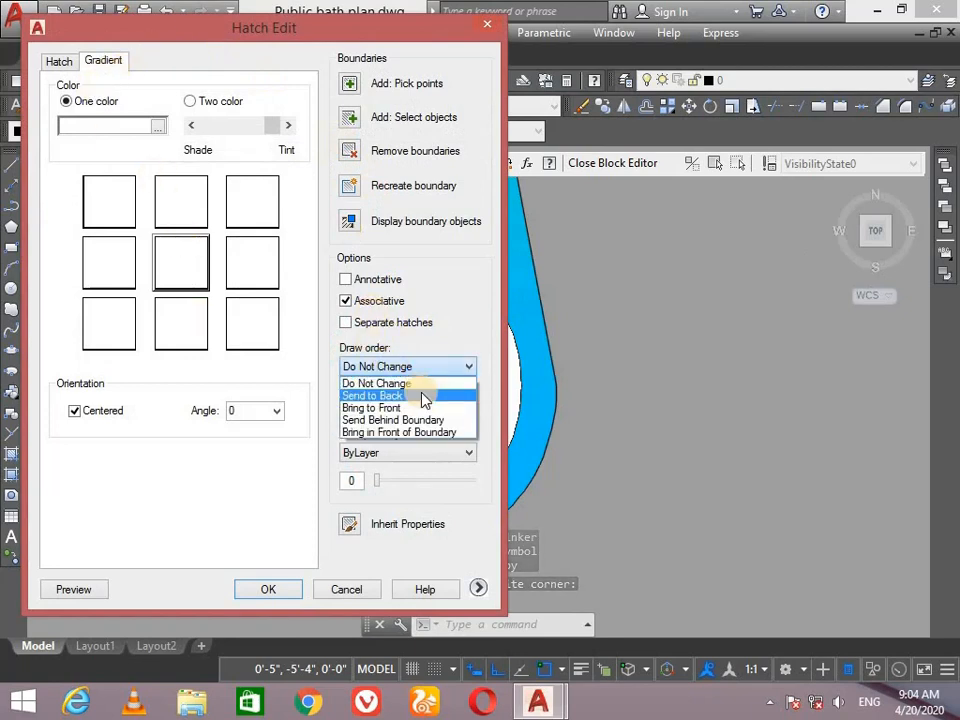
click(424, 396)
click(270, 589)
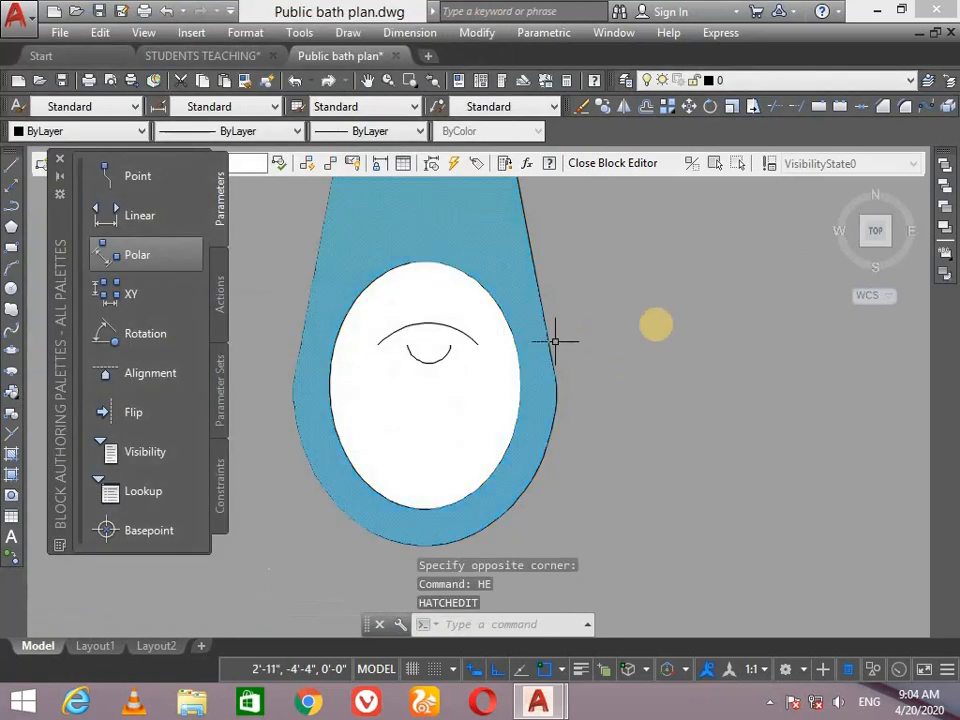
Close the block editor and save the changes to the WC block
scroll(632, 332, down, 2)
scroll(720, 180, up, 2)
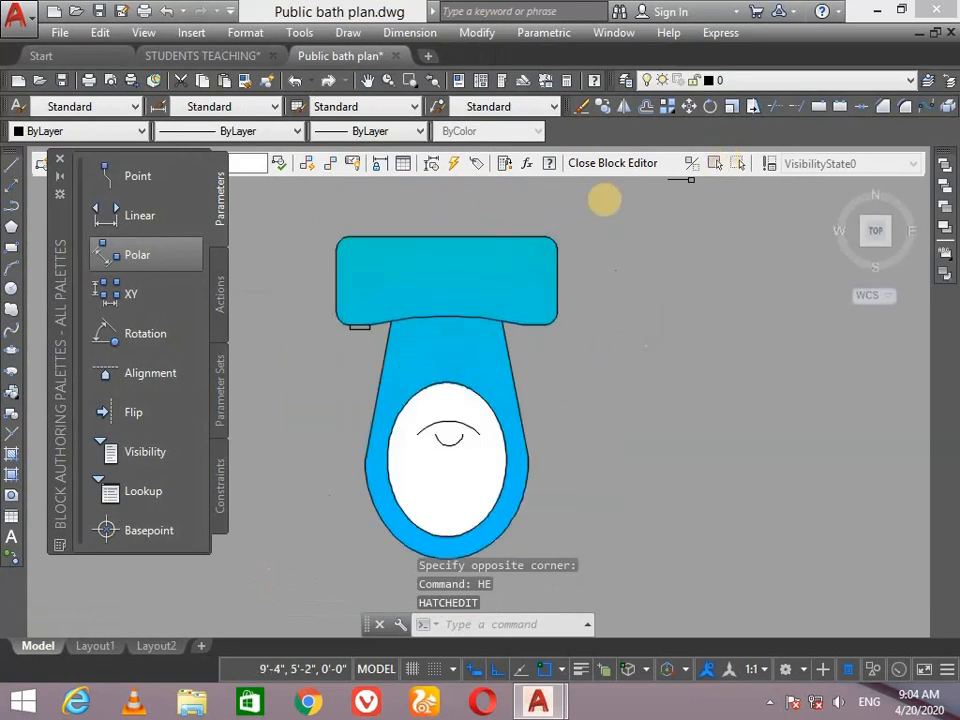
click(575, 164)
click(474, 316)
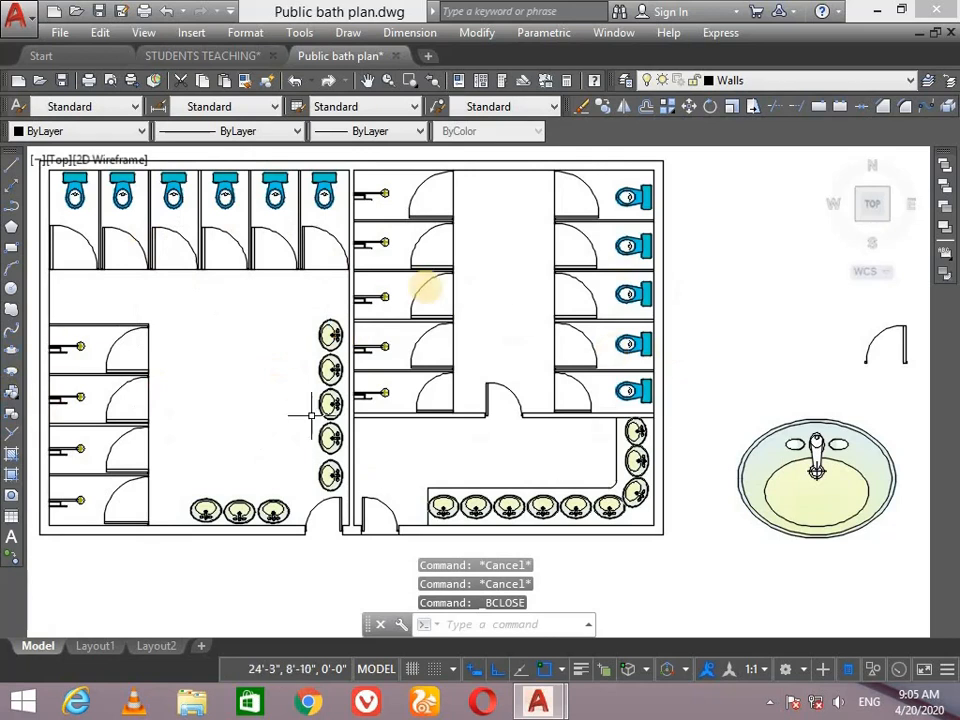
Delete the spare door and the large spare washbasin lying outside the plan's east wall
mouse_move(567, 316)
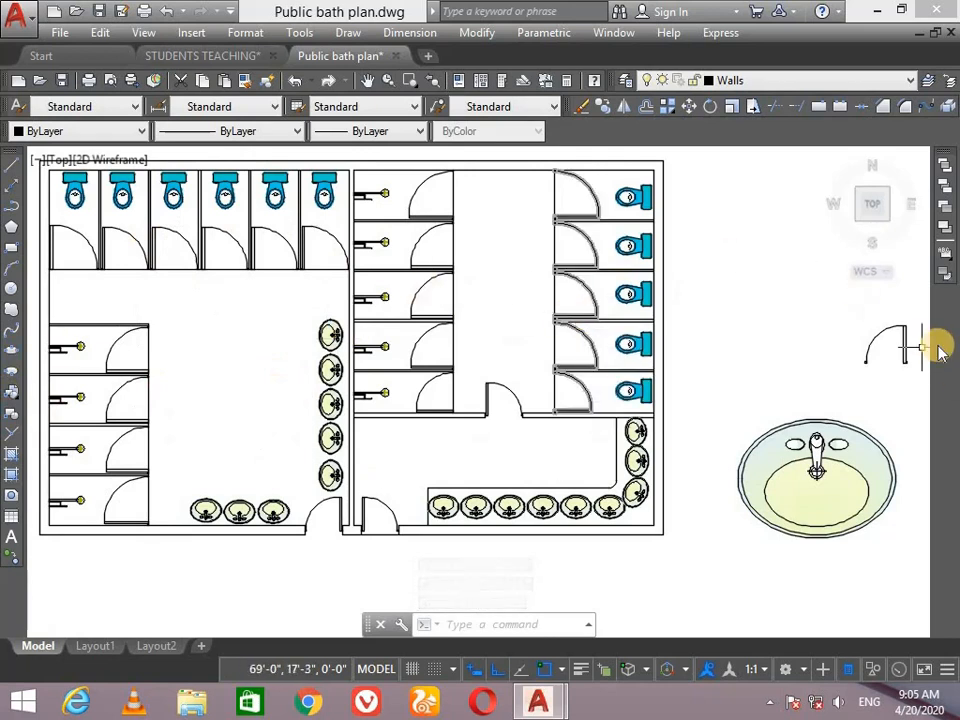
click(761, 294)
click(910, 547)
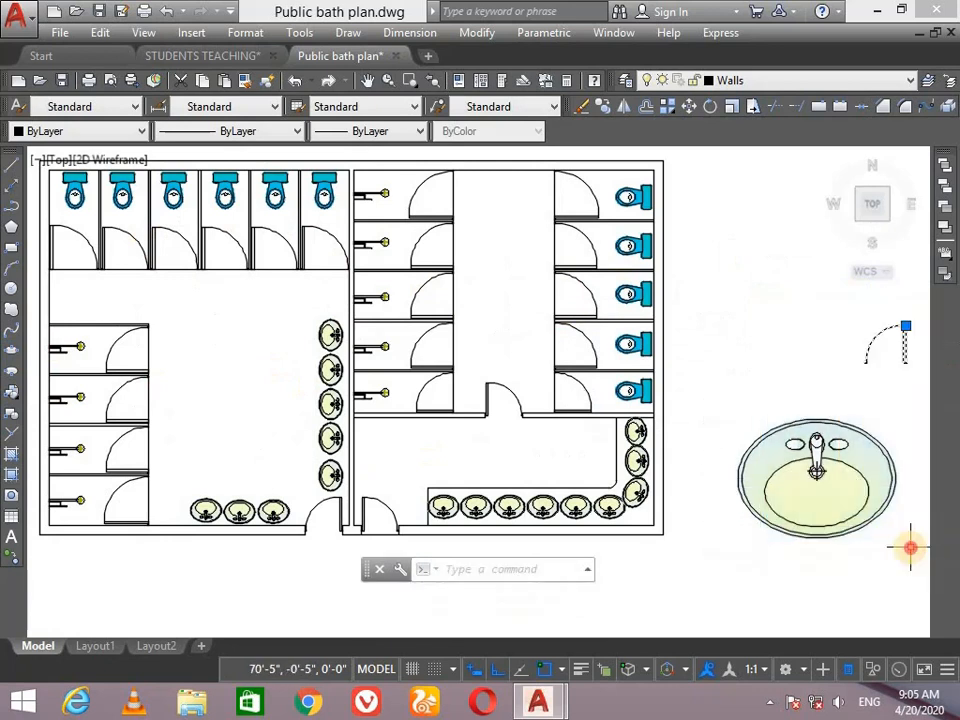
key(Delete)
click(793, 379)
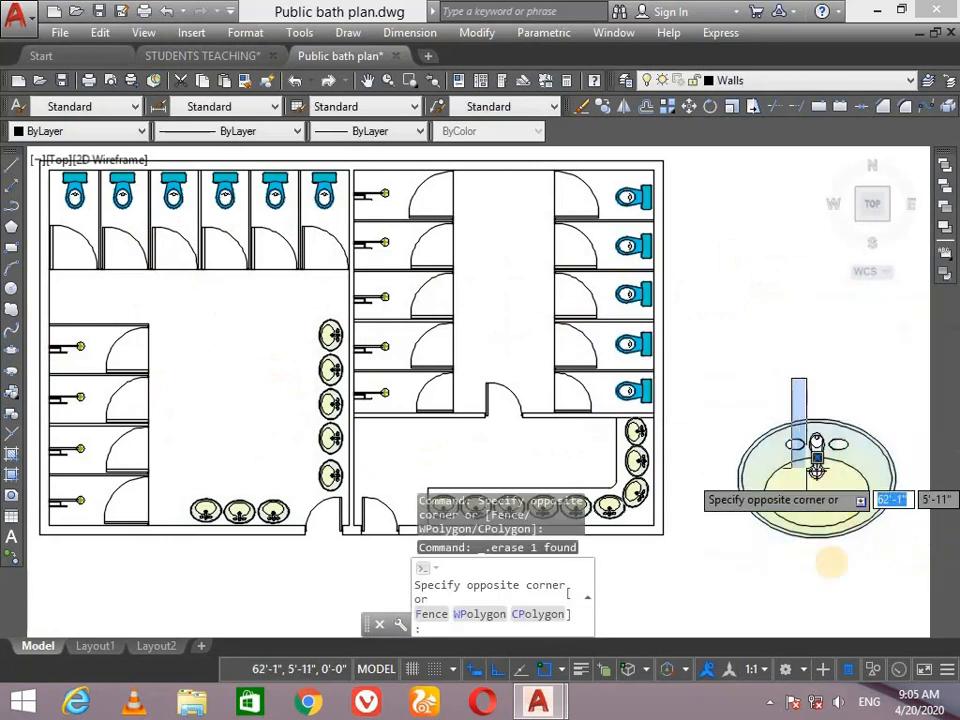
click(832, 563)
click(901, 395)
click(754, 533)
key(Delete)
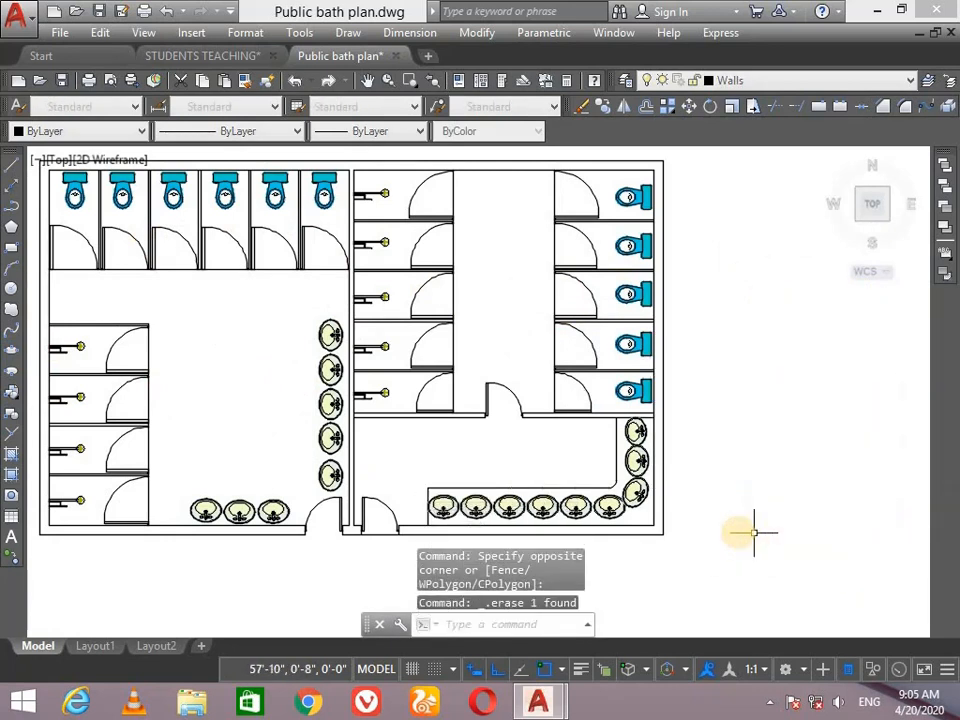
Save Public bath plan.dwg with the whole plan in view
text(z)
key(Return)
text(a)
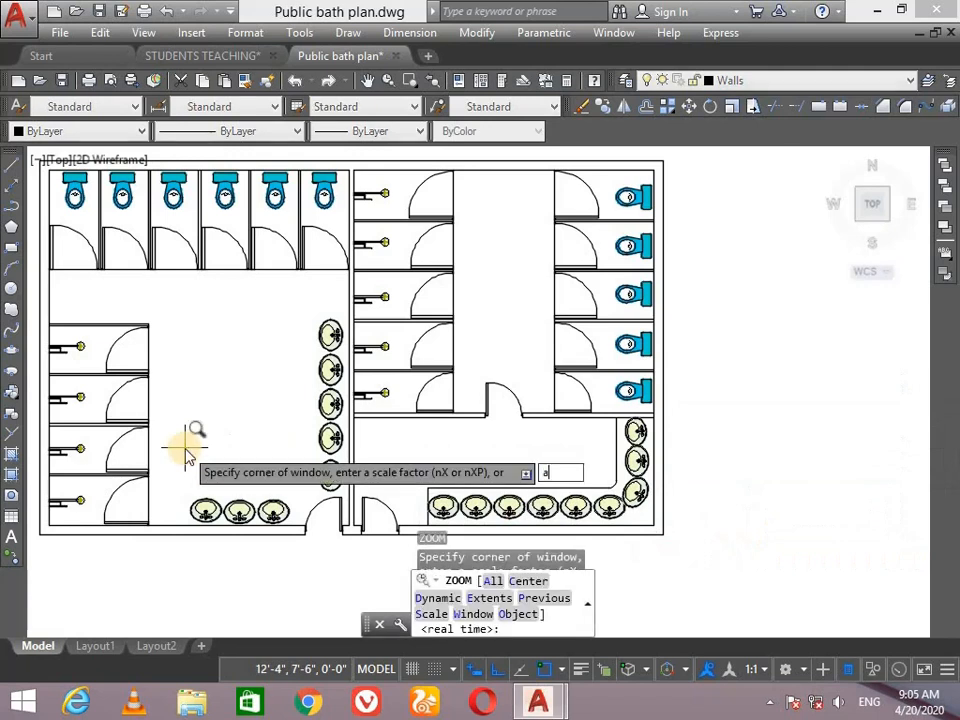
key(Return)
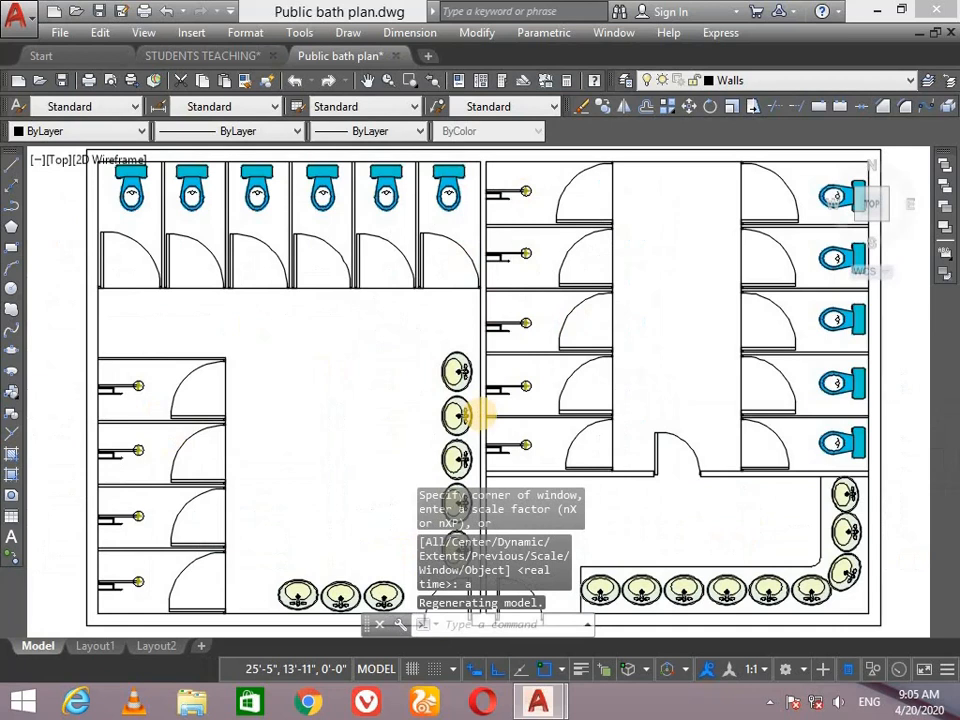
key(ctrl+s)
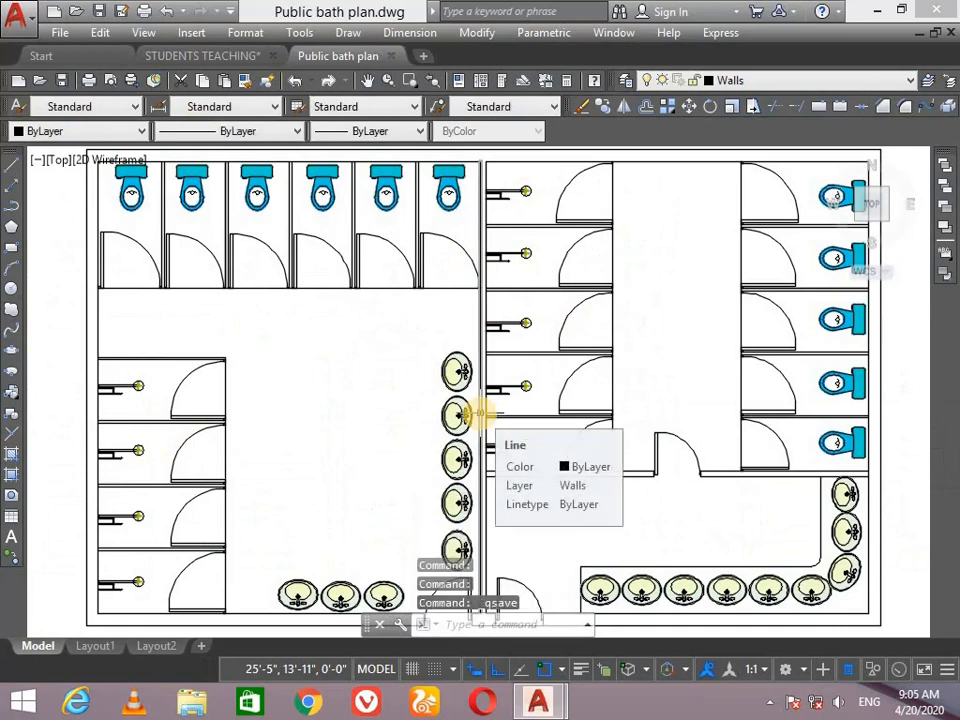